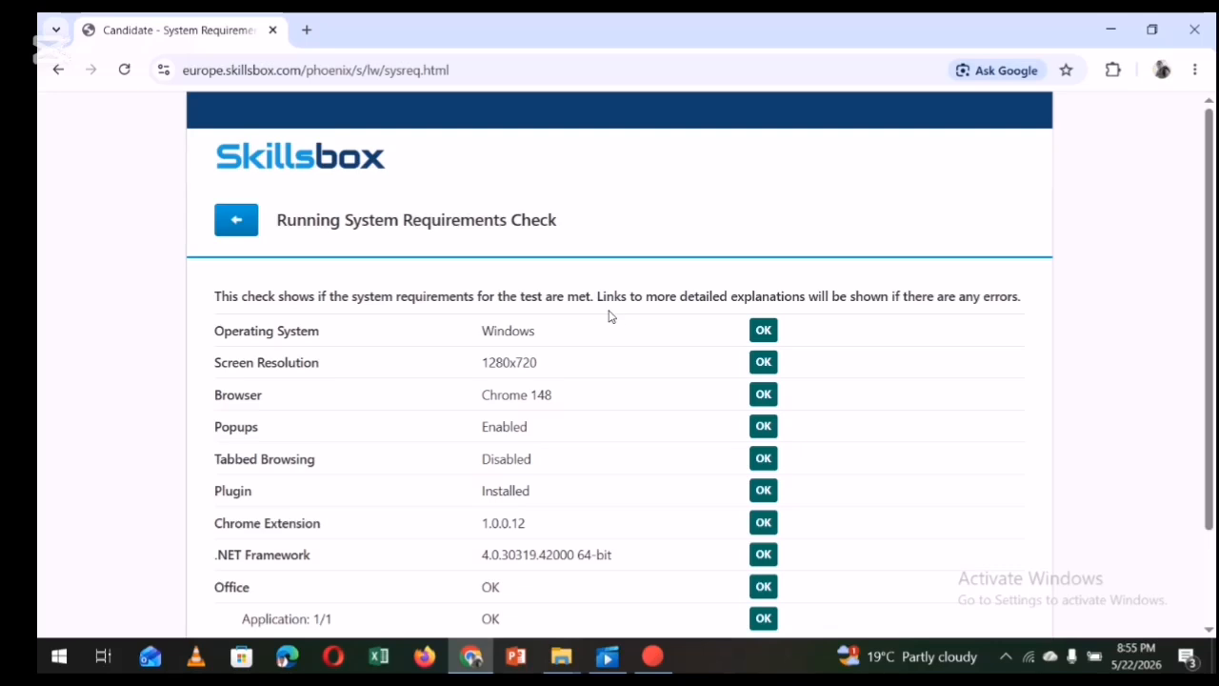
# Start the ICDL Spreadsheets 6.0 MS Excel 2016 diagnostic test
pyautogui.scroll(-1, 662, 281)
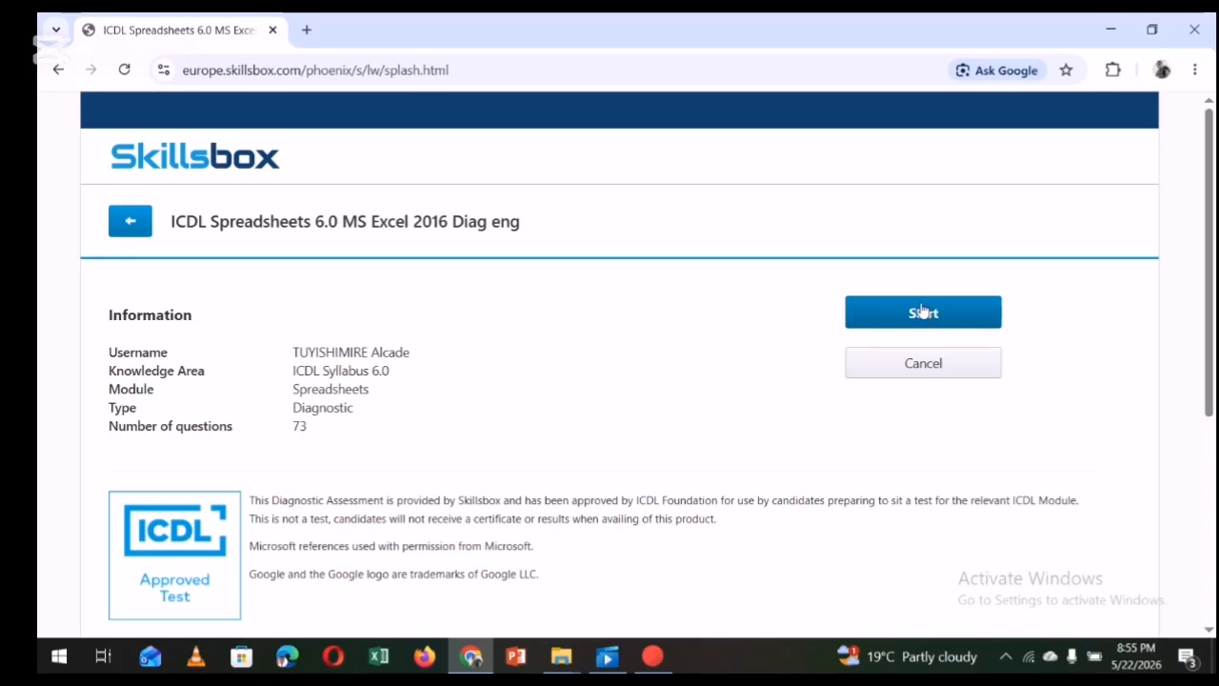
pyautogui.click(922, 312)
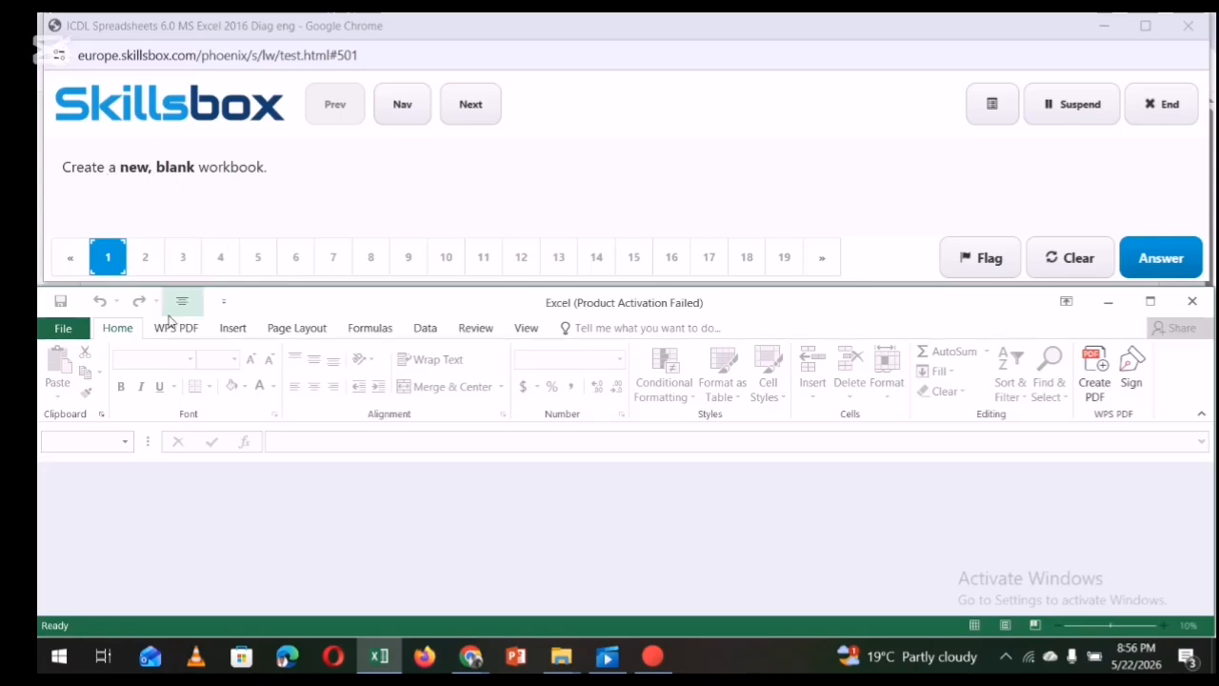
# Dismiss the activation notice, create a new blank workbook, and submit it as the answer to question 1
pyautogui.click(61, 328)
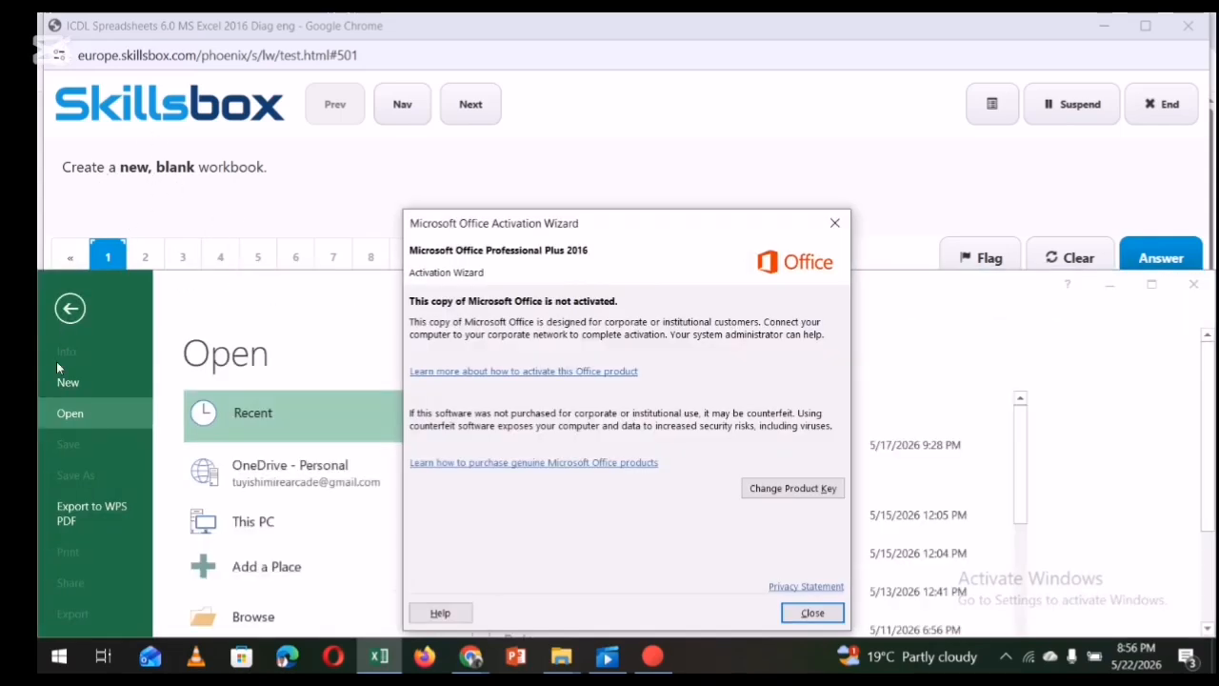
pyautogui.click(813, 612)
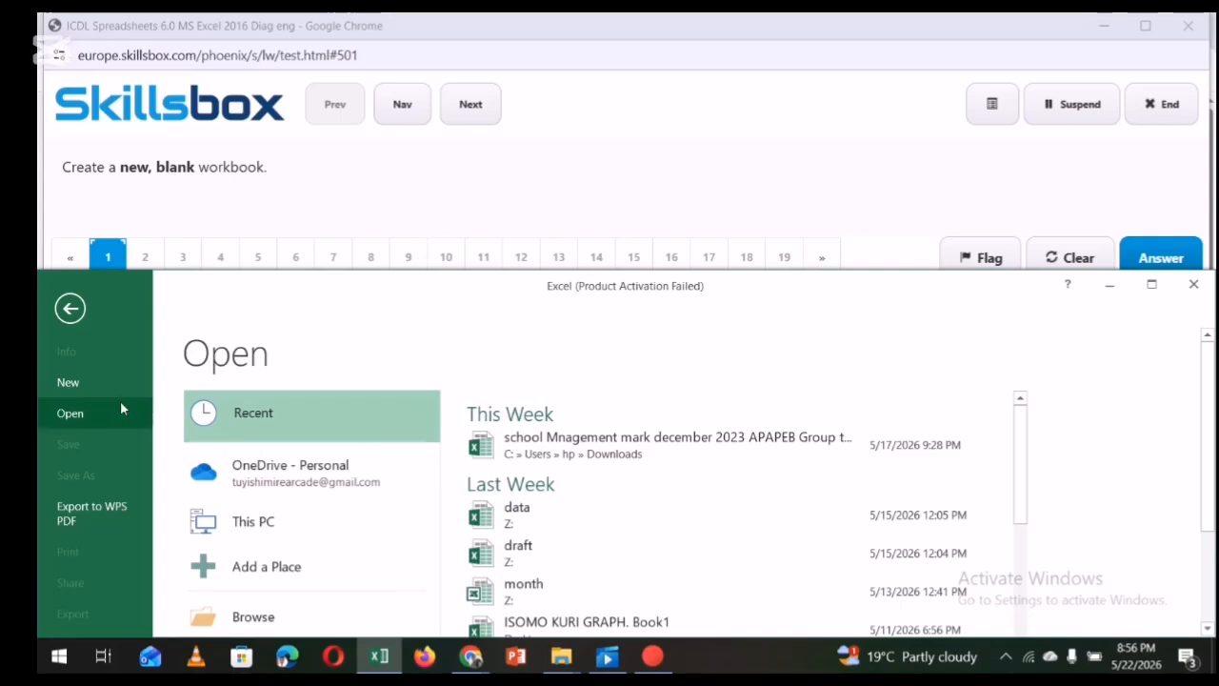
pyautogui.click(84, 385)
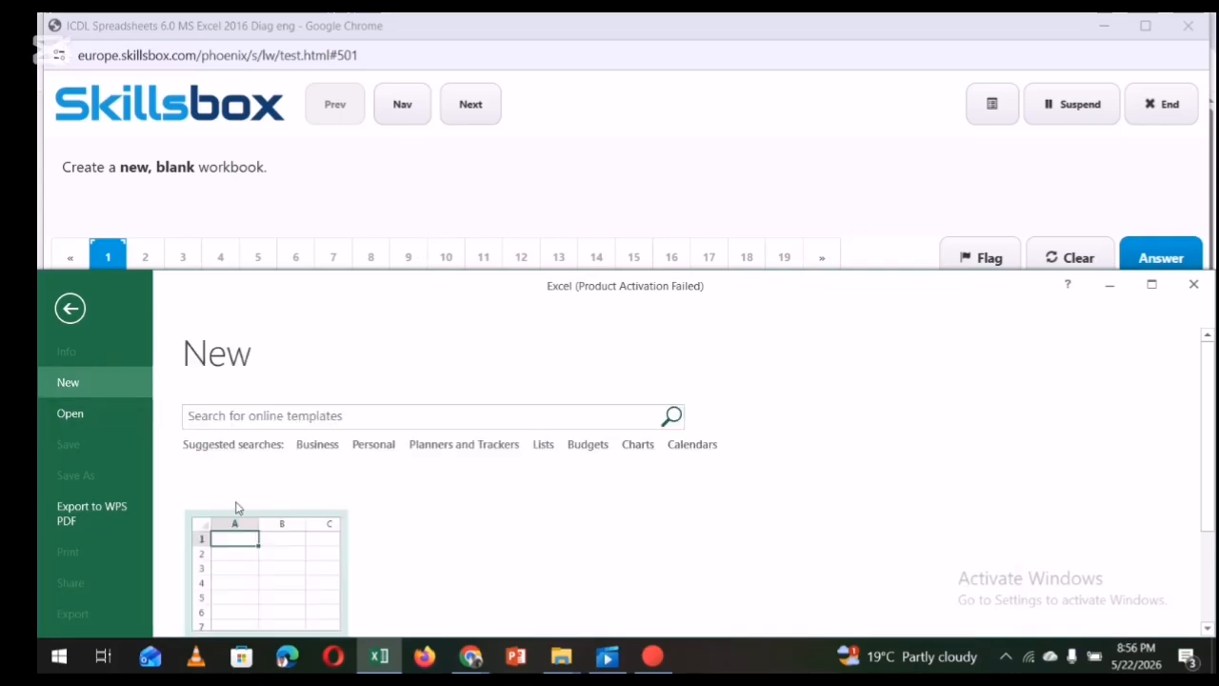
pyautogui.click(271, 570)
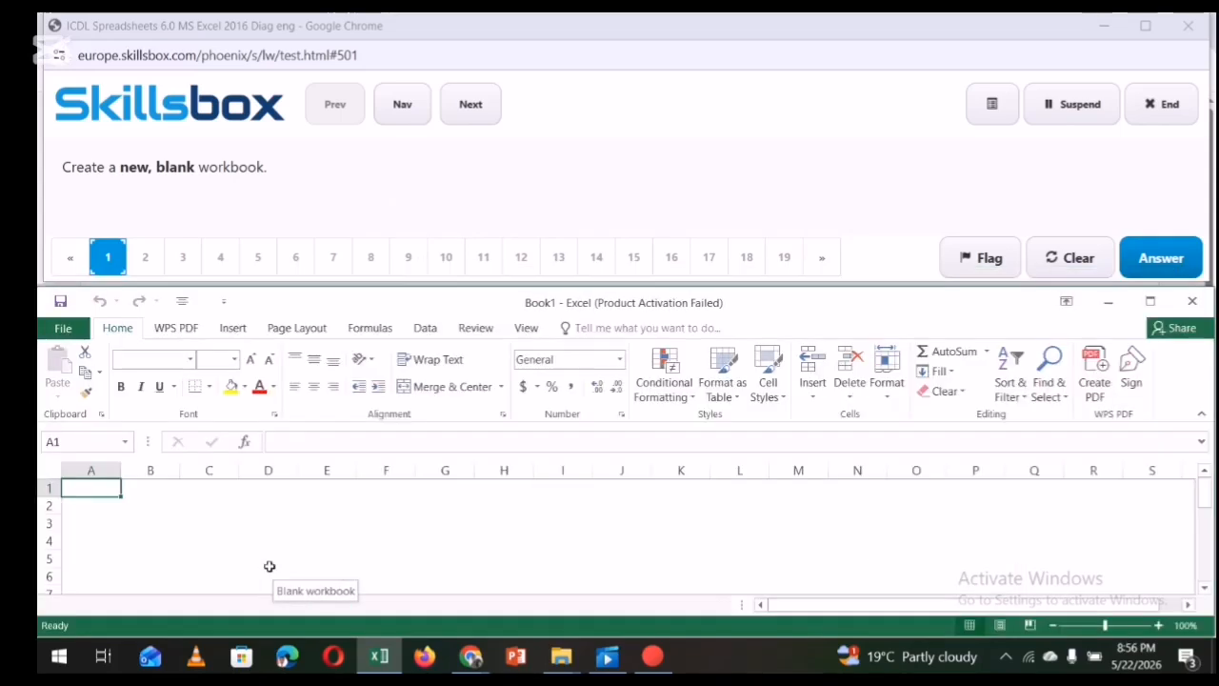
pyautogui.scroll(-2, 457, 536)
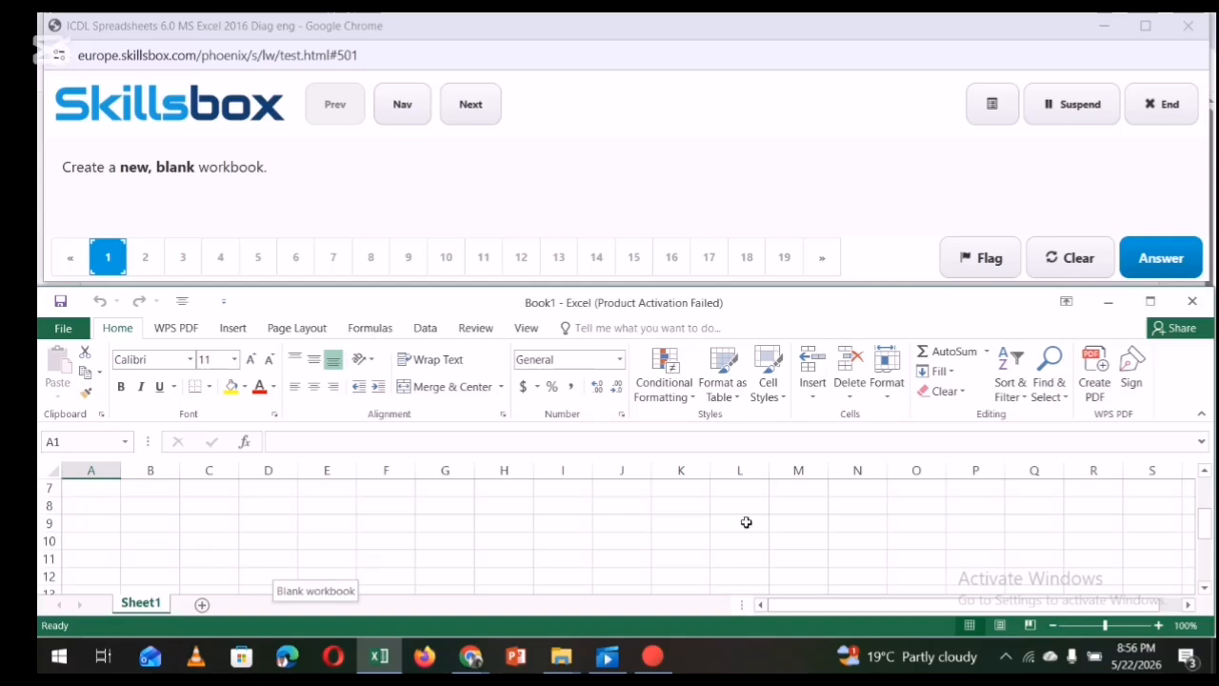
pyautogui.click(1138, 260)
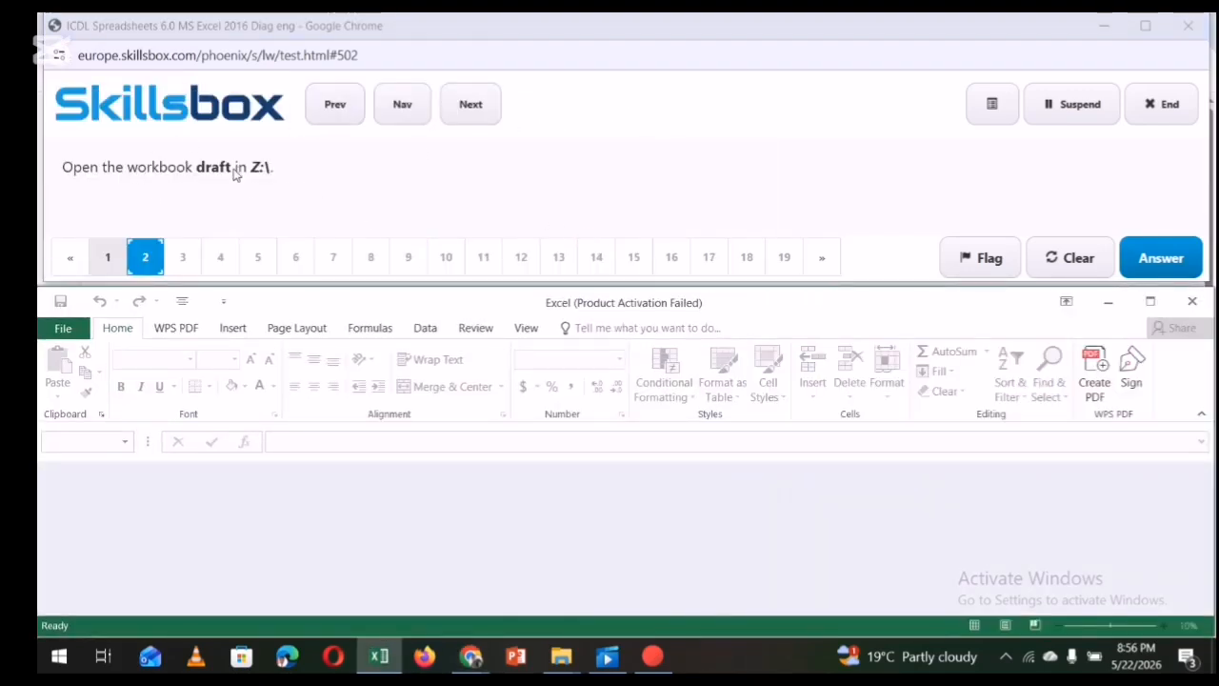
# Open the workbook draft from Local Disk (Z:) and submit it as the answer to question 2
pyautogui.click(54, 328)
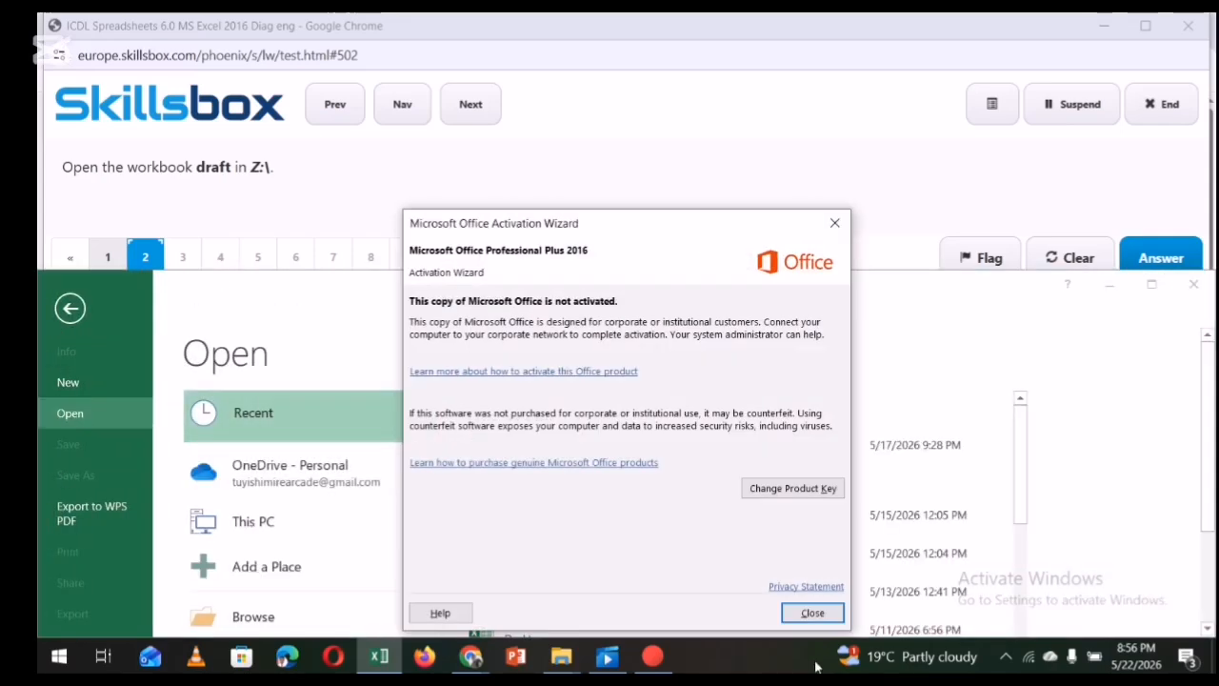
pyautogui.click(813, 612)
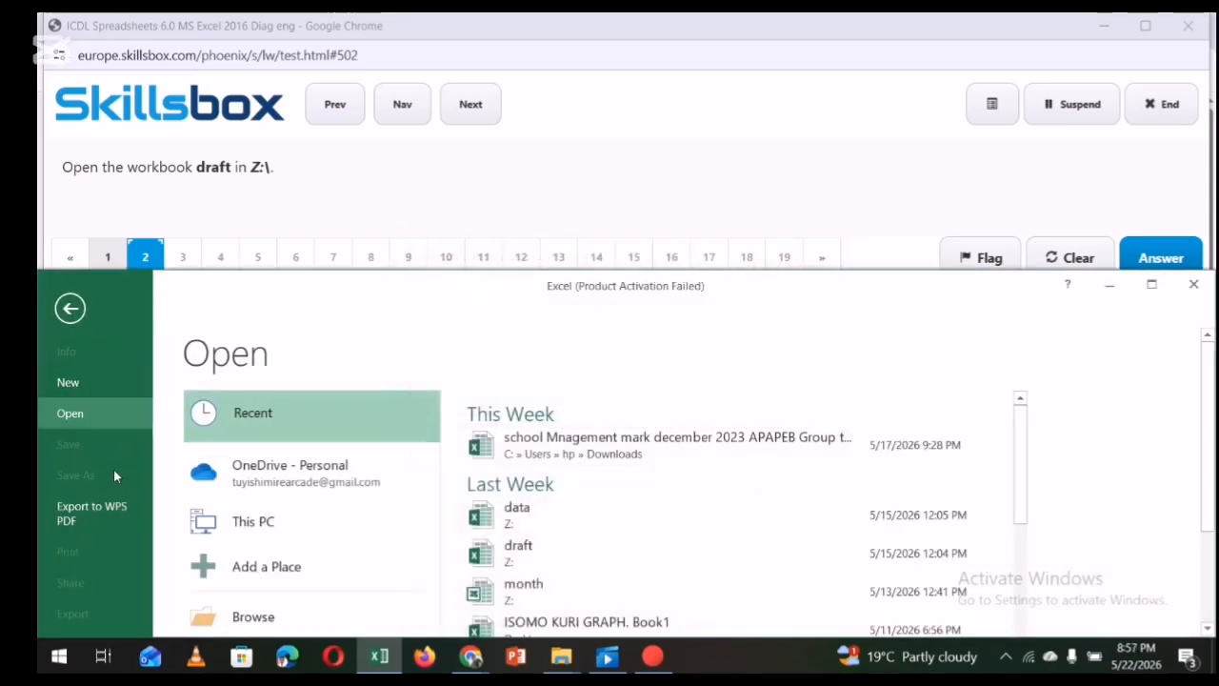
pyautogui.click(248, 614)
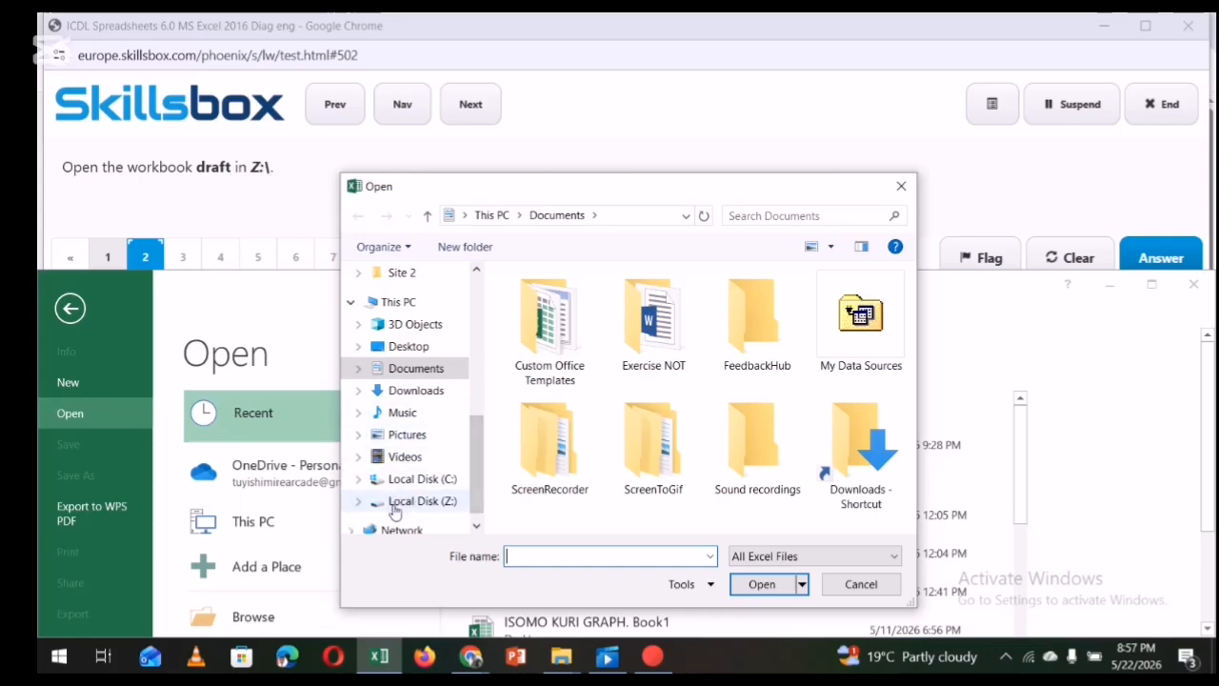
pyautogui.scroll(-1, 474, 497)
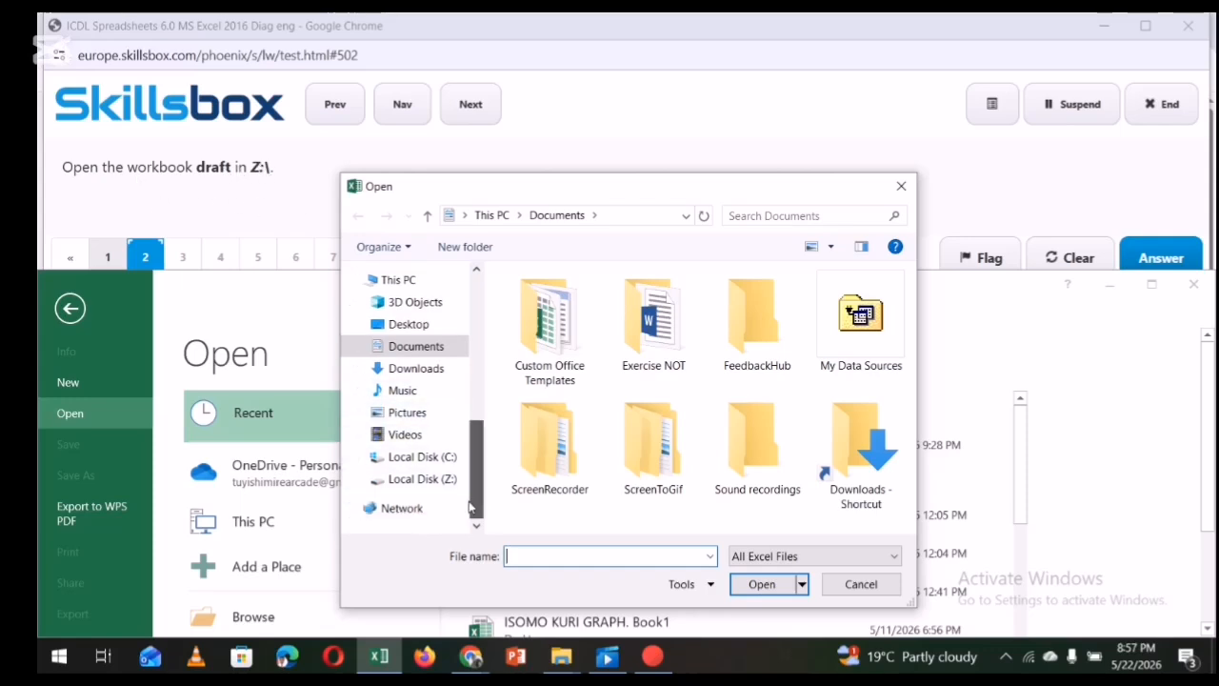
pyautogui.click(412, 479)
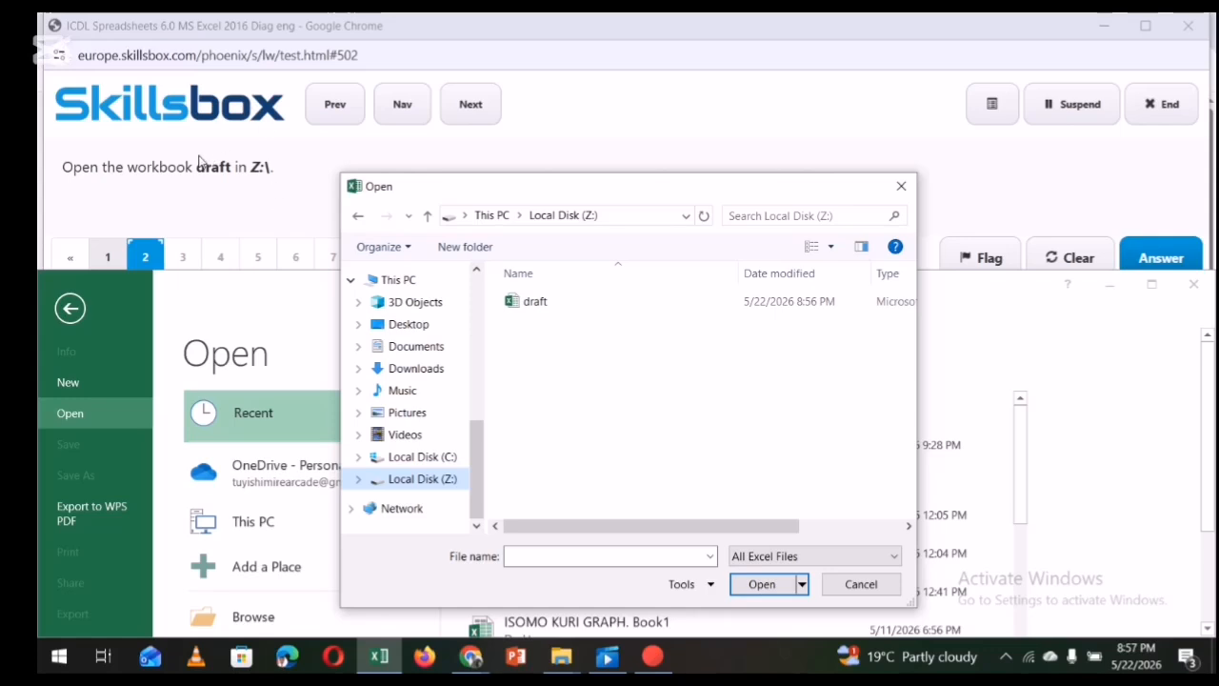
pyautogui.click(534, 303)
pyautogui.click(758, 593)
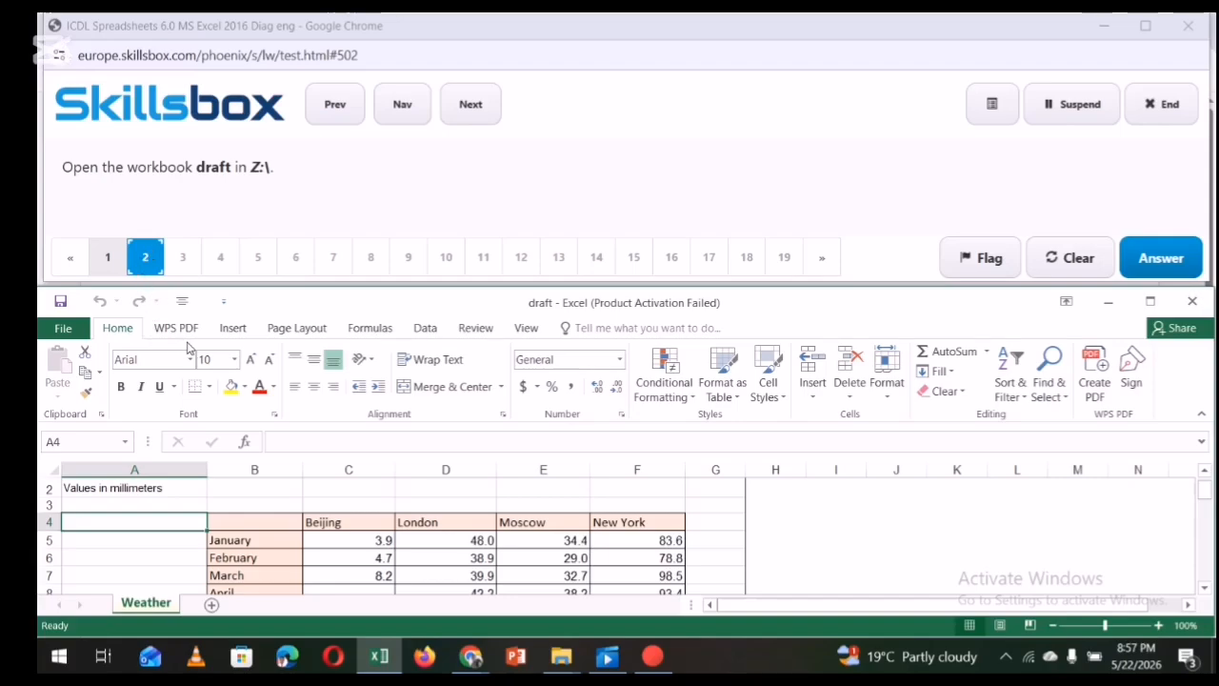
pyautogui.click(1163, 258)
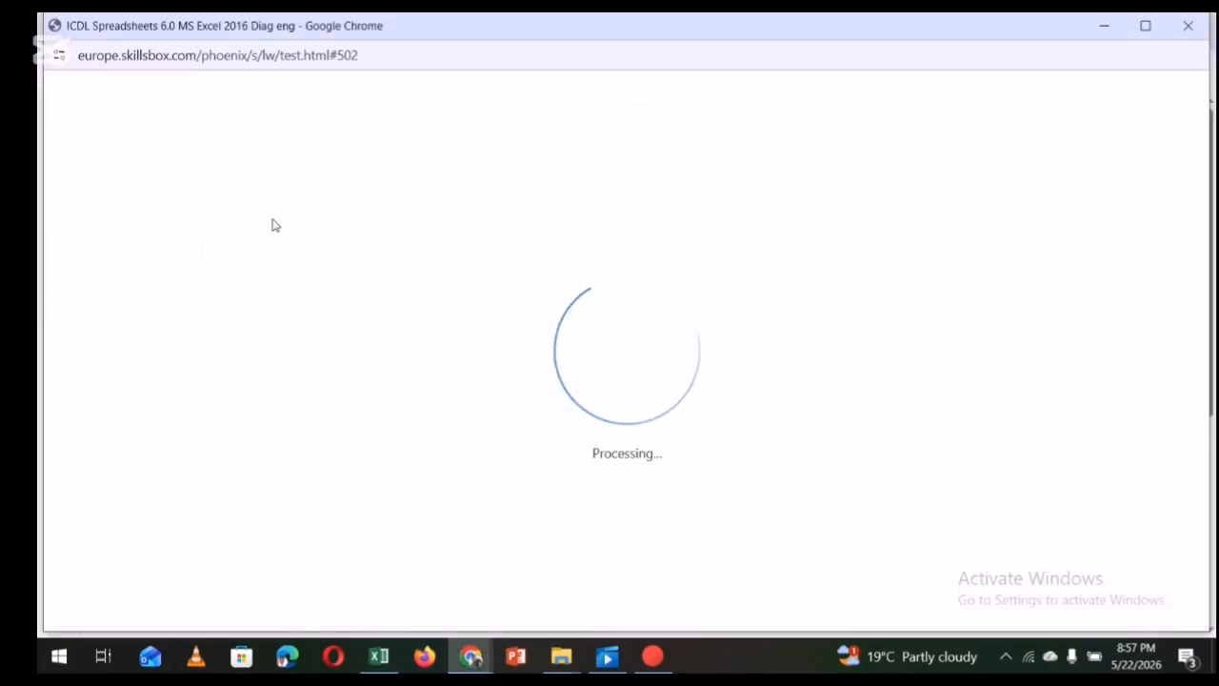
# Save the draft workbook to Local Disk (Z:) under the file name data and submit the answer to question 3
pyautogui.moveTo(653, 655)
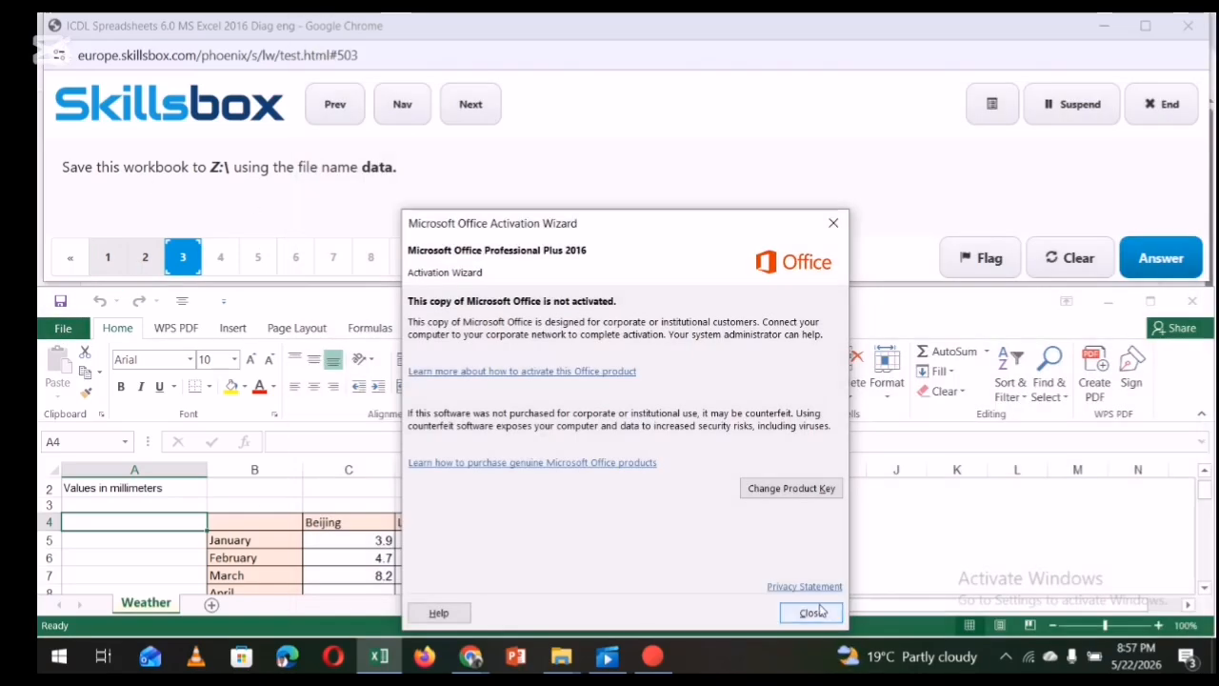
pyautogui.click(811, 610)
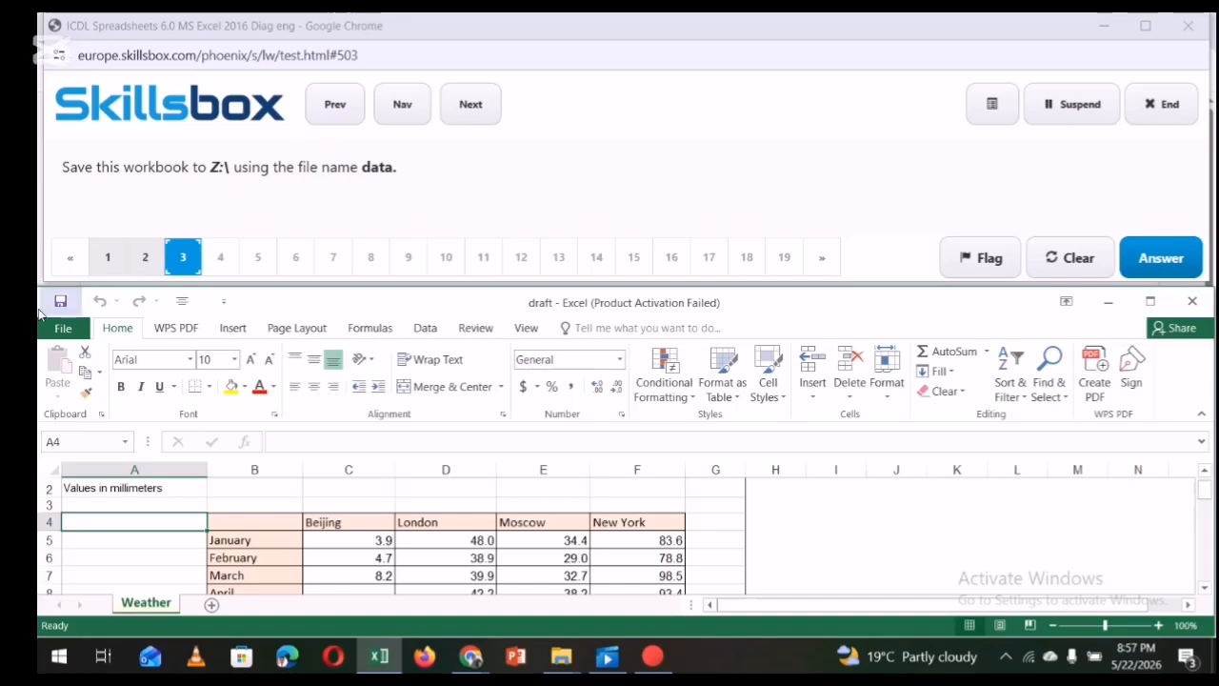
pyautogui.click(76, 328)
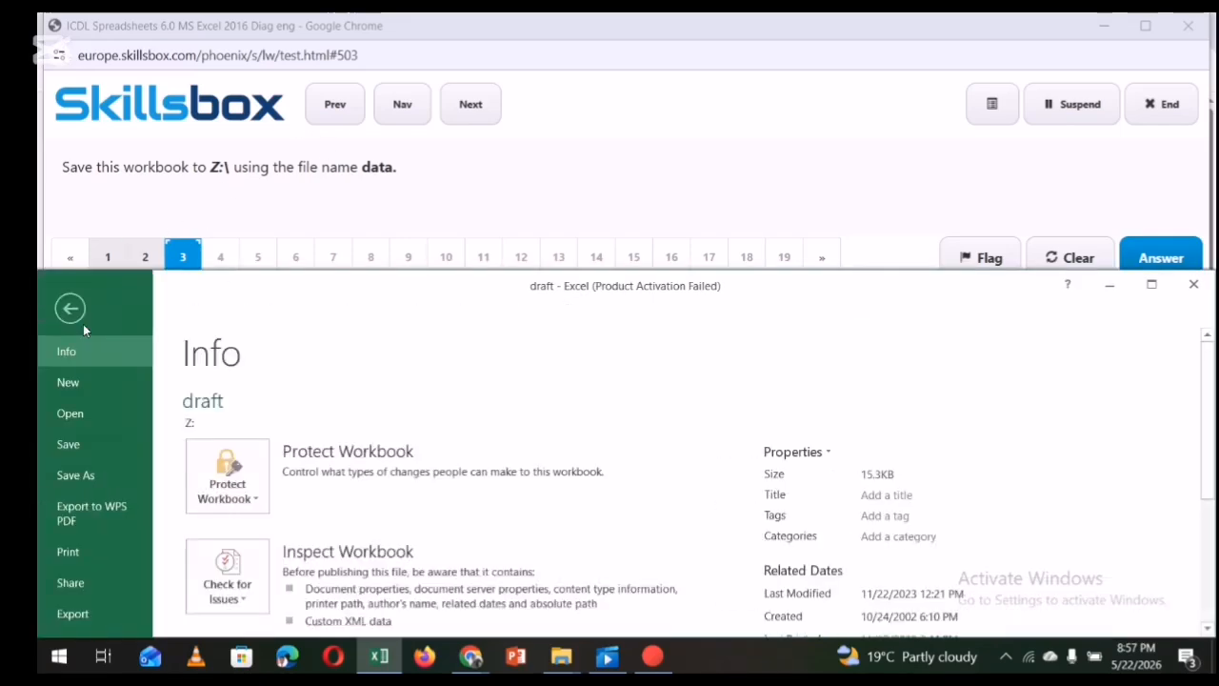
pyautogui.click(70, 489)
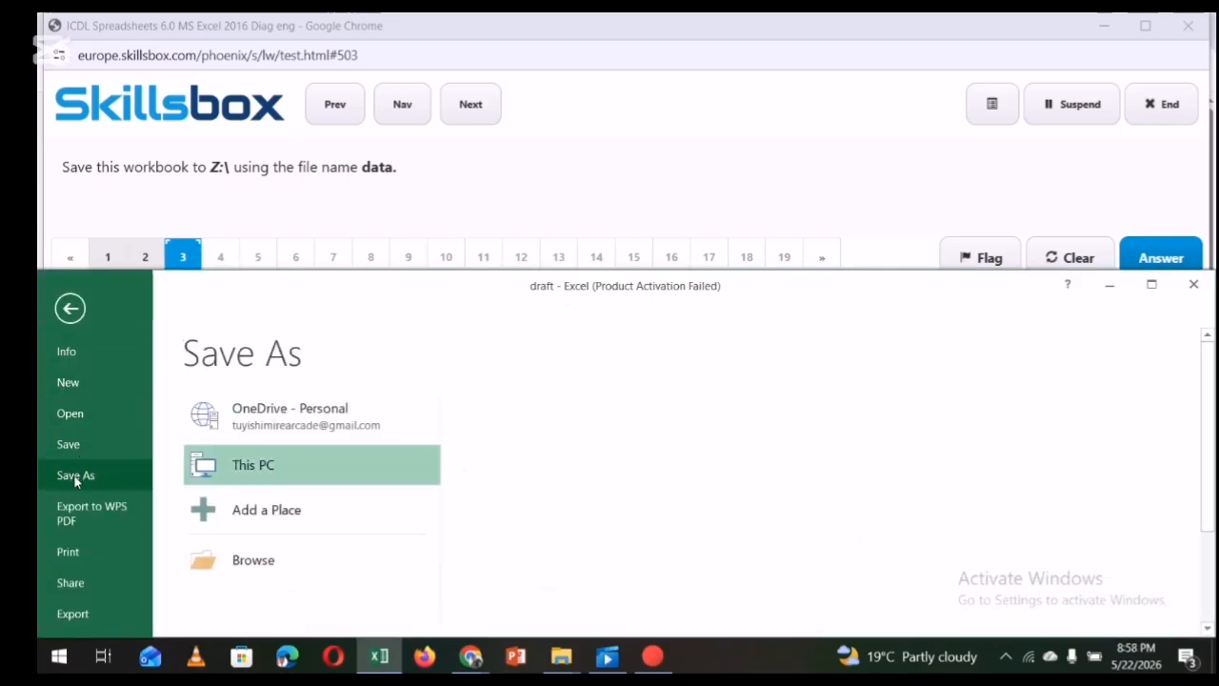
pyautogui.click(232, 561)
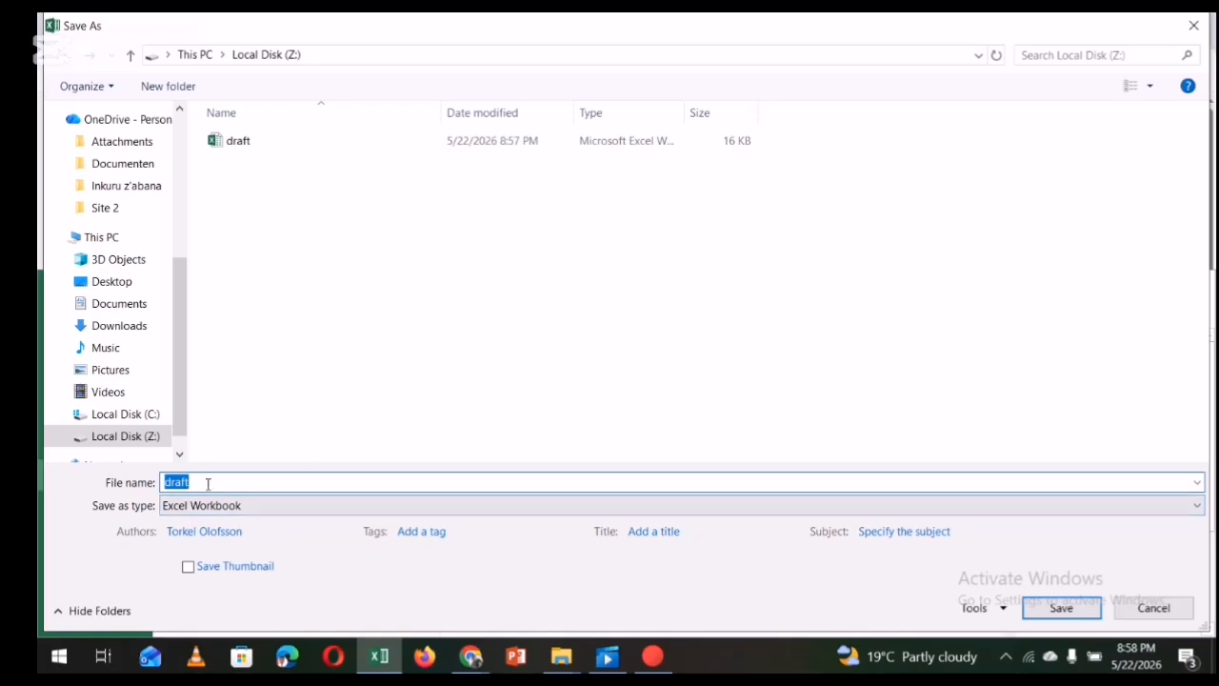
pyautogui.write('dr')
pyautogui.click(1062, 608)
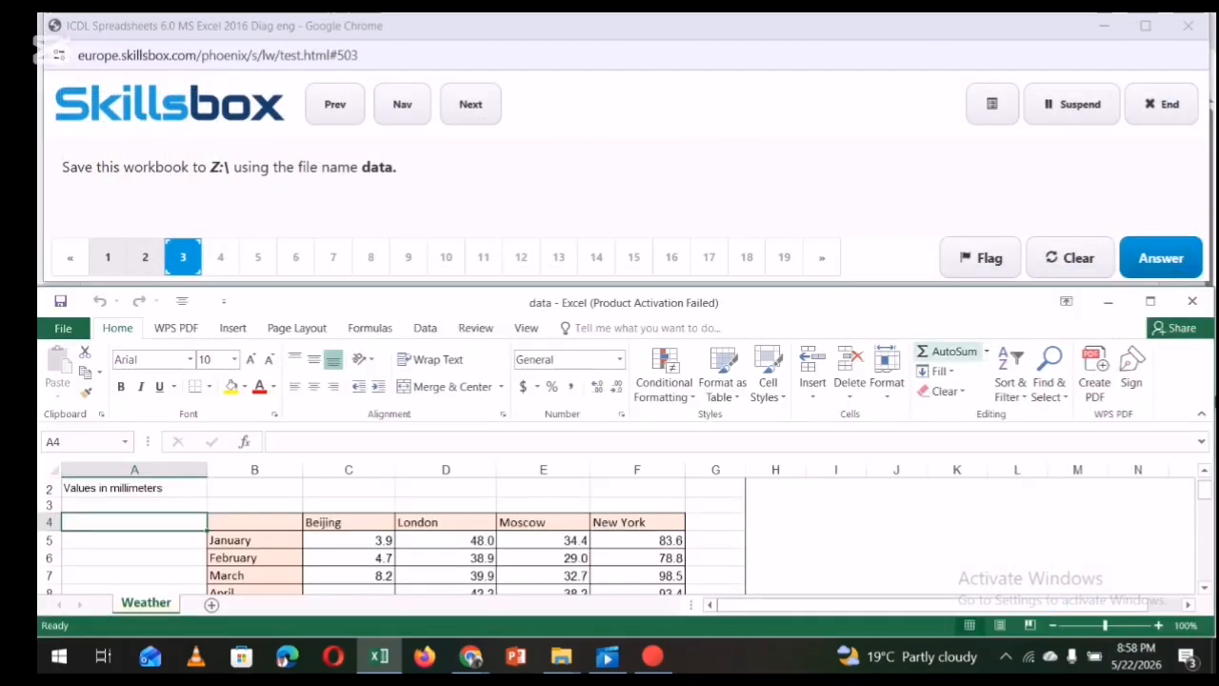
pyautogui.click(1164, 259)
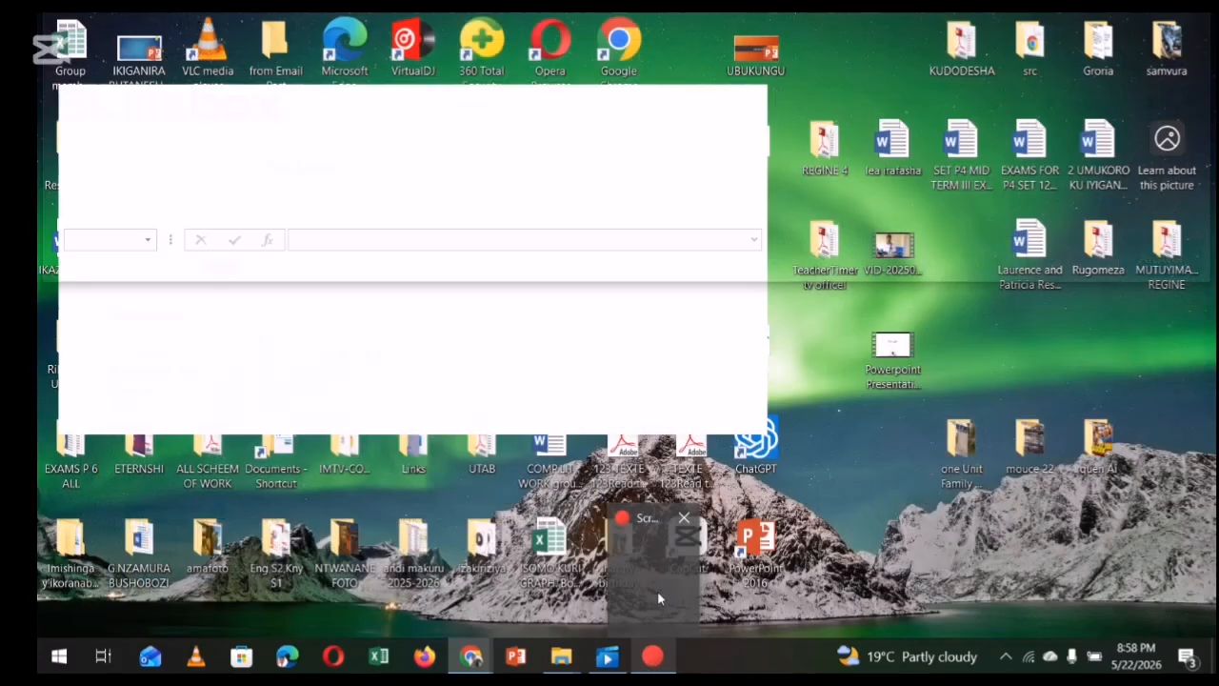
# Change the user name in the General Excel Options to the name given in question 4 and submit the answer
pyautogui.click(658, 591)
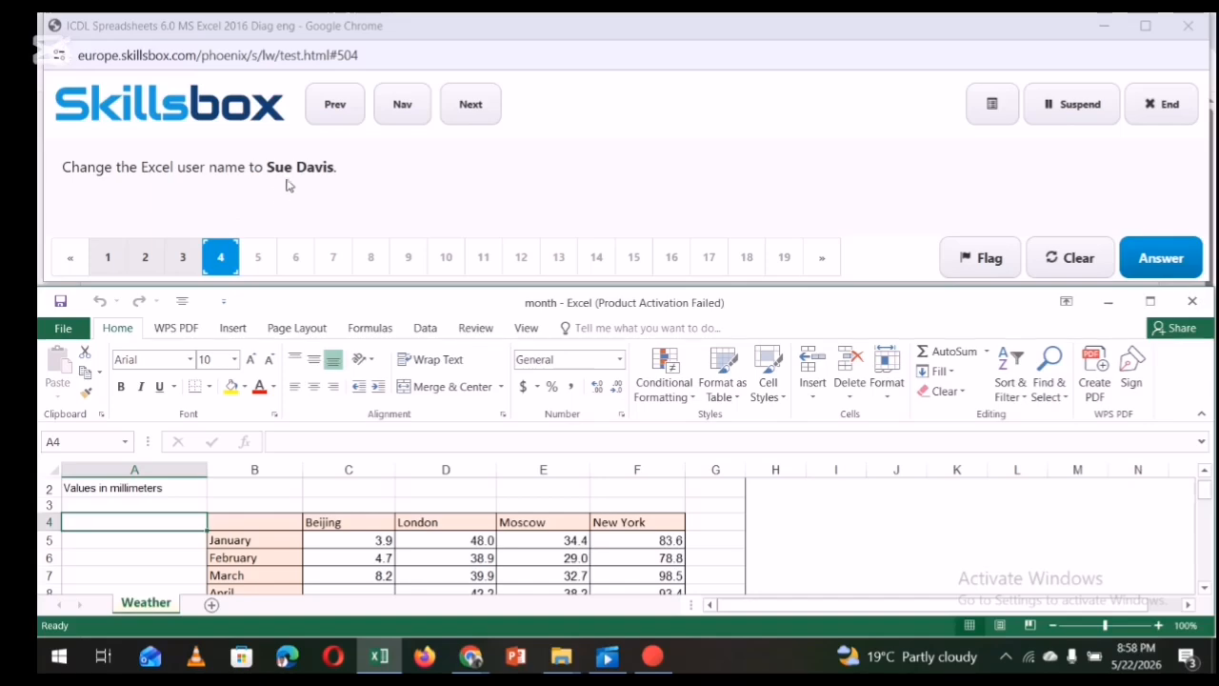
pyautogui.click(63, 328)
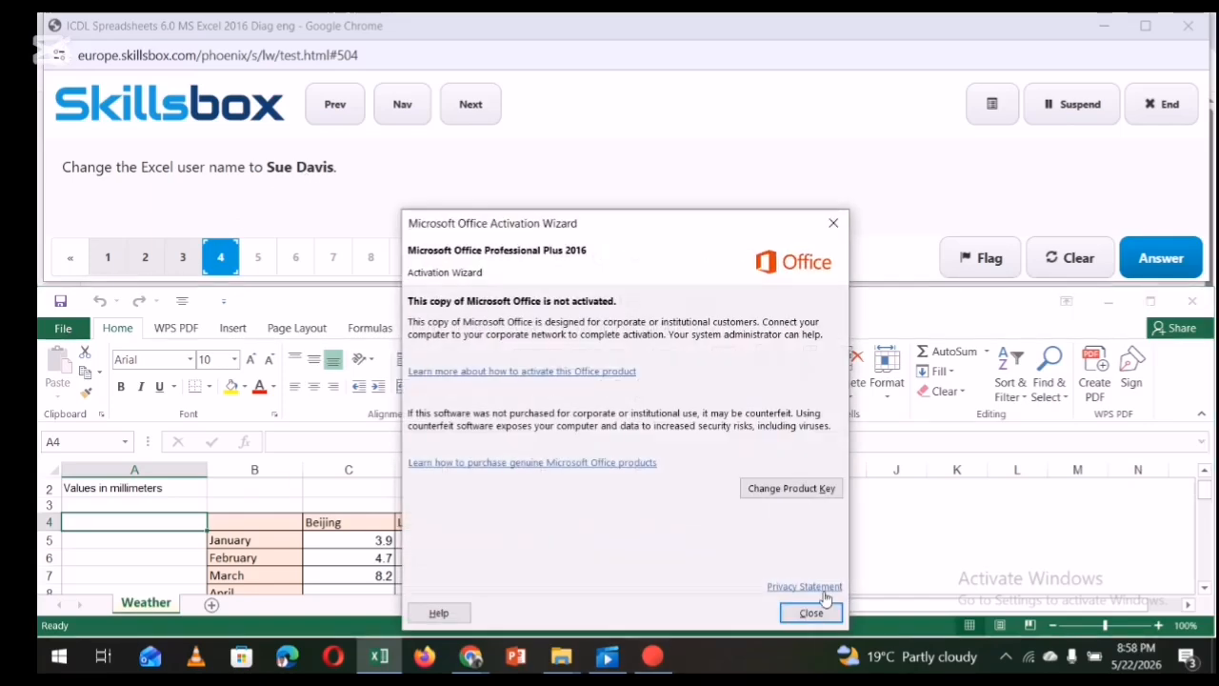
pyautogui.click(815, 613)
pyautogui.click(63, 327)
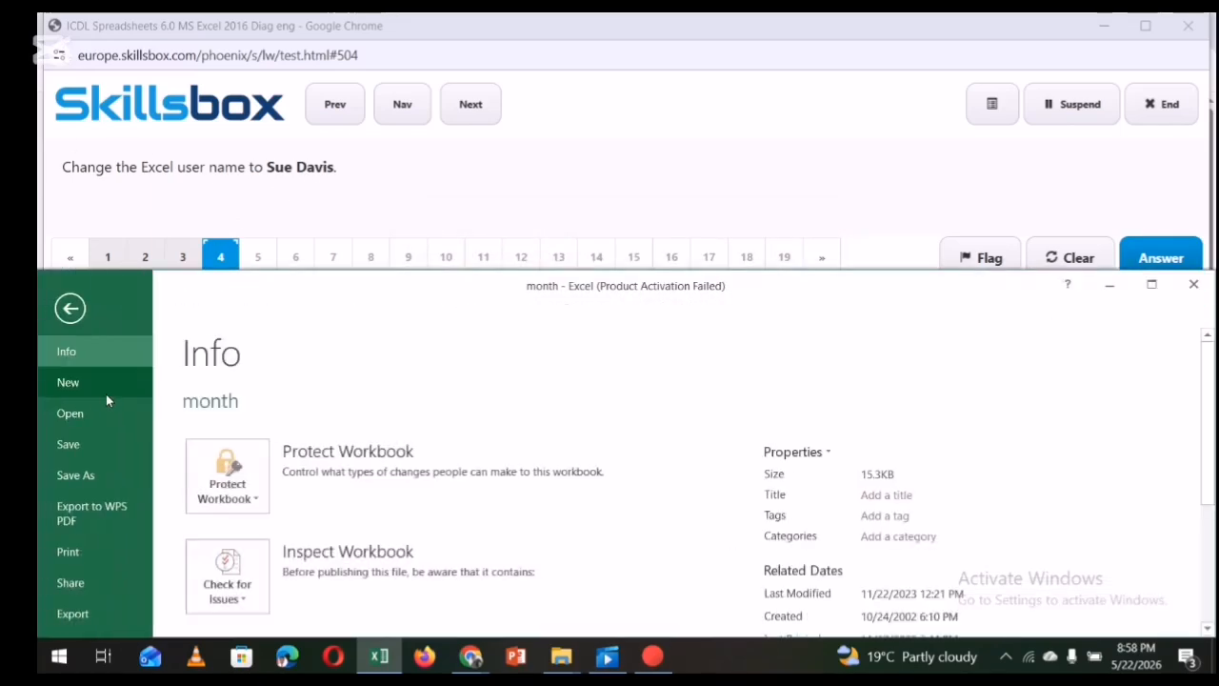
pyautogui.scroll(-5, 105, 408)
pyautogui.scroll(-2, 104, 408)
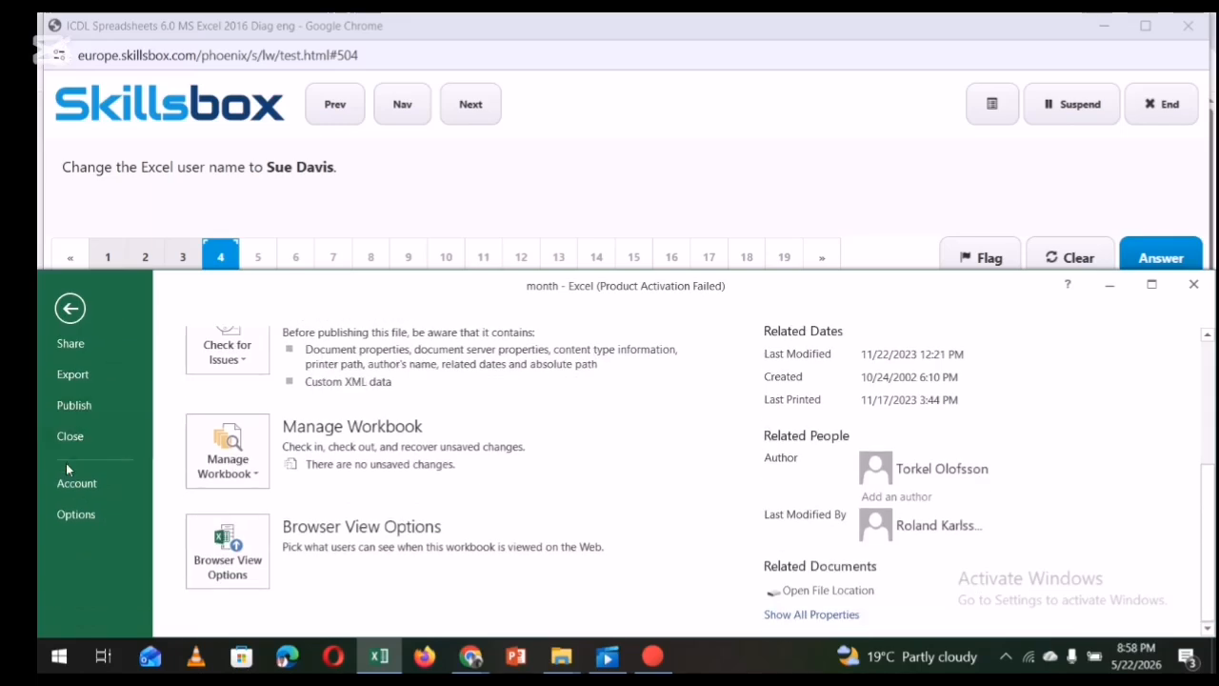
pyautogui.click(66, 512)
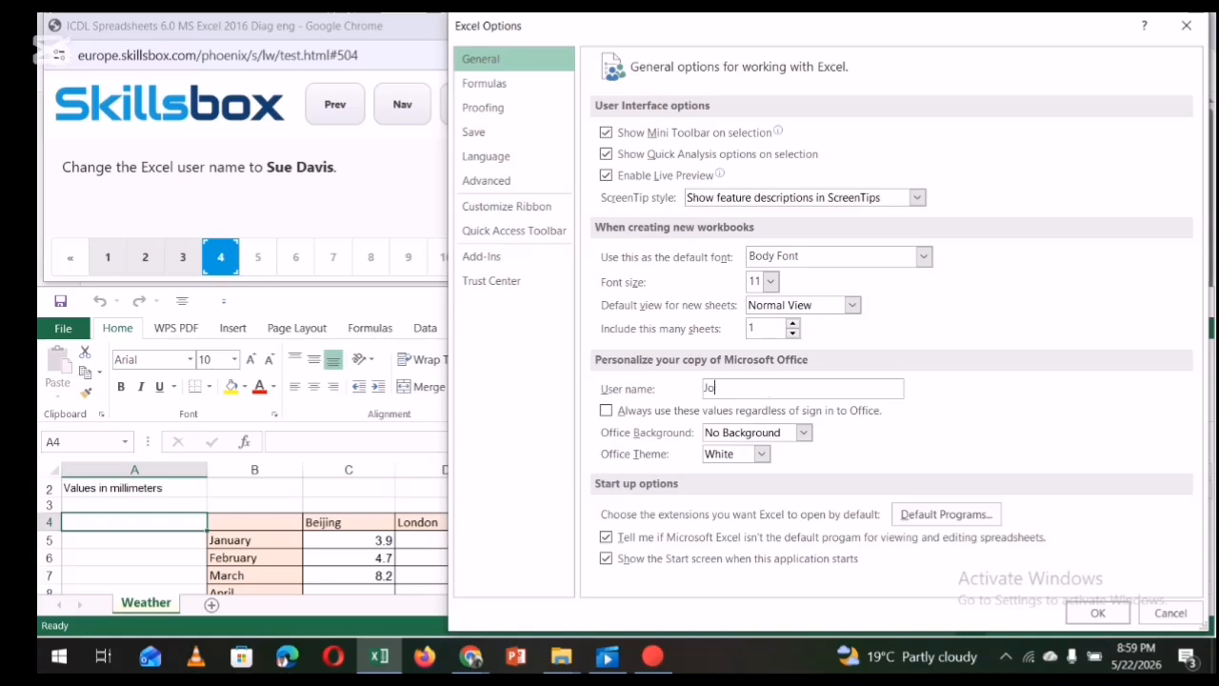
pyautogui.press('BackSpace')
pyautogui.press('BackSpace')
pyautogui.write('sue davis')
pyautogui.click(1098, 613)
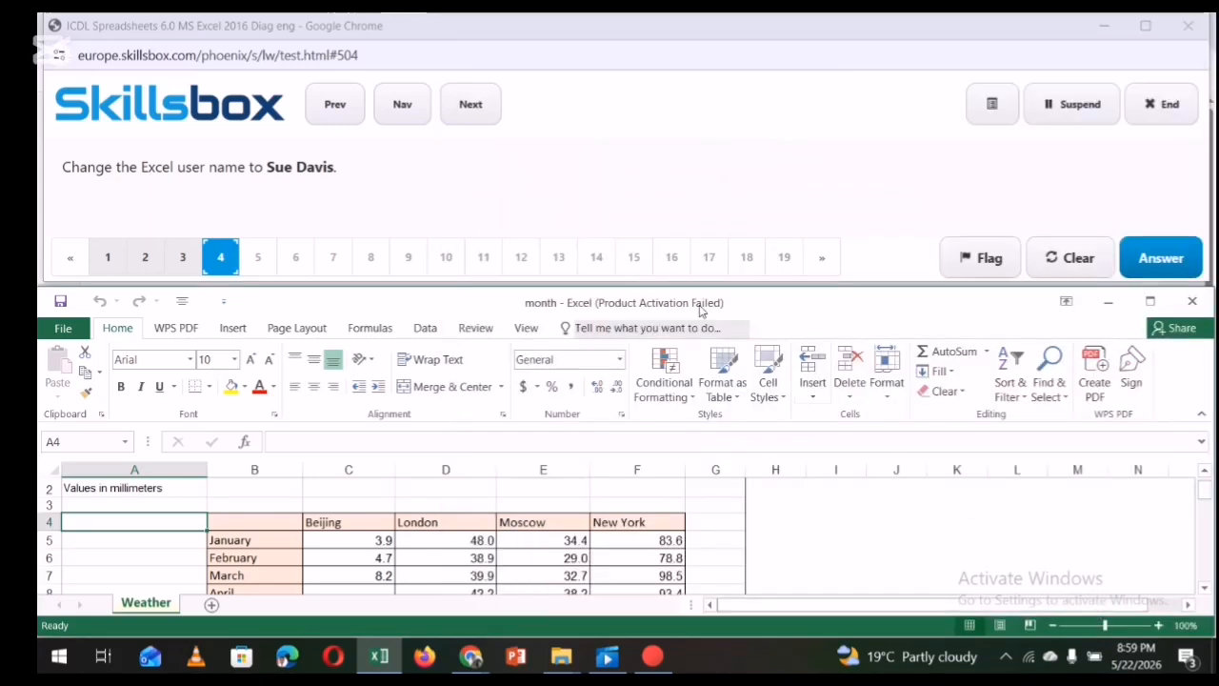
pyautogui.click(1161, 257)
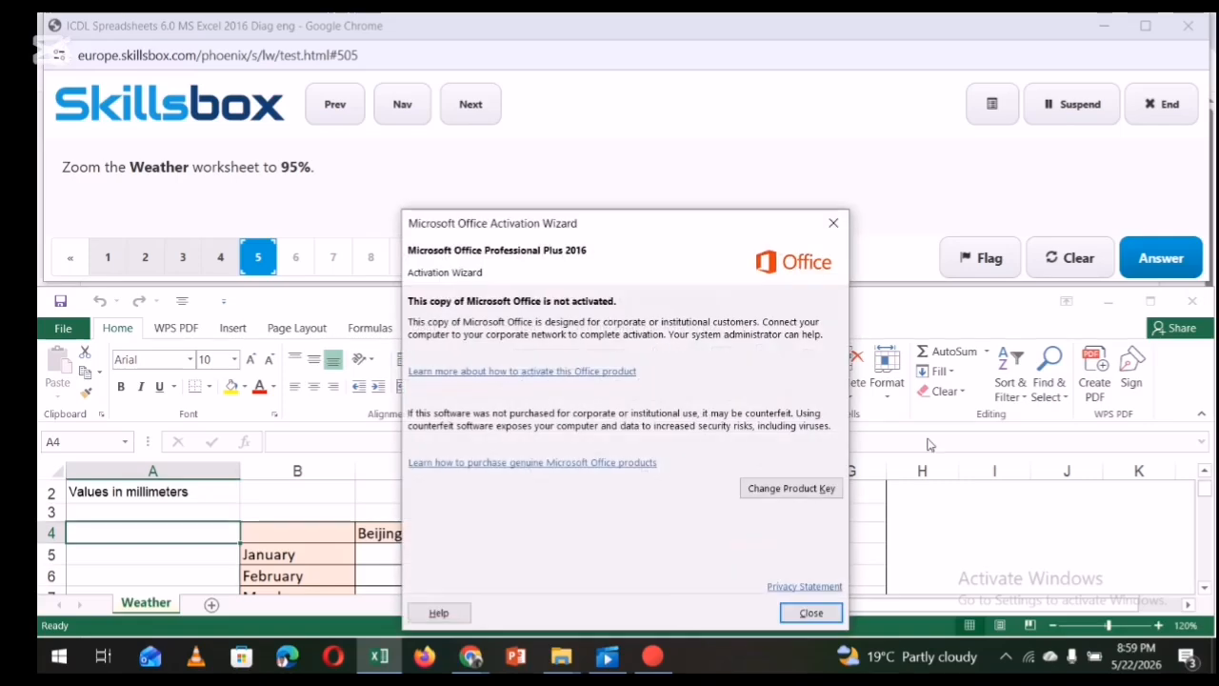
# Zoom the Weather worksheet to a custom magnification of 95% and submit the answer to question 5
pyautogui.click(834, 220)
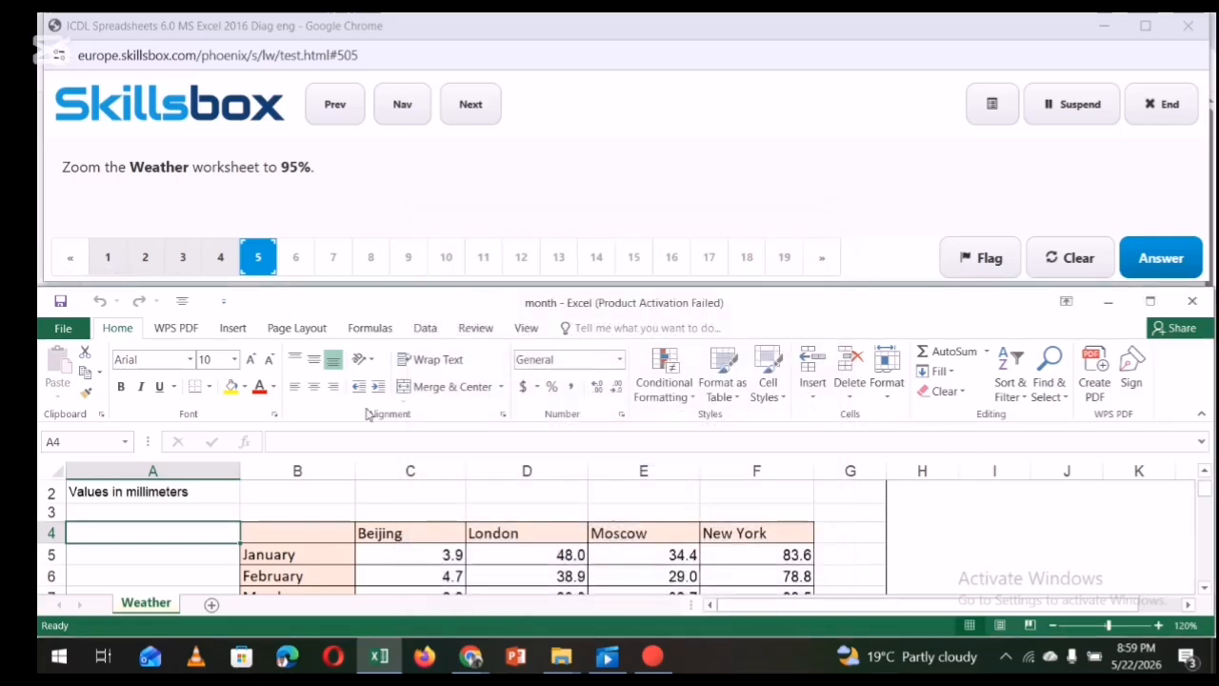
pyautogui.click(530, 328)
pyautogui.click(393, 370)
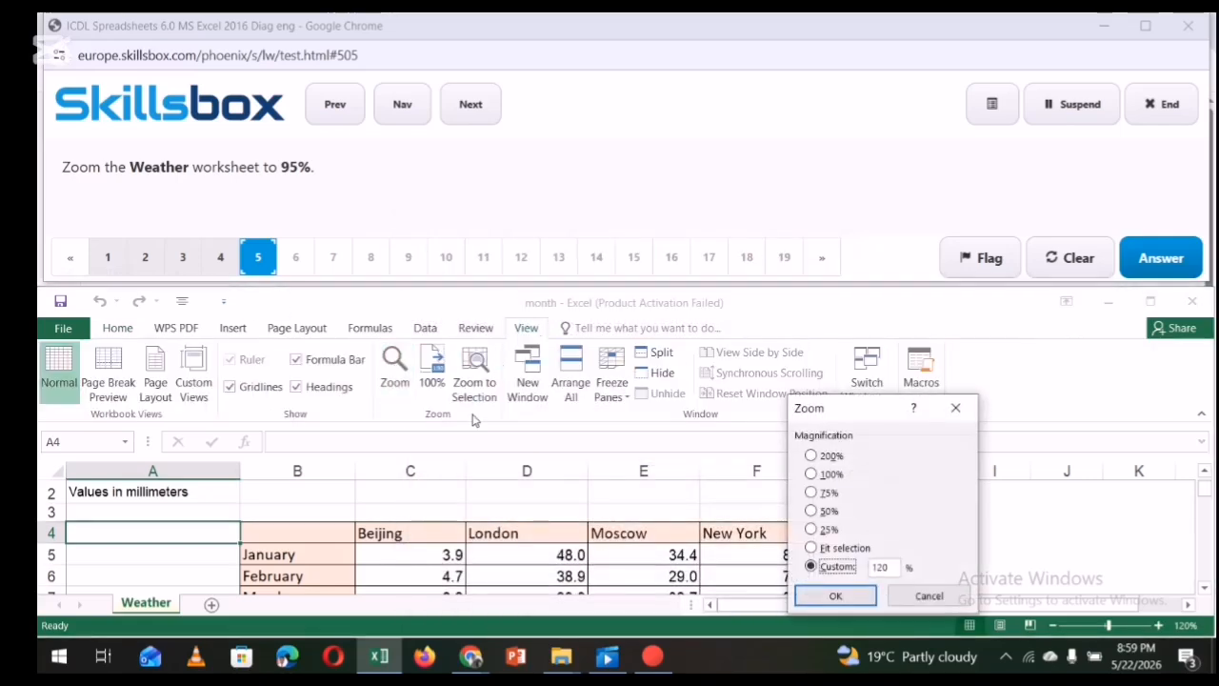
pyautogui.click(886, 569)
pyautogui.click(846, 594)
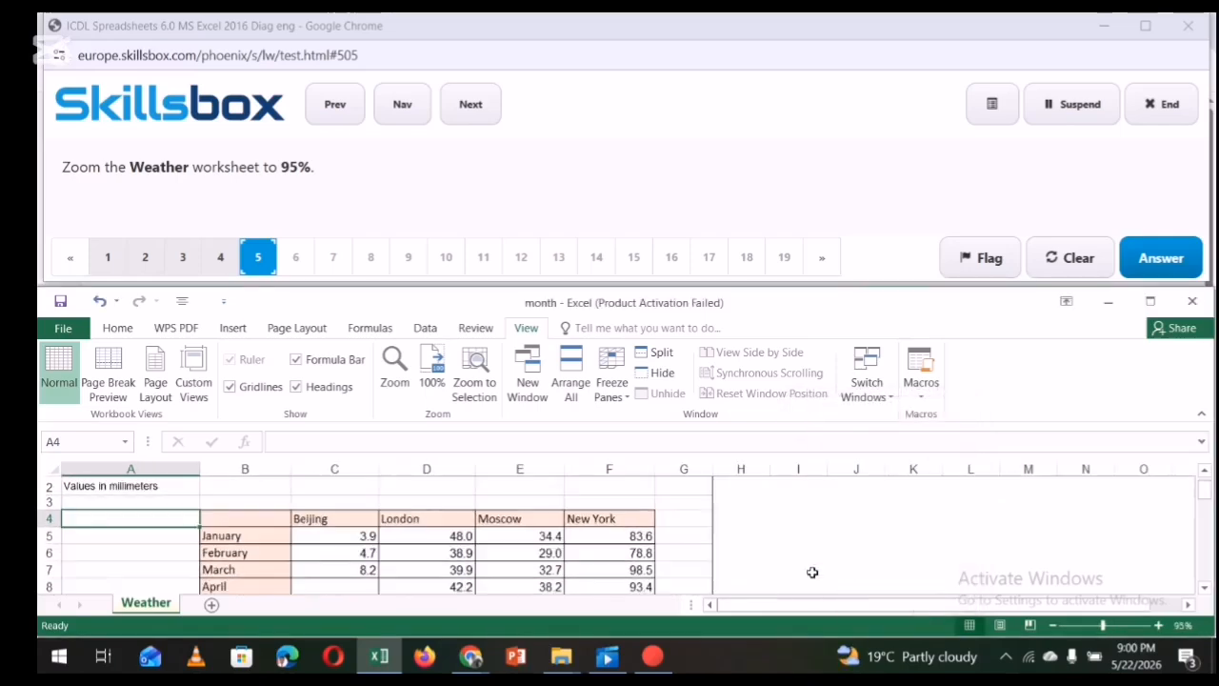
pyautogui.click(1162, 257)
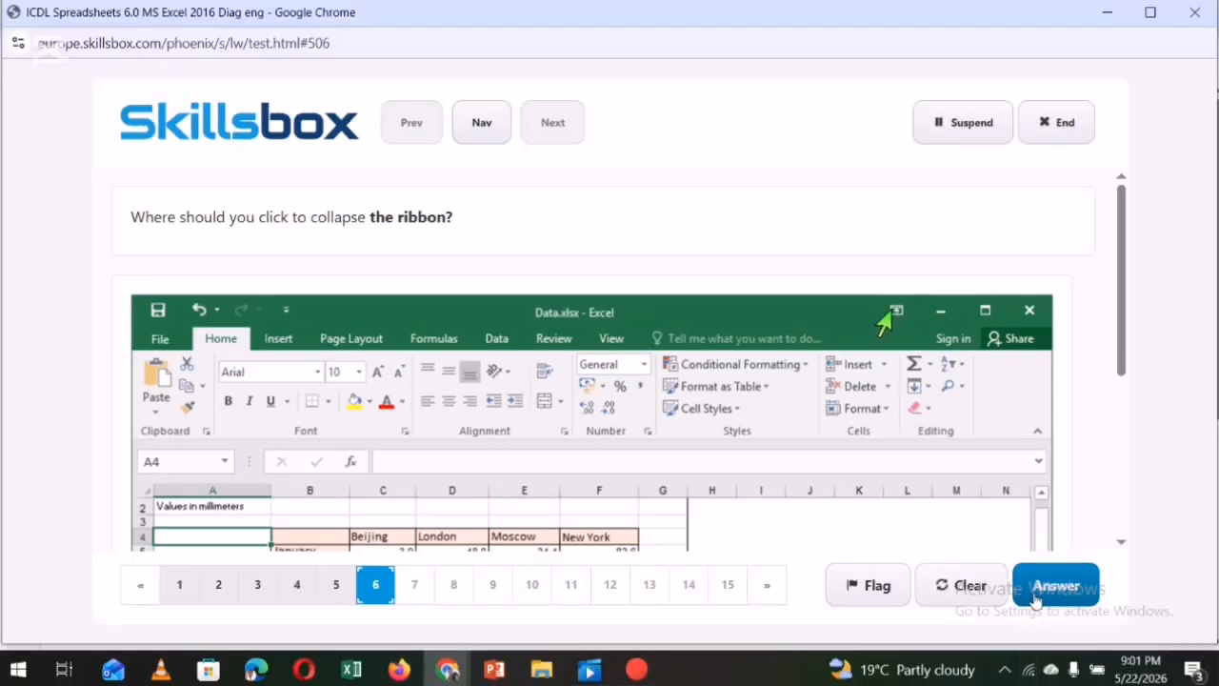
# Submit the ribbon collapse answer to question 6, and answer question 7 with Go to tool
pyautogui.click(1037, 598)
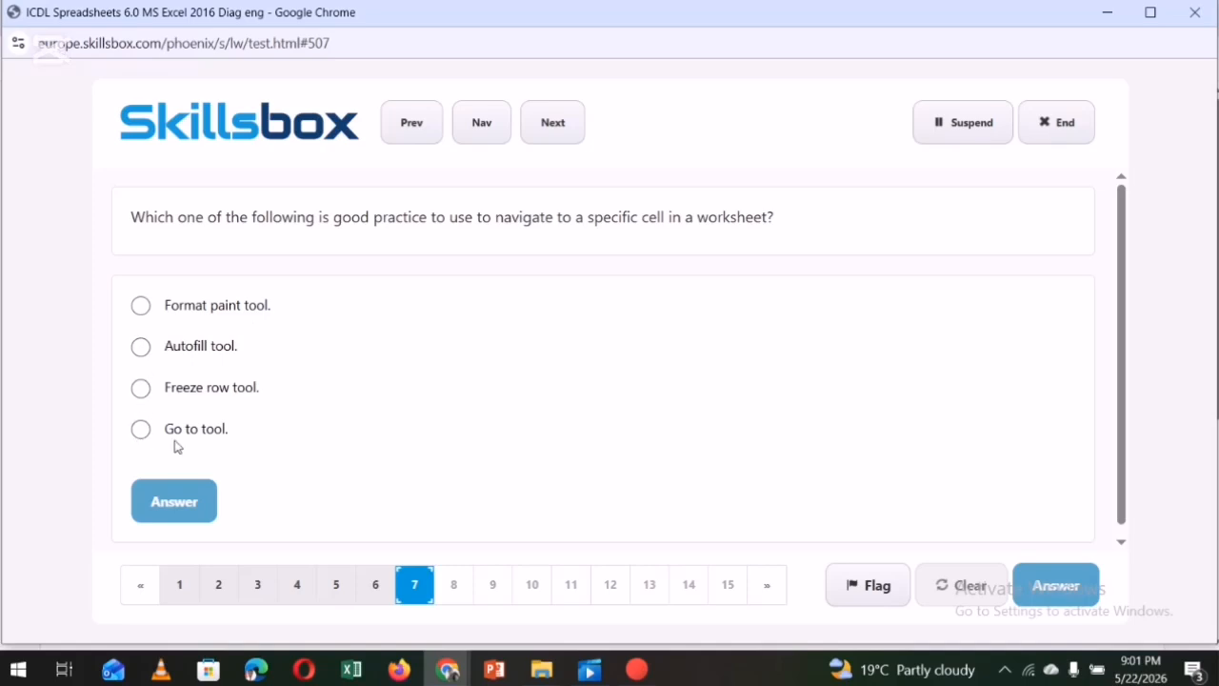
pyautogui.click(140, 429)
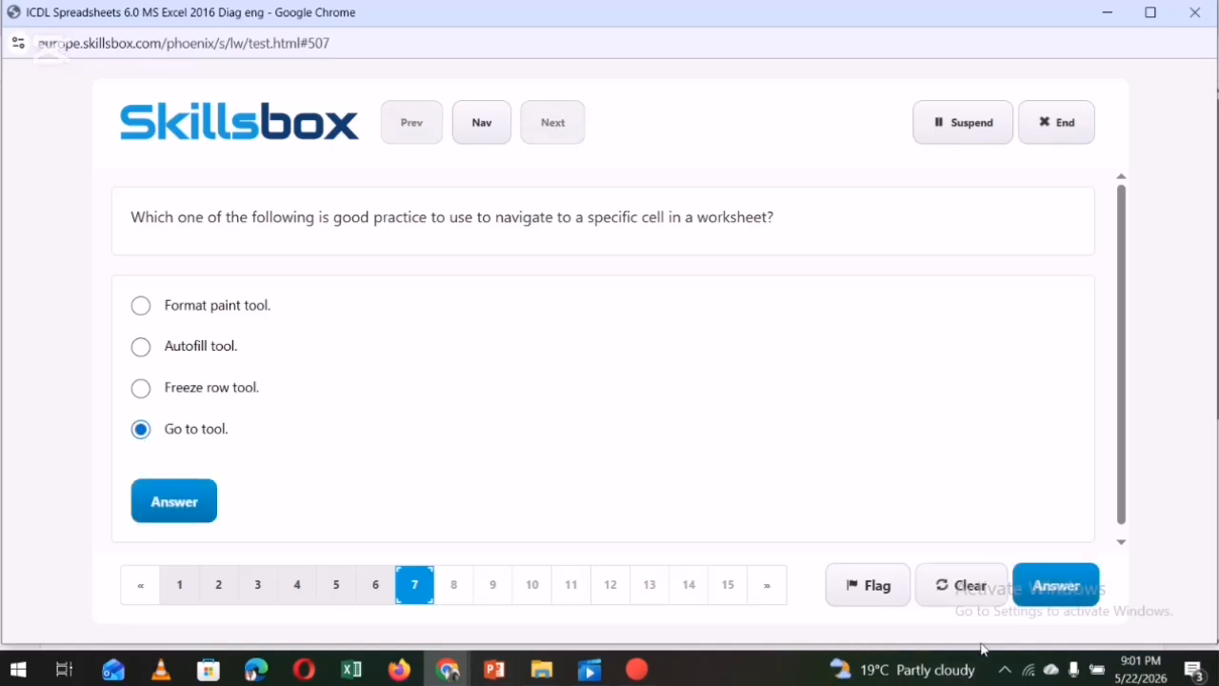
pyautogui.click(1067, 589)
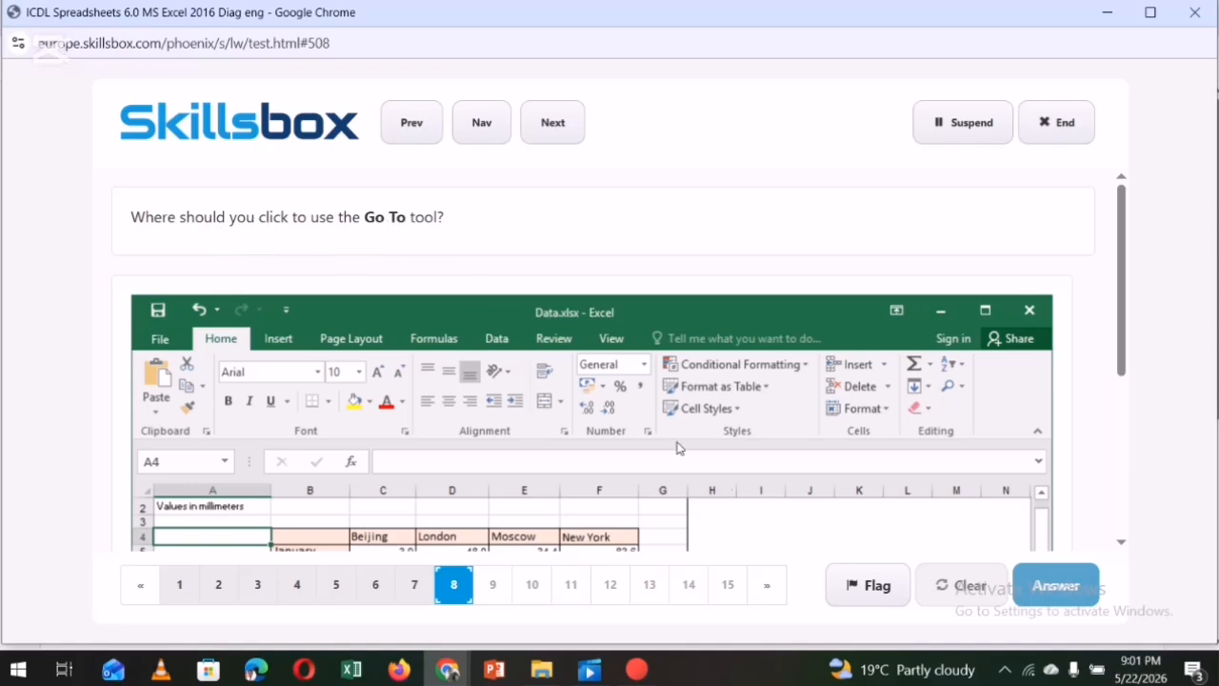
# Mark the Find & Select tool in the Editing group as the location of Go To and submit the answer to question 8
pyautogui.click(952, 390)
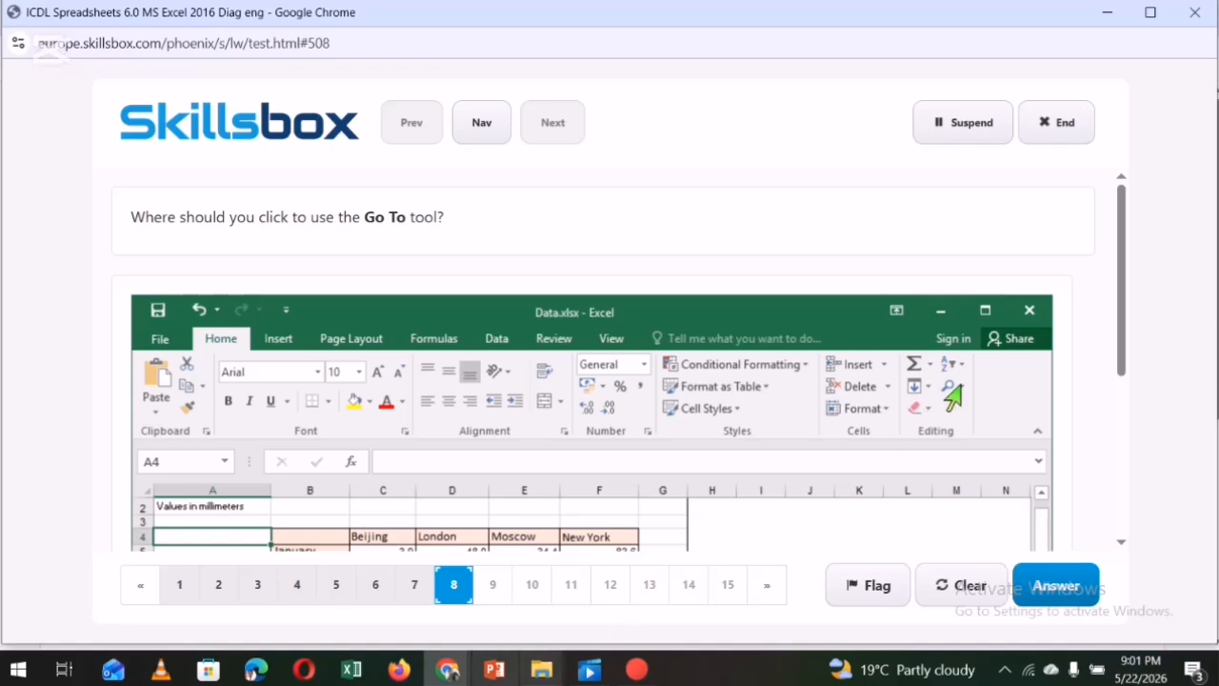
pyautogui.moveTo(644, 672)
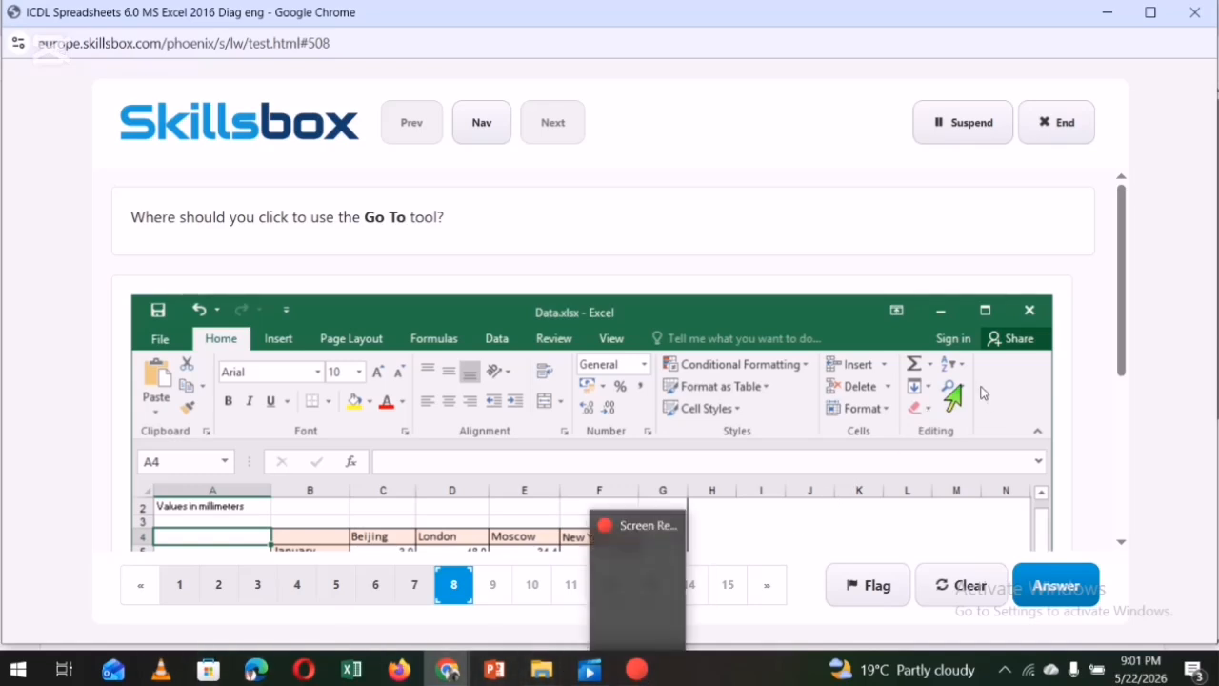
pyautogui.click(1046, 583)
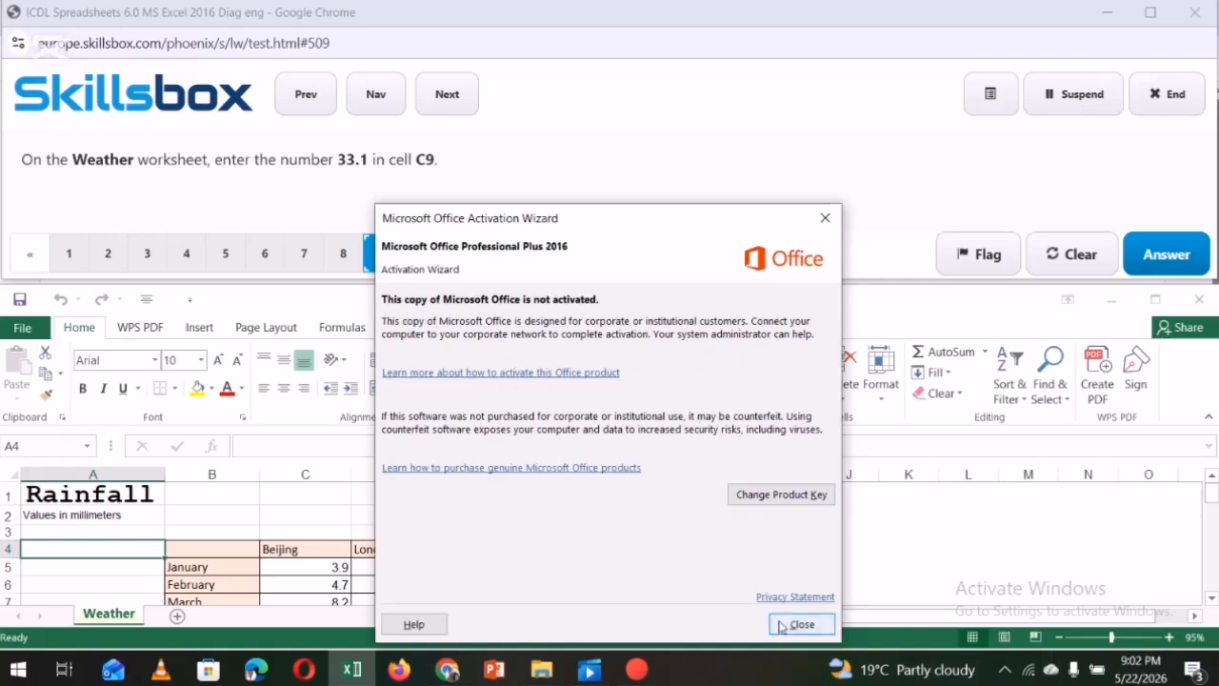
# Dismiss the Office activation notice, enter 33.1 in cell C9 of the Weather worksheet, and submit the answer to question 9
pyautogui.click(783, 621)
pyautogui.click(41, 448)
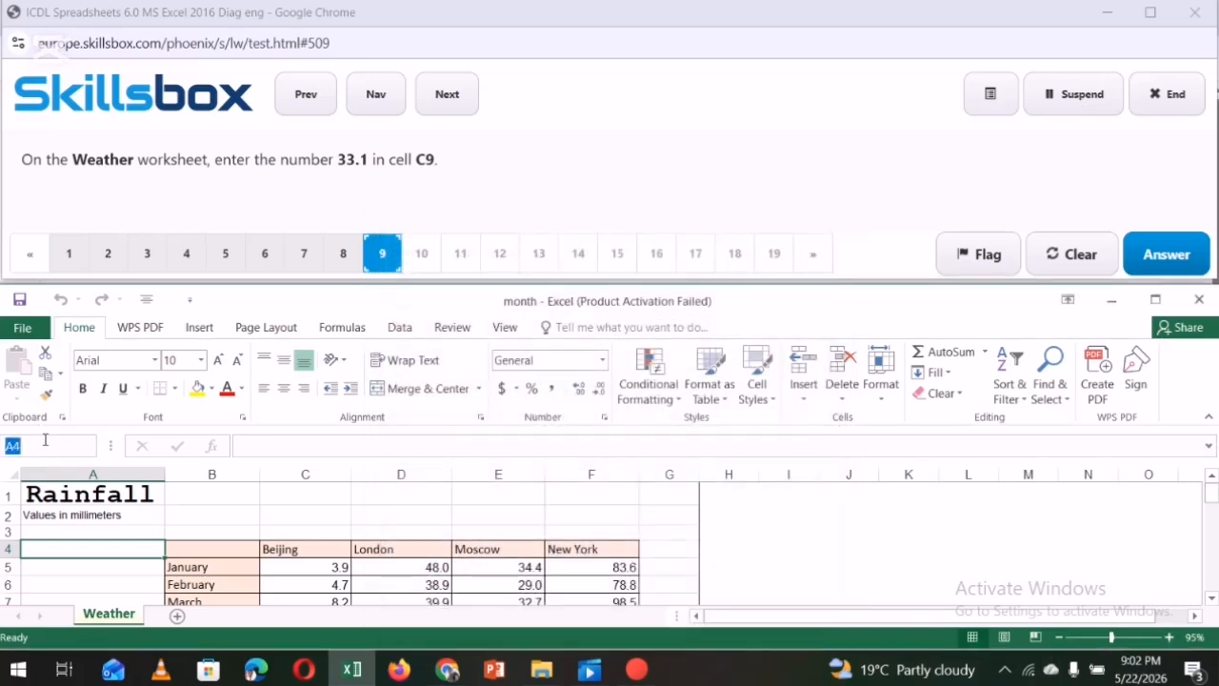
pyautogui.press('BackSpace')
pyautogui.press('Return')
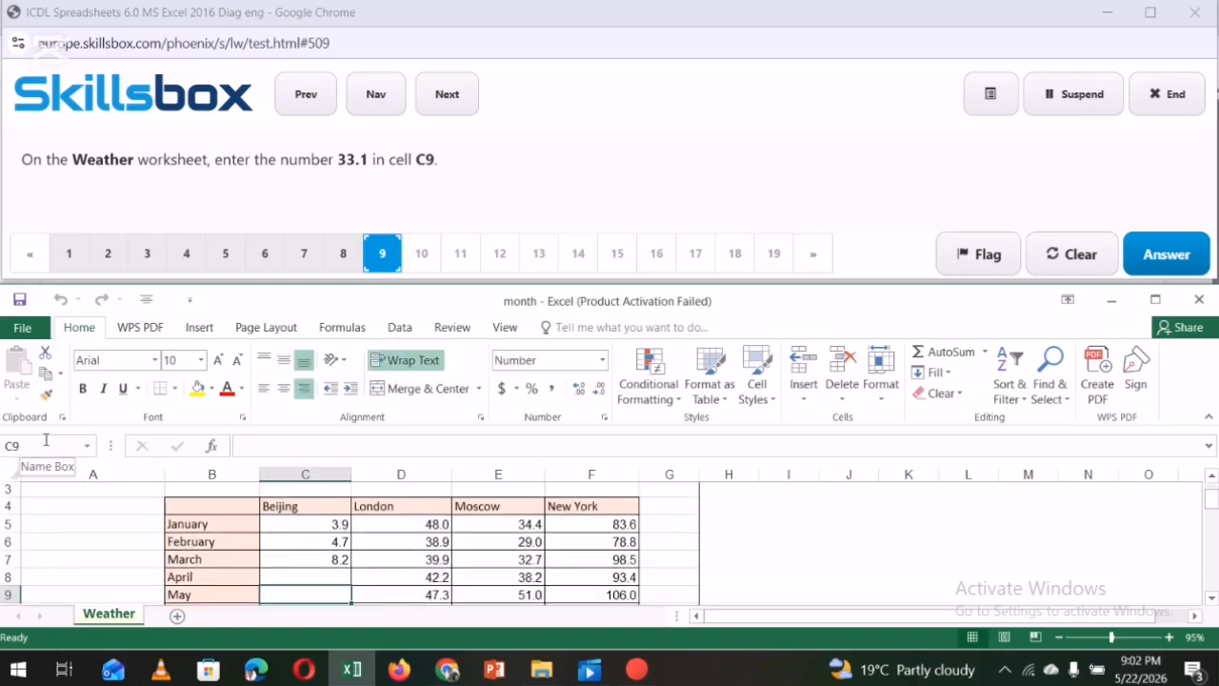
pyautogui.write('33')
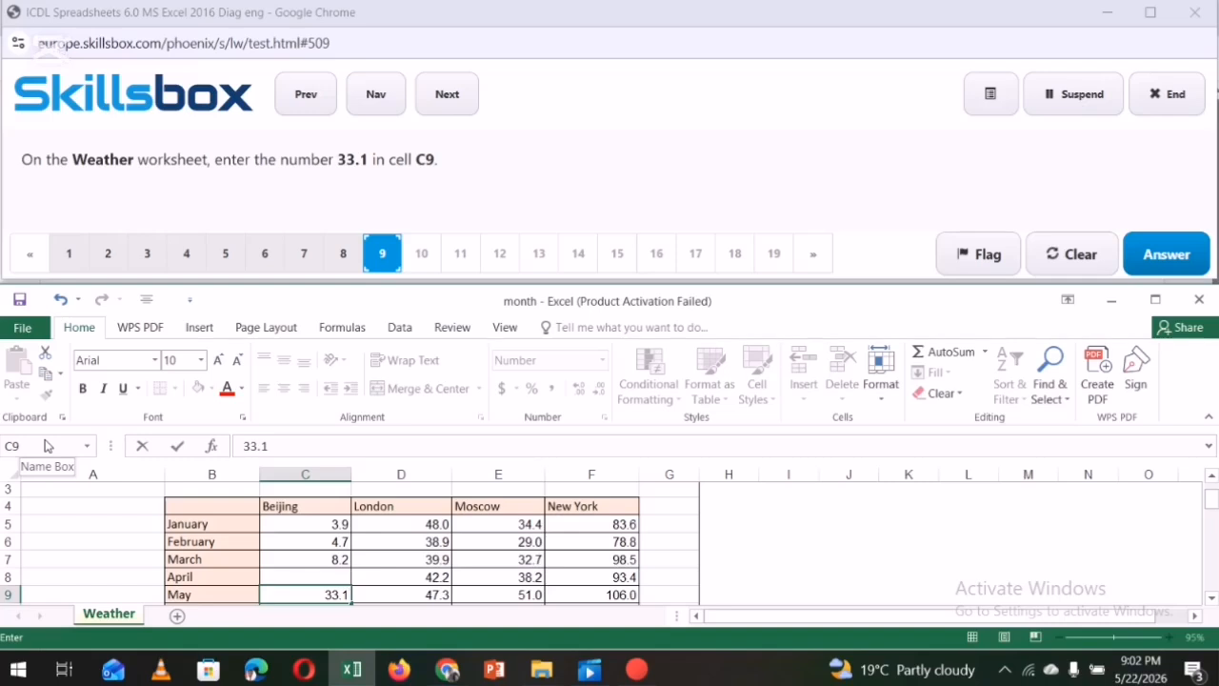
pyautogui.write('.1')
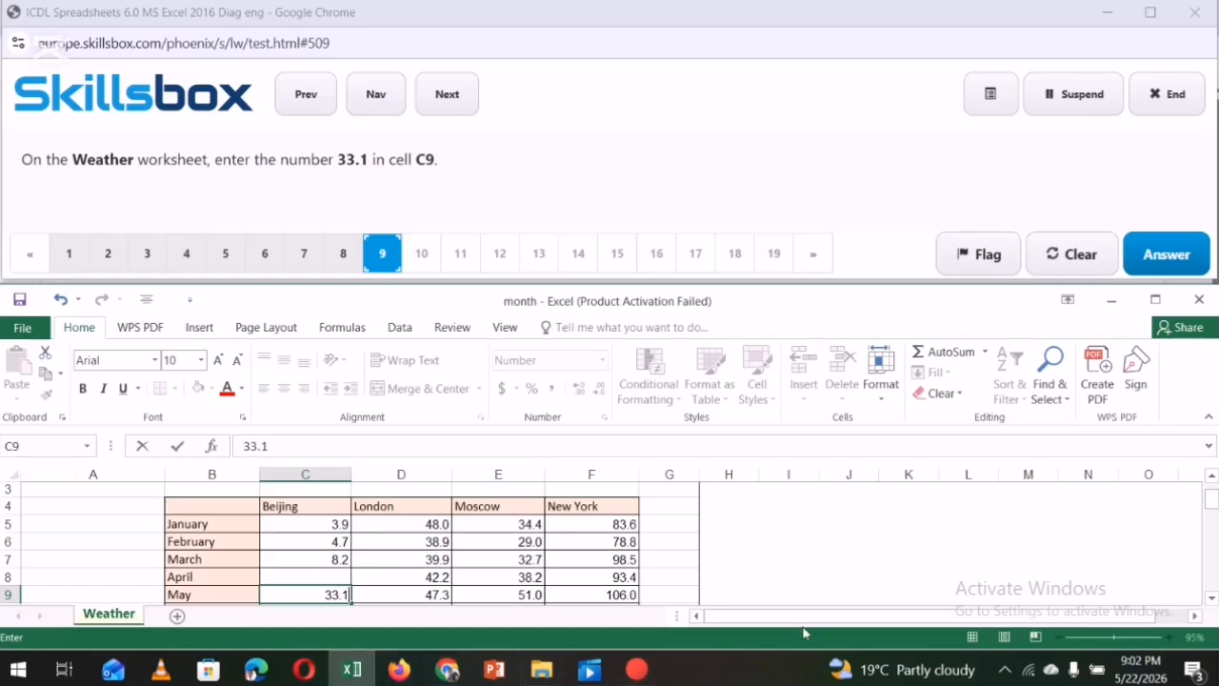
pyautogui.click(789, 560)
pyautogui.click(1167, 253)
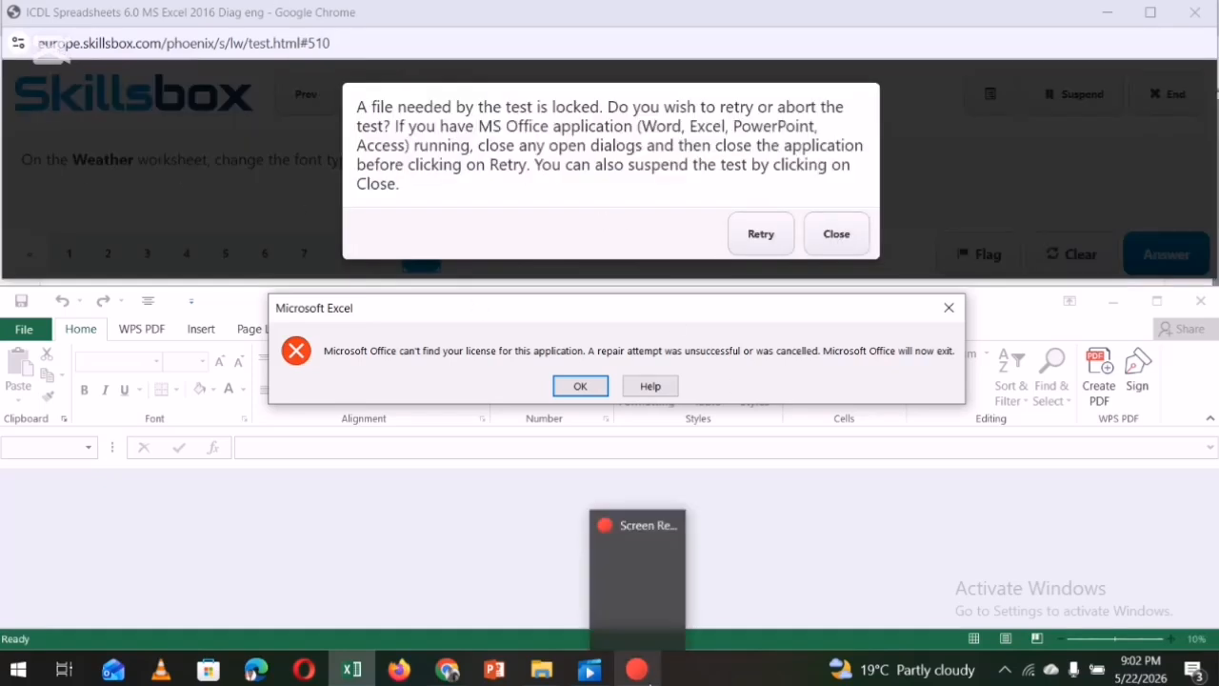
# Submit question 10, and return to it from question 11 after dismissing the Office activation notice
pyautogui.click(618, 556)
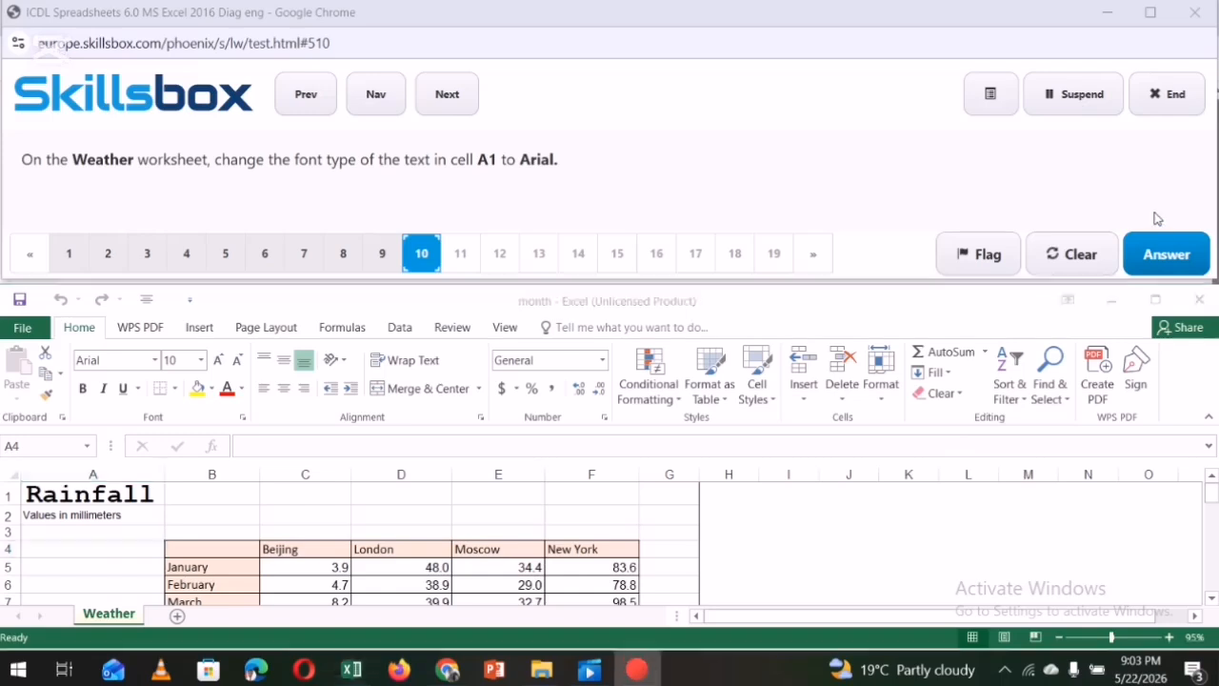
pyautogui.click(1155, 259)
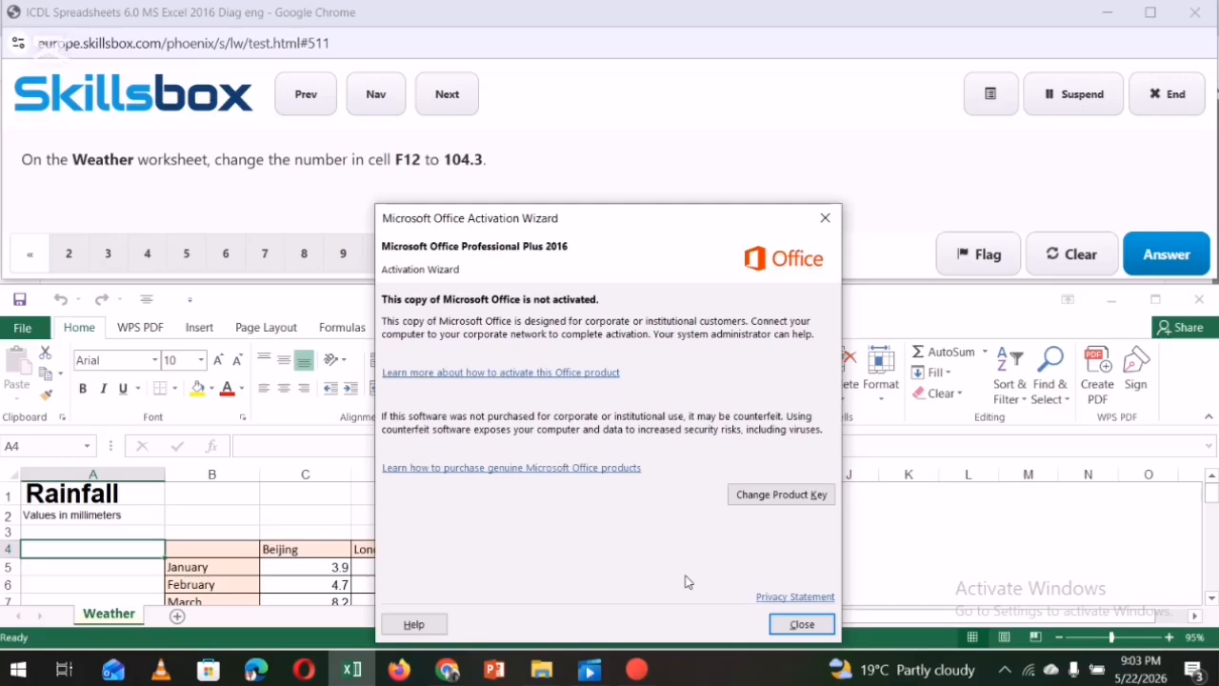
pyautogui.click(802, 625)
pyautogui.click(380, 255)
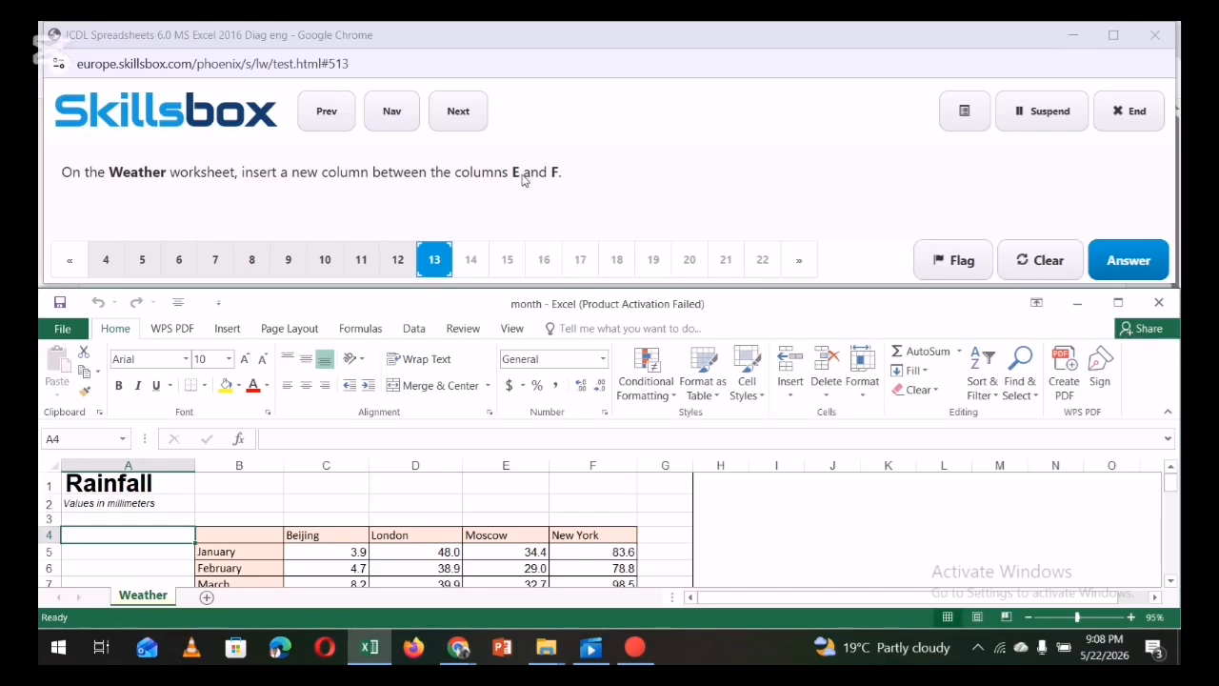
# Insert a new sheet column between columns E and F on the Weather worksheet and submit the answer to question 13
pyautogui.click(591, 466)
pyautogui.click(591, 466)
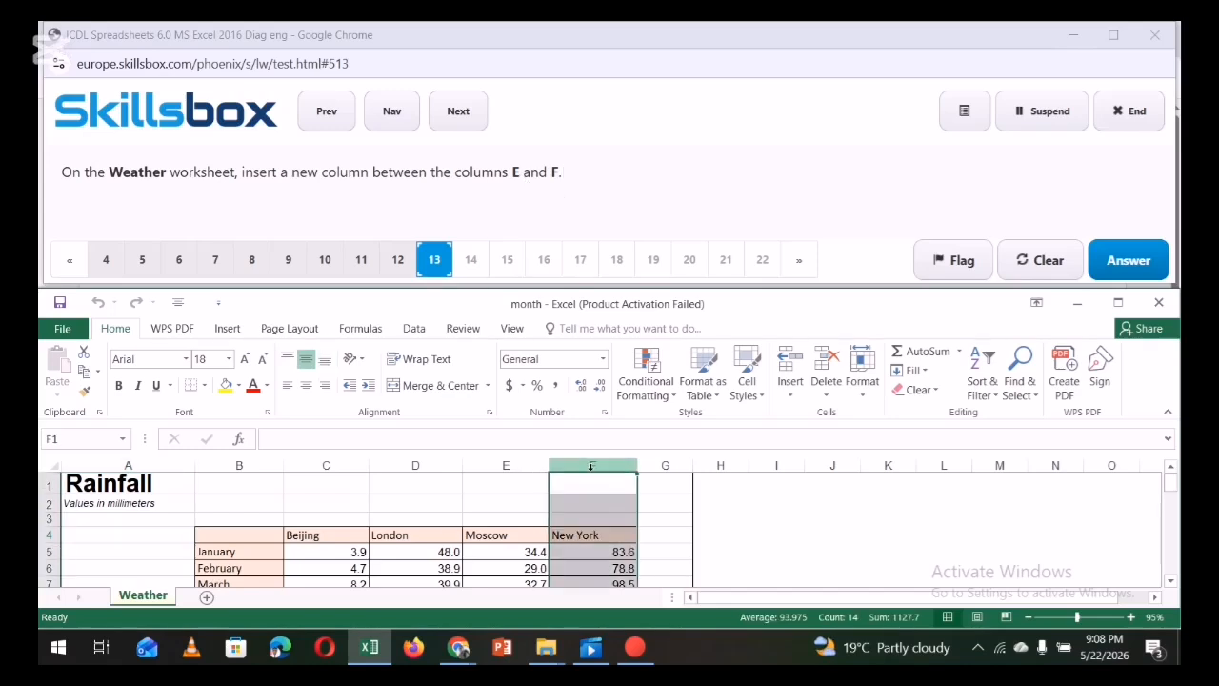
pyautogui.scroll(-2, 638, 494)
pyautogui.scroll(1, 620, 496)
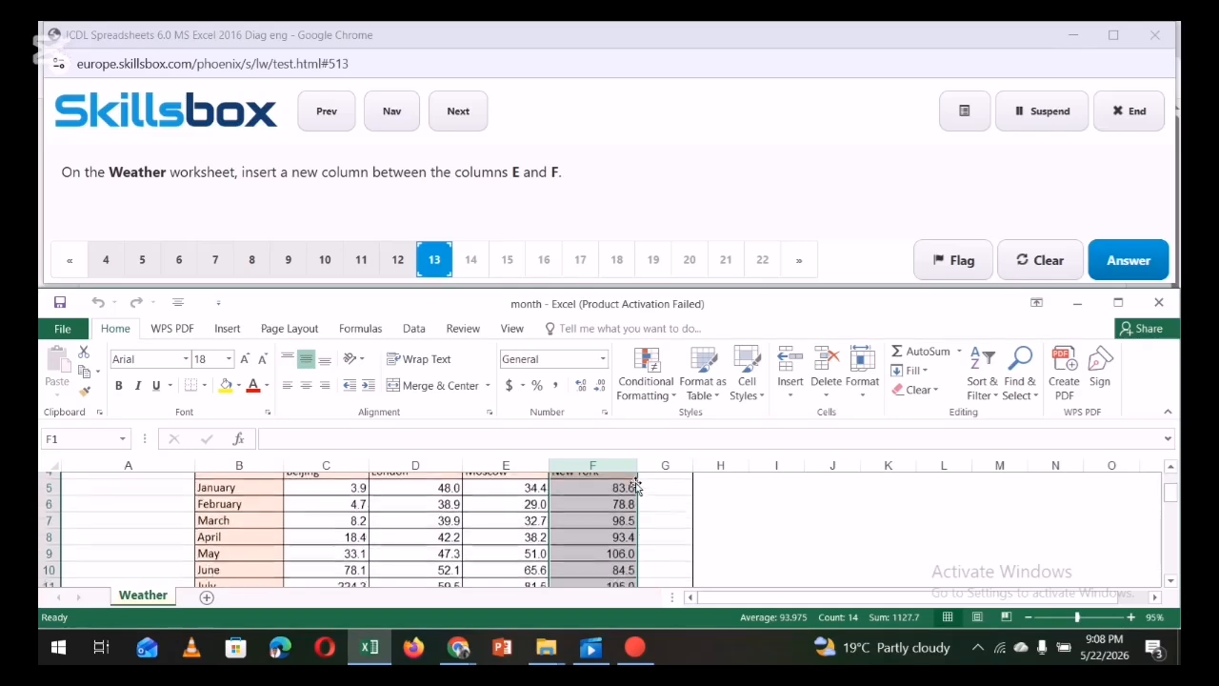
pyautogui.click(791, 393)
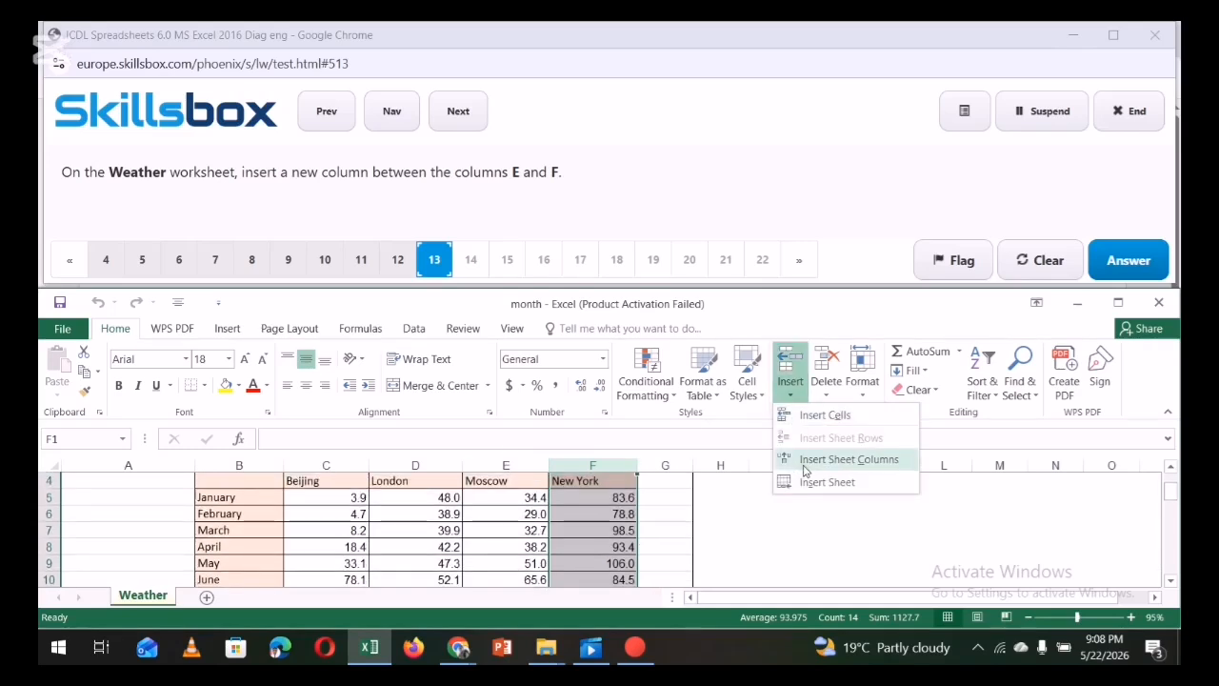
pyautogui.click(814, 461)
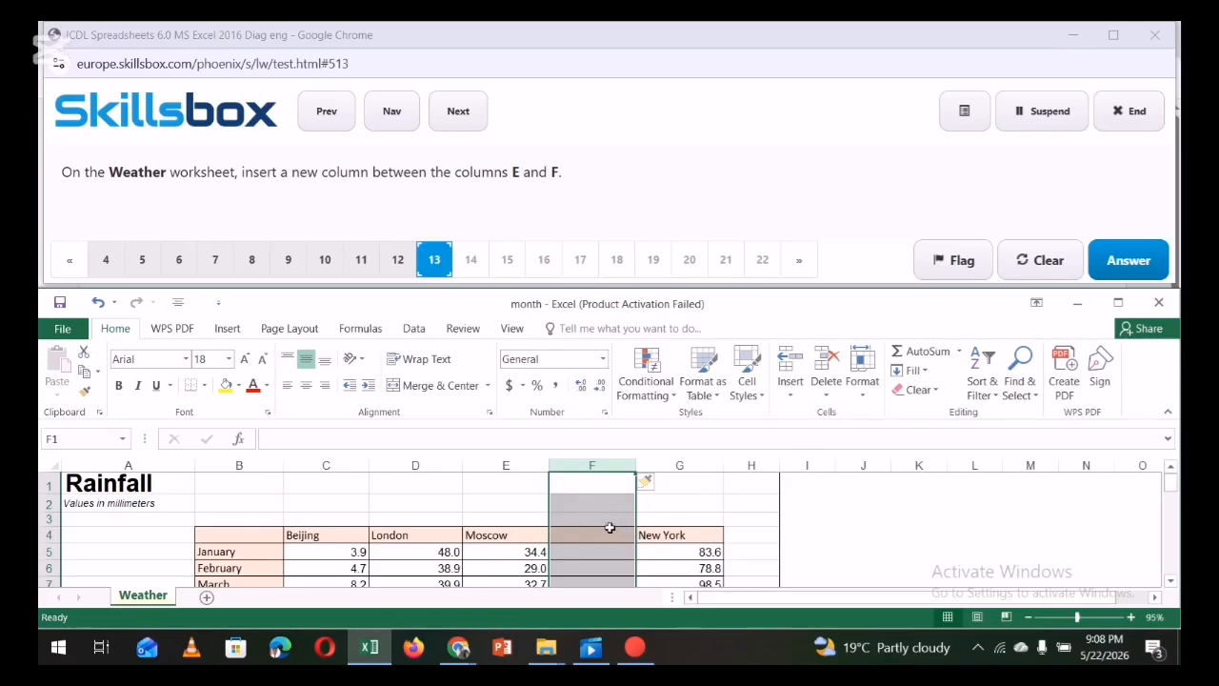
pyautogui.click(831, 522)
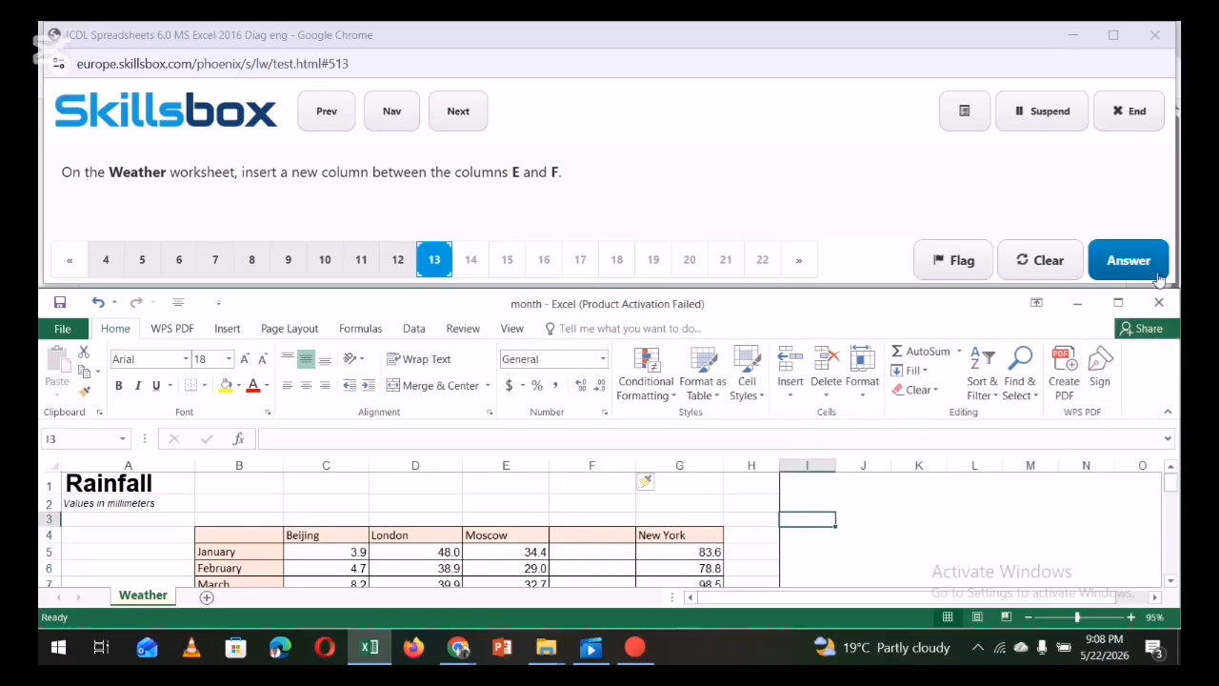
pyautogui.click(1129, 260)
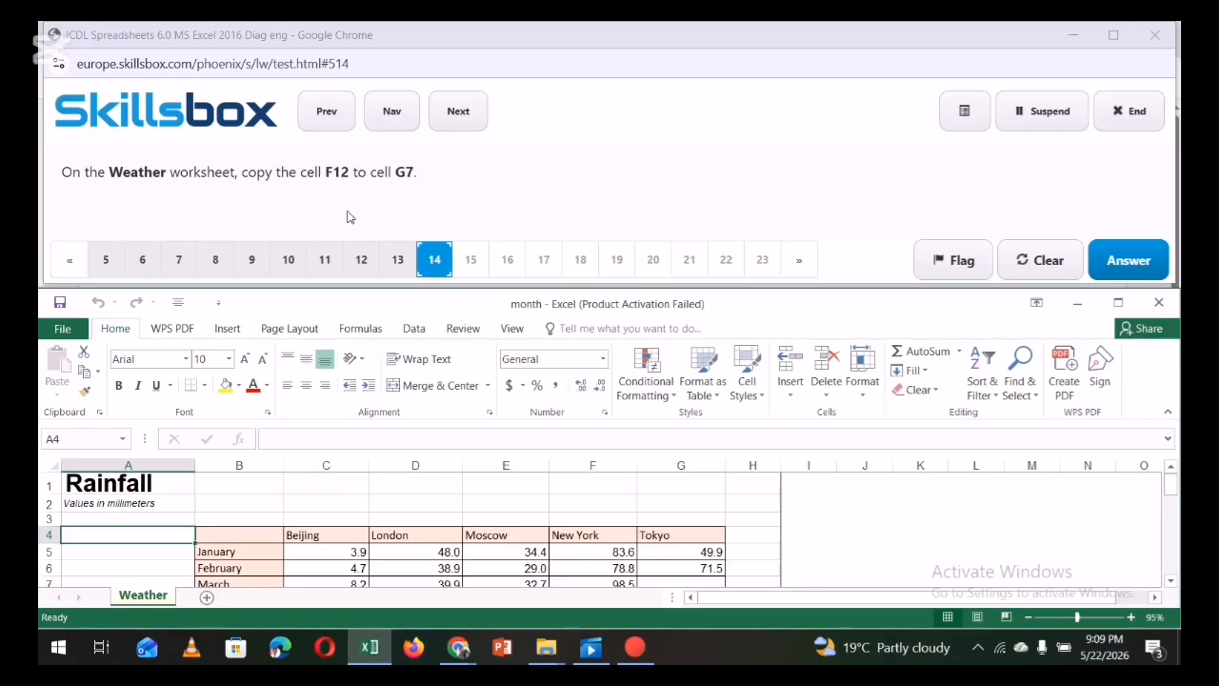
# Copy cell F12 to cell G7 on the Weather worksheet and submit the answer to question 14
pyautogui.click(78, 437)
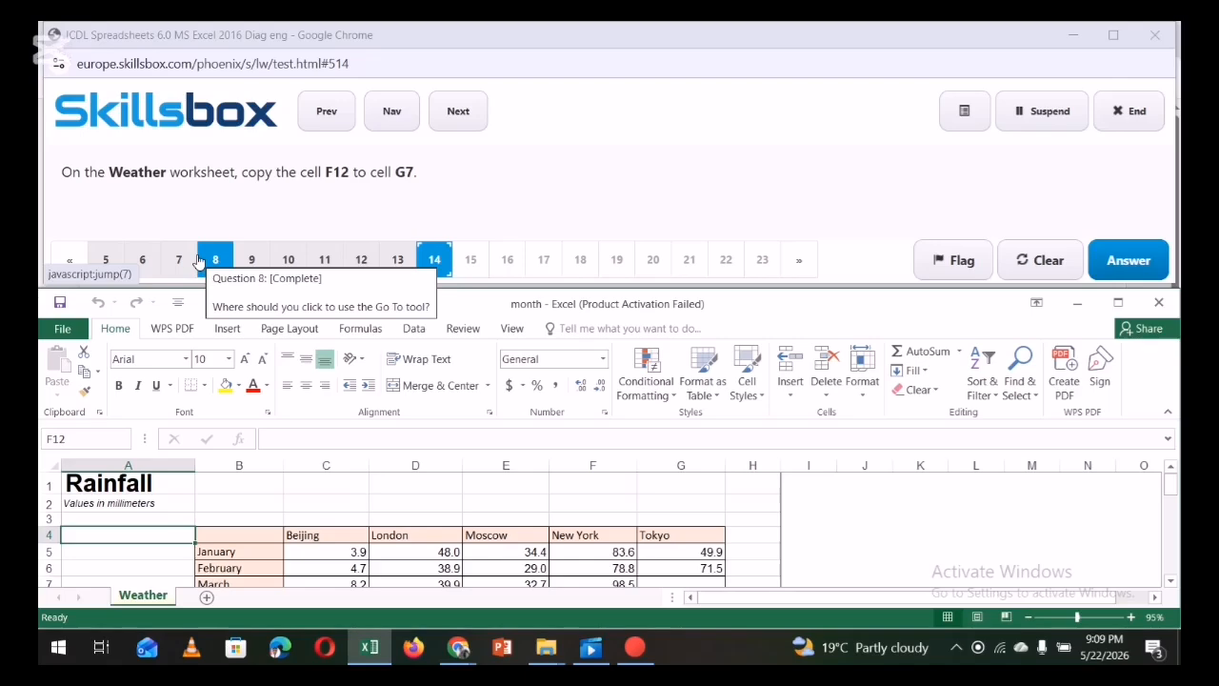
pyautogui.press('Return')
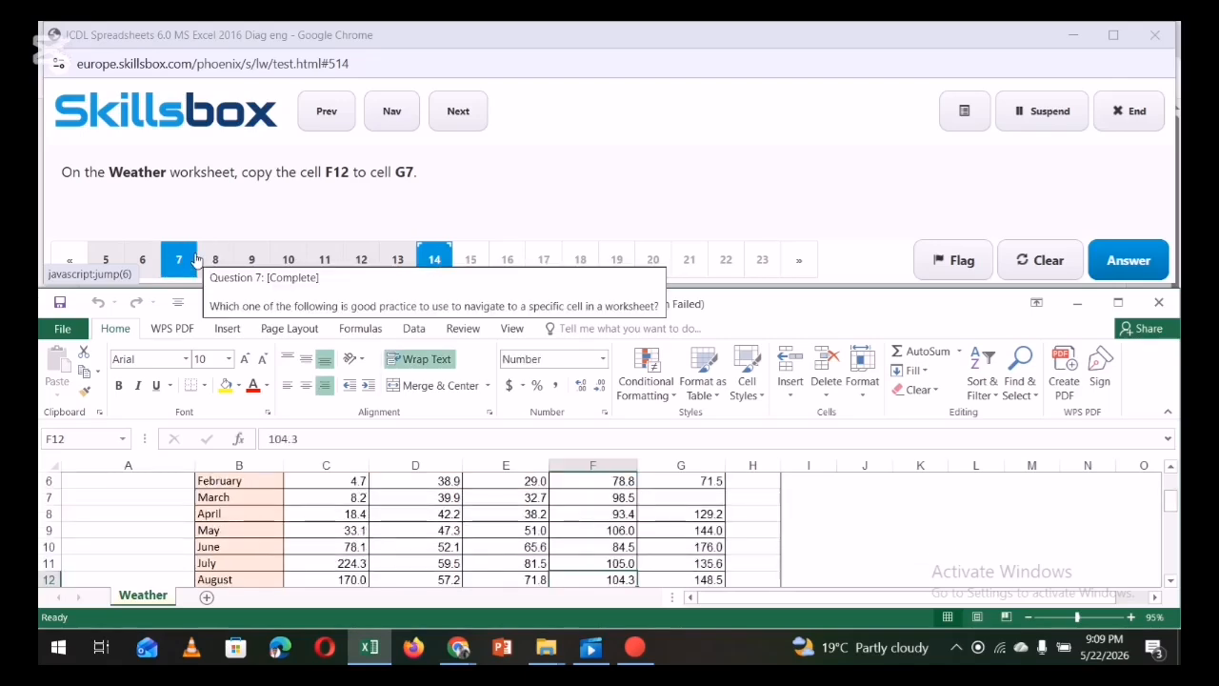
pyautogui.click(83, 374)
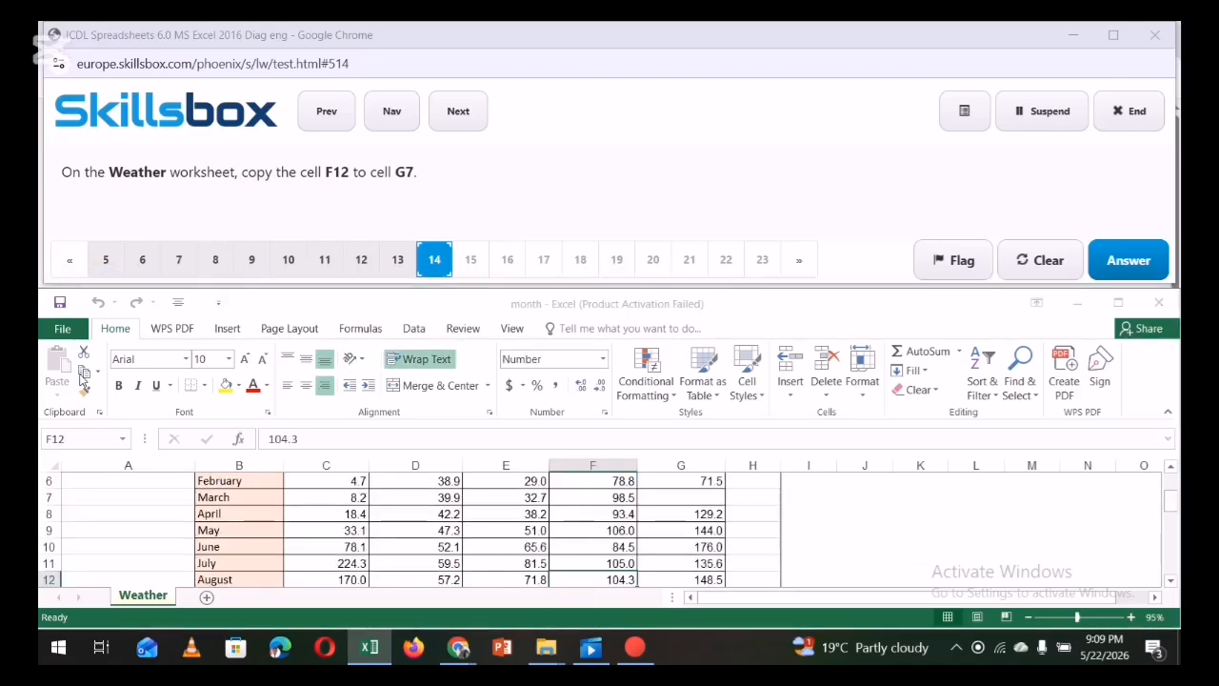
pyautogui.click(779, 604)
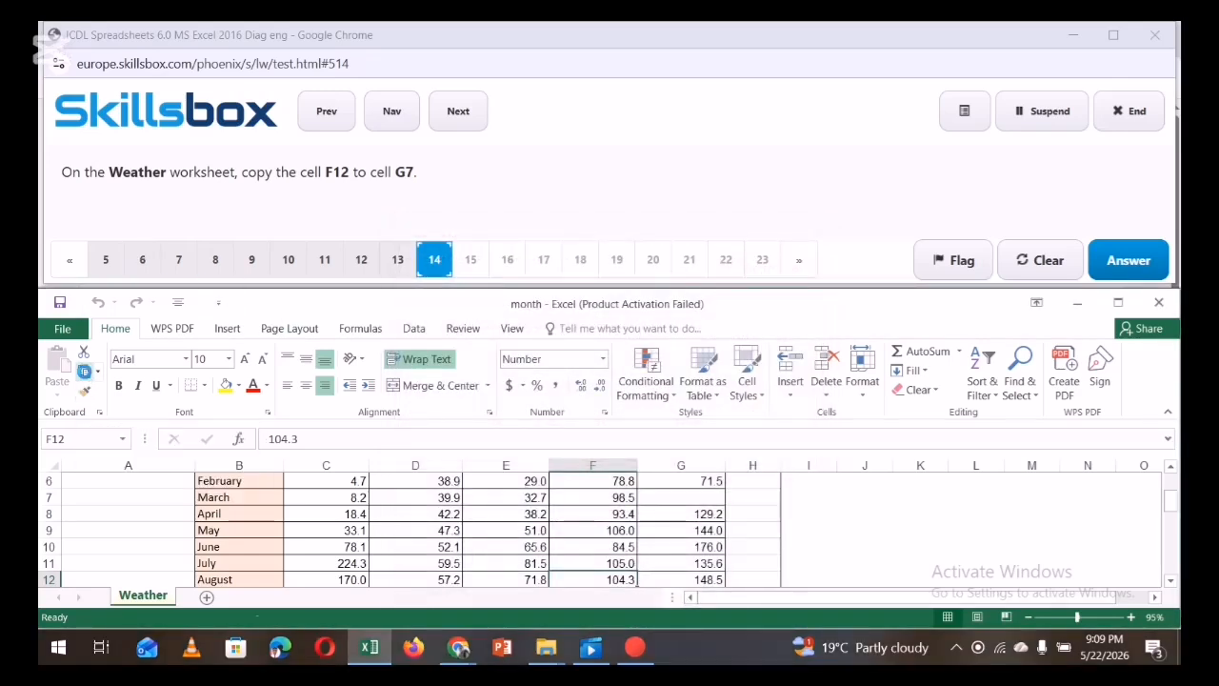
pyautogui.click(83, 373)
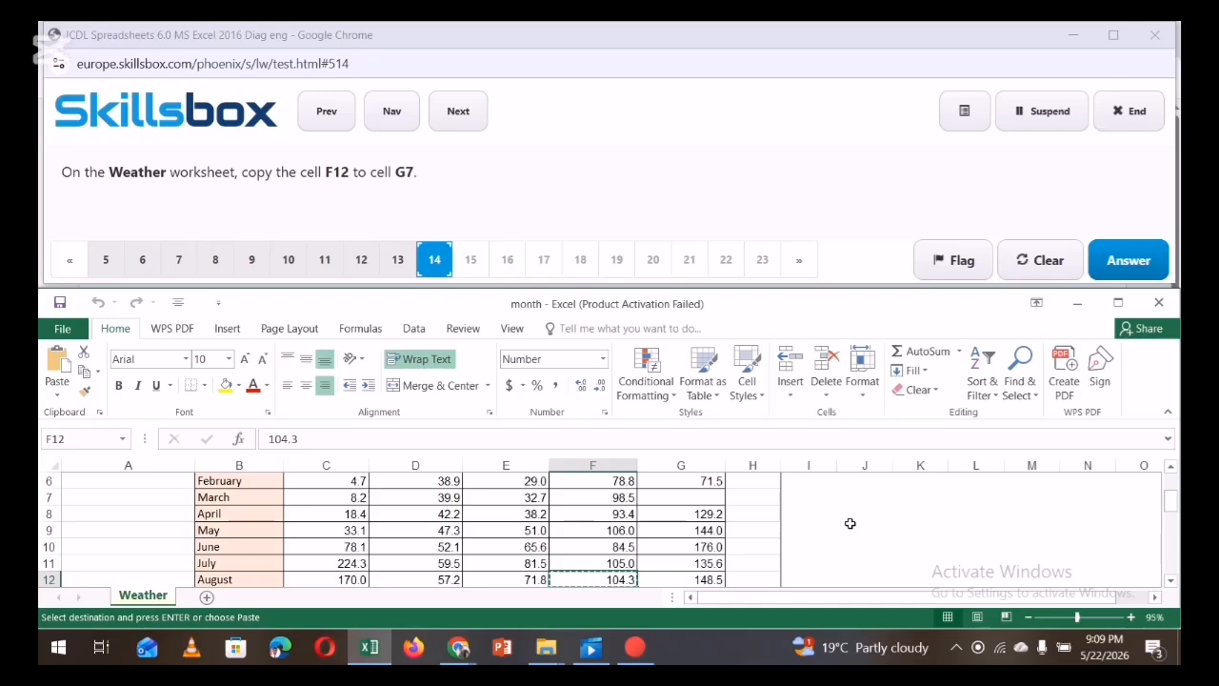
pyautogui.scroll(-2, 705, 482)
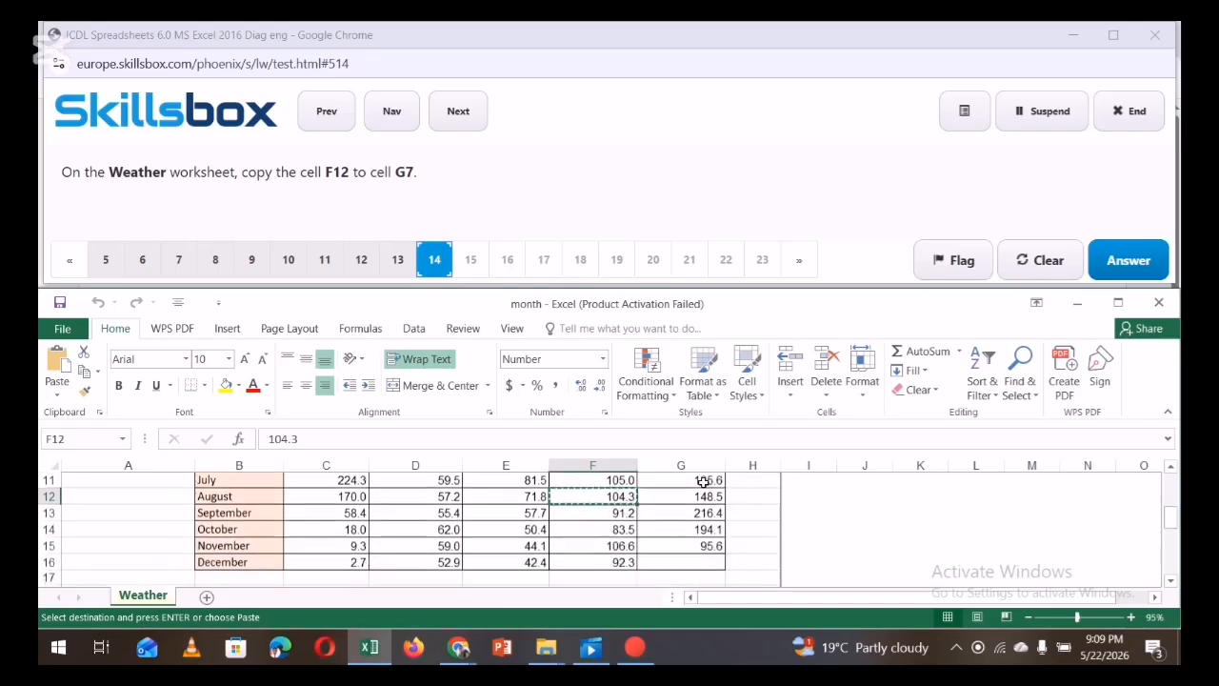
pyautogui.scroll(3, 703, 483)
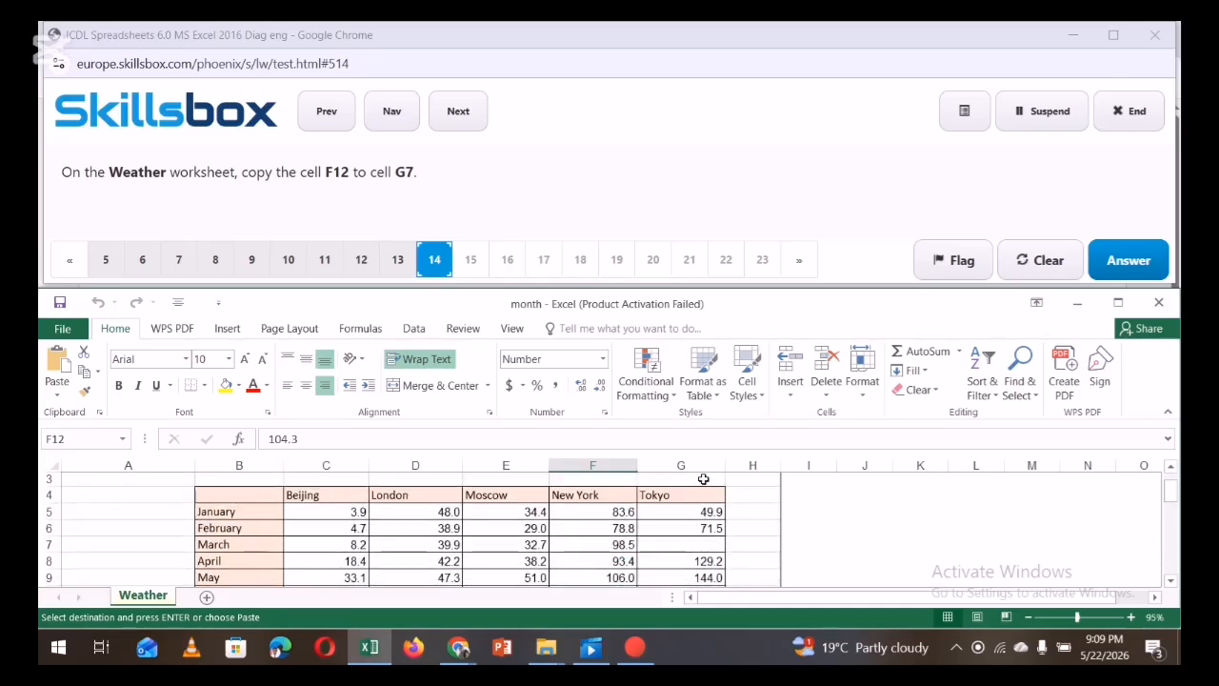
pyautogui.click(691, 544)
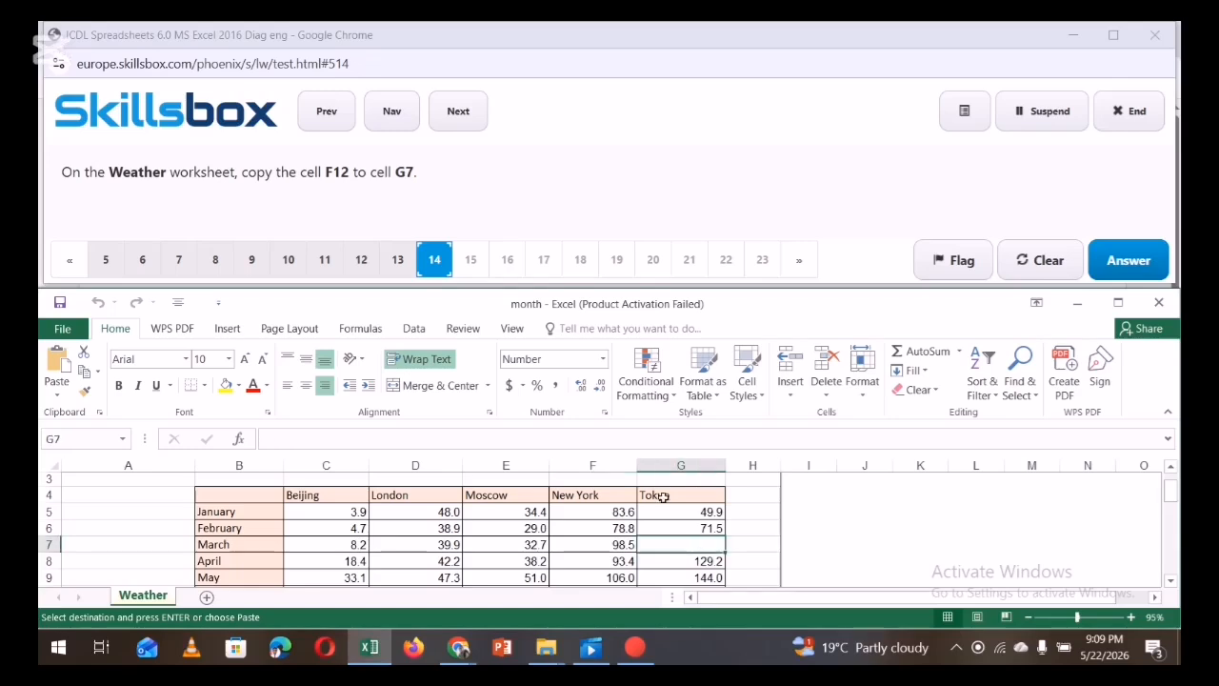
pyautogui.click(57, 362)
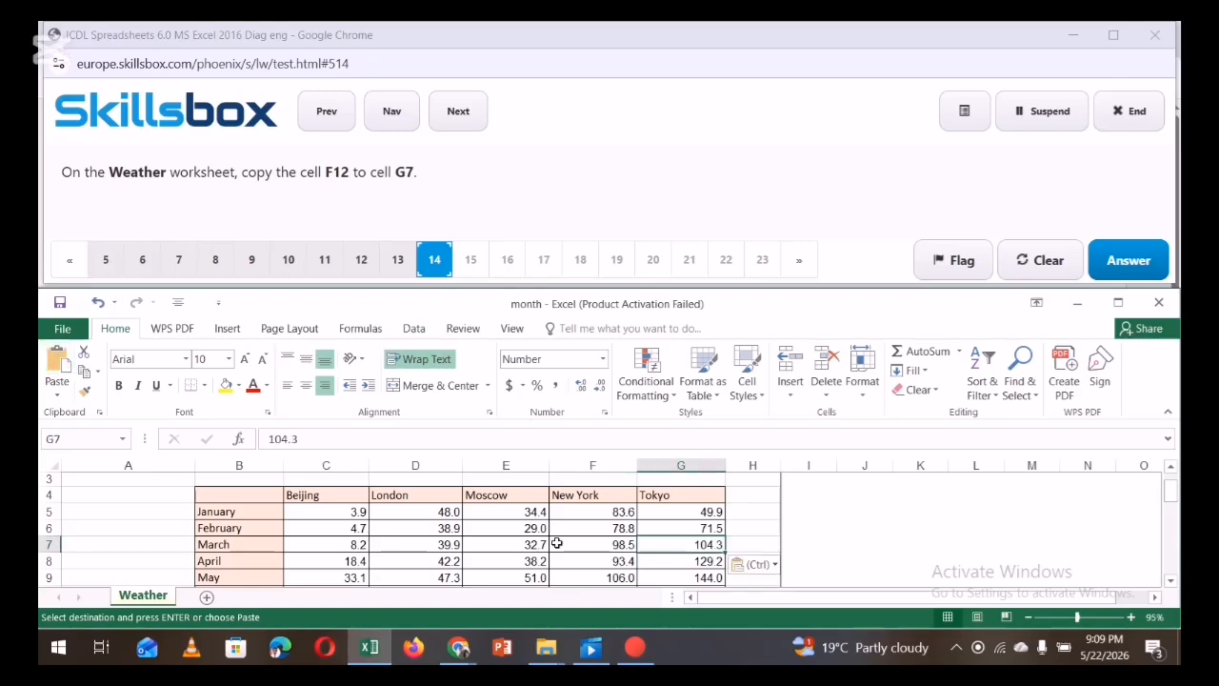
pyautogui.click(926, 529)
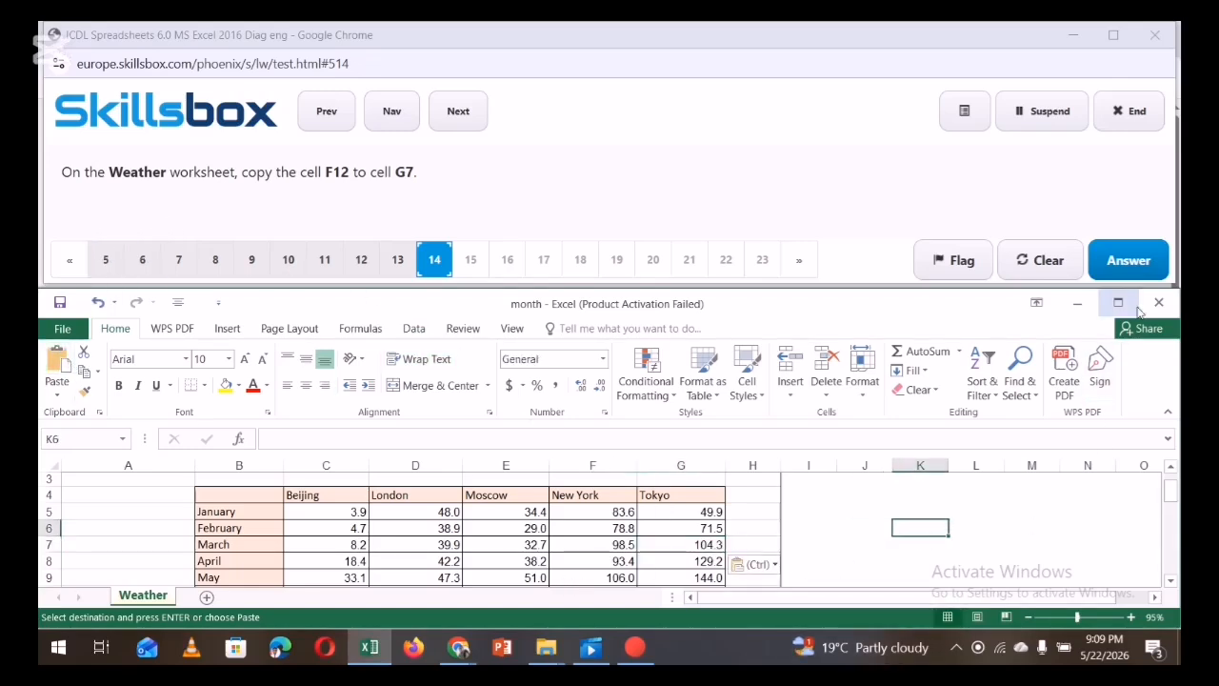
pyautogui.click(1134, 259)
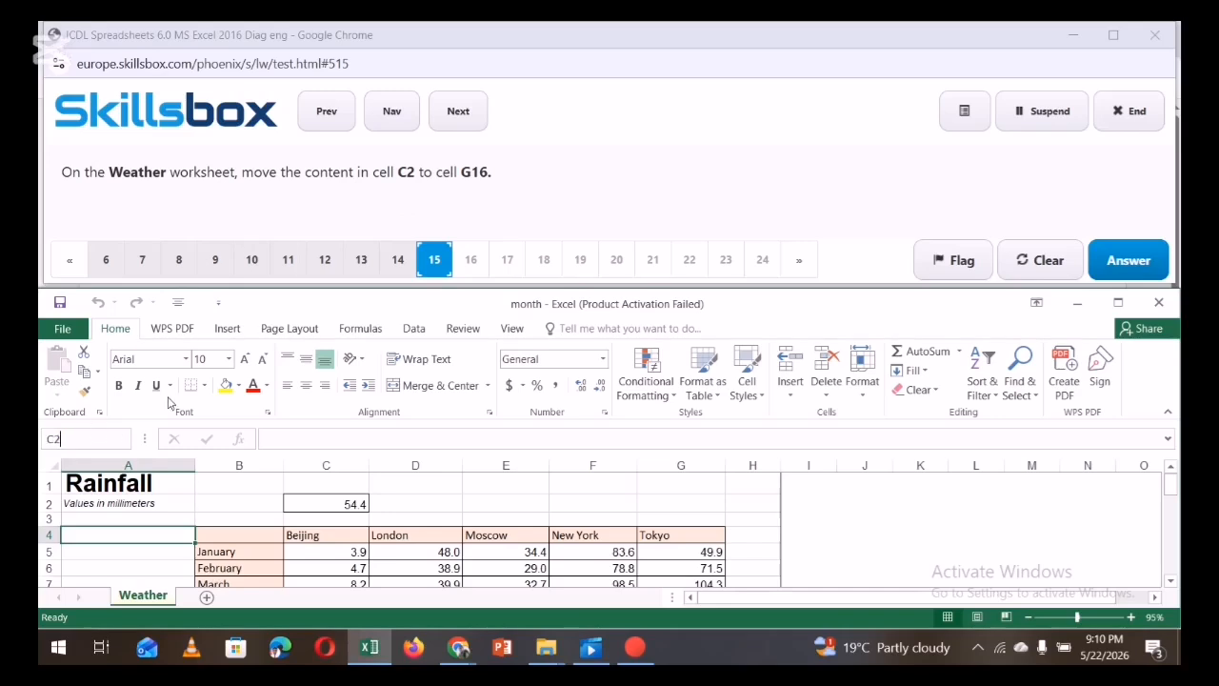
# Move the content of cell C2 to cell G16 on the Weather worksheet and submit the answer to question 15
pyautogui.press('Return')
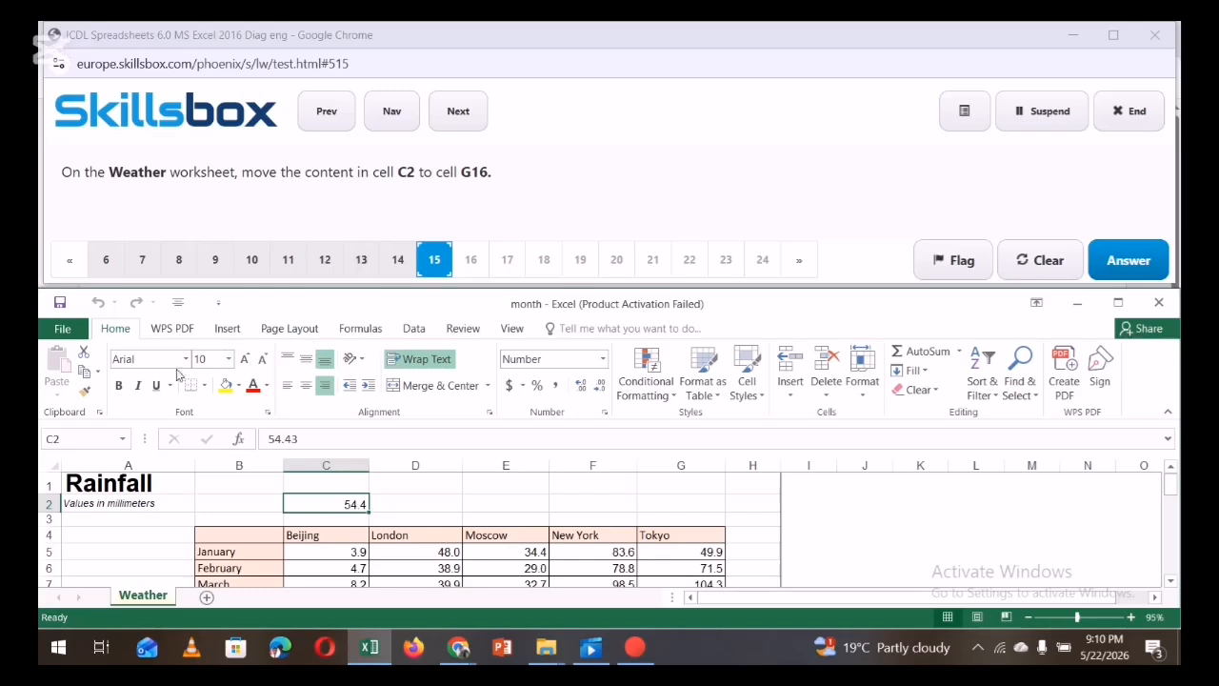
pyautogui.click(84, 351)
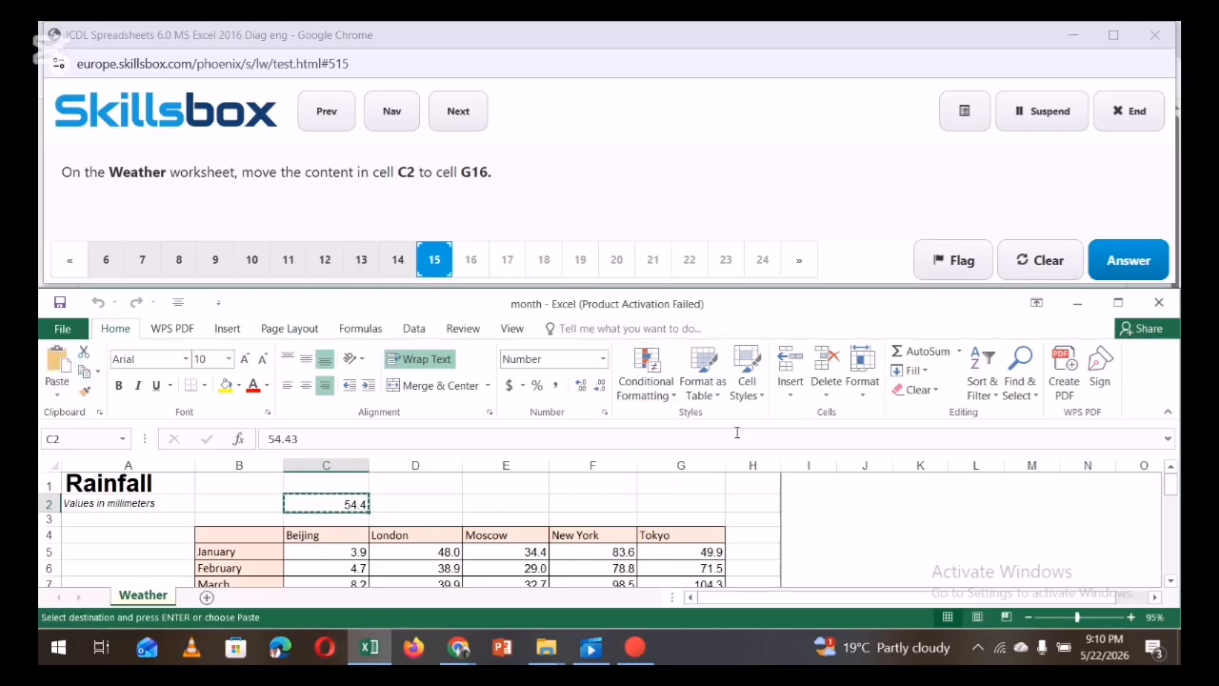
pyautogui.scroll(-1, 686, 534)
pyautogui.scroll(-2, 686, 534)
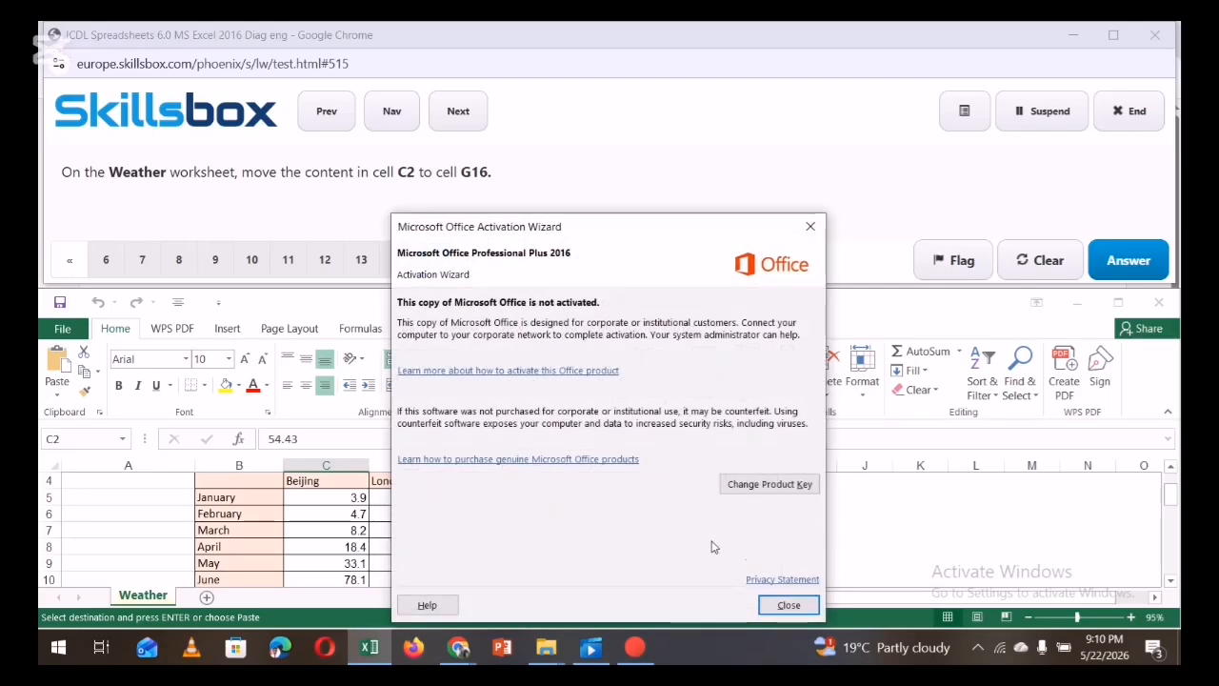
pyautogui.click(787, 604)
pyautogui.scroll(-3, 663, 530)
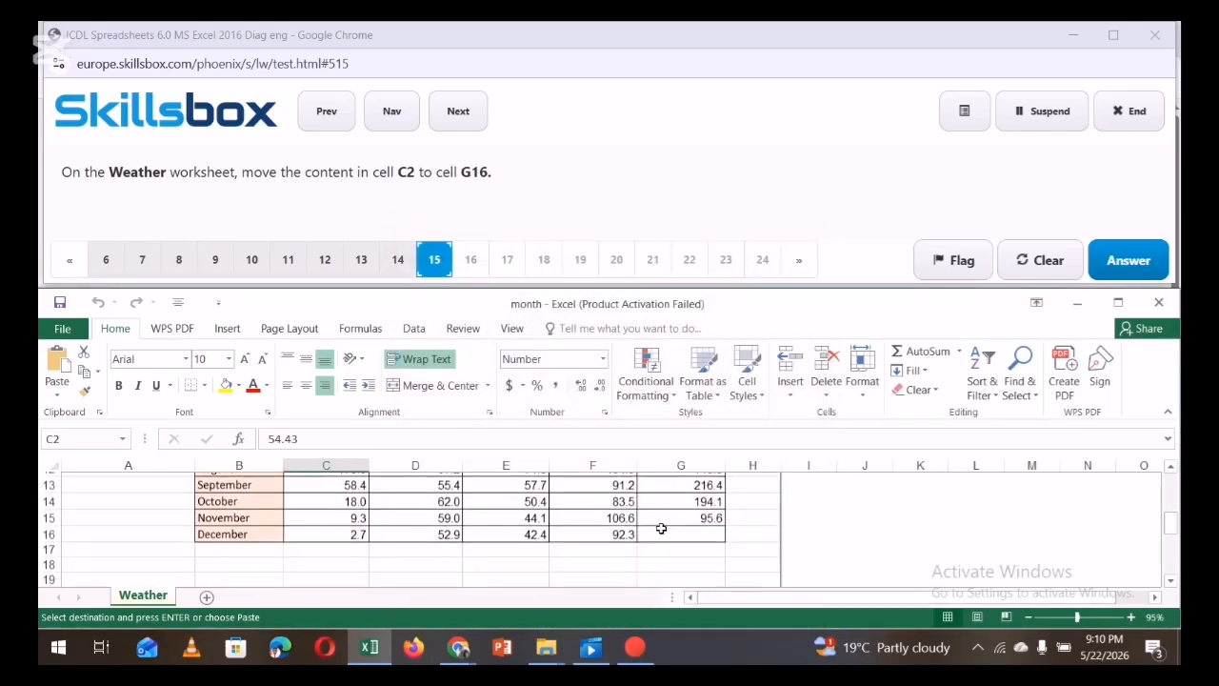
pyautogui.click(688, 527)
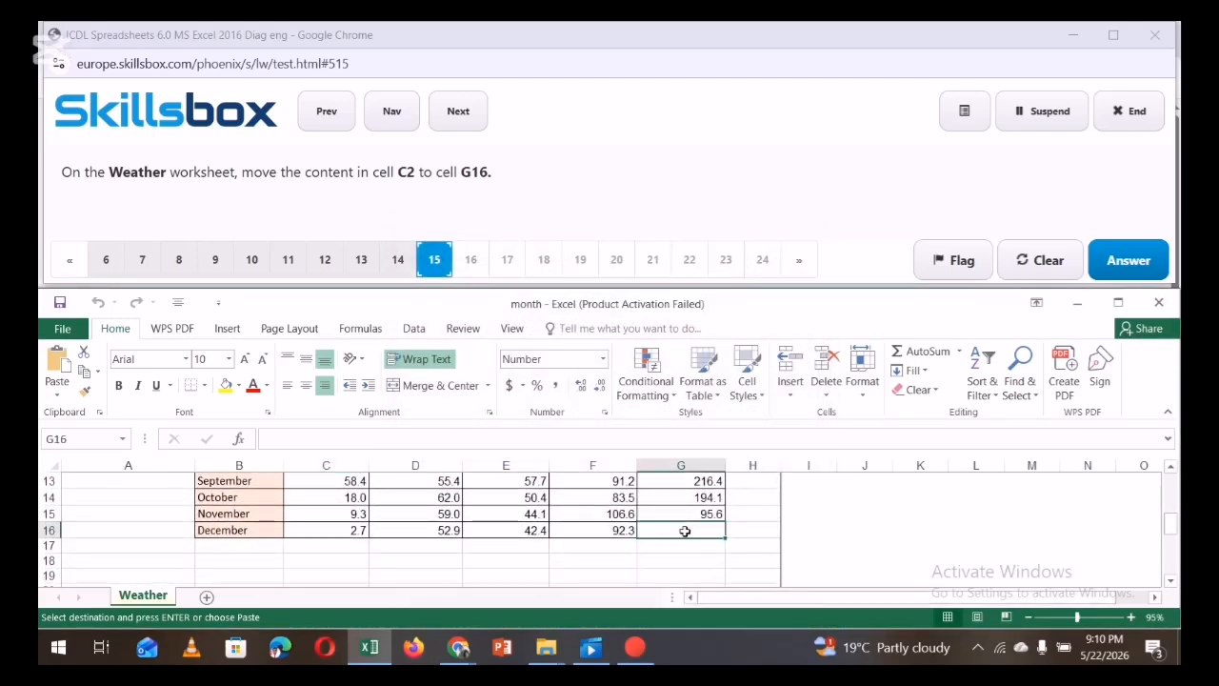
pyautogui.click(57, 354)
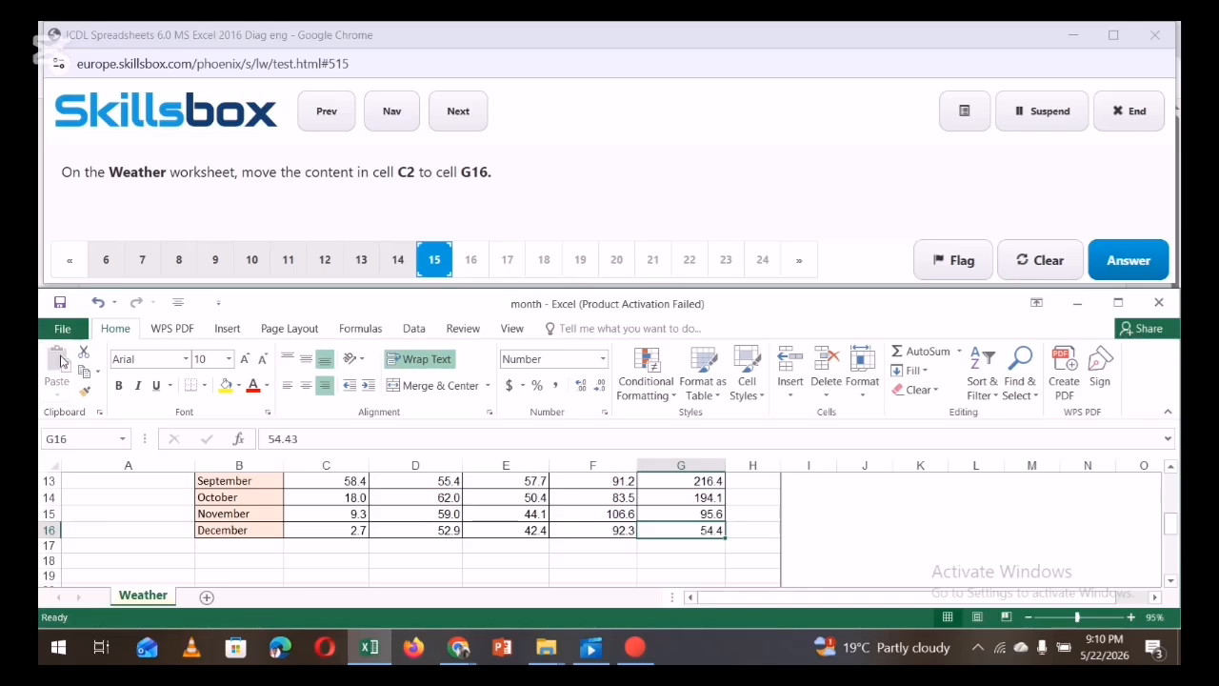
pyautogui.click(835, 530)
pyautogui.click(1129, 260)
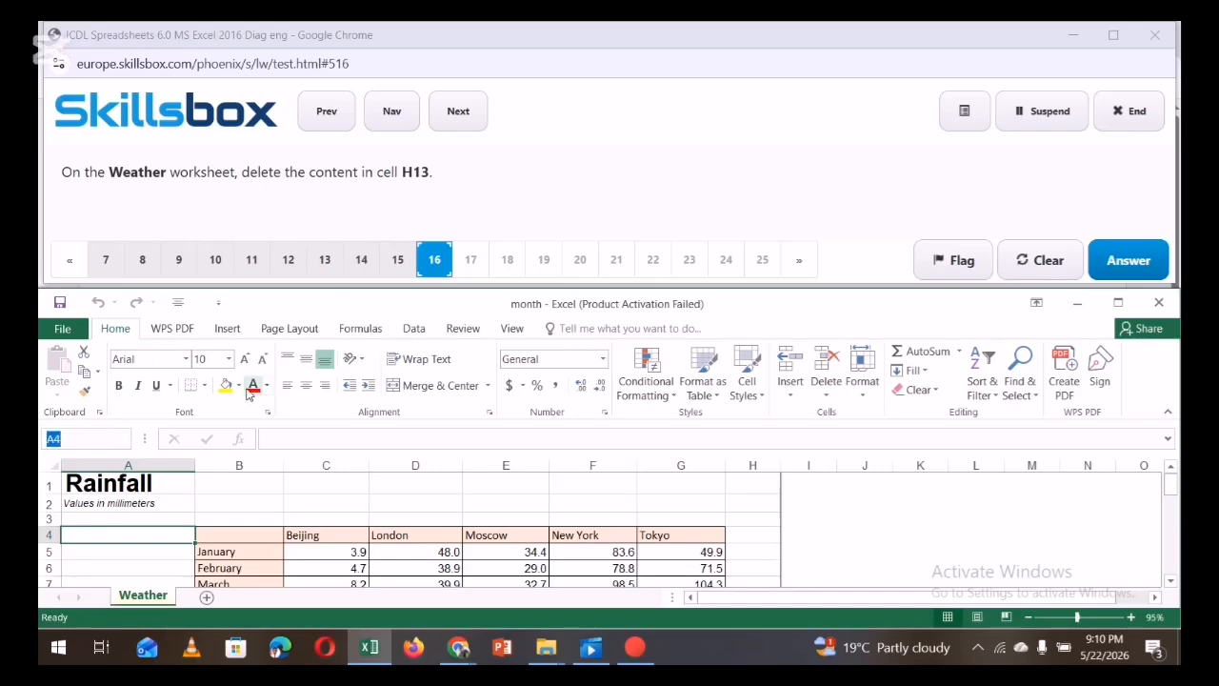
# Delete the content of cell H13 on the Weather worksheet and submit the answer to question 16
pyautogui.press('Return')
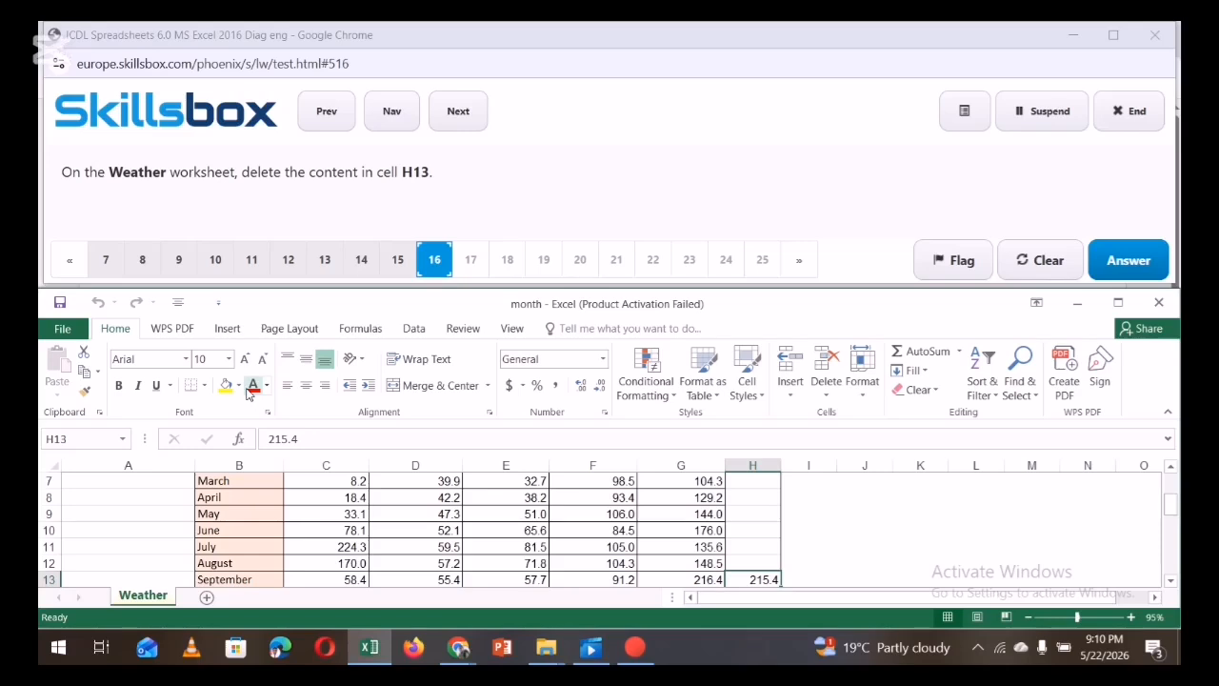
pyautogui.press('Delete')
pyautogui.click(1132, 282)
pyautogui.click(1129, 267)
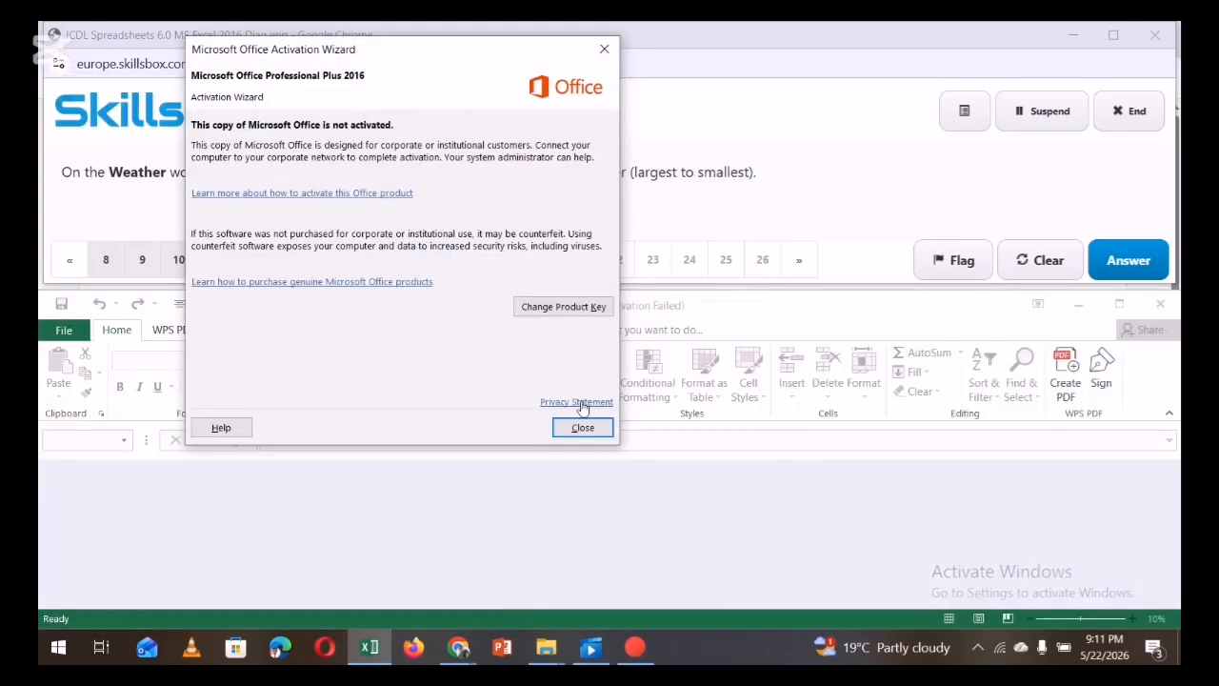
# Dismiss the Office activation notices so that the question 17 workbook can be edited
pyautogui.click(582, 426)
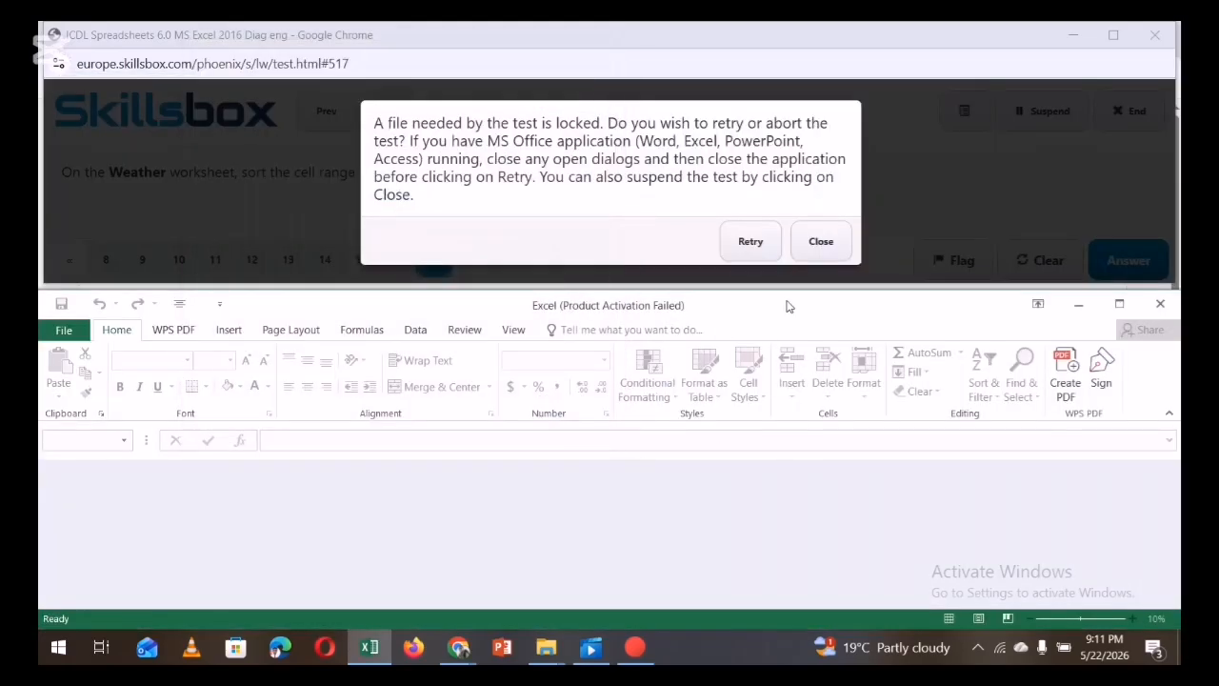
pyautogui.moveTo(627, 649)
pyautogui.click(646, 560)
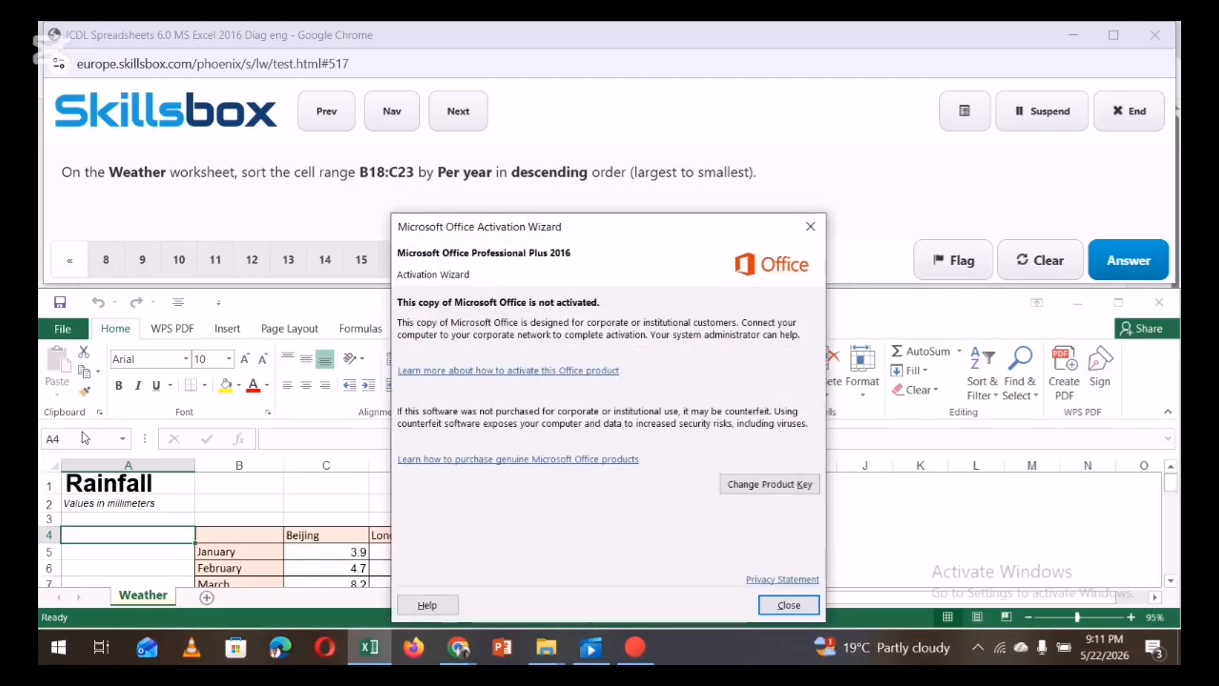
pyautogui.click(789, 606)
# Sort cell range B18:C23 on the Weather worksheet by Per year from largest to smallest and submit the answer to question 17
pyautogui.click(116, 440)
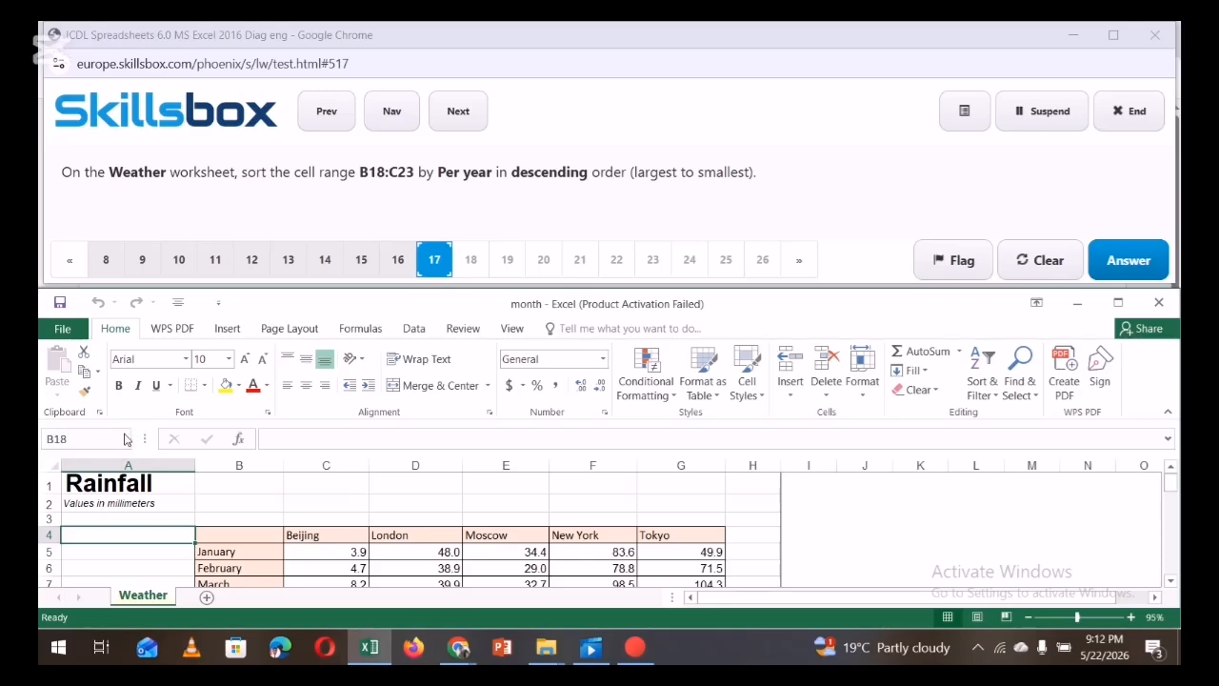
pyautogui.write('B18:C23')
pyautogui.press('Return')
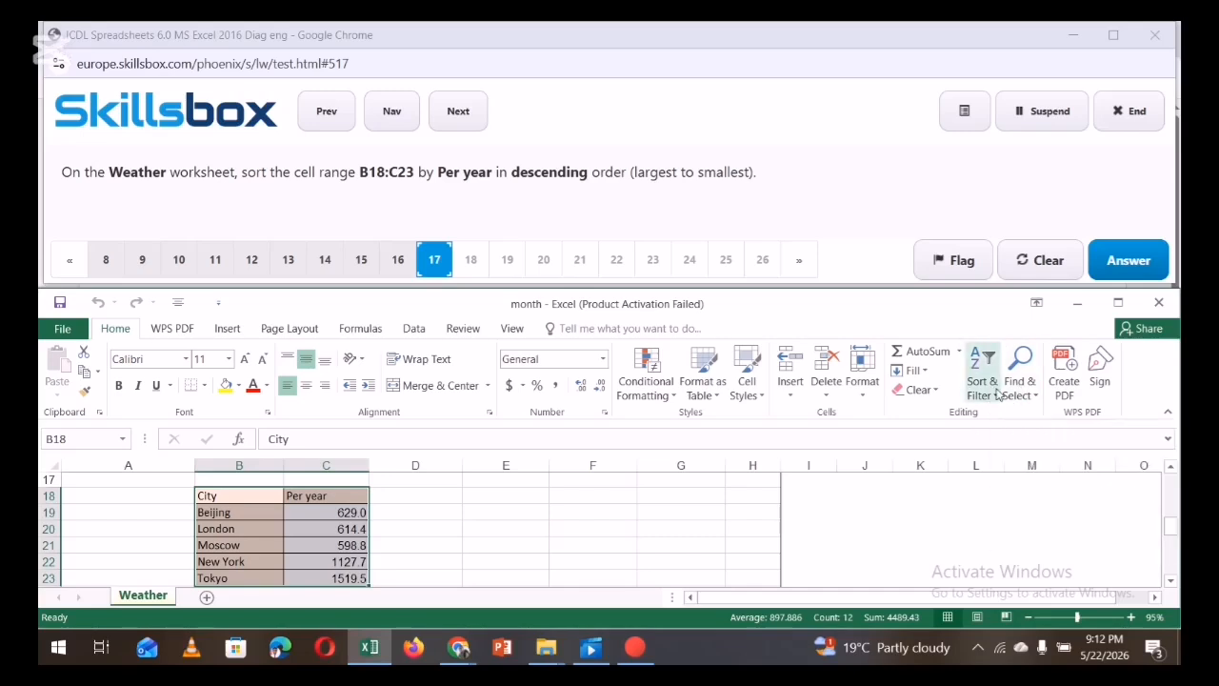
pyautogui.click(993, 396)
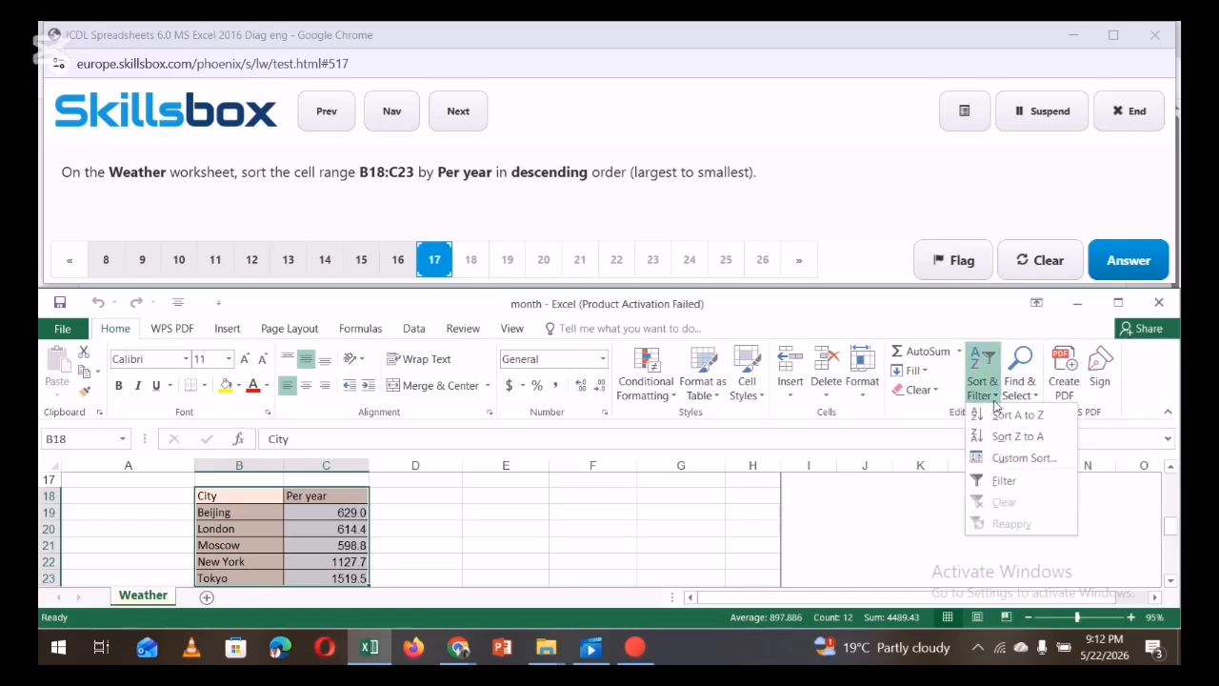
pyautogui.click(1002, 459)
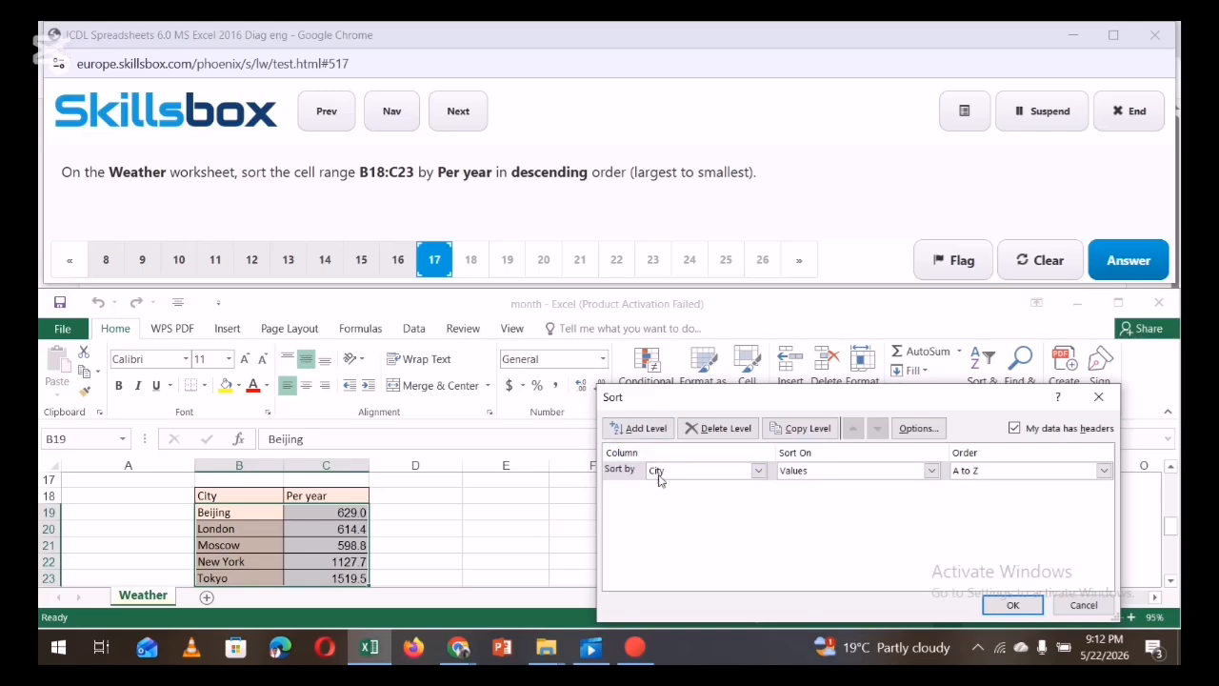
pyautogui.click(759, 470)
pyautogui.click(698, 500)
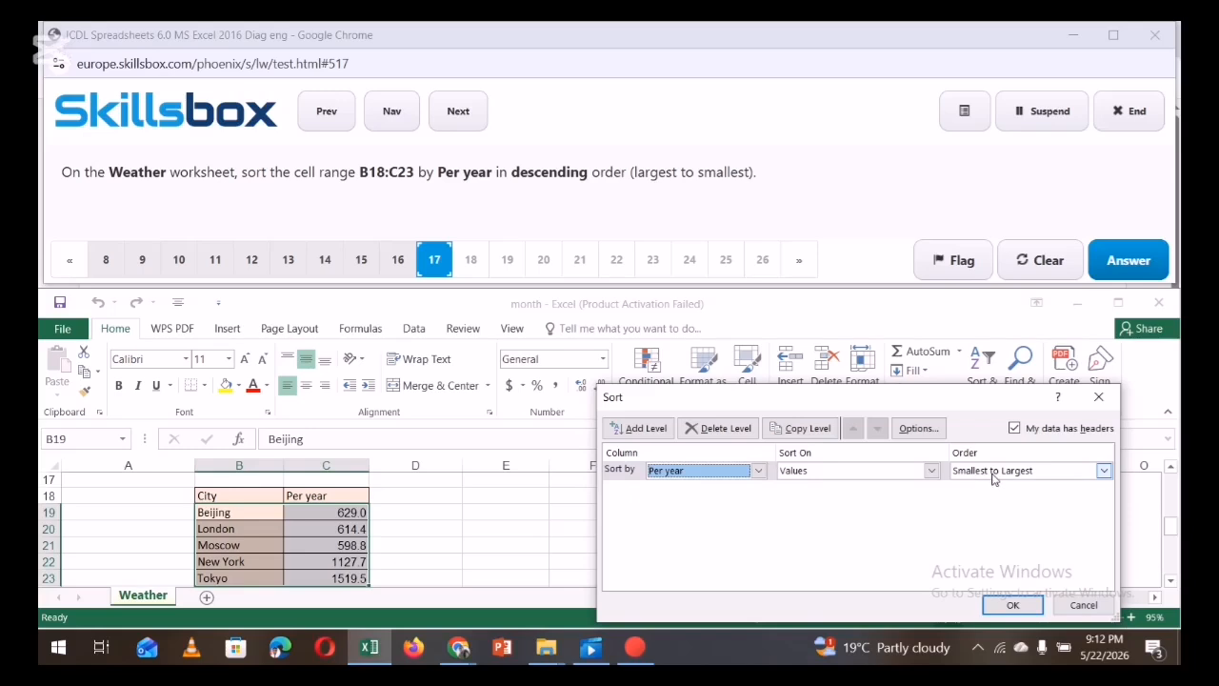
pyautogui.click(1103, 470)
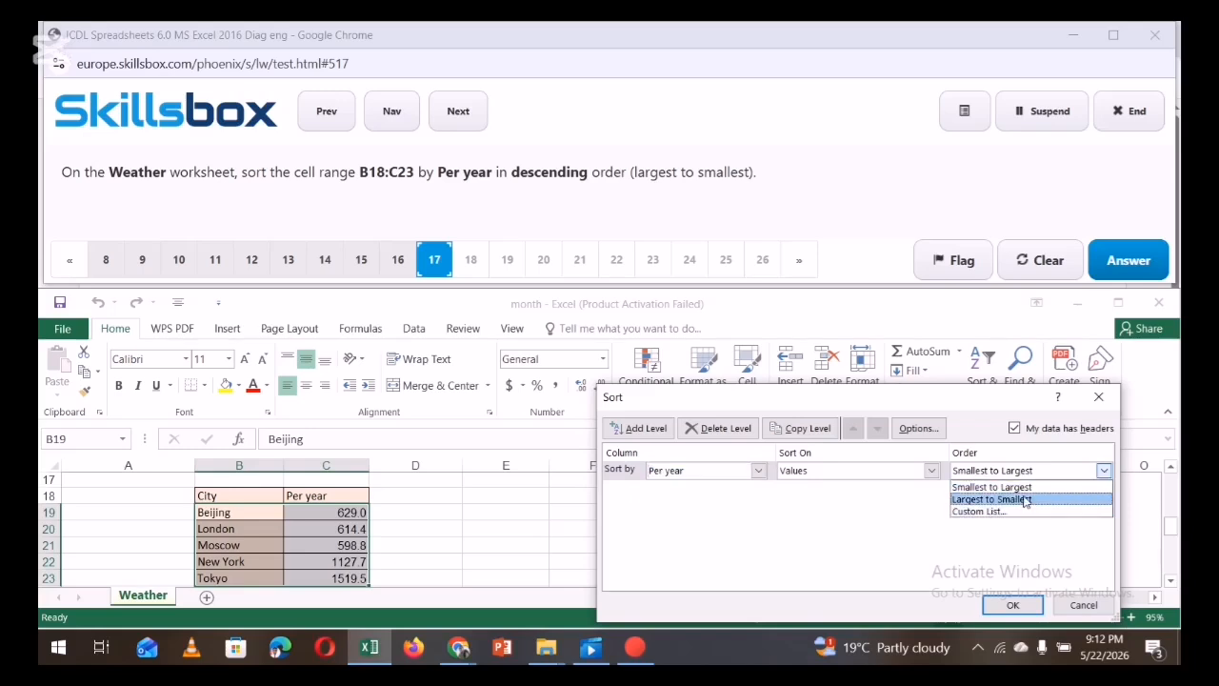
pyautogui.click(1024, 499)
pyautogui.click(1012, 605)
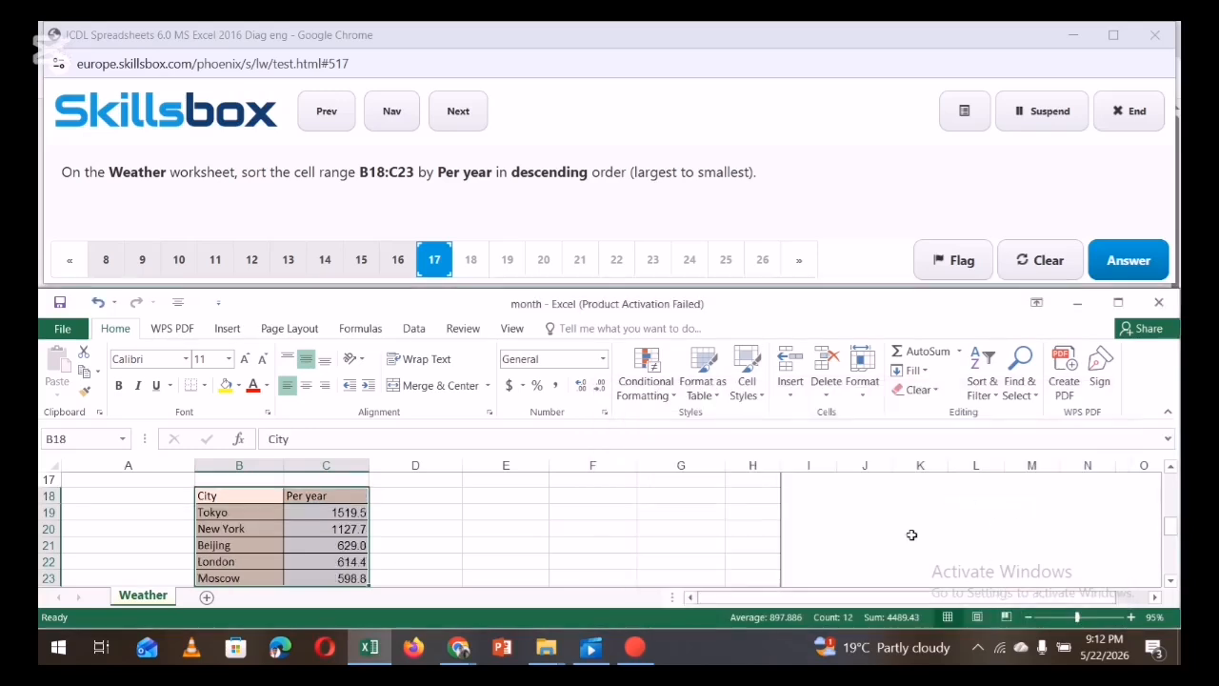
pyautogui.click(833, 514)
pyautogui.click(1129, 260)
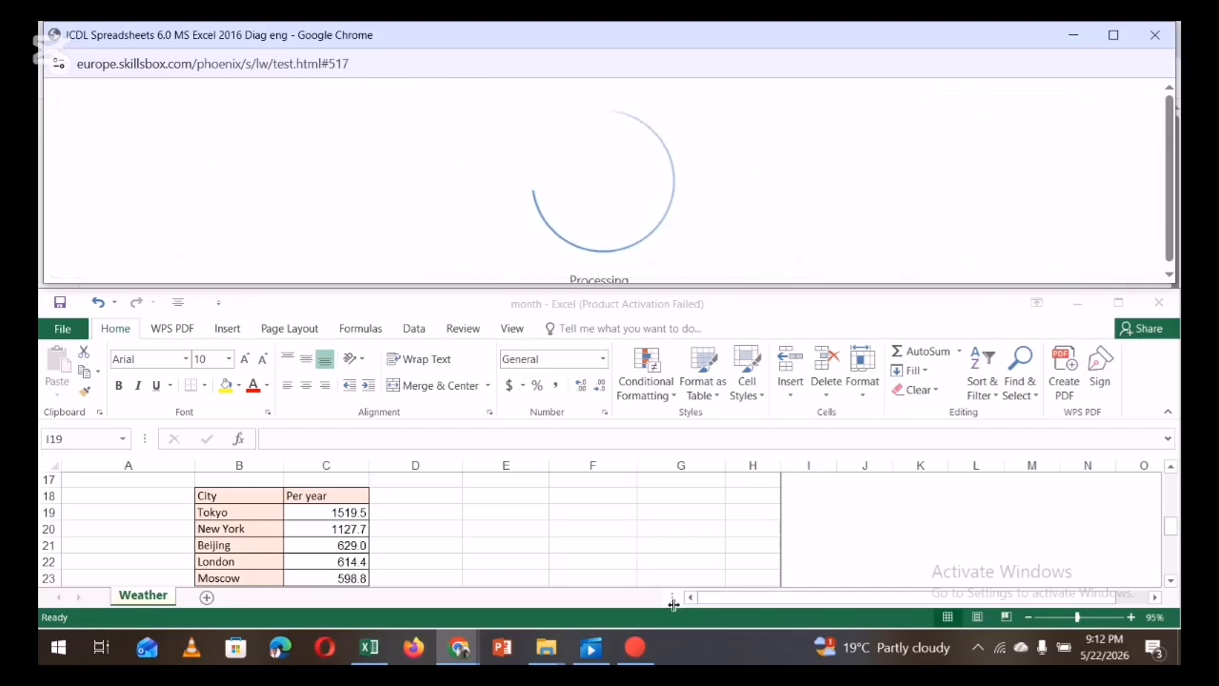
# Apply the comma style to the cell range C19:C23 on the Weather worksheet
pyautogui.moveTo(638, 656)
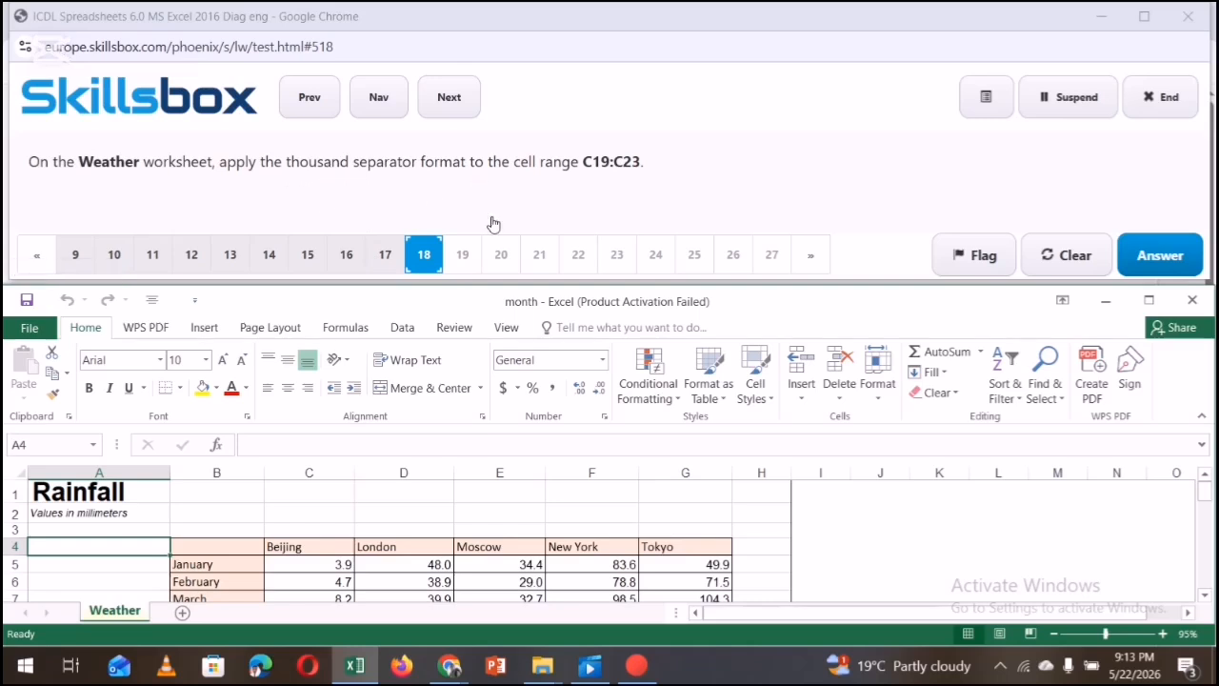
pyautogui.click(59, 445)
pyautogui.write('C19')
pyautogui.press('Return')
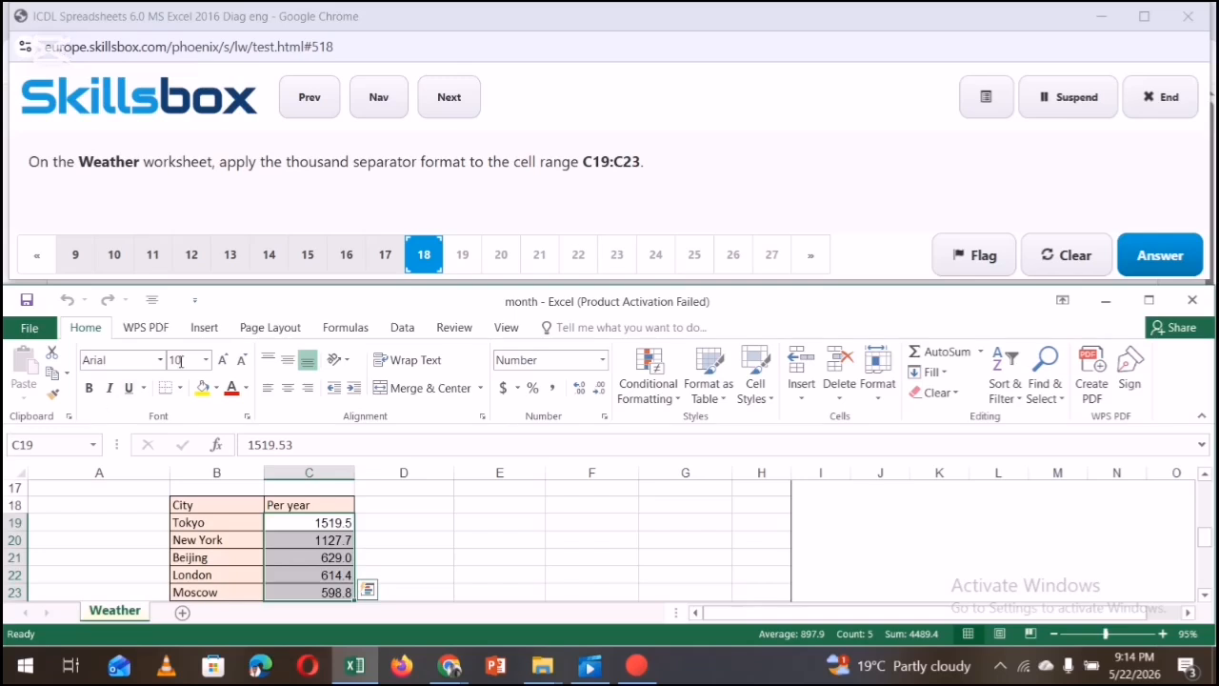
pyautogui.click(554, 391)
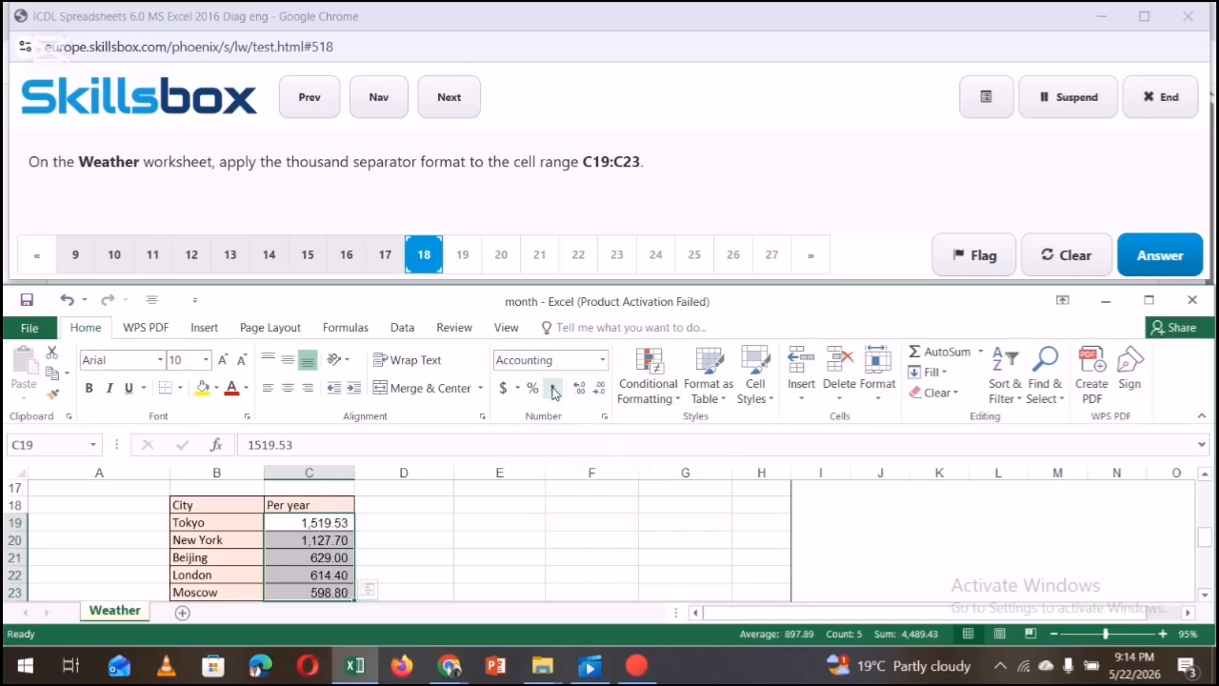
# Set the format of cells C19:C23 to the Number category with the 1000 separator and submit the answer to question 18
pyautogui.click(602, 360)
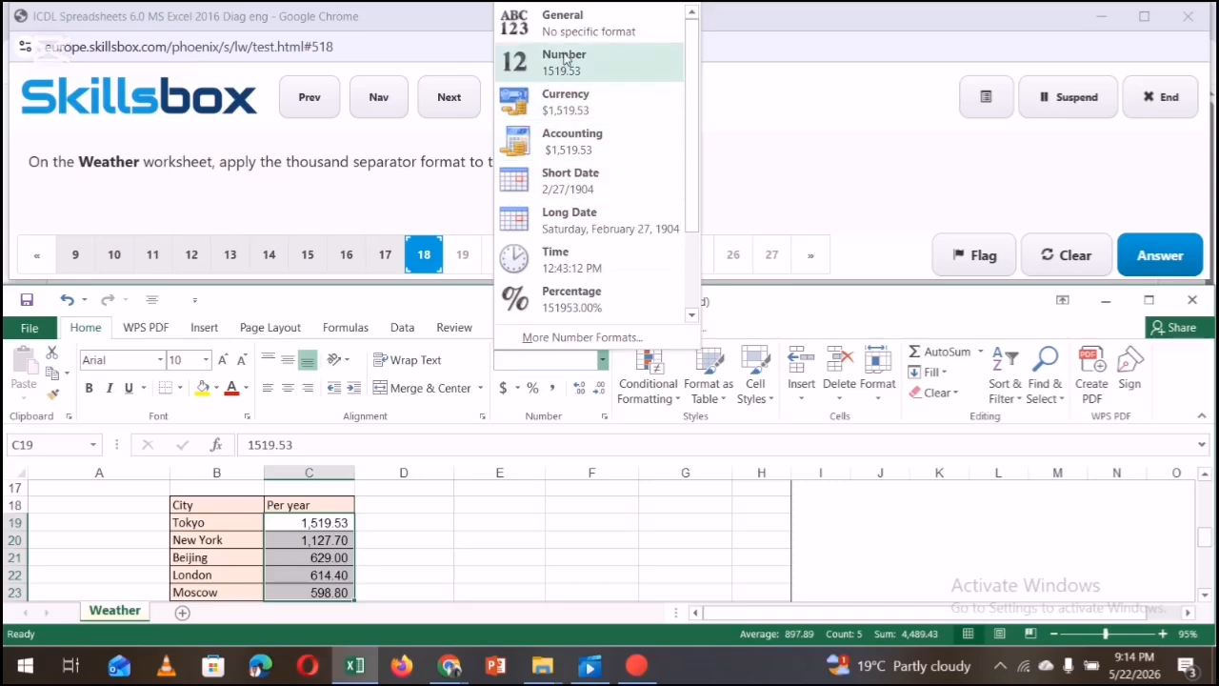
pyautogui.click(627, 340)
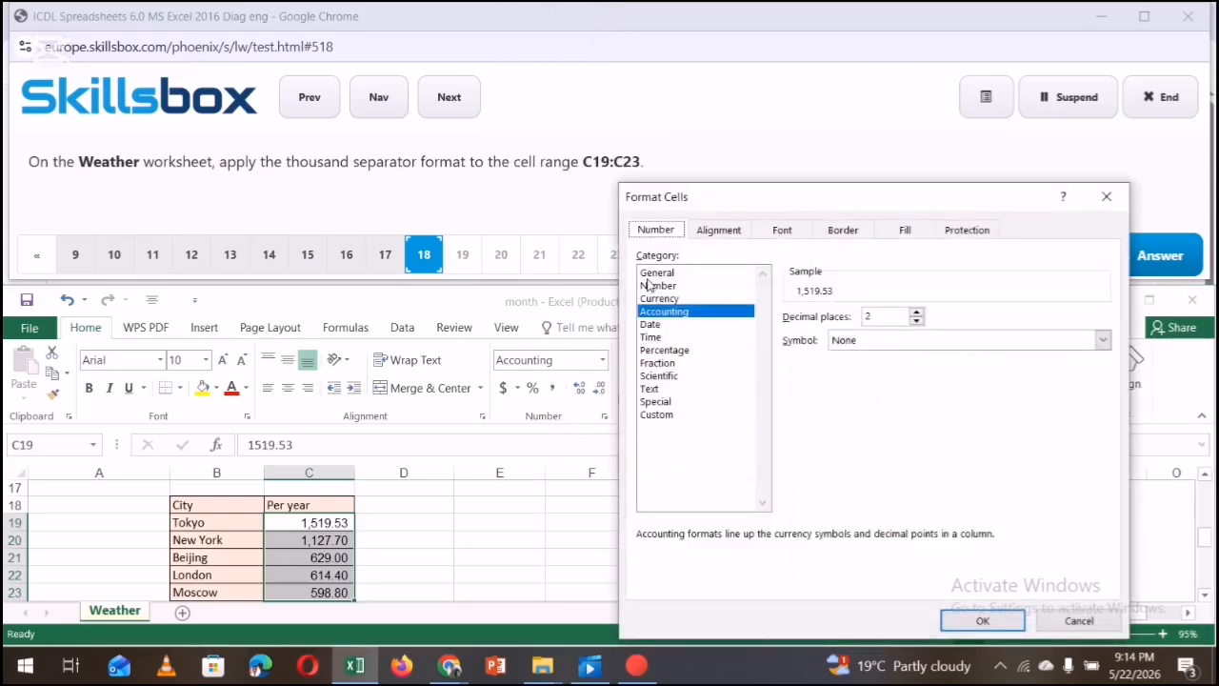
pyautogui.click(657, 286)
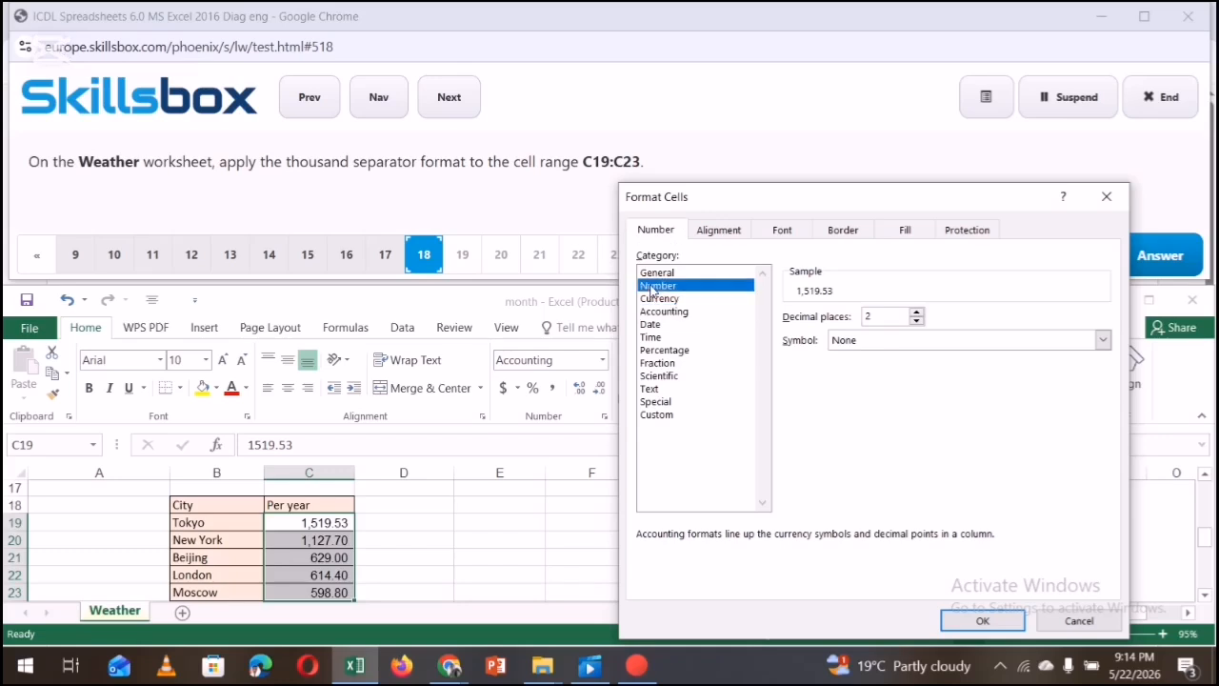
pyautogui.click(790, 340)
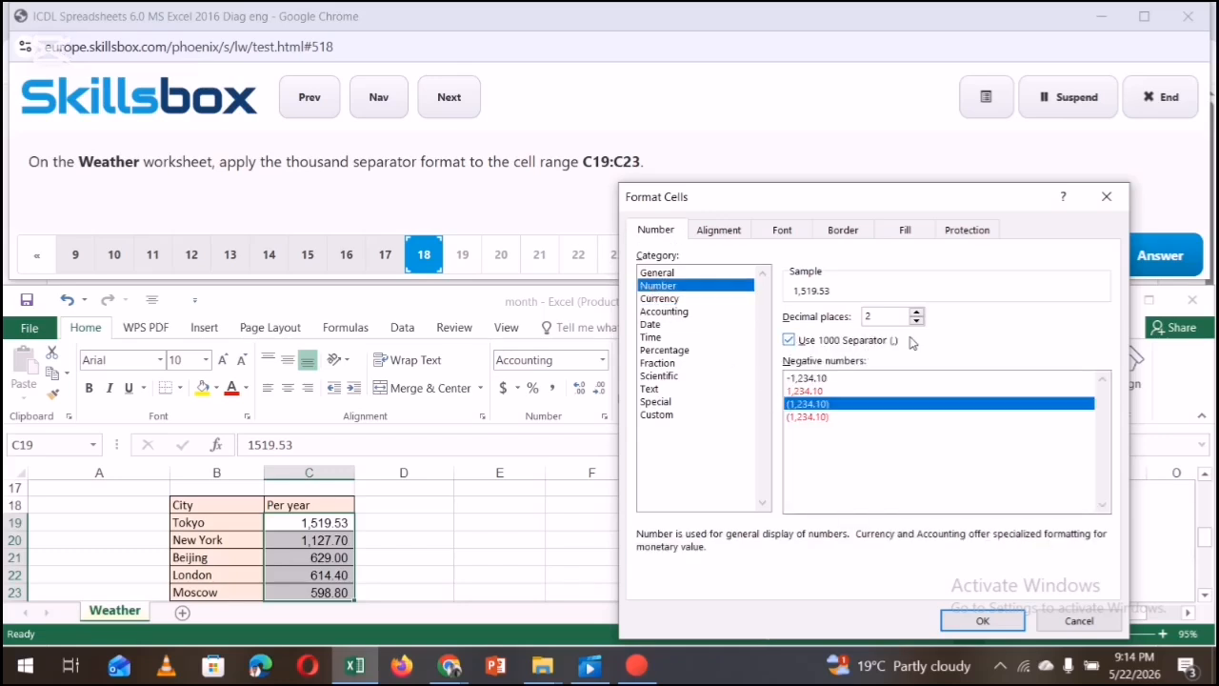
pyautogui.click(983, 621)
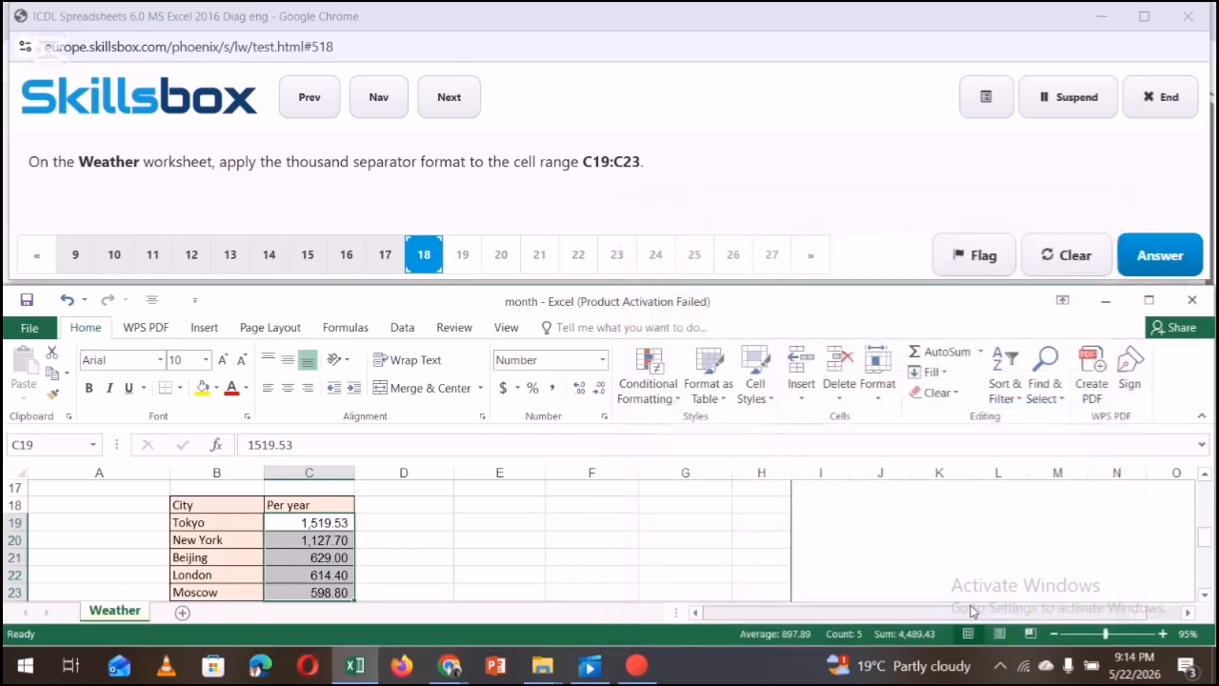
pyautogui.click(823, 559)
pyautogui.click(1161, 256)
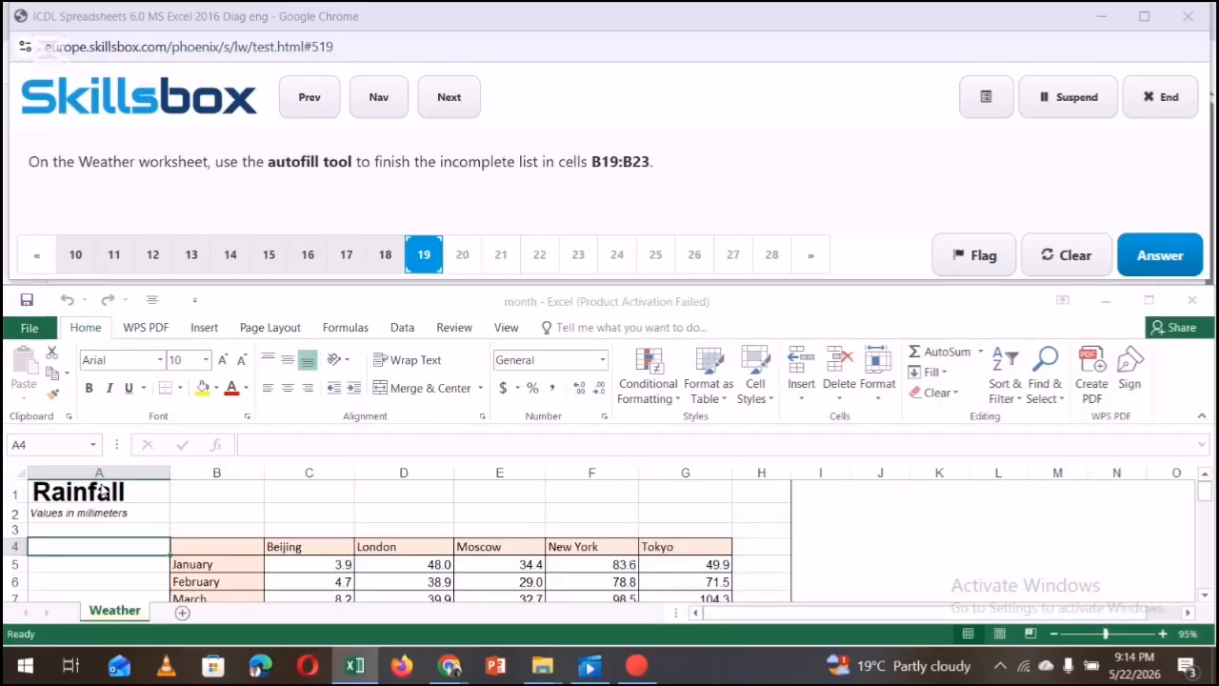
# Fill cells B19:B23 on the Weather worksheet with a linear column series using step value 1 and submit the answer to question 19
pyautogui.click(803, 619)
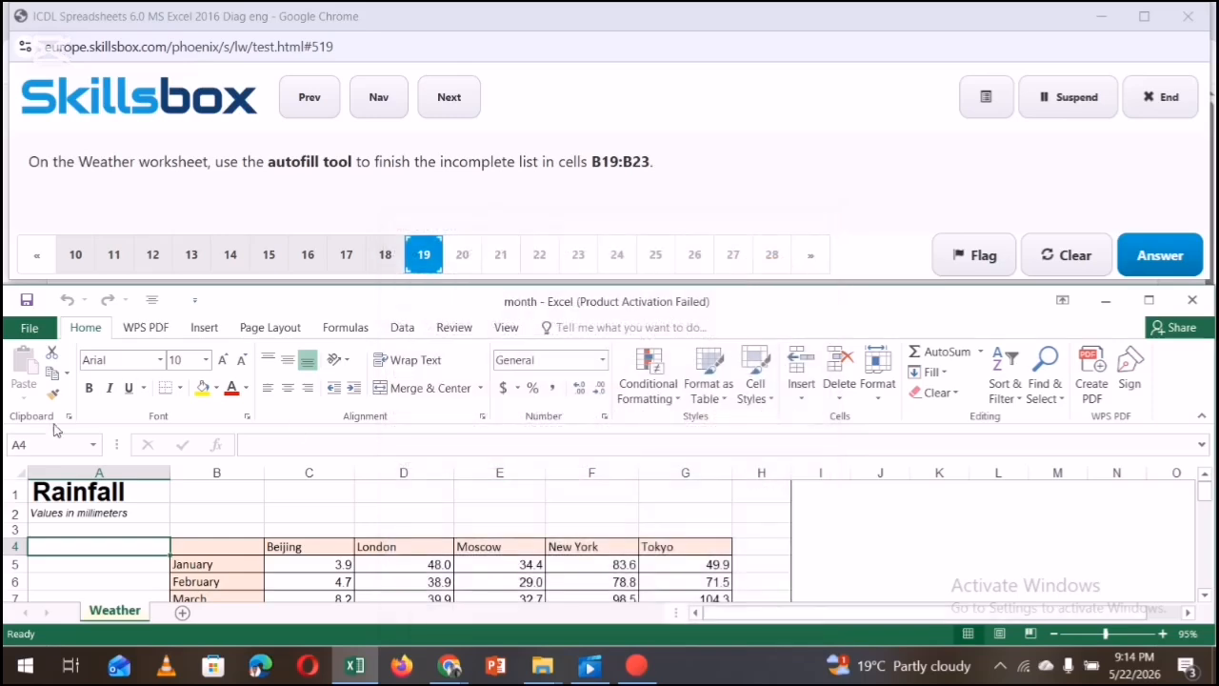
pyautogui.click(56, 452)
pyautogui.write('B19')
pyautogui.press('Return')
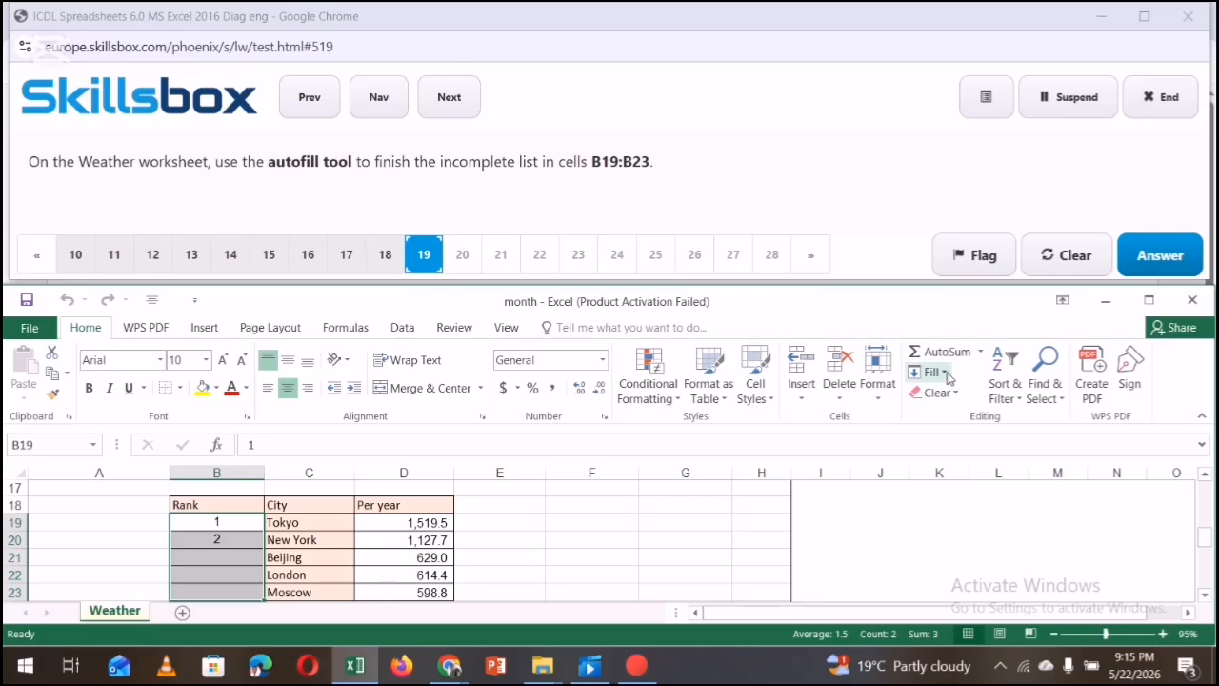
pyautogui.click(944, 376)
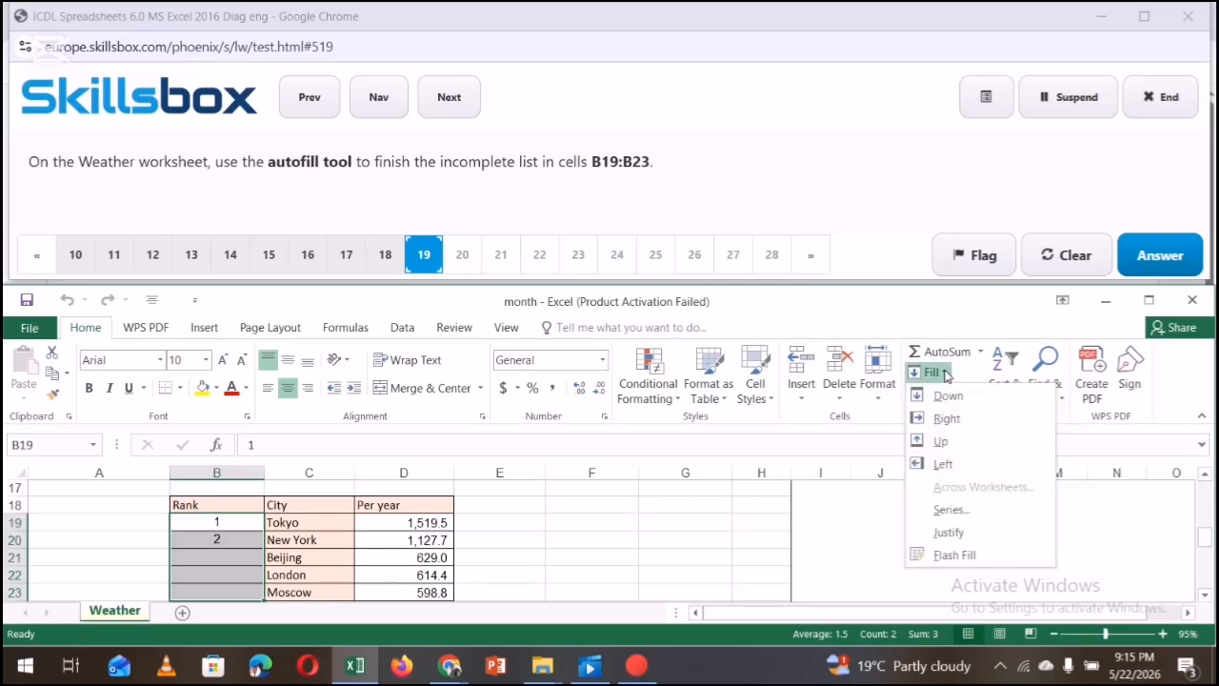
pyautogui.click(941, 511)
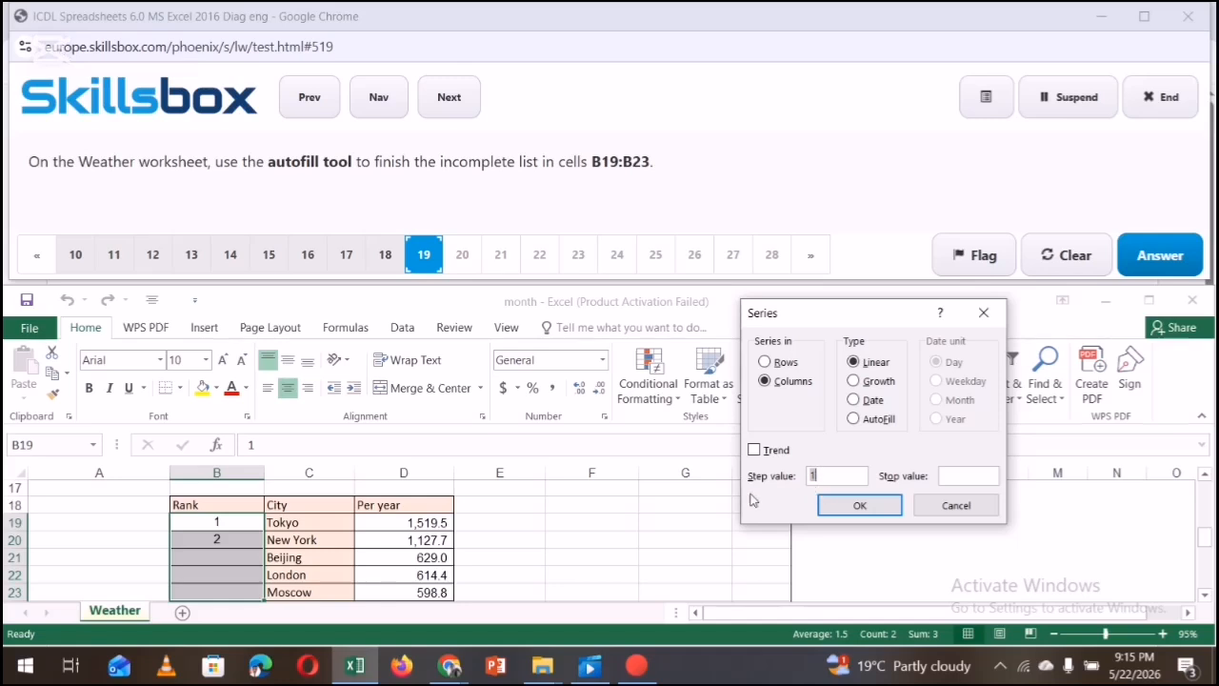
pyautogui.click(859, 505)
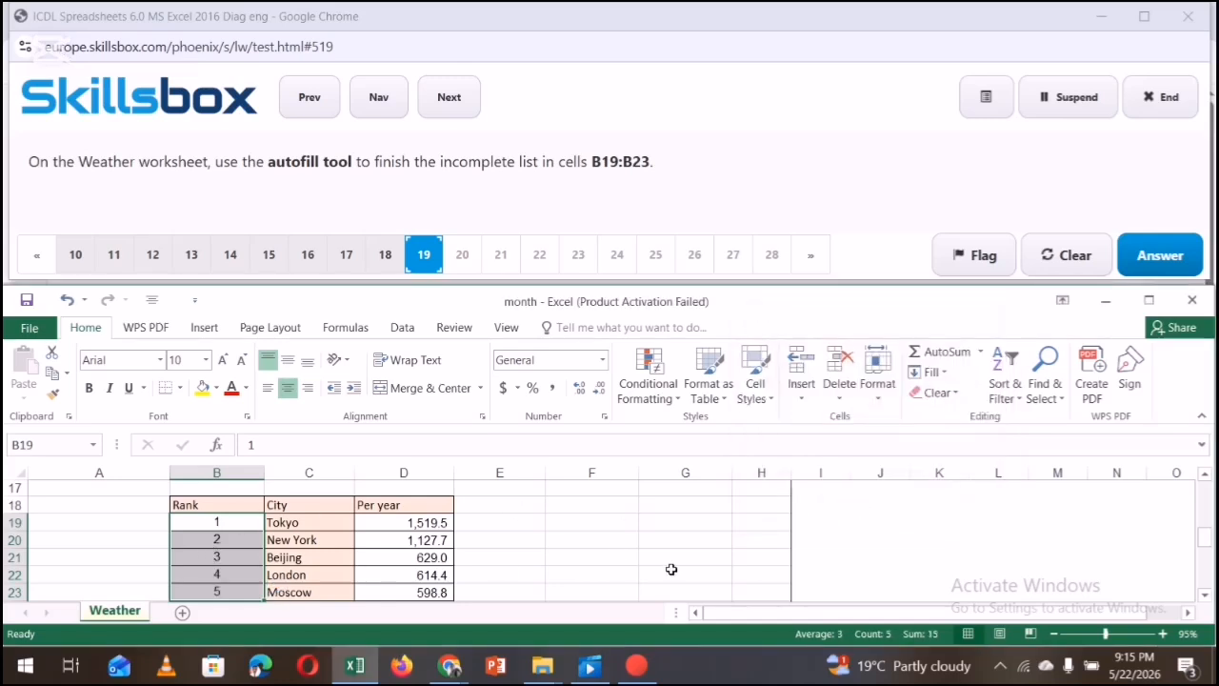
pyautogui.click(933, 539)
pyautogui.click(1160, 254)
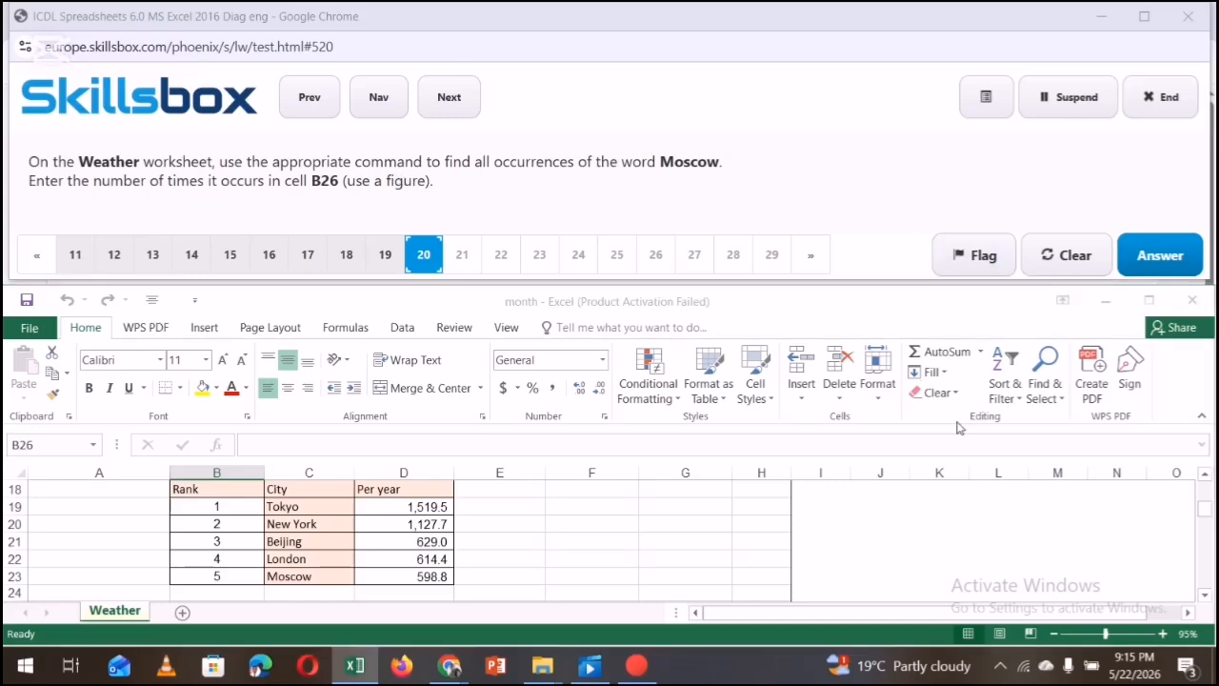
pyautogui.click(824, 220)
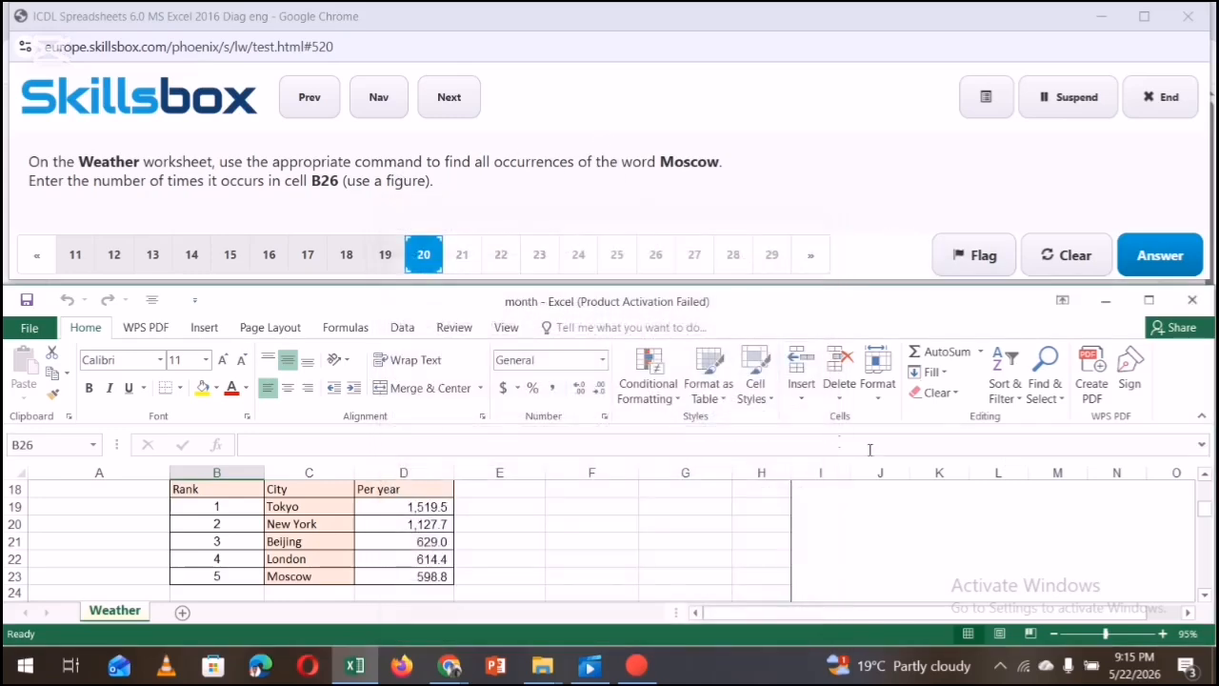
# Find all occurrences of the word Moscow on the Weather worksheet
pyautogui.click(1062, 404)
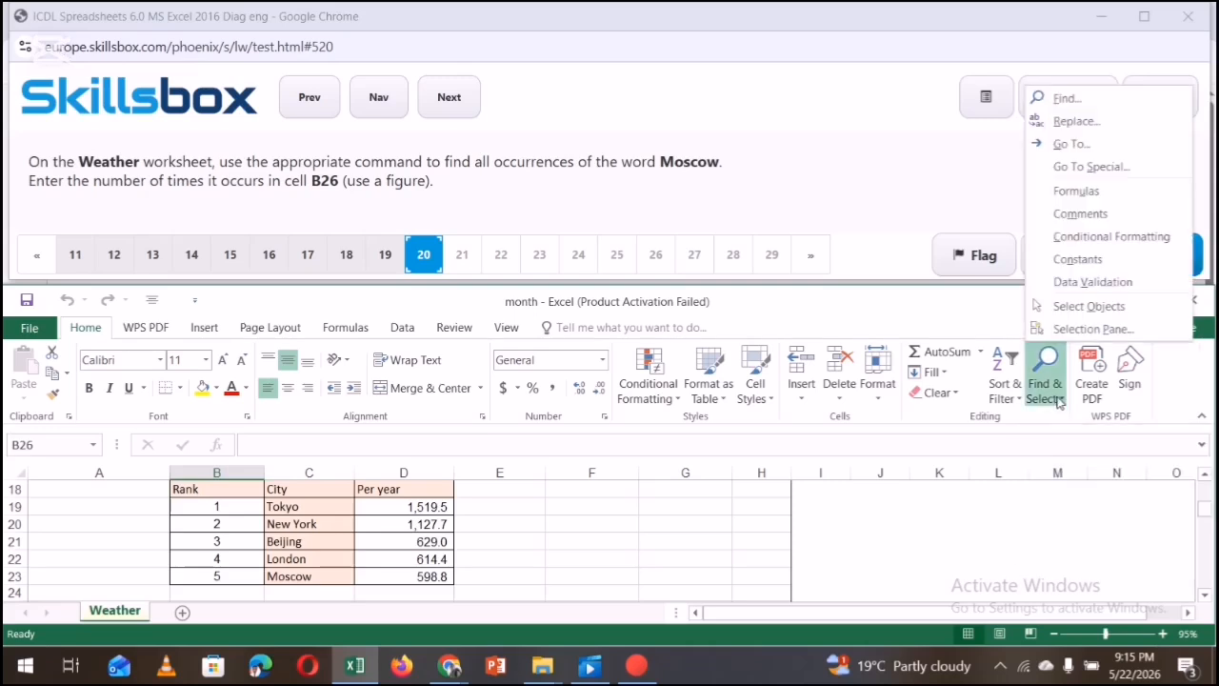
pyautogui.click(1065, 100)
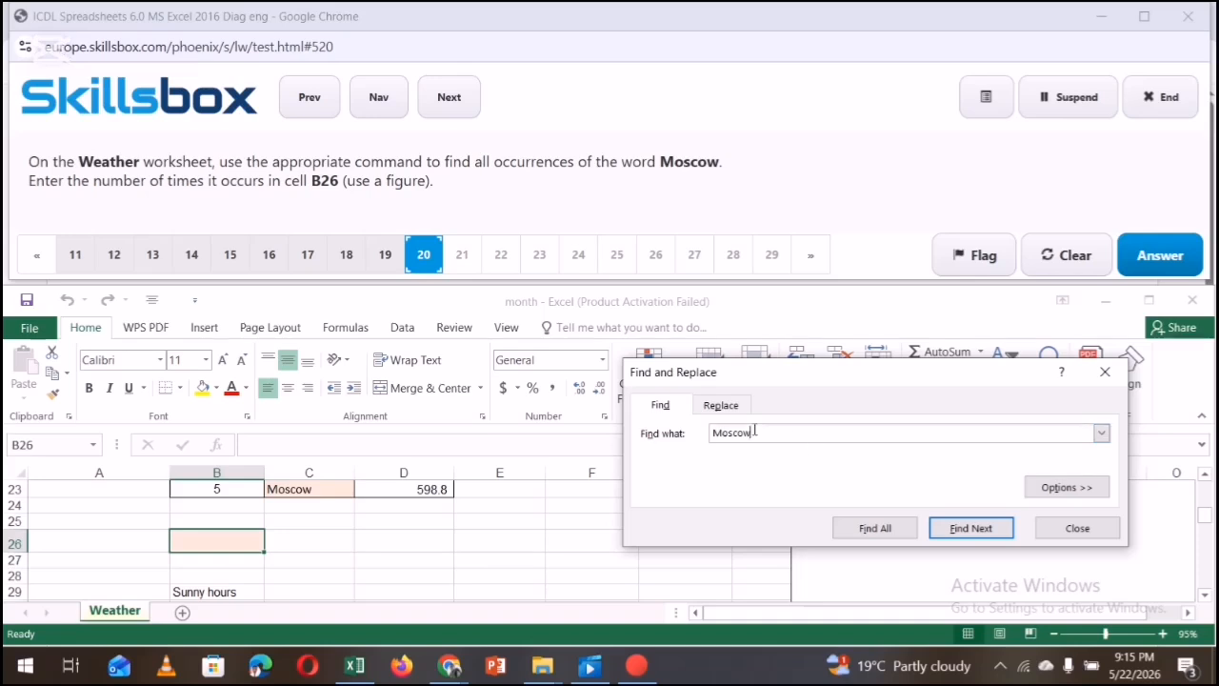
pyautogui.click(873, 529)
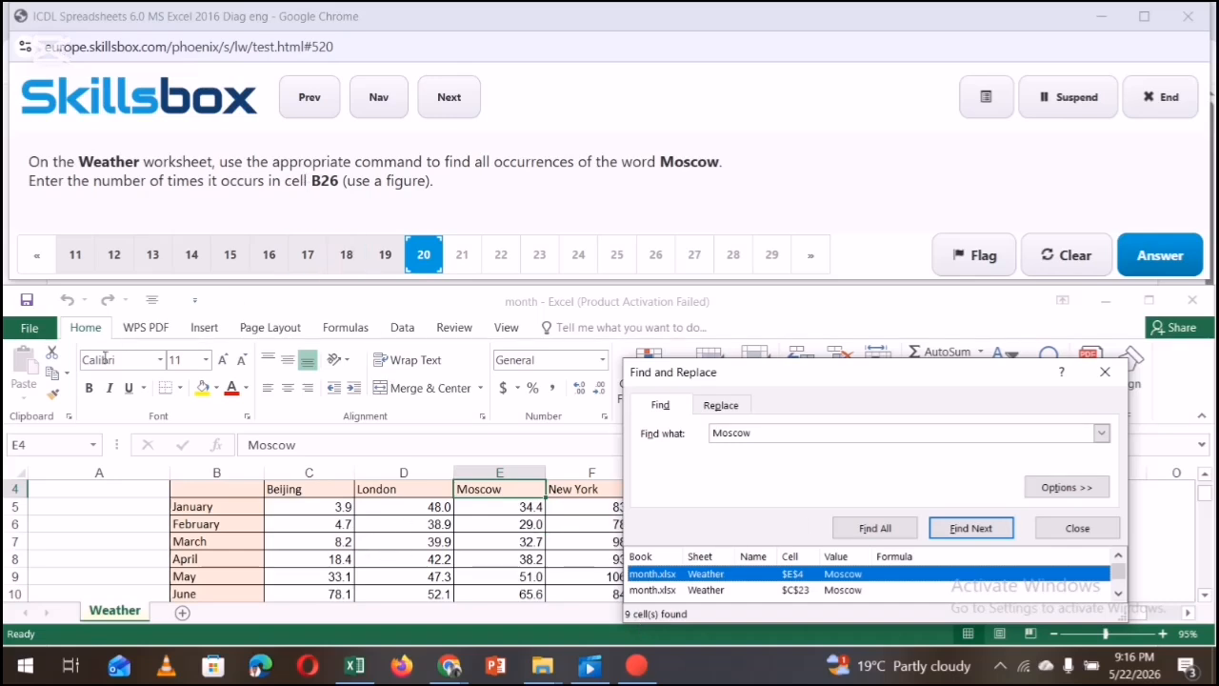
# Enter 9 in cell B26 of the Weather worksheet, close the search dialog and submit the answer to question 20
pyautogui.click(50, 445)
pyautogui.write('b')
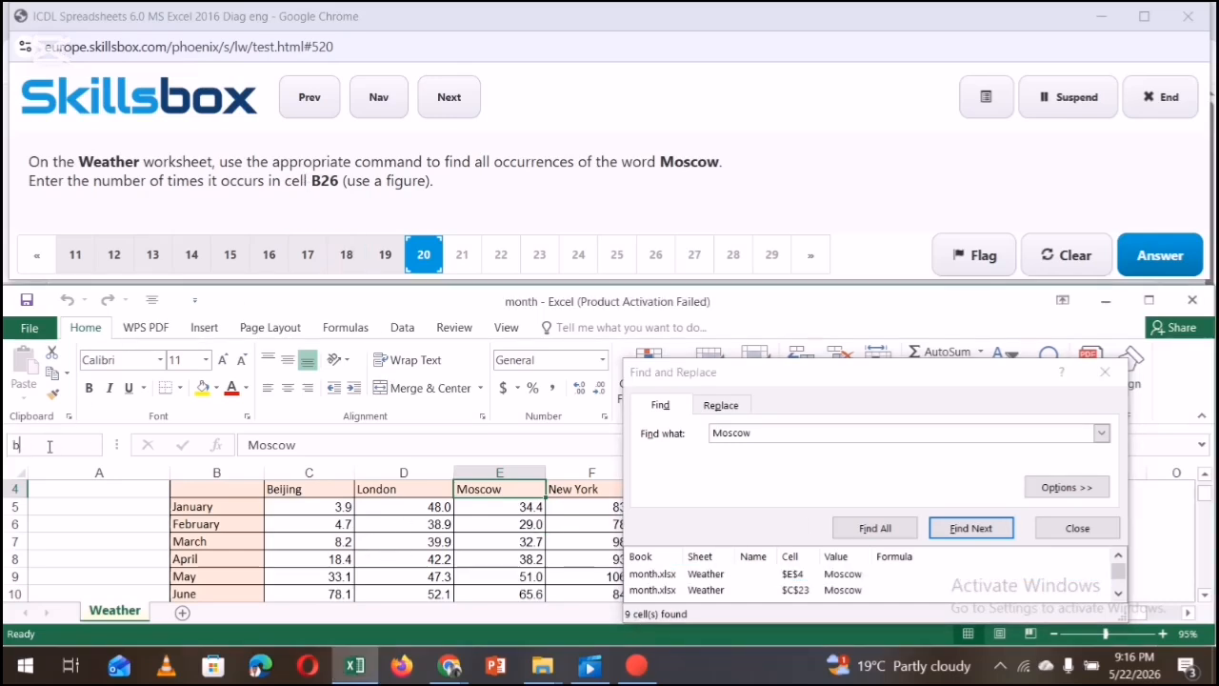
pyautogui.write('B26')
pyautogui.press('Return')
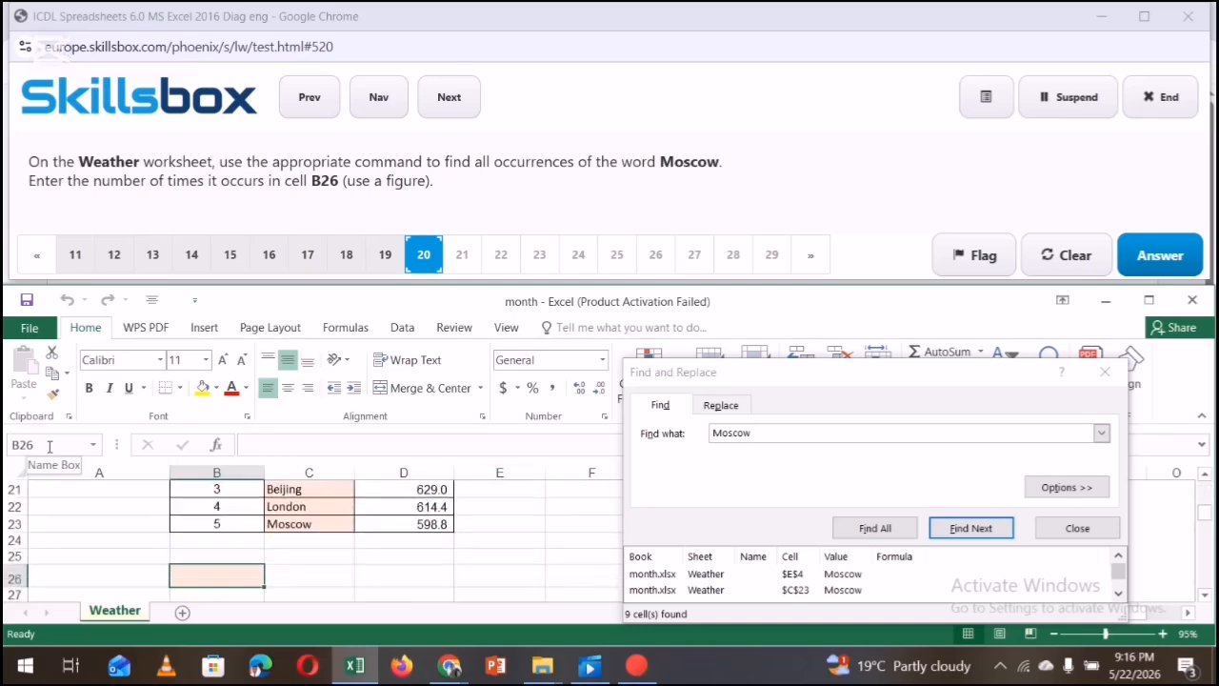
pyautogui.write('9')
pyautogui.click(1105, 371)
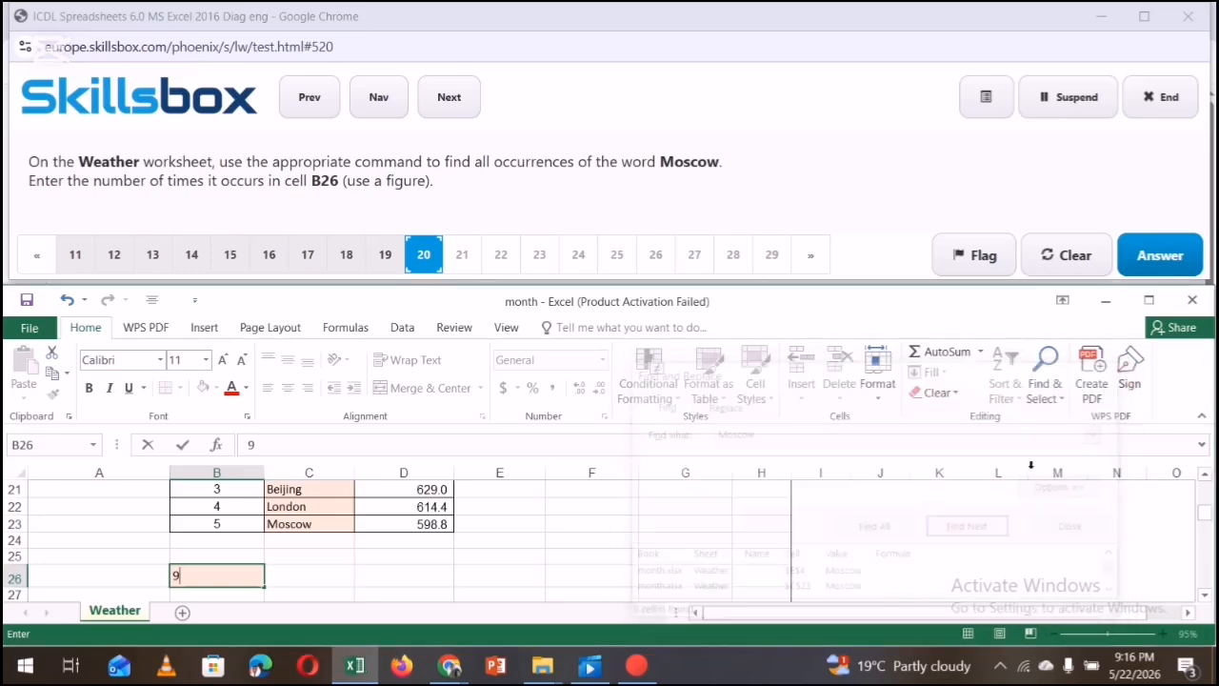
pyautogui.click(939, 557)
pyautogui.click(1161, 255)
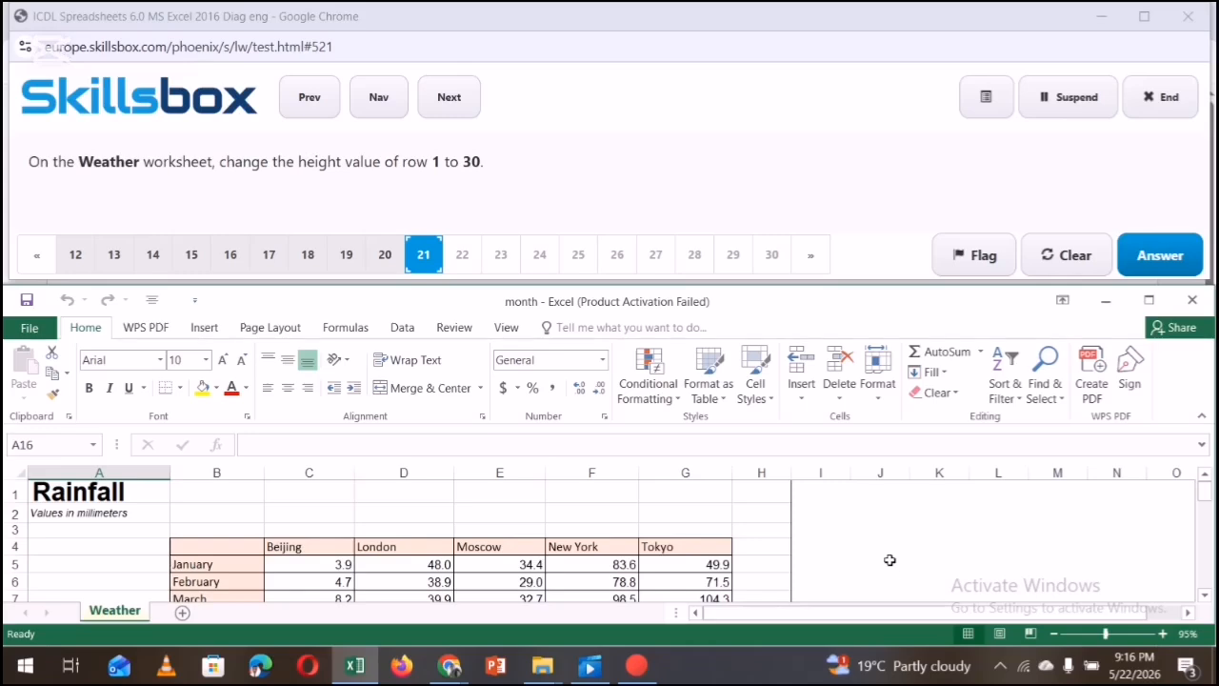
# Set the height of row 1 on the Weather worksheet to 30 and submit the answer to question 21
pyautogui.click(823, 219)
pyautogui.click(13, 491)
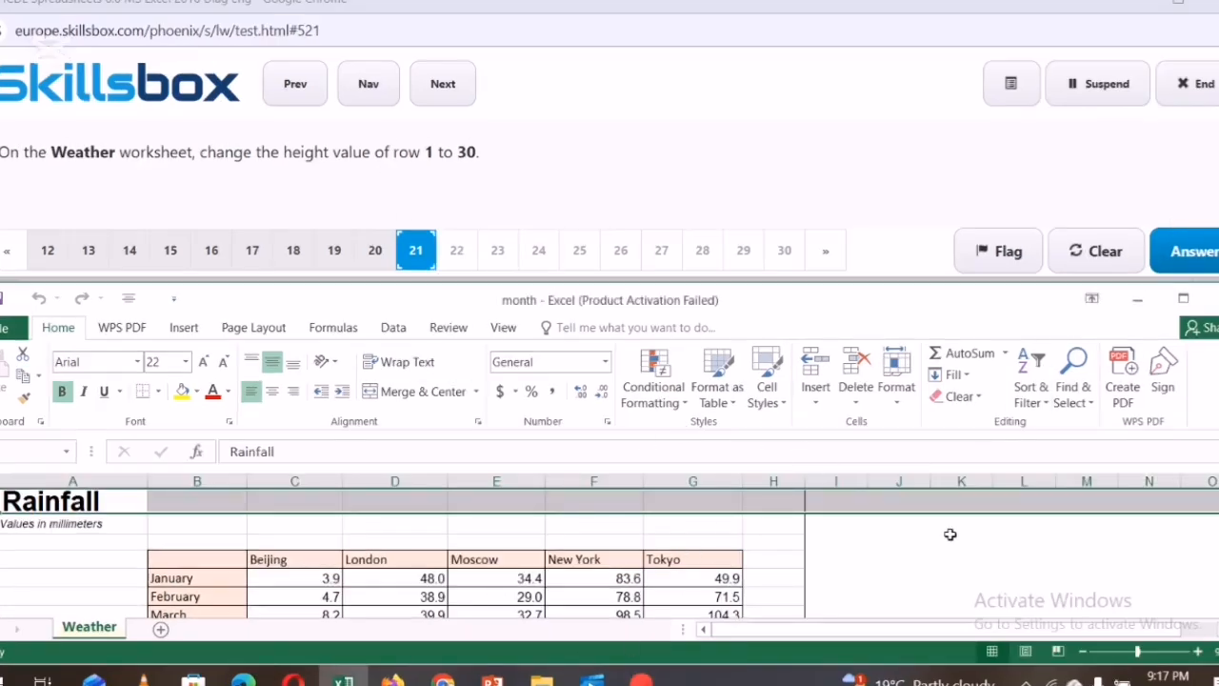
pyautogui.click(896, 391)
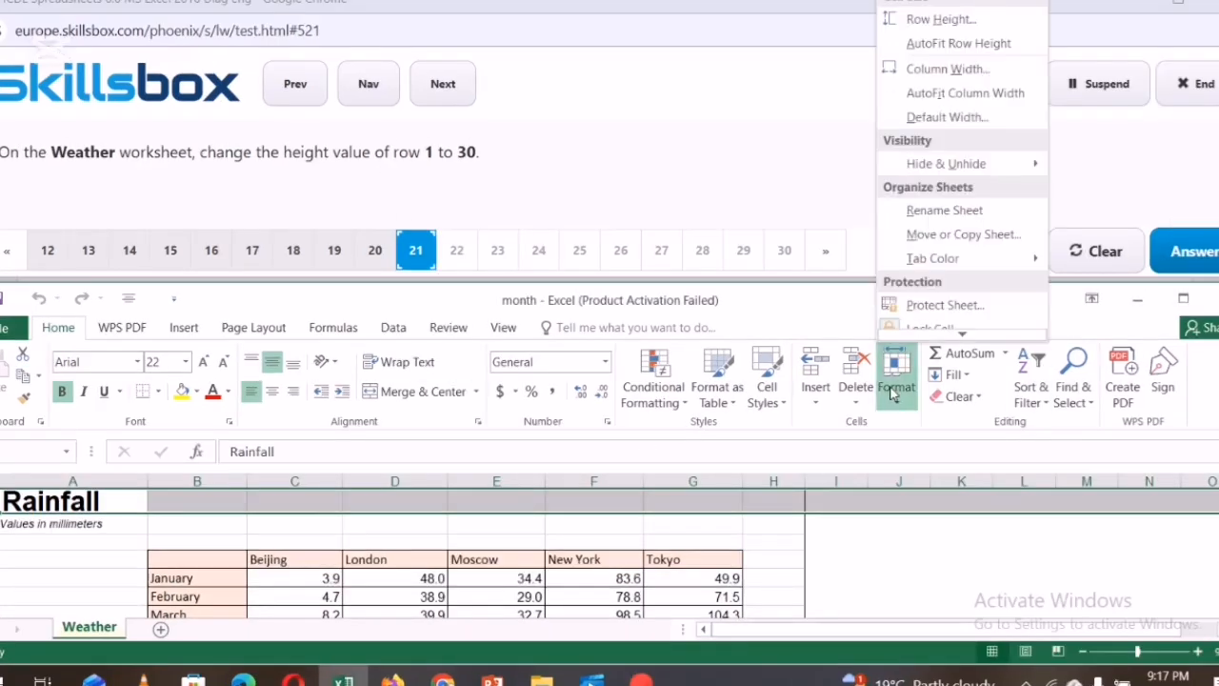
pyautogui.click(939, 21)
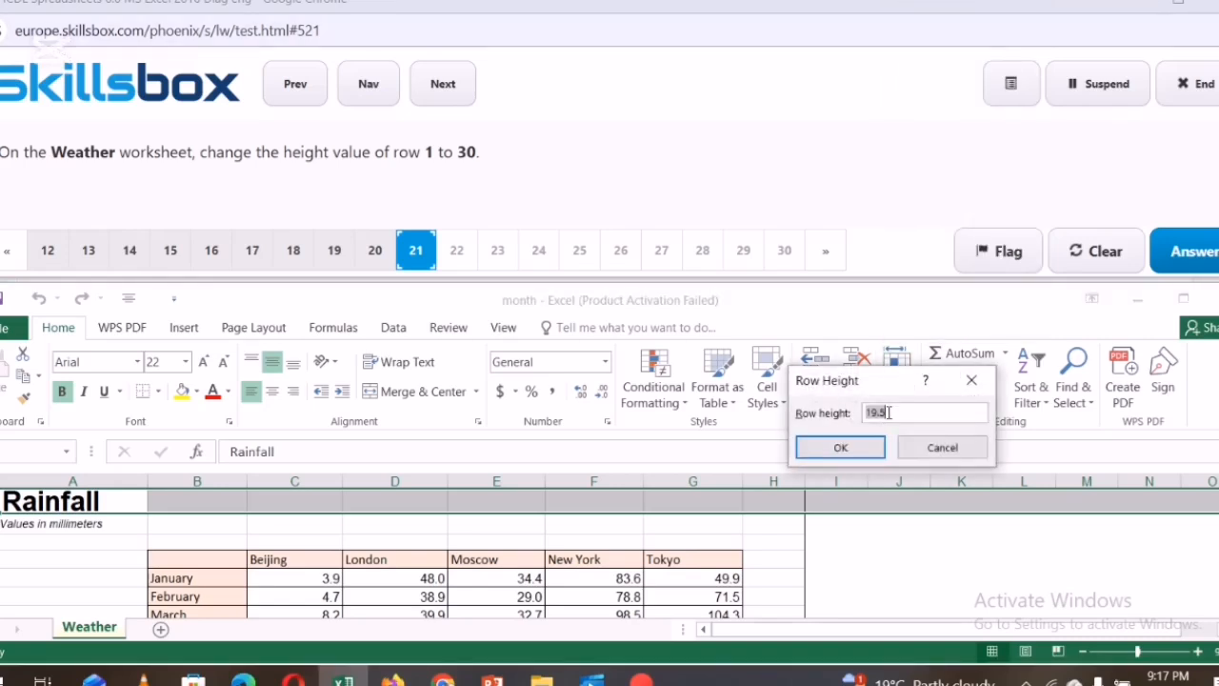
pyautogui.press('BackSpace')
pyautogui.click(842, 448)
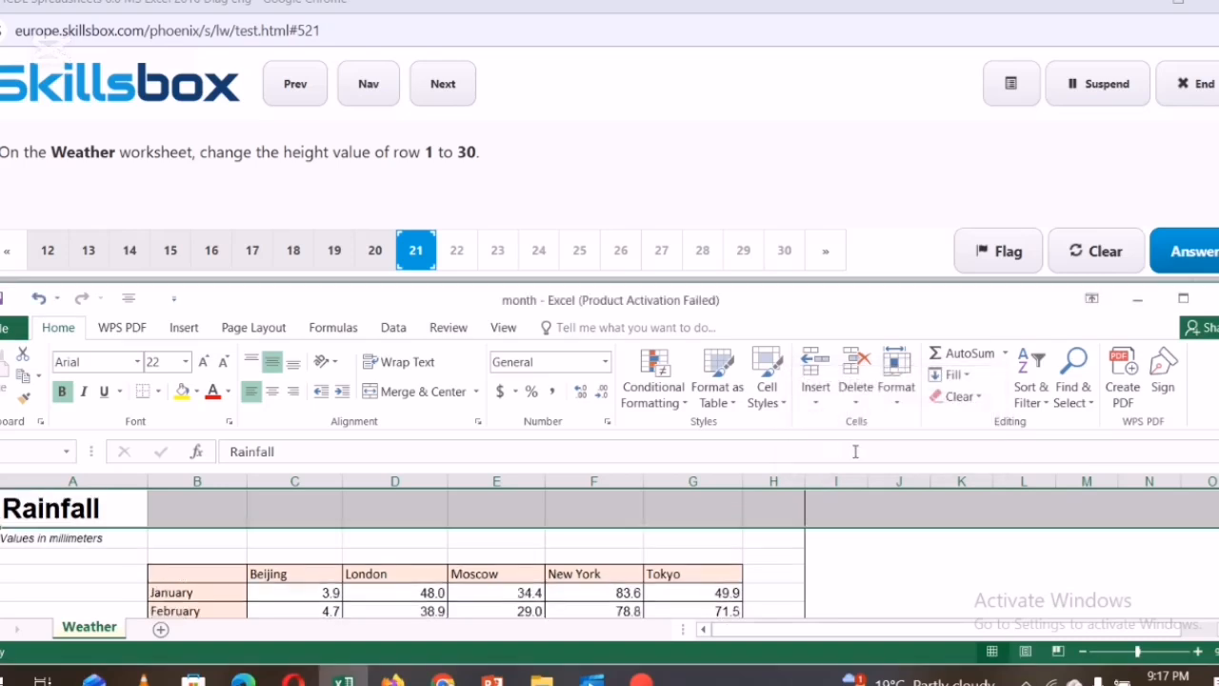
pyautogui.click(941, 573)
pyautogui.click(1205, 252)
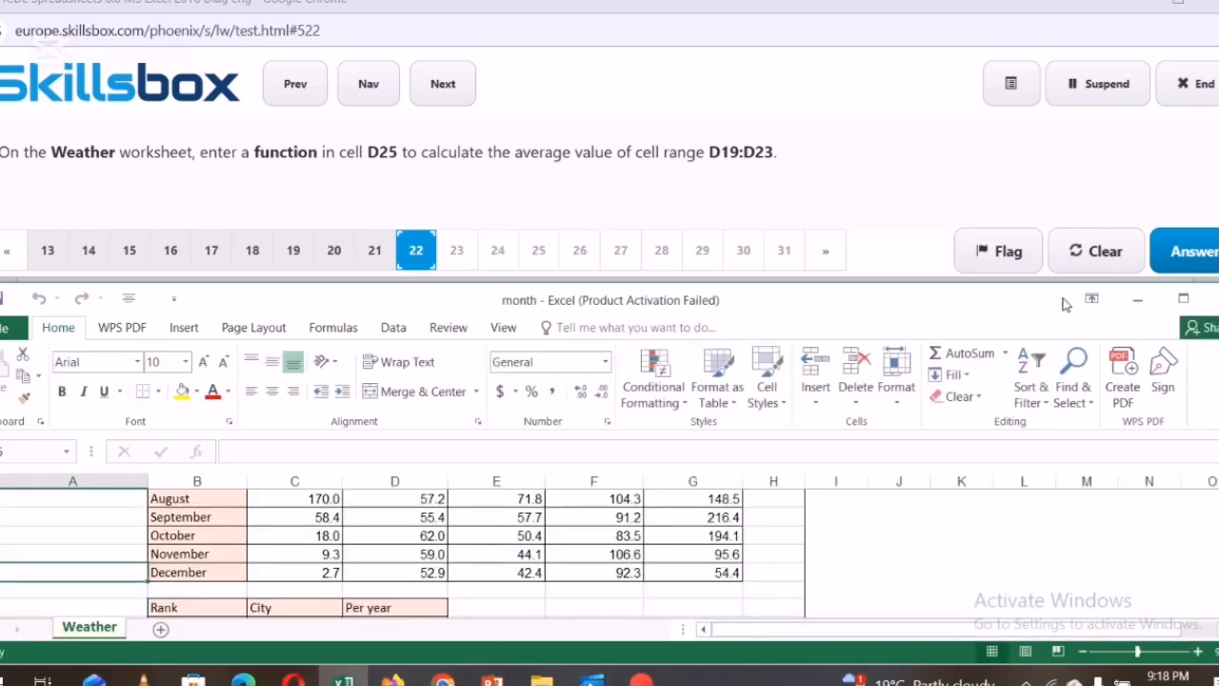
# Enter the function =AVERAGE(D19:D23) in cell D25 of the Weather worksheet and submit the answer to question 22
pyautogui.click(21, 450)
pyautogui.press('Return')
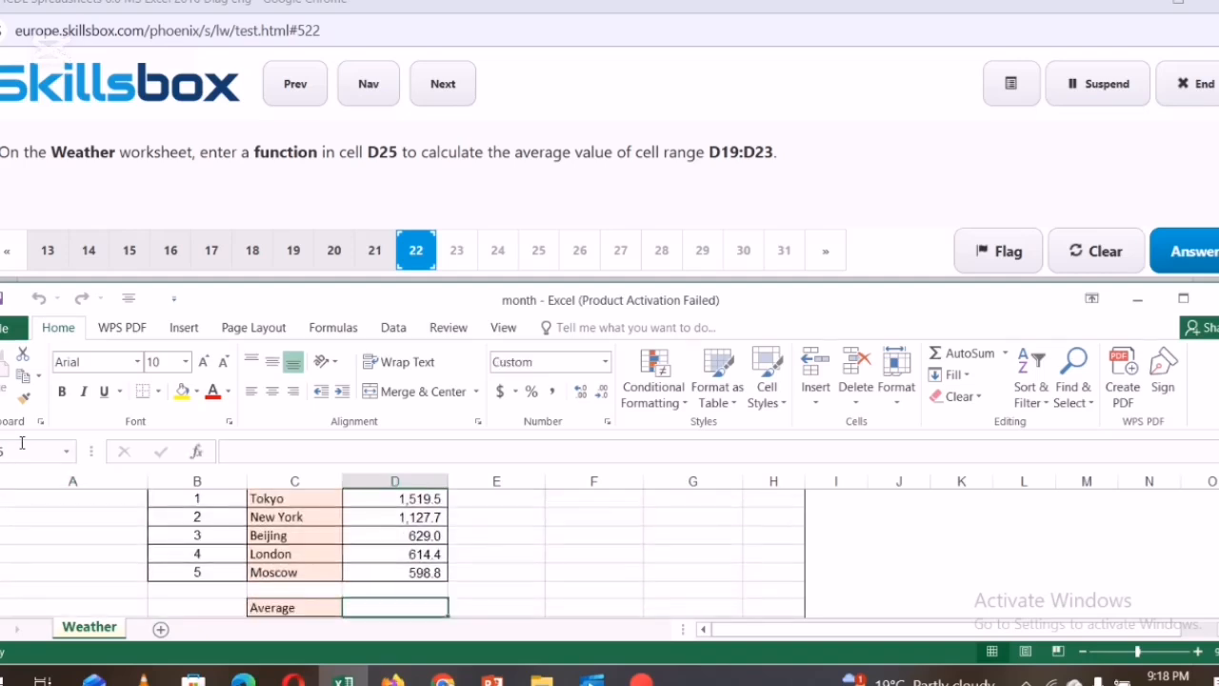
pyautogui.write('=')
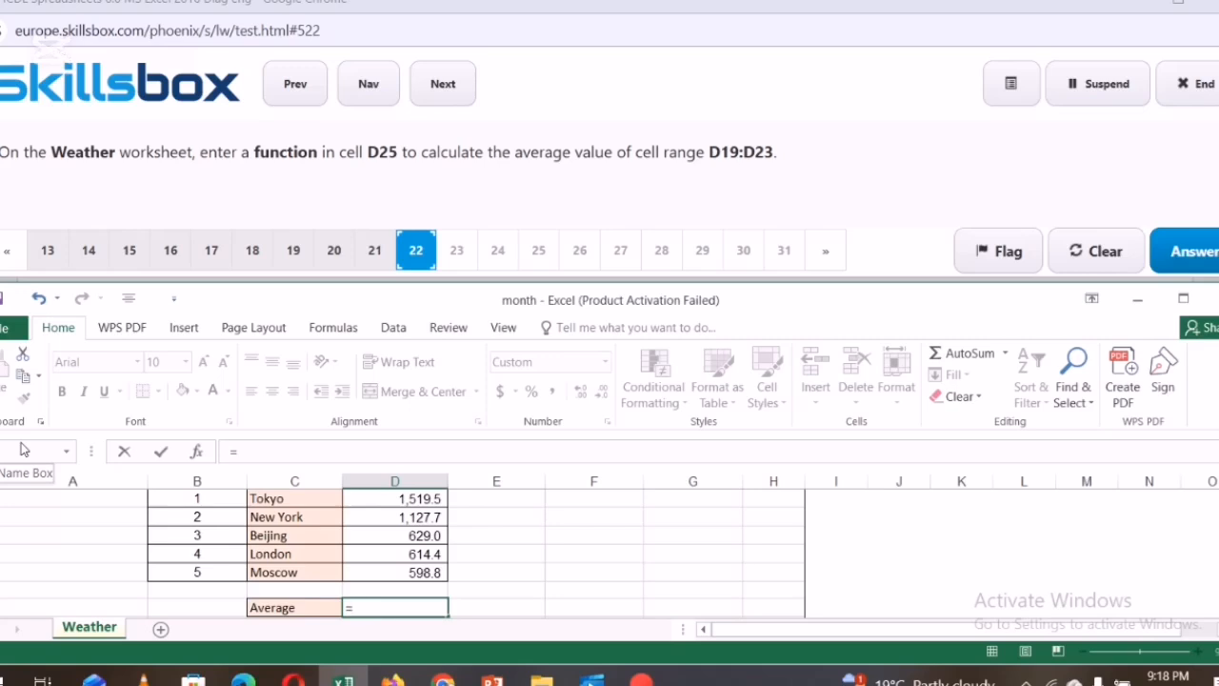
pyautogui.write('AV')
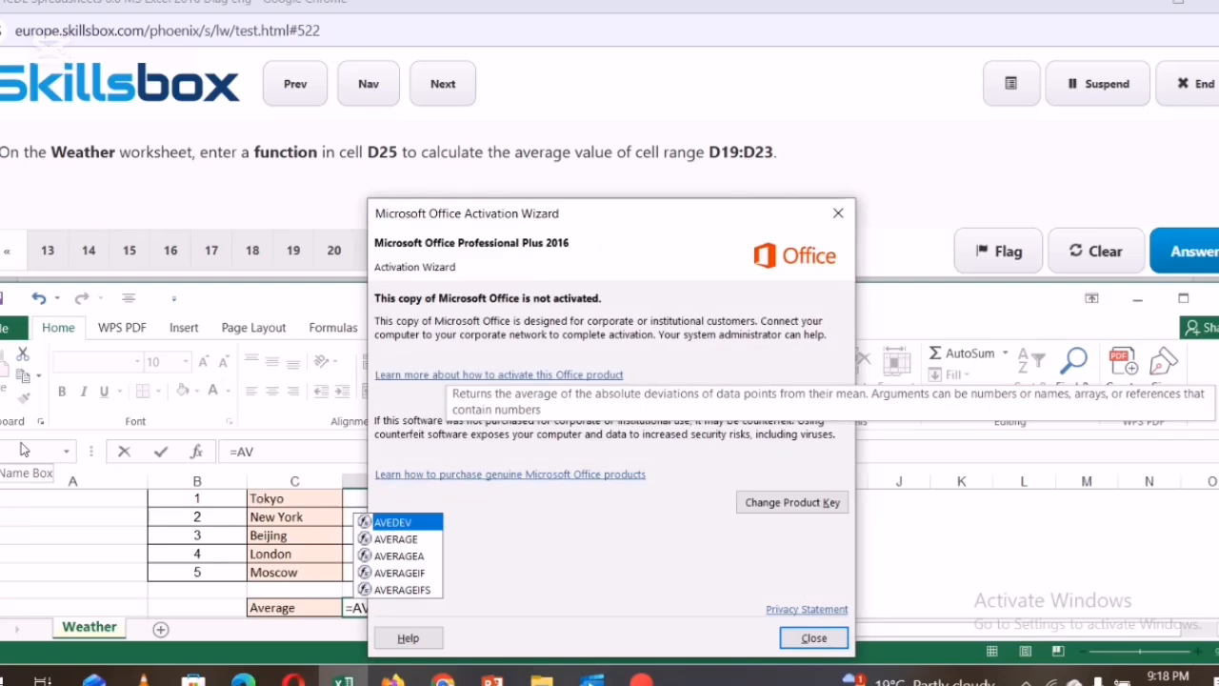
pyautogui.click(815, 639)
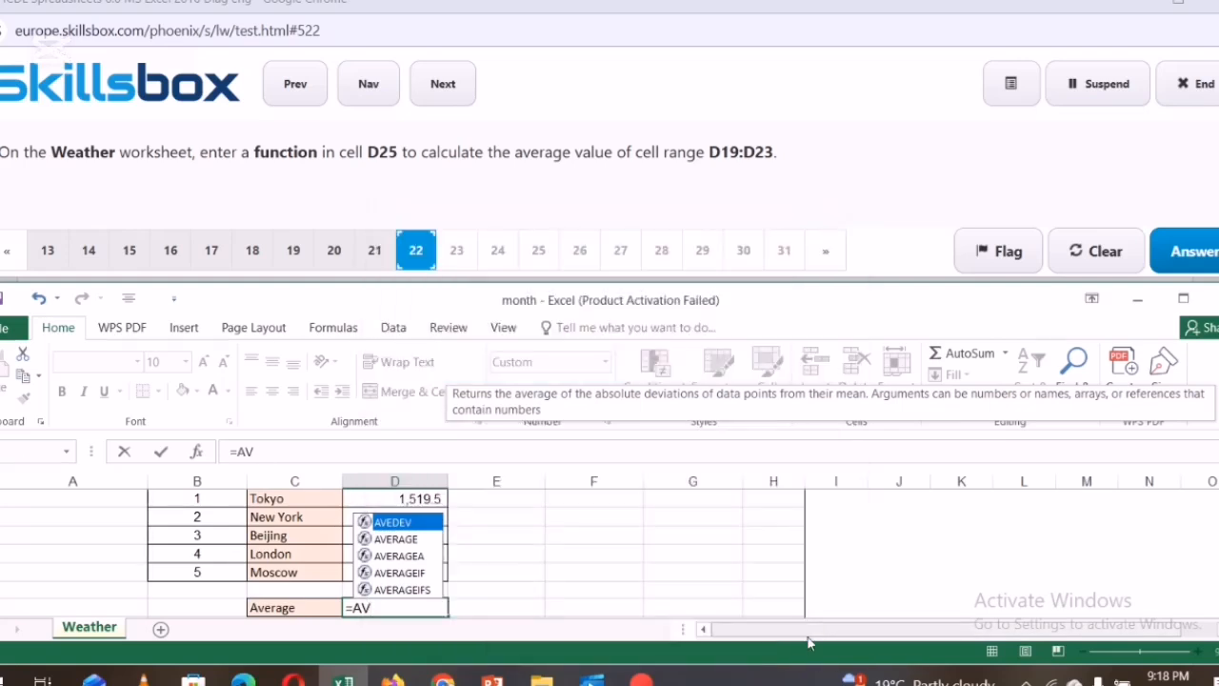
pyautogui.write('ER')
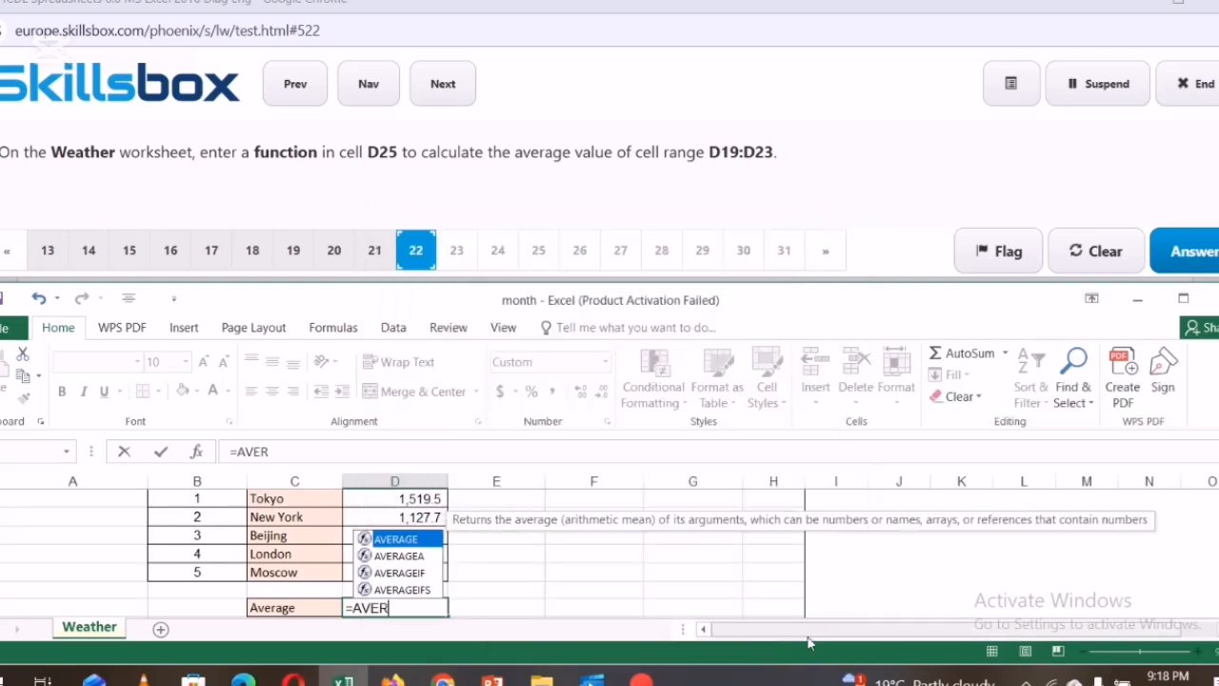
pyautogui.write('AG')
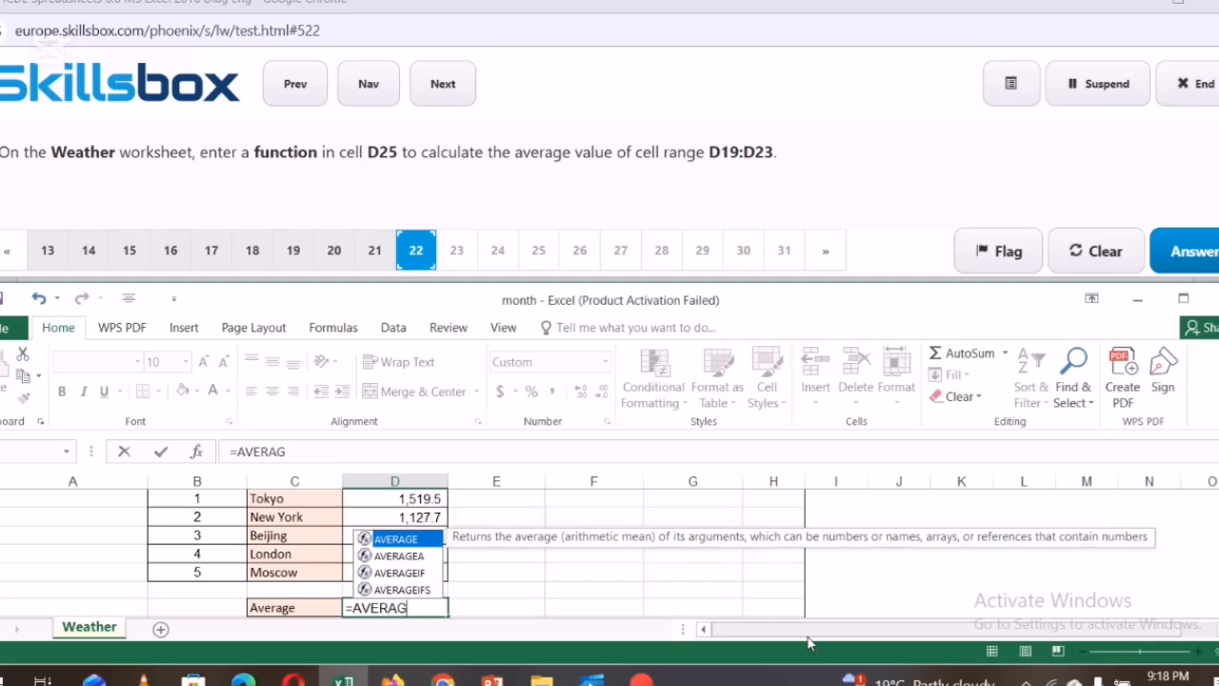
pyautogui.write('E(D')
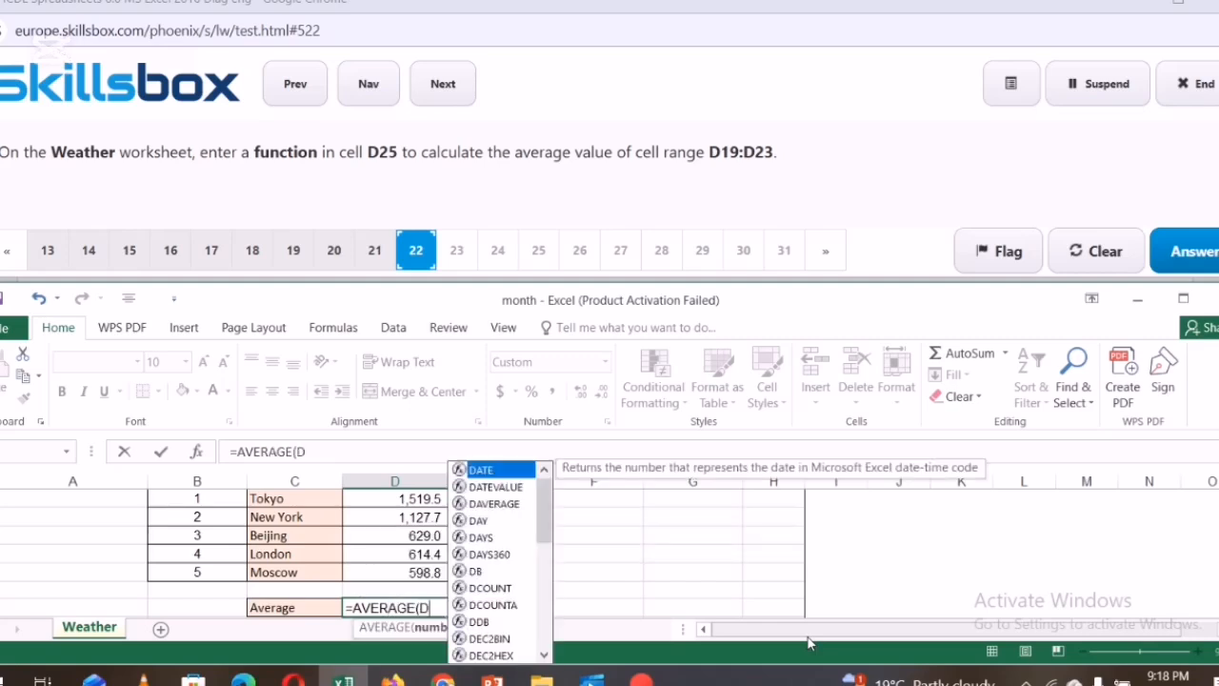
pyautogui.write('19')
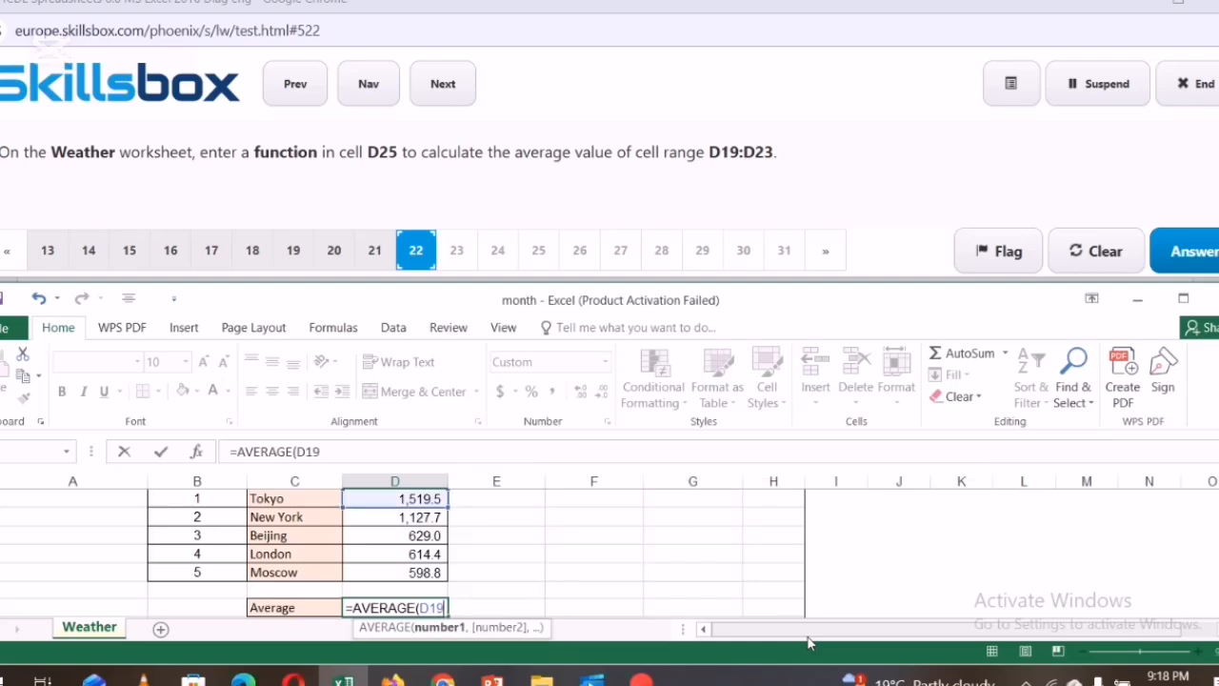
pyautogui.write(':D')
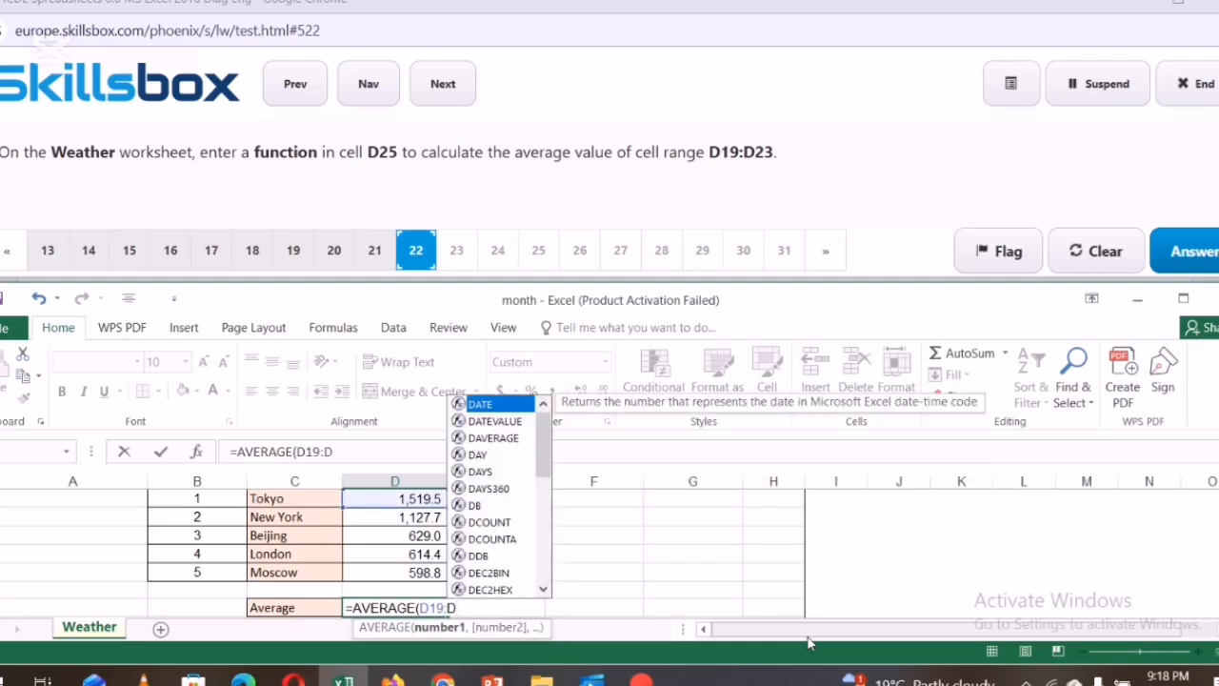
pyautogui.write('23')
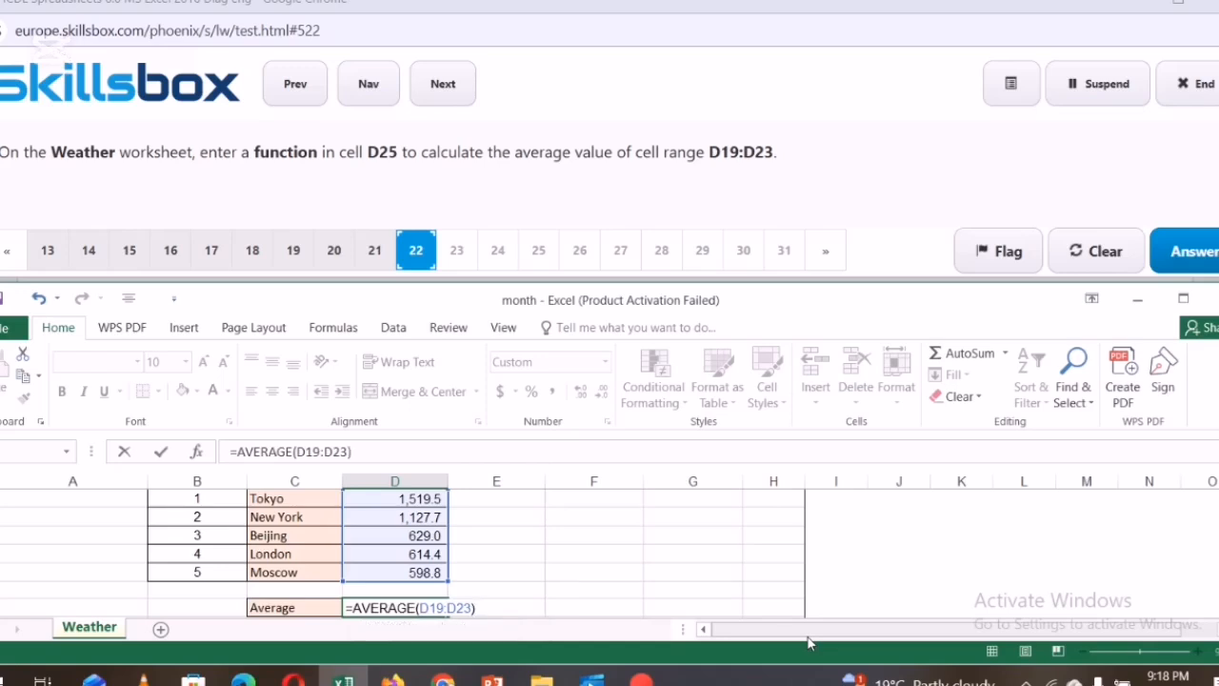
pyautogui.press('Return')
pyautogui.click(895, 568)
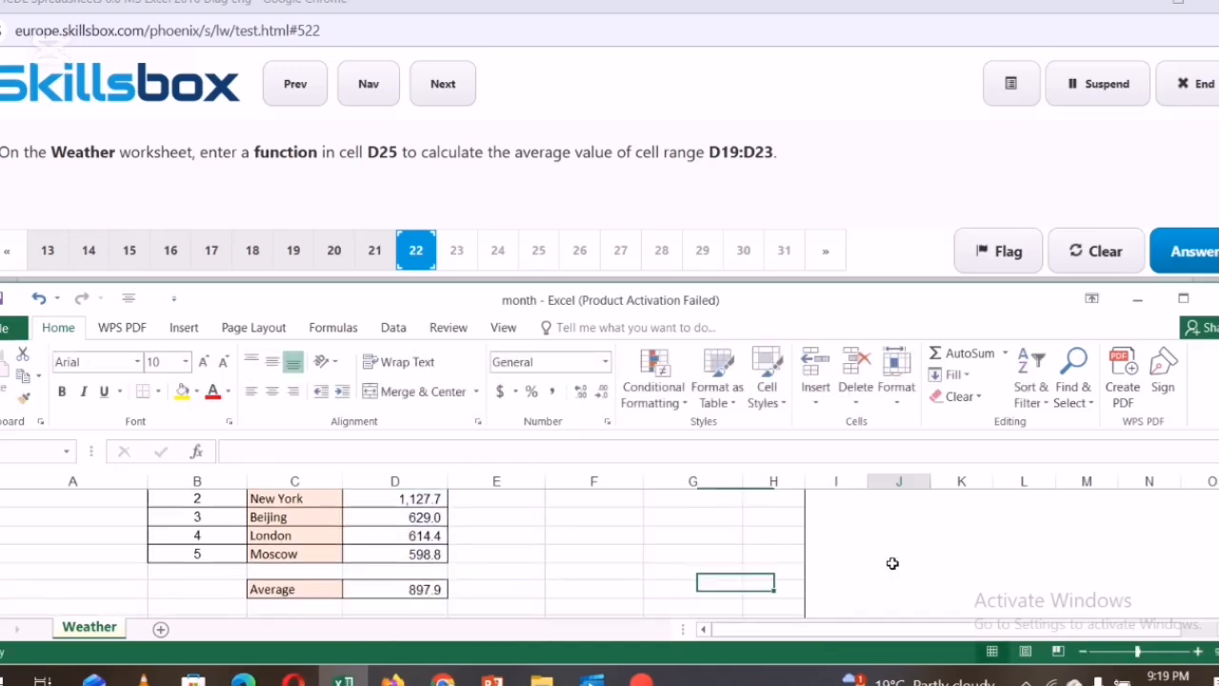
pyautogui.click(1191, 251)
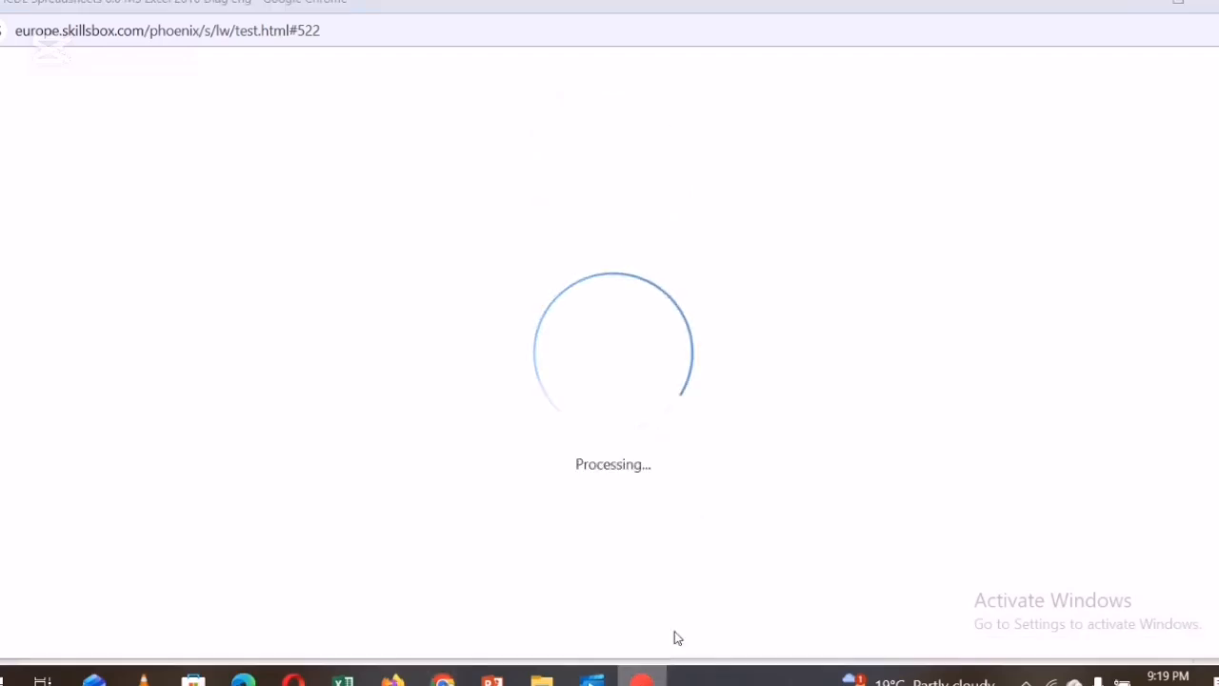
# Insert a new, blank worksheet in the month workbook and submit the answer to question 23
pyautogui.rightClick(642, 678)
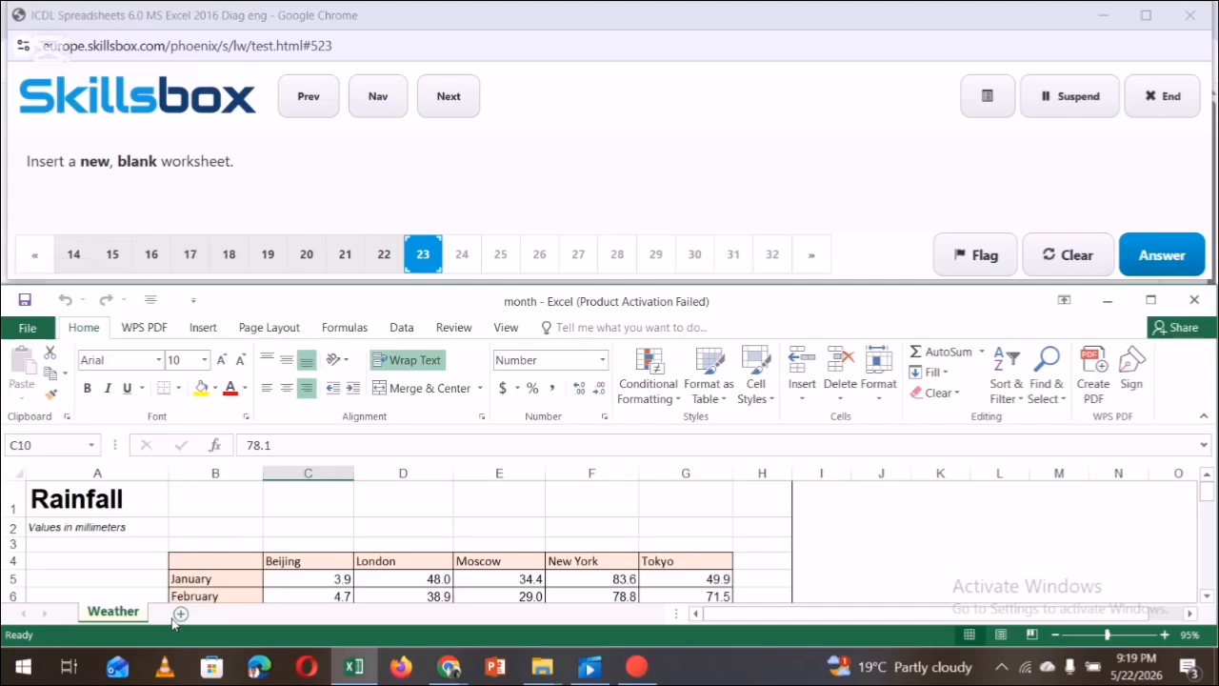
pyautogui.click(181, 614)
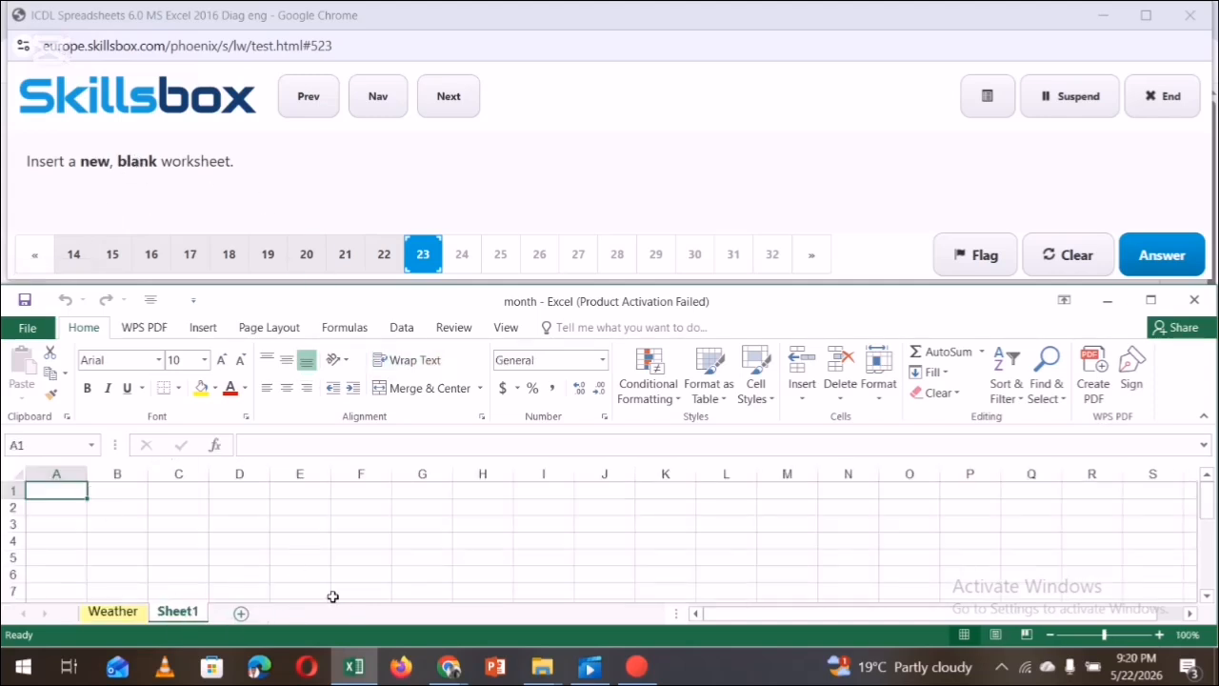
pyautogui.click(1162, 254)
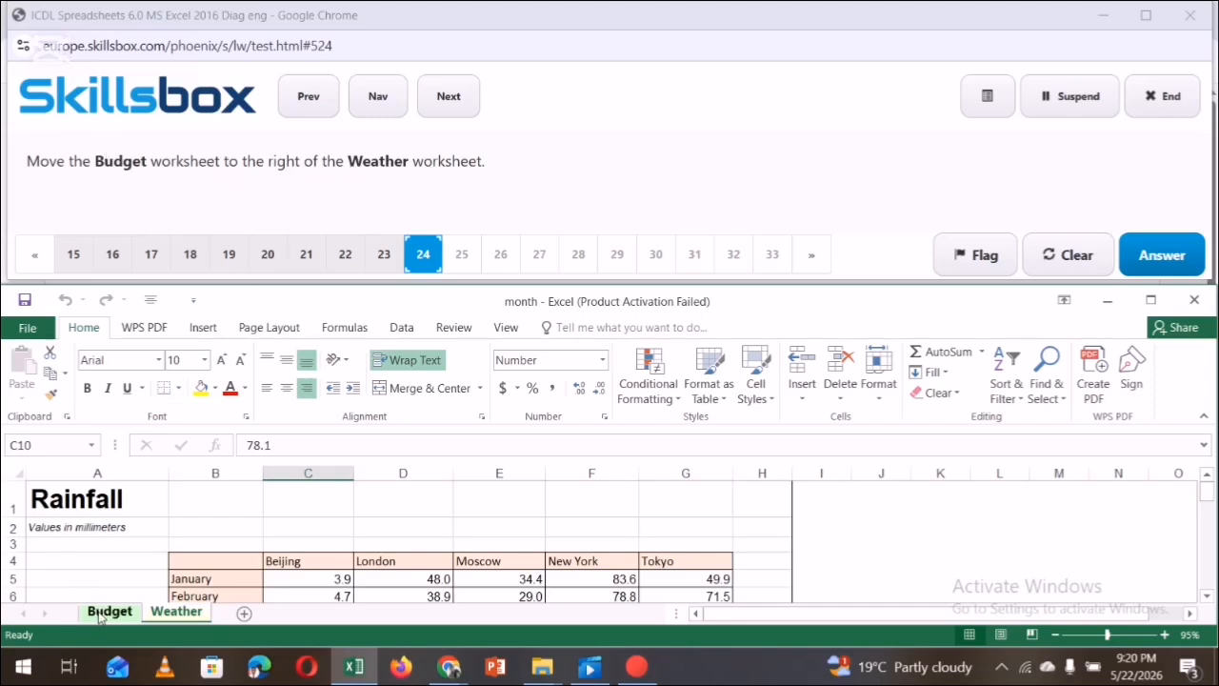
# Move the Budget worksheet to the right of the Weather worksheet and submit the answer to question 24
pyautogui.moveTo(98, 617)
pyautogui.mouseDown()
pyautogui.moveTo(132, 629)
pyautogui.moveTo(226, 619)
pyautogui.mouseUp()
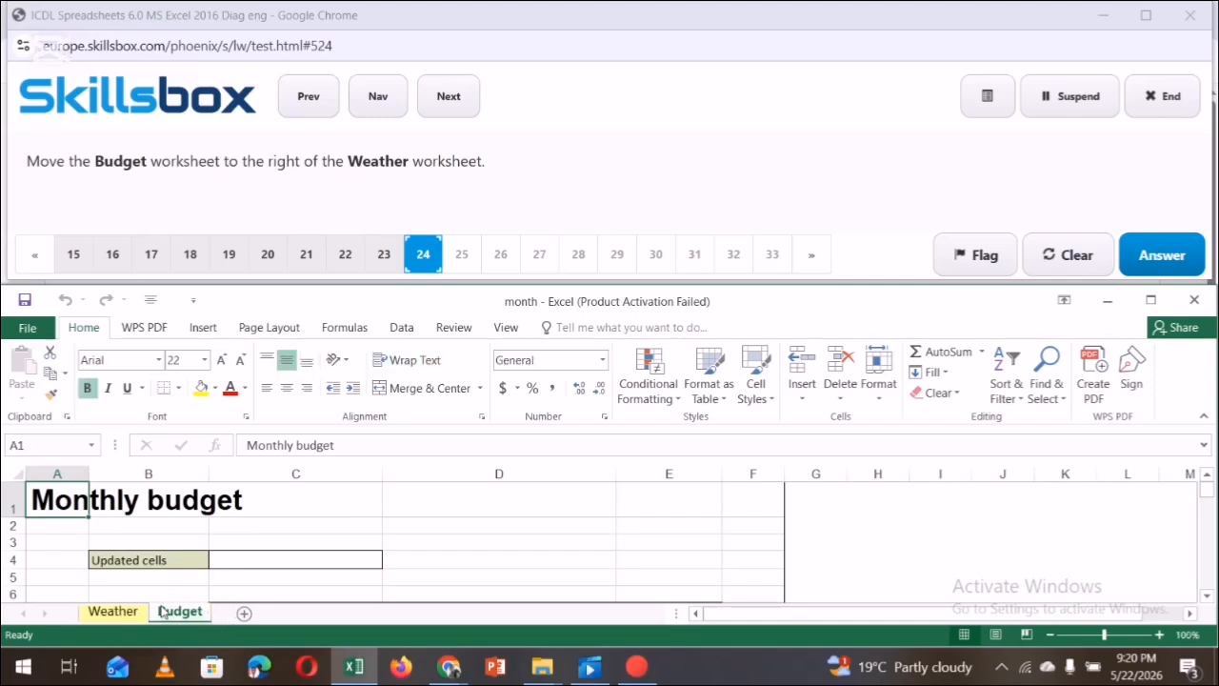
pyautogui.click(917, 558)
pyautogui.click(1129, 267)
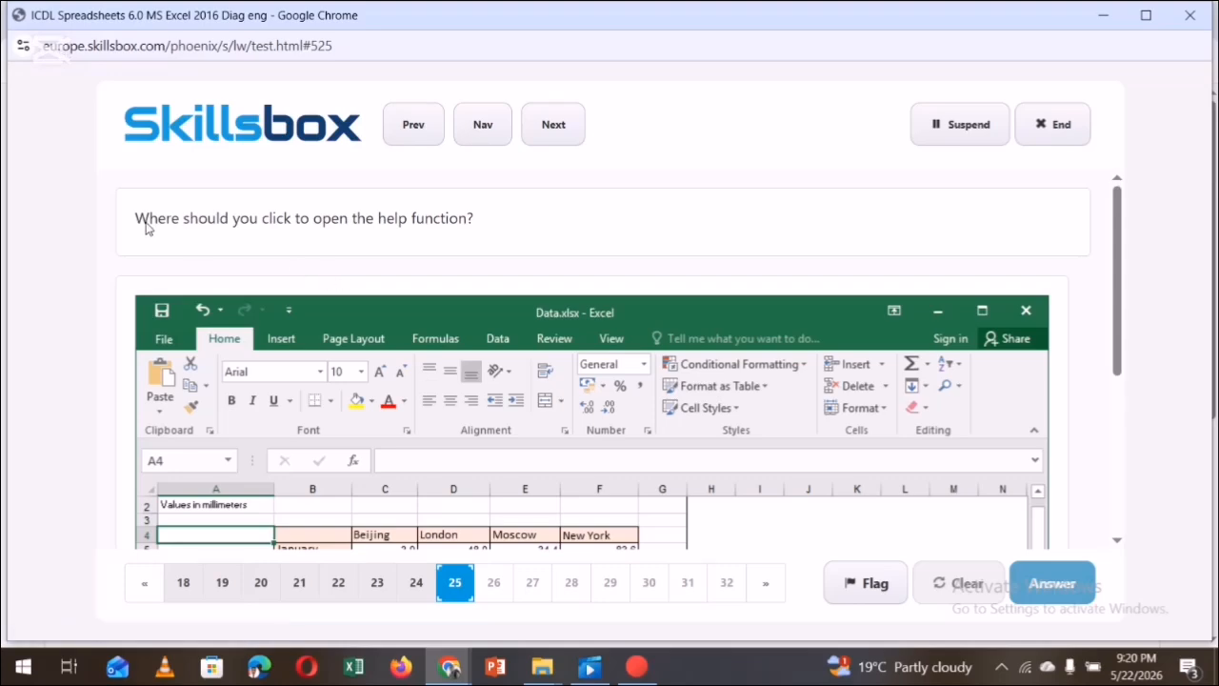
# Mark "Tell me what you want to do" in the pictured Excel window as the help function and submit the answer to question 25
pyautogui.click(701, 343)
pyautogui.click(1055, 583)
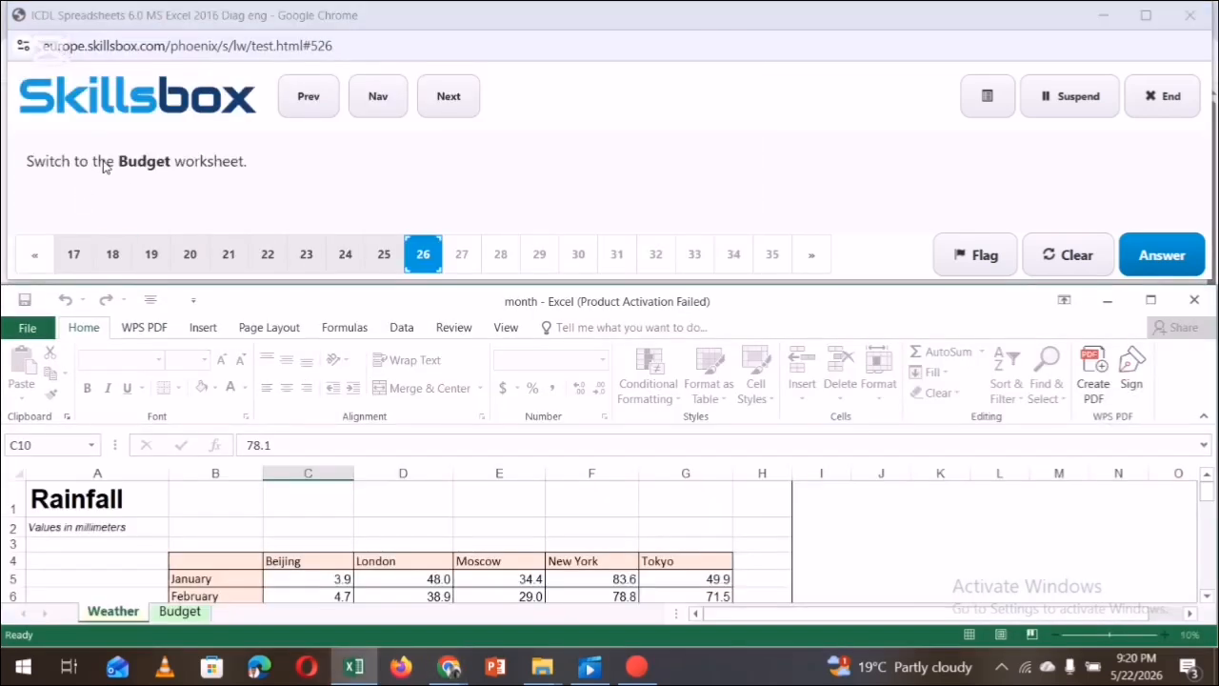
# Switch to the Budget worksheet and submit the answer to question 26
pyautogui.click(823, 221)
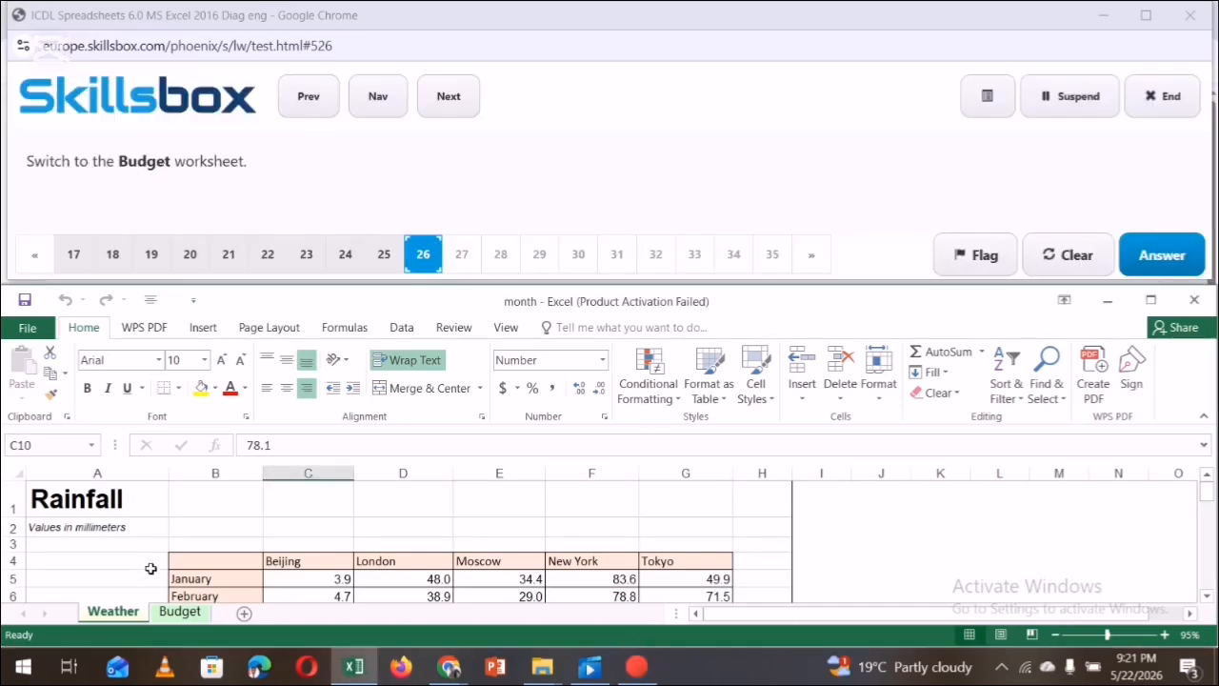
pyautogui.click(181, 615)
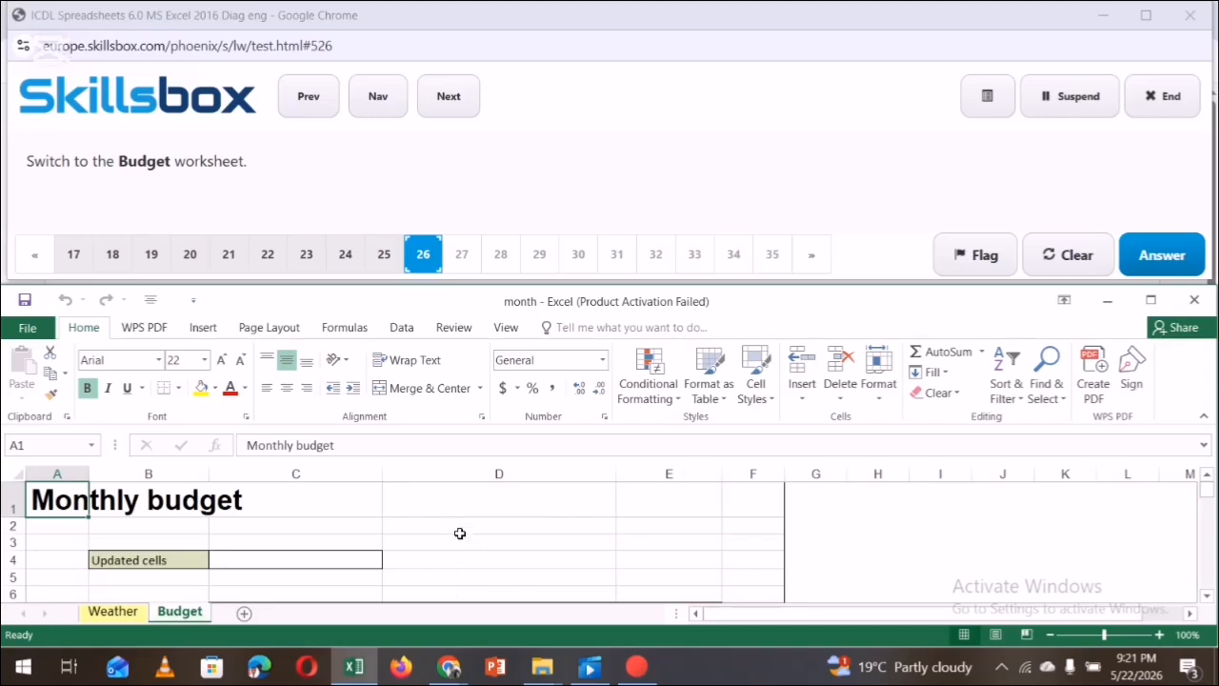
pyautogui.click(895, 560)
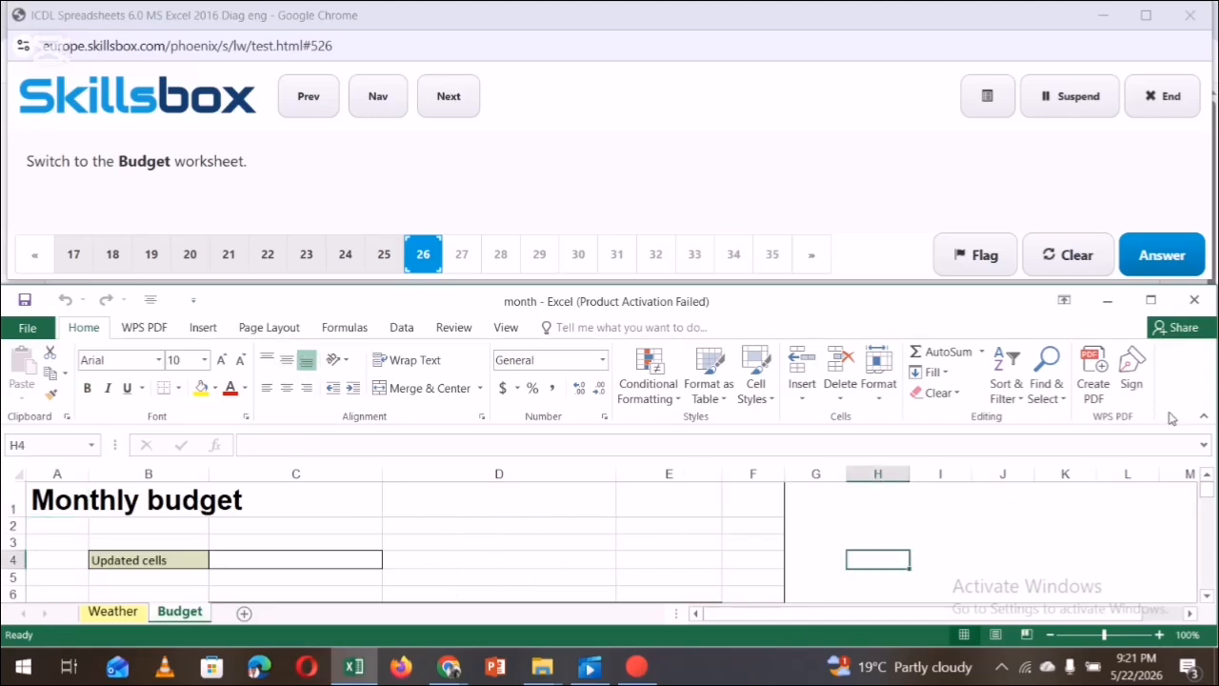
pyautogui.click(1162, 250)
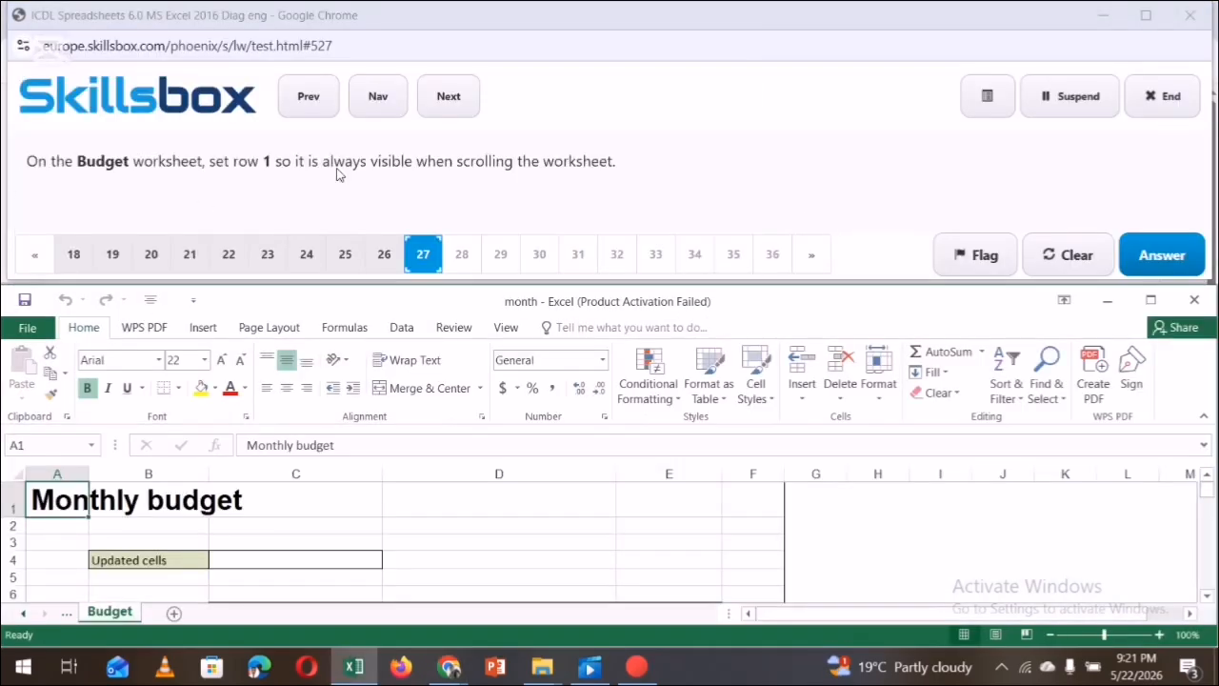
pyautogui.click(823, 219)
pyautogui.moveTo(644, 656)
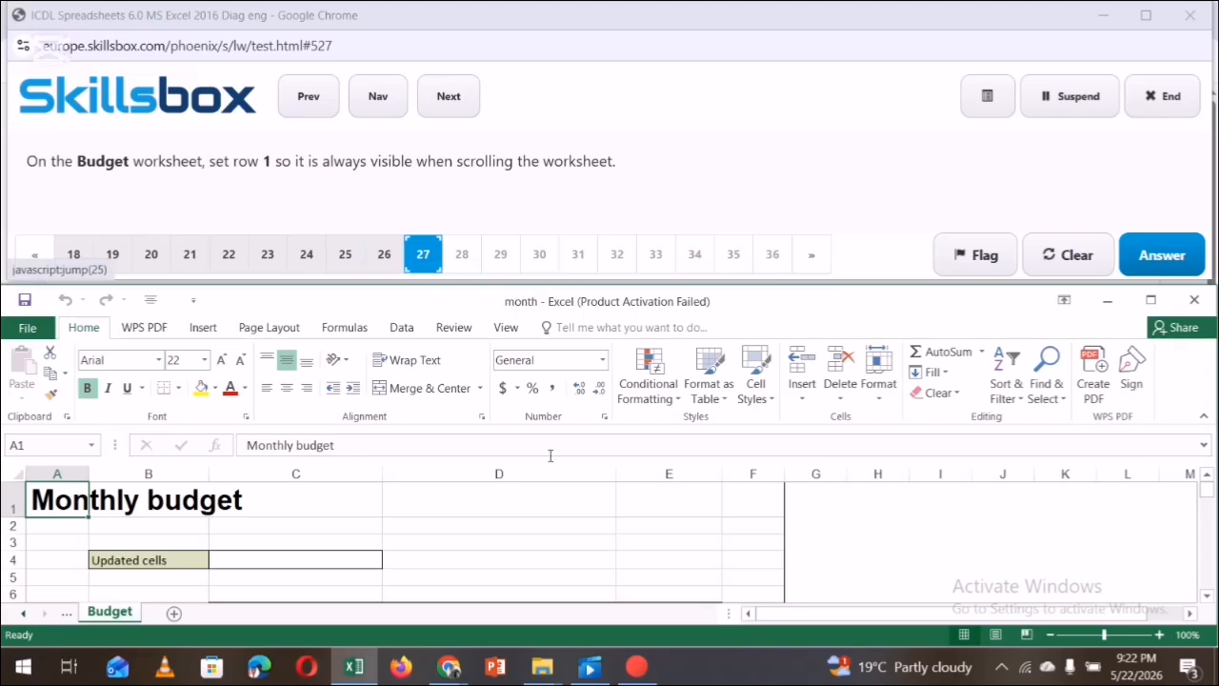
# Freeze the top row of the Budget worksheet so row 1 stays visible, and submit the answer to question 27
pyautogui.click(657, 671)
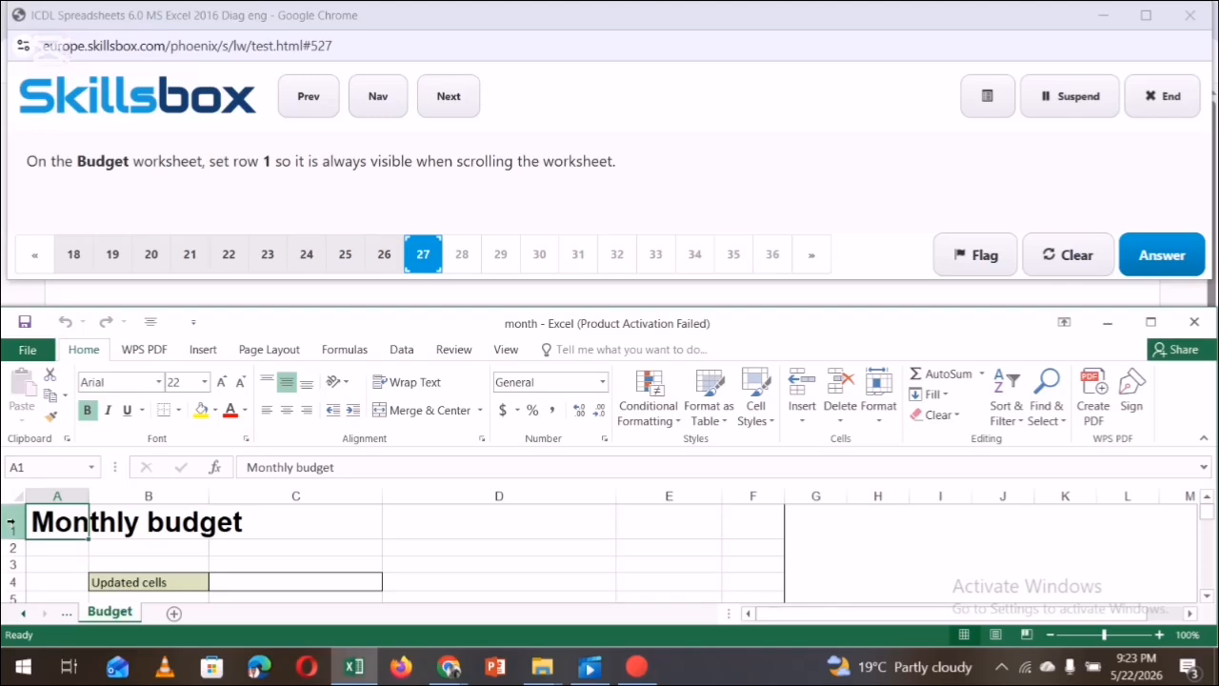
pyautogui.click(12, 522)
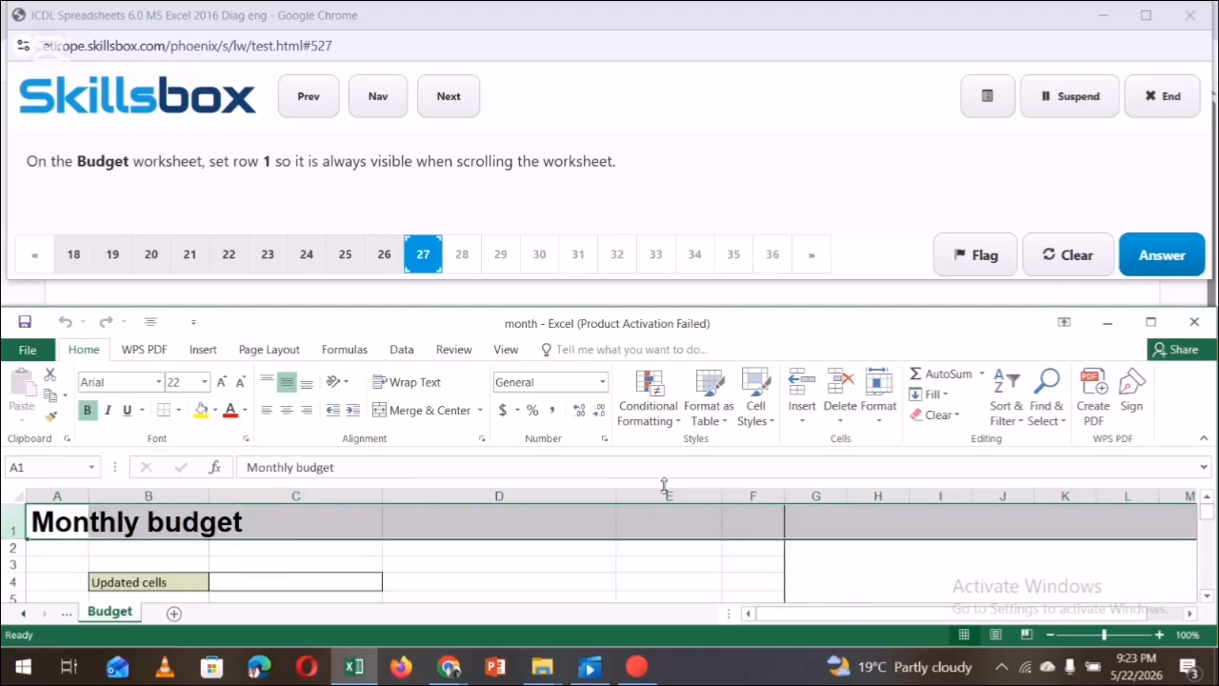
pyautogui.click(551, 562)
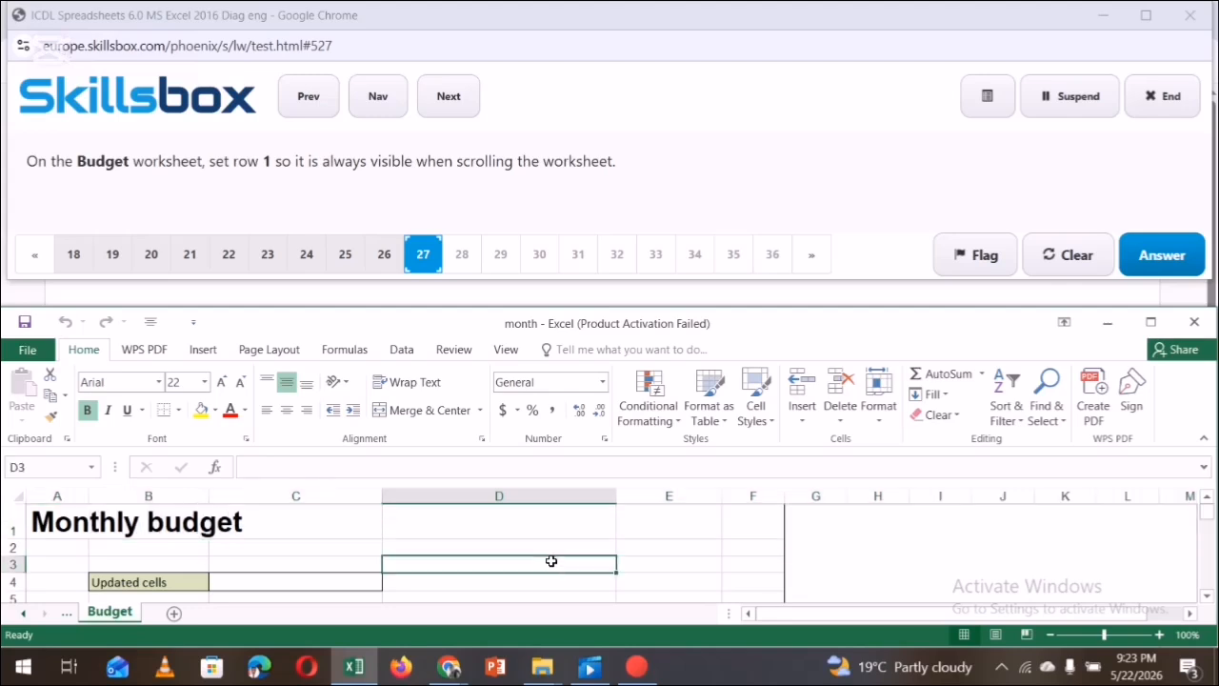
pyautogui.moveTo(551, 561); pyautogui.dragTo(547, 547)
pyautogui.moveTo(1195, 506)
pyautogui.mouseDown()
pyautogui.moveTo(1197, 520)
pyautogui.moveTo(1197, 505)
pyautogui.mouseUp()
pyautogui.click(13, 530)
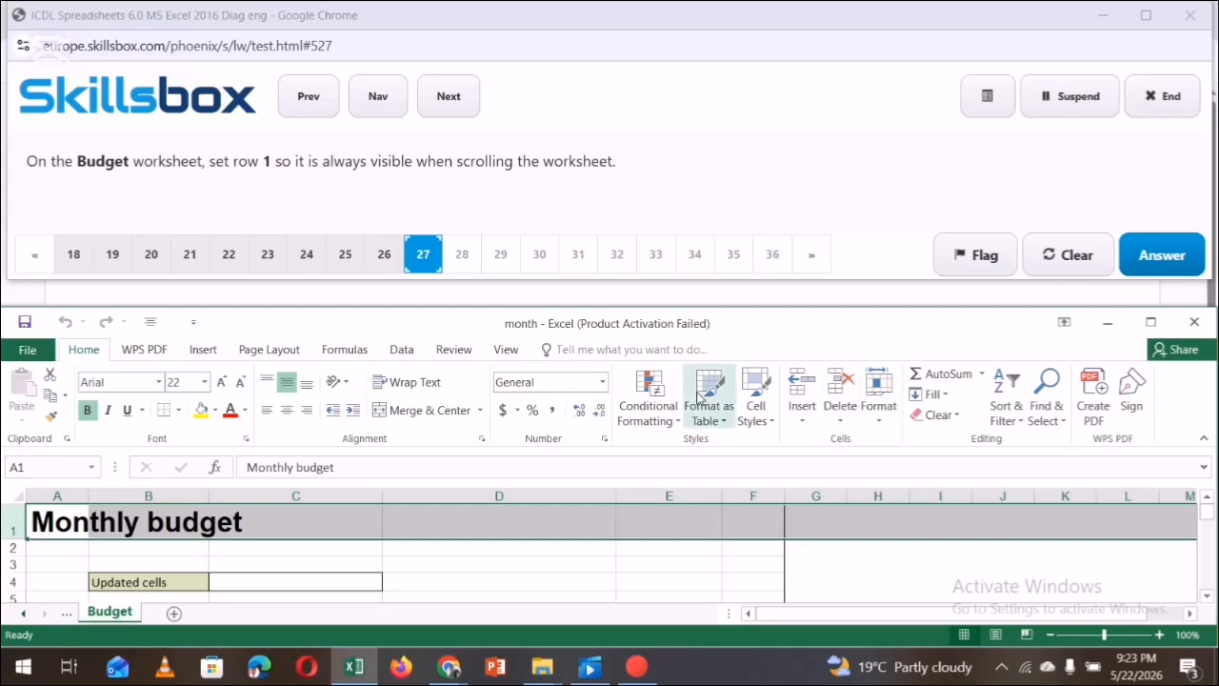
pyautogui.click(505, 349)
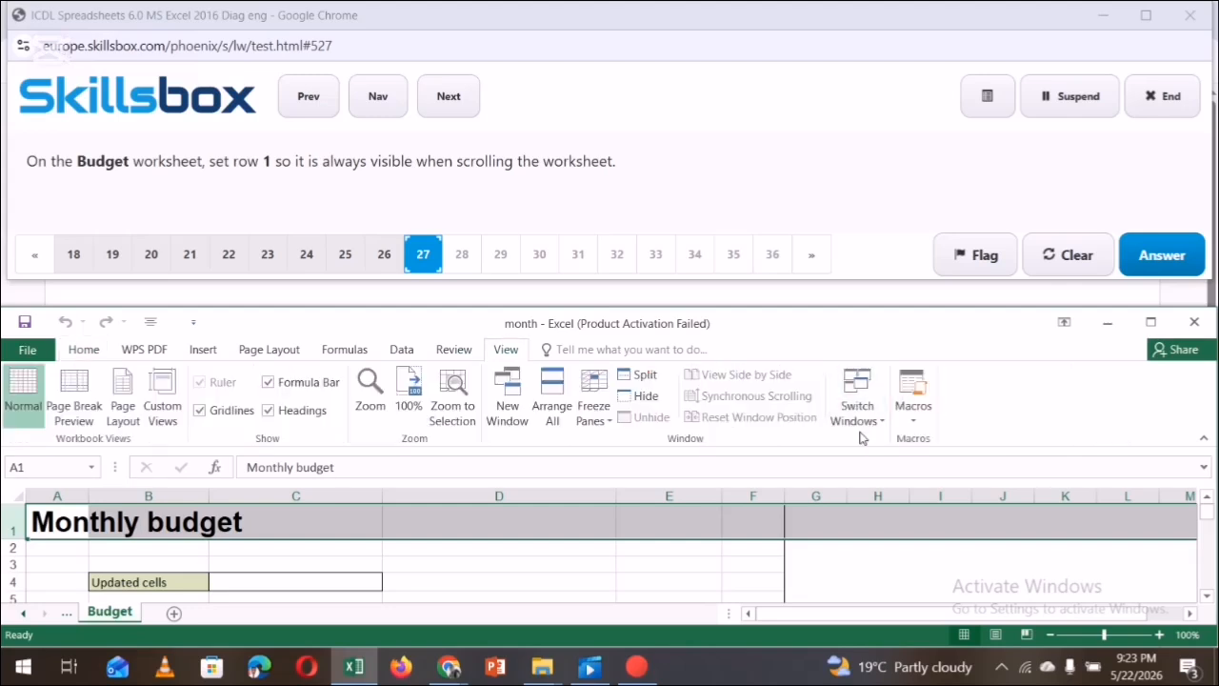
pyautogui.click(593, 407)
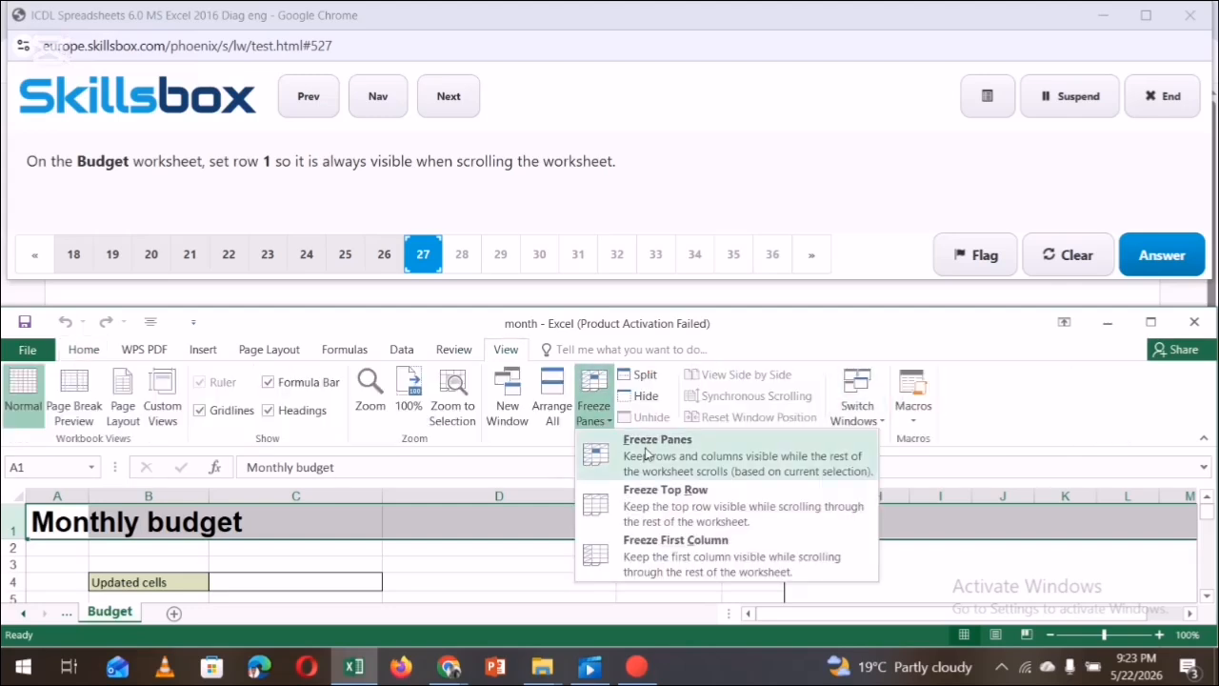
pyautogui.click(644, 505)
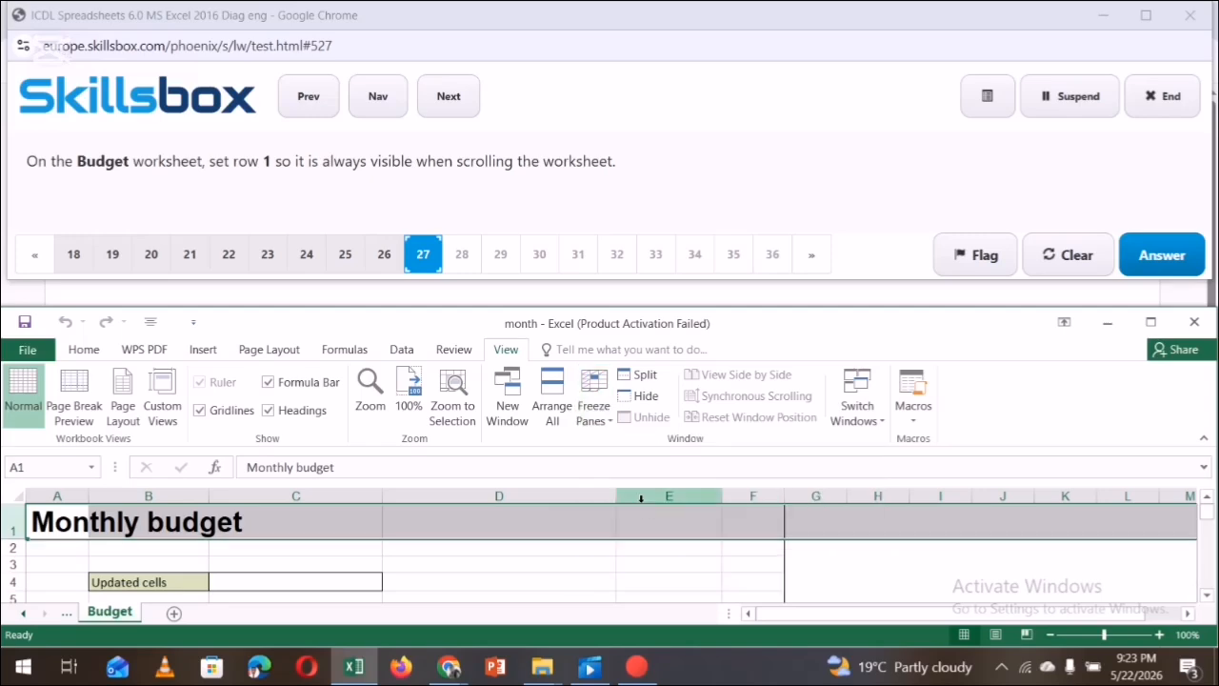
pyautogui.click(1059, 566)
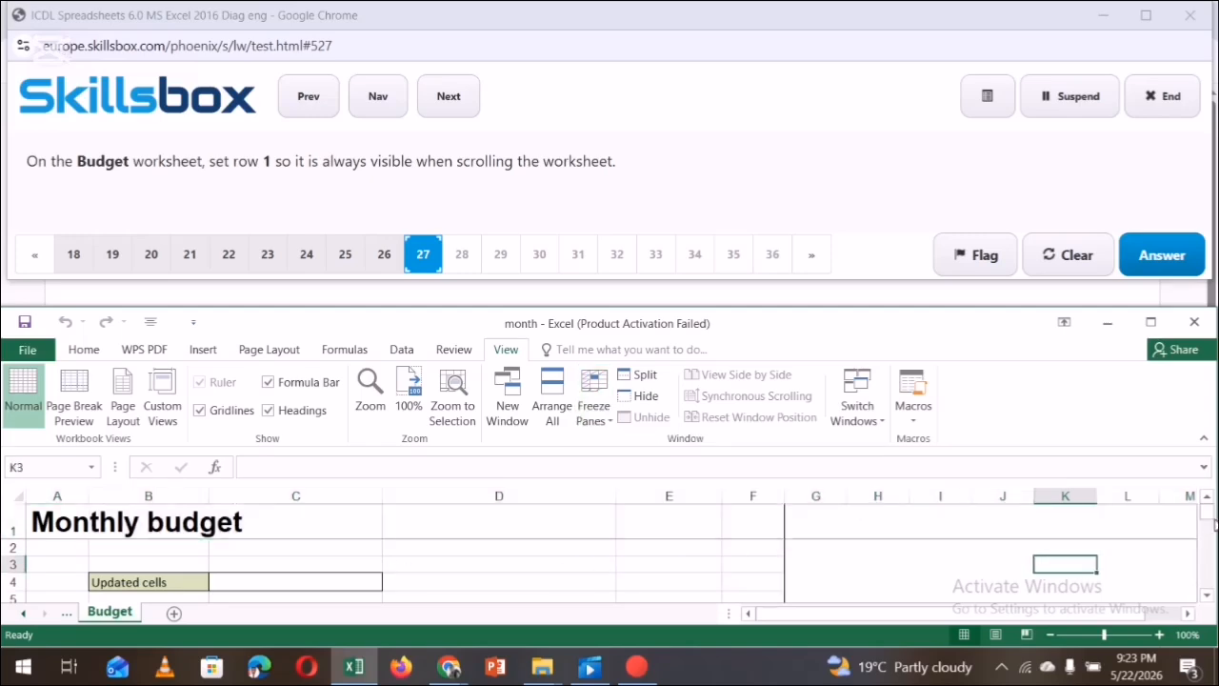
pyautogui.moveTo(1208, 514)
pyautogui.mouseDown()
pyautogui.moveTo(1208, 548)
pyautogui.moveTo(1208, 517)
pyautogui.mouseUp()
pyautogui.click(1149, 254)
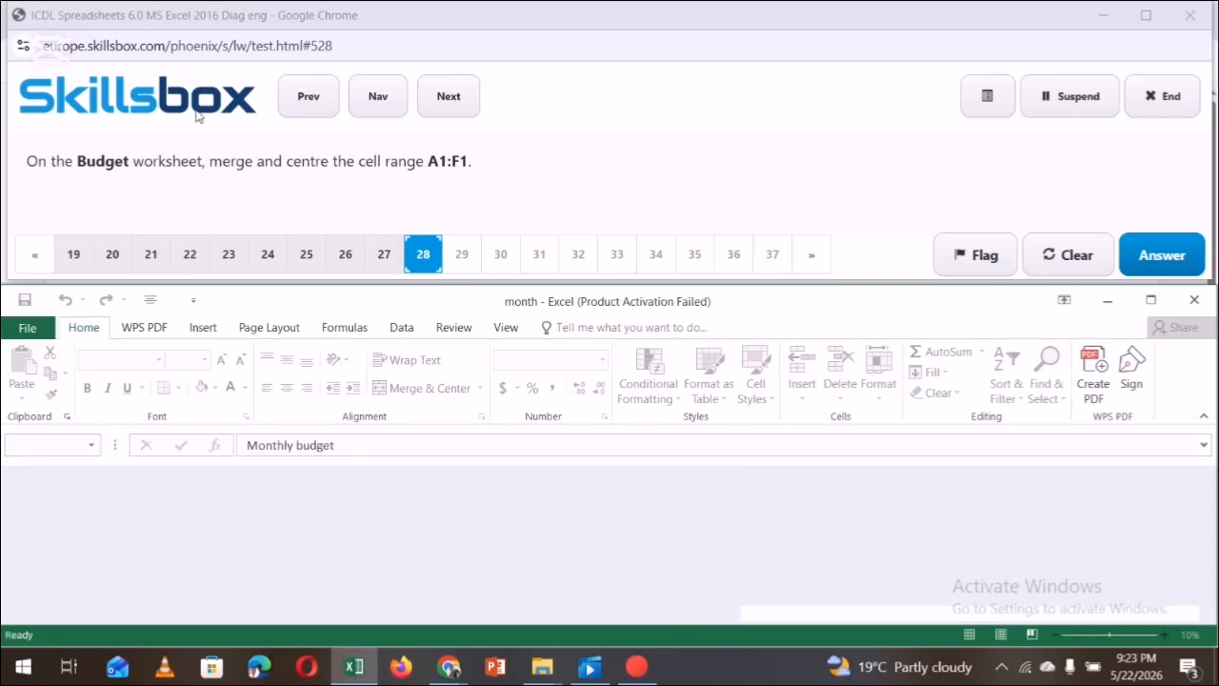
# Merge and centre the cell range A1:F1 on the Budget worksheet and submit the answer to question 28
pyautogui.click(824, 218)
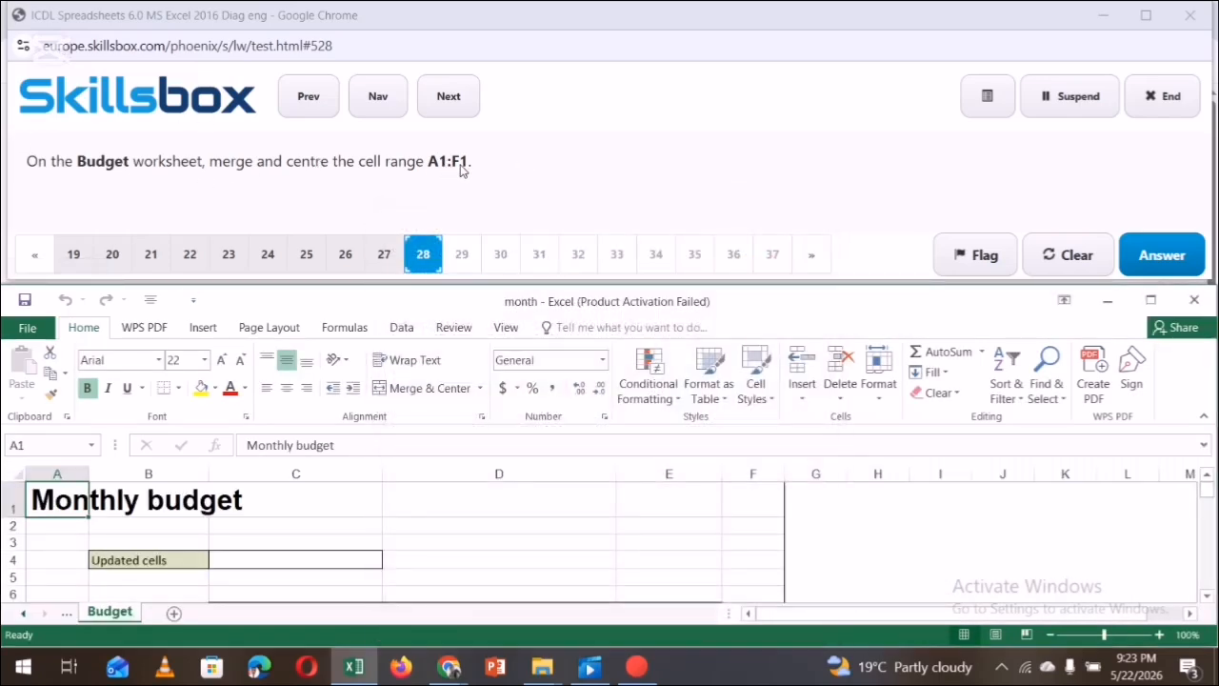
pyautogui.click(32, 444)
pyautogui.write('A1:F1')
pyautogui.press('Return')
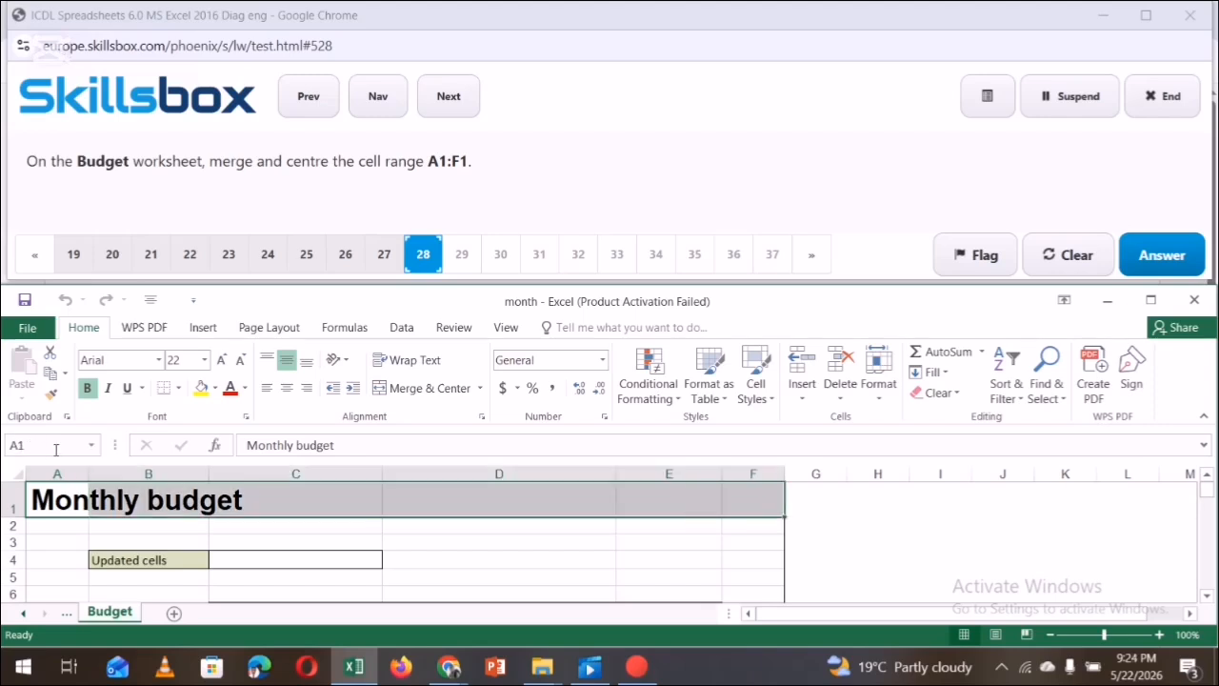
pyautogui.click(404, 393)
pyautogui.click(859, 515)
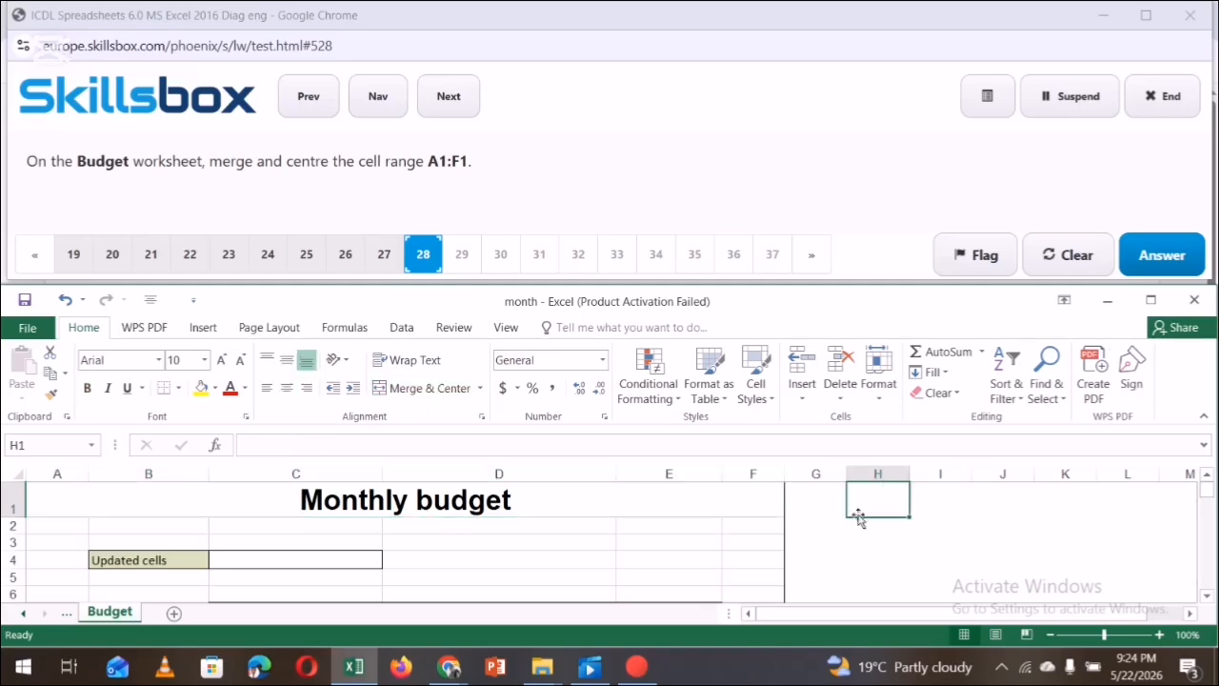
pyautogui.click(1157, 250)
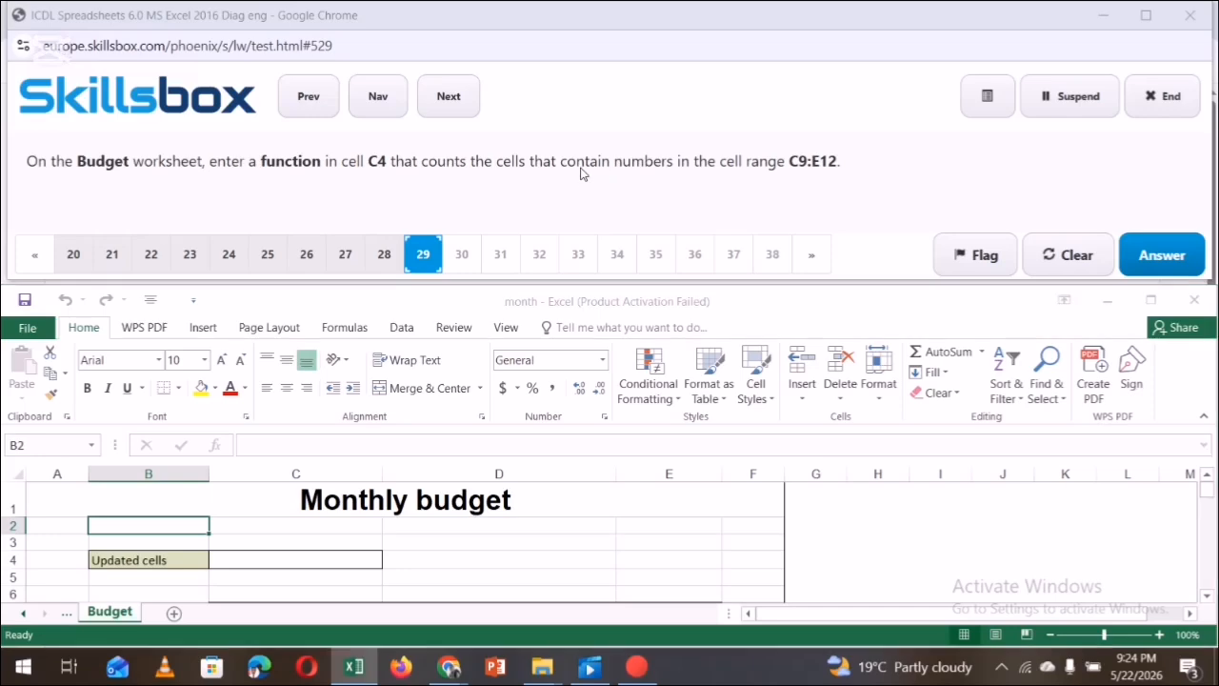
# Enter the function =COUNT(C9:E12) in cell C4 of the Budget worksheet and submit the answer to question 29
pyautogui.click(836, 218)
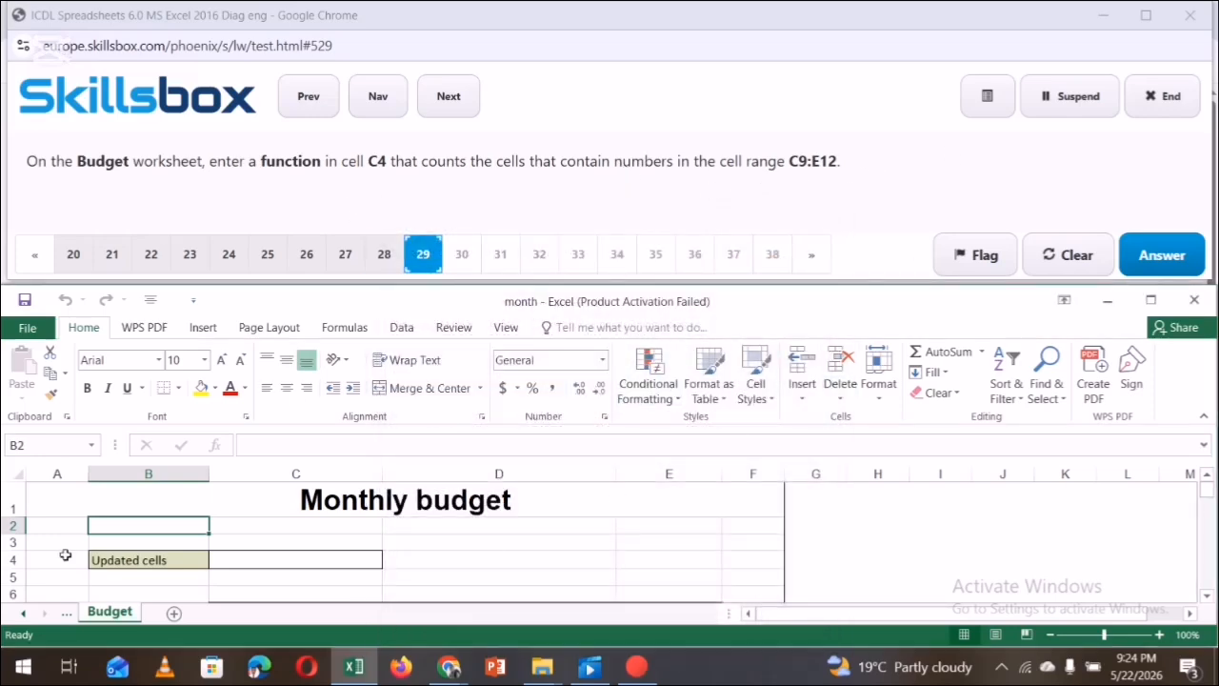
pyautogui.click(39, 445)
pyautogui.write('C4')
pyautogui.press('Return')
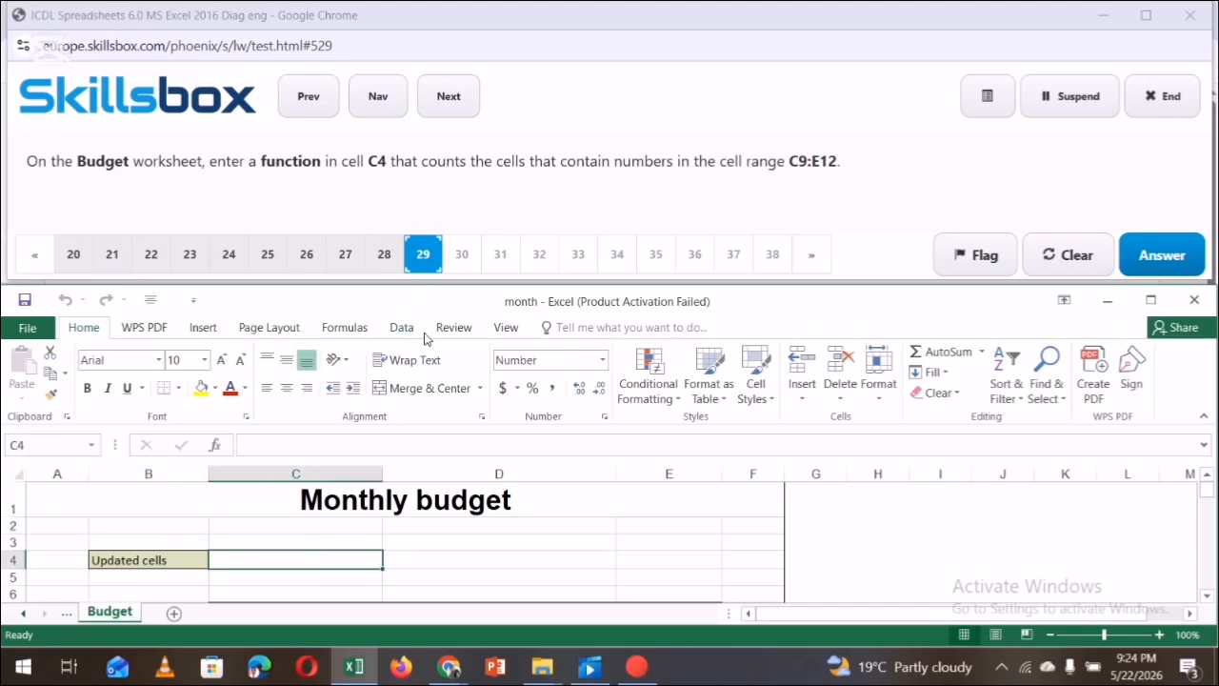
pyautogui.write('=')
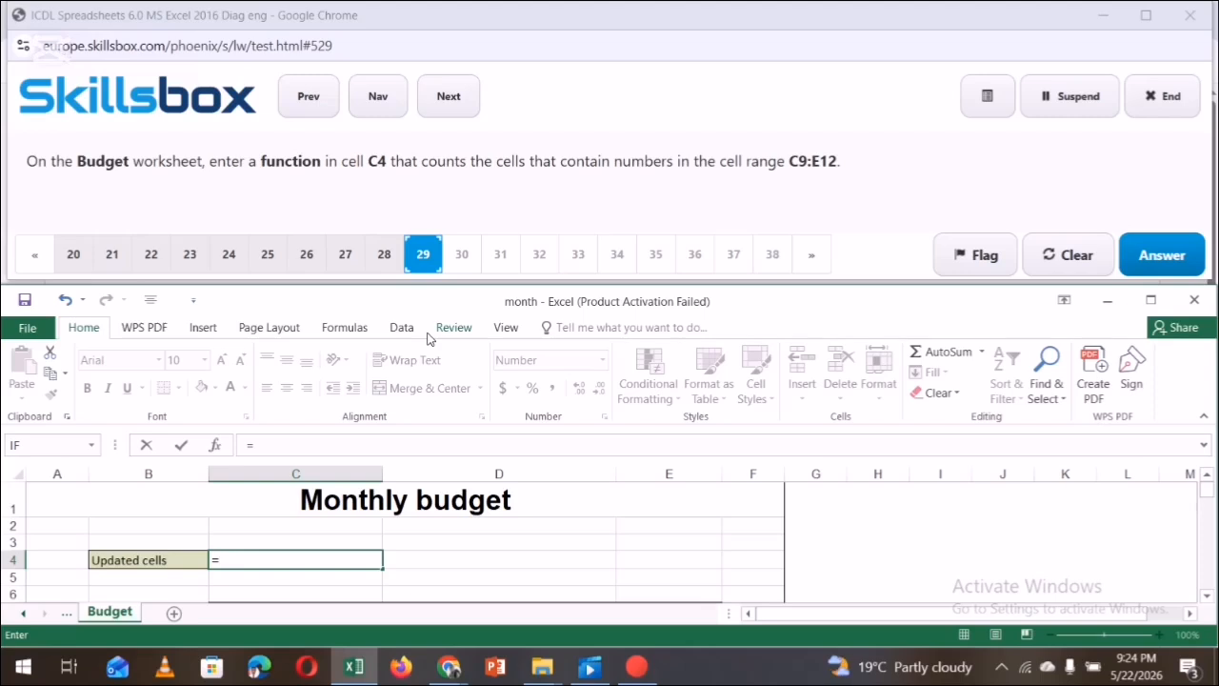
pyautogui.write('CO')
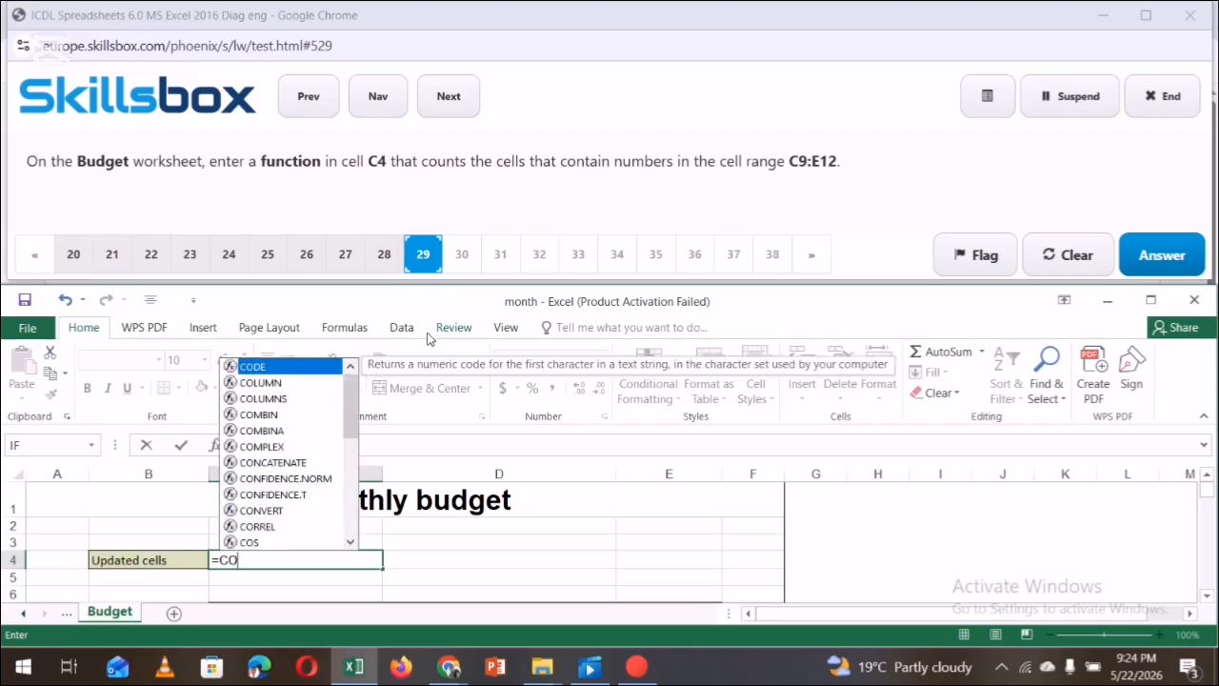
pyautogui.write('UNT')
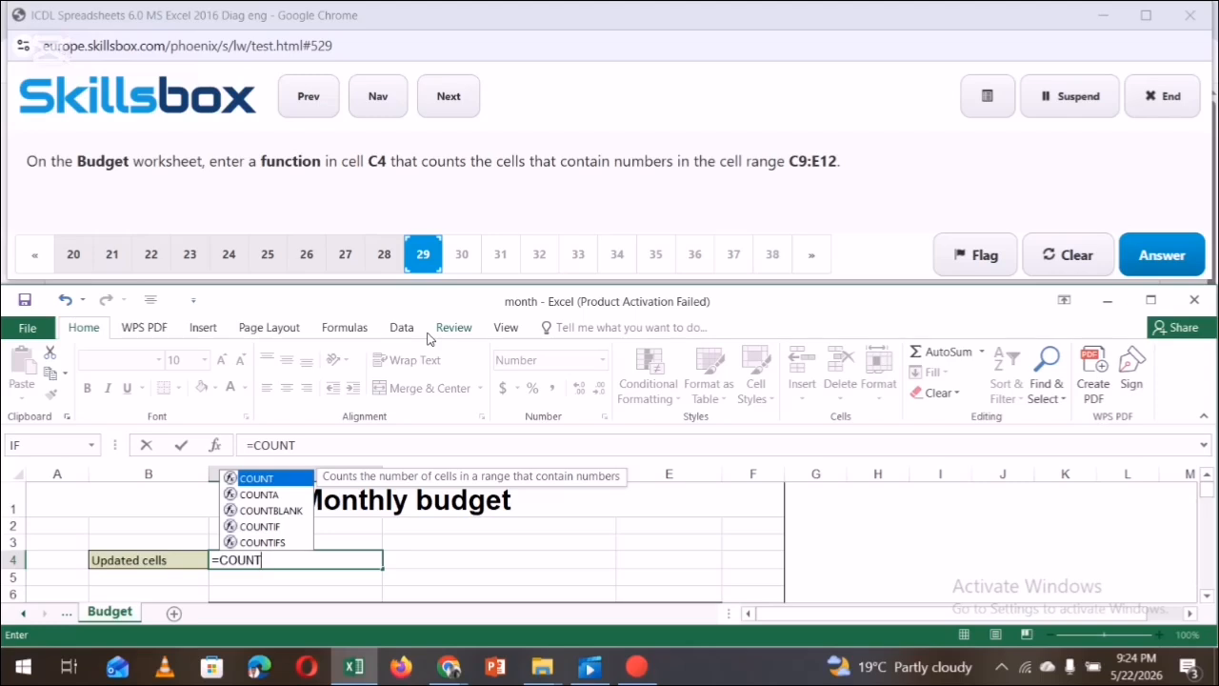
pyautogui.write('(C9')
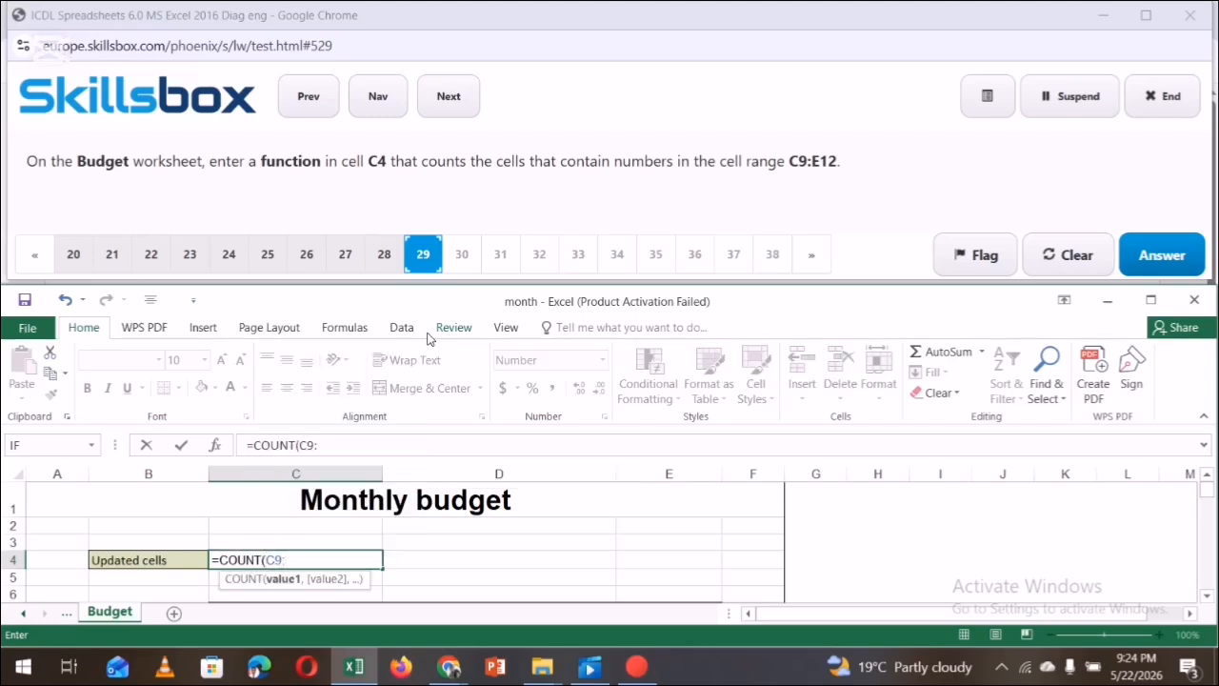
pyautogui.write(':E12')
pyautogui.press('Return')
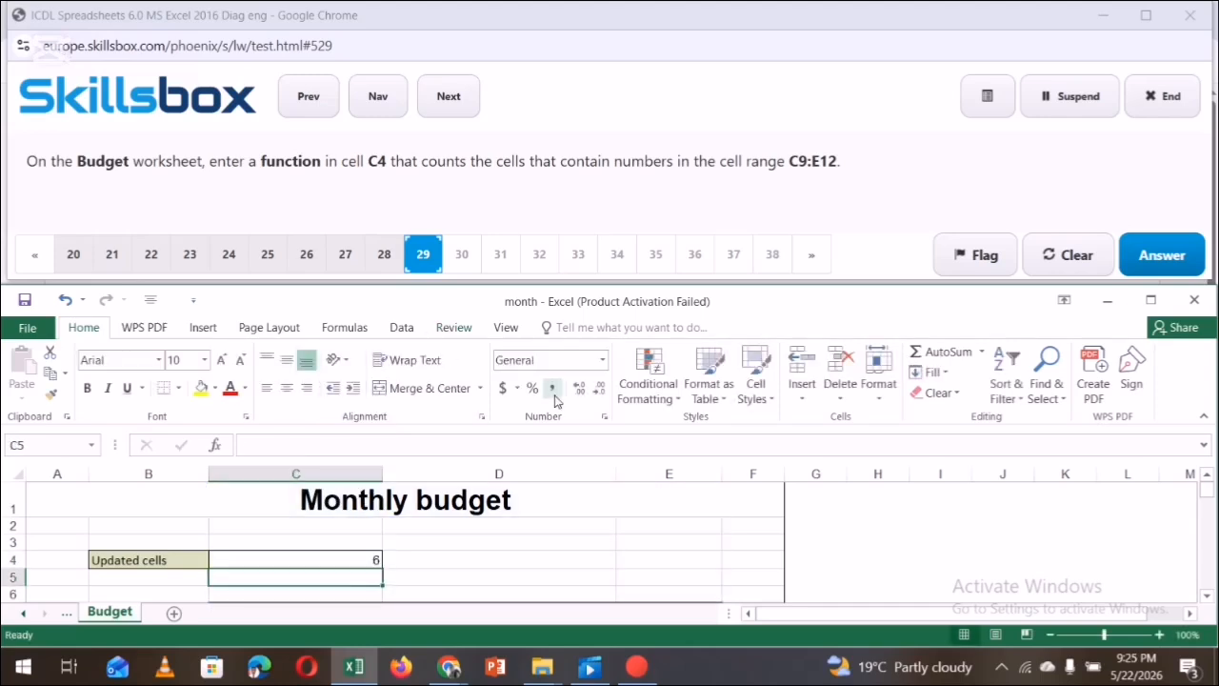
pyautogui.click(885, 571)
pyautogui.click(1162, 255)
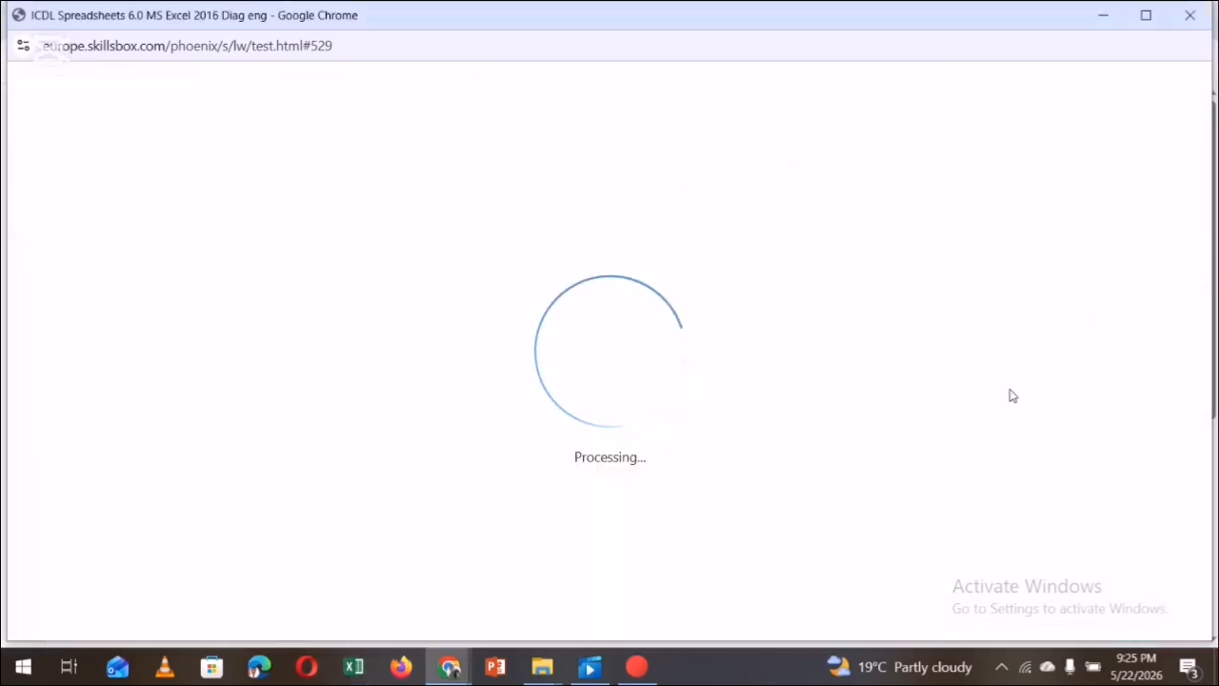
# Enter the formula =D9-C9 in cell E9 of the Budget worksheet and submit the answer to question 30
pyautogui.moveTo(639, 665)
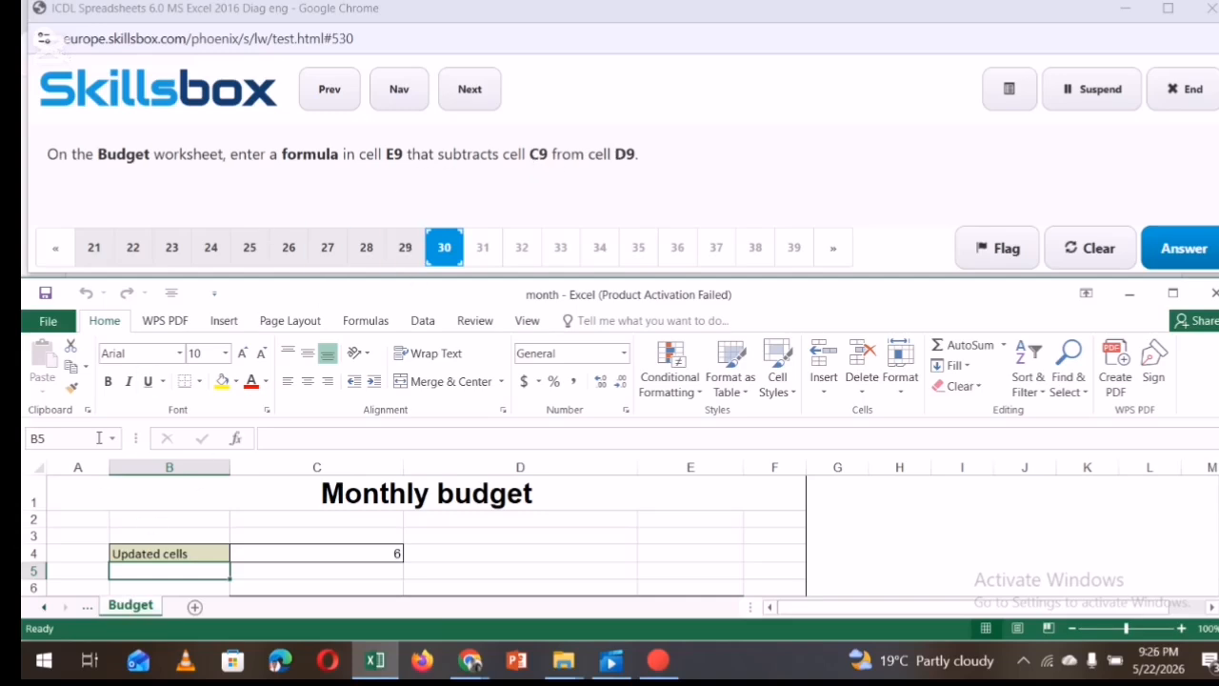
pyautogui.click(70, 441)
pyautogui.press('BackSpace')
pyautogui.press('Return')
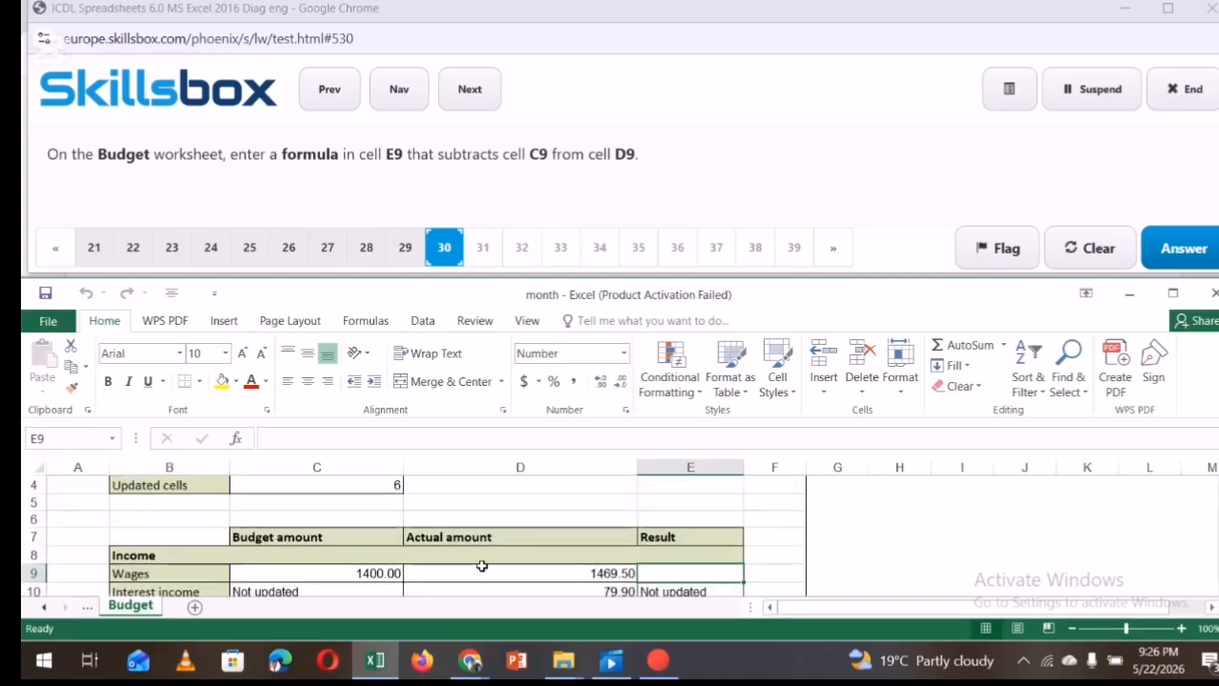
pyautogui.write('=')
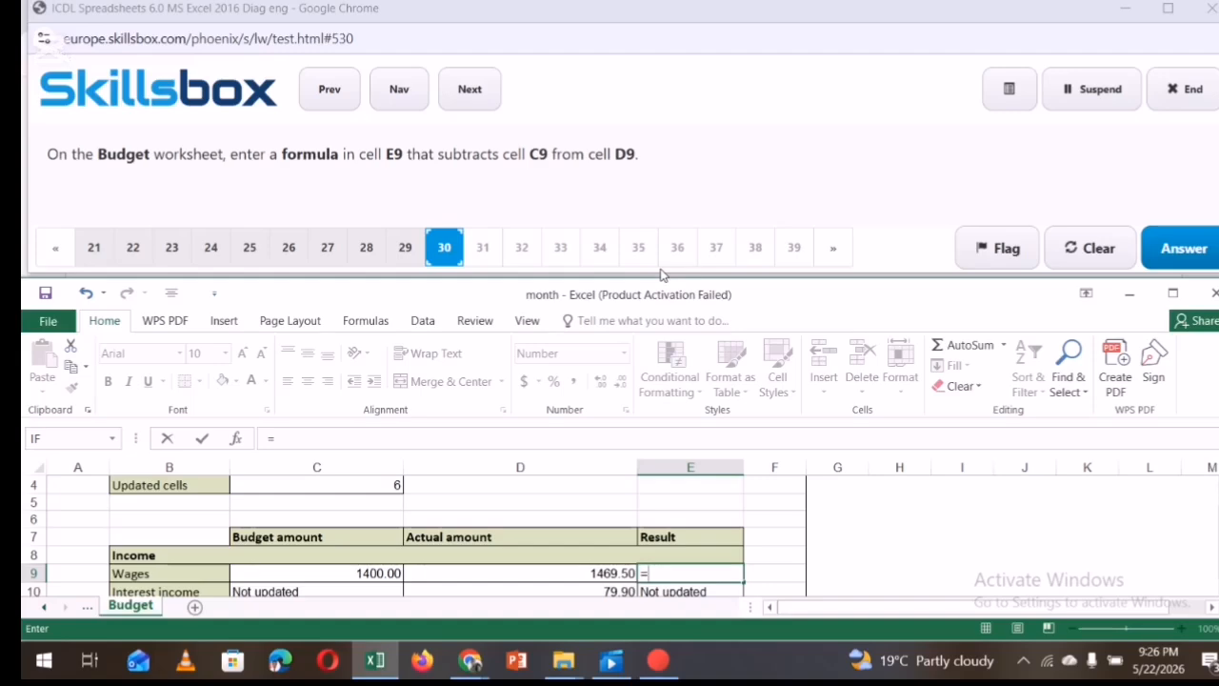
pyautogui.write('D9')
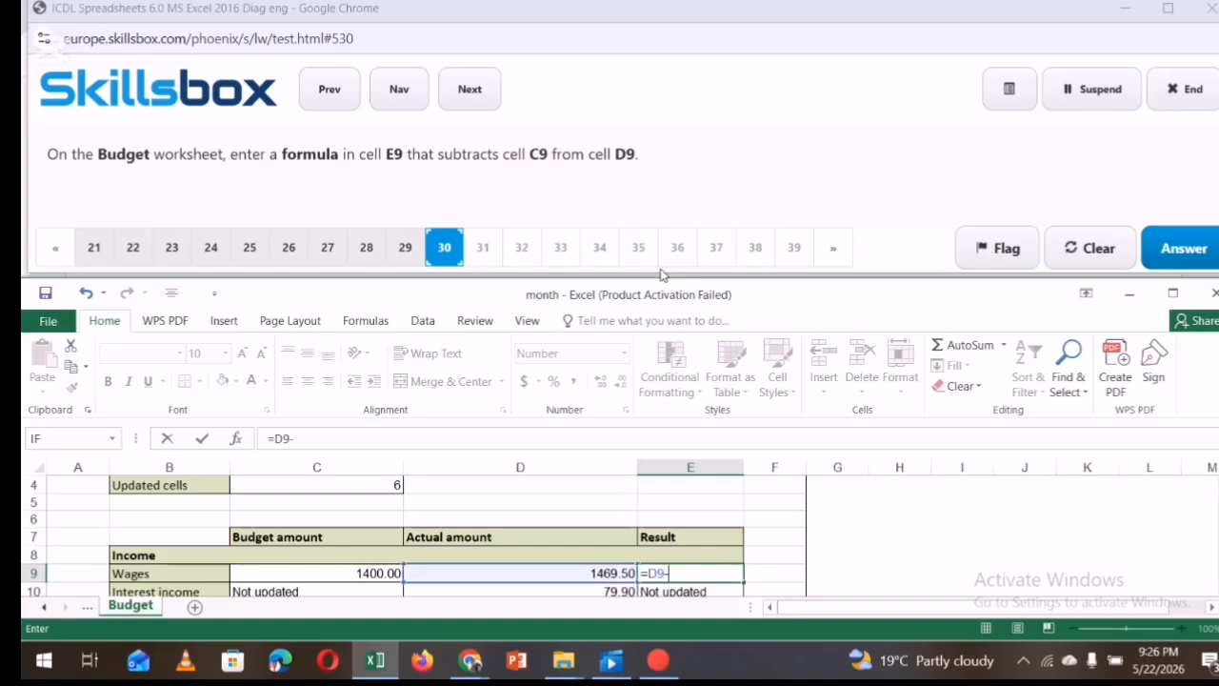
pyautogui.write('-C9')
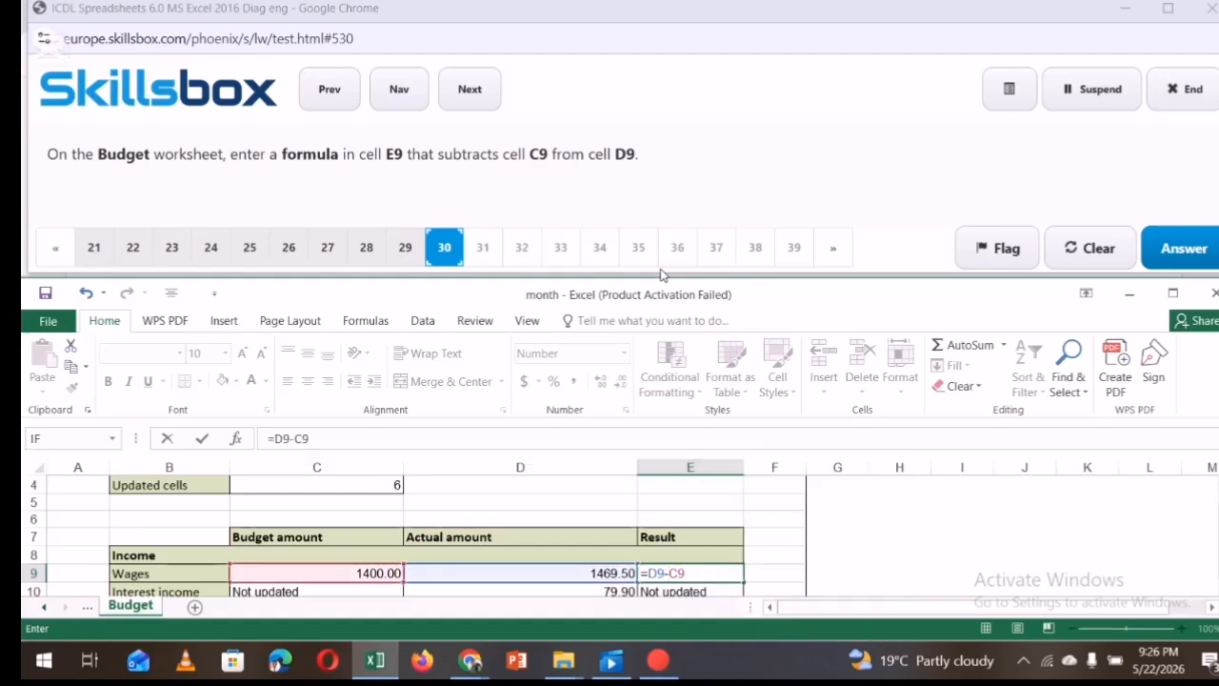
pyautogui.click(895, 558)
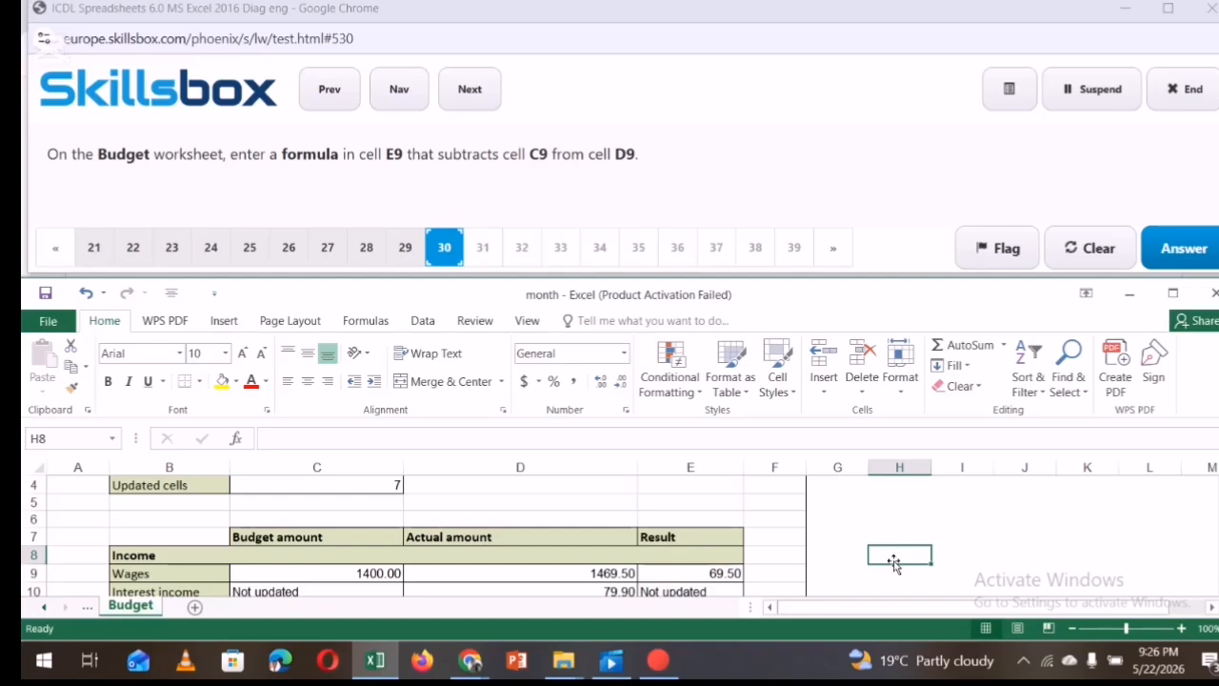
pyautogui.click(1181, 250)
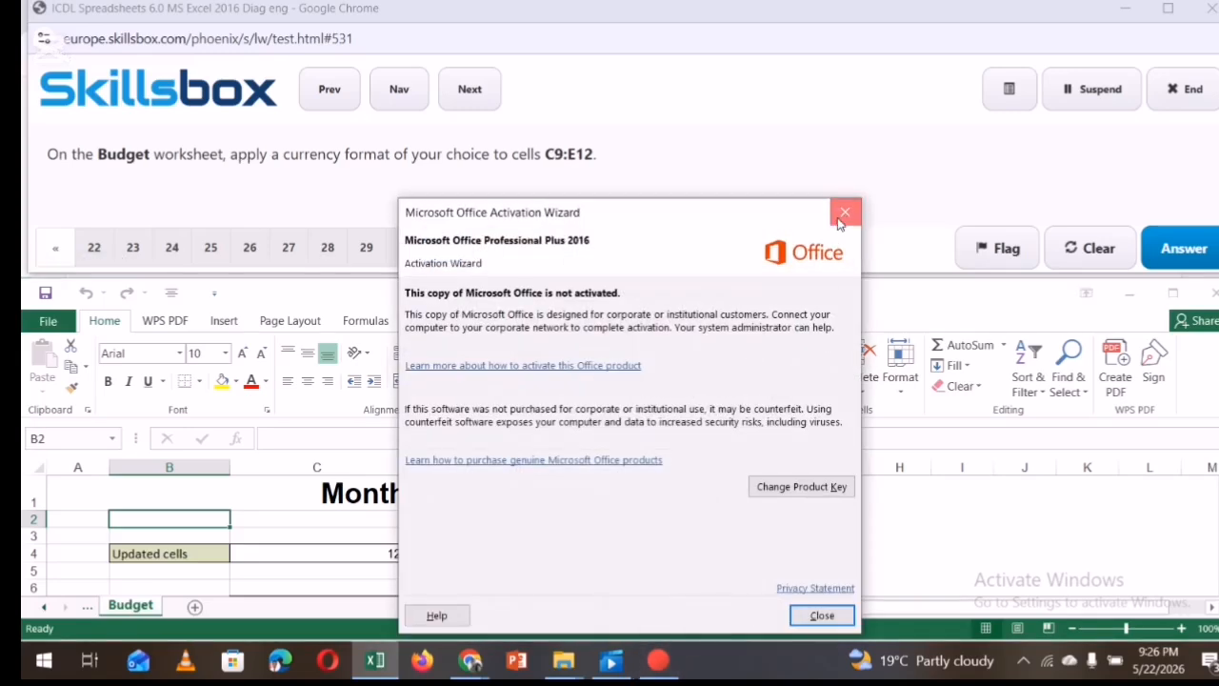
# Dismiss the Office activation wizard, apply the Accounting format with the $ symbol to cells C9:E12, and submit the answer to question 31
pyautogui.click(839, 226)
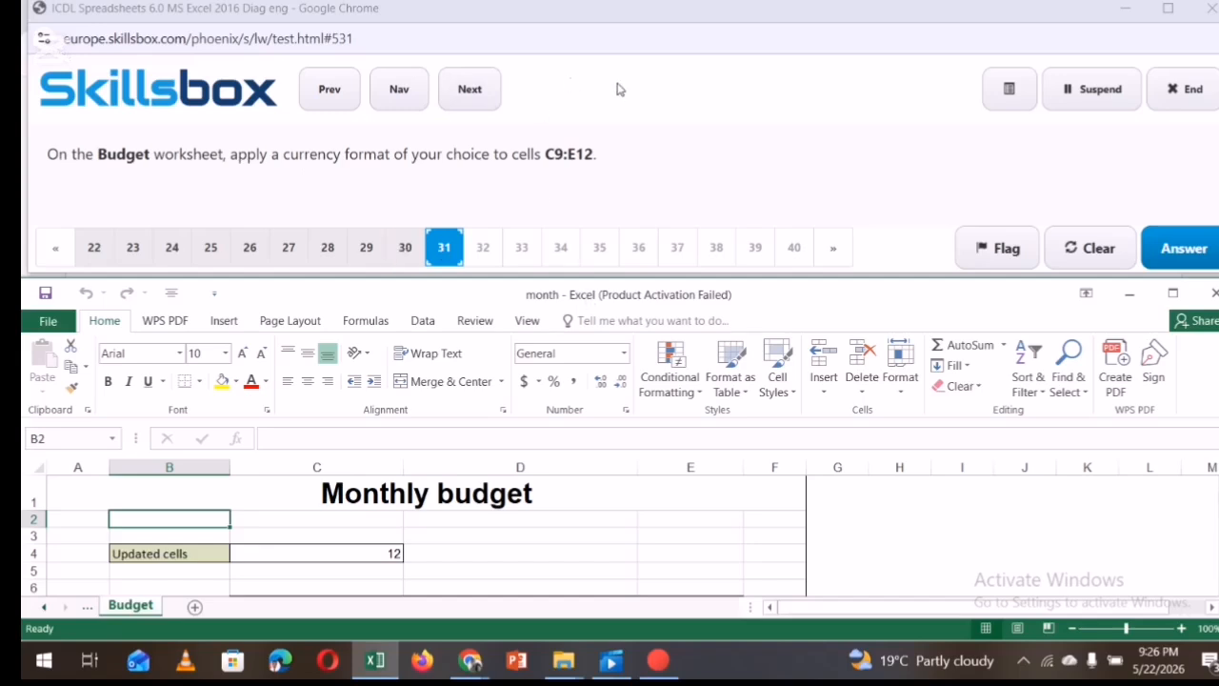
pyautogui.click(74, 438)
pyautogui.press('BackSpace')
pyautogui.press('Return')
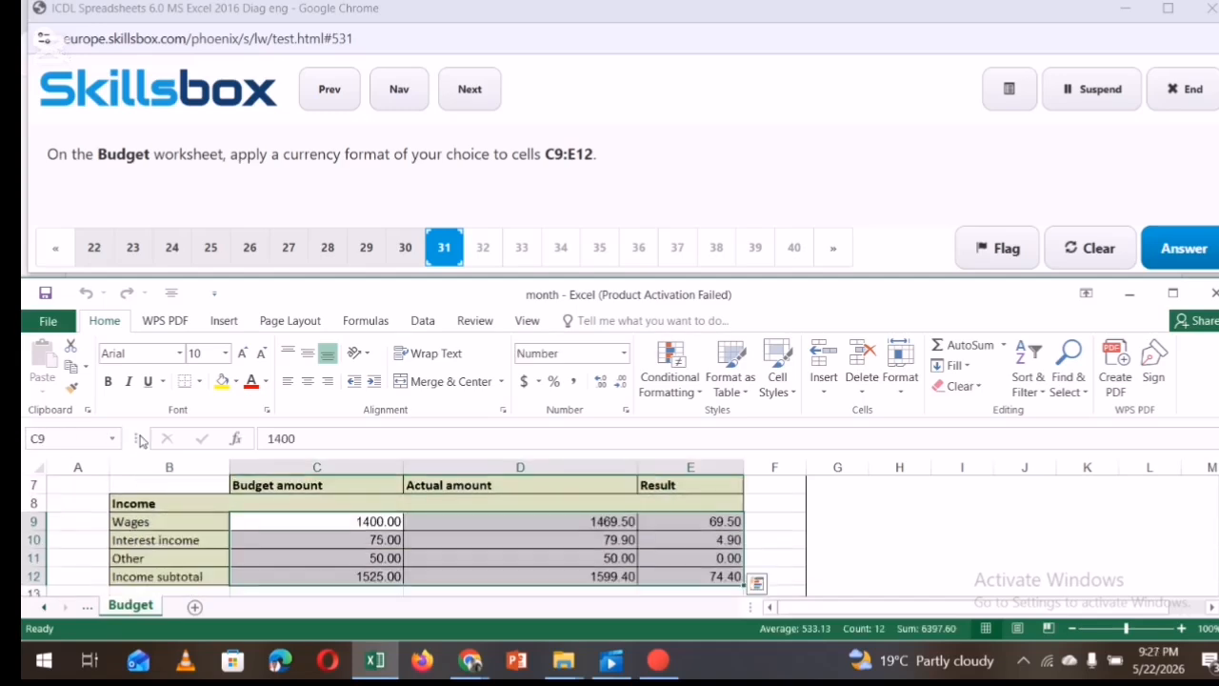
pyautogui.click(524, 381)
pyautogui.click(626, 355)
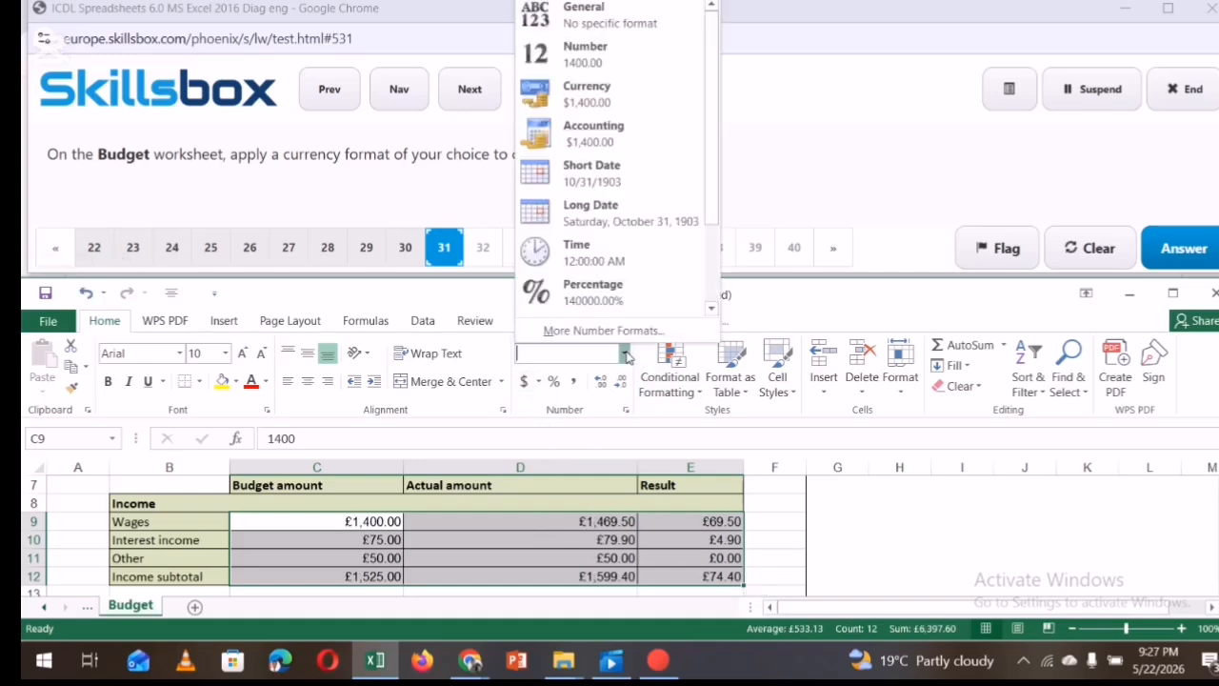
pyautogui.click(585, 133)
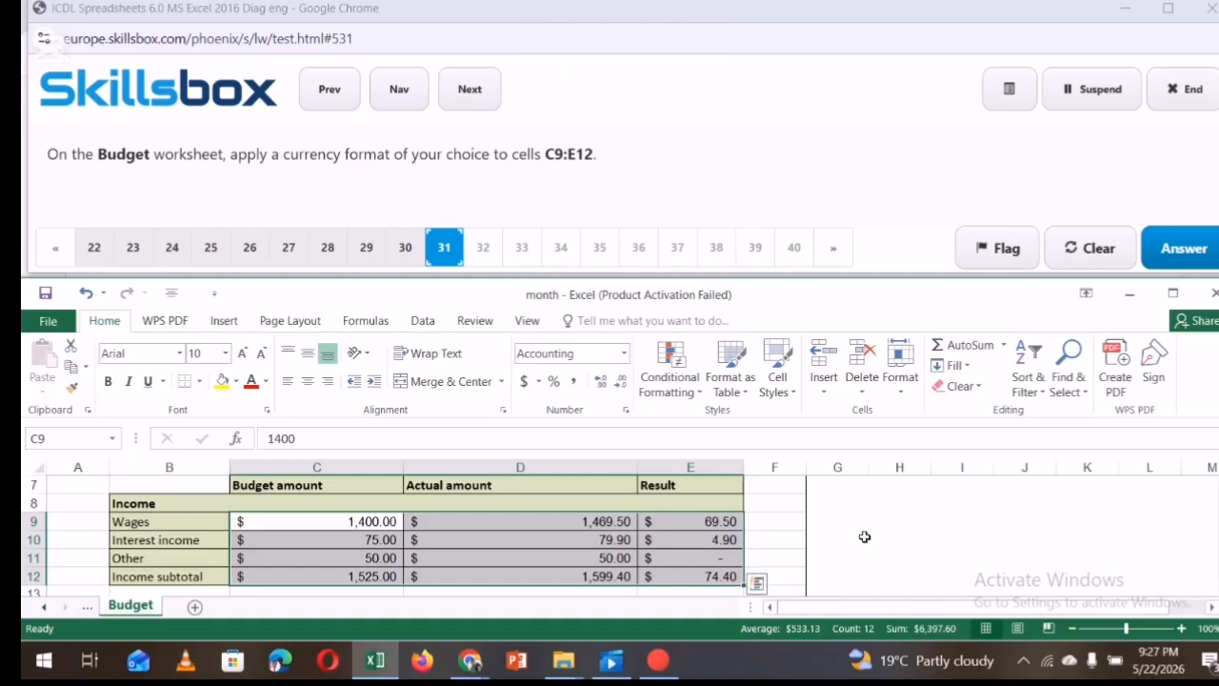
pyautogui.click(863, 539)
pyautogui.click(1178, 247)
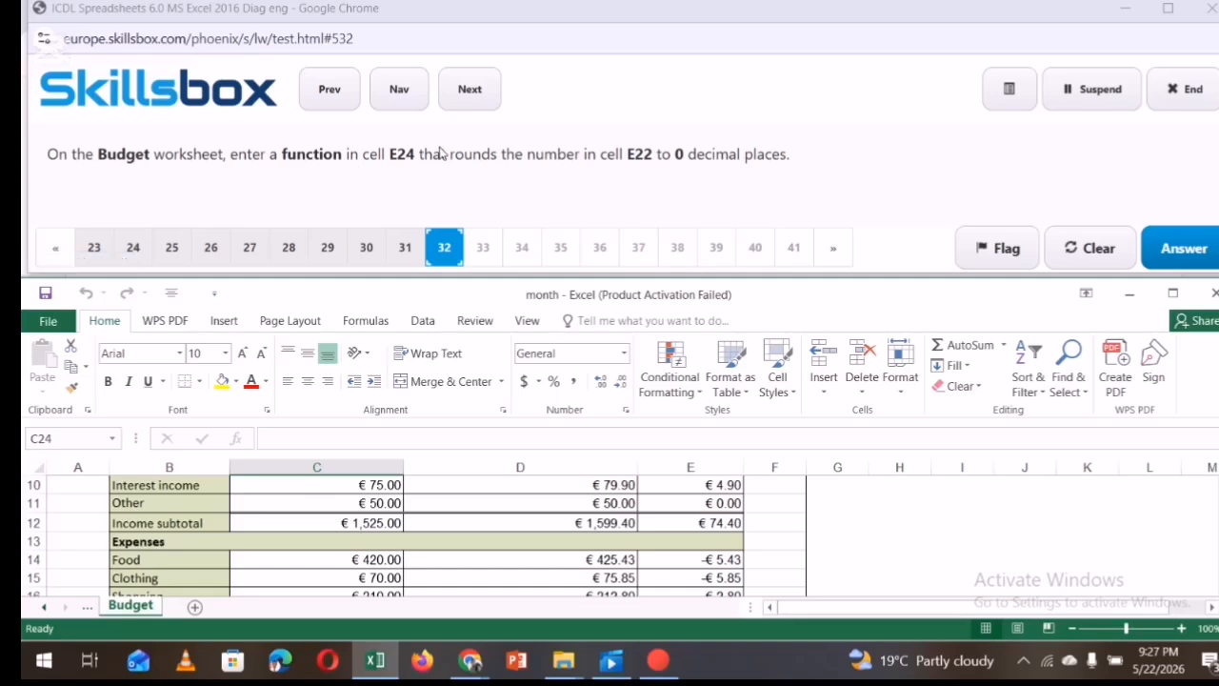
# Try to enter the function =ROUND(E22.0) in cell E24 of the Budget worksheet
pyautogui.click(77, 440)
pyautogui.write('E')
pyautogui.press('Return')
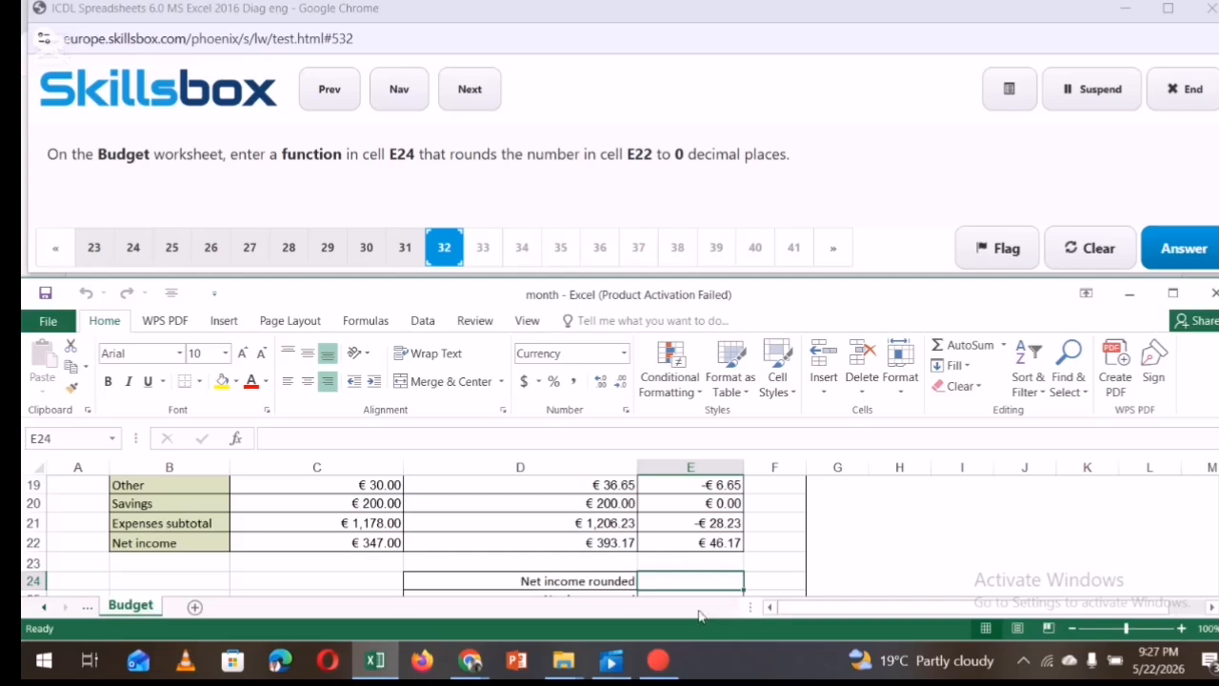
pyautogui.write('=')
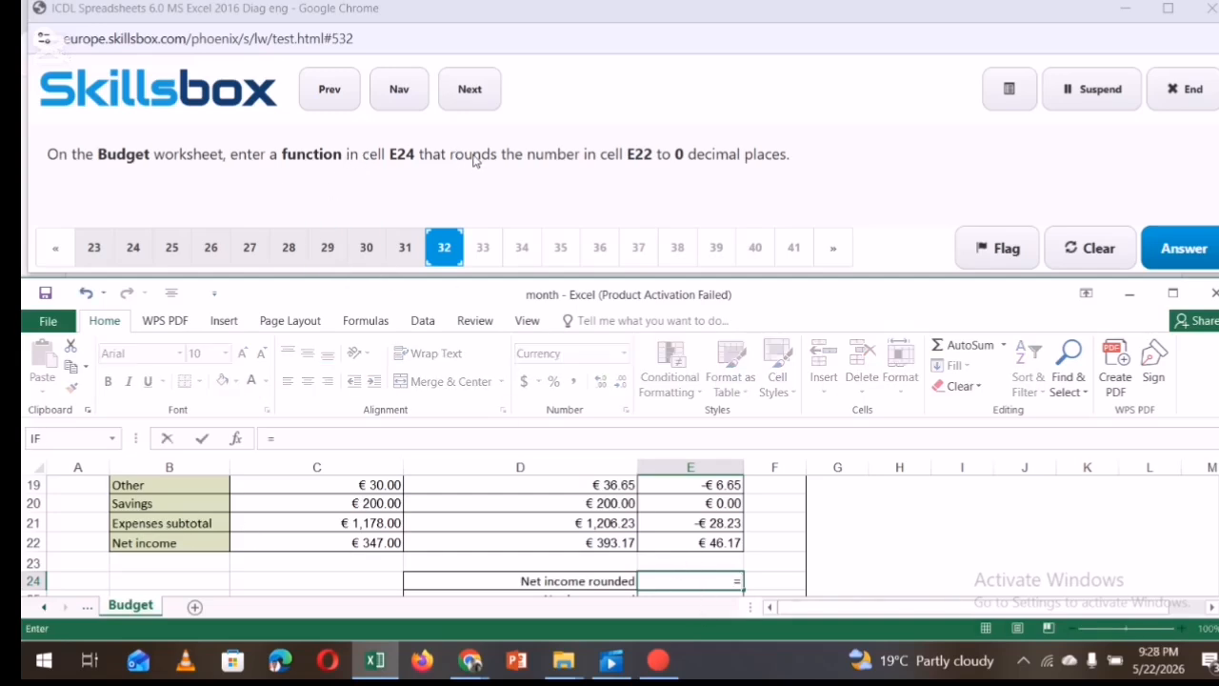
pyautogui.write('ROUND')
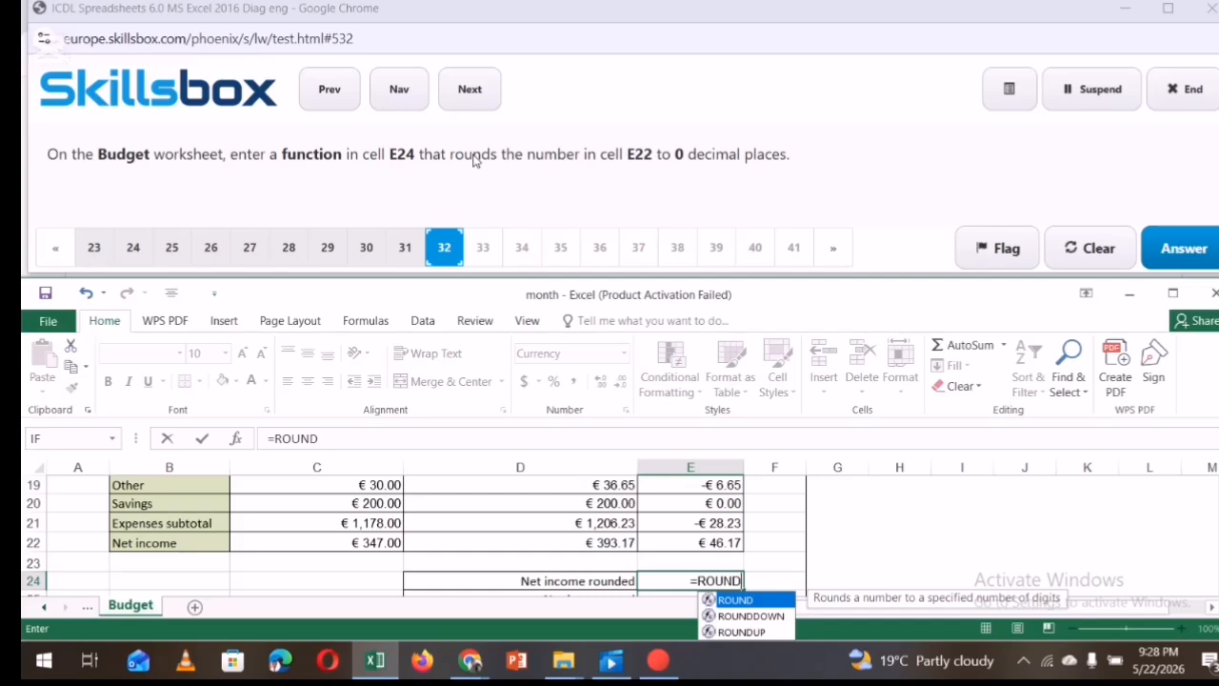
pyautogui.write('(')
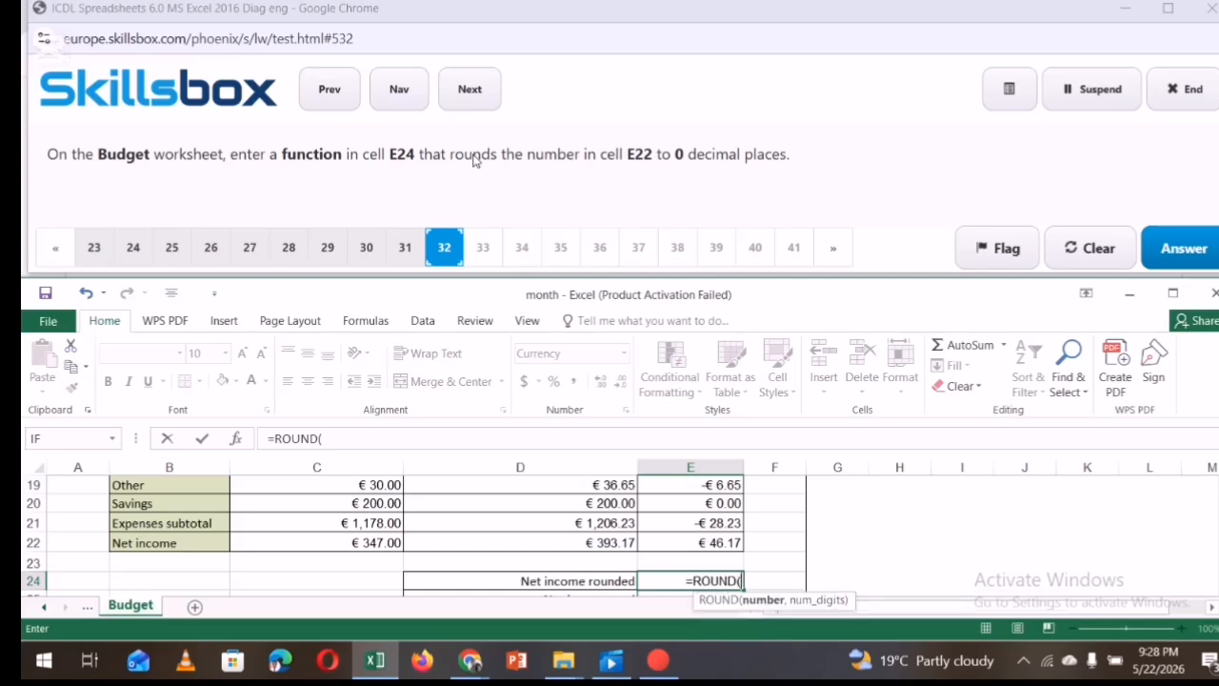
pyautogui.write('E')
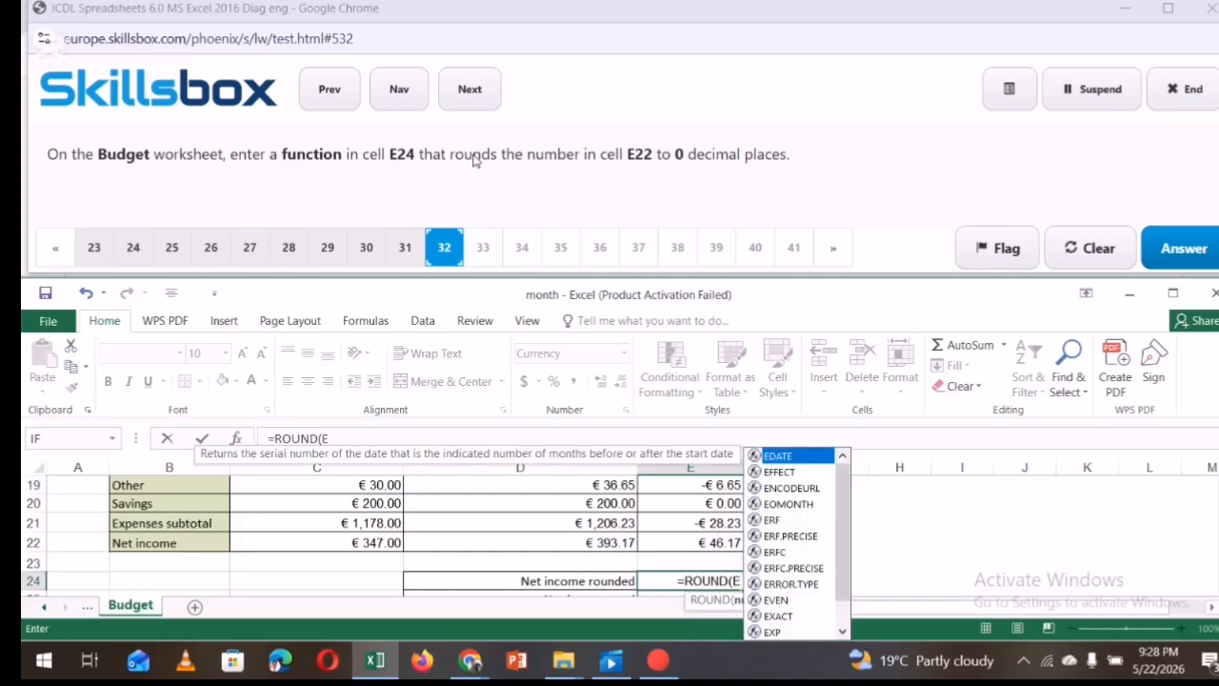
pyautogui.write('22')
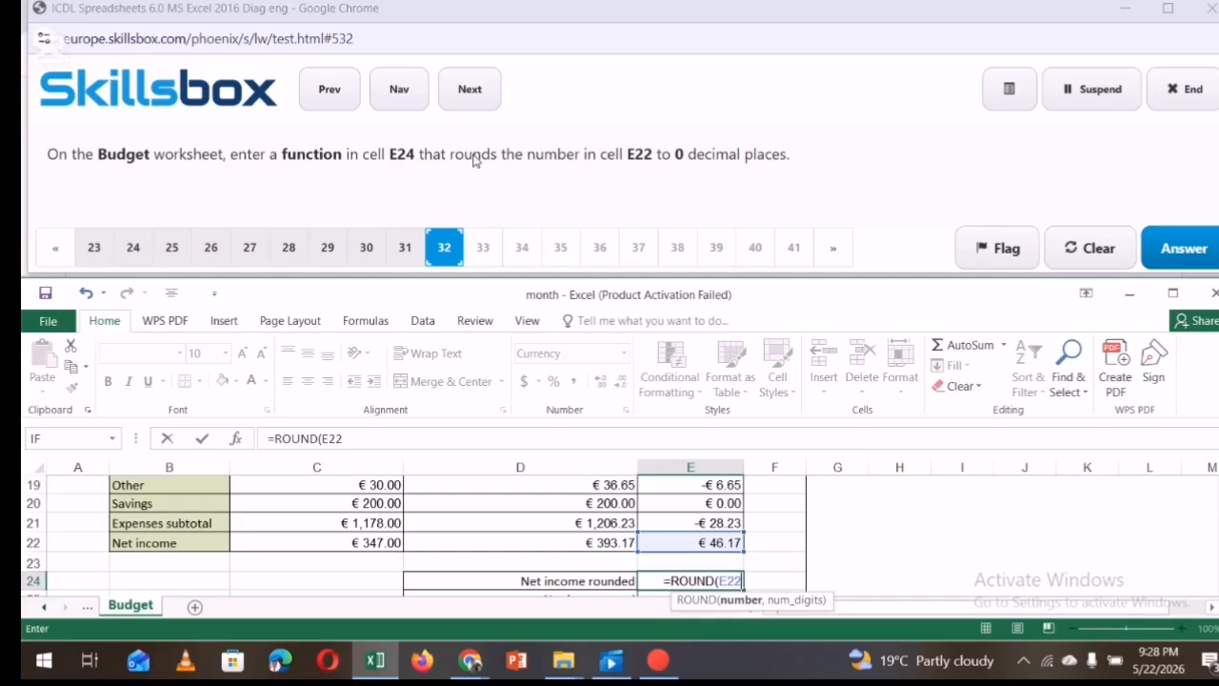
pyautogui.write('.0')
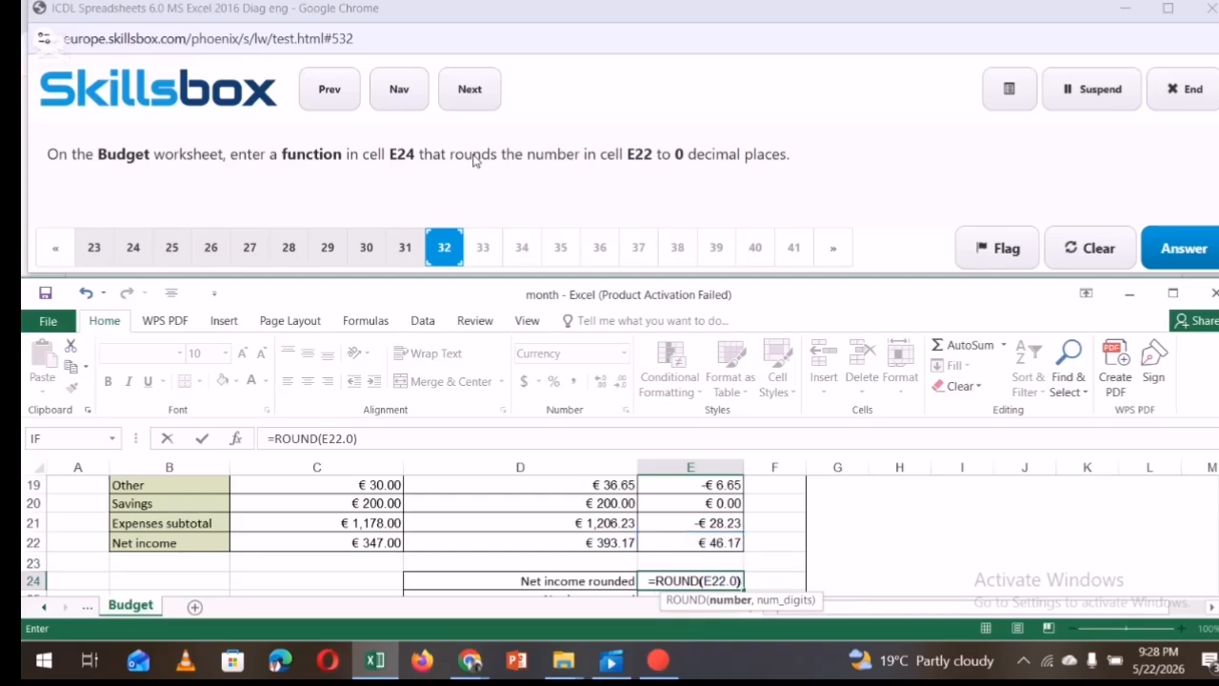
pyautogui.write(')')
pyautogui.press('Return')
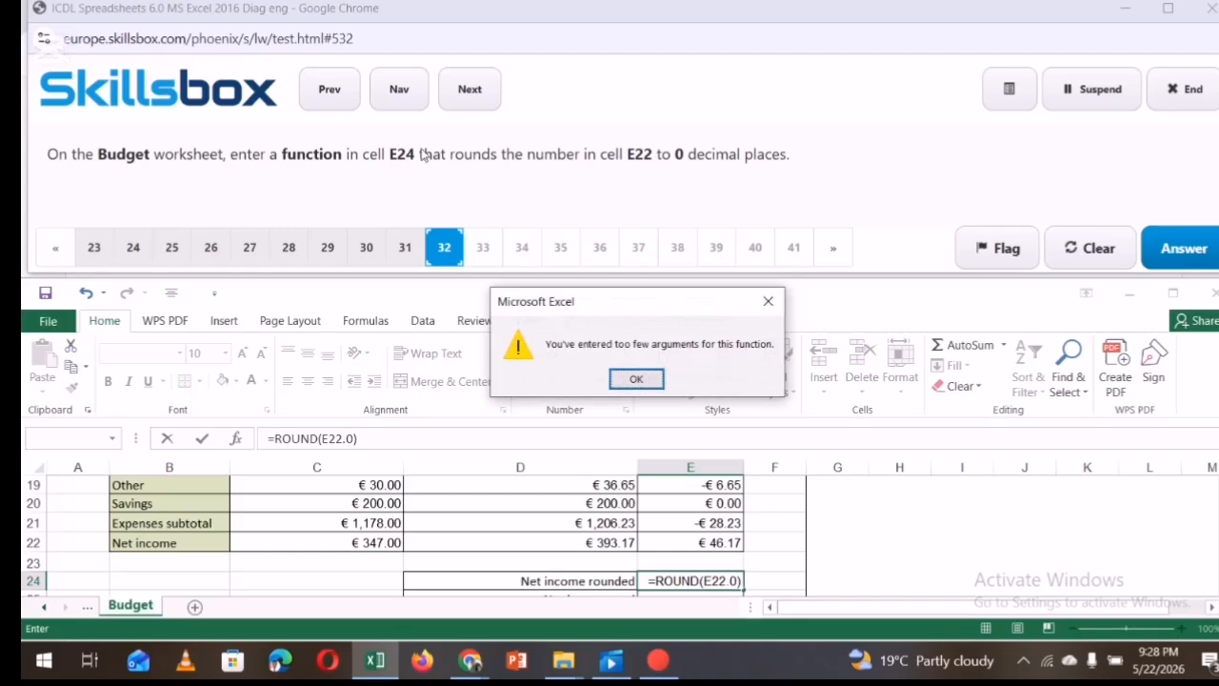
# Dismiss the error message, correct the function in cell E24 to =ROUND(E22,0), and submit the answer to question 32
pyautogui.moveTo(656, 671)
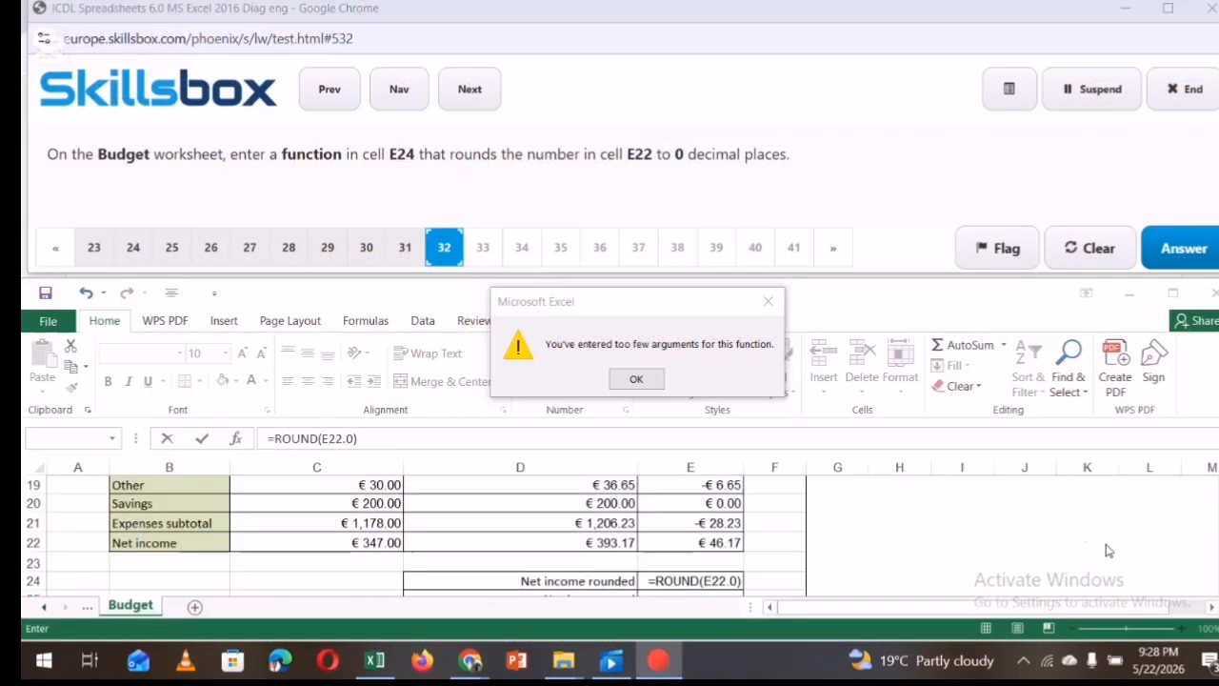
pyautogui.press('Return')
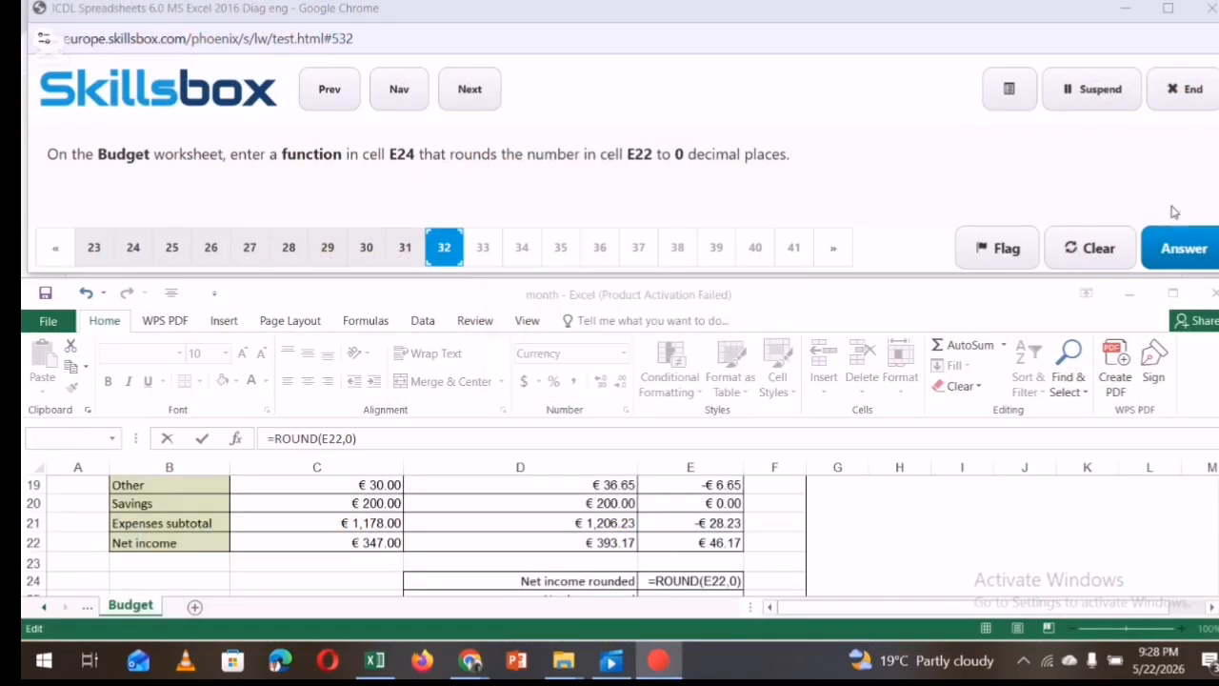
pyautogui.click(882, 539)
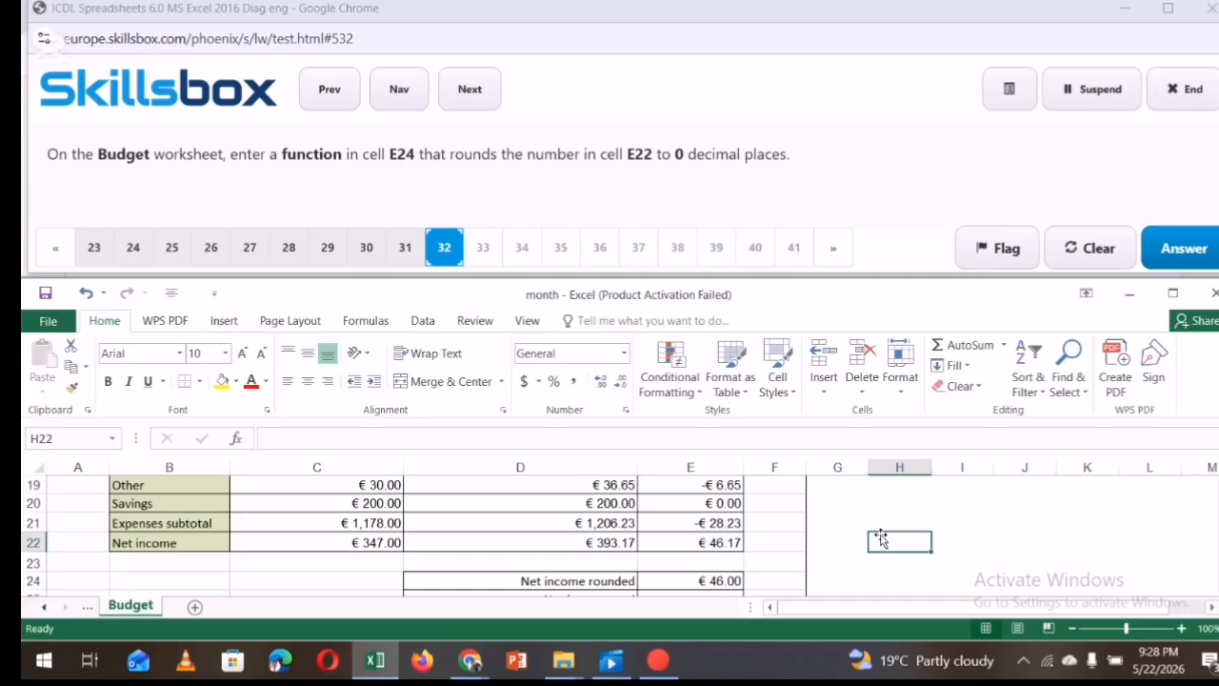
pyautogui.click(1181, 247)
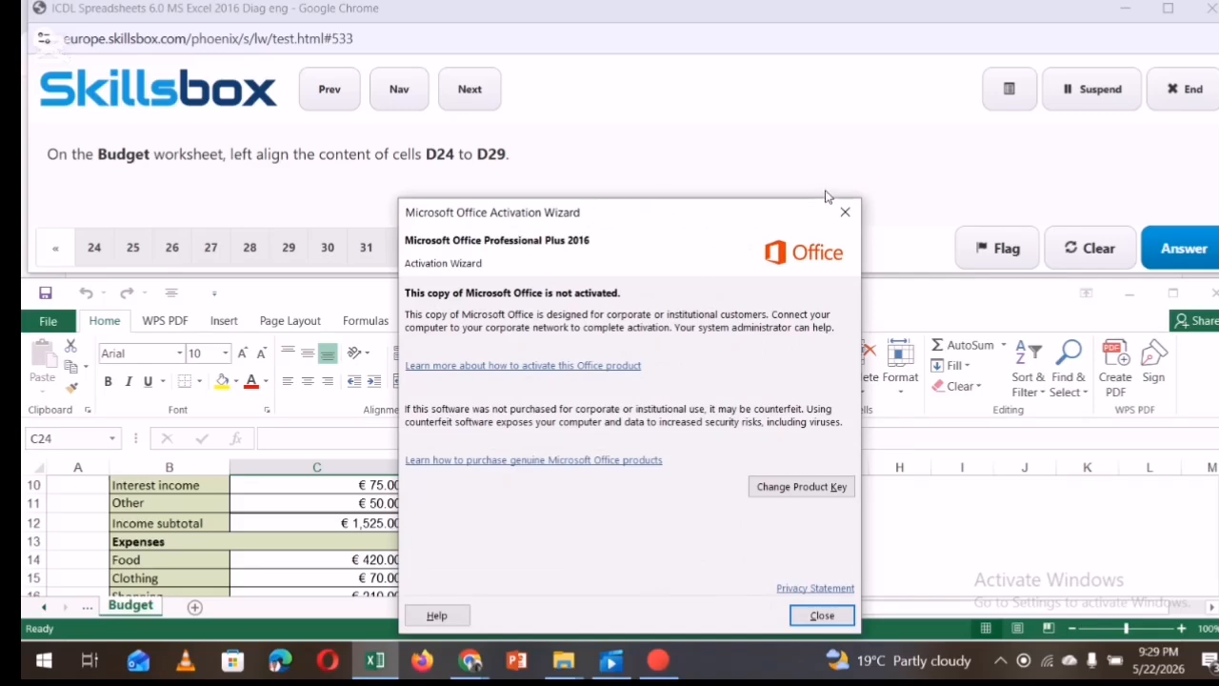
# Dismiss the Office activation wizard, left align cells D24:D29 on the Budget worksheet, and submit the answer to question 33
pyautogui.click(845, 211)
pyautogui.click(71, 440)
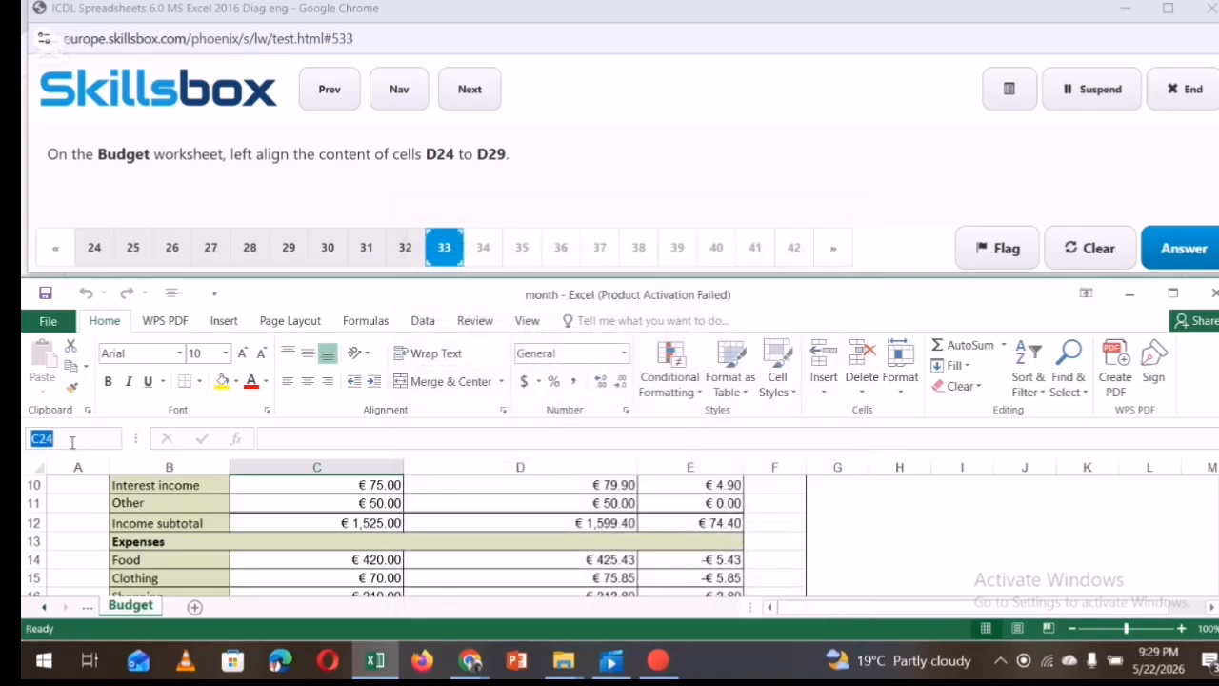
pyautogui.press('BackSpace')
pyautogui.press('Return')
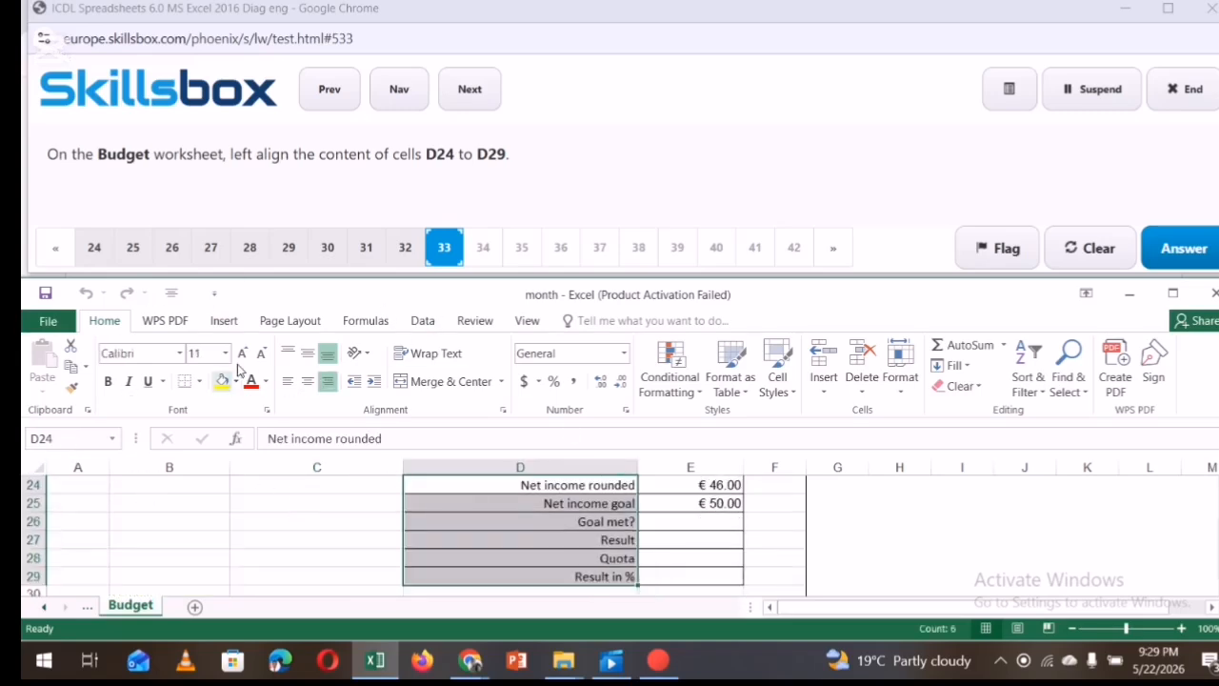
pyautogui.click(288, 381)
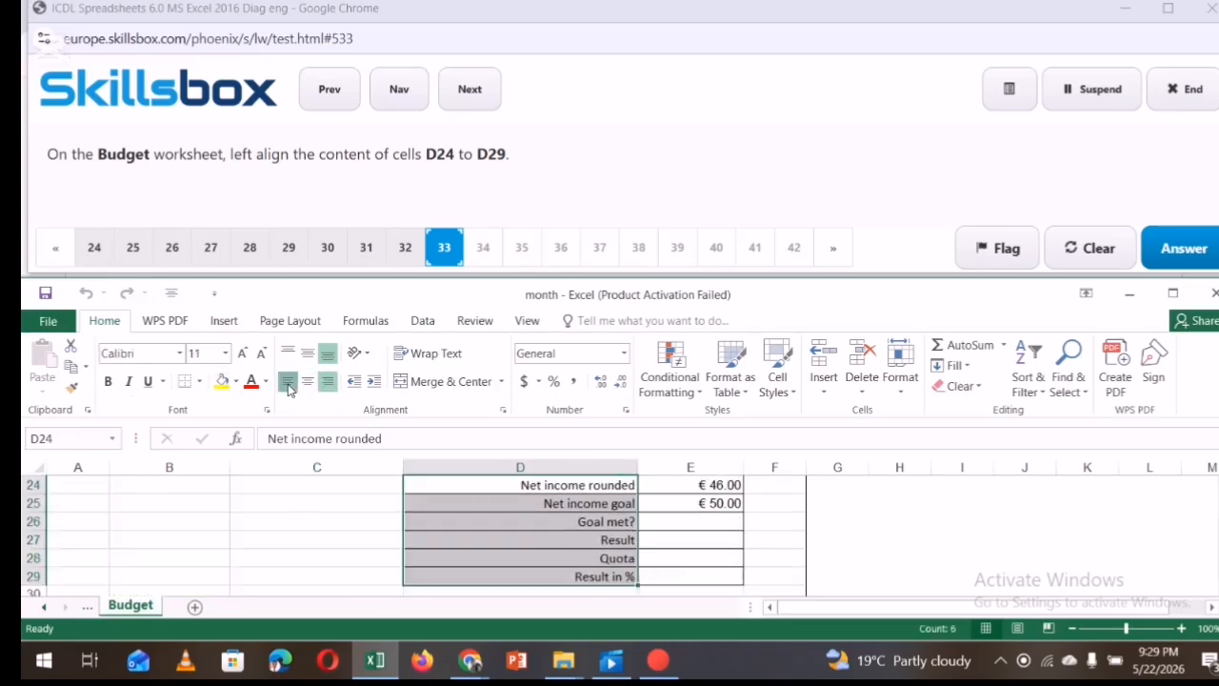
pyautogui.click(947, 522)
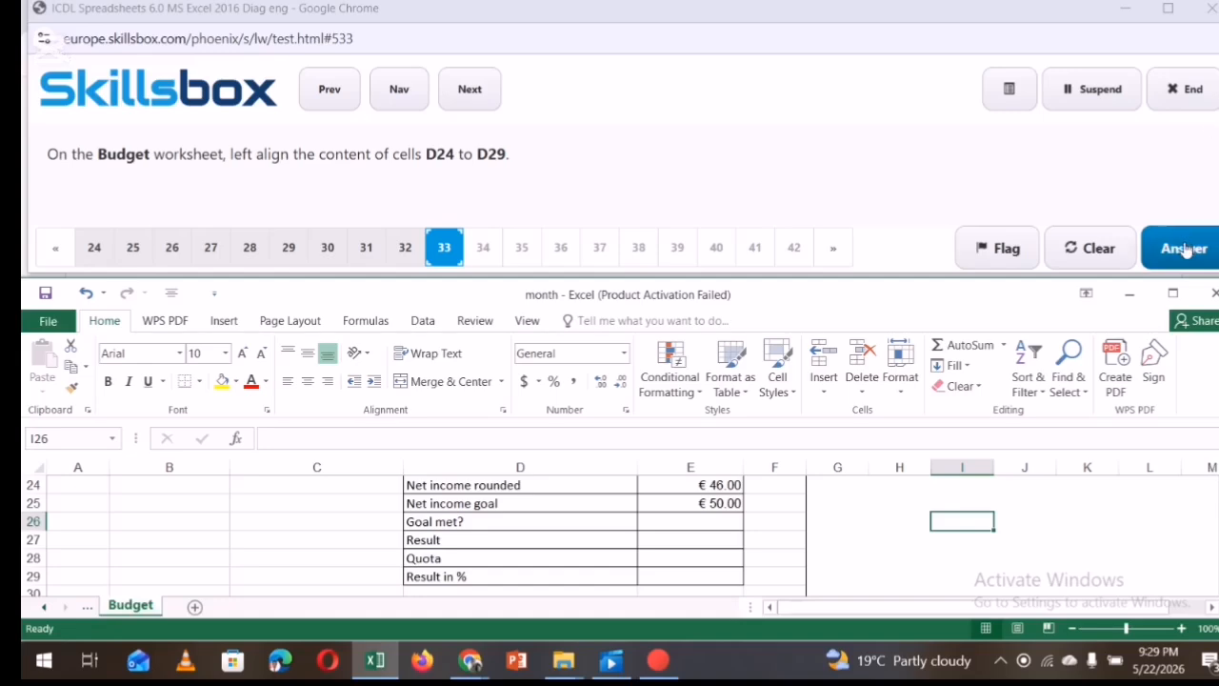
pyautogui.click(1184, 248)
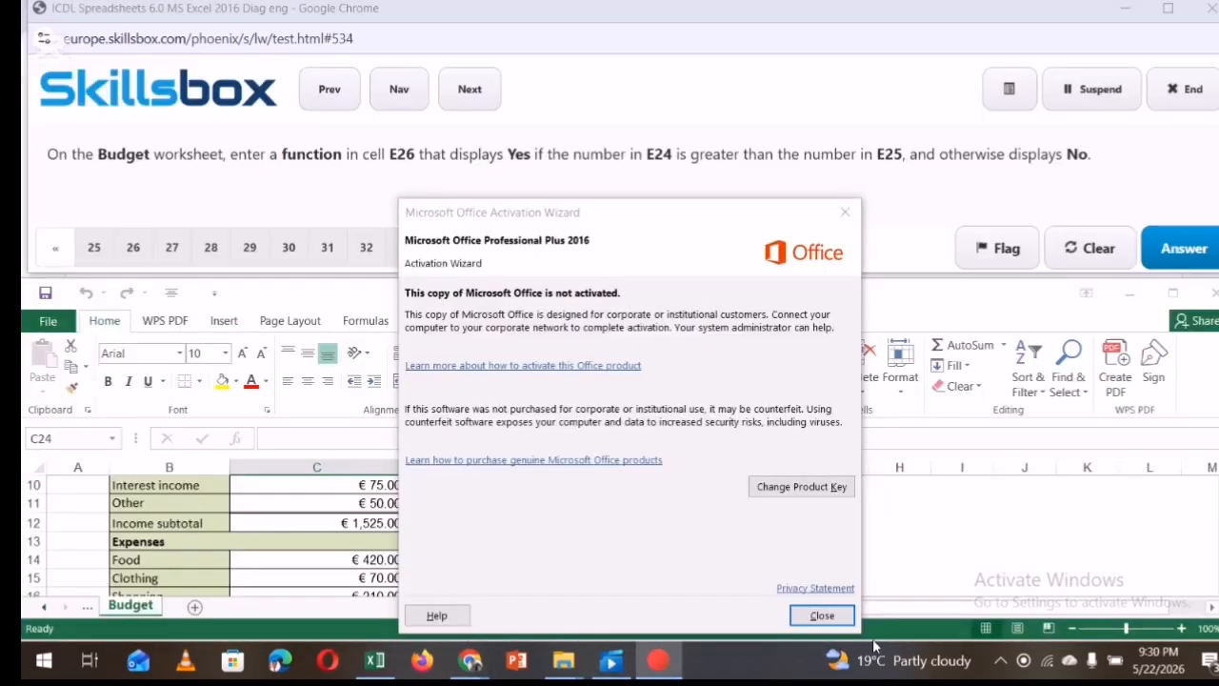
# Dismiss the Office activation wizard and insert an IF function in cell E26 of the Budget worksheet
pyautogui.click(823, 613)
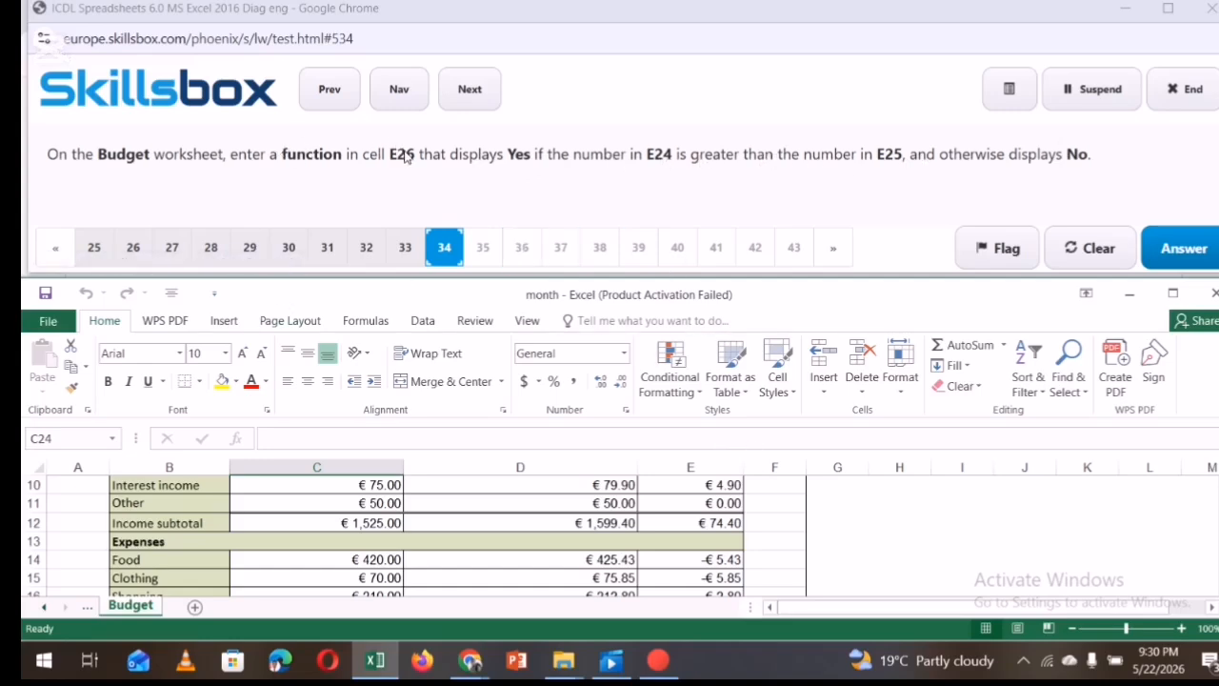
pyautogui.click(80, 439)
pyautogui.write('E26')
pyautogui.press('Return')
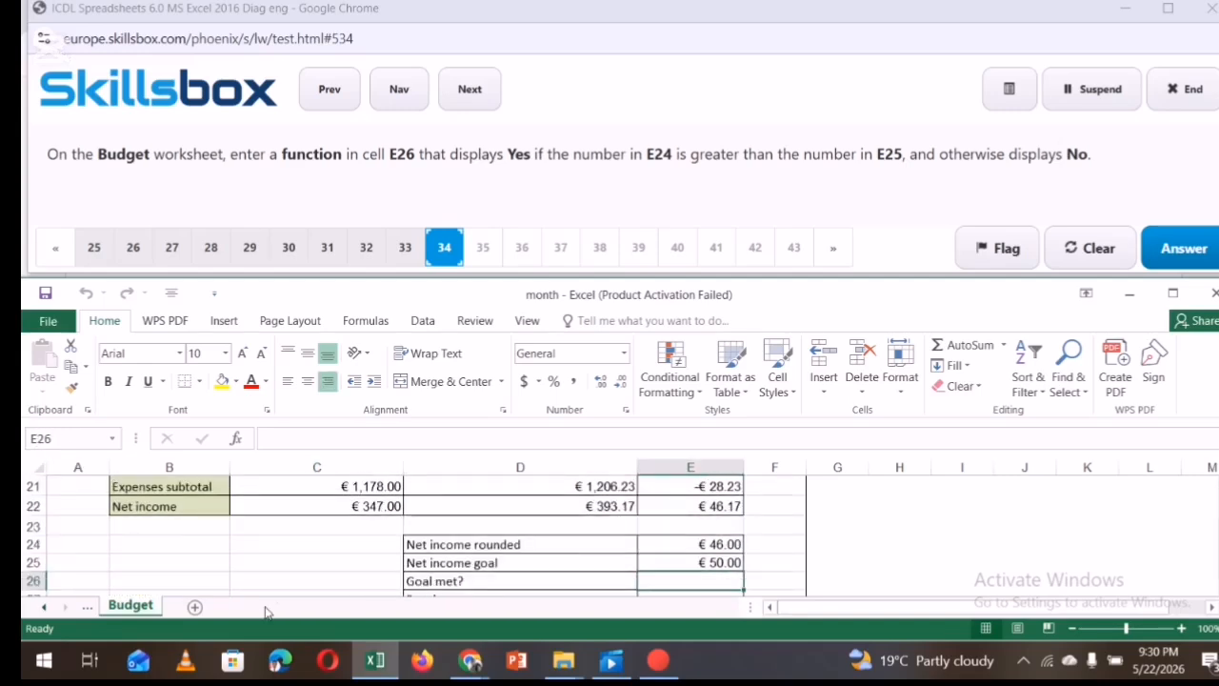
pyautogui.write('=')
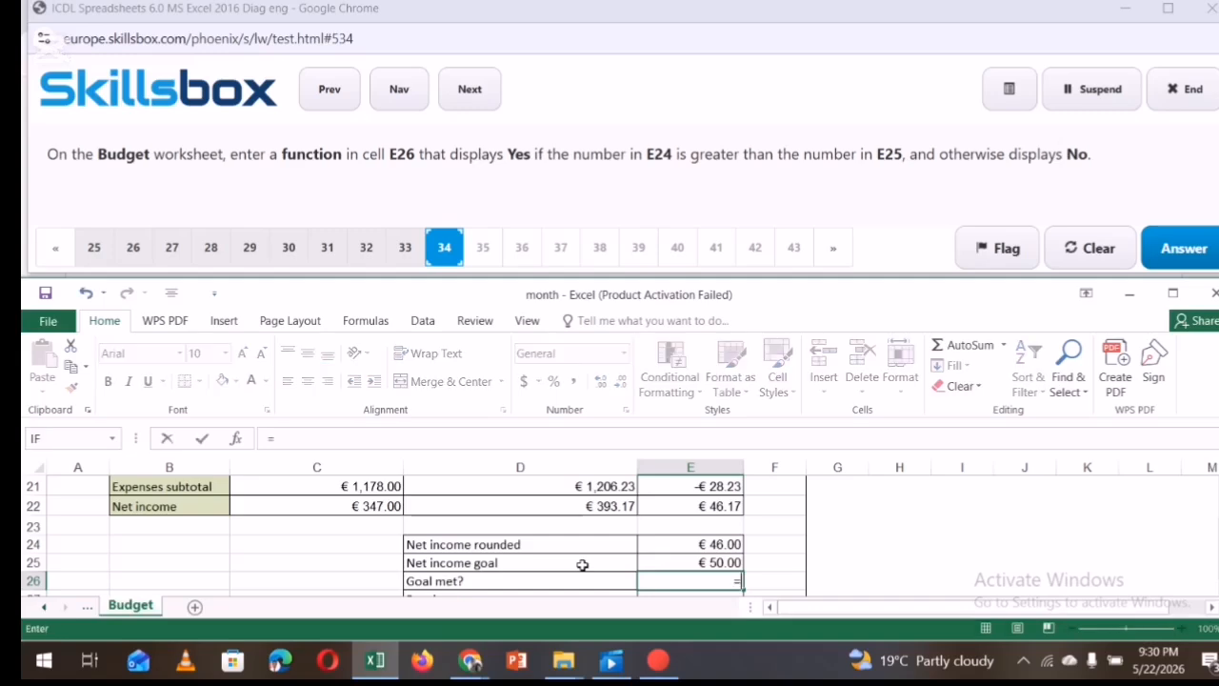
pyautogui.click(364, 320)
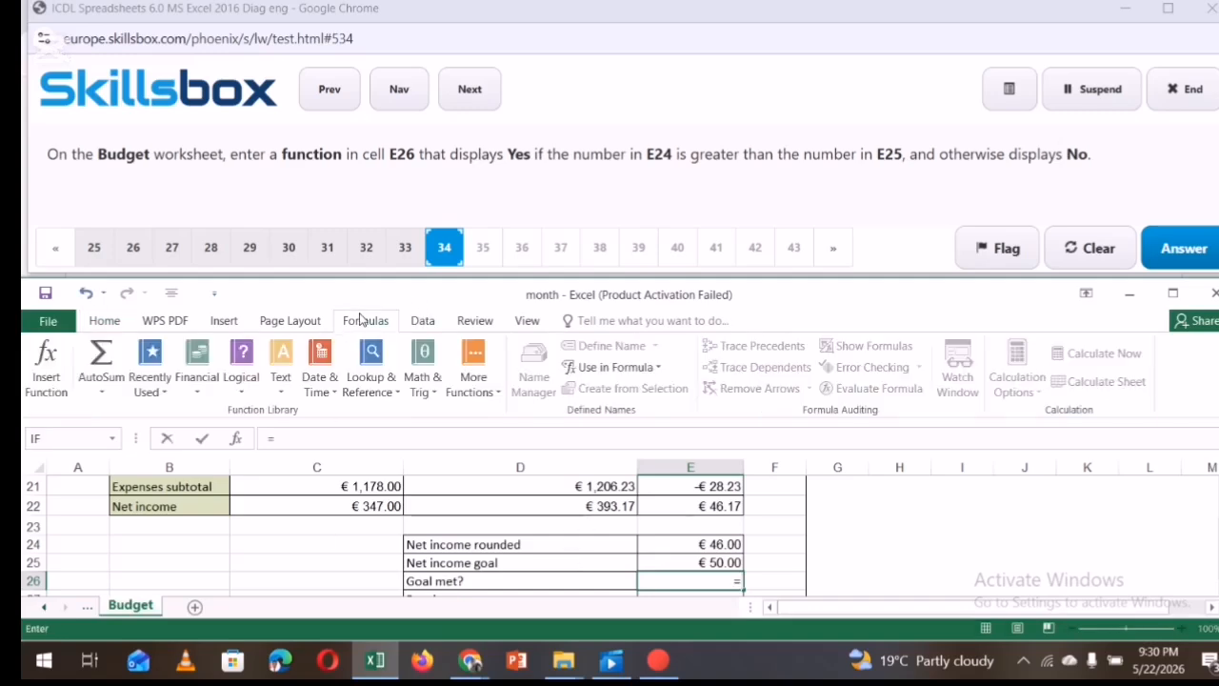
pyautogui.click(47, 378)
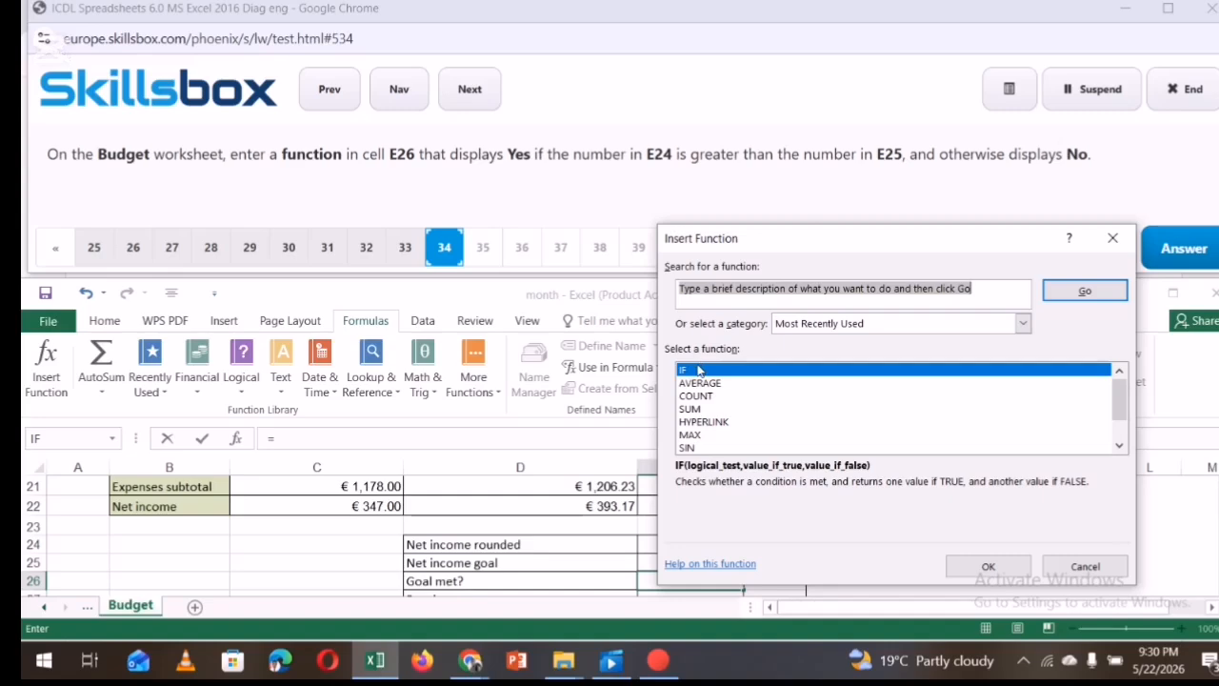
pyautogui.click(701, 370)
pyautogui.click(985, 566)
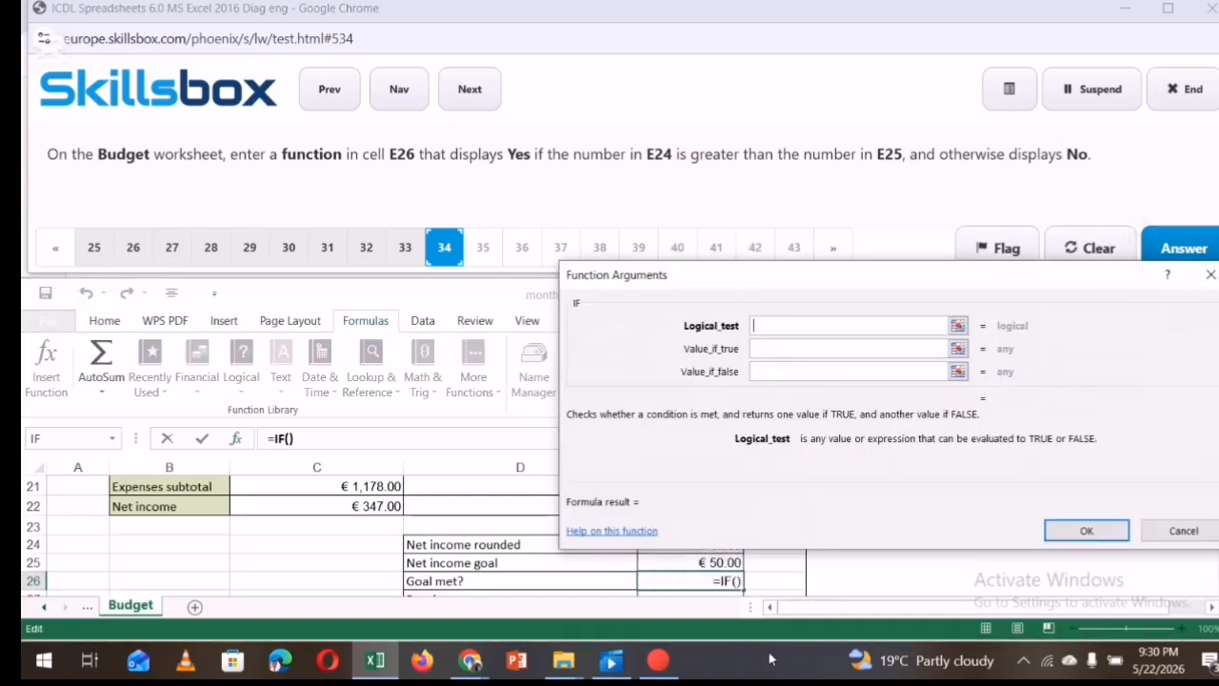
# Set the logical test of the IF function in cell E26 to E24>E25
pyautogui.click(737, 581)
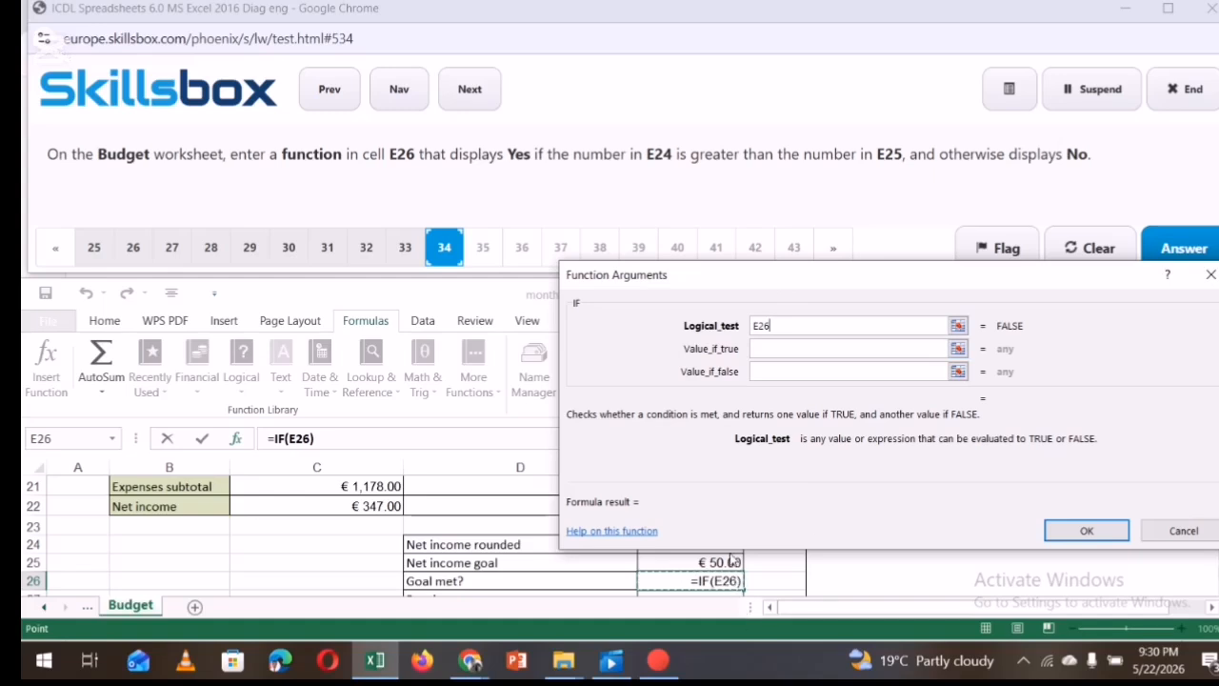
pyautogui.press('BackSpace')
pyautogui.press('BackSpace')
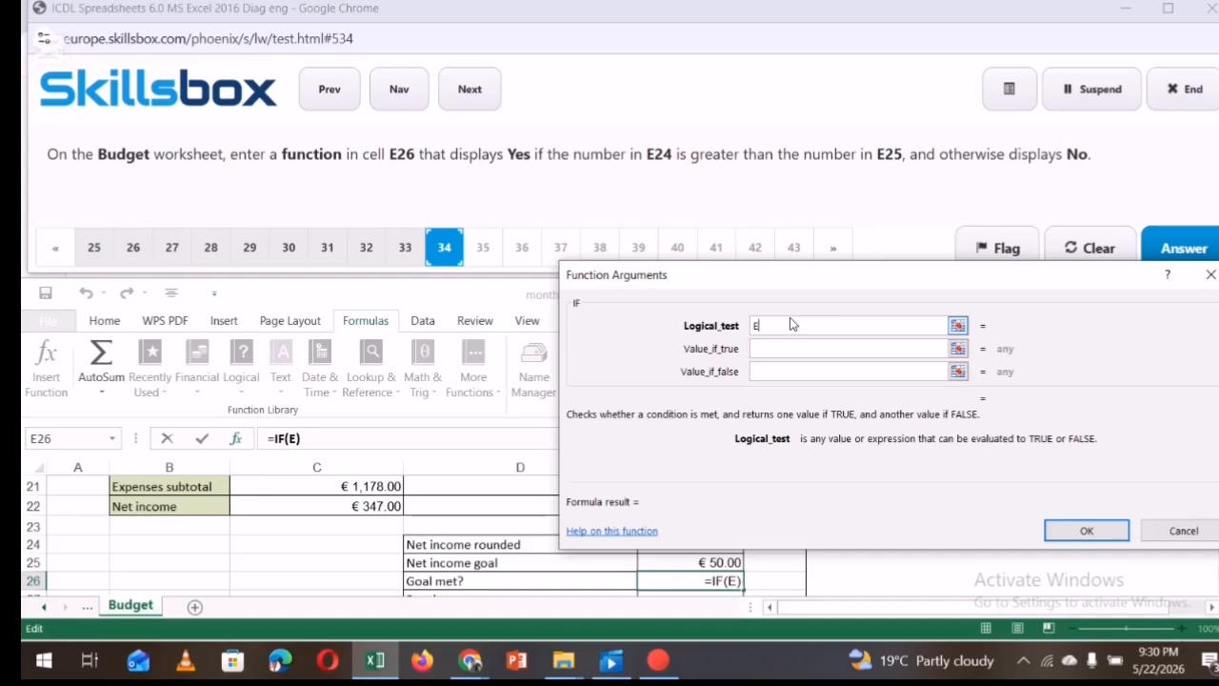
pyautogui.write('24')
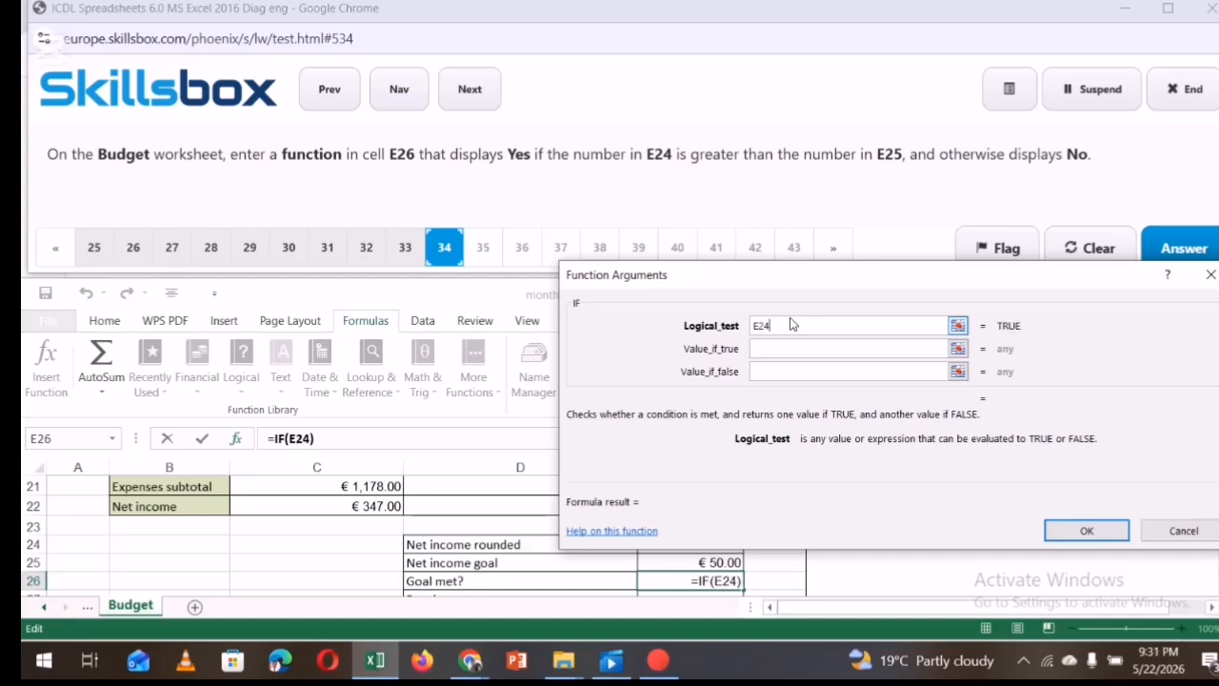
pyautogui.write(',')
pyautogui.press('BackSpace')
pyautogui.write('>E25')
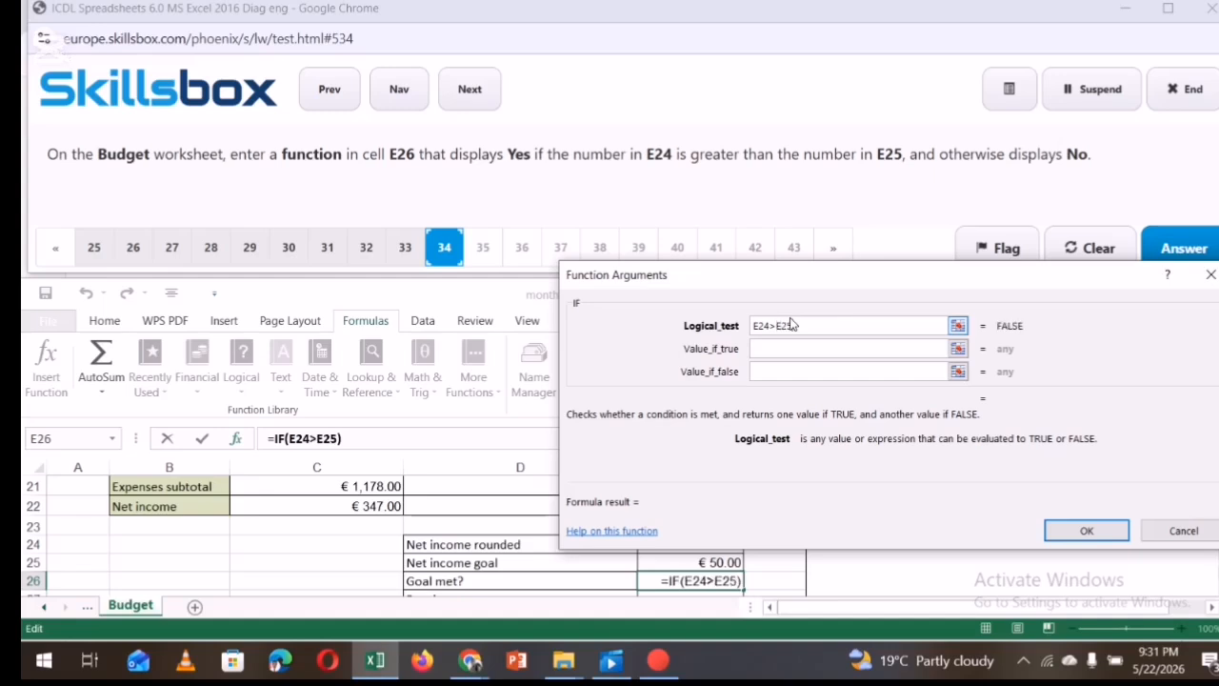
pyautogui.write(')')
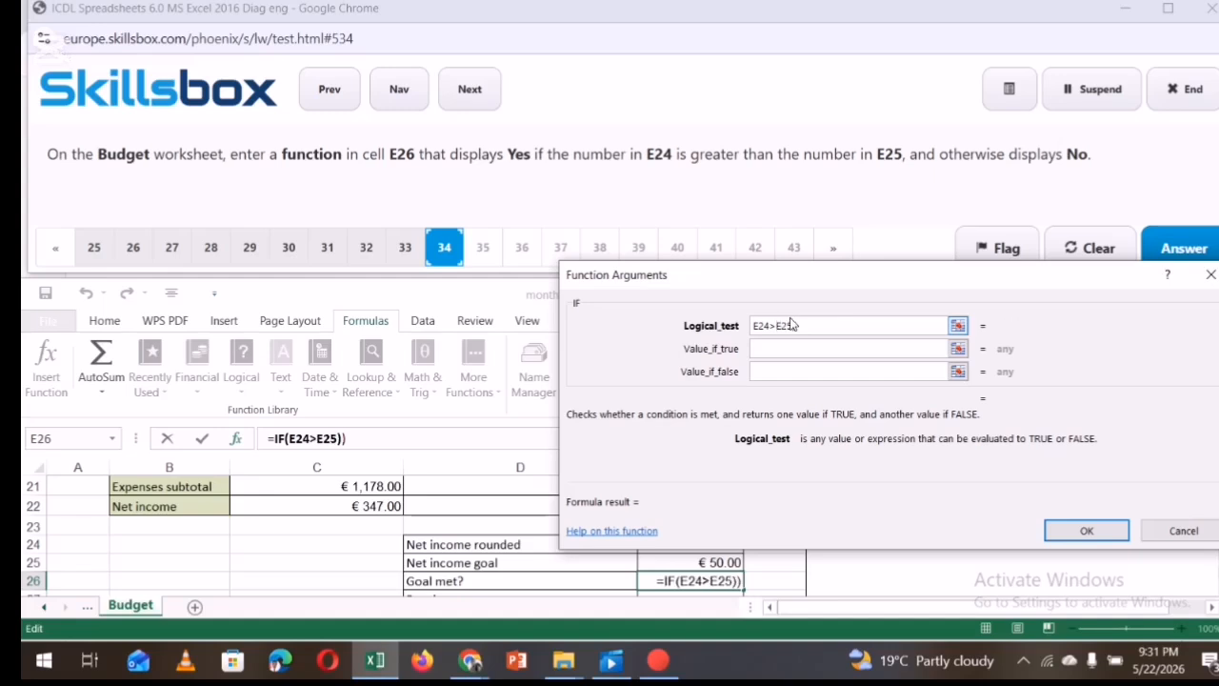
pyautogui.press('BackSpace')
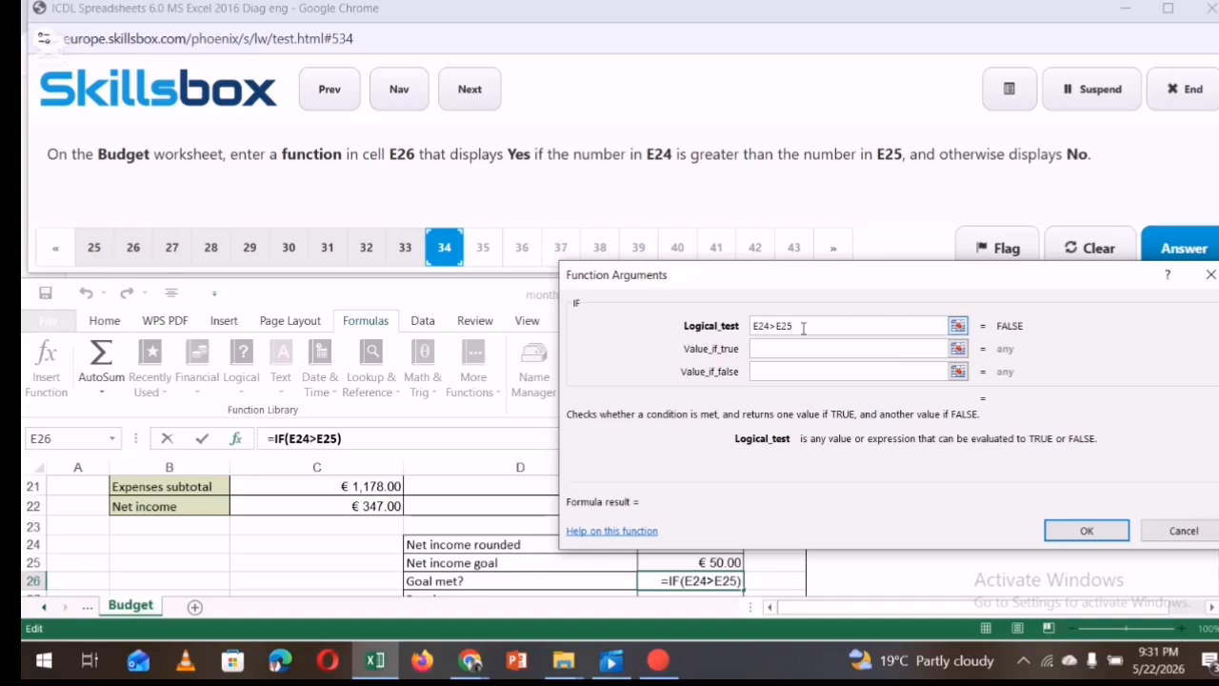
# Try replacing the comparison operator in the IF function's logical test with a comma, giving E24,E25
pyautogui.click(783, 350)
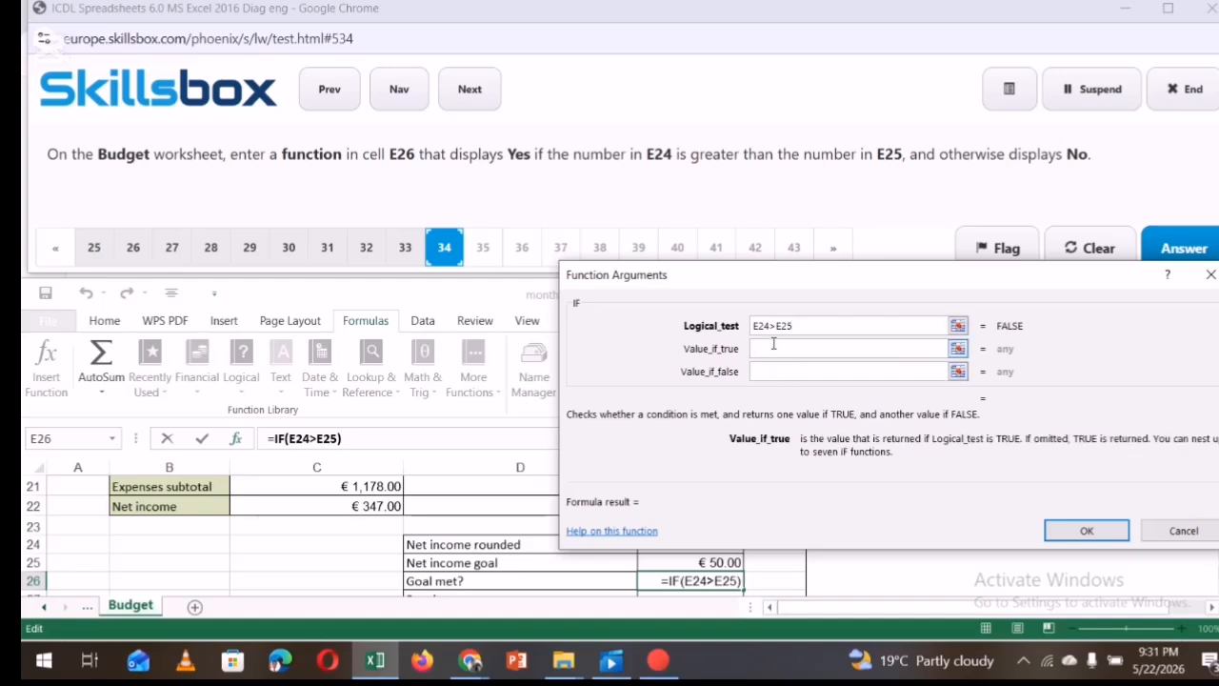
pyautogui.click(773, 325)
pyautogui.press('BackSpace')
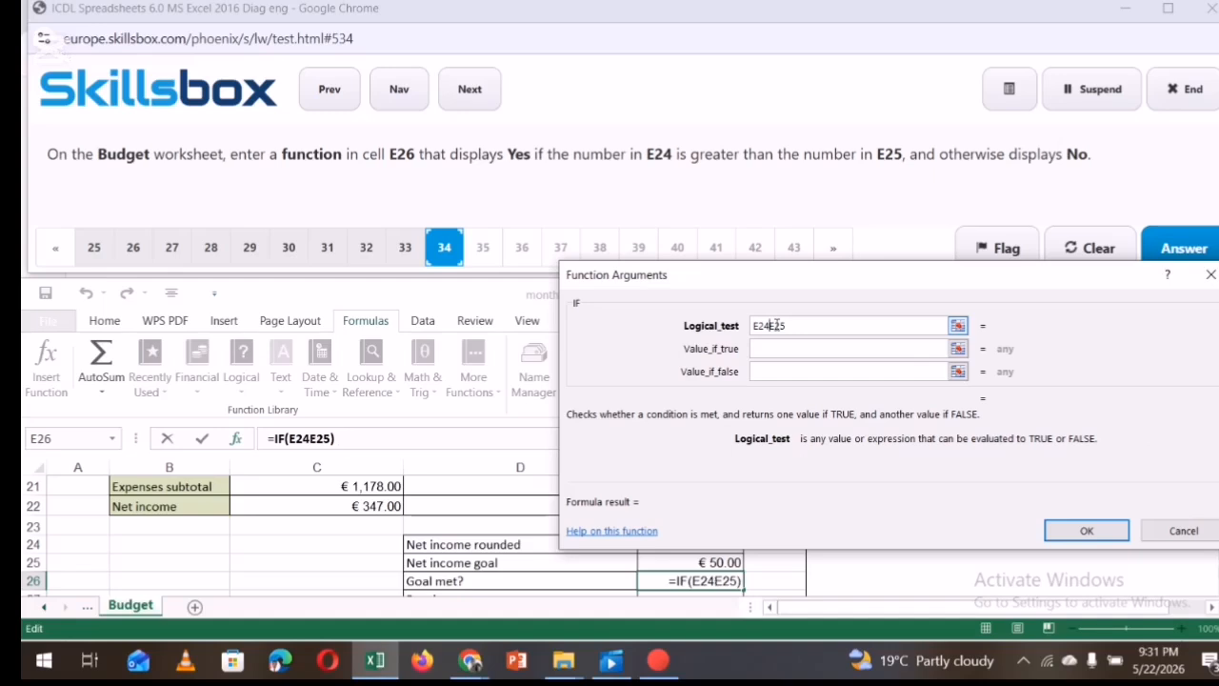
pyautogui.write(',')
pyautogui.click(777, 348)
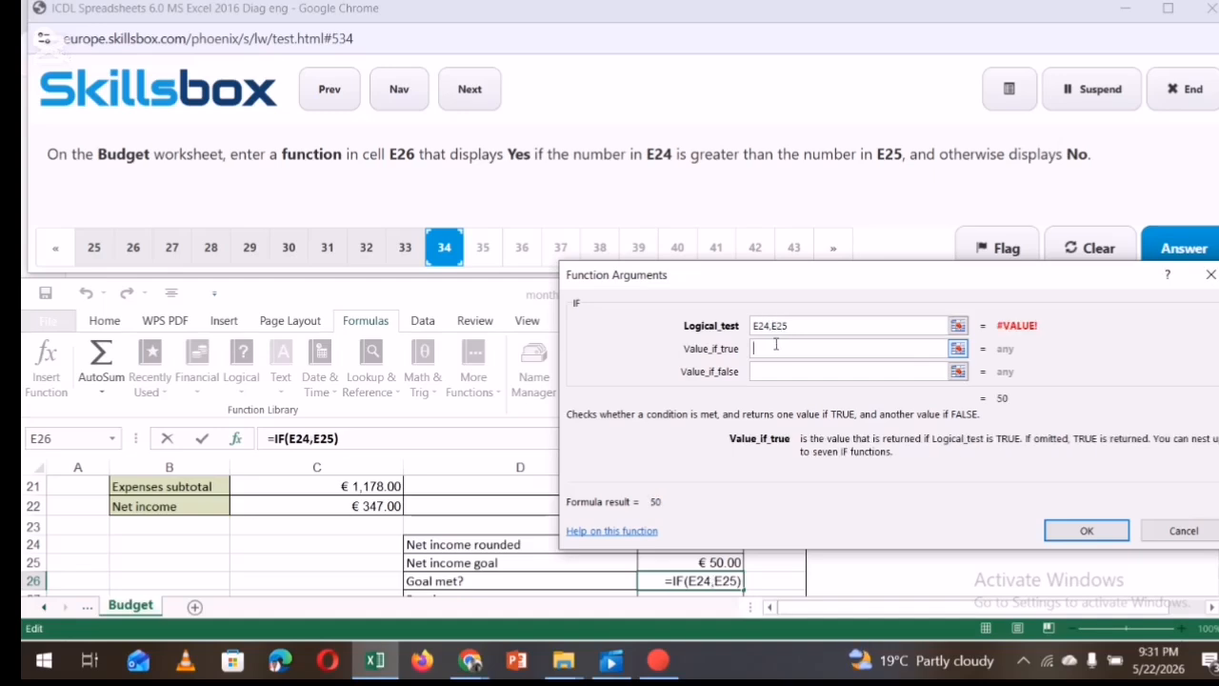
# Change the IF function's logical test to E24<E25 and set its value if true to YES
pyautogui.click(777, 326)
pyautogui.press('BackSpace')
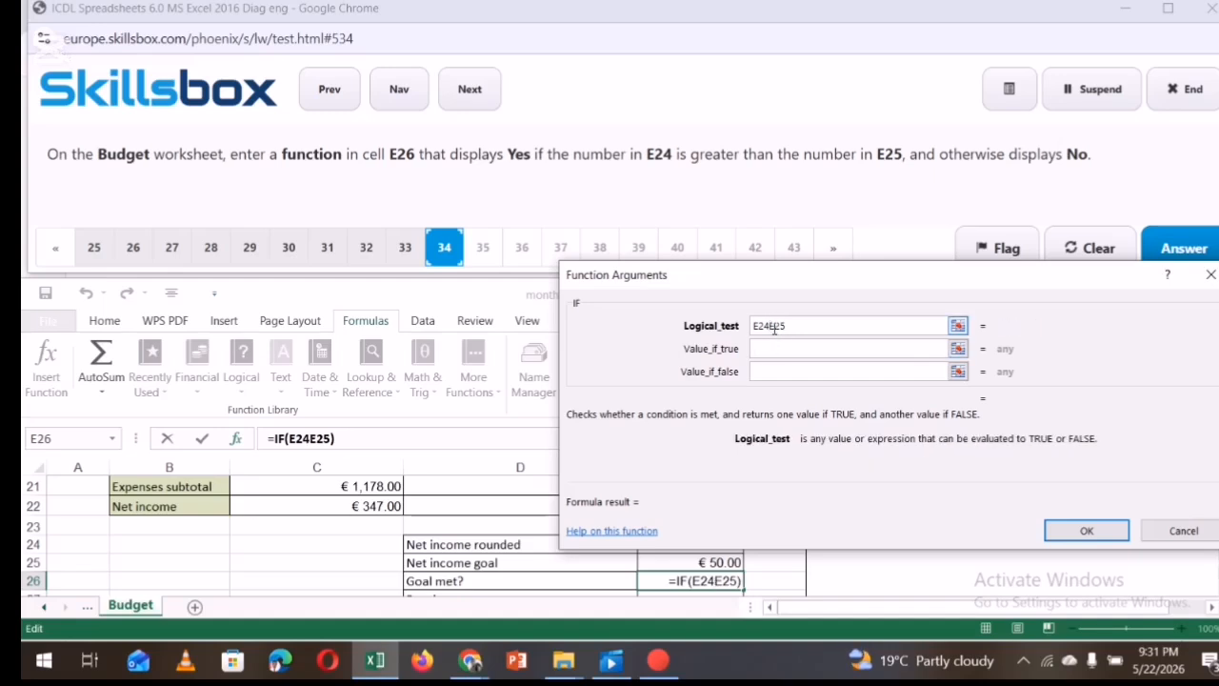
pyautogui.write('<')
pyautogui.click(775, 348)
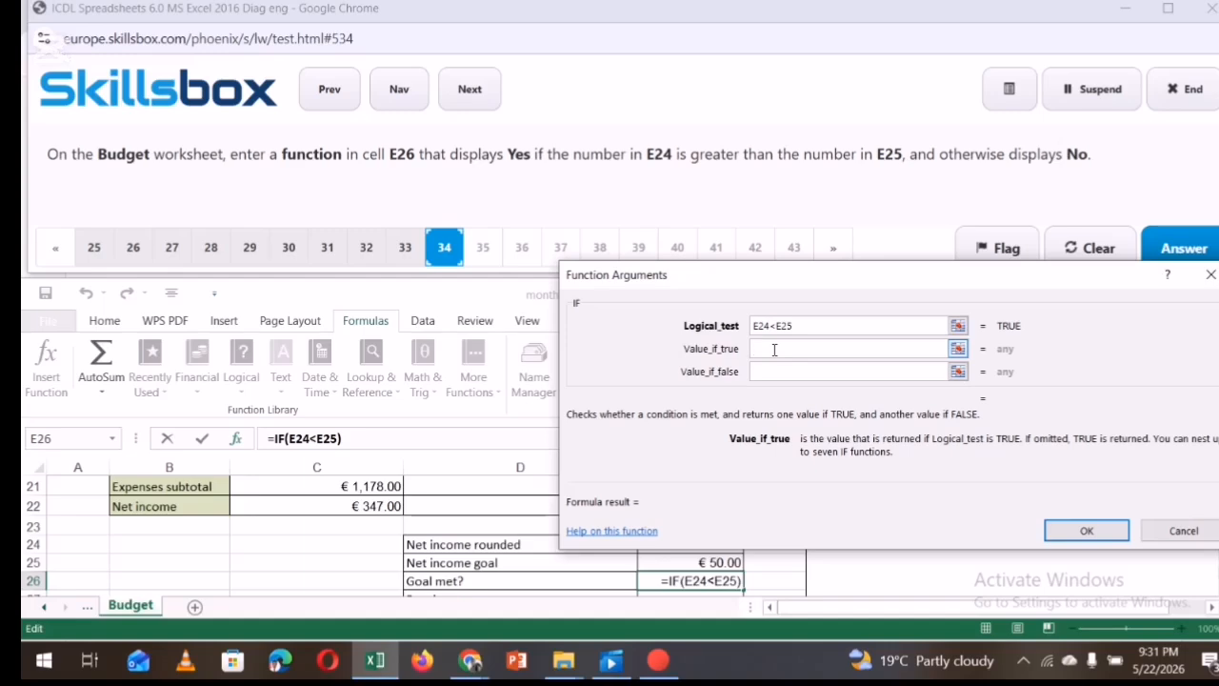
pyautogui.write('YES')
pyautogui.press('Tab')
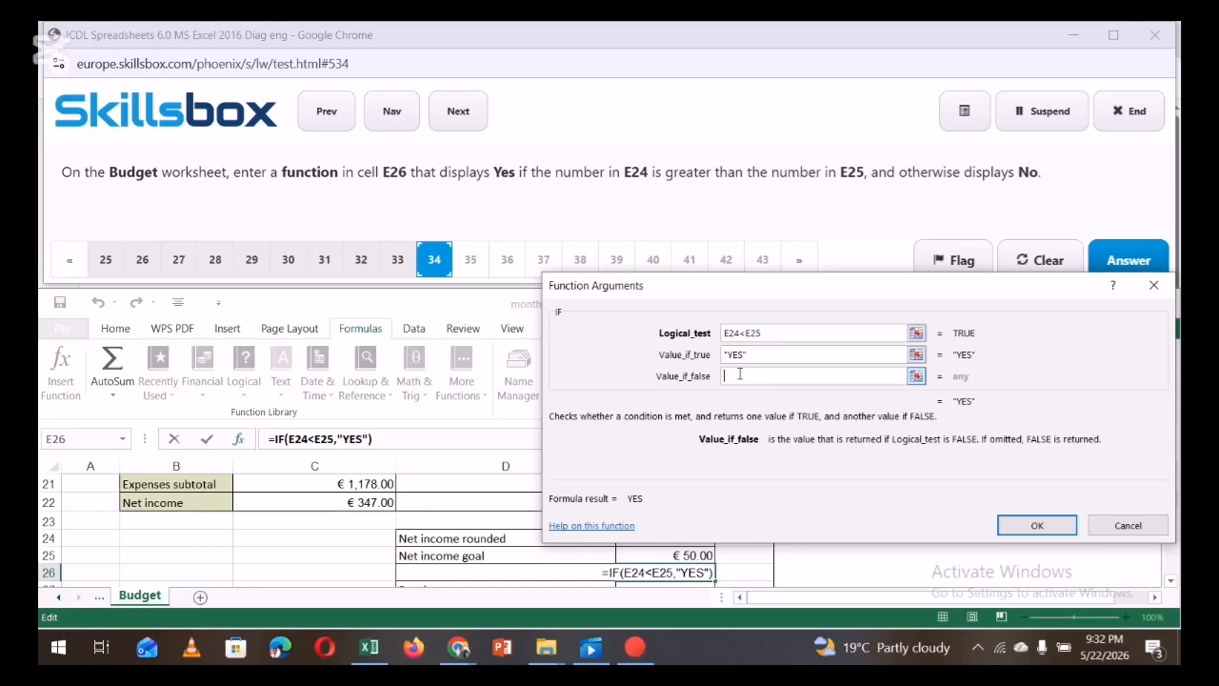
# Set the IF function's value if false to NO, enter the function in cell E26 and submit the answer
pyautogui.write('NO')
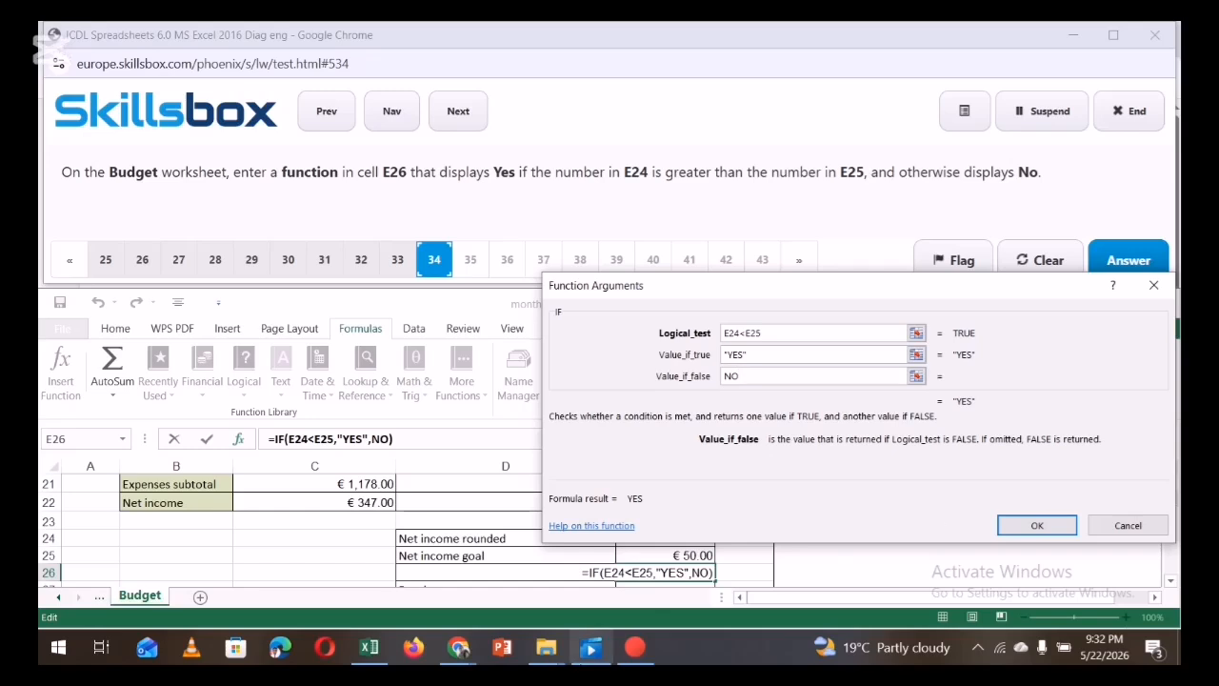
pyautogui.click(638, 613)
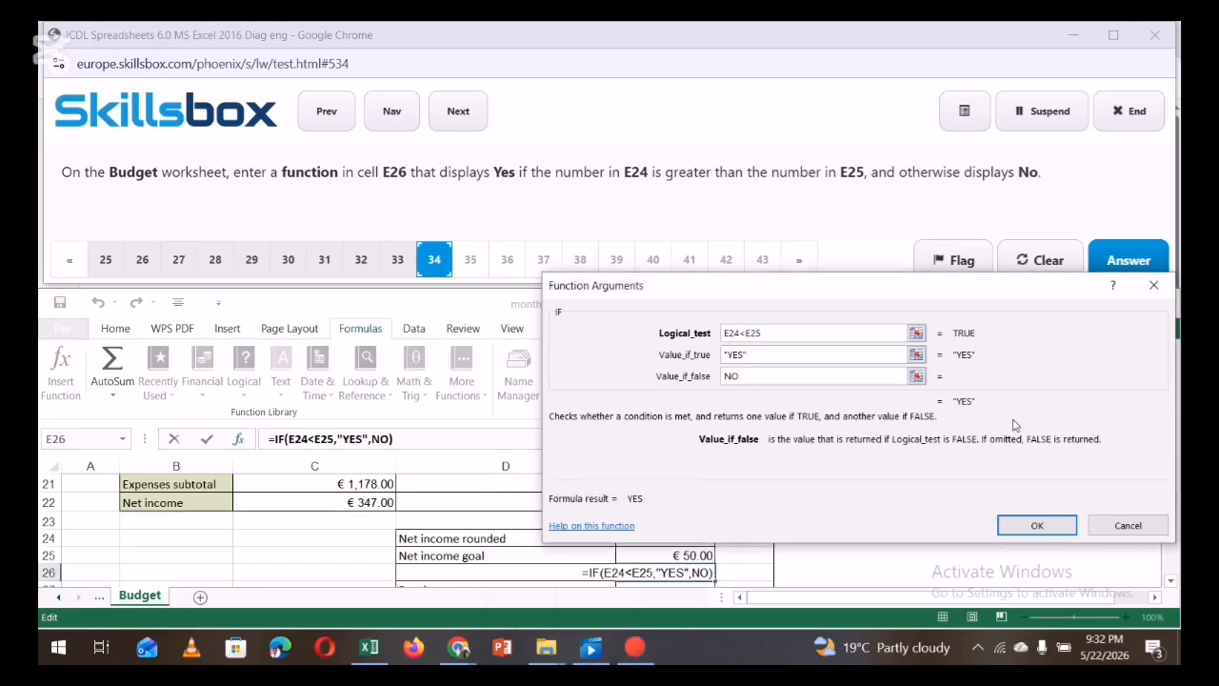
pyautogui.click(1037, 525)
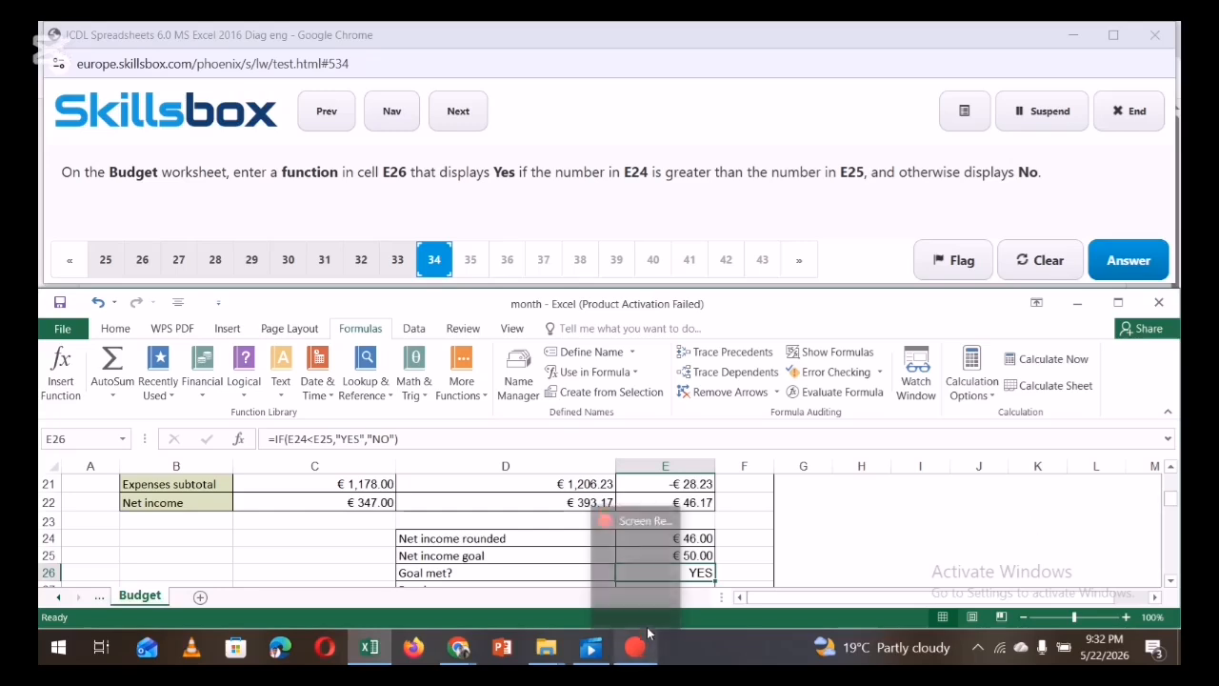
pyautogui.click(863, 535)
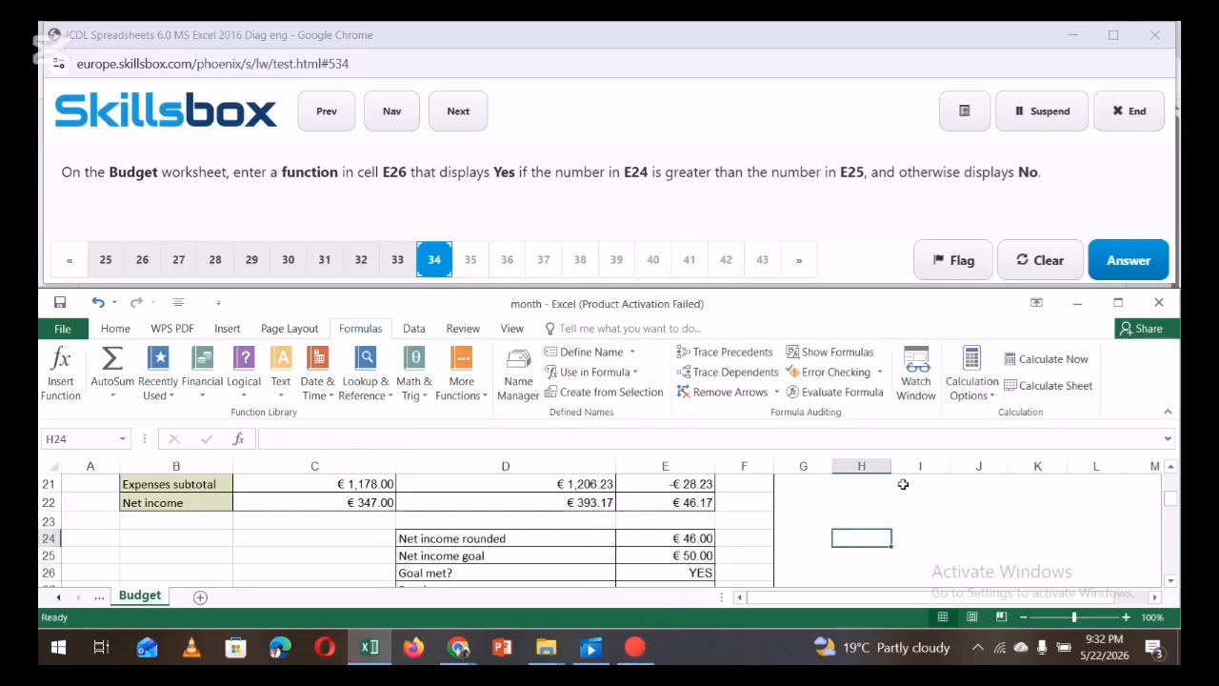
pyautogui.click(1129, 266)
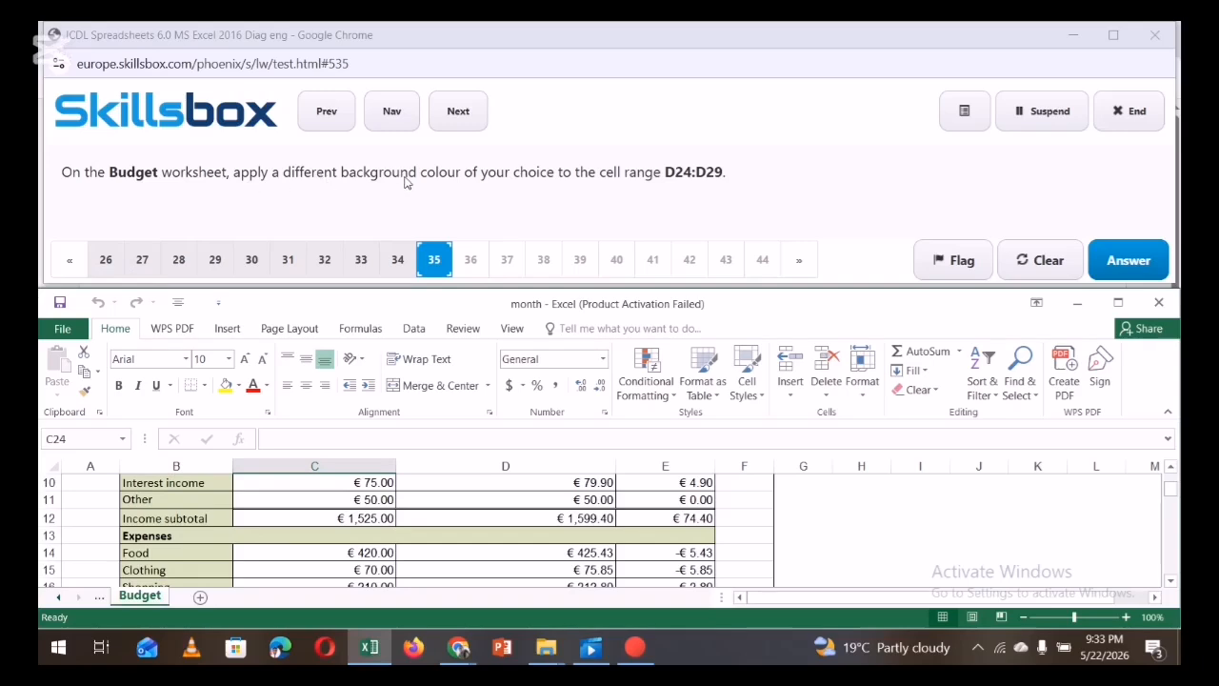
# Try filling the cell range D24:D29 on the Budget worksheet with standard purple and submit the answer
pyautogui.click(75, 440)
pyautogui.write('D24:D29')
pyautogui.press('Return')
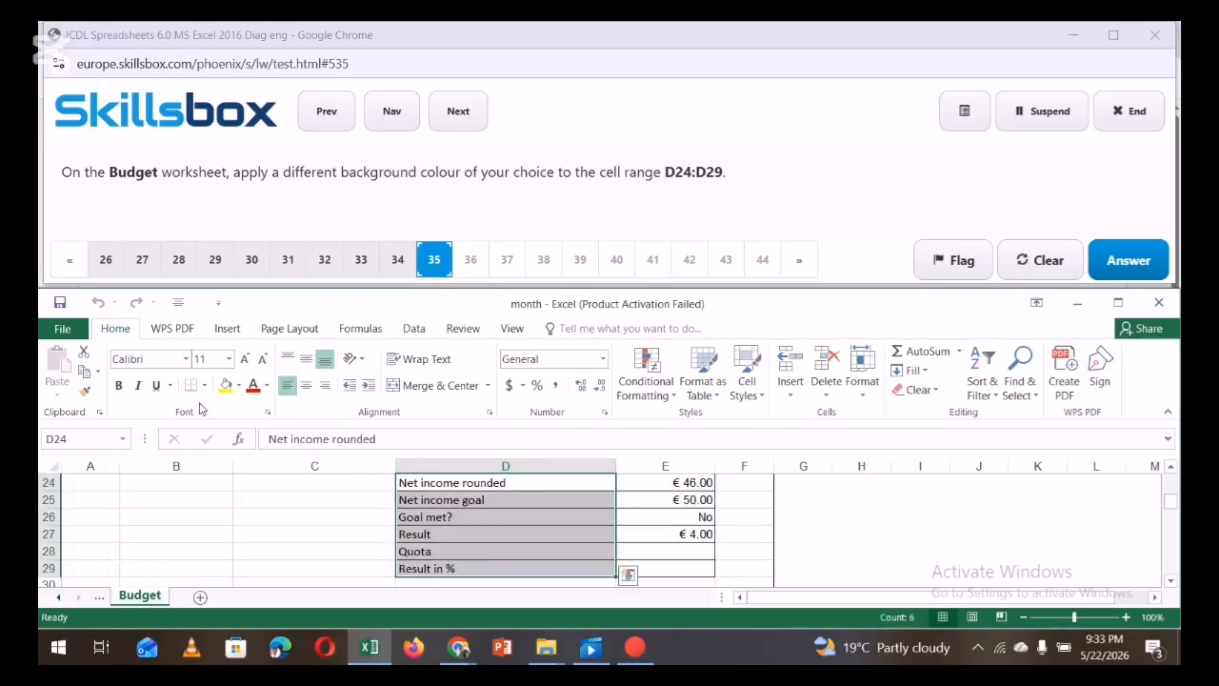
pyautogui.click(239, 385)
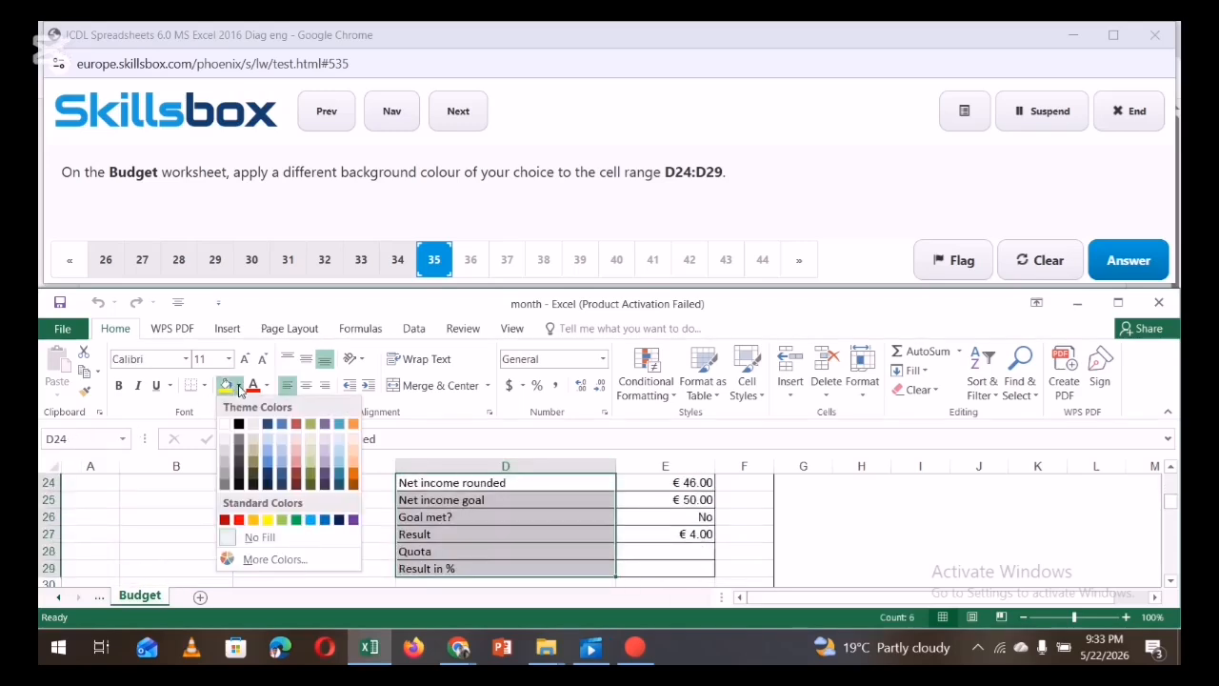
pyautogui.click(353, 519)
pyautogui.click(844, 539)
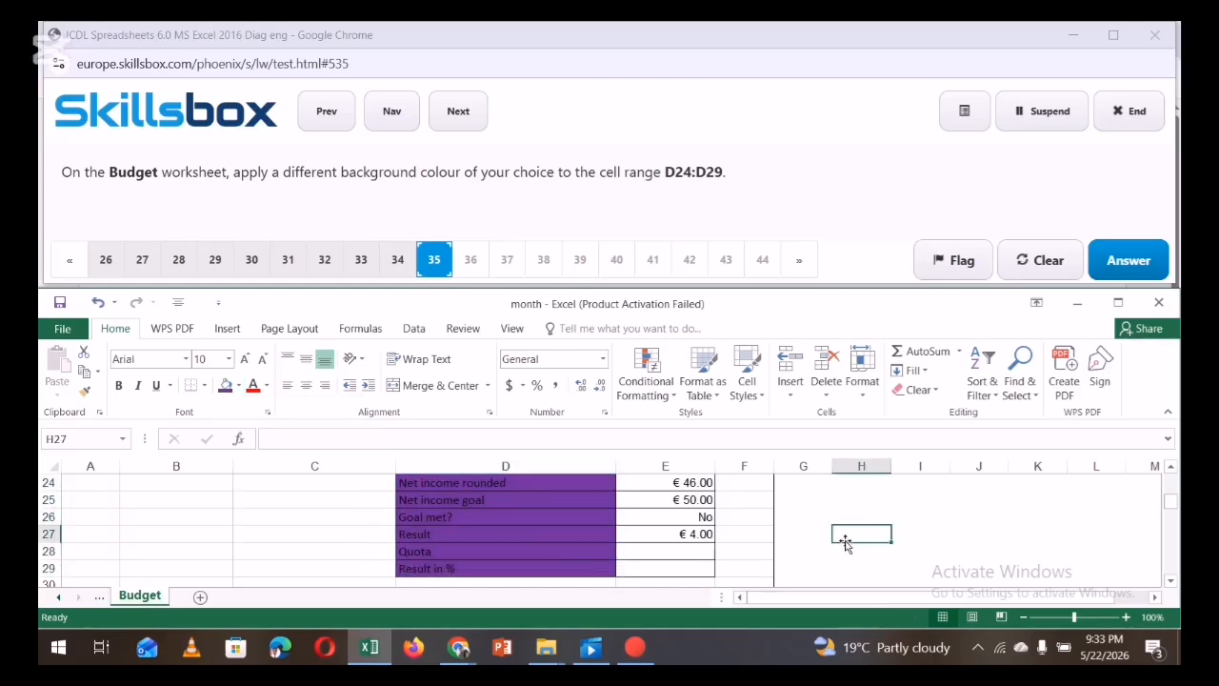
pyautogui.click(1123, 255)
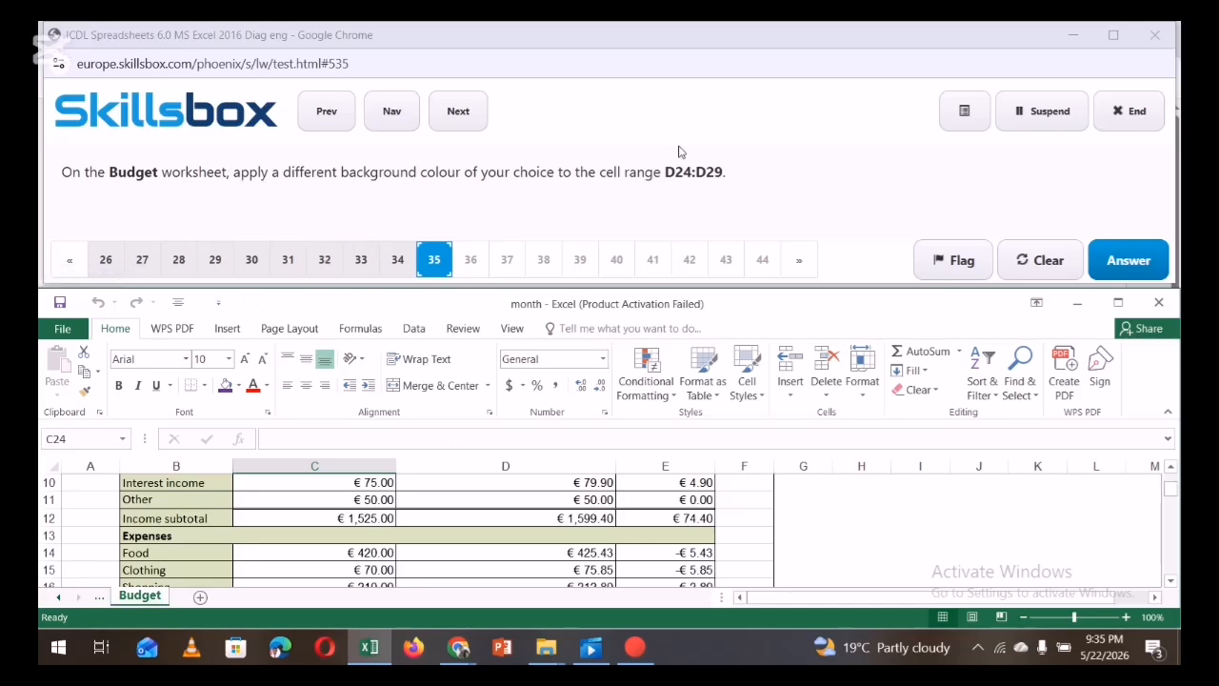
# Reapply the standard purple background colour to the cell range D24:D29 and submit the answer to question 35
pyautogui.click(72, 439)
pyautogui.write('D')
pyautogui.press('Return')
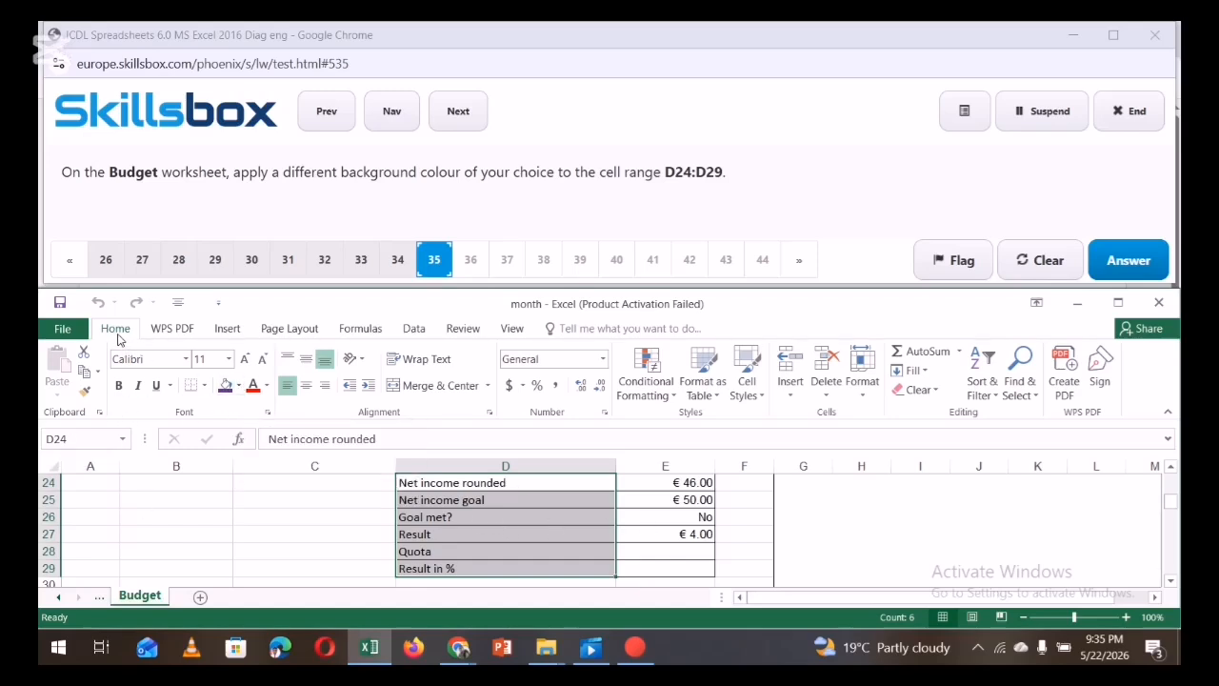
pyautogui.click(239, 386)
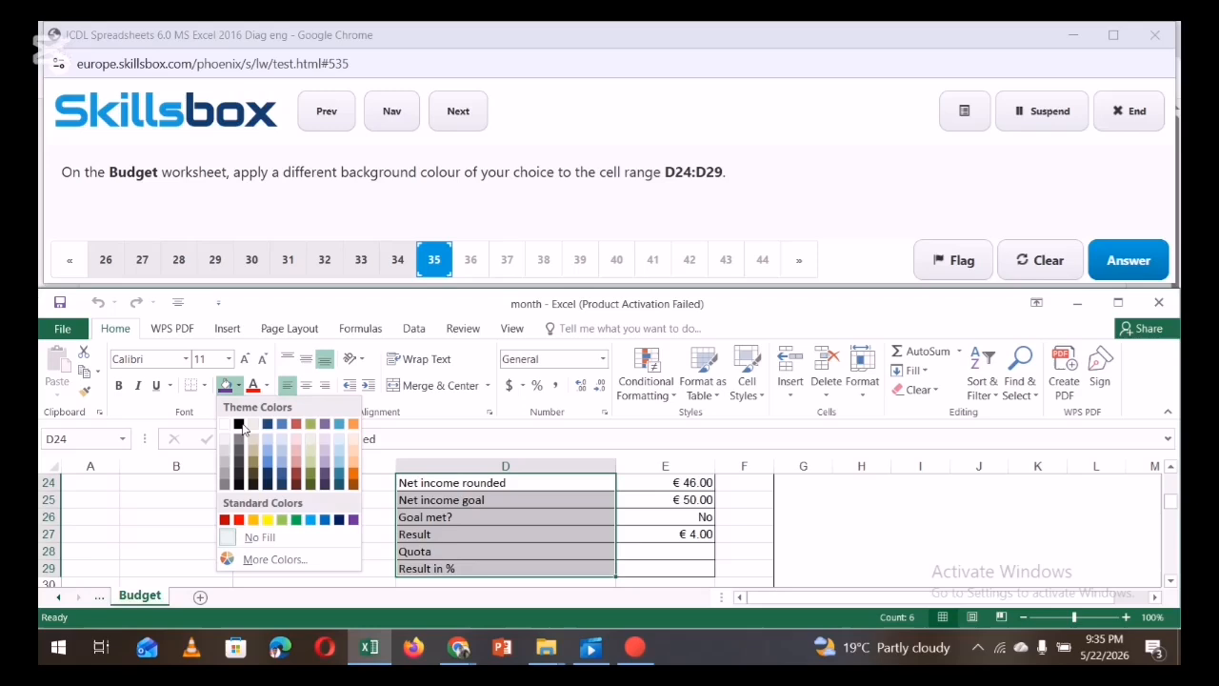
pyautogui.click(352, 520)
pyautogui.click(862, 539)
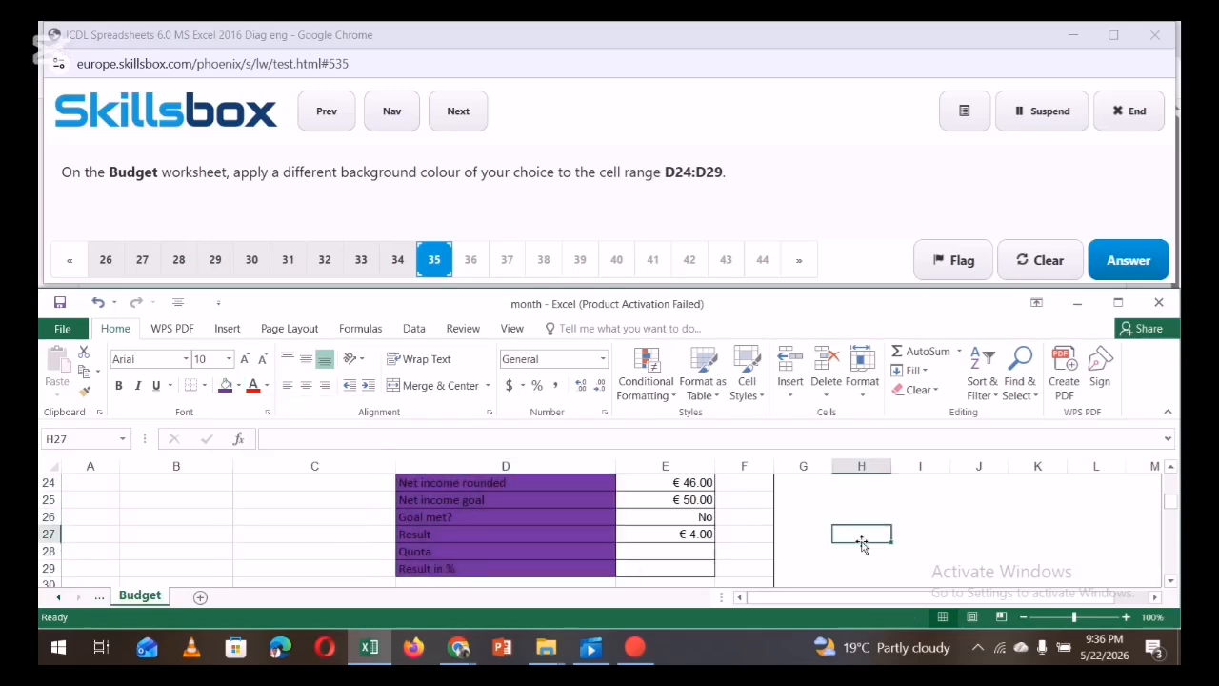
pyautogui.click(1129, 263)
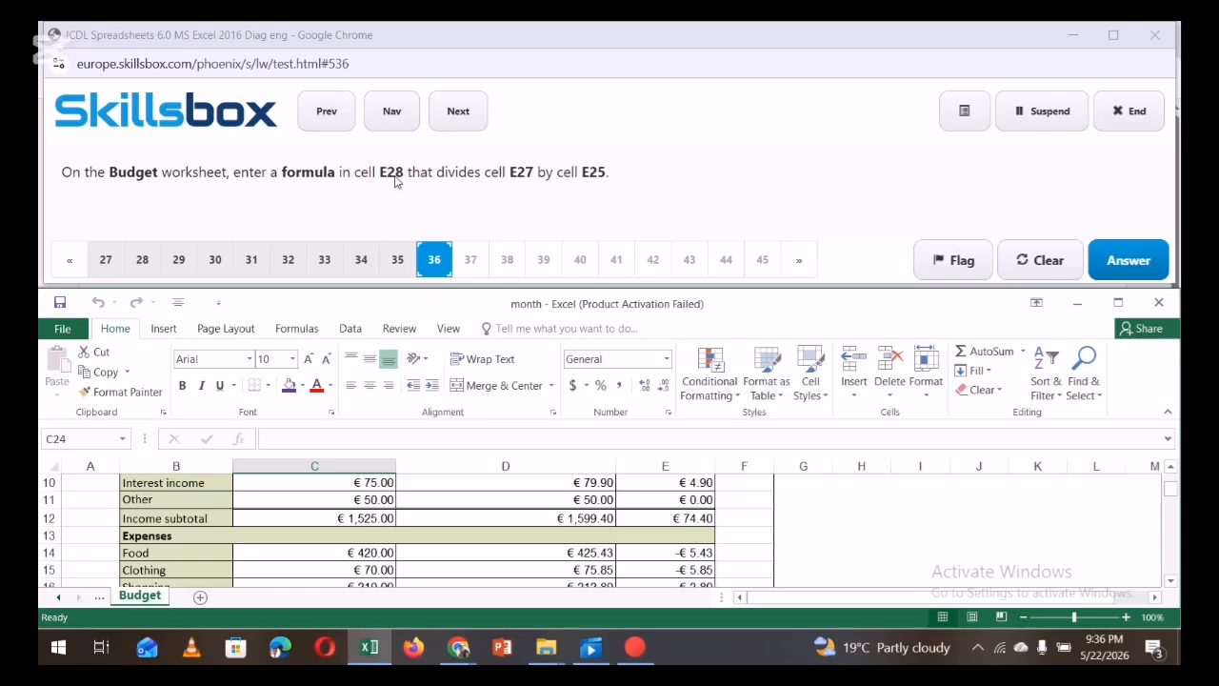
# Enter the formula =E17/E25 in cell E28 of the Budget worksheet and submit the answer
pyautogui.click(93, 439)
pyautogui.write('E28')
pyautogui.press('Return')
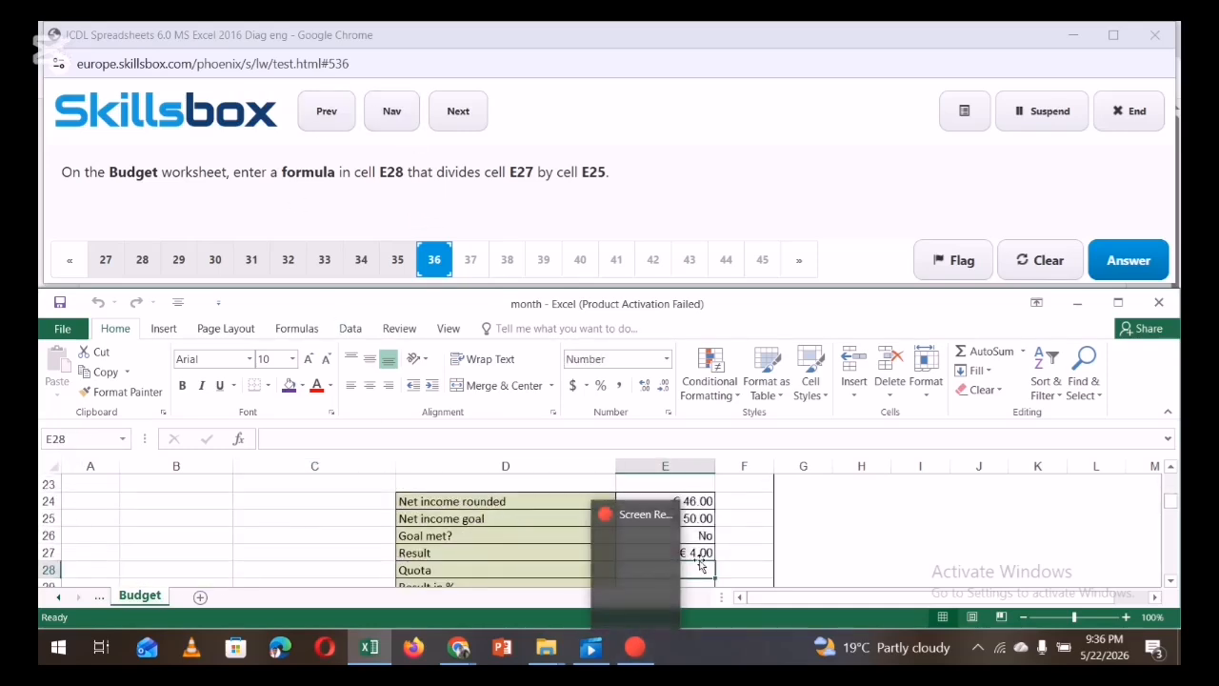
pyautogui.write('=')
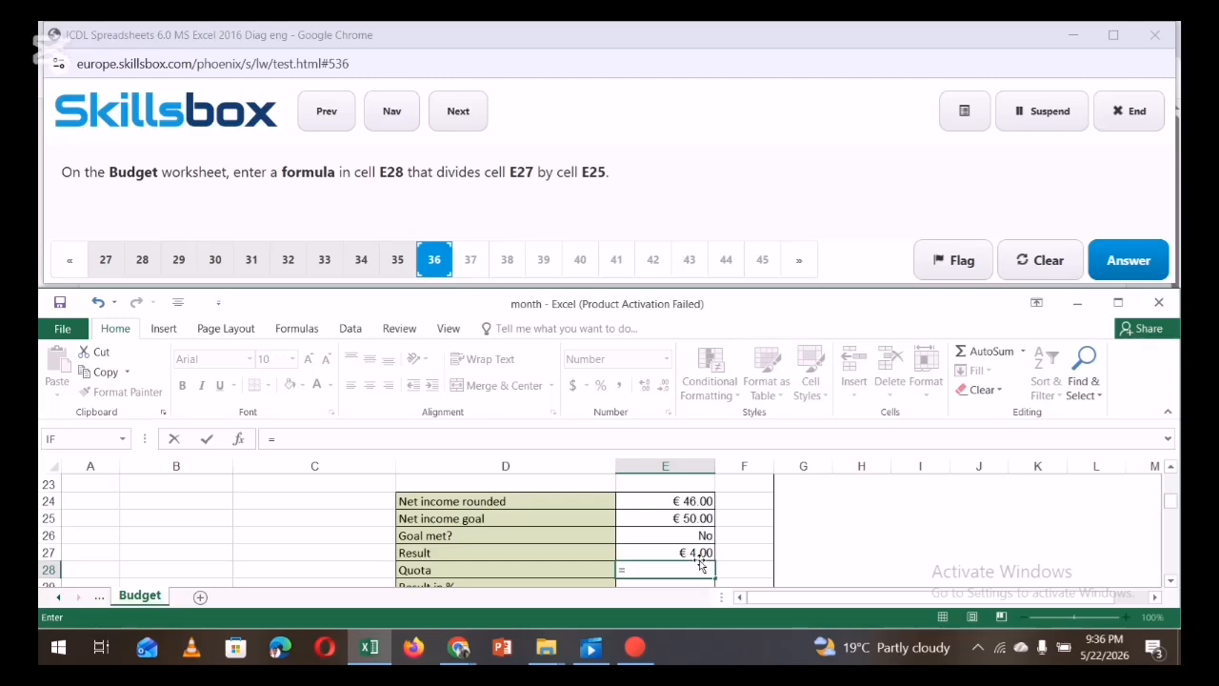
pyautogui.write('E')
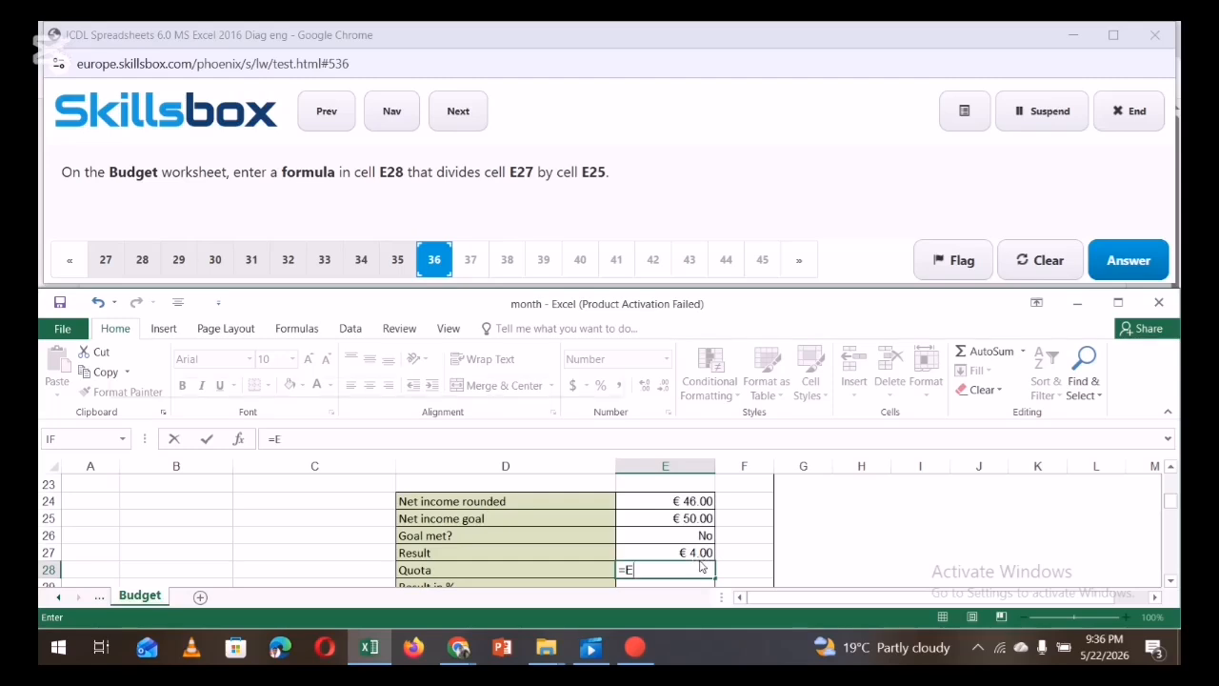
pyautogui.write('17')
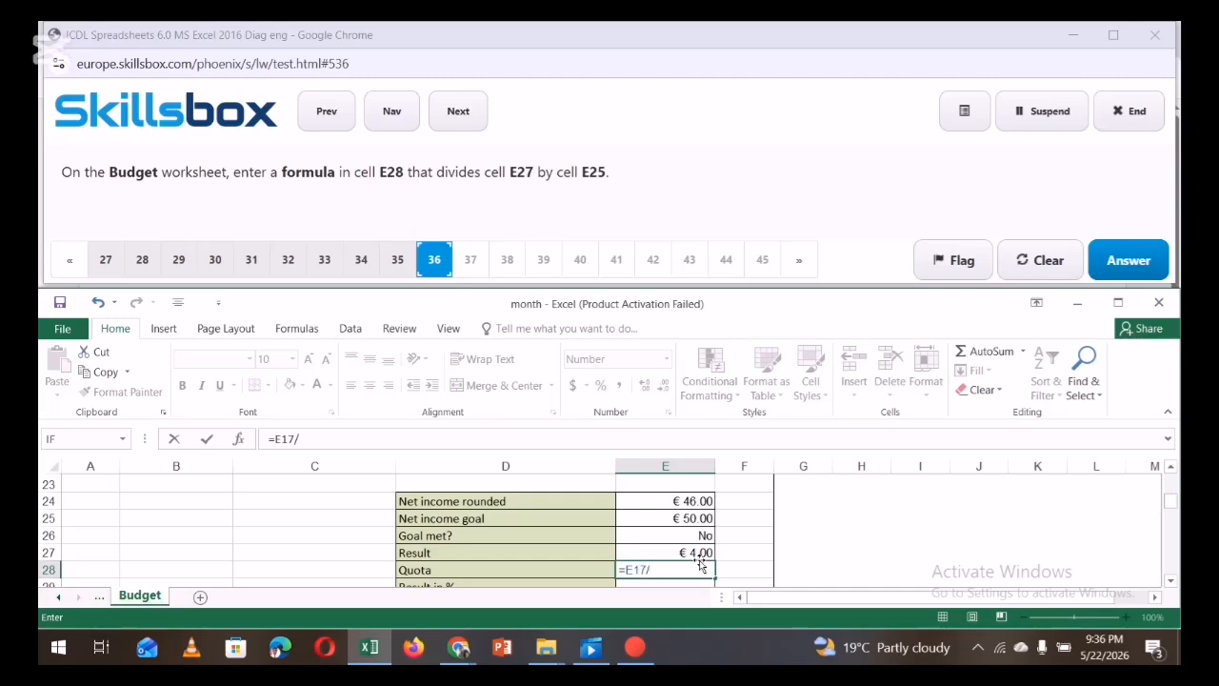
pyautogui.write('/E25')
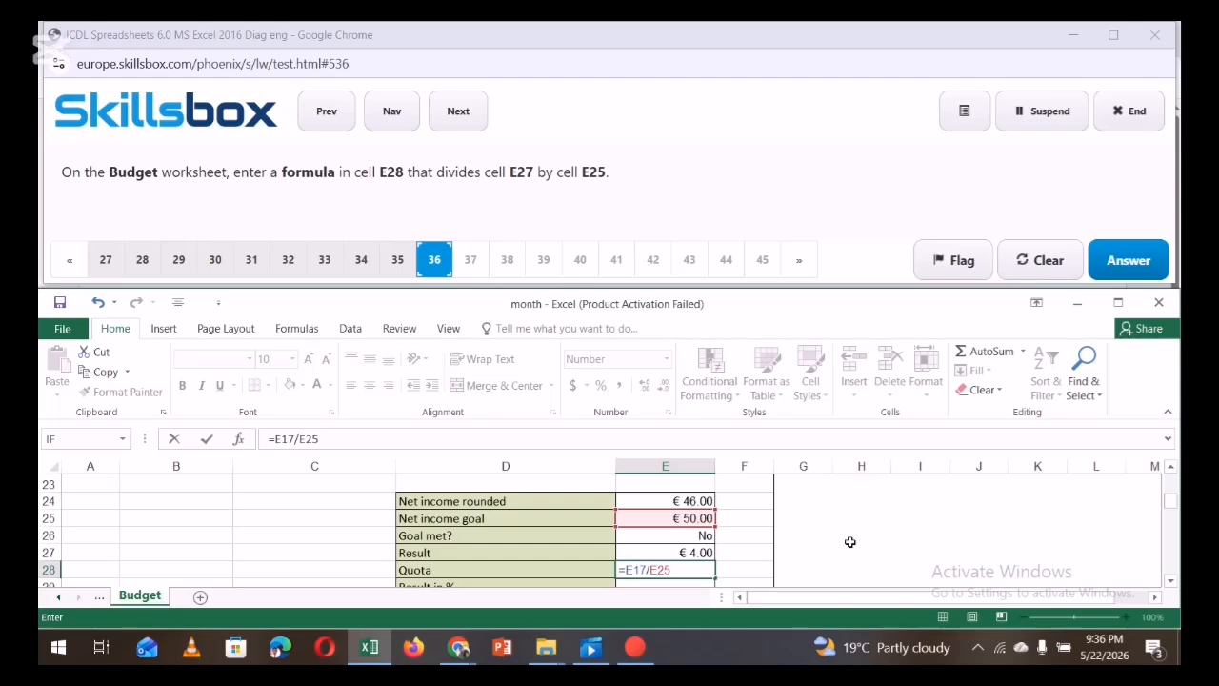
pyautogui.press('Return')
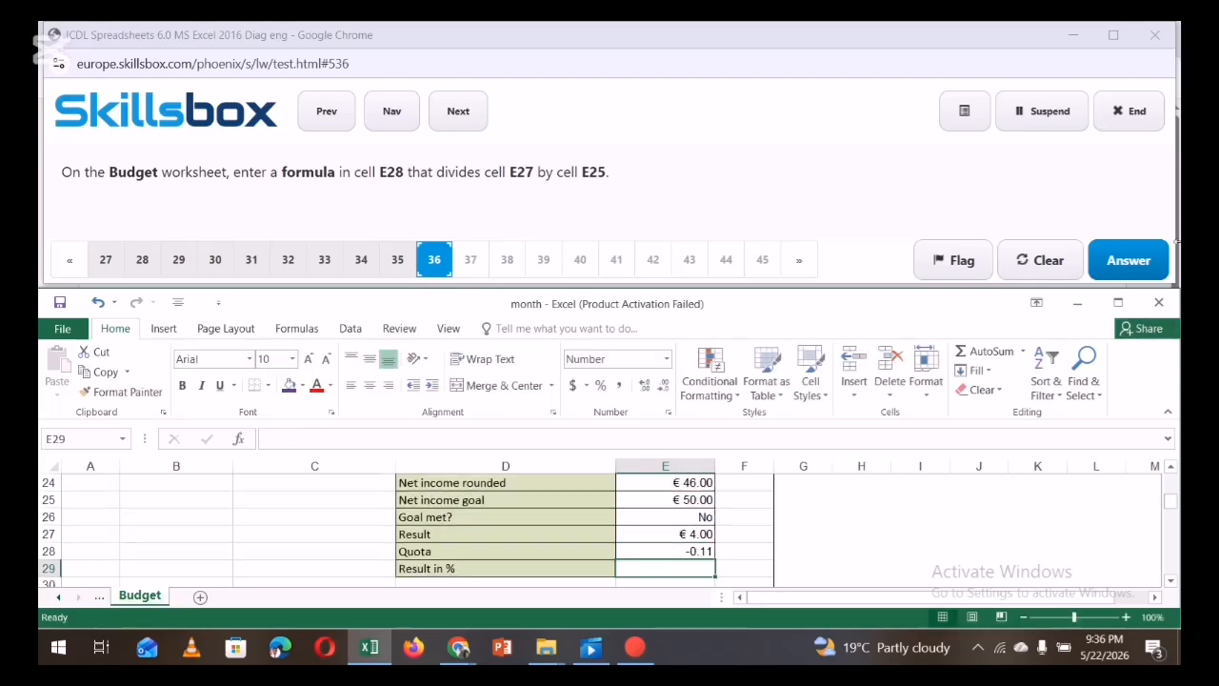
pyautogui.click(847, 550)
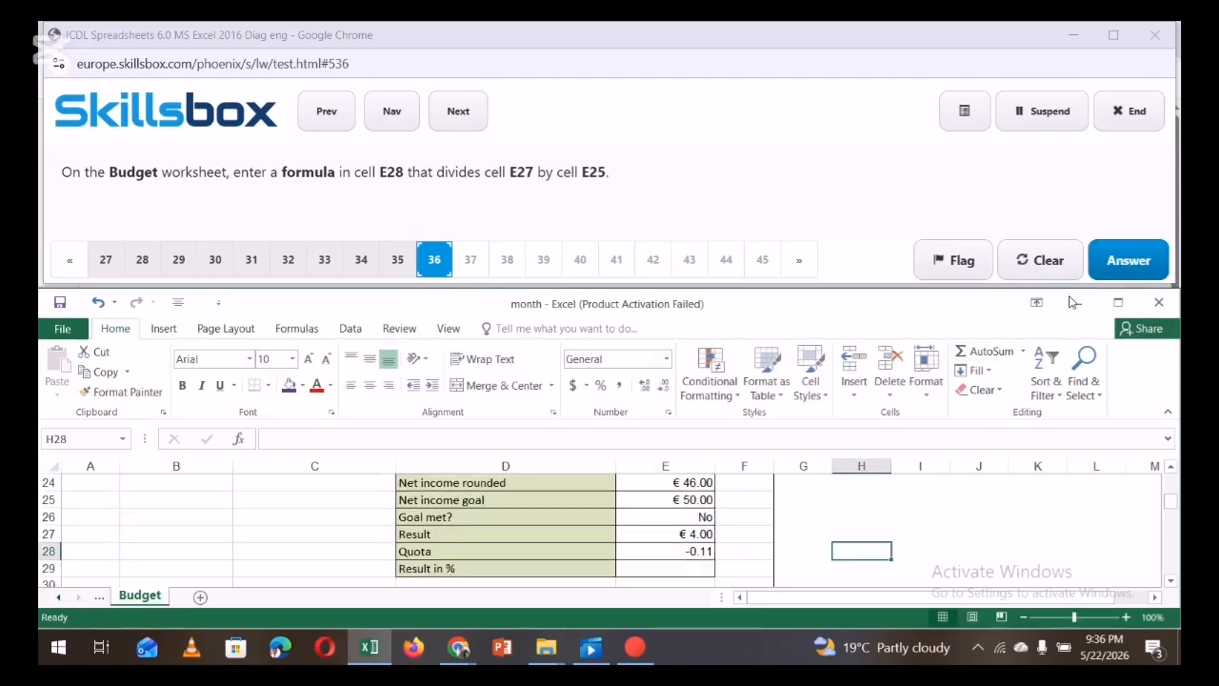
pyautogui.click(1131, 261)
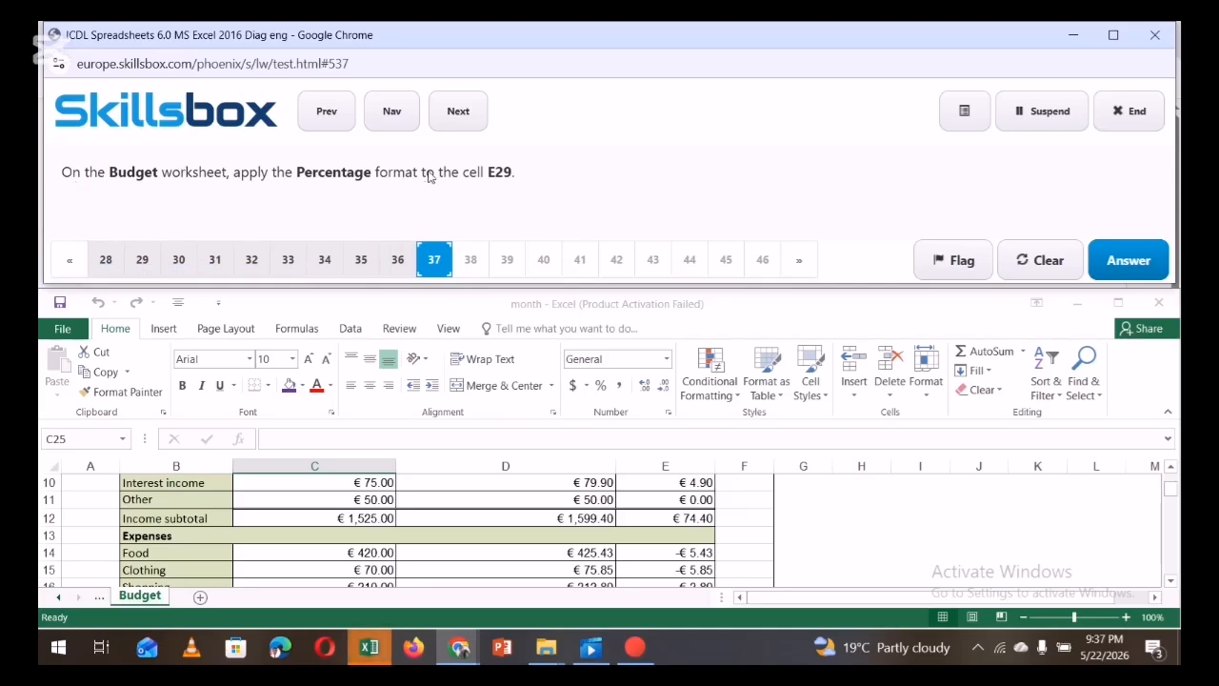
# Apply the Percentage format to cell E29 of the Budget worksheet and submit the answer
pyautogui.click(82, 439)
pyautogui.write('E')
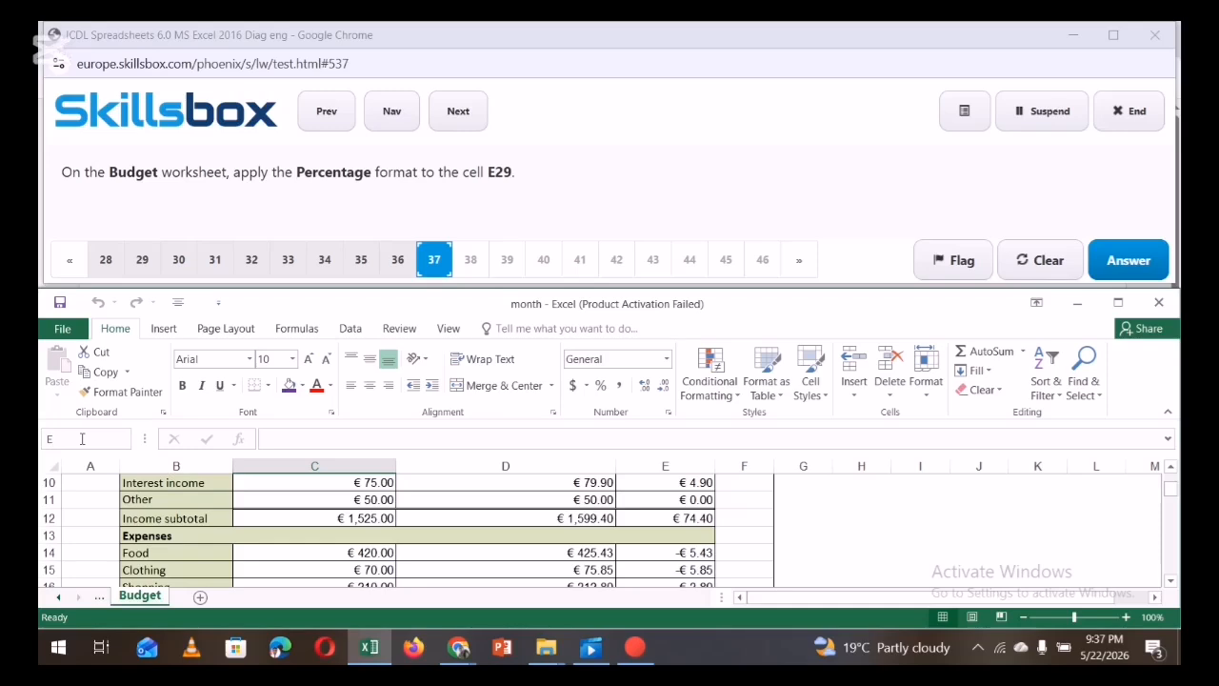
pyautogui.write('29')
pyautogui.press('Return')
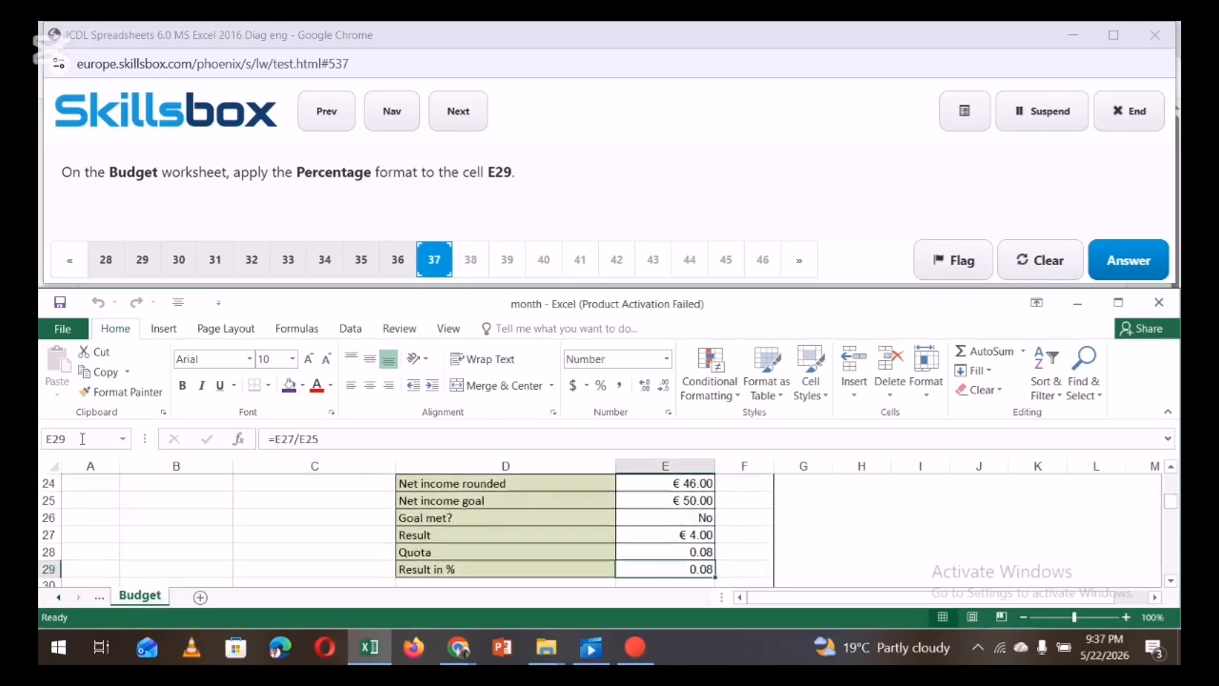
pyautogui.click(600, 385)
pyautogui.click(889, 536)
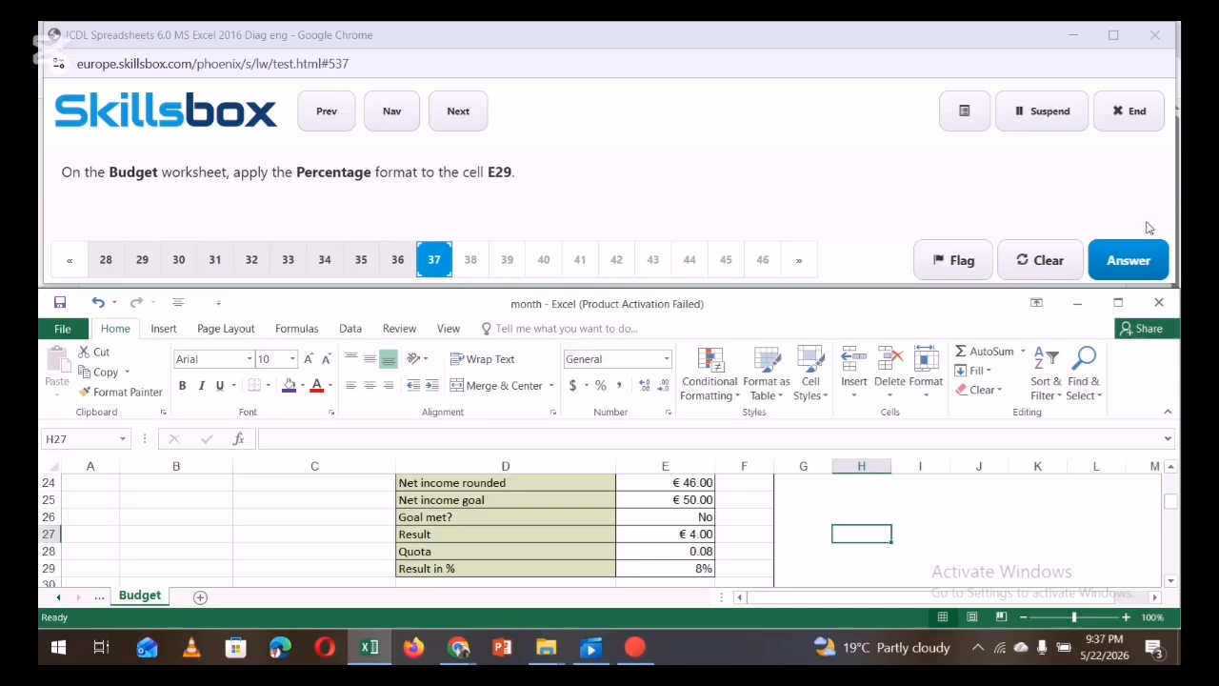
pyautogui.click(1126, 260)
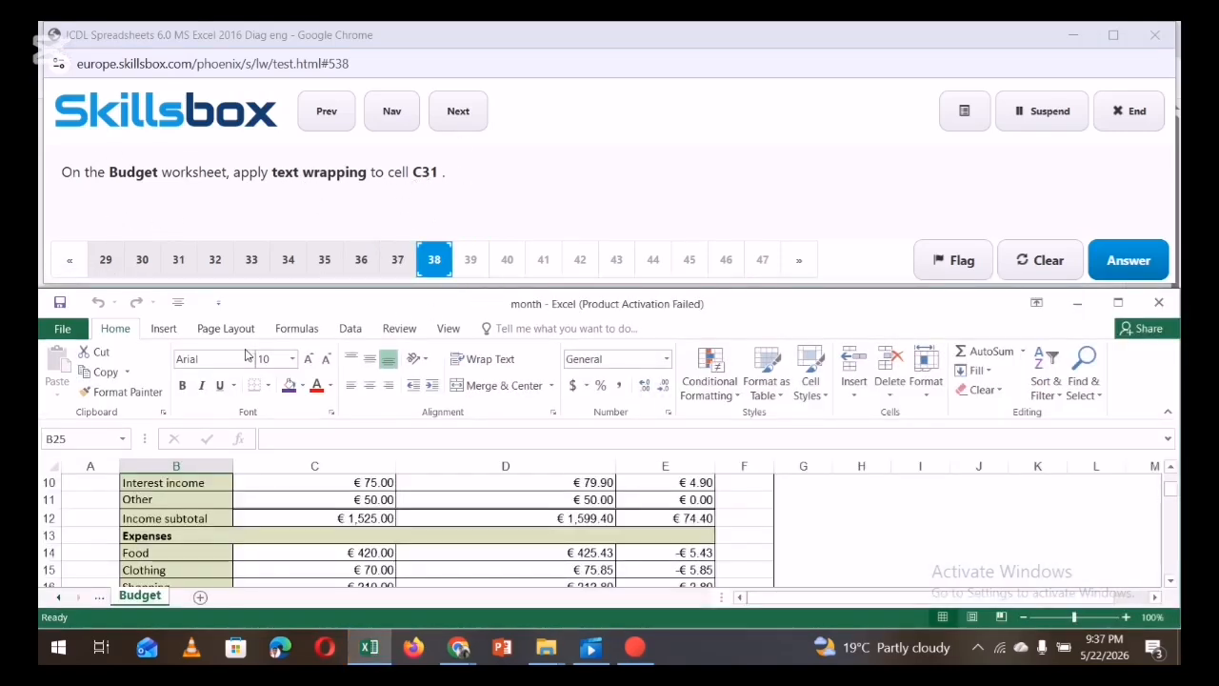
# Apply text wrapping to cell C31 of the Budget worksheet and submit the answer
pyautogui.click(86, 441)
pyautogui.write('C31')
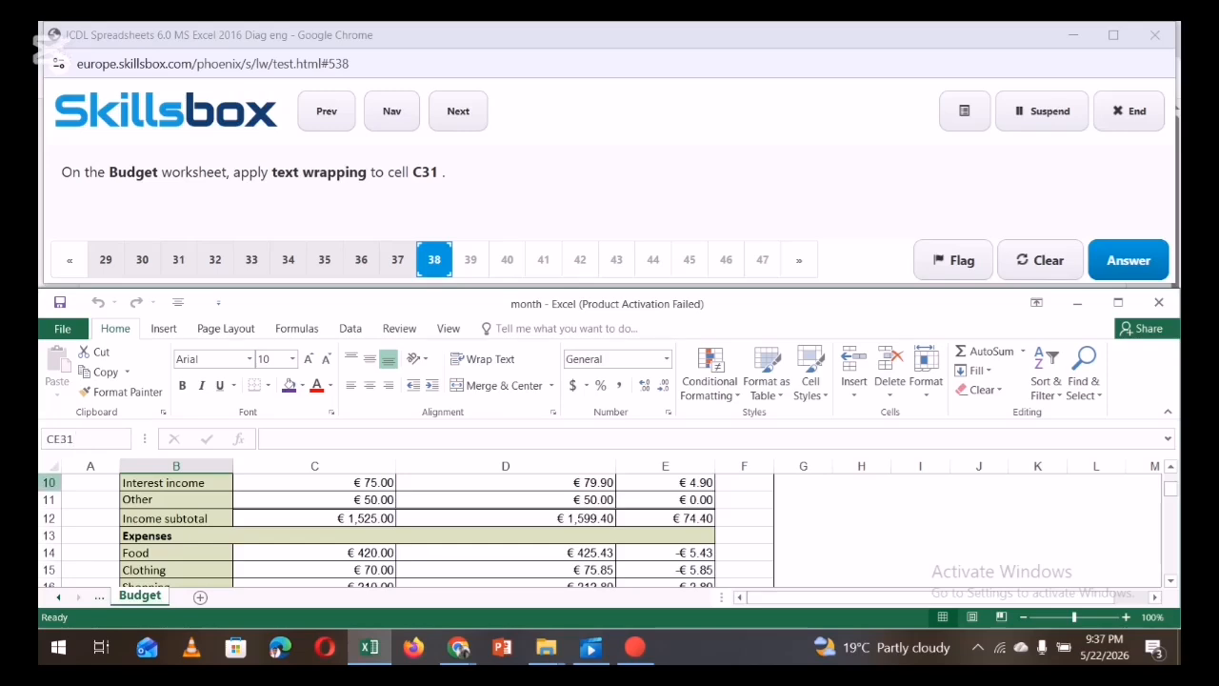
pyautogui.click(56, 438)
pyautogui.press('Return')
pyautogui.scroll(-1, 245, 500)
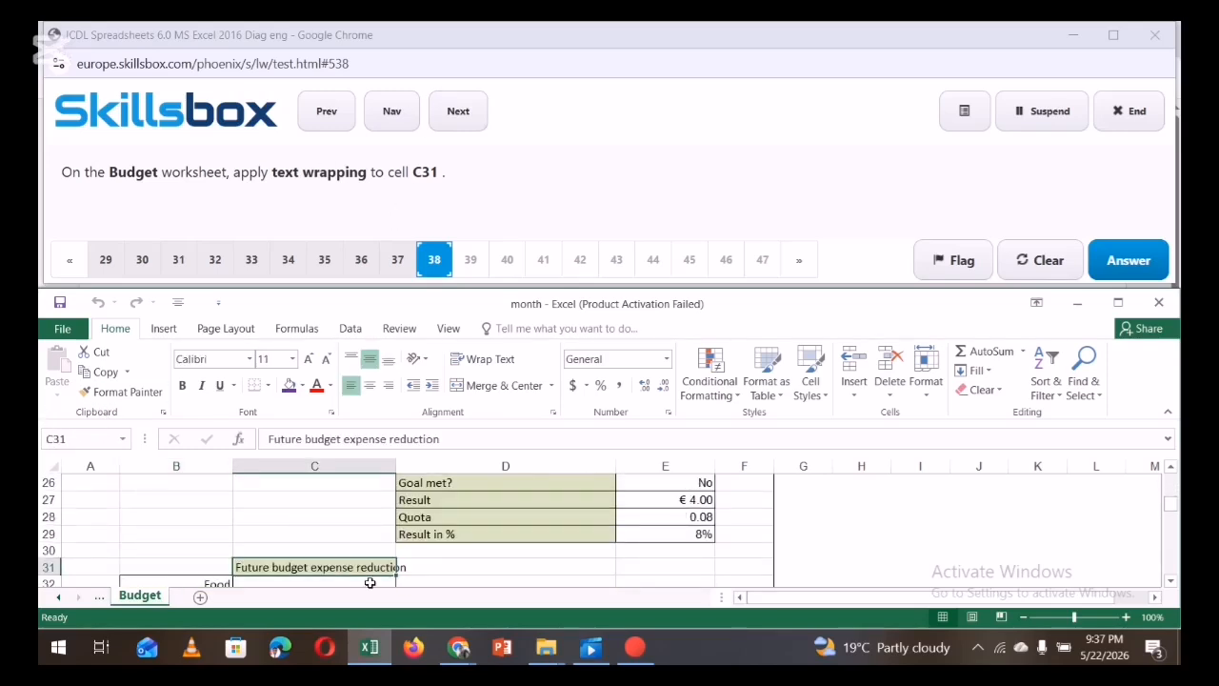
pyautogui.click(505, 360)
pyautogui.click(501, 572)
pyautogui.click(895, 515)
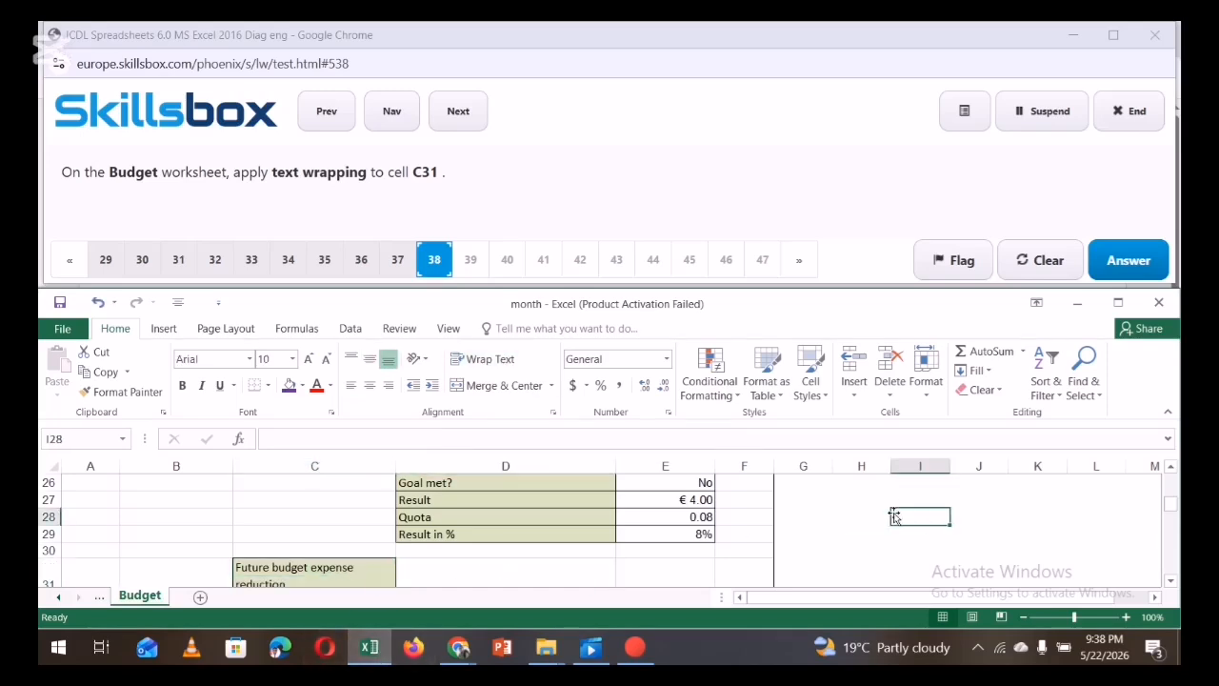
pyautogui.click(1119, 272)
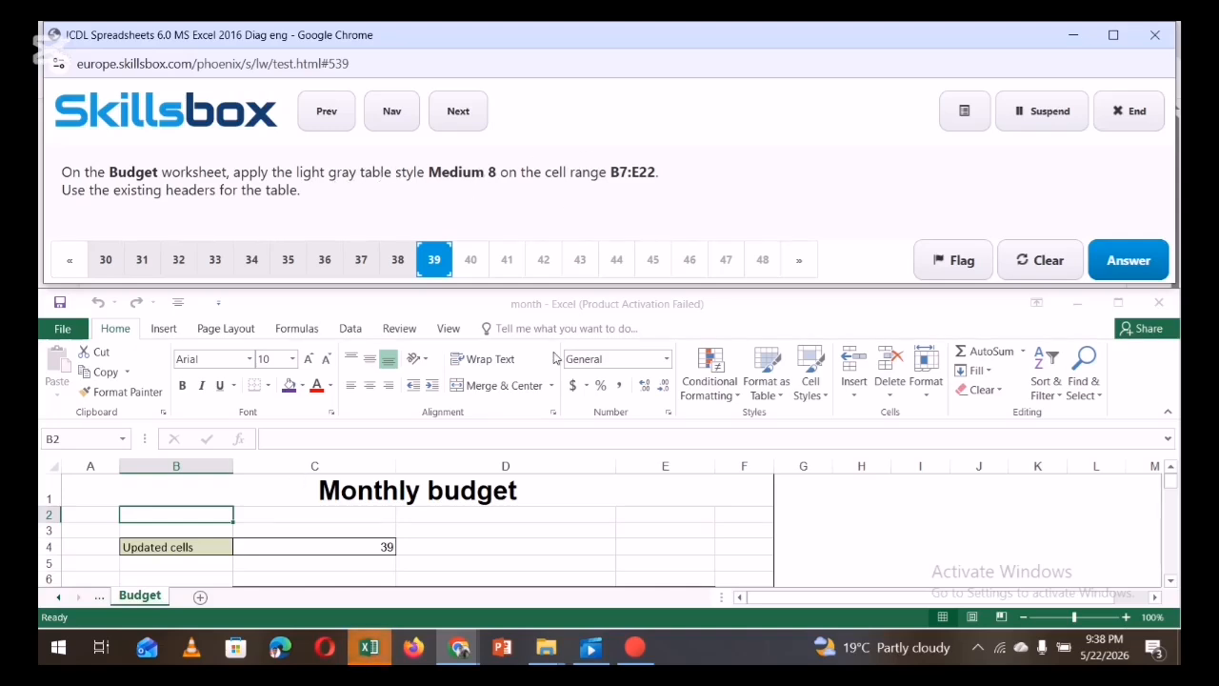
# Format the cell range B7:E22 as a table in the light gray Medium 8 style with its existing headers, and submit the answer
pyautogui.click(91, 438)
pyautogui.write('B')
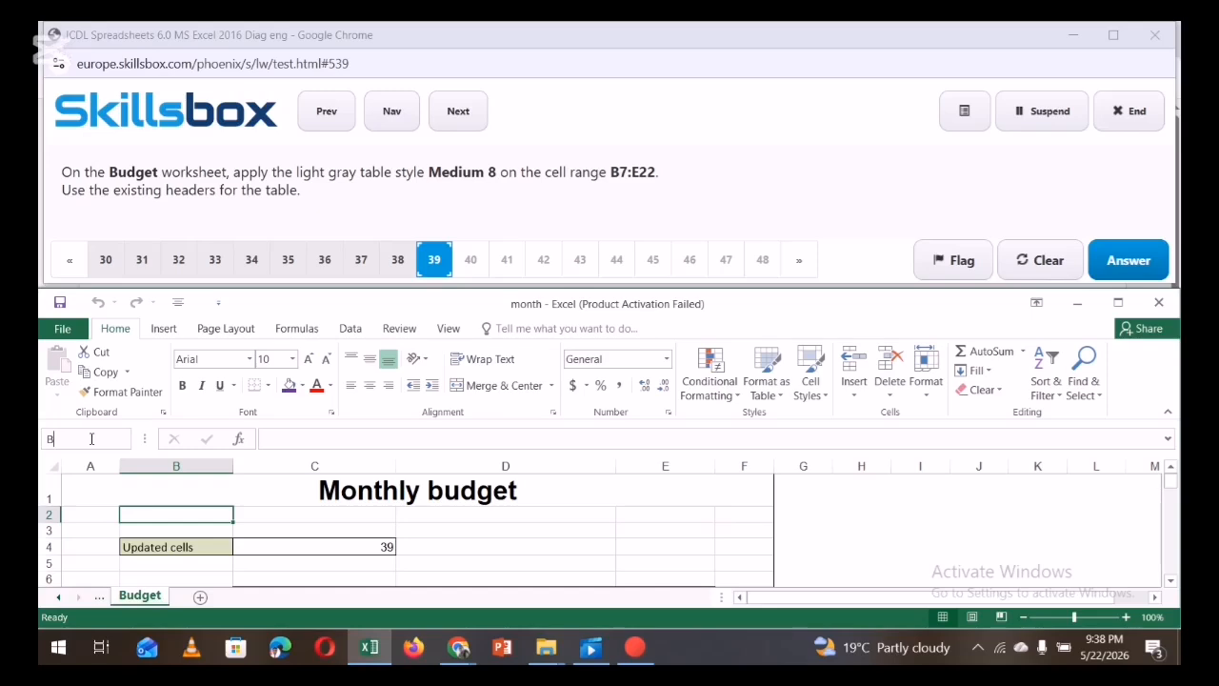
pyautogui.write('7:E22')
pyautogui.press('Return')
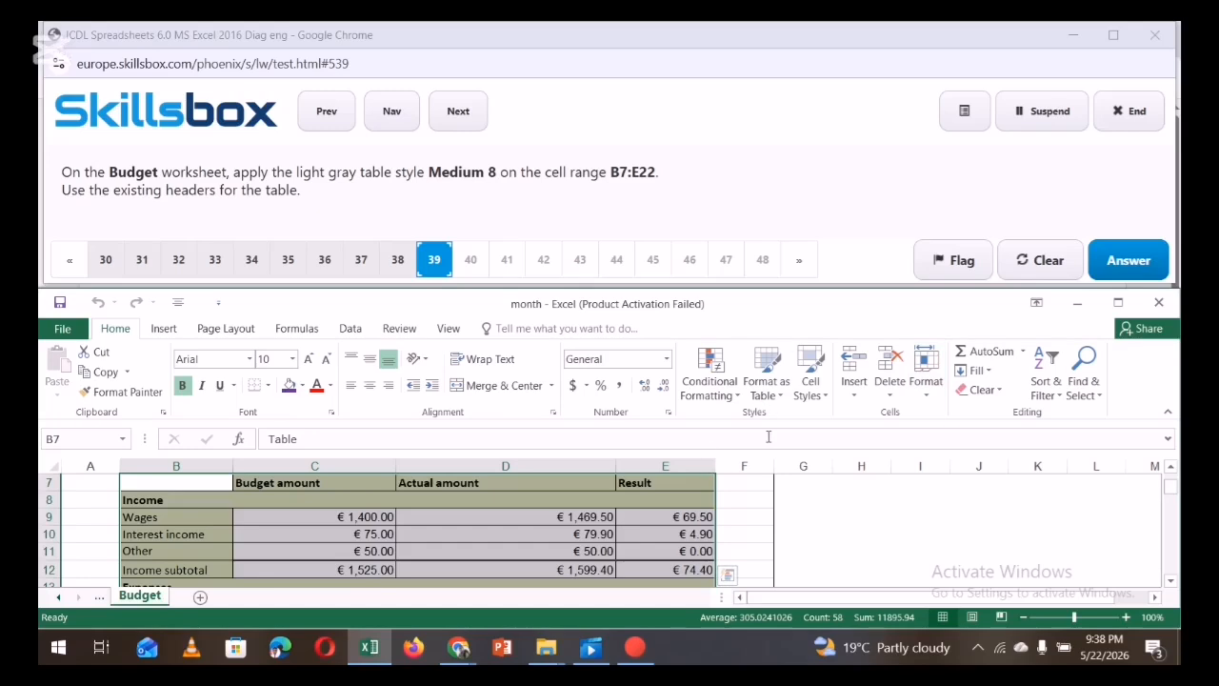
pyautogui.click(776, 394)
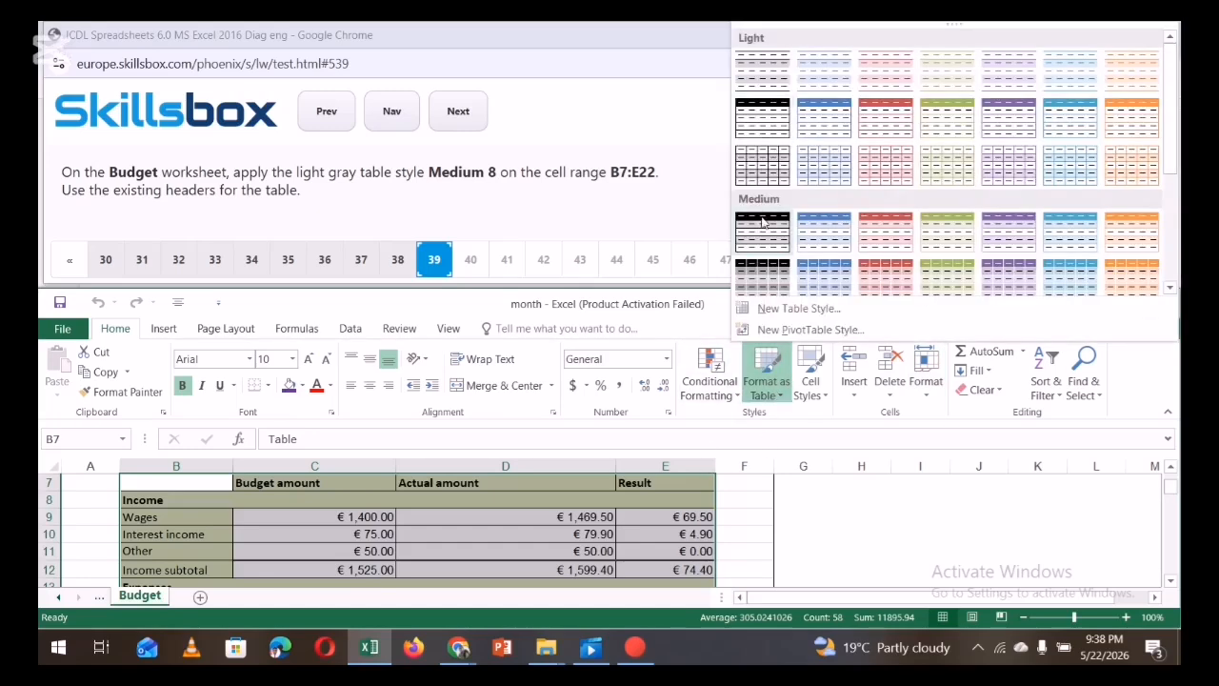
pyautogui.click(763, 278)
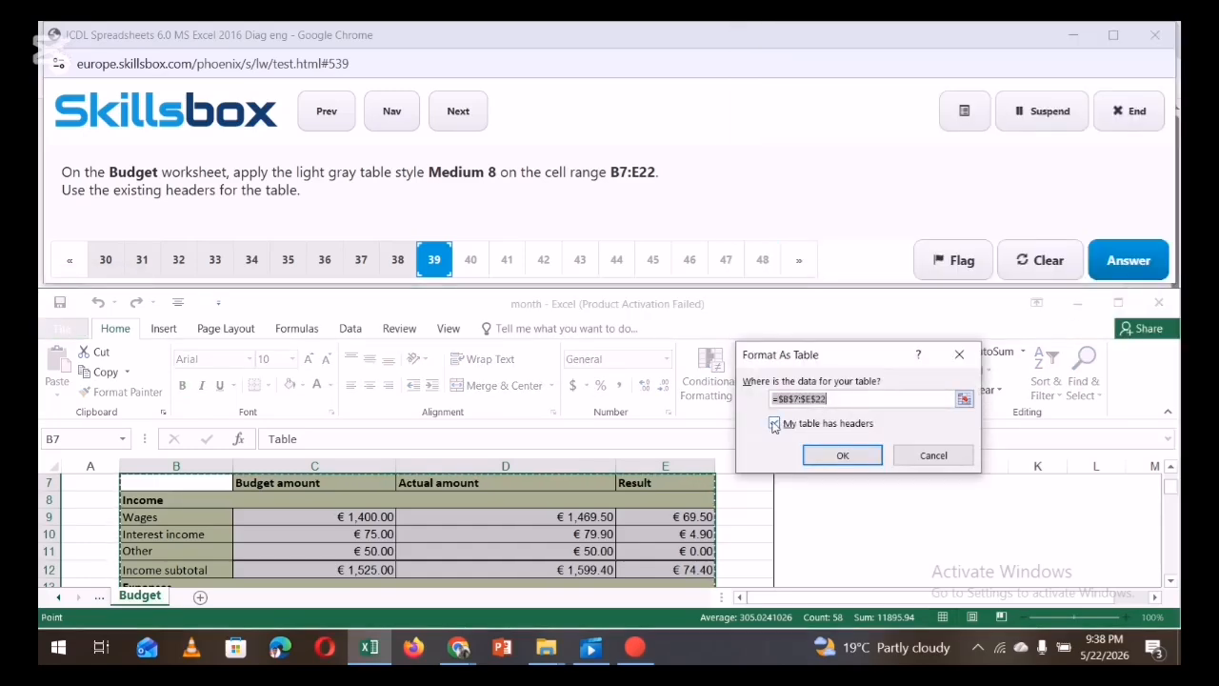
pyautogui.click(843, 456)
pyautogui.click(1131, 260)
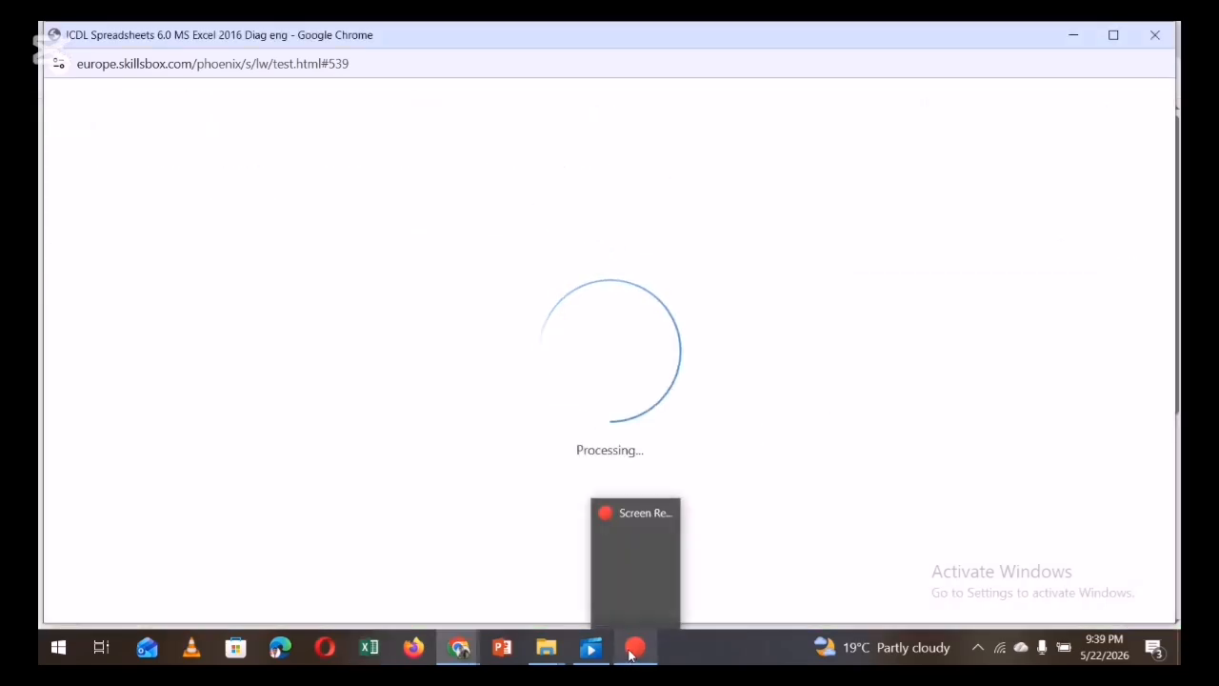
pyautogui.click(634, 648)
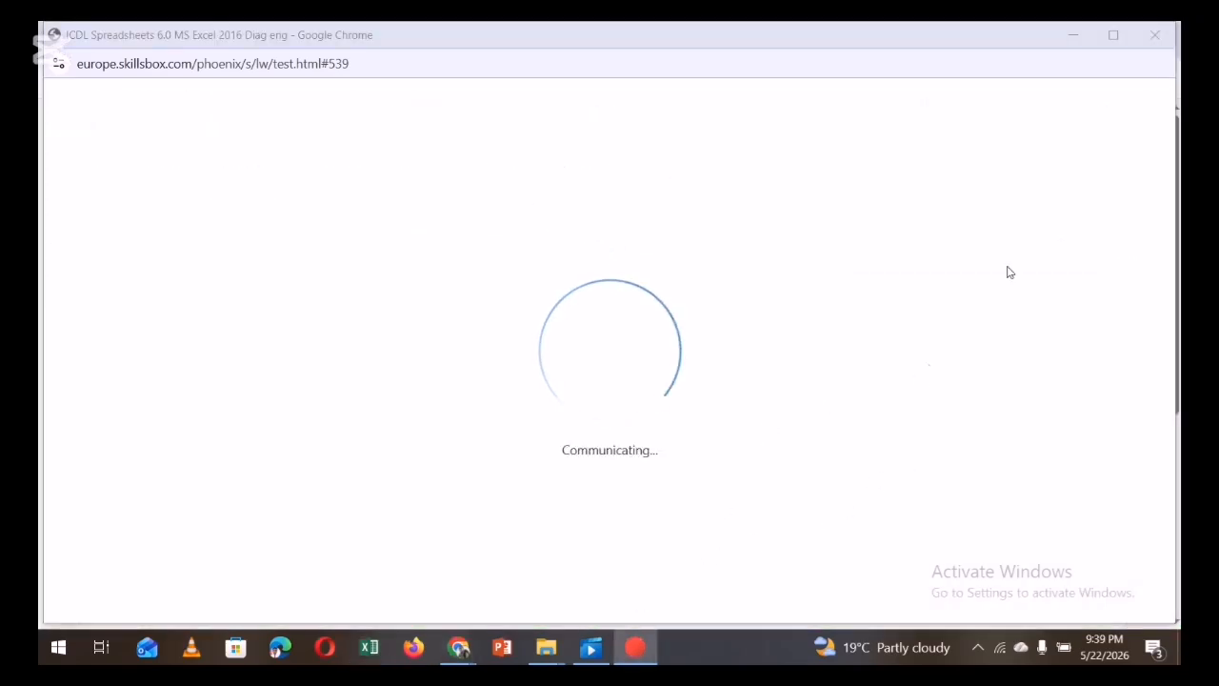
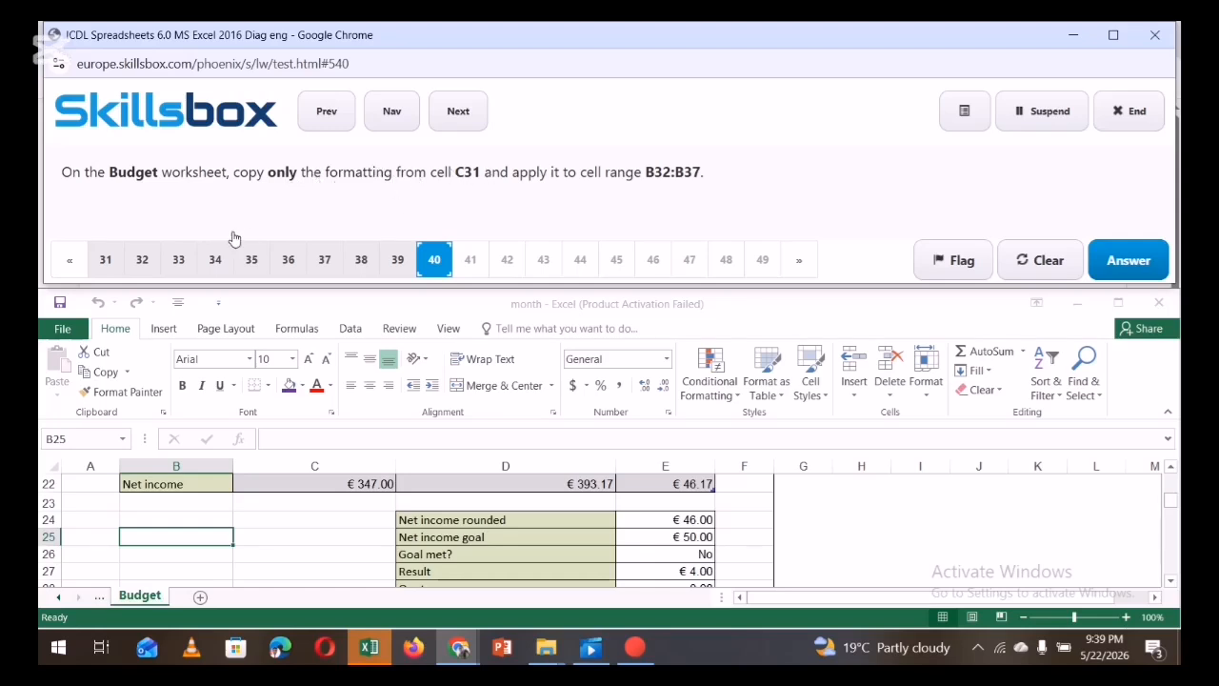
# Select cell C31 on the Budget worksheet as the source for copying formatting
pyautogui.click(87, 439)
pyautogui.write('C31')
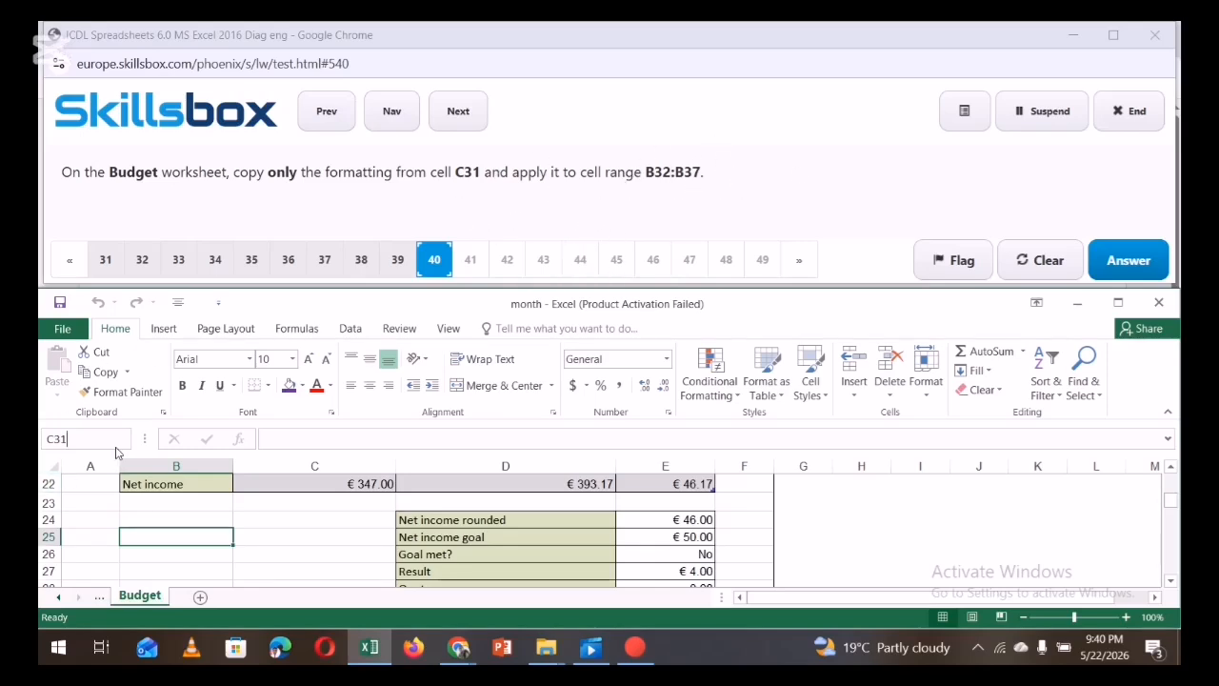
pyautogui.press('Return')
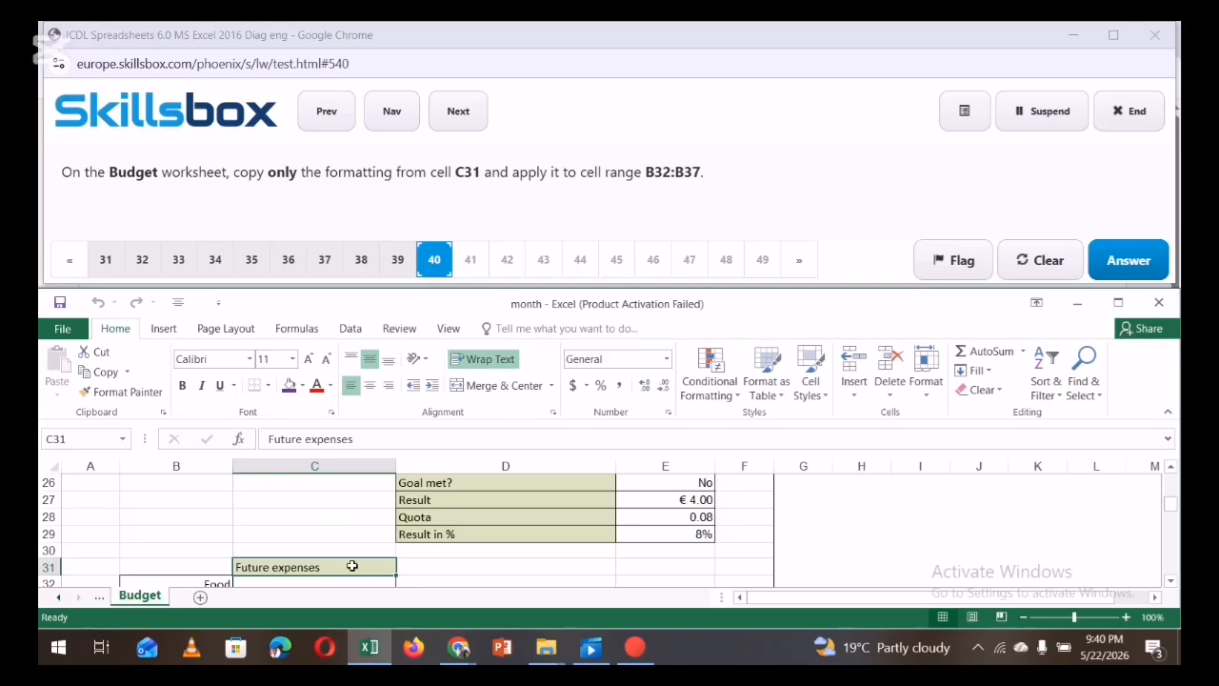
# Copy only the formatting of cell C31 to the range B32:B37 with Format Painter and submit the answer
pyautogui.click(121, 393)
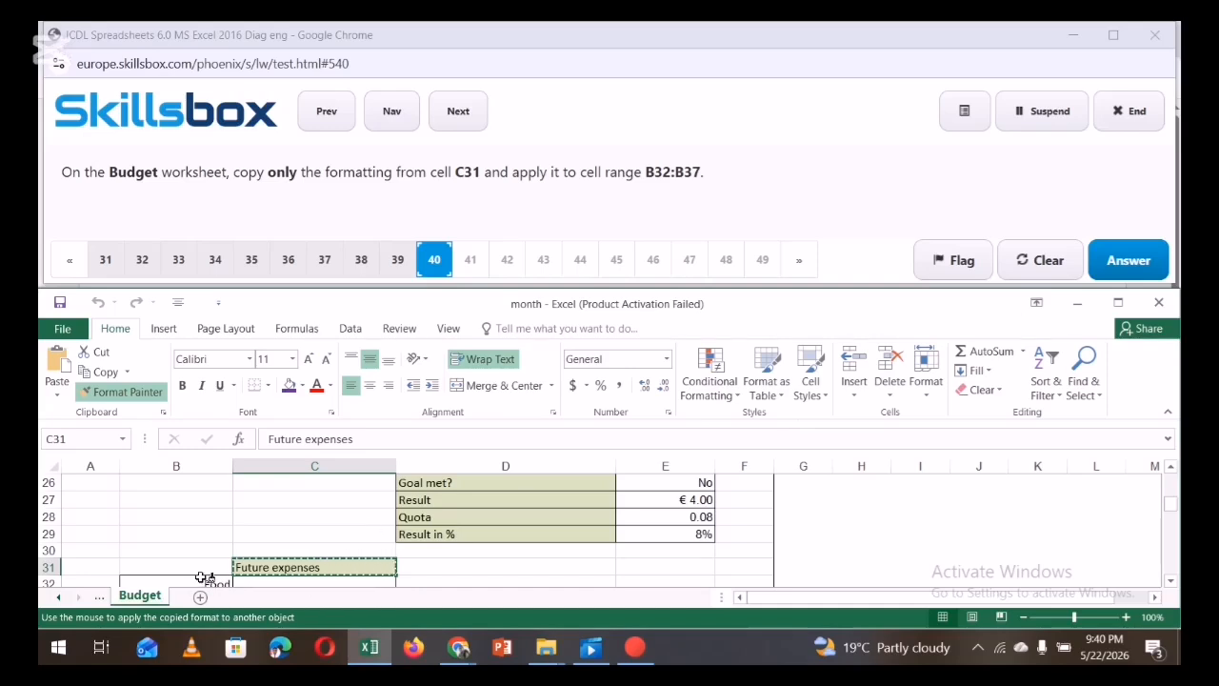
pyautogui.moveTo(201, 577); pyautogui.dragTo(198, 559)
pyautogui.scroll(2, 197, 555)
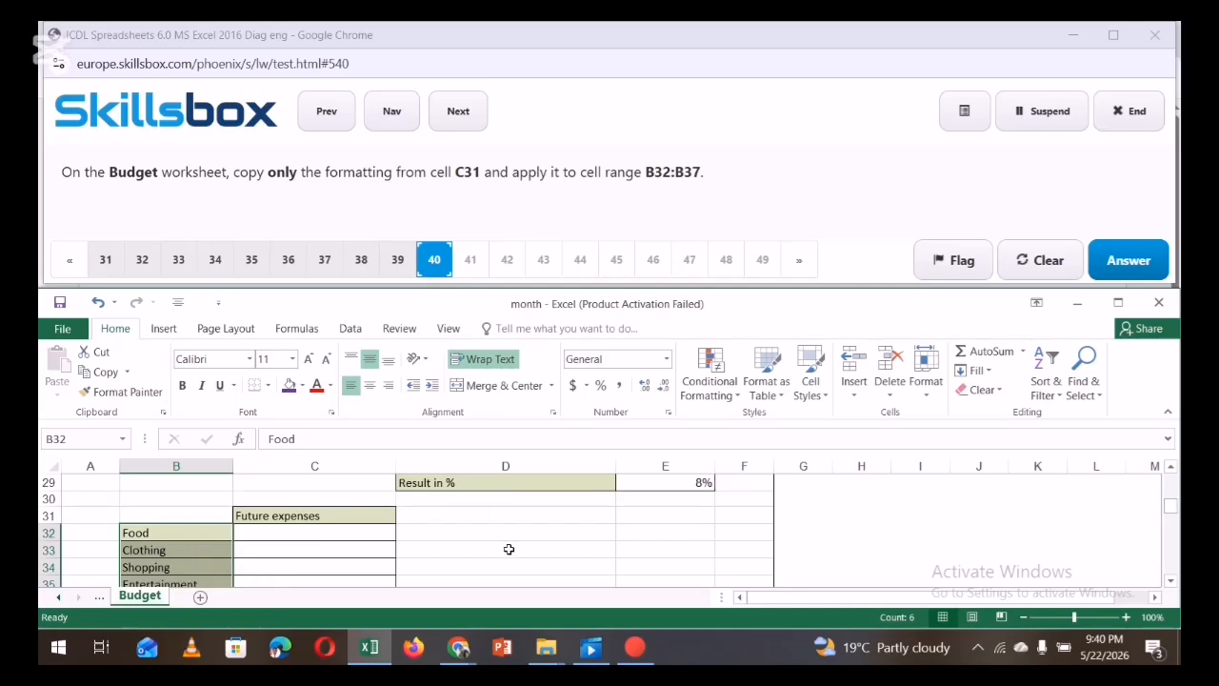
pyautogui.click(846, 526)
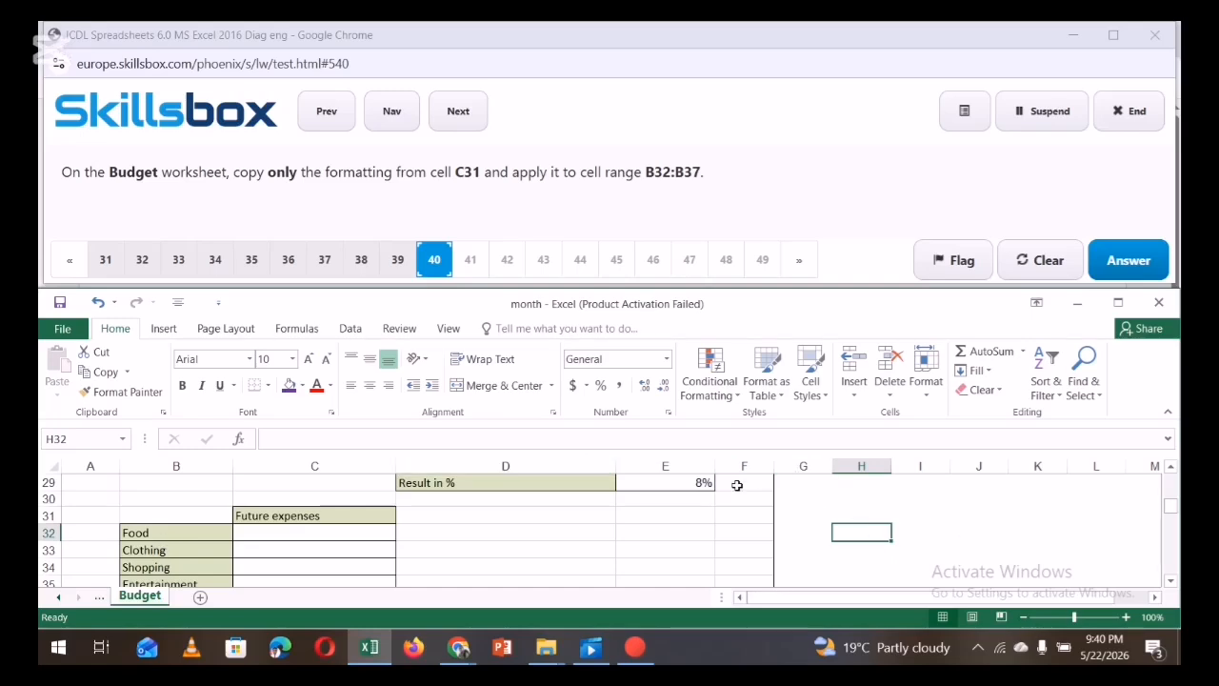
pyautogui.click(985, 549)
pyautogui.click(1122, 260)
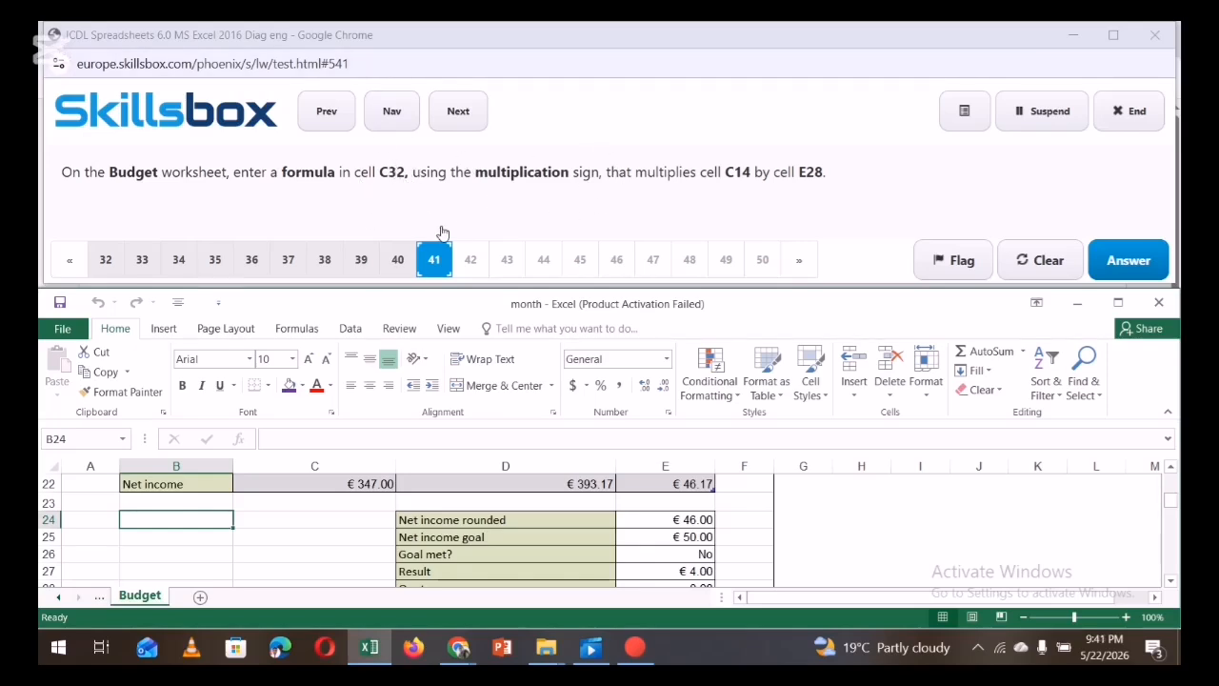
# Enter the formula =C14*E28 in cell C32 of the Budget worksheet and submit the answer
pyautogui.click(90, 436)
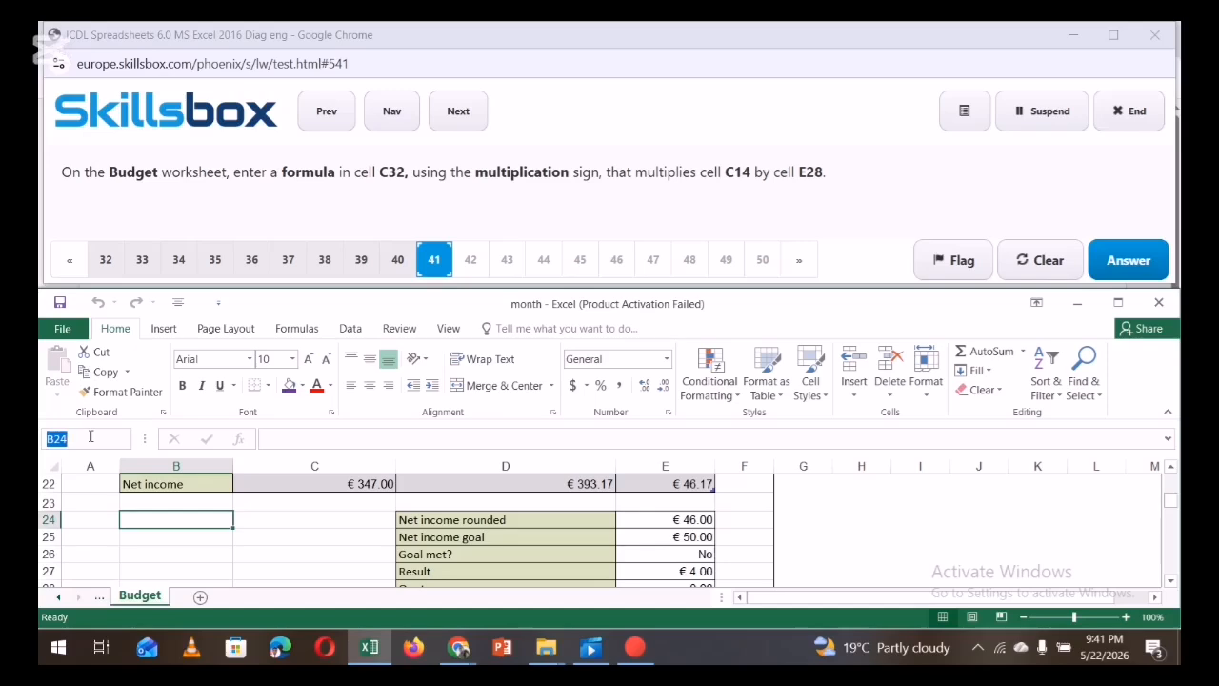
pyautogui.write('C')
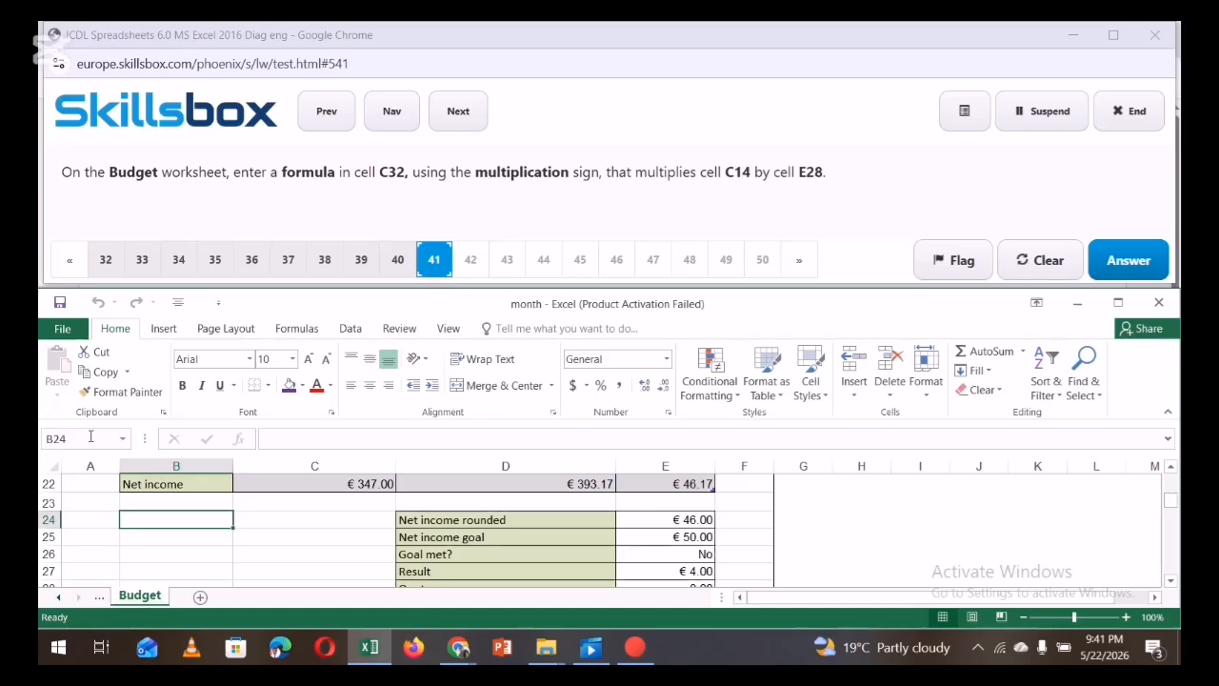
pyautogui.press('Return')
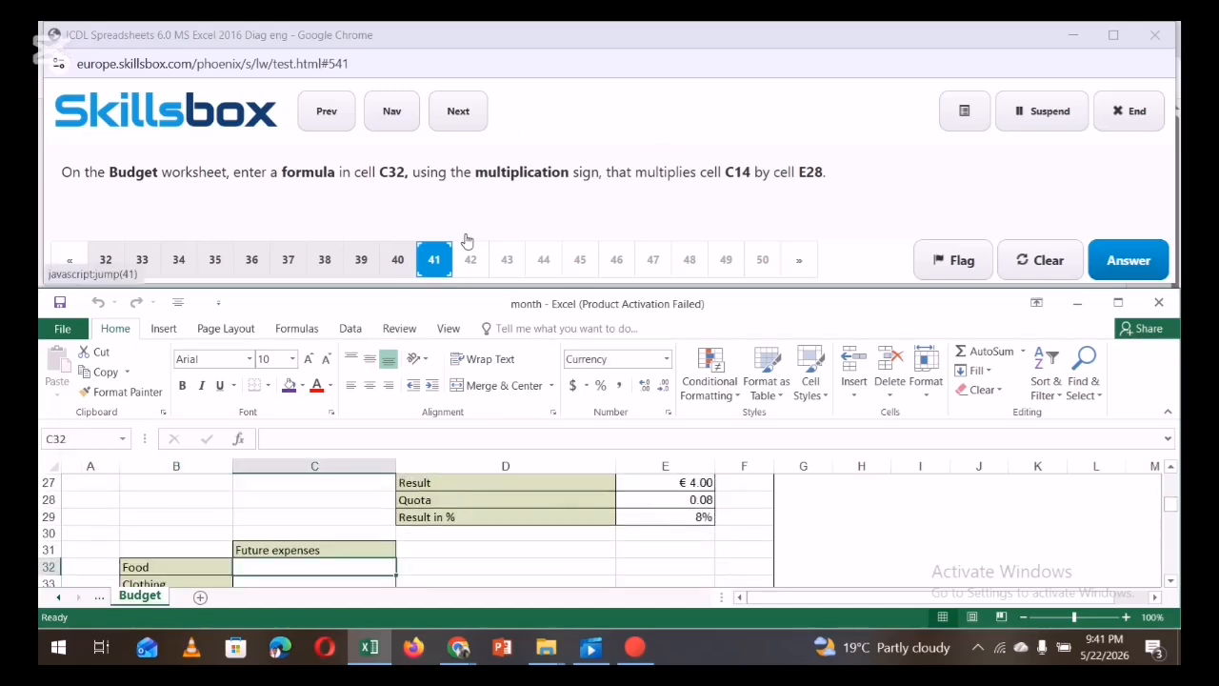
pyautogui.write('=')
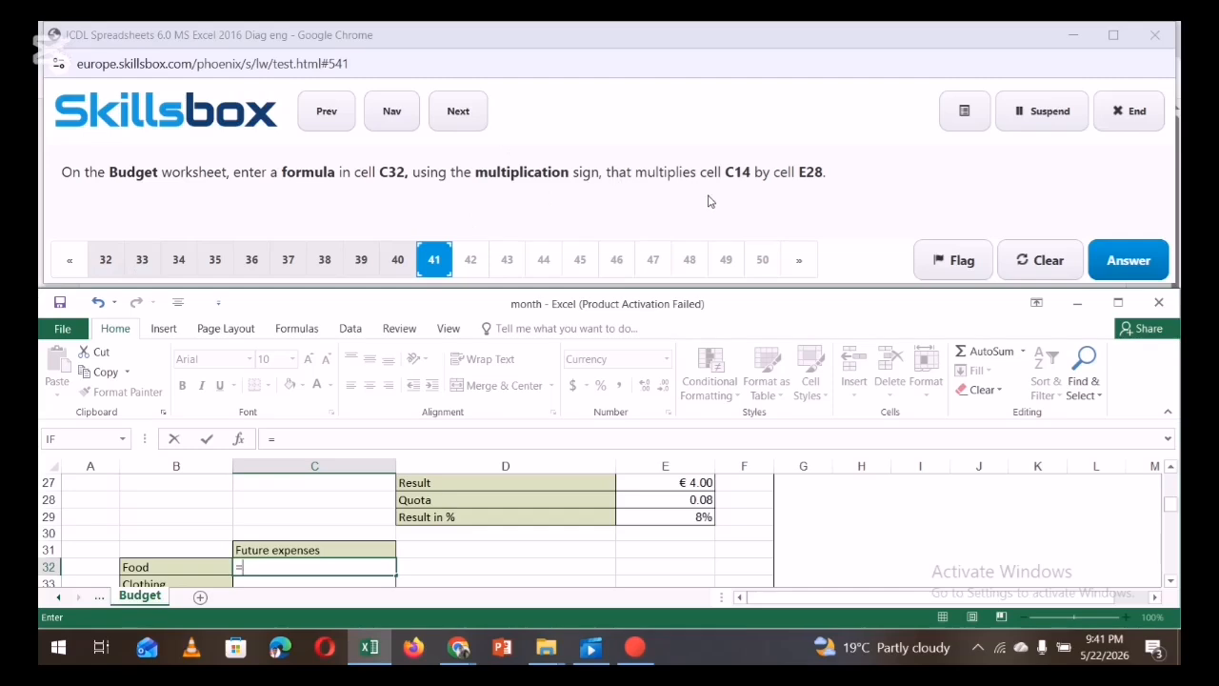
pyautogui.write('C')
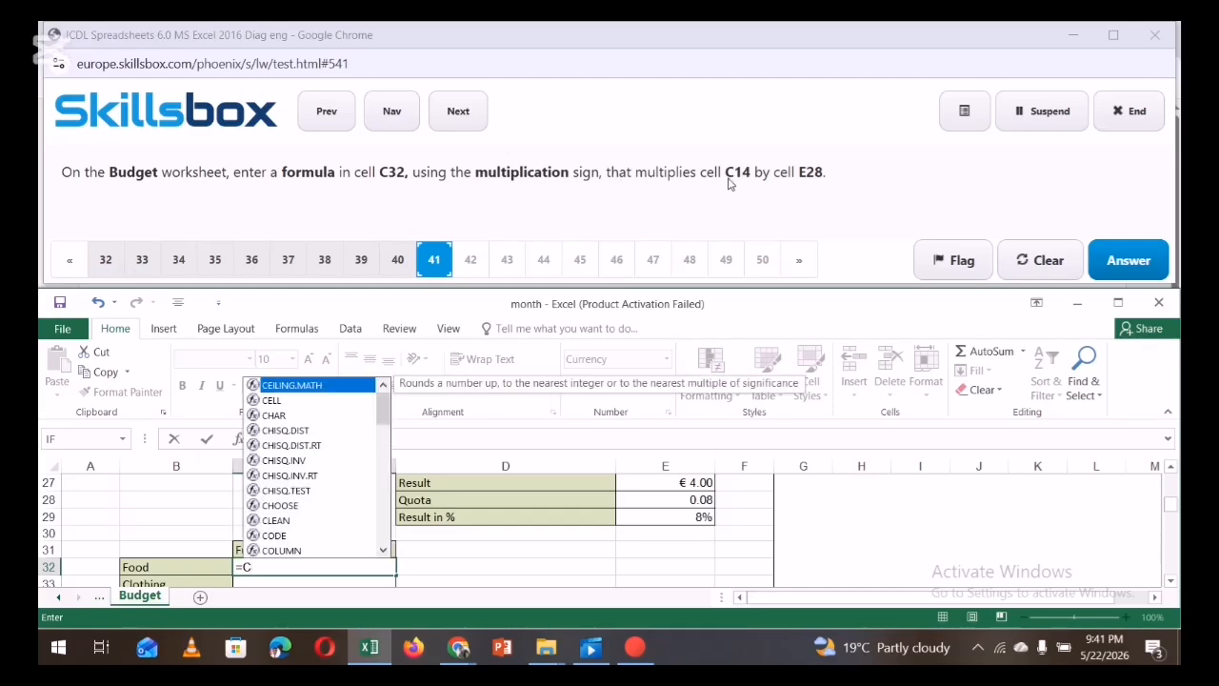
pyautogui.write('14')
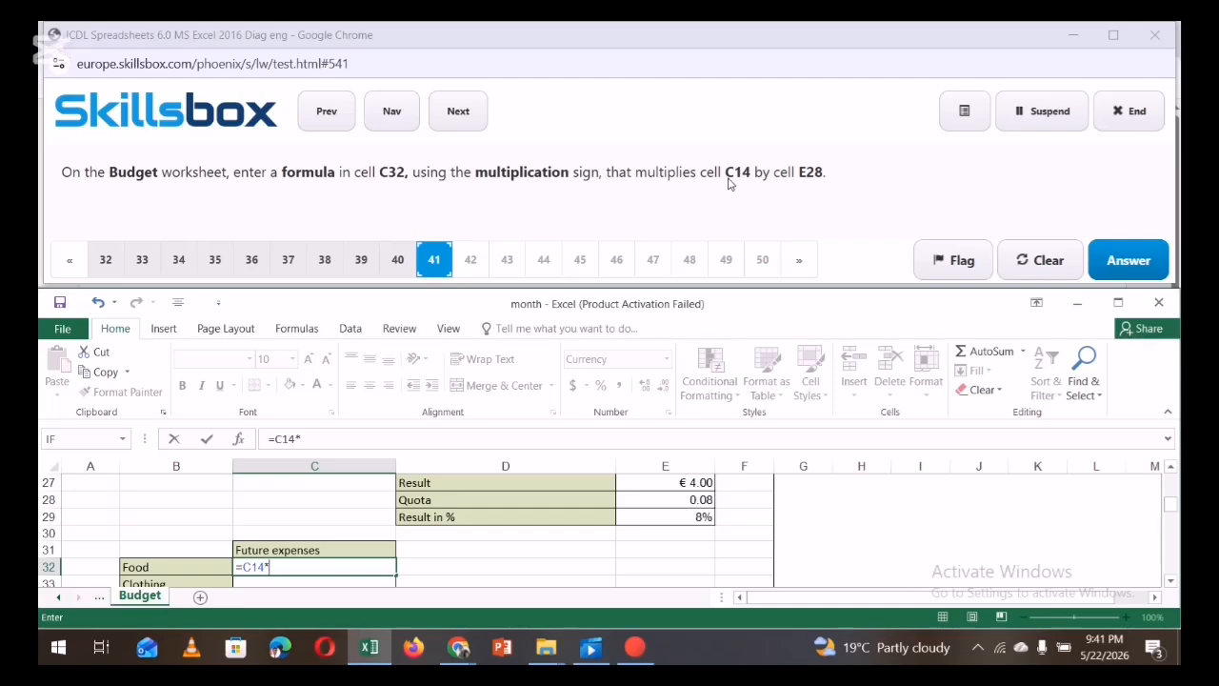
pyautogui.write('*E28')
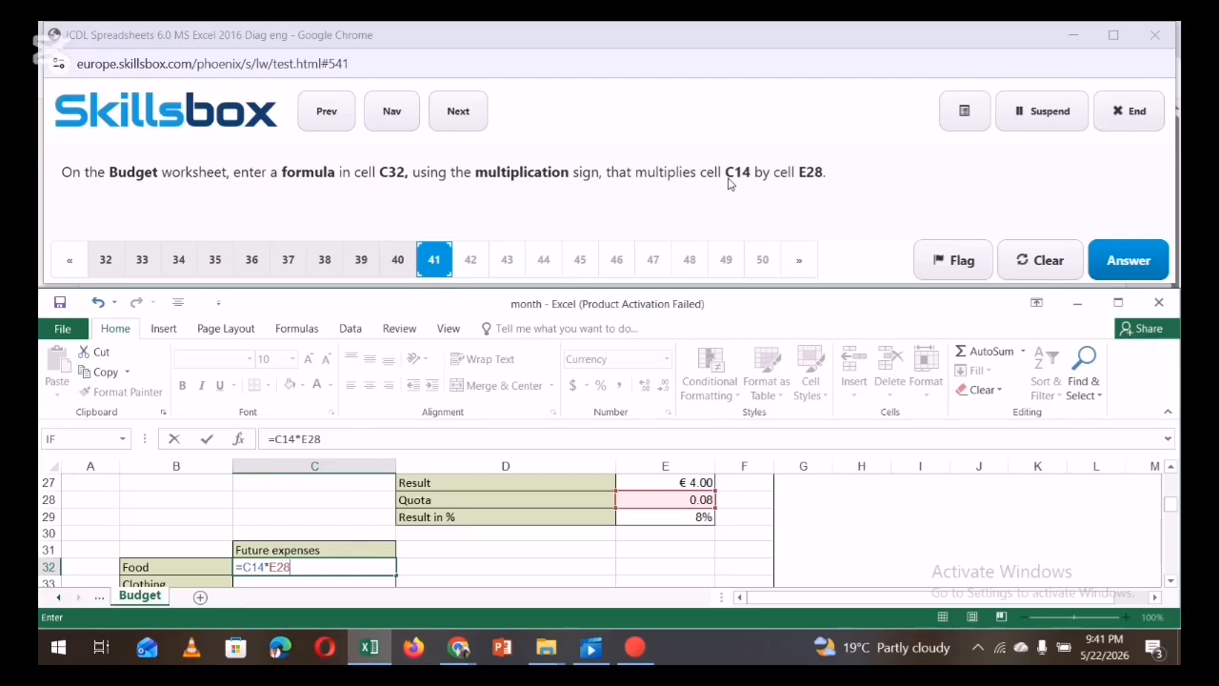
pyautogui.press('Return')
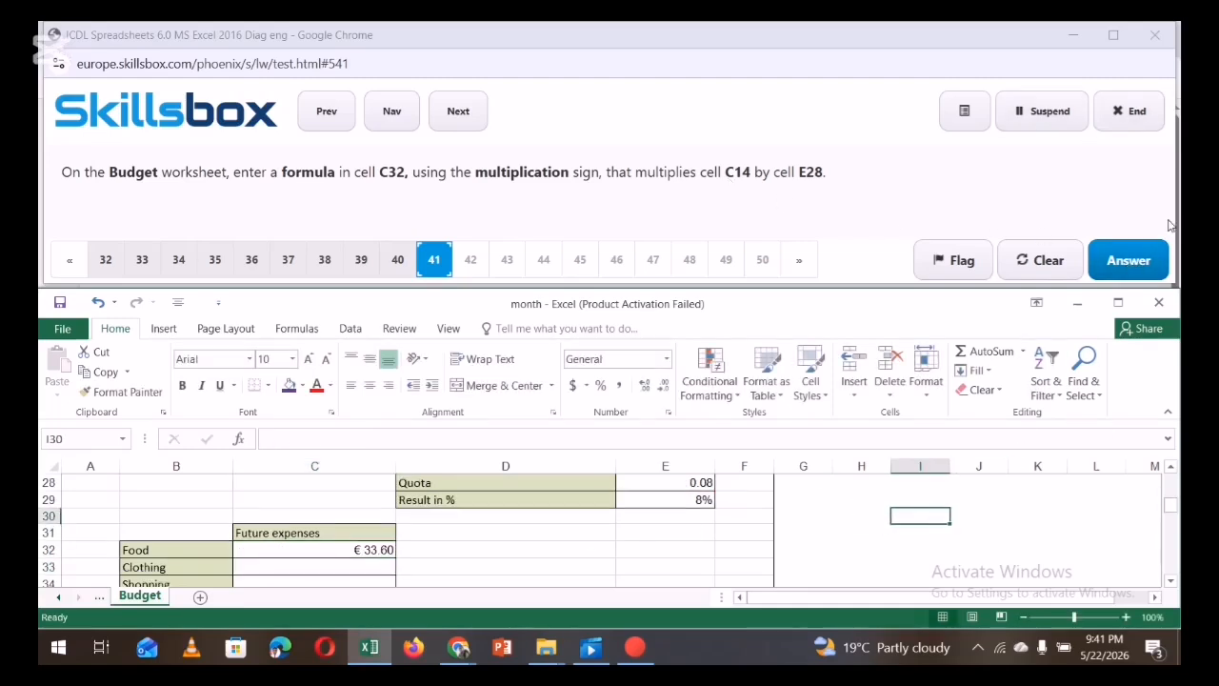
pyautogui.click(1131, 266)
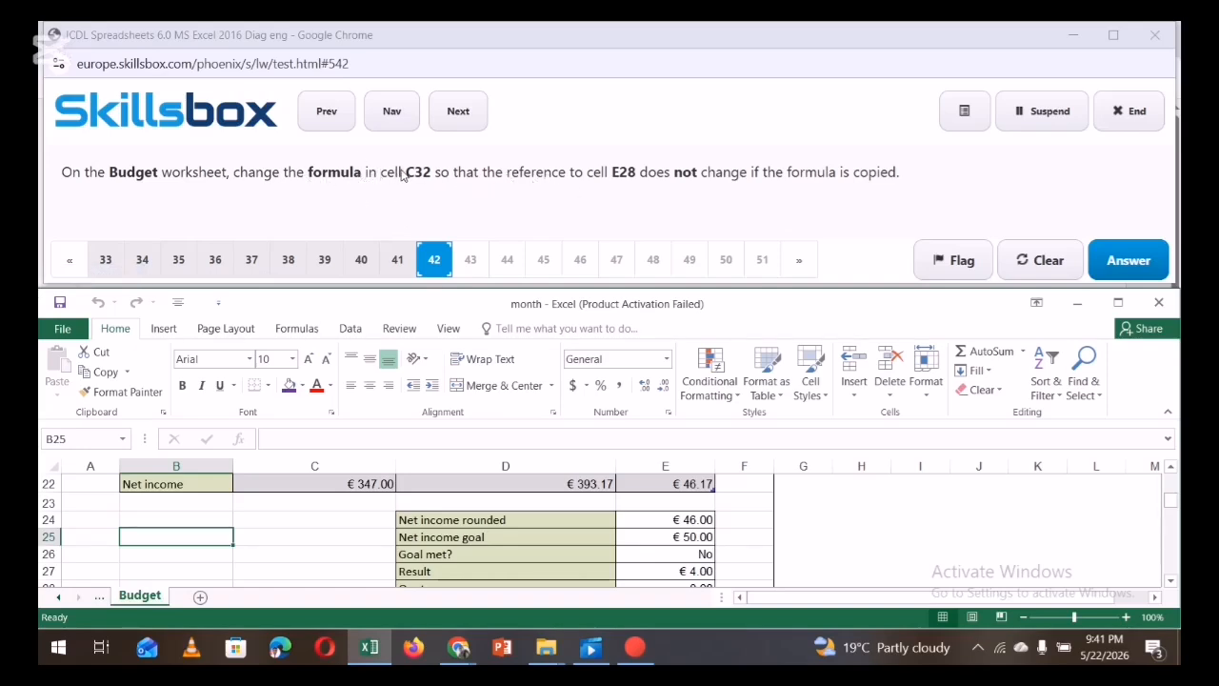
# Make the E28 reference absolute in cell C32 so the formula reads =C14*$E$28, and submit the answer
pyautogui.click(79, 439)
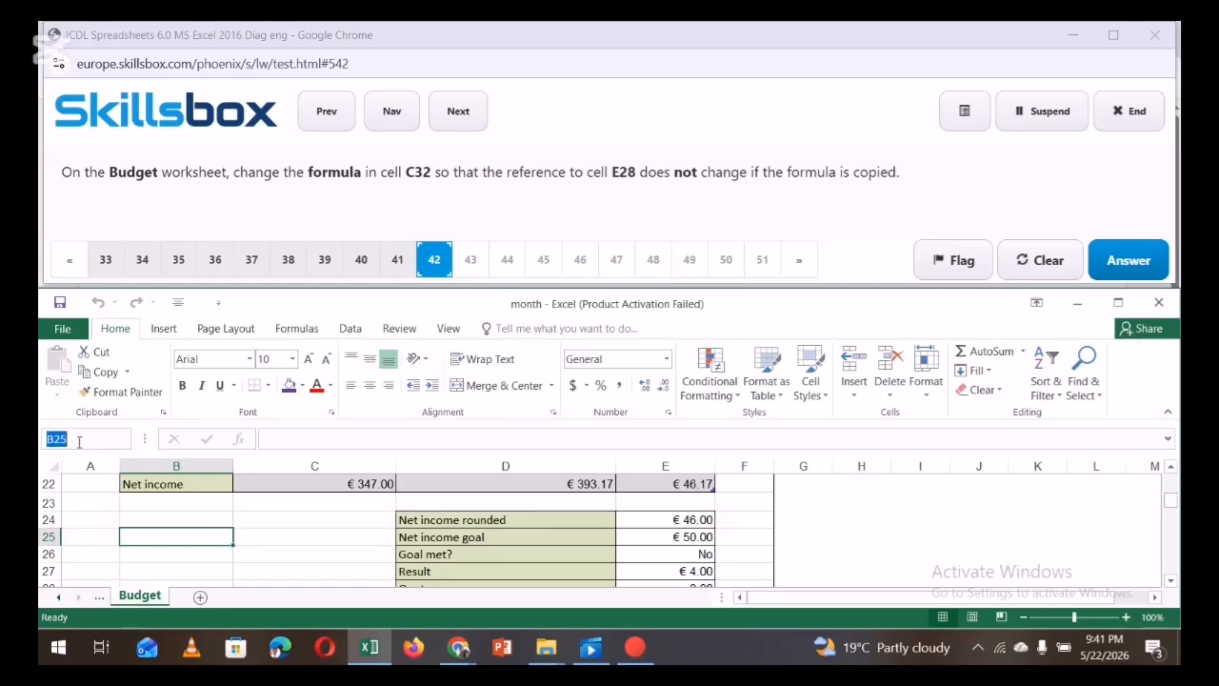
pyautogui.write('C32')
pyautogui.press('Return')
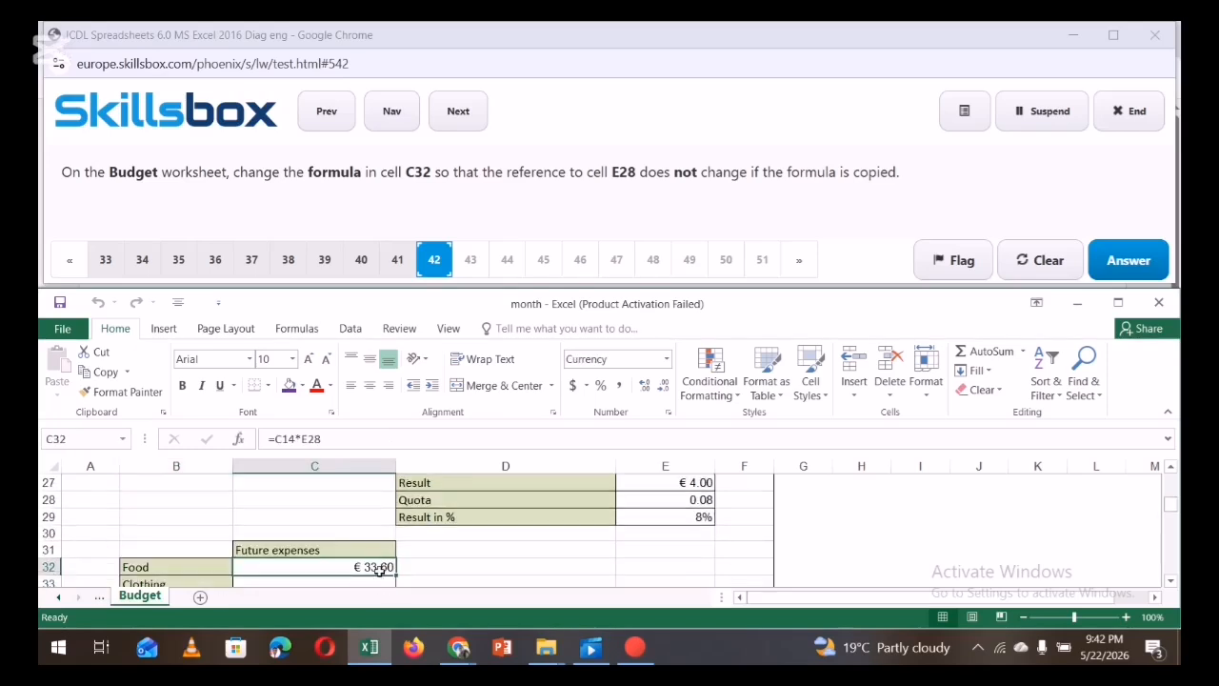
pyautogui.click(300, 438)
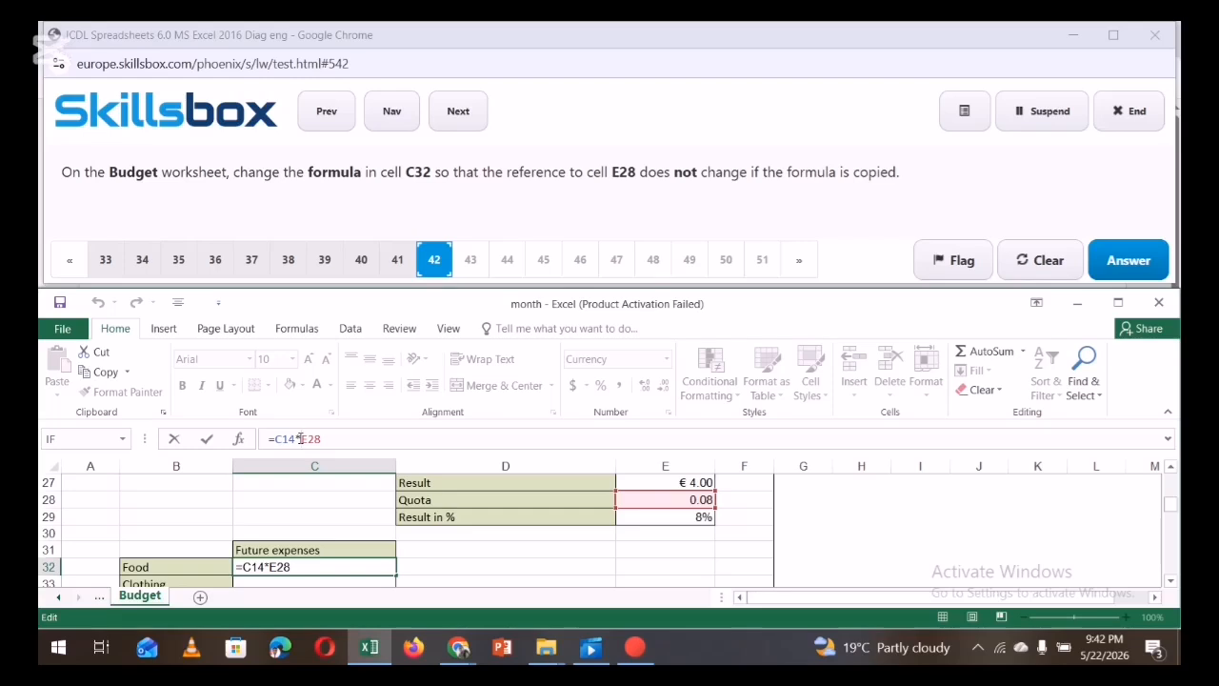
pyautogui.write('$E$')
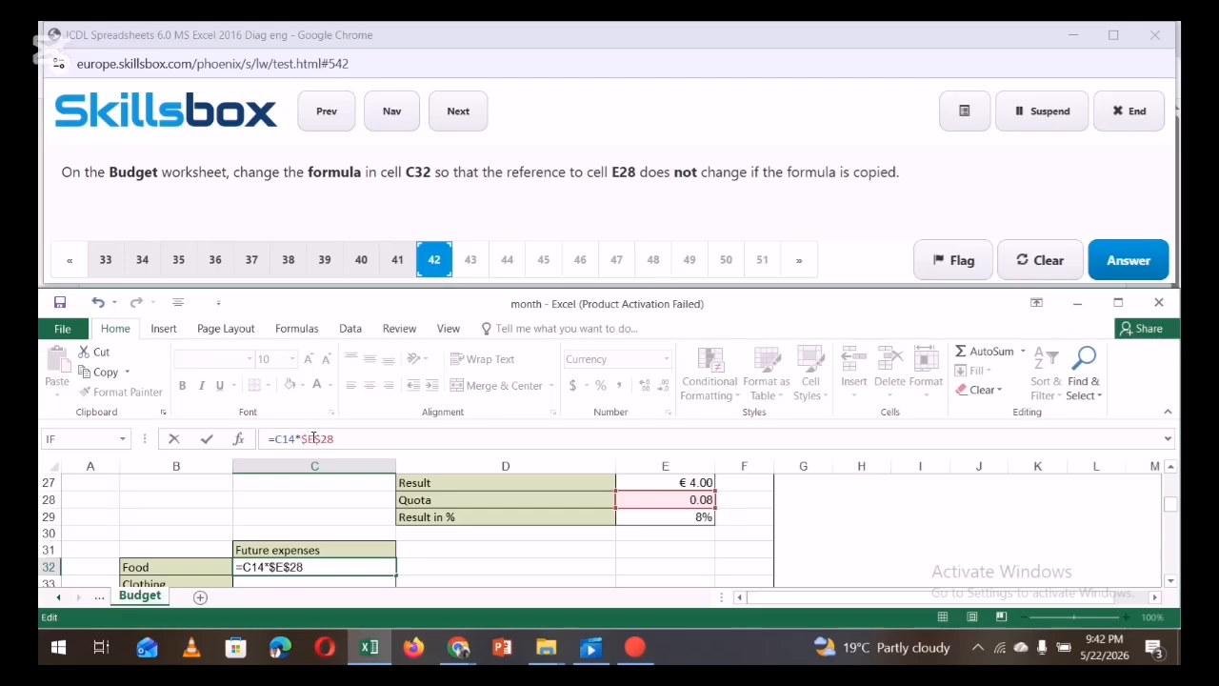
pyautogui.press('Return')
pyautogui.click(827, 528)
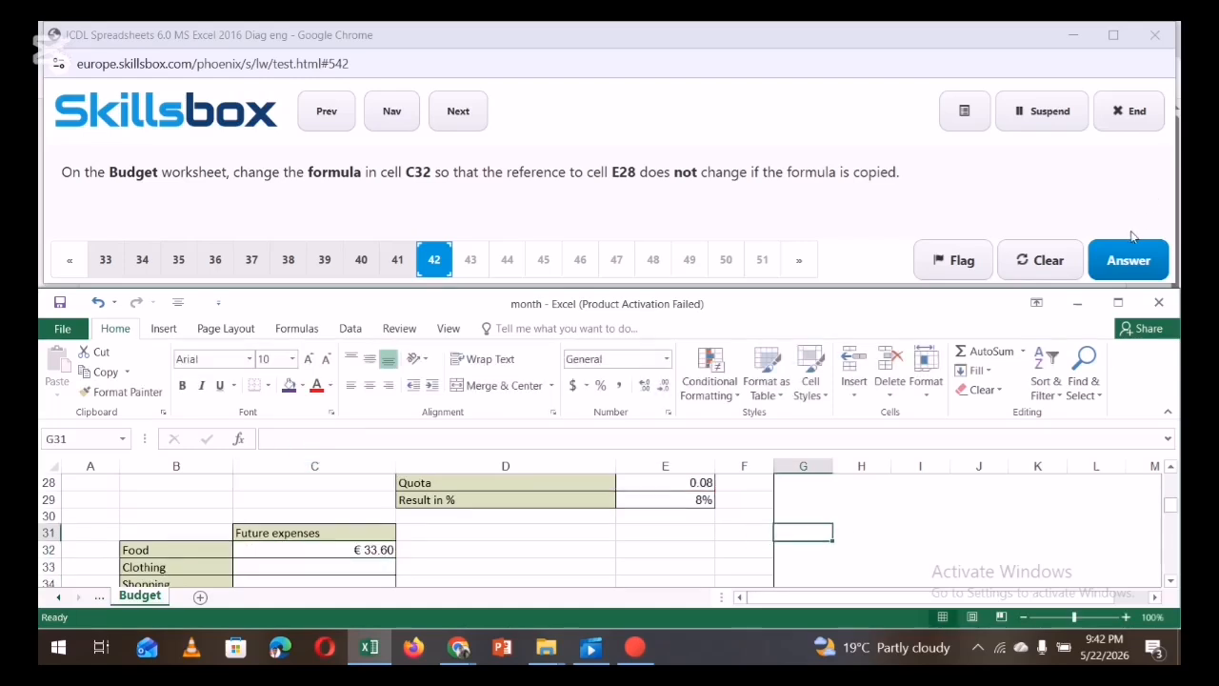
pyautogui.click(1127, 260)
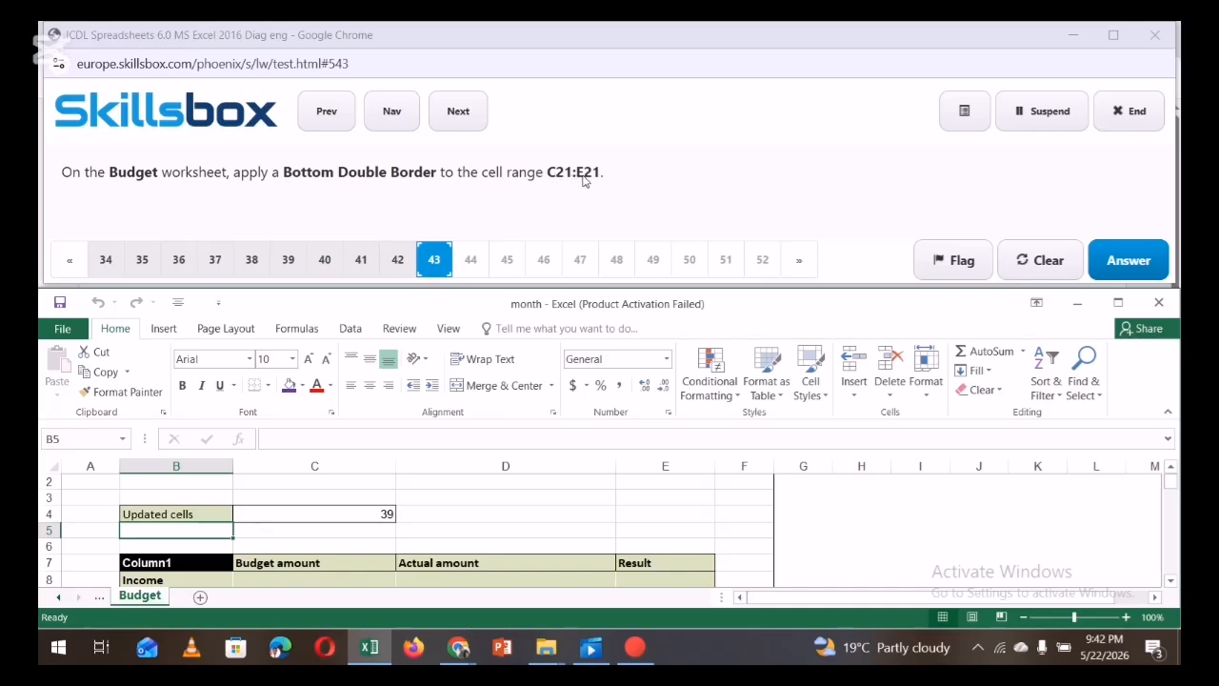
# Apply a Bottom Double Border to the range C21:E21 on the Budget worksheet and submit the answer
pyautogui.click(70, 438)
pyautogui.write('C21')
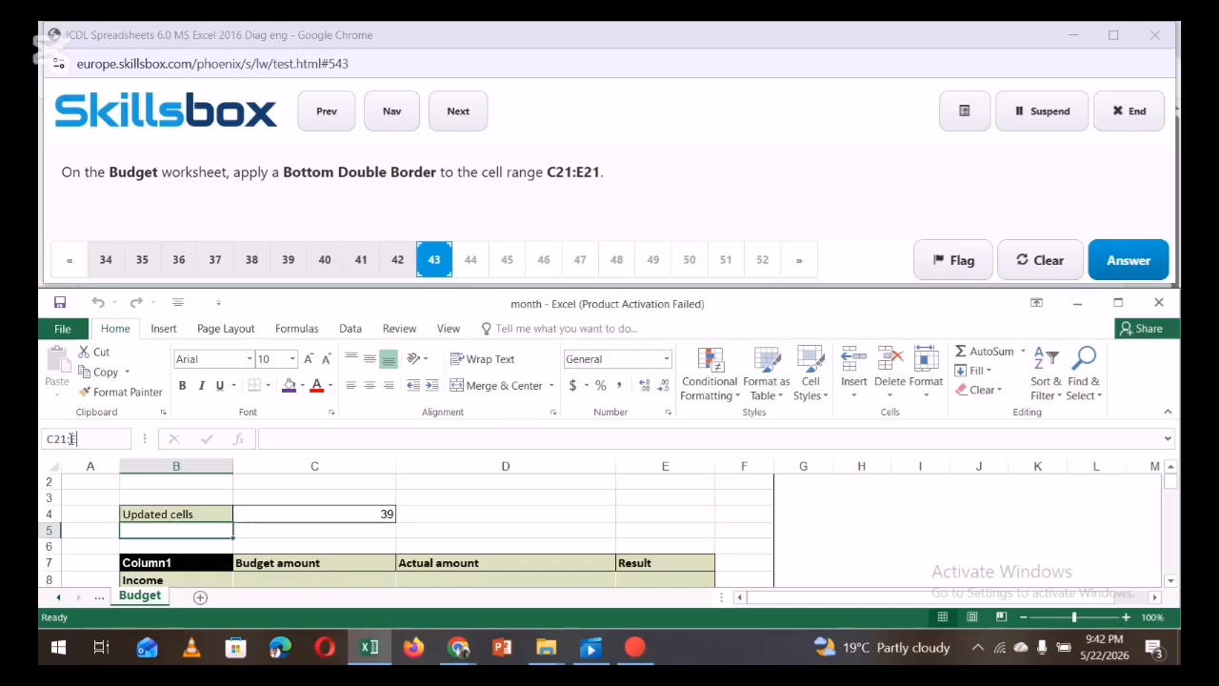
pyautogui.write(':E21')
pyautogui.press('Return')
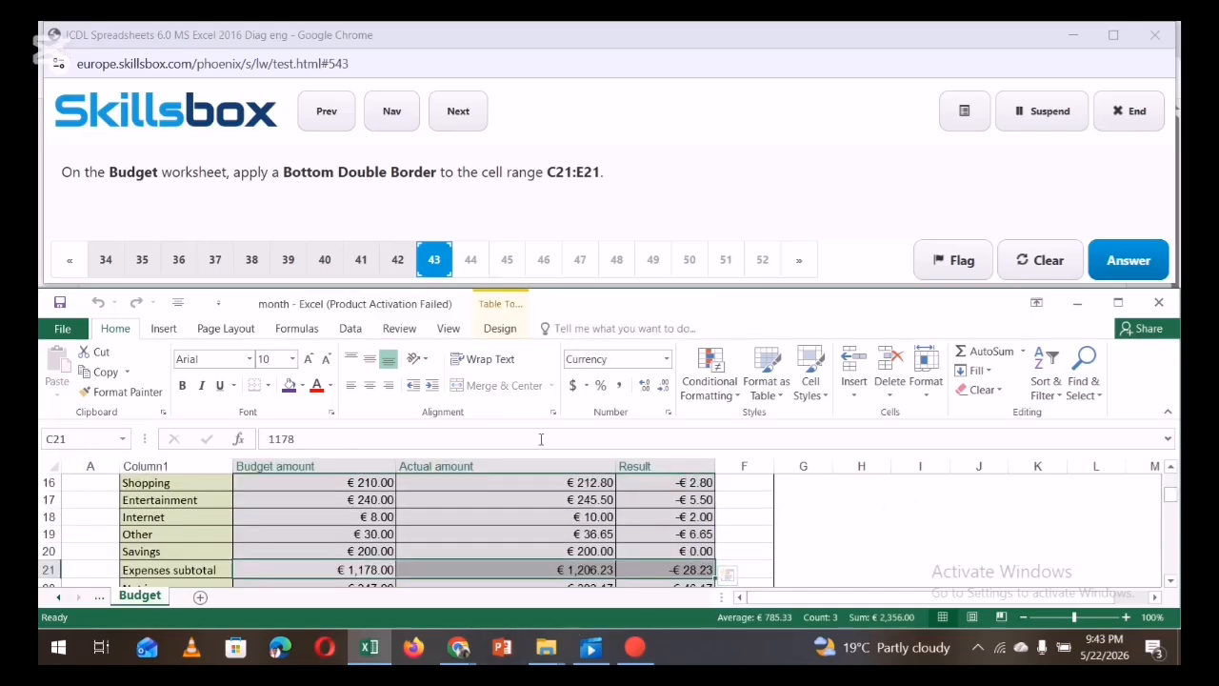
pyautogui.click(267, 385)
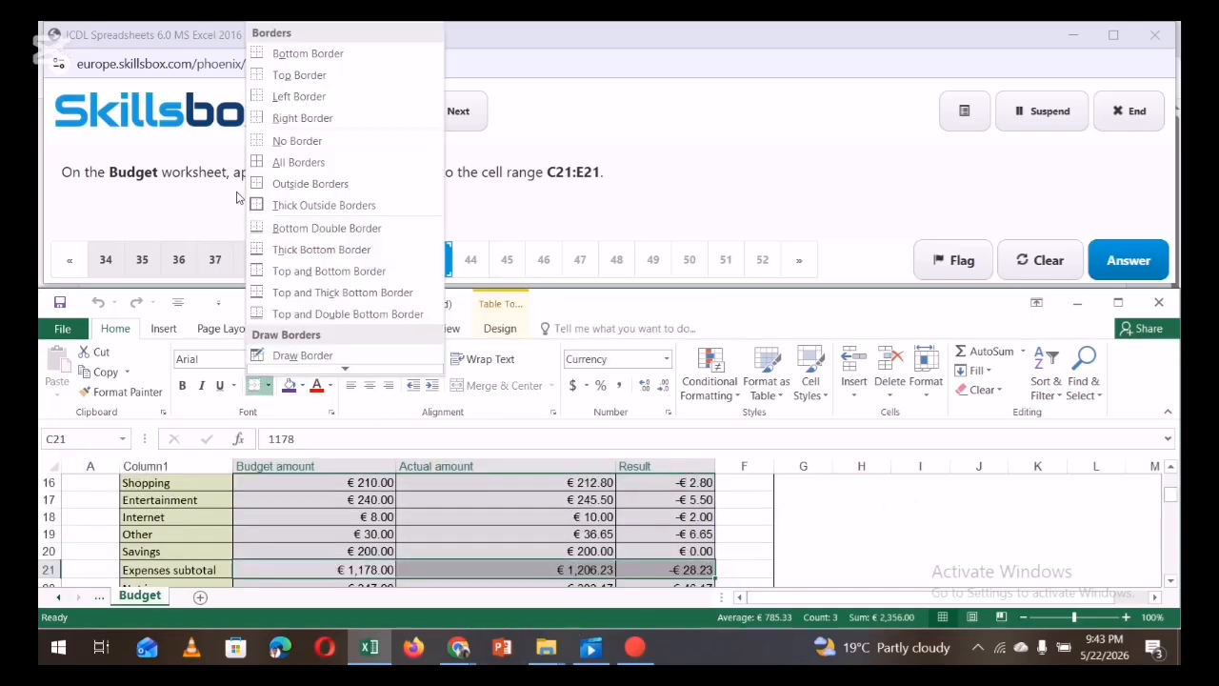
pyautogui.click(297, 228)
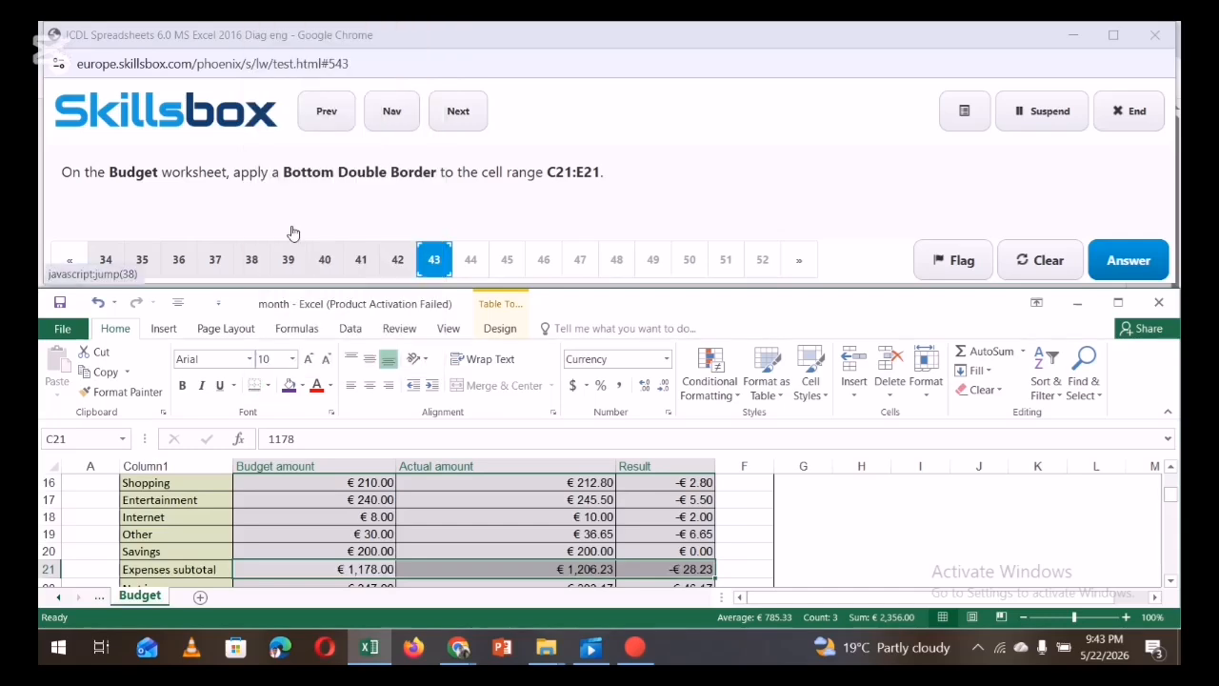
pyautogui.click(862, 533)
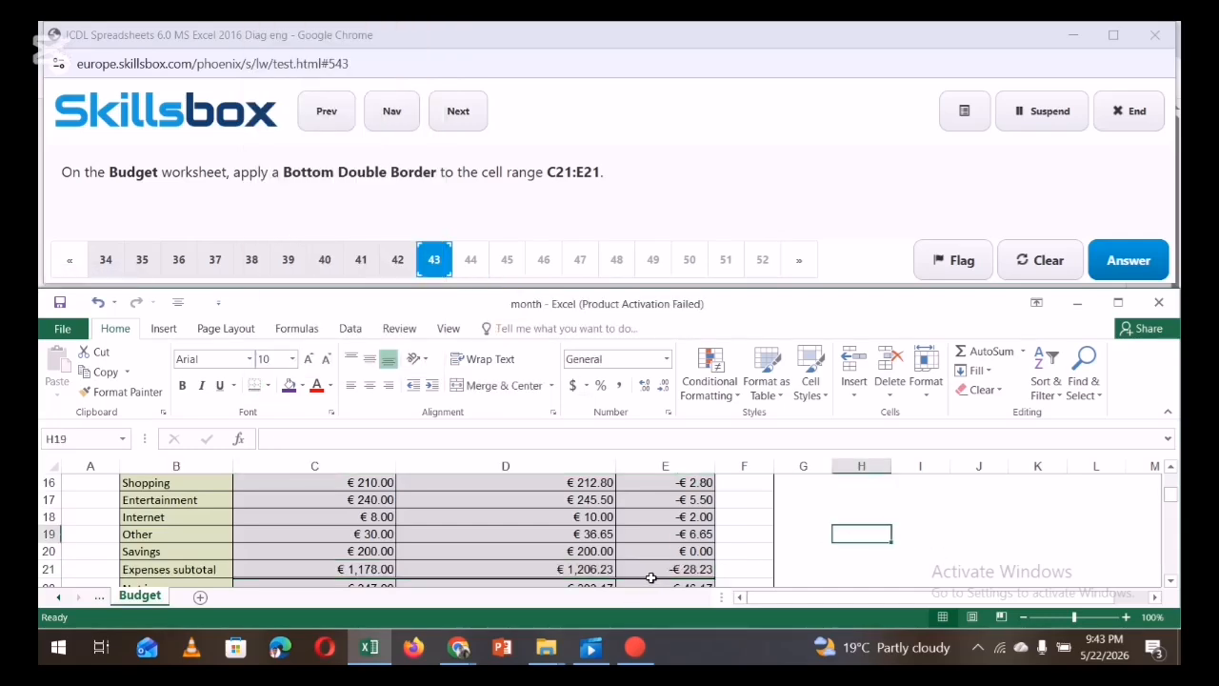
pyautogui.click(1128, 260)
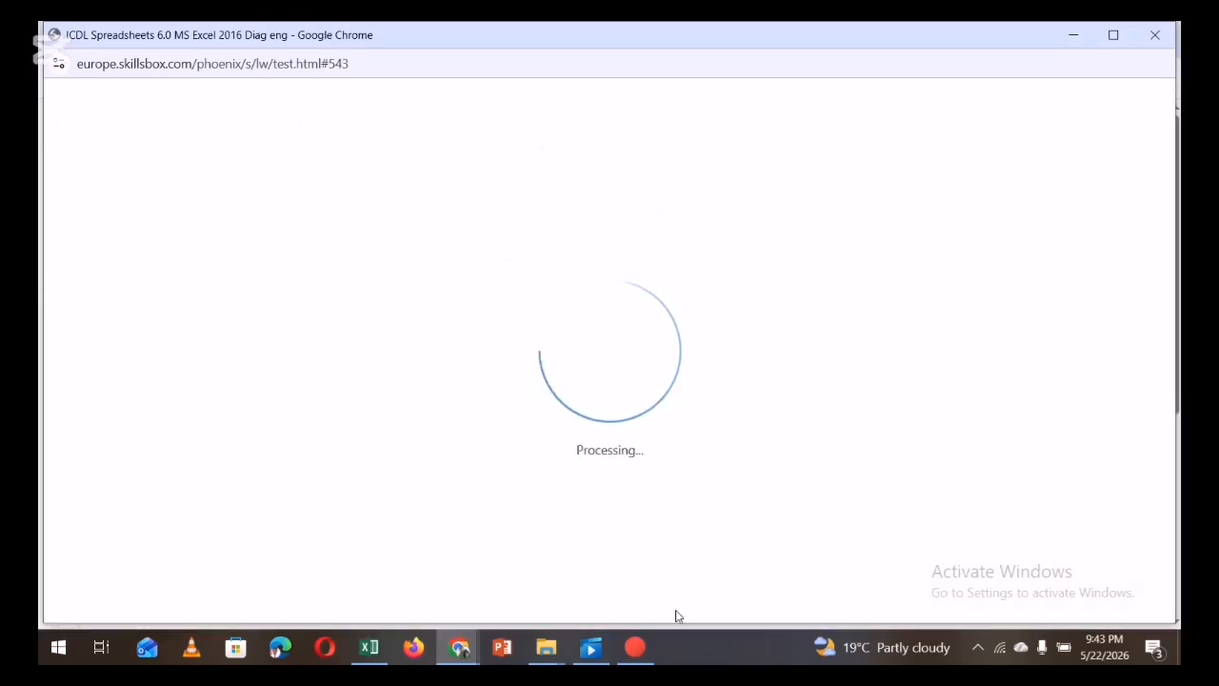
# Replace all occurrences of "Result" with "Defference" on the Budget worksheet and submit the answer
pyautogui.moveTo(626, 657)
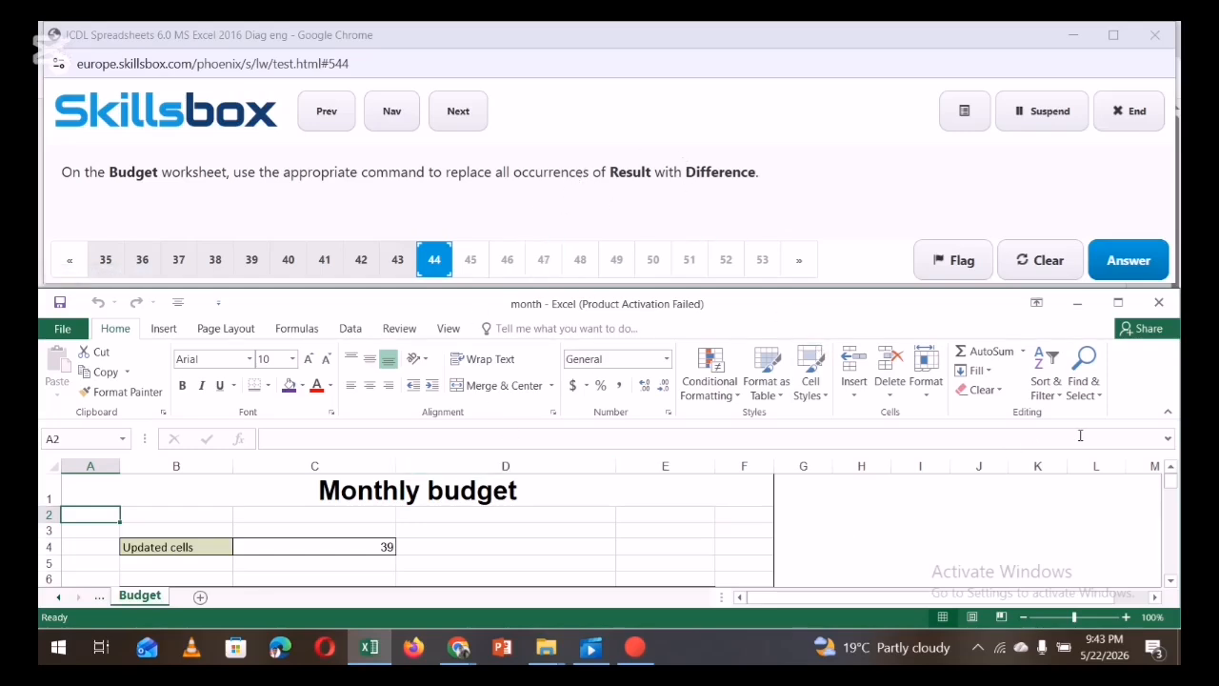
pyautogui.click(1097, 396)
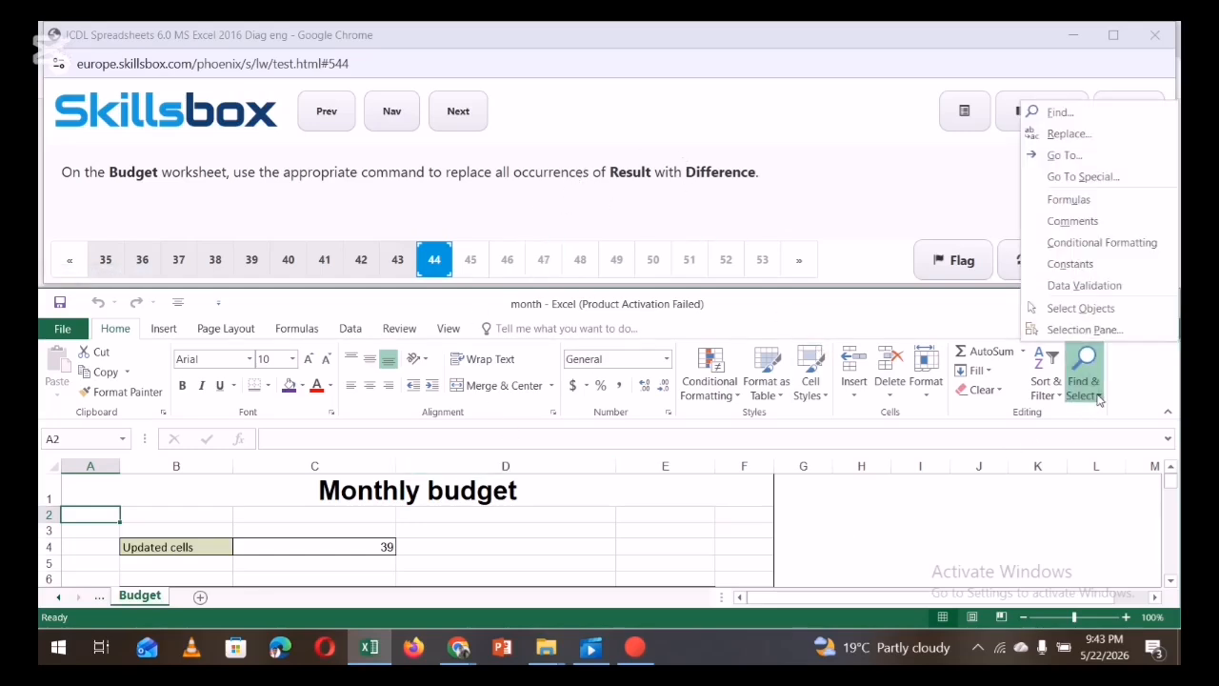
pyautogui.click(1068, 135)
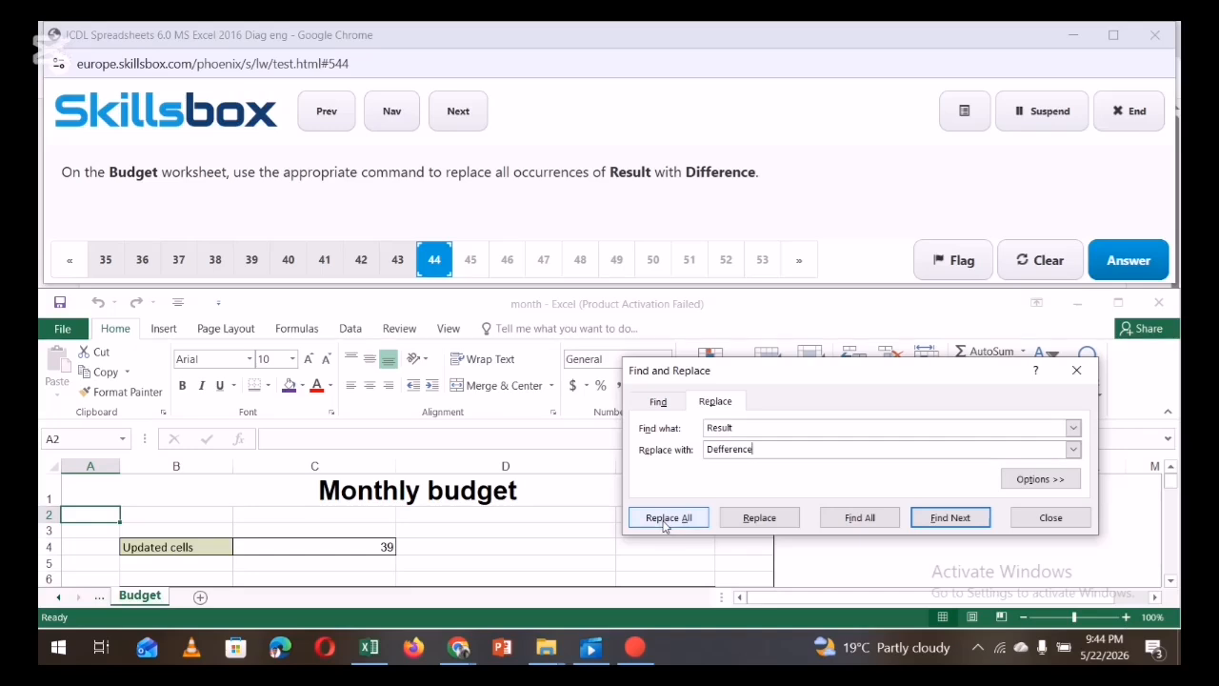
pyautogui.click(664, 522)
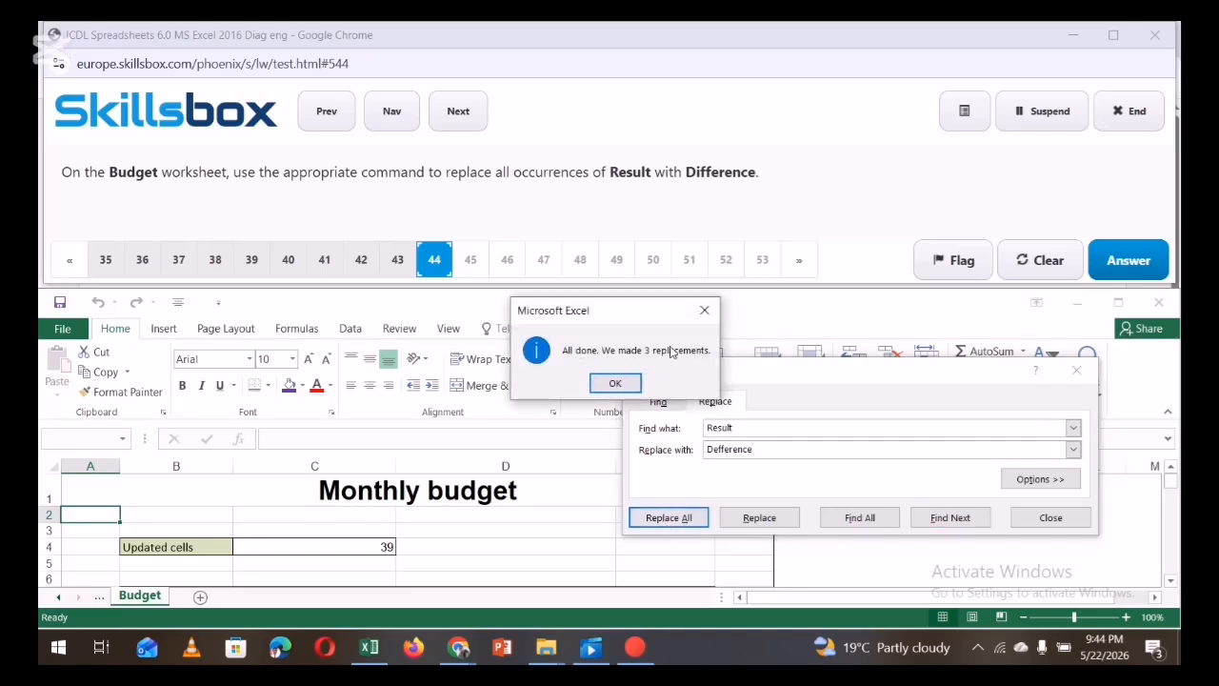
pyautogui.click(613, 382)
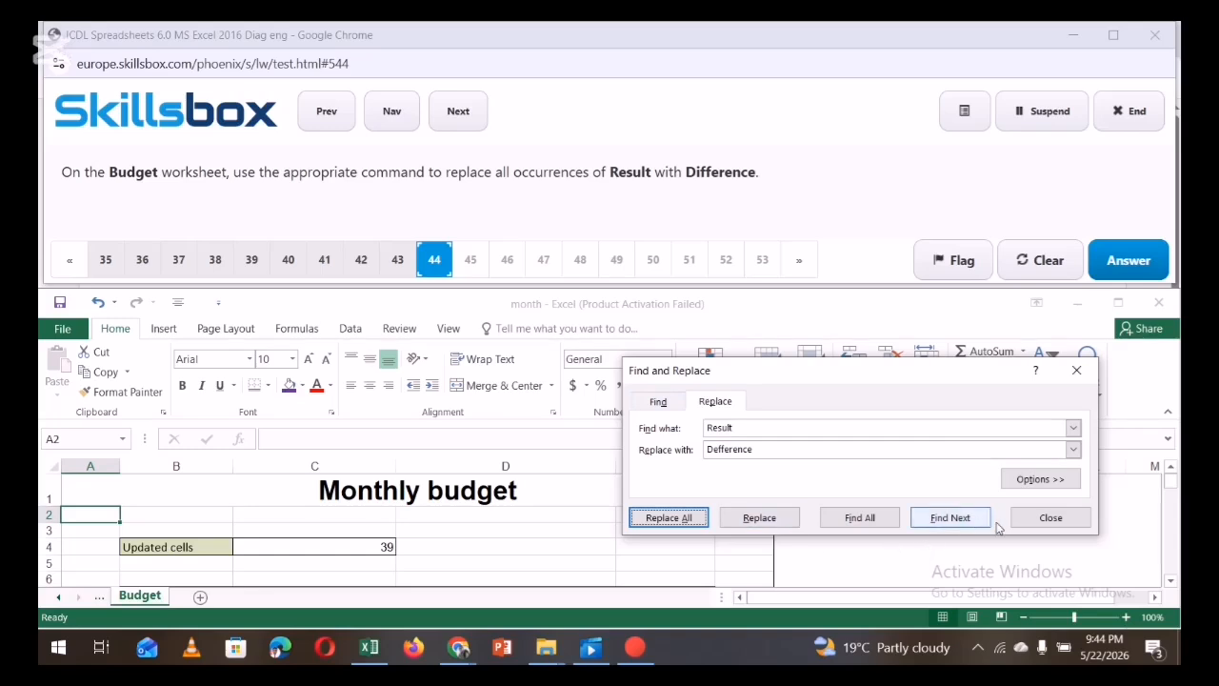
pyautogui.click(1038, 521)
pyautogui.click(981, 532)
pyautogui.click(1125, 262)
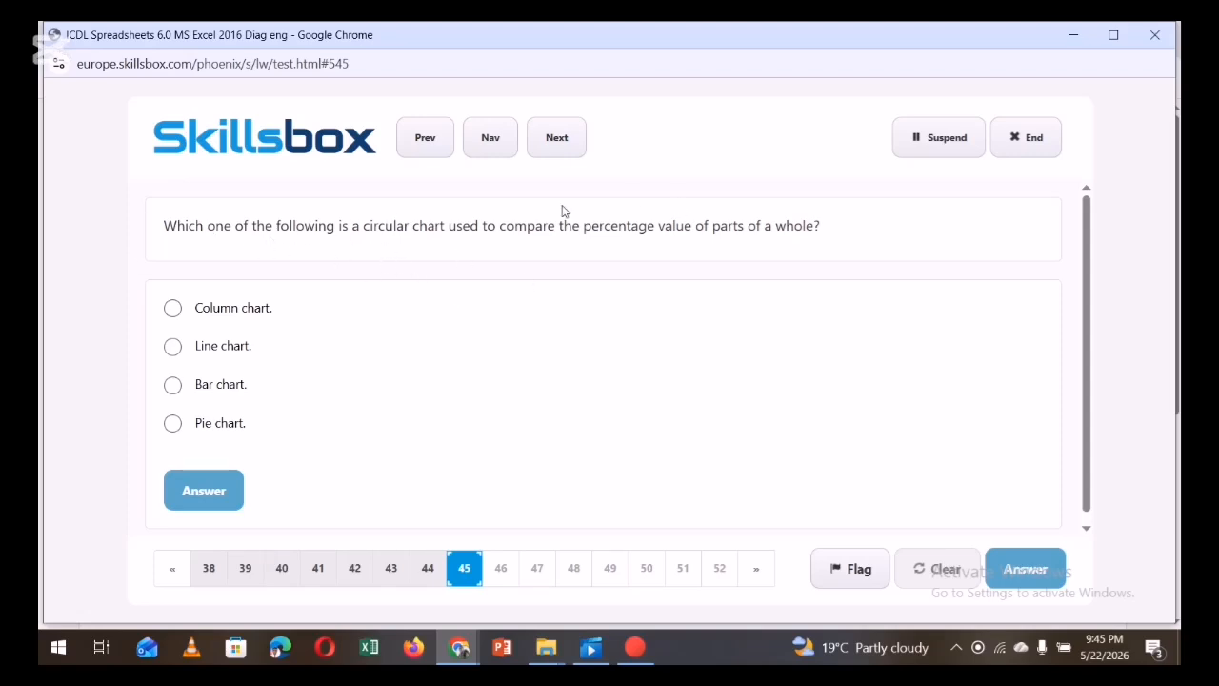
# Answer the circular chart question with "Pie chart." and submit it
pyautogui.click(172, 424)
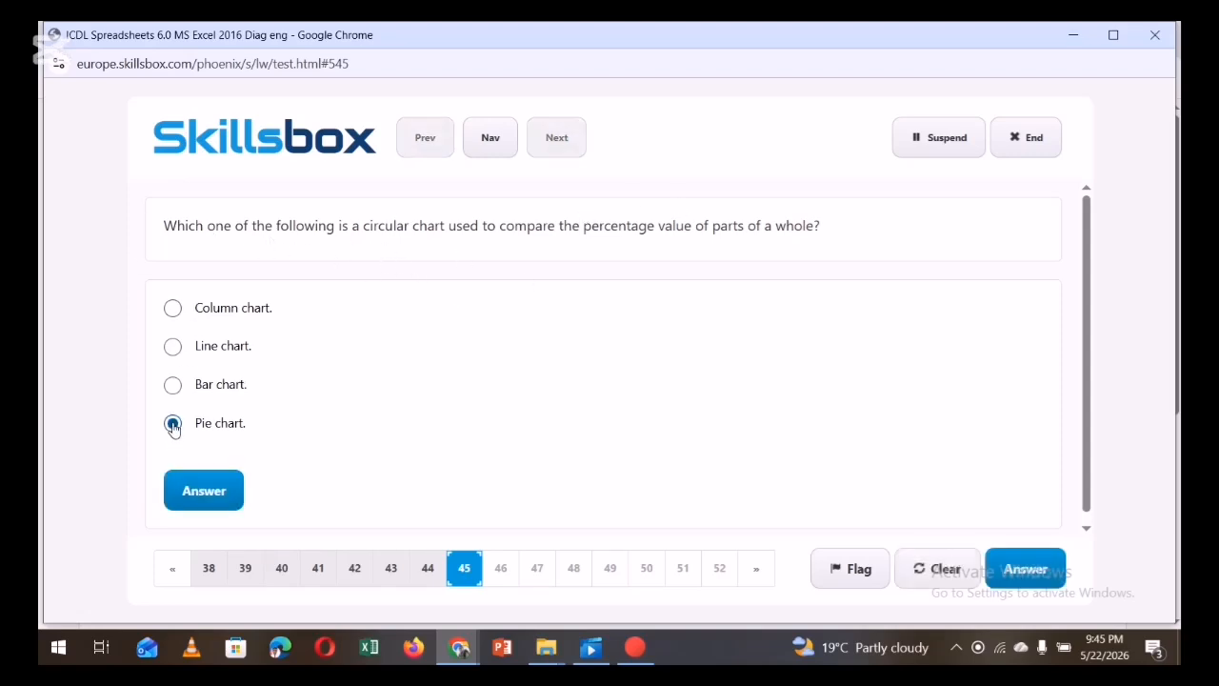
pyautogui.click(1025, 569)
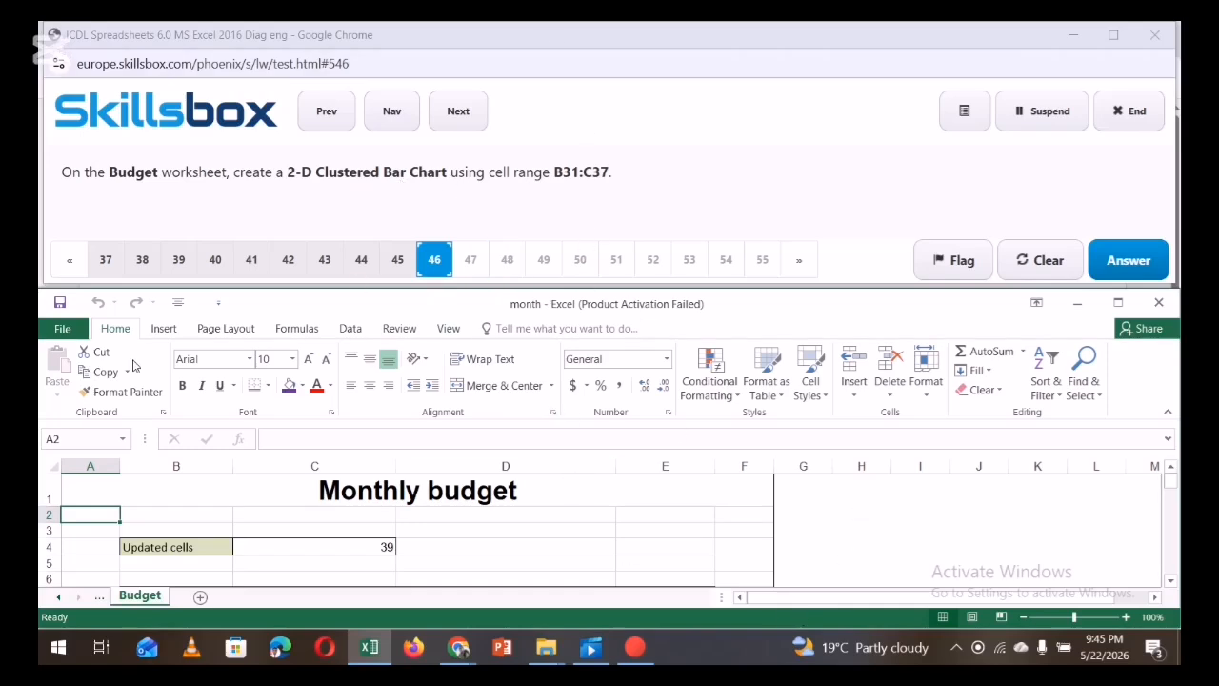
# Create a 2-D Clustered Bar chart from the range B31:C37 on the Budget worksheet and submit the answer
pyautogui.click(67, 438)
pyautogui.write('B')
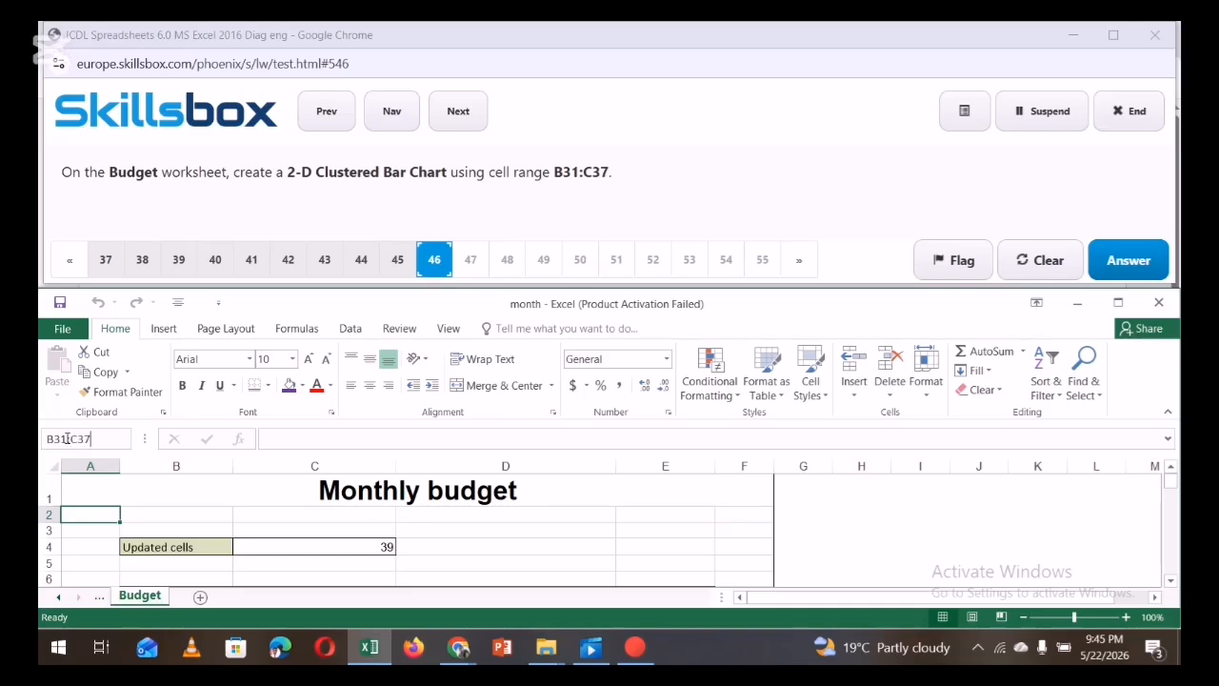
pyautogui.write('31:C37')
pyautogui.press('Return')
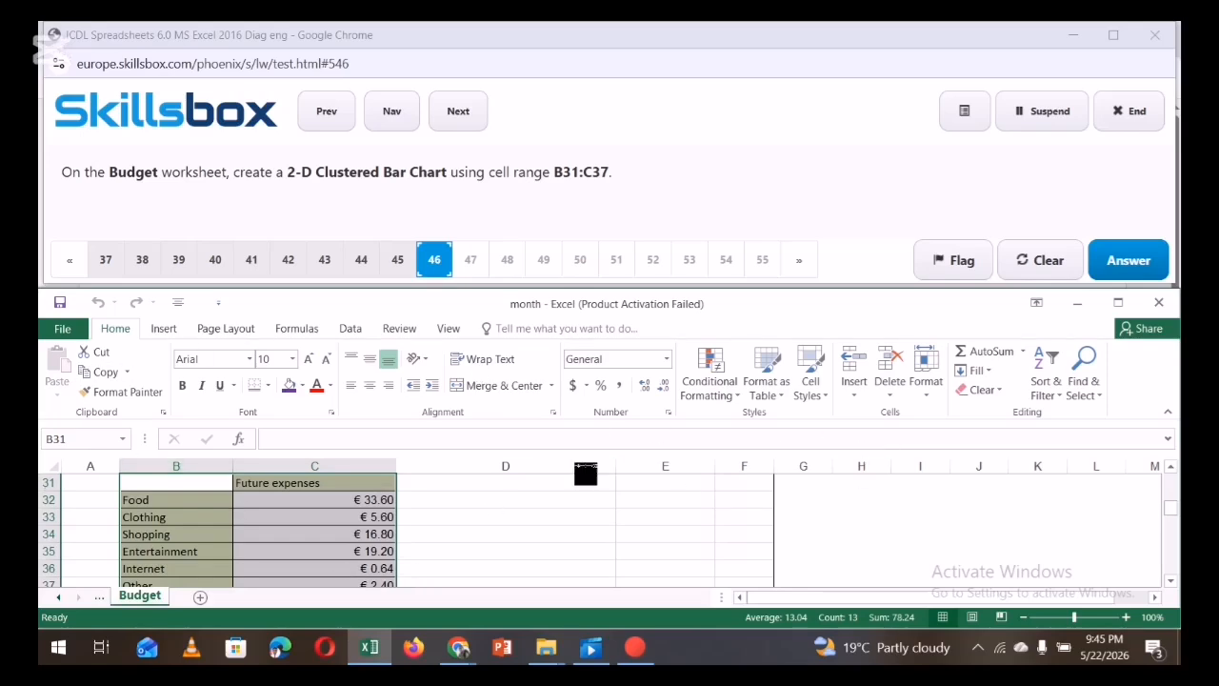
pyautogui.click(163, 329)
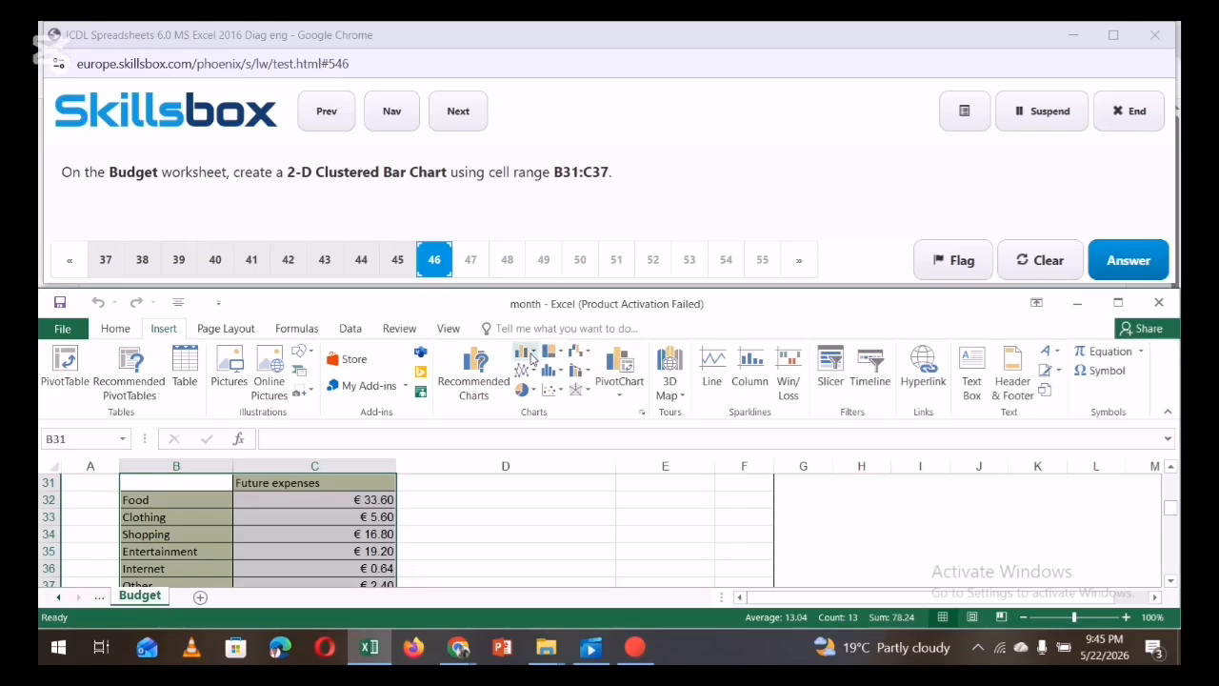
pyautogui.click(530, 358)
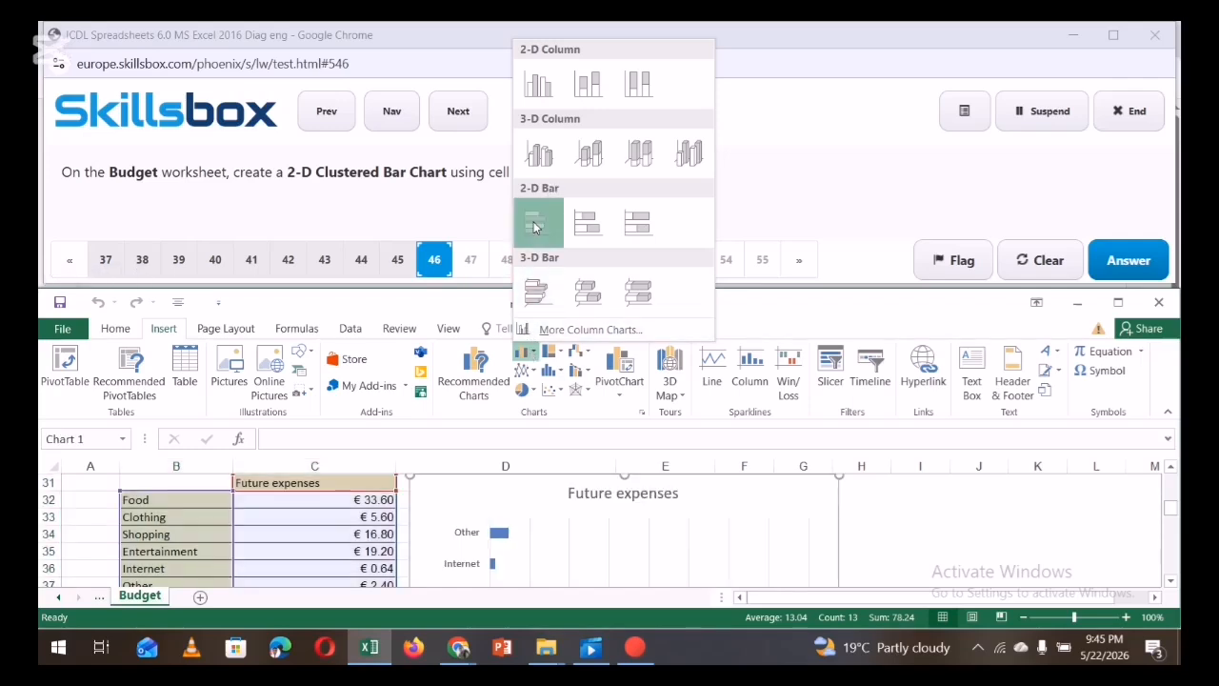
pyautogui.click(533, 208)
pyautogui.click(937, 536)
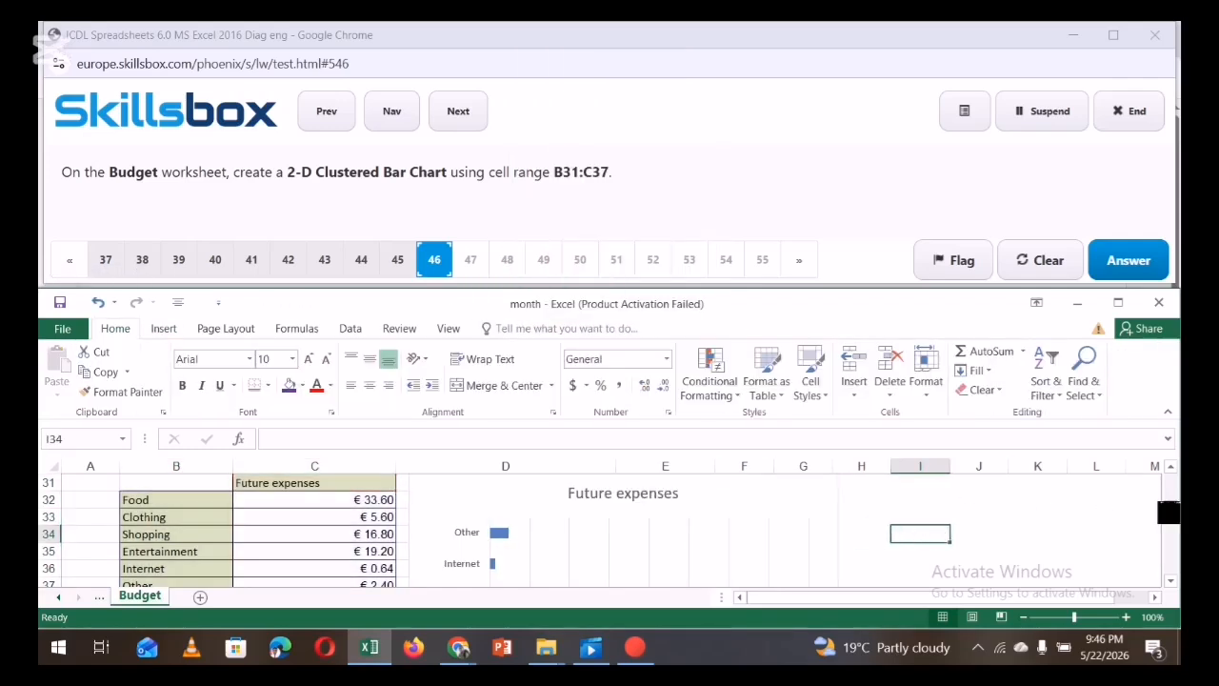
pyautogui.scroll(-2, 953, 519)
pyautogui.scroll(1, 976, 504)
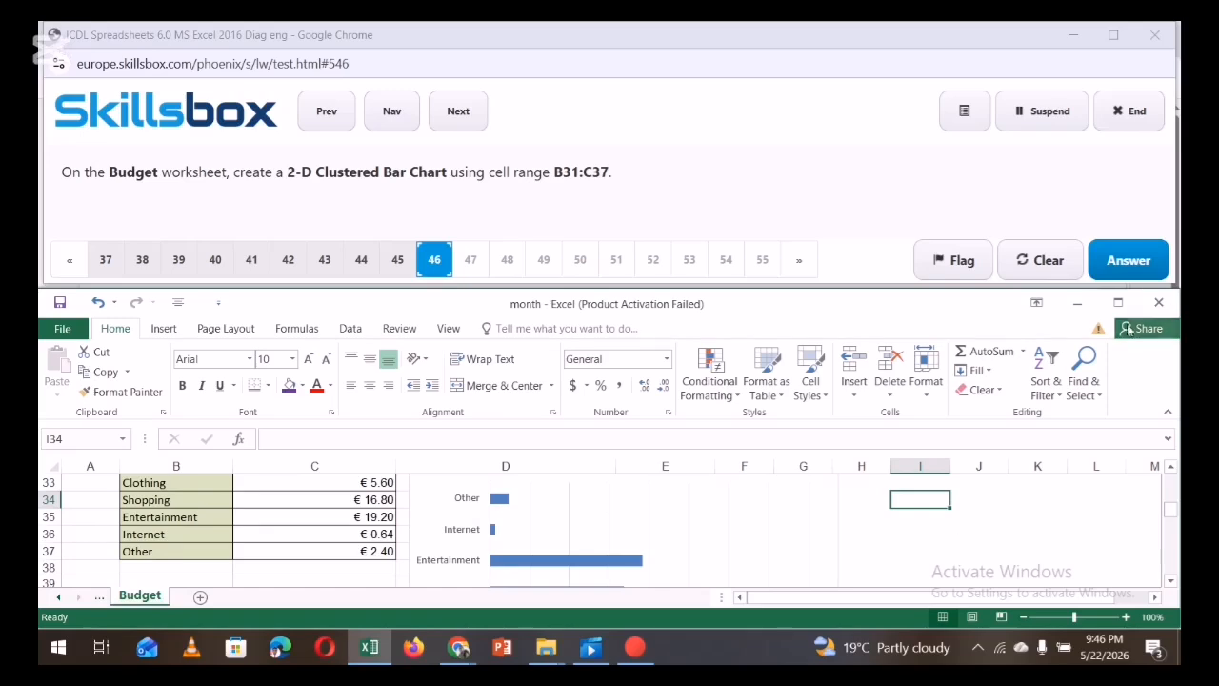
pyautogui.click(1113, 261)
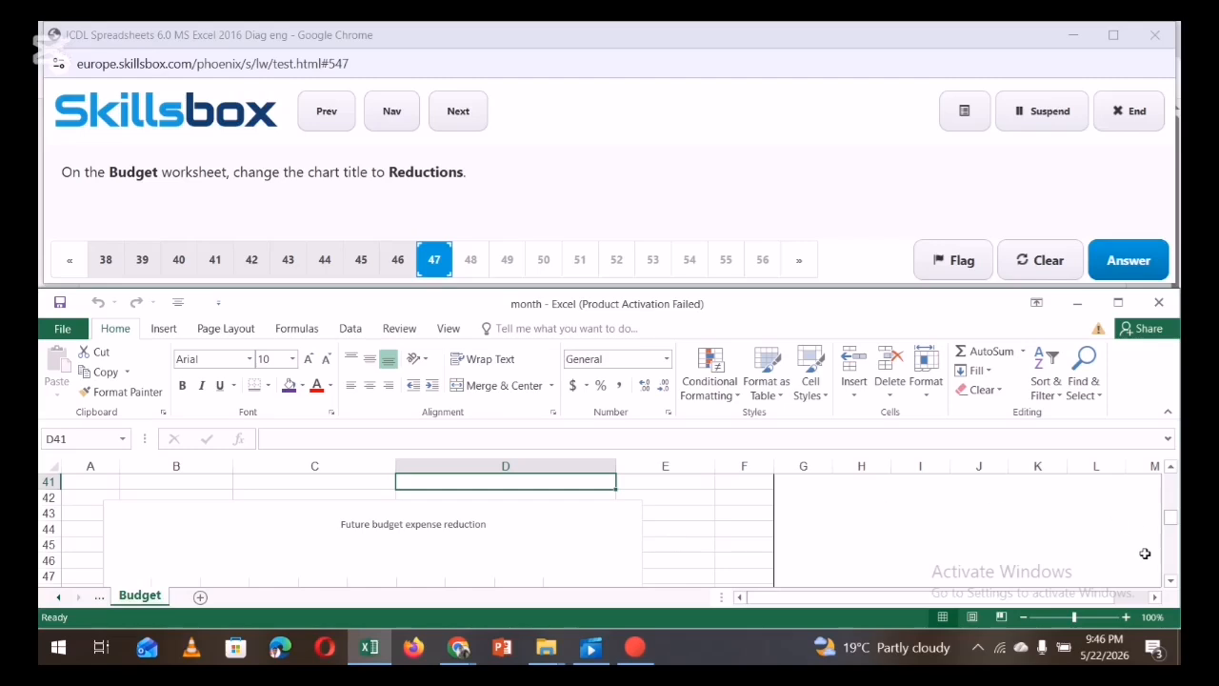
# Change the title of the chart on the Budget worksheet to "Reductions" and submit the answer
pyautogui.click(370, 524)
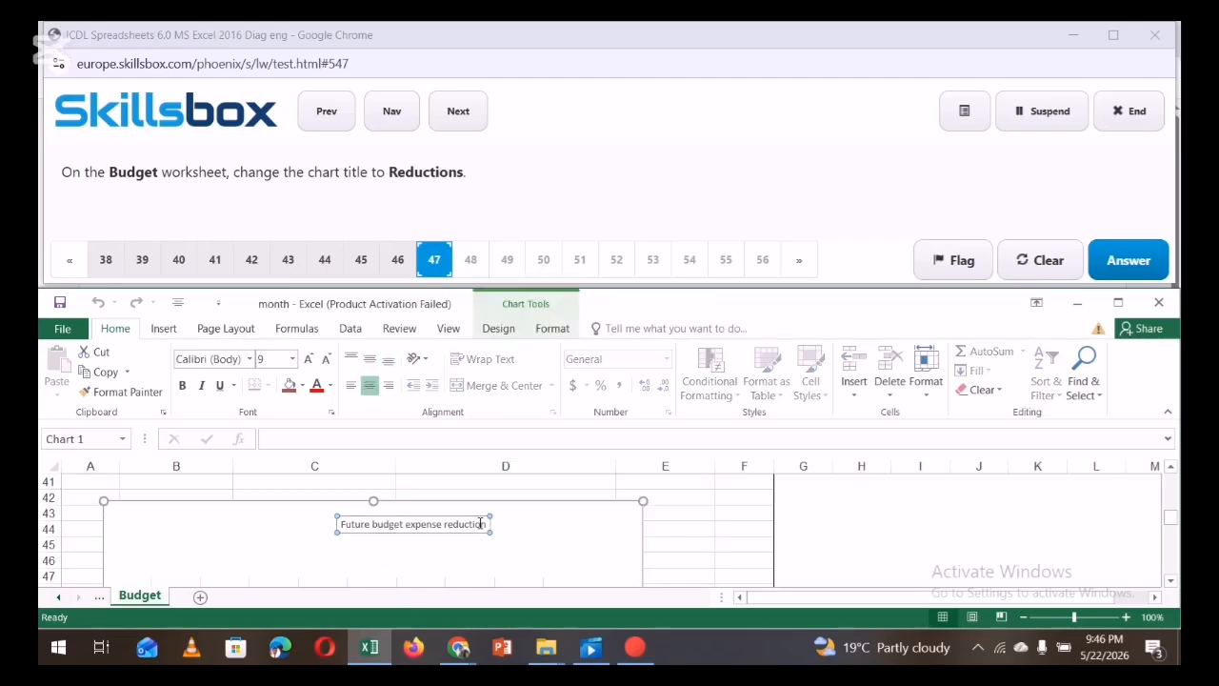
pyautogui.press('BackSpace')
pyautogui.press('BackSpace')
pyautogui.press('BackSpace')
pyautogui.press('BackSpace')
pyautogui.press('BackSpace')
pyautogui.press('BackSpace')
pyautogui.press('BackSpace')
pyautogui.press('BackSpace')
pyautogui.press('BackSpace')
pyautogui.press('BackSpace')
pyautogui.press('BackSpace')
pyautogui.press('BackSpace')
pyautogui.press('BackSpace')
pyautogui.press('BackSpace')
pyautogui.press('BackSpace')
pyautogui.press('BackSpace')
pyautogui.press('BackSpace')
pyautogui.press('BackSpace')
pyautogui.press('BackSpace')
pyautogui.press('BackSpace')
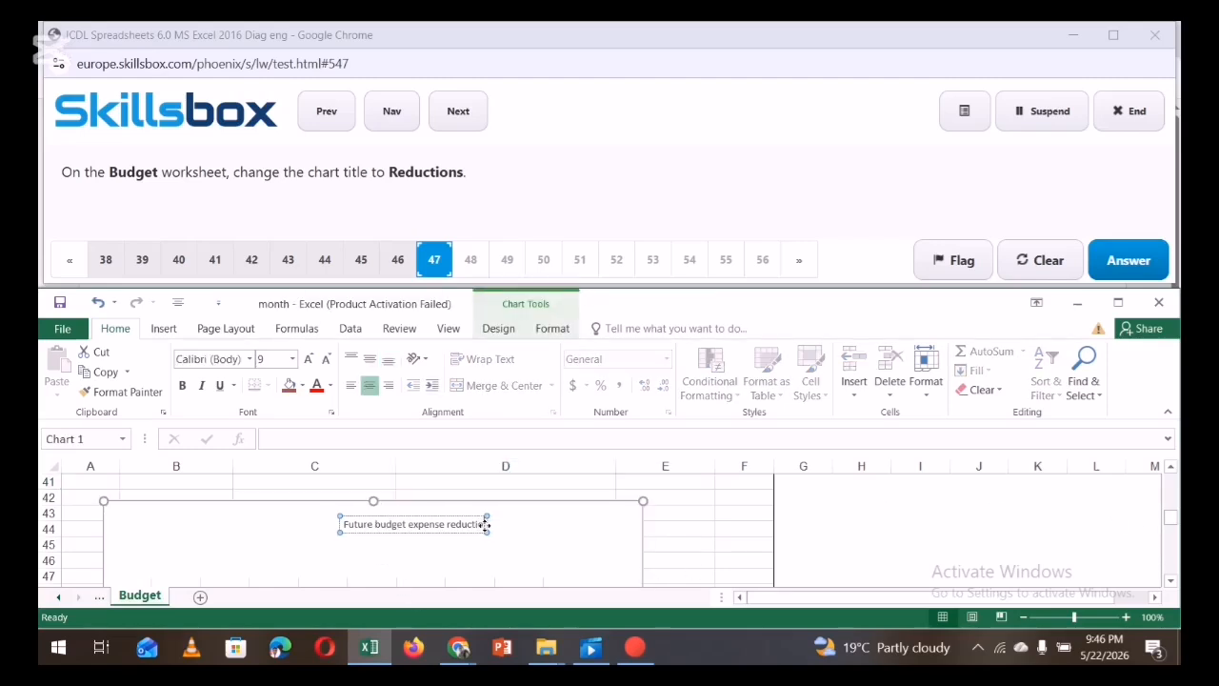
pyautogui.press('BackSpace')
pyautogui.press('BackSpace')
pyautogui.press('BackSpace')
pyautogui.press('BackSpace')
pyautogui.press('BackSpace')
pyautogui.press('BackSpace')
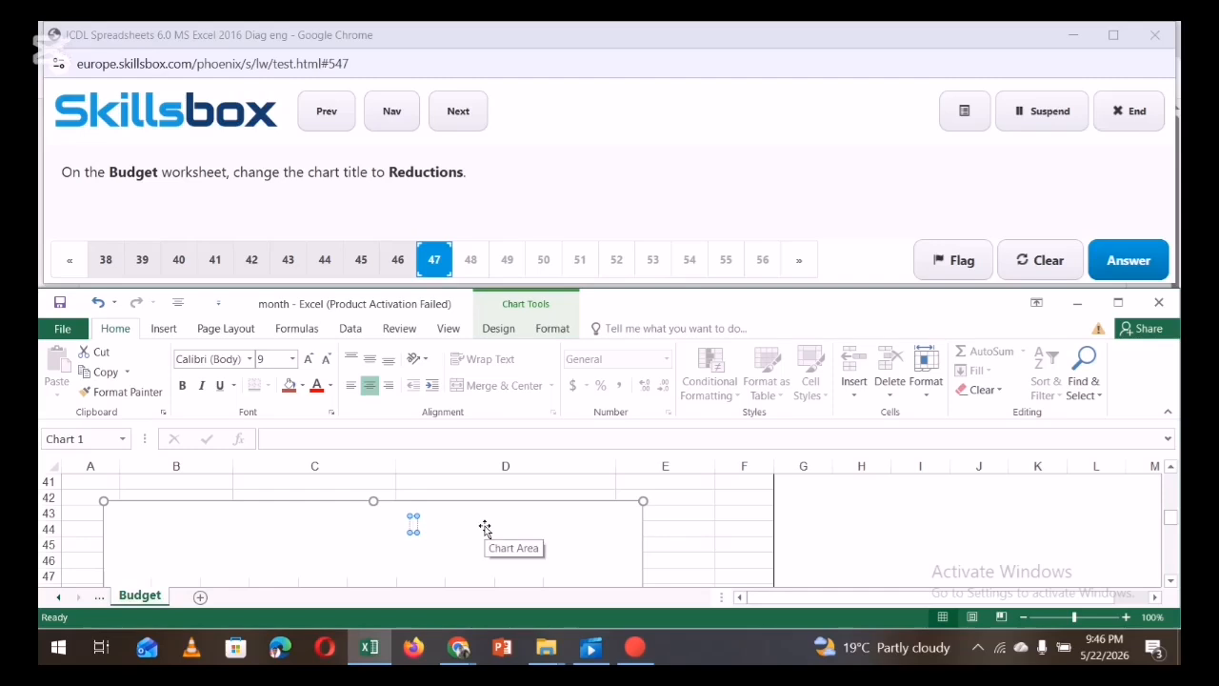
pyautogui.write('Reductions')
pyautogui.click(906, 511)
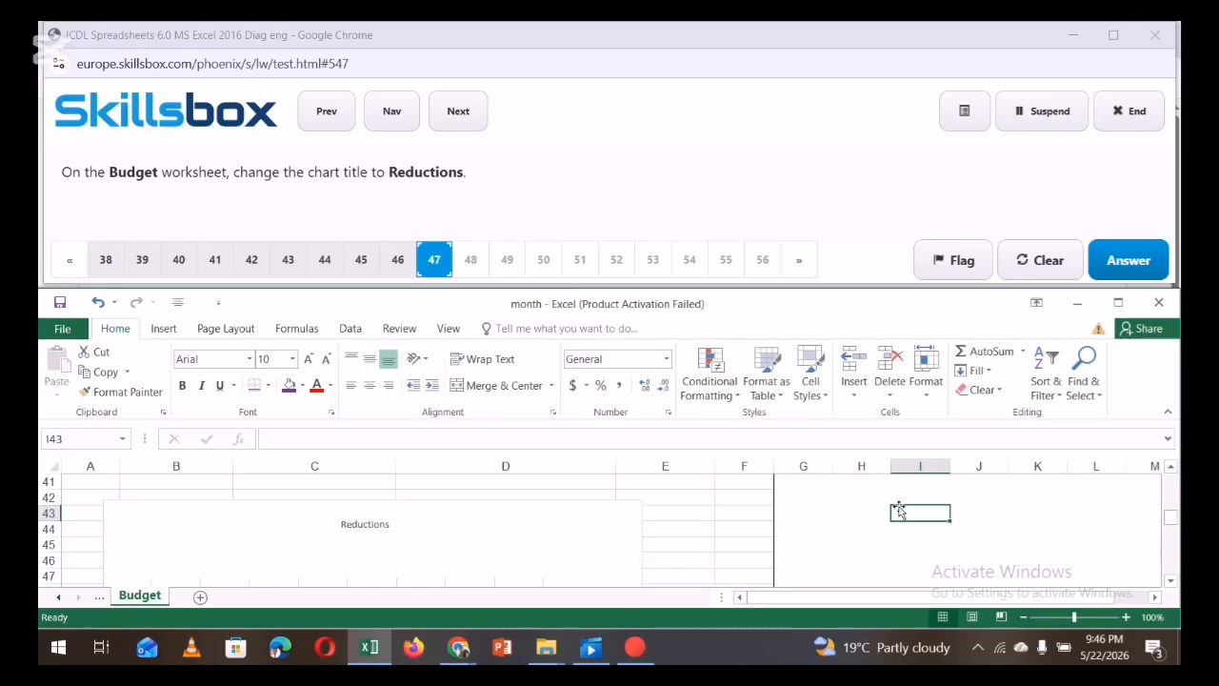
pyautogui.click(1112, 256)
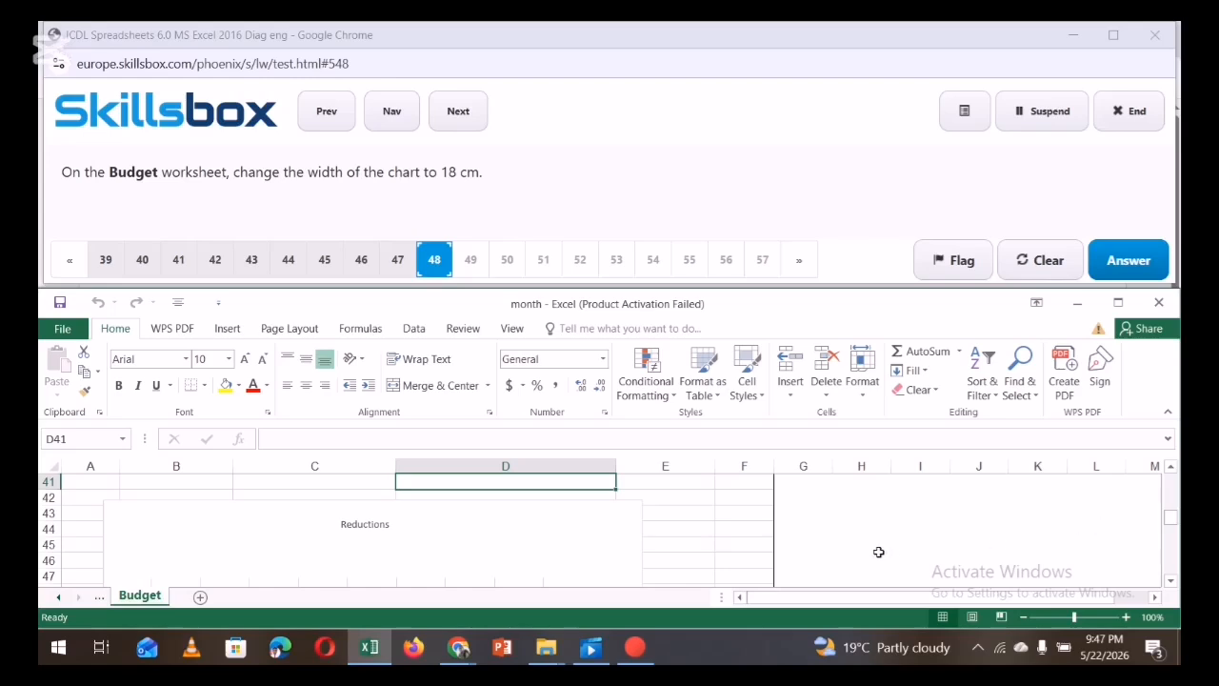
# Select the Reductions chart, bring up its size settings, and dismiss the Office activation notice
pyautogui.moveTo(1168, 526); pyautogui.dragTo(1168, 534)
pyautogui.click(618, 528)
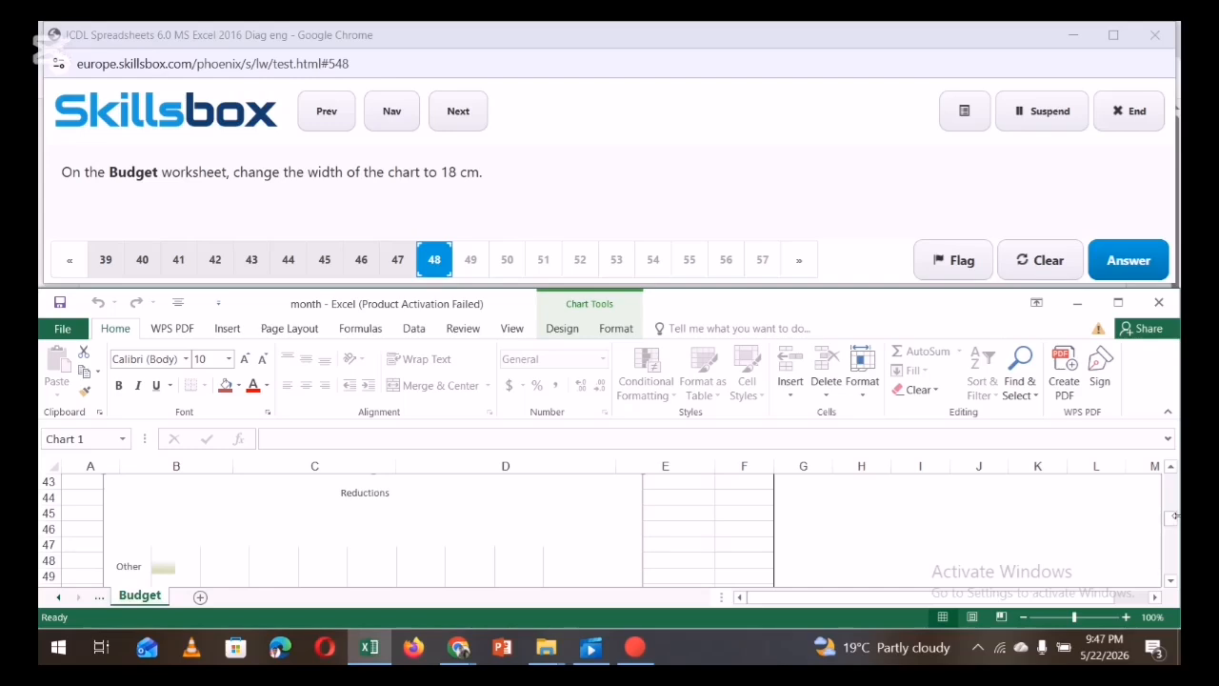
pyautogui.scroll(1, 1170, 519)
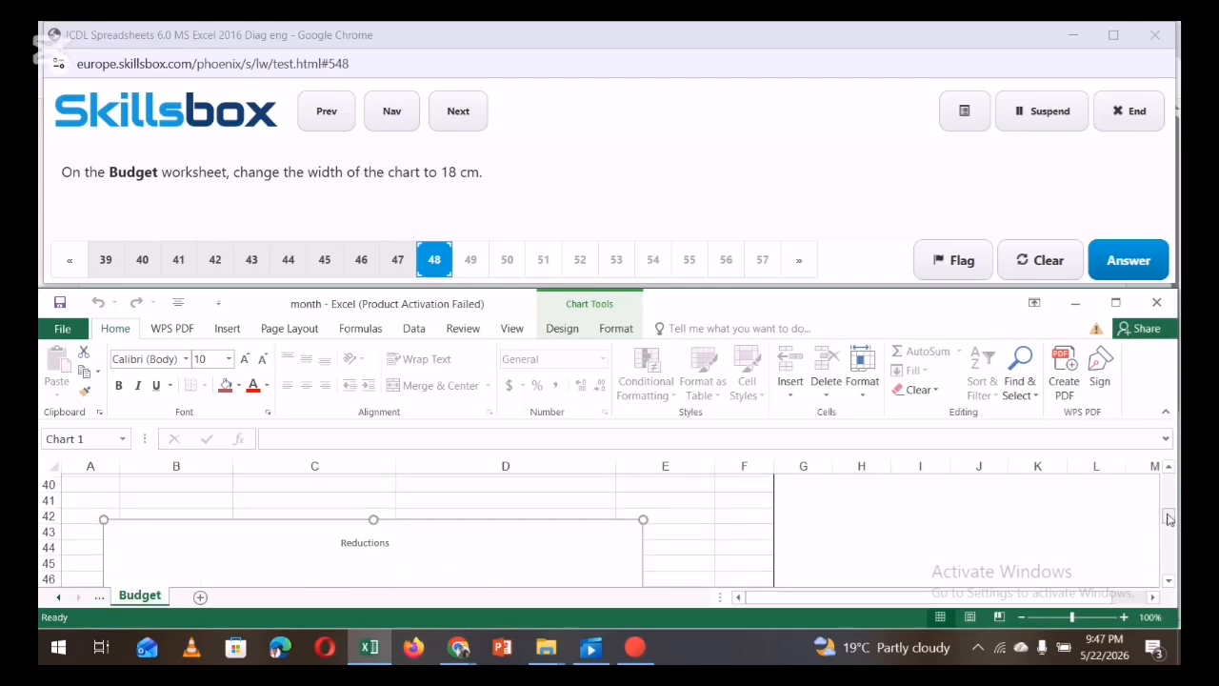
pyautogui.click(616, 328)
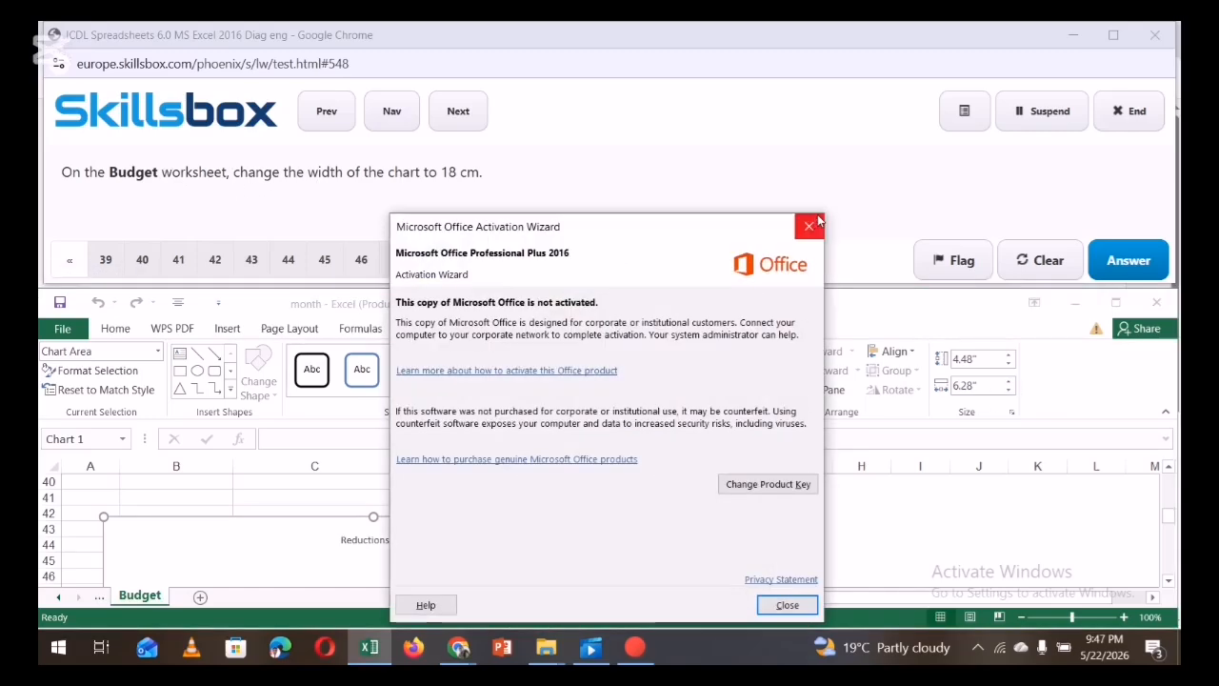
pyautogui.click(814, 224)
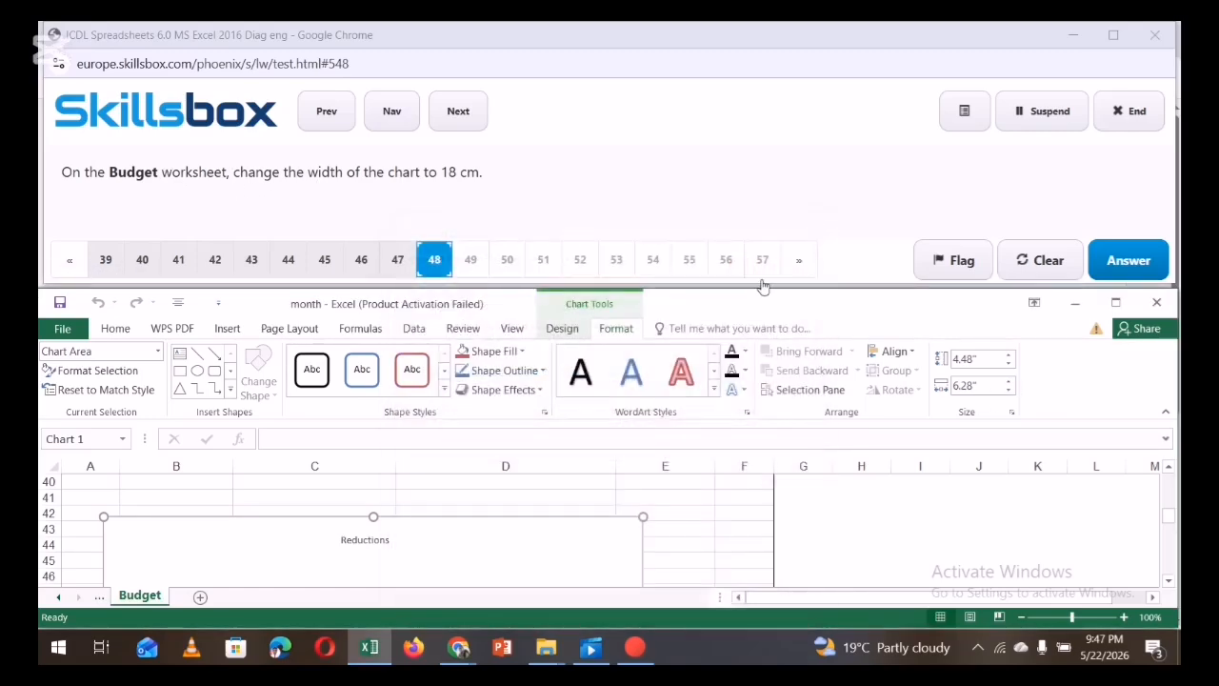
pyautogui.click(1008, 382)
pyautogui.click(1008, 383)
pyautogui.click(1008, 383)
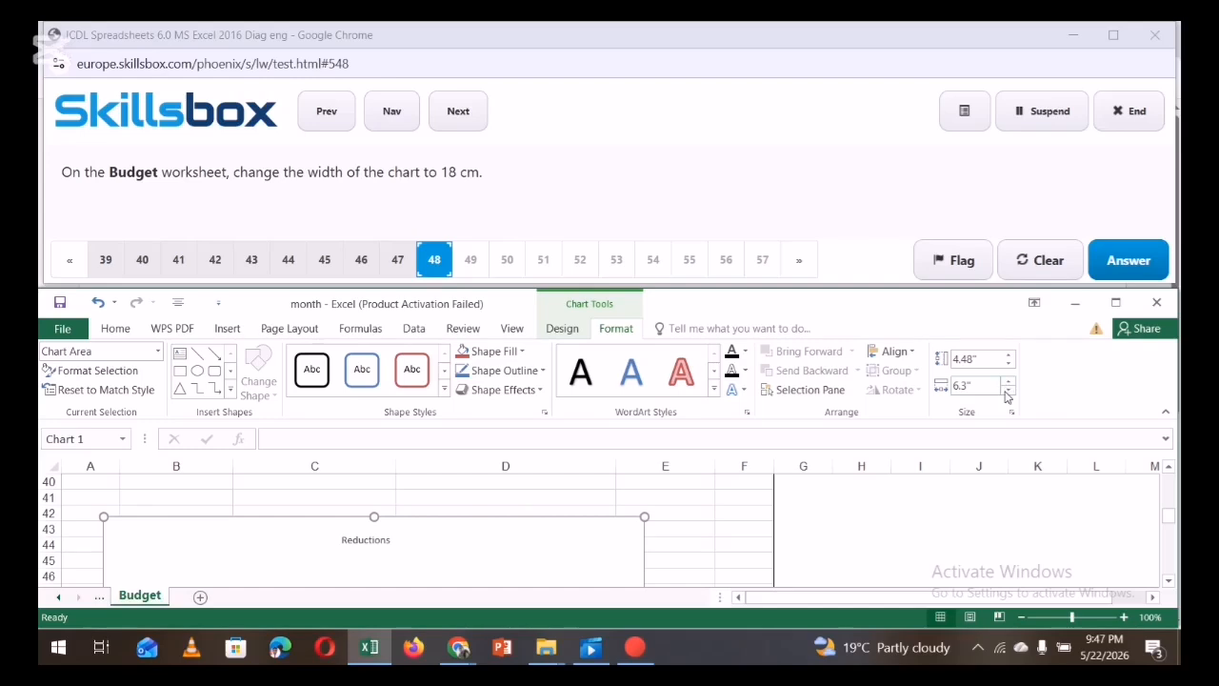
pyautogui.click(1008, 383)
pyautogui.click(1008, 383)
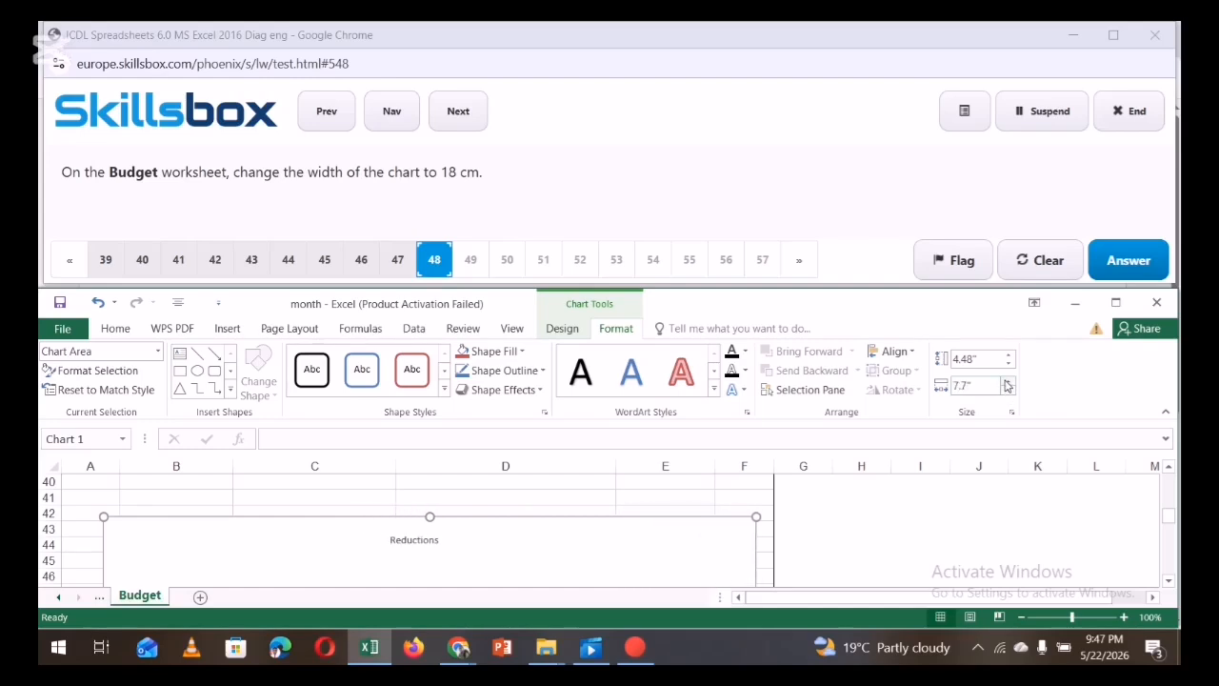
pyautogui.click(1008, 393)
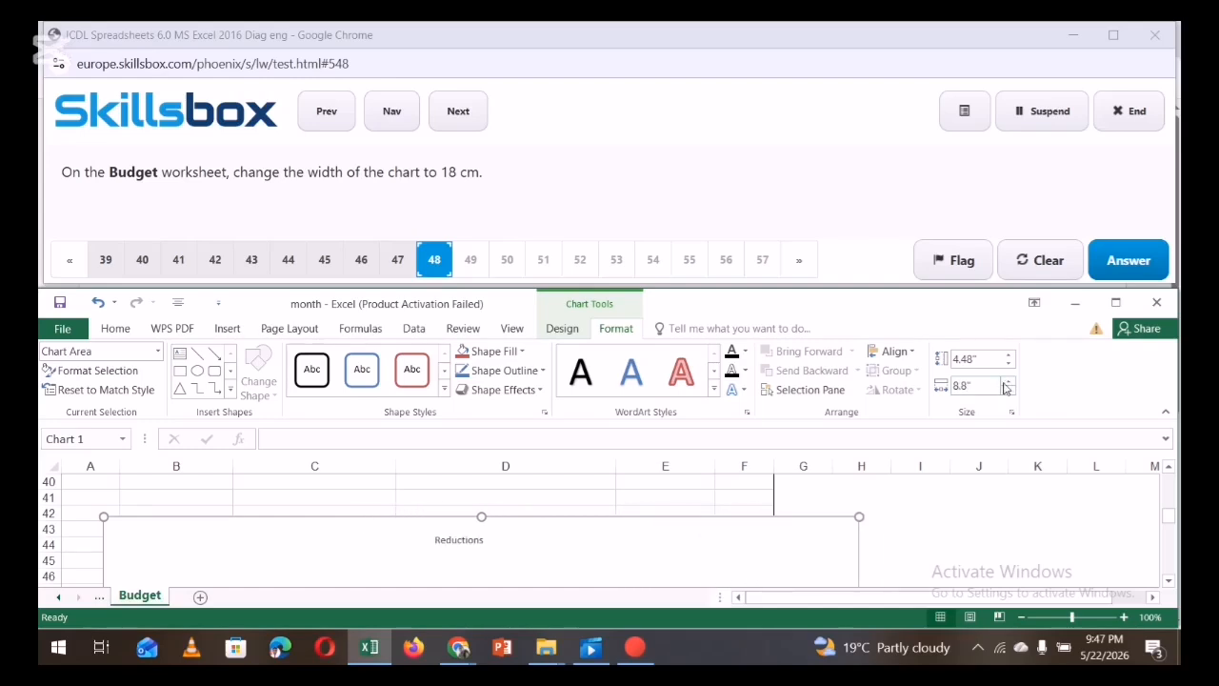
pyautogui.click(1005, 383)
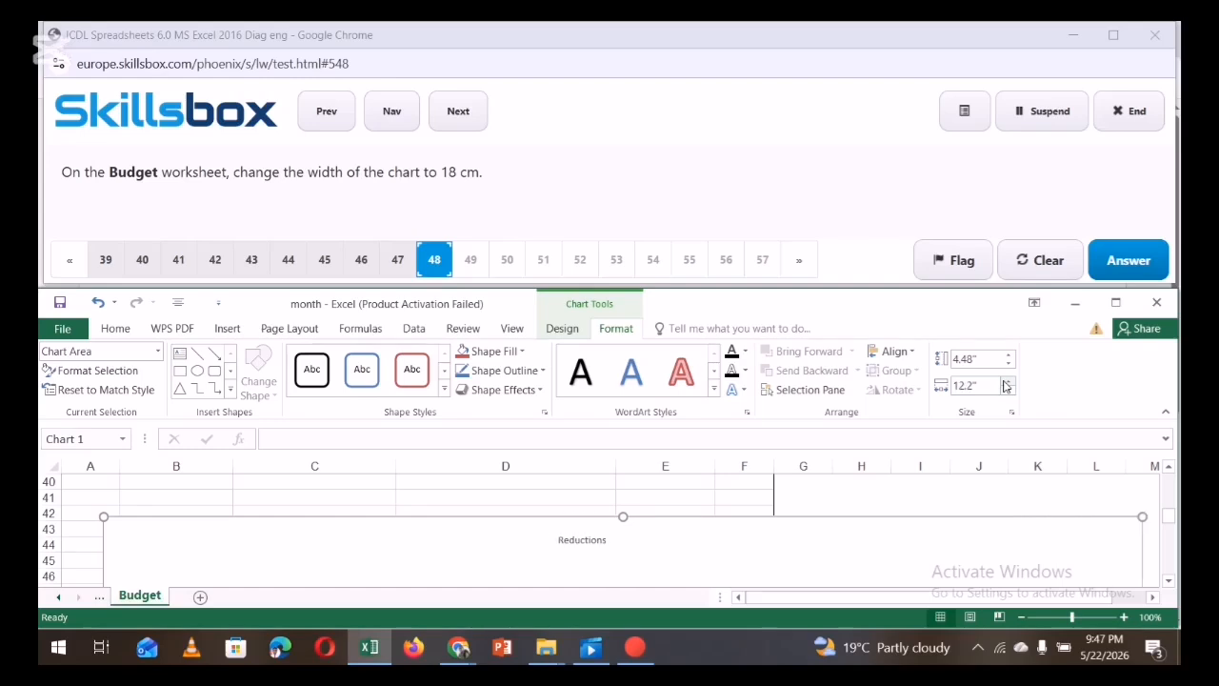
# Set the width of the Reductions chart to 18 and submit the answer
pyautogui.click(974, 386)
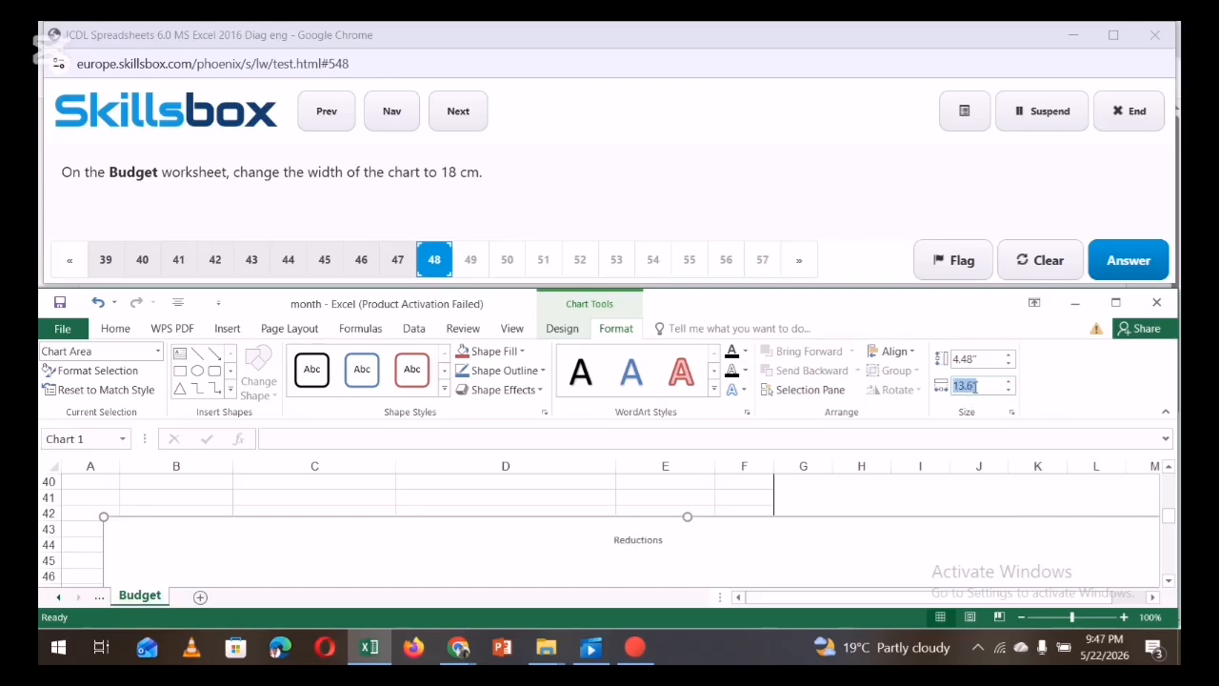
pyautogui.write('18')
pyautogui.click(879, 561)
pyautogui.click(1140, 259)
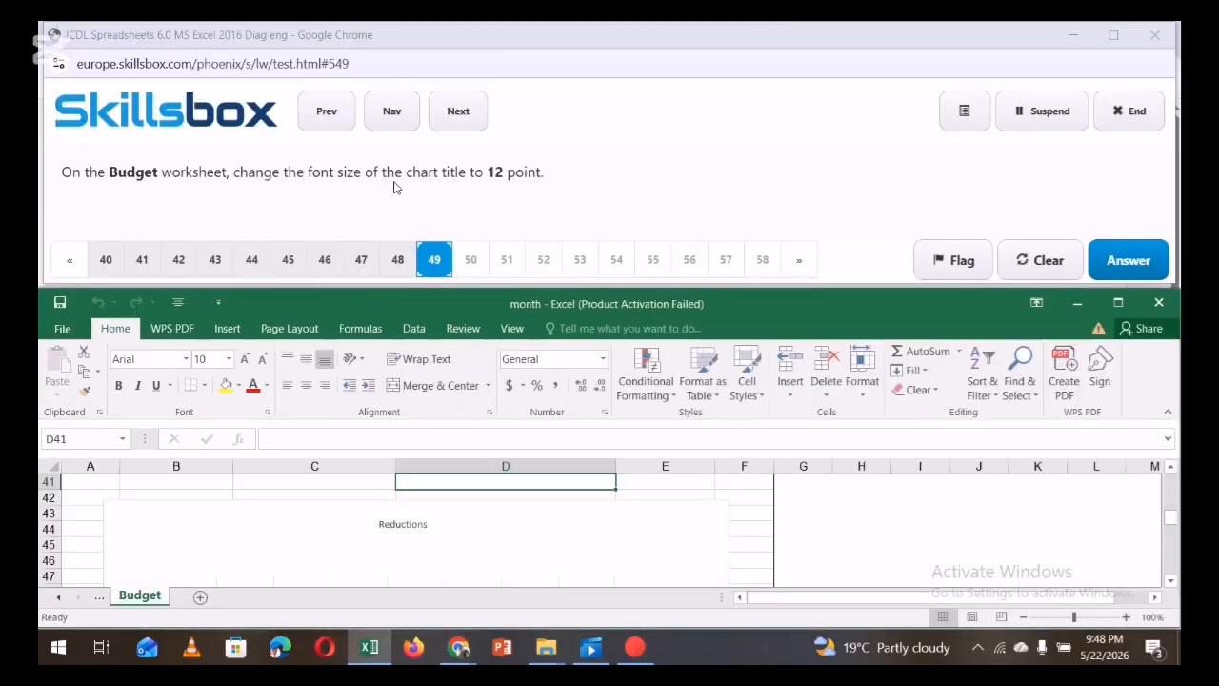
# Set the font size of the "Reductions" chart title to 12 point and submit the answer
pyautogui.click(403, 525)
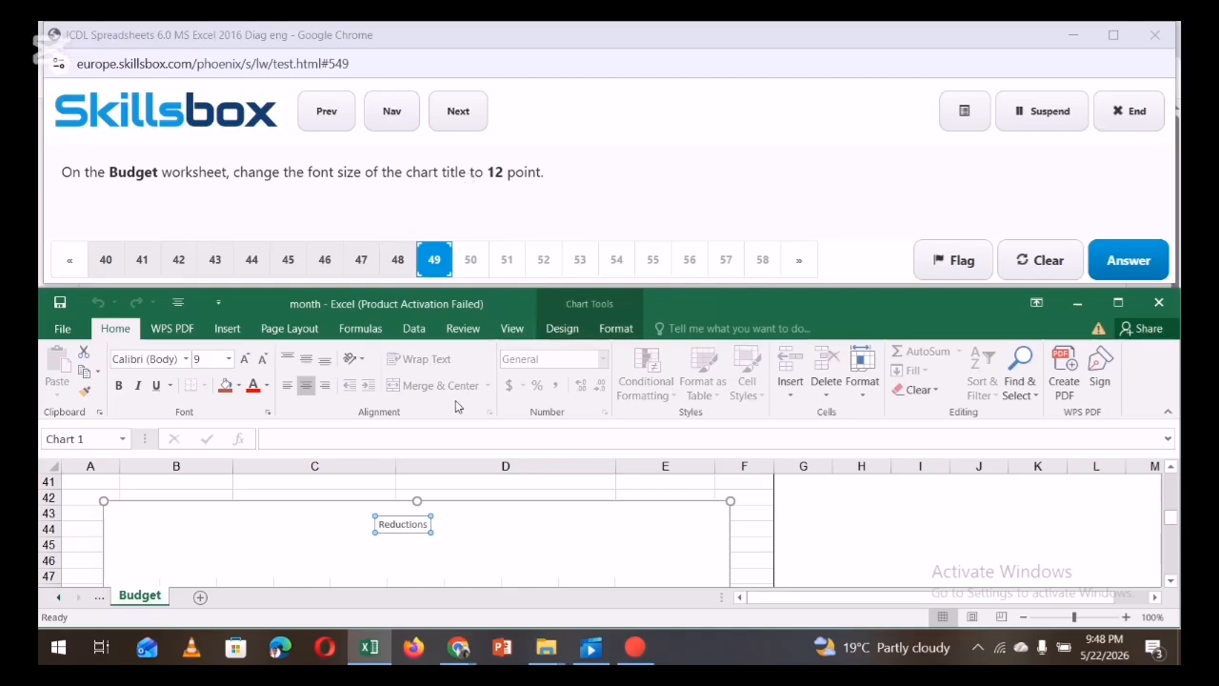
pyautogui.click(428, 524)
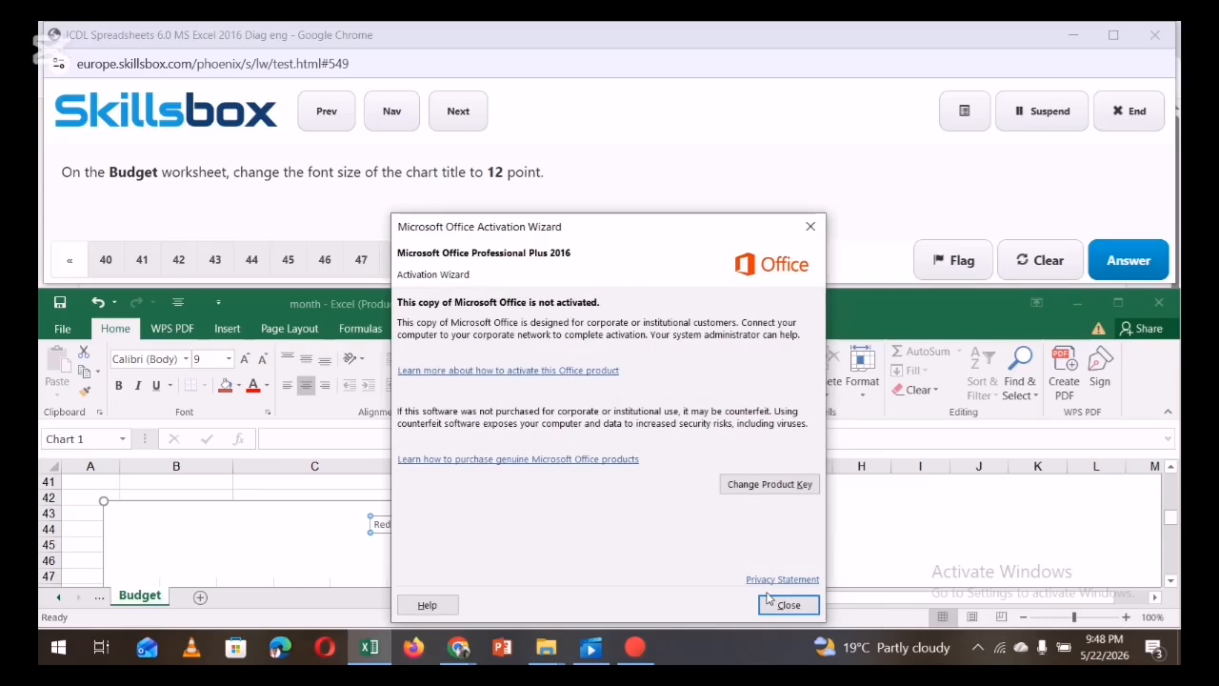
pyautogui.click(787, 602)
pyautogui.moveTo(425, 524); pyautogui.dragTo(372, 524)
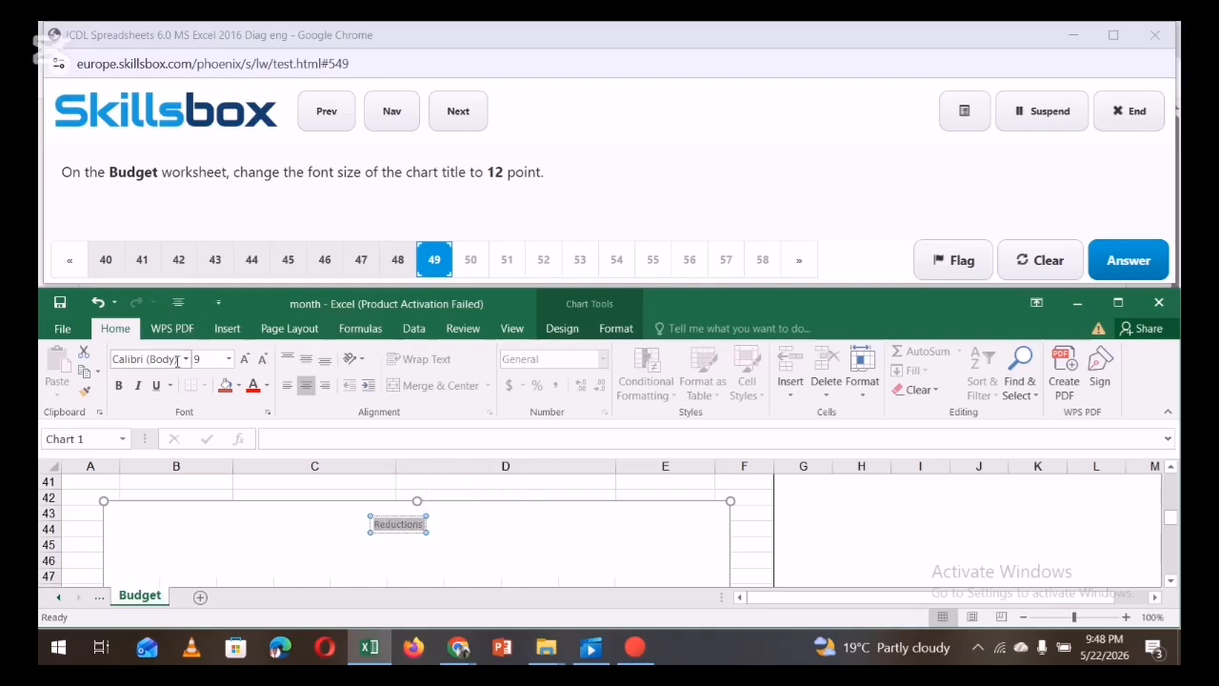
pyautogui.click(228, 359)
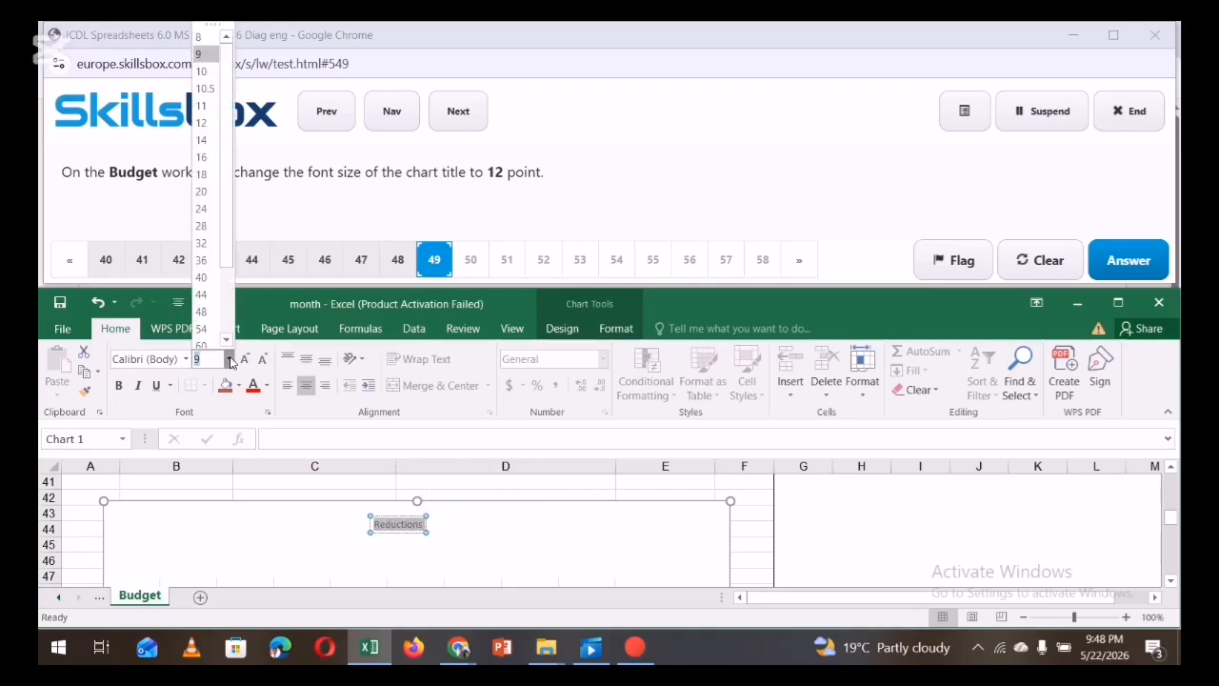
pyautogui.click(202, 123)
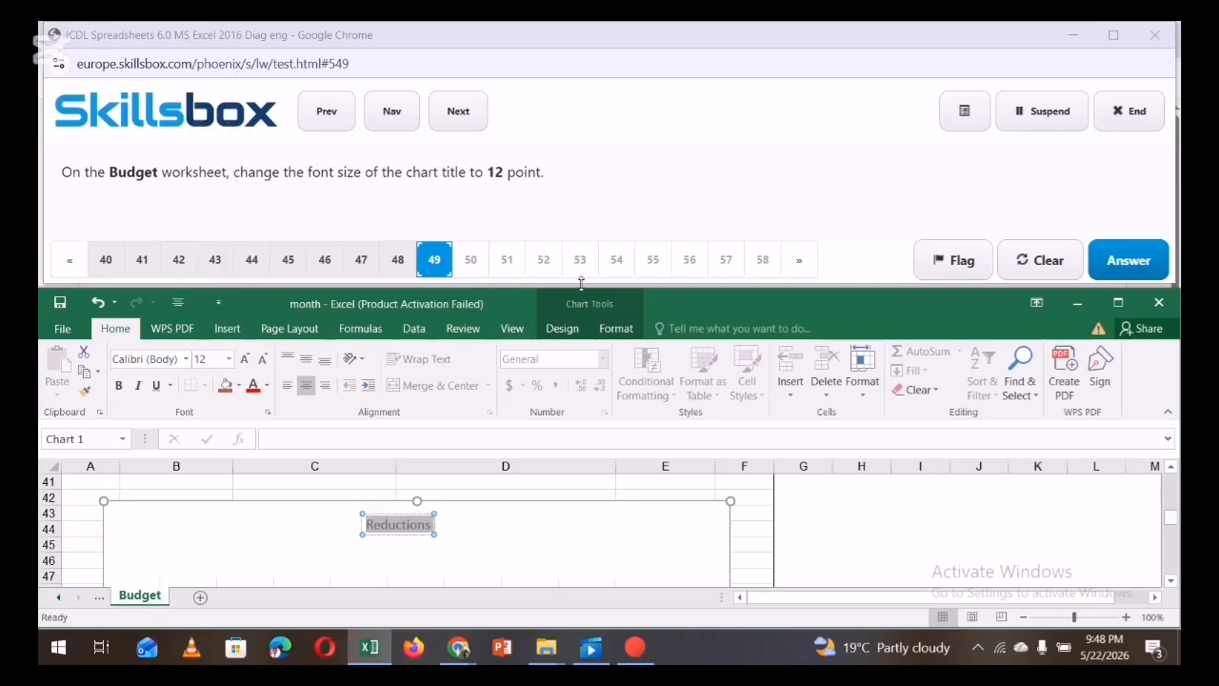
pyautogui.click(881, 528)
pyautogui.click(1129, 260)
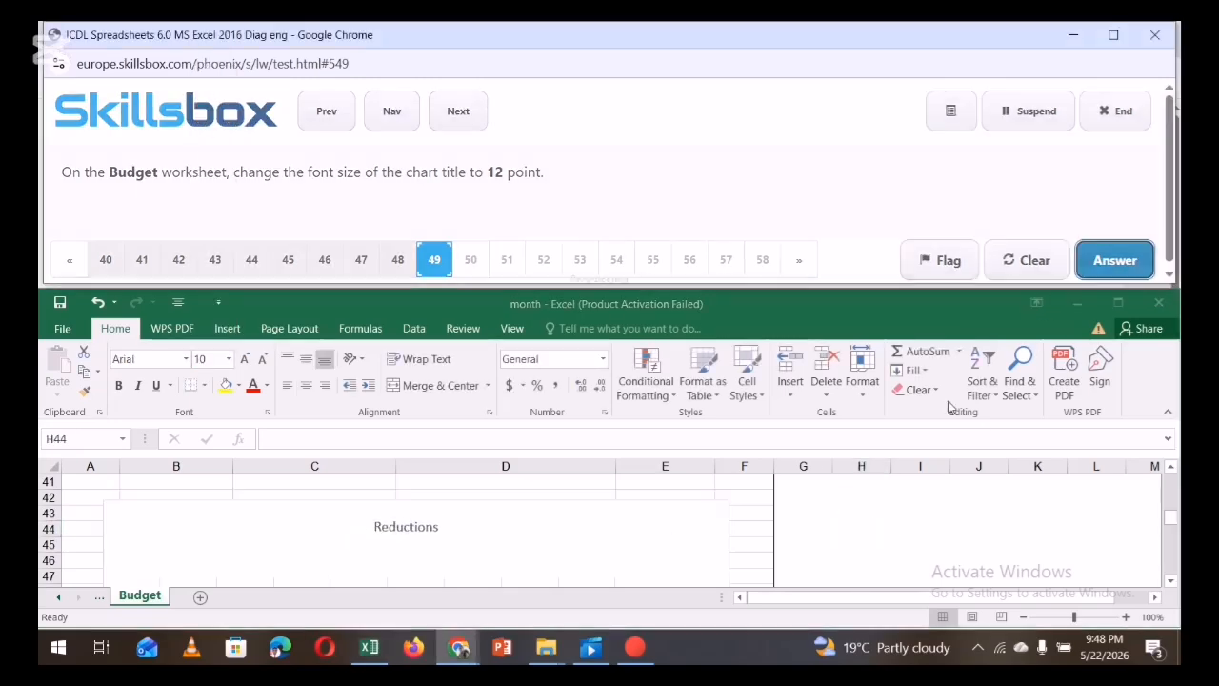
# Dismiss the Office activation notice and add a legend on the right side of the Reductions chart
pyautogui.moveTo(634, 647)
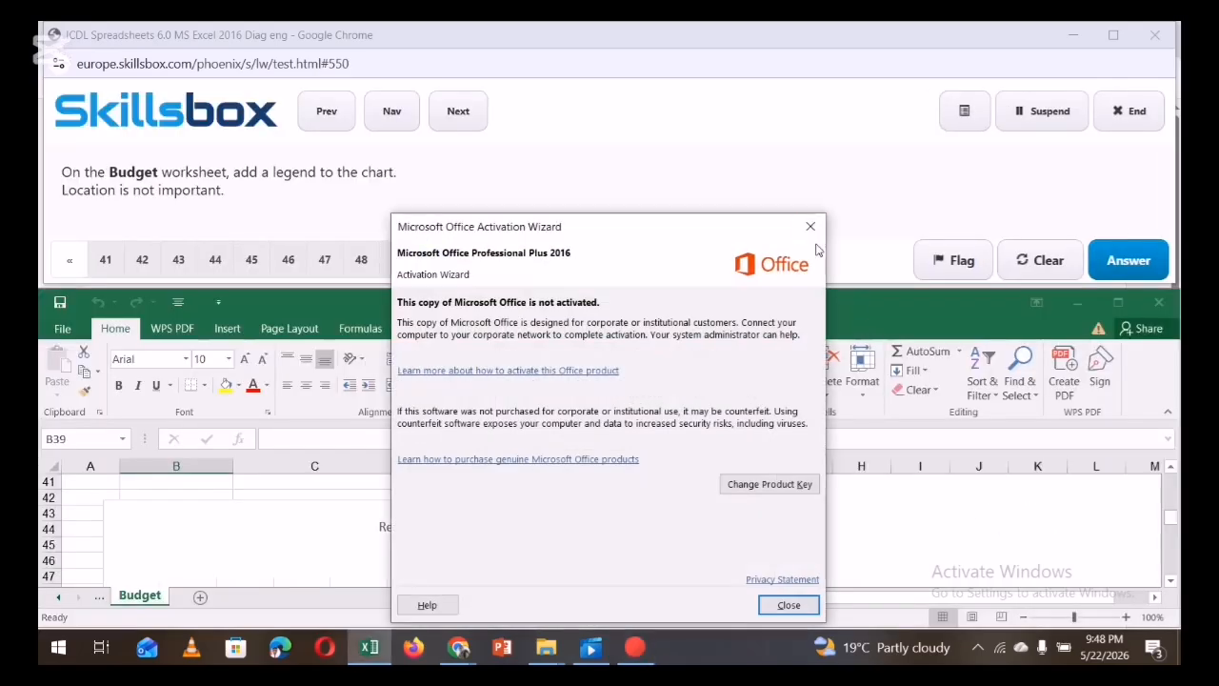
pyautogui.click(813, 232)
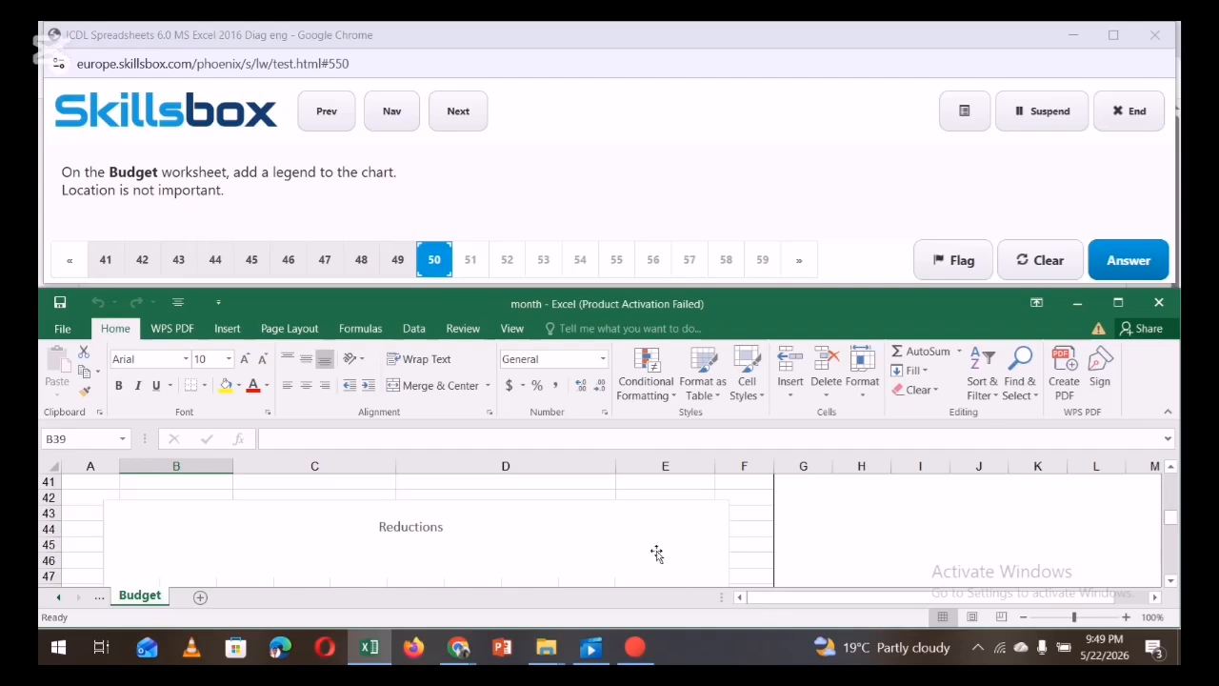
pyautogui.moveTo(1170, 522); pyautogui.dragTo(1170, 525)
pyautogui.click(578, 542)
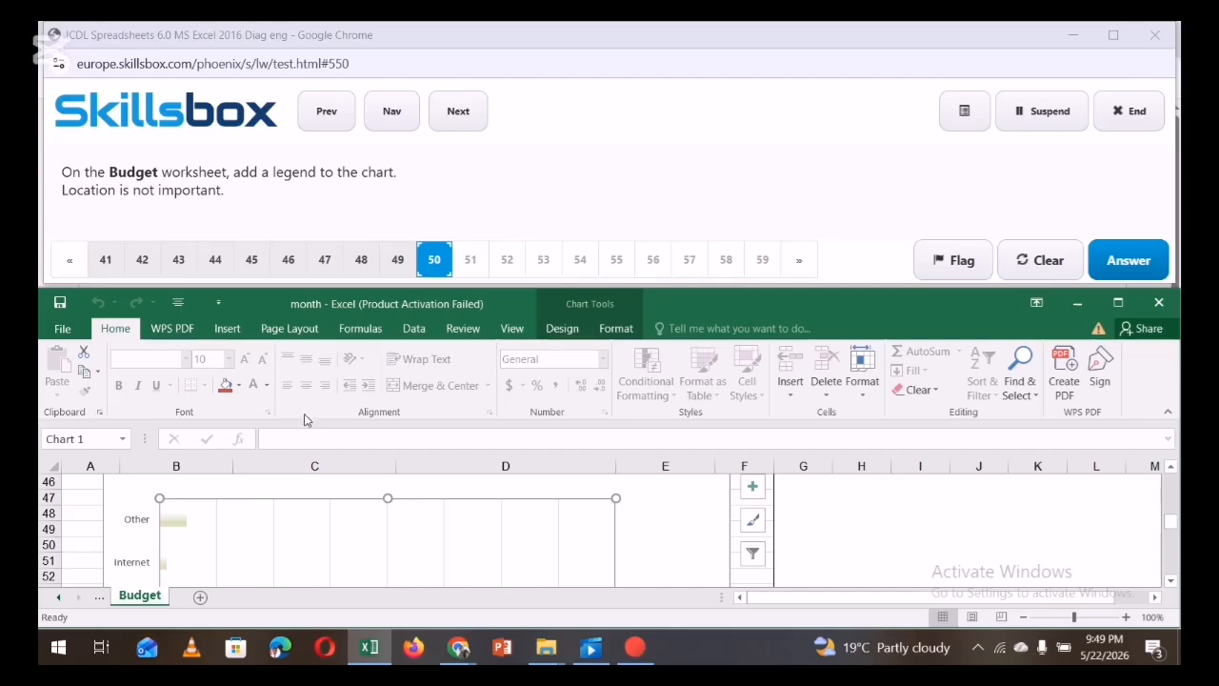
pyautogui.click(562, 329)
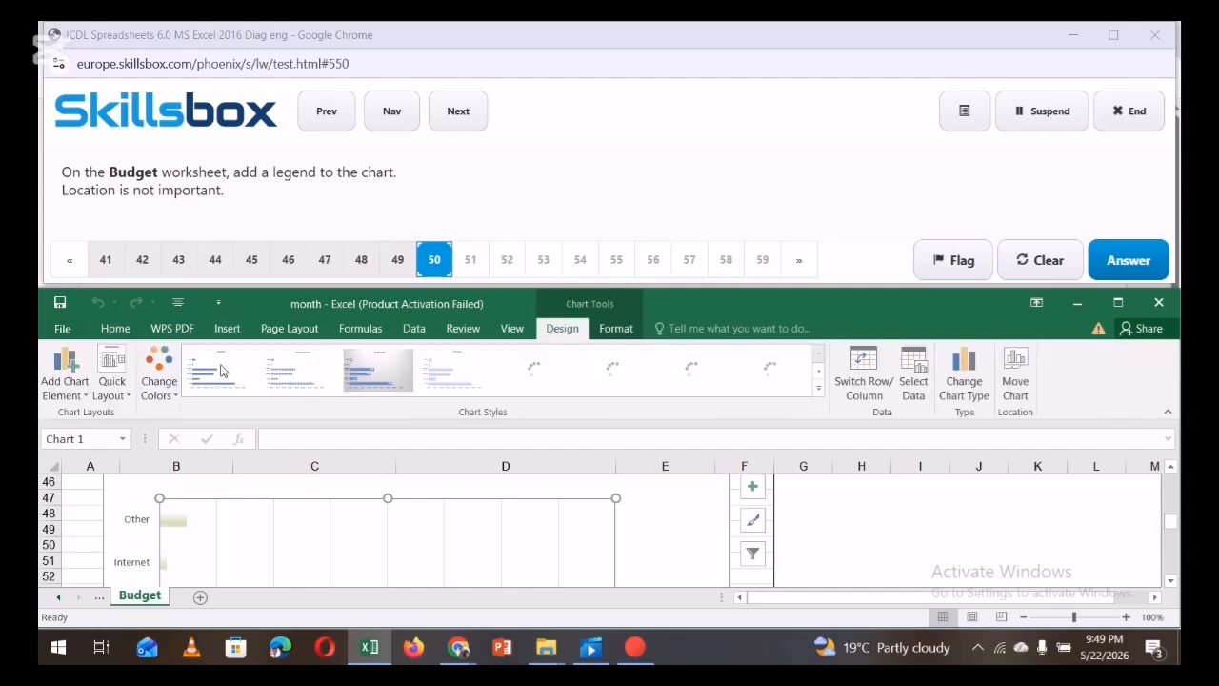
pyautogui.click(78, 364)
pyautogui.moveTo(83, 268)
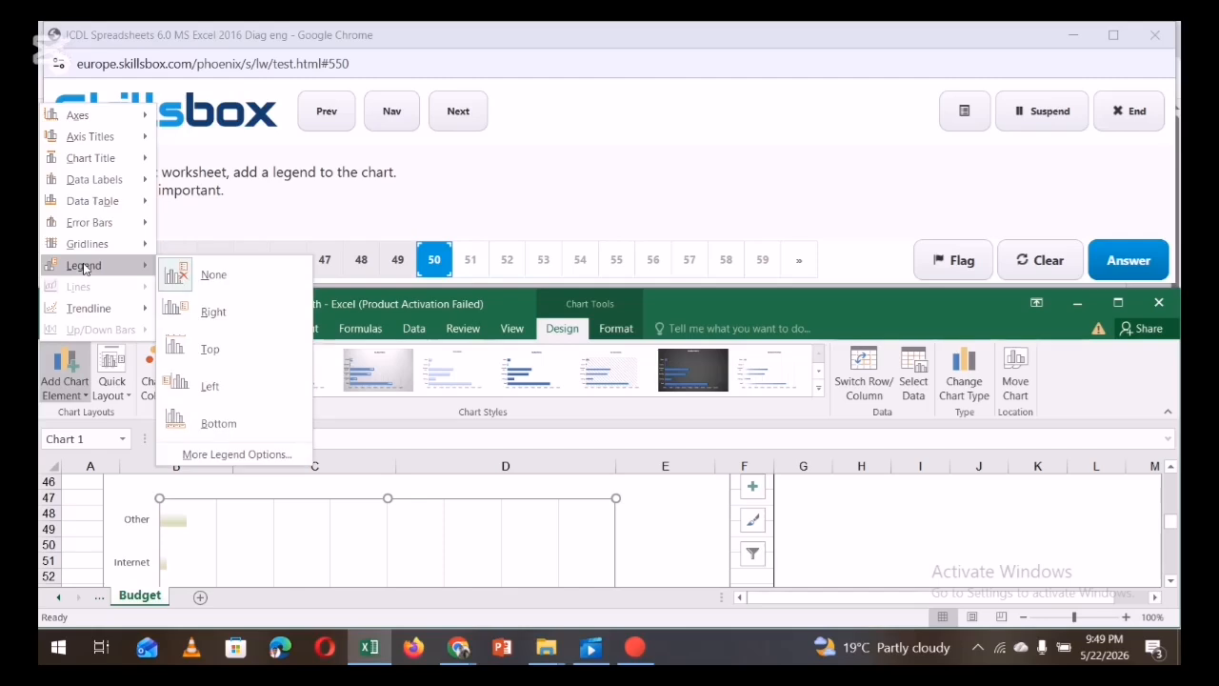
pyautogui.click(213, 311)
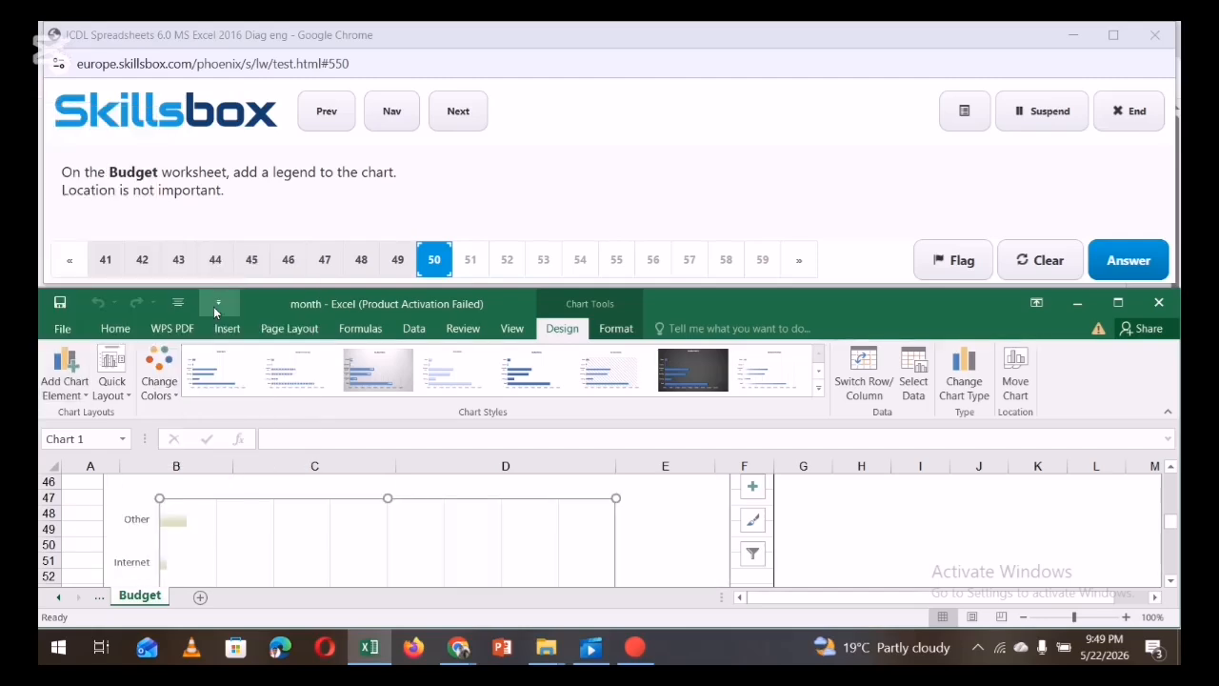
pyautogui.moveTo(1171, 520); pyautogui.dragTo(1170, 528)
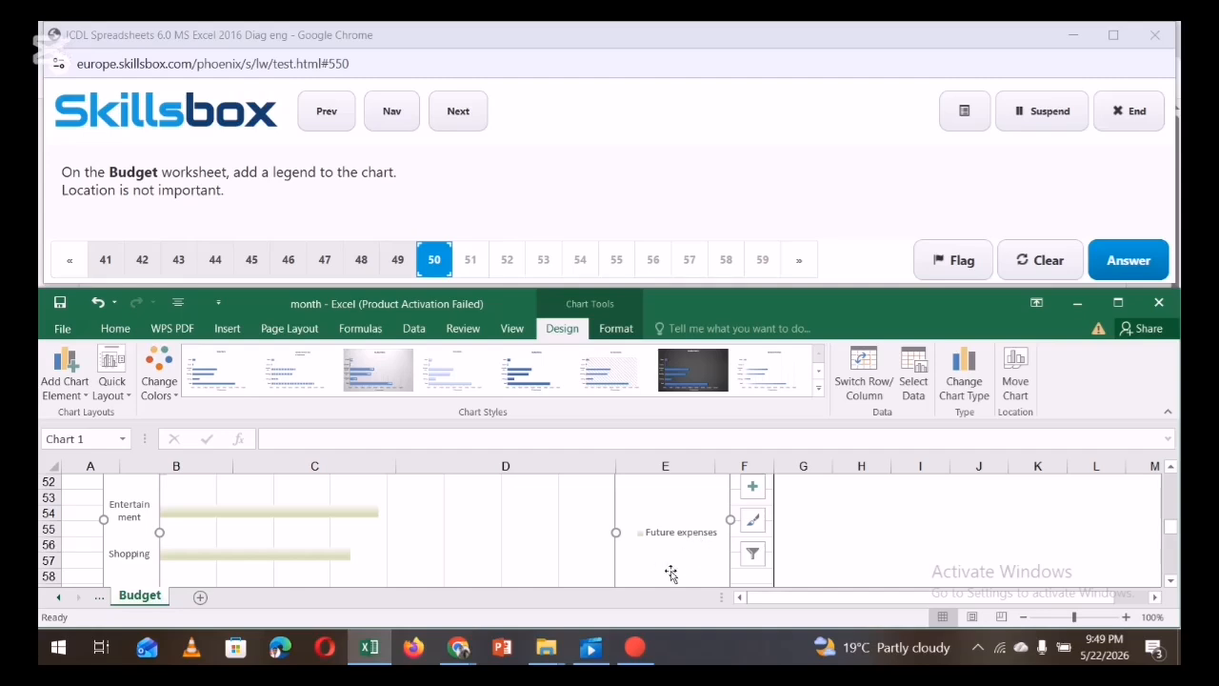
# Deselect the Reductions chart and submit the answer for the legend task
pyautogui.click(886, 545)
pyautogui.click(1144, 257)
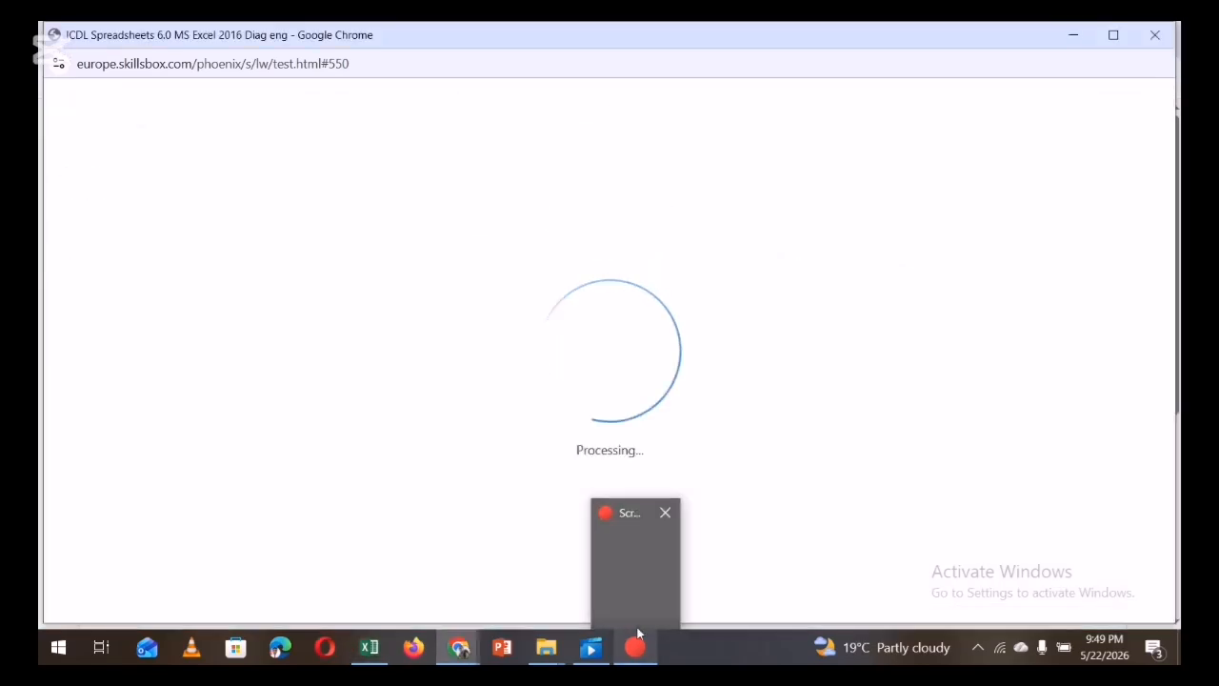
pyautogui.click(640, 623)
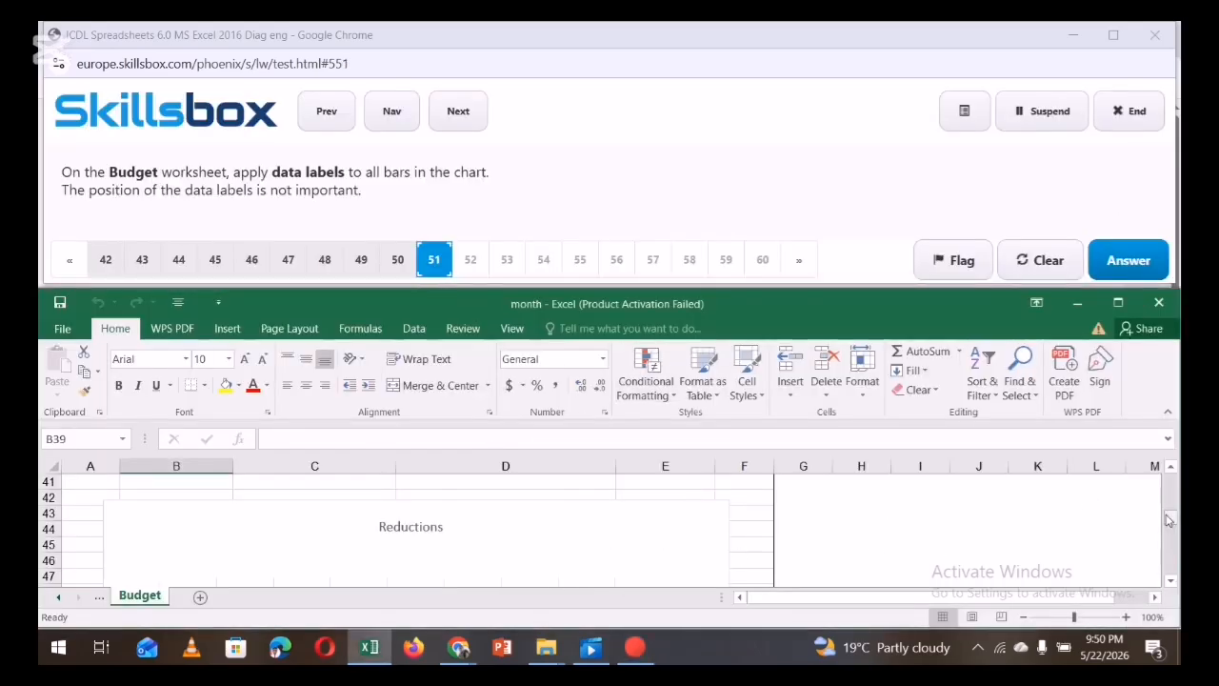
# Select the plot area of the Reductions chart, bring up the chart design options, and dismiss the Office activation notice
pyautogui.scroll(-2, 1169, 519)
pyautogui.click(554, 544)
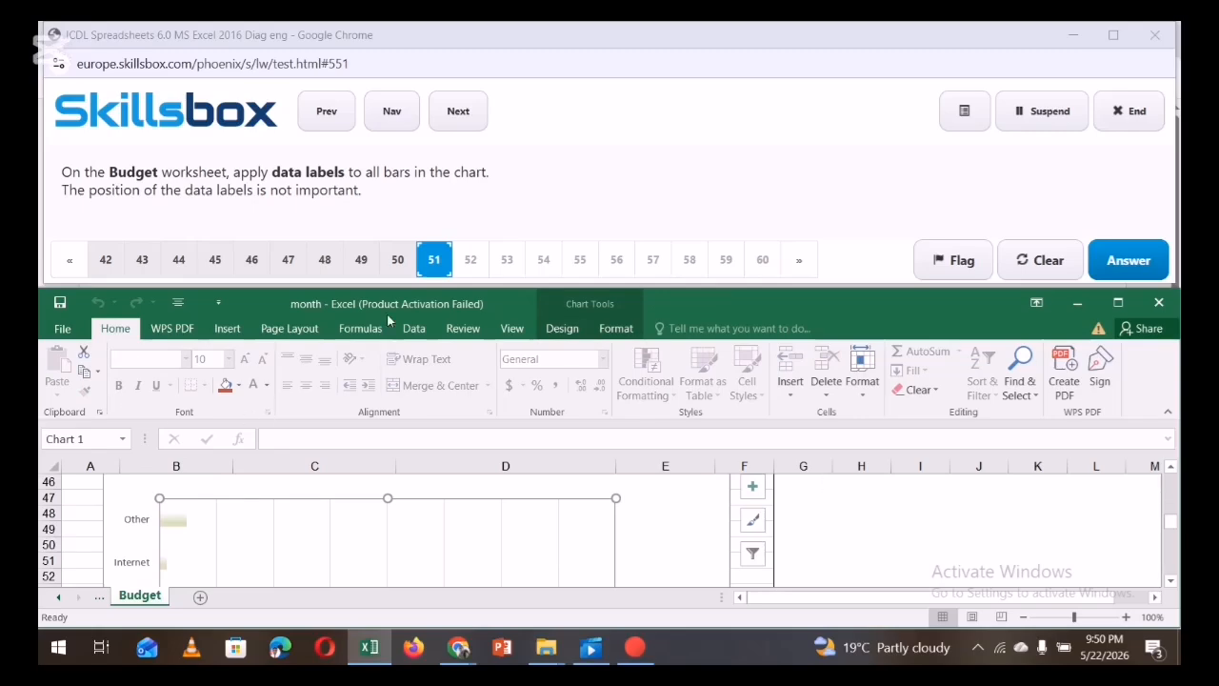
pyautogui.click(562, 327)
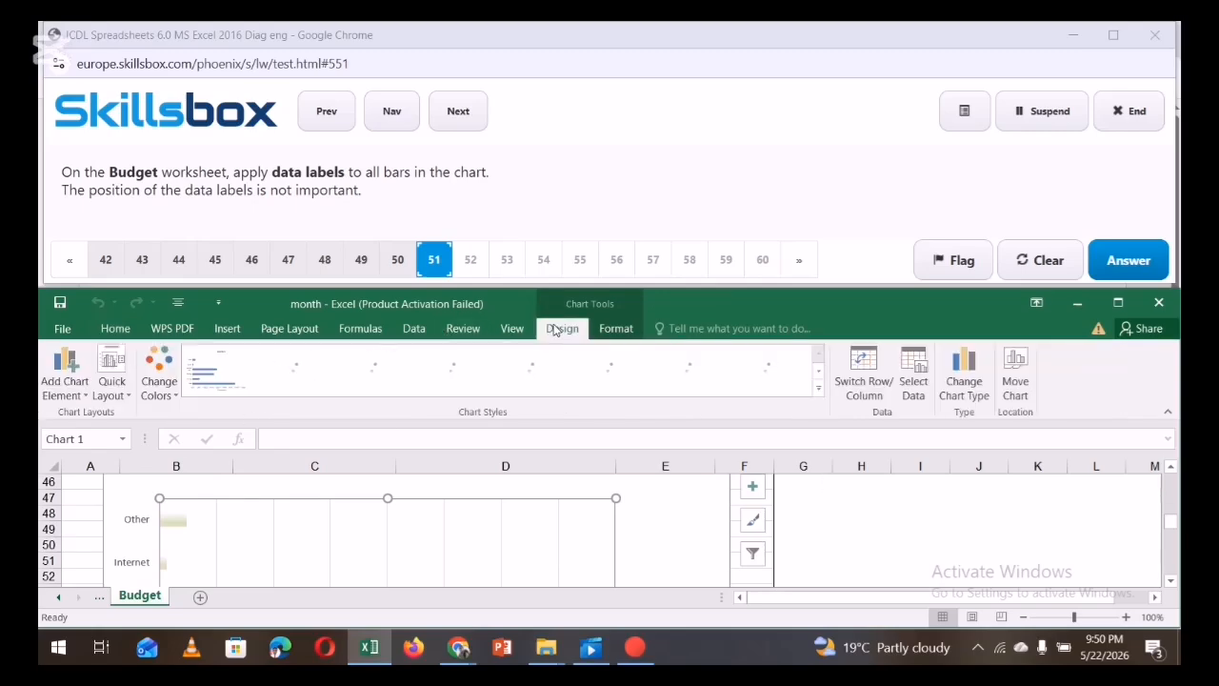
pyautogui.click(86, 398)
pyautogui.moveTo(81, 184)
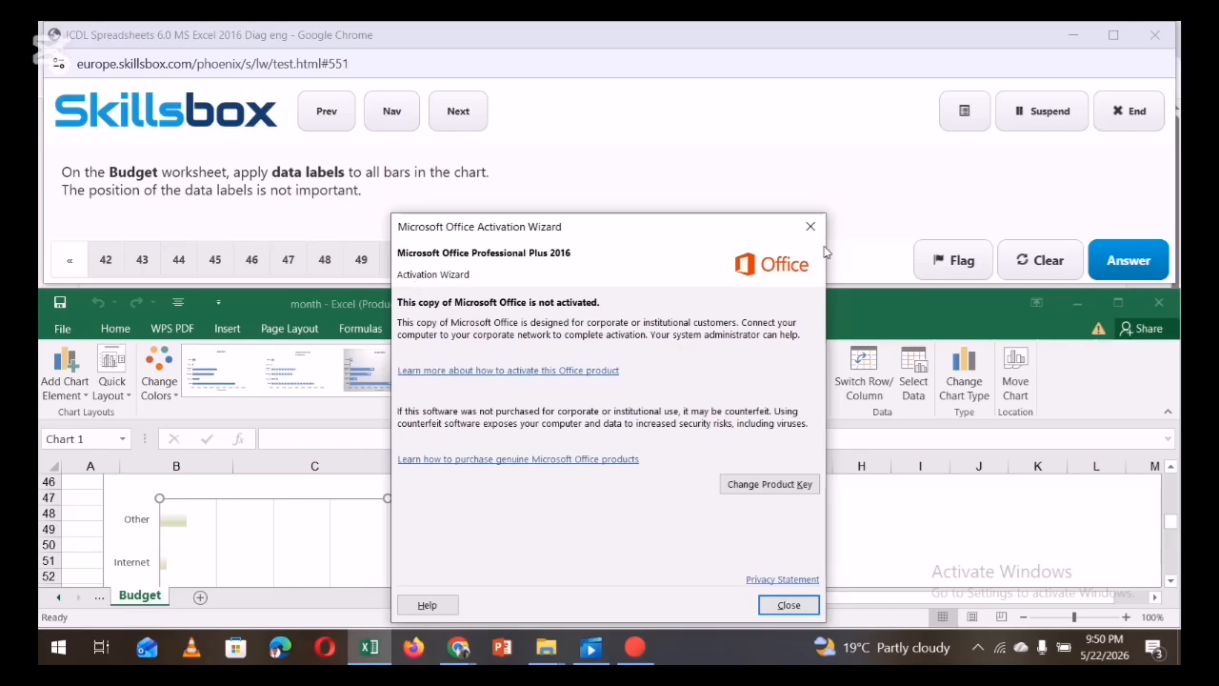
pyautogui.click(810, 225)
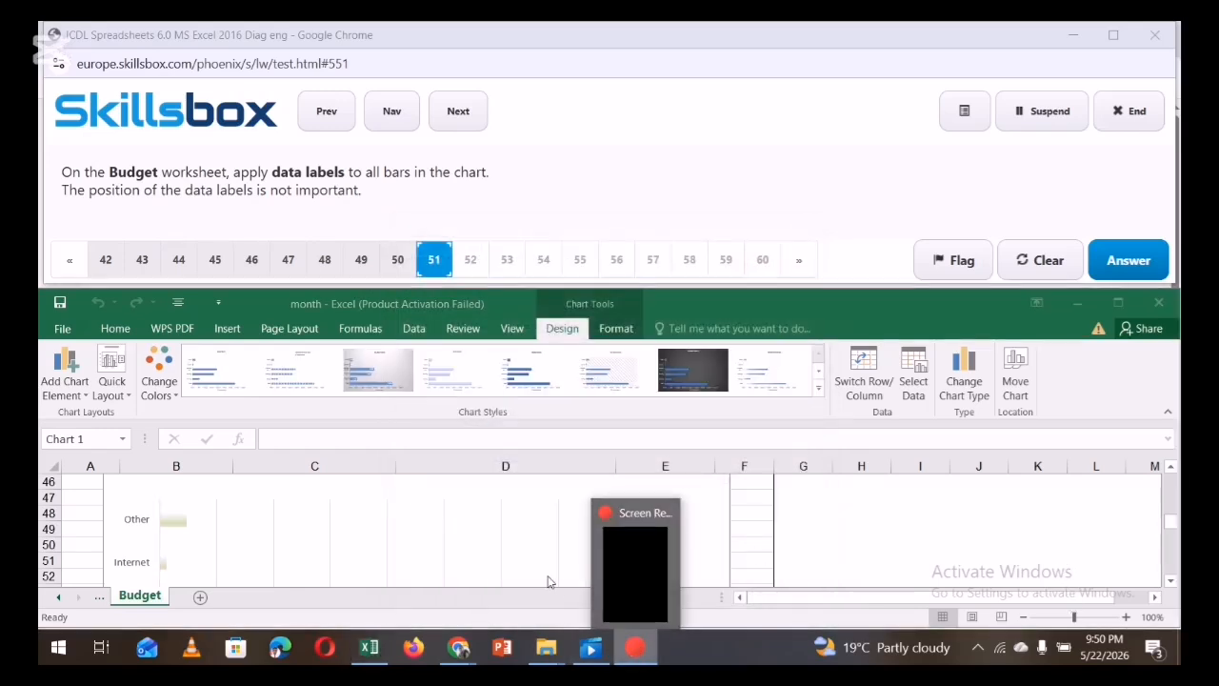
# Add data labels at the Inside End position to all bars of the Reductions chart
pyautogui.click(463, 545)
pyautogui.click(75, 383)
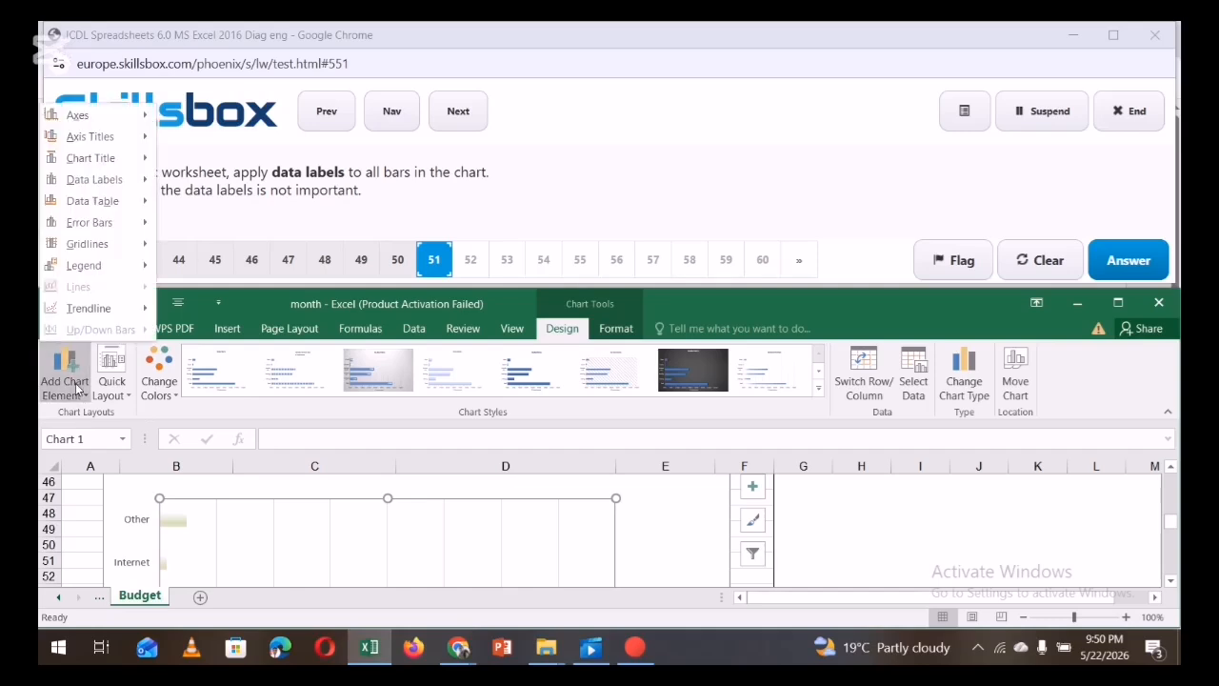
pyautogui.moveTo(91, 186)
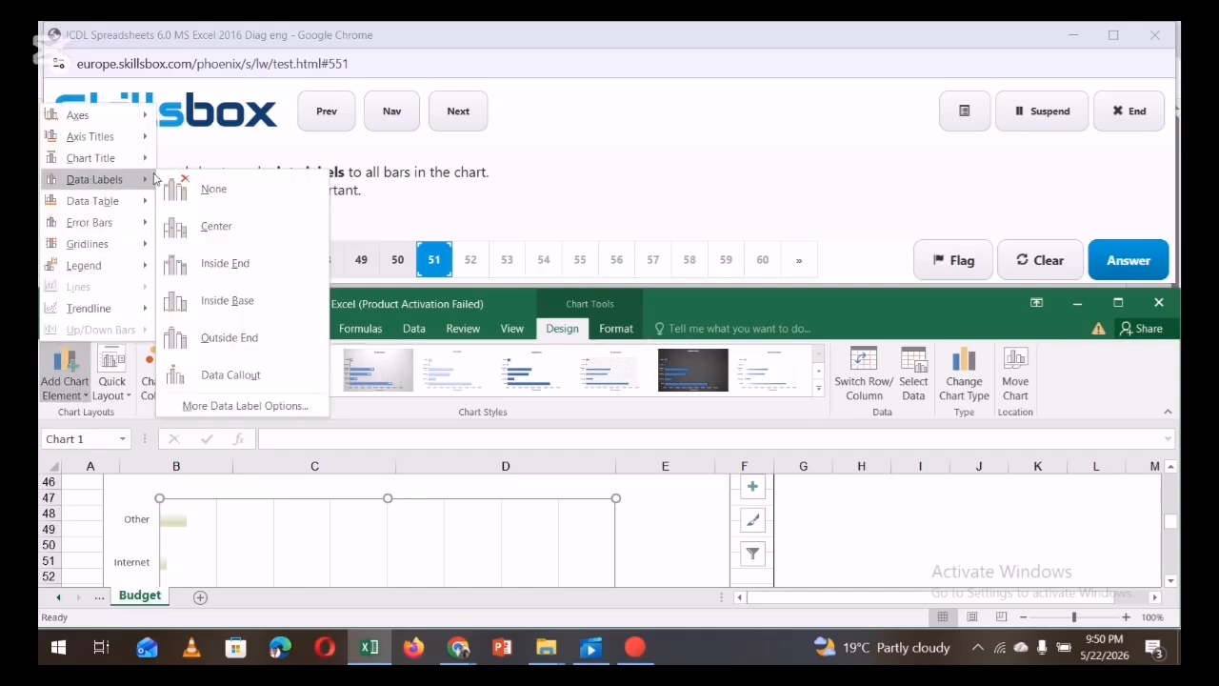
pyautogui.click(231, 263)
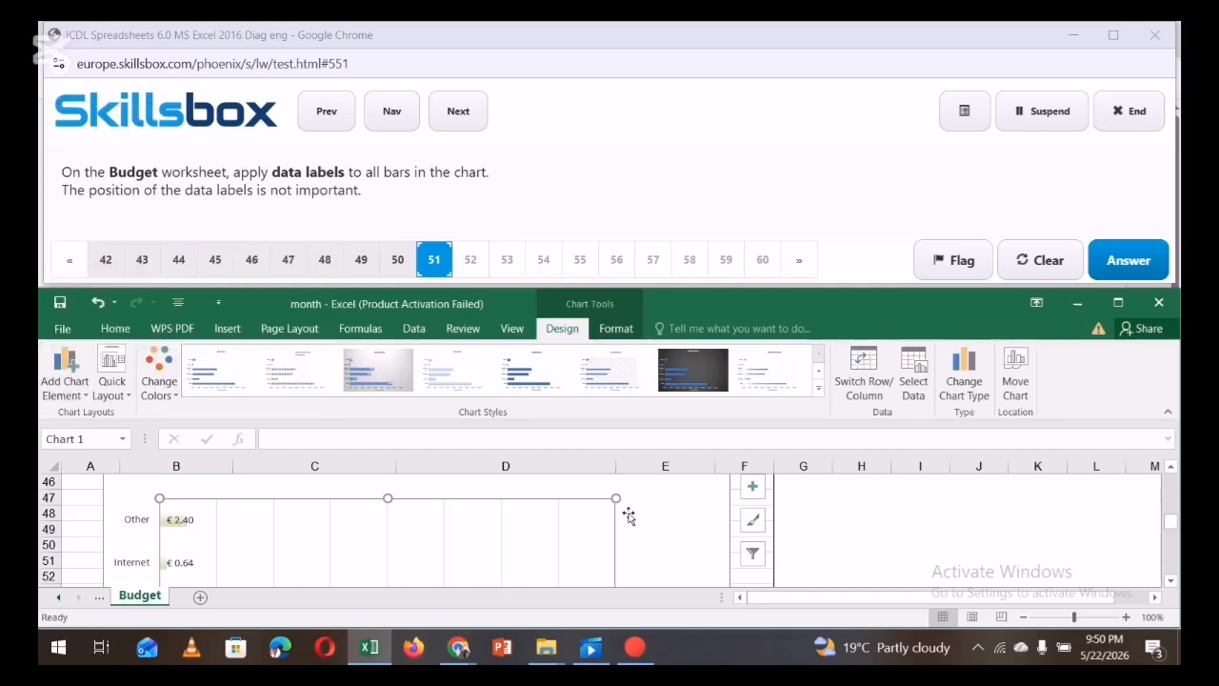
pyautogui.click(852, 525)
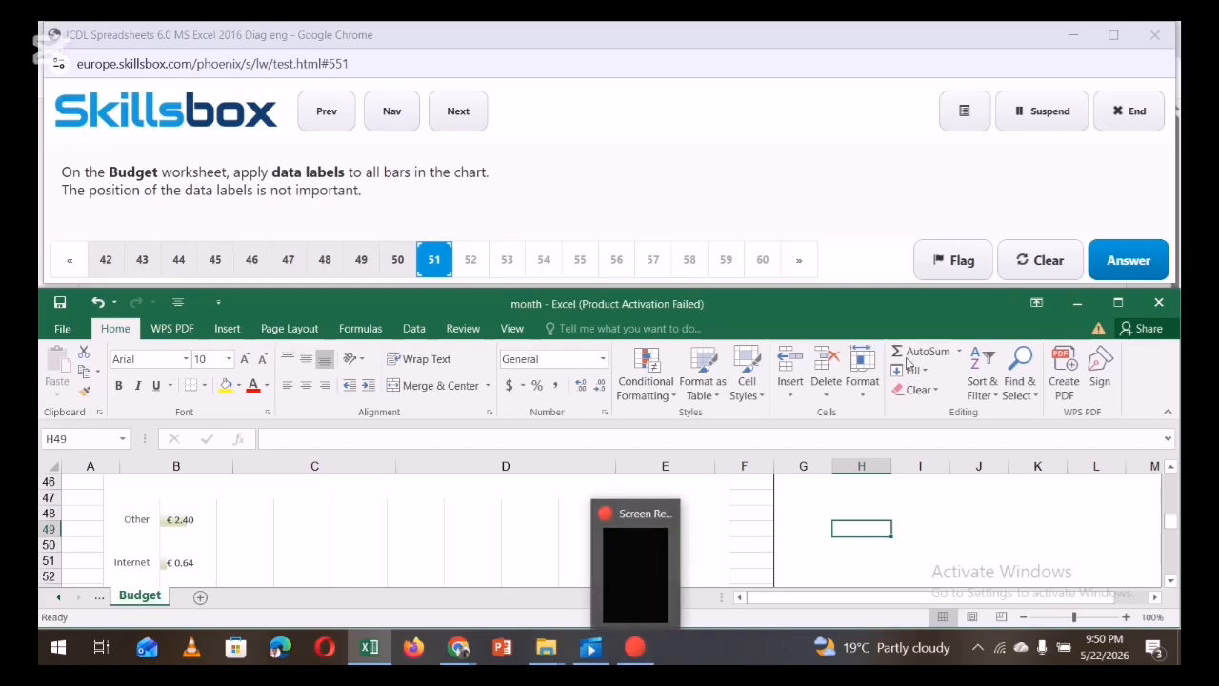
pyautogui.click(654, 651)
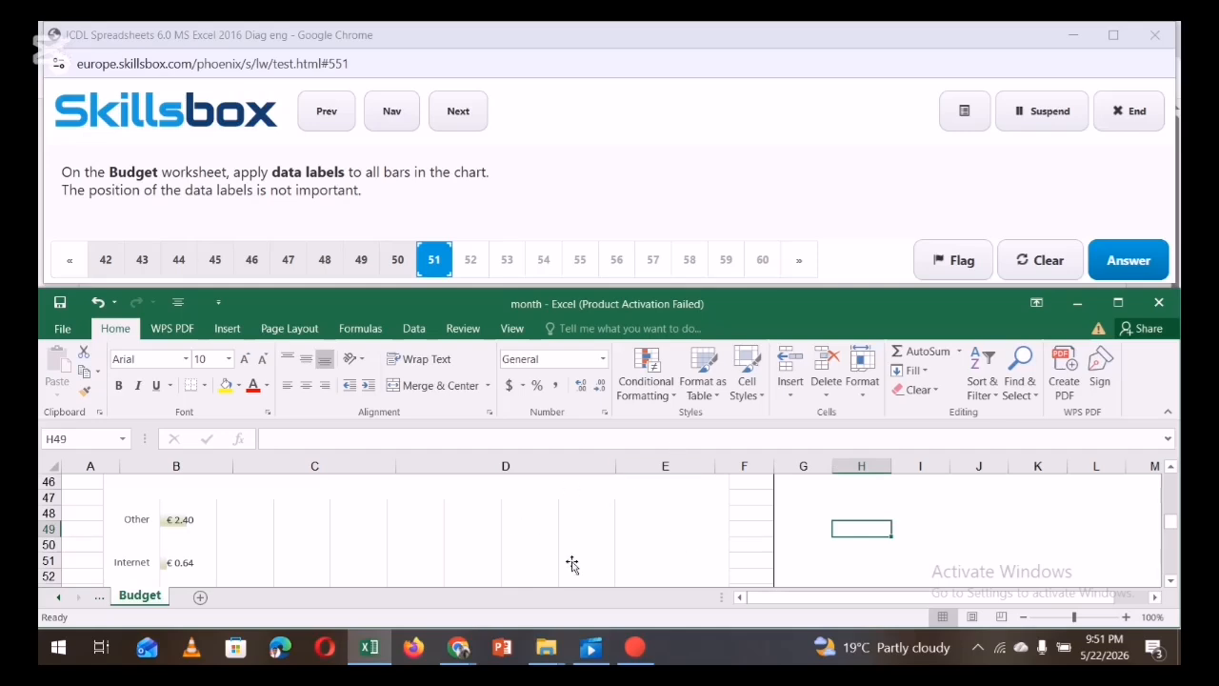
# Set the data labels of the Reductions chart to the Outside End position and submit the answer
pyautogui.click(416, 566)
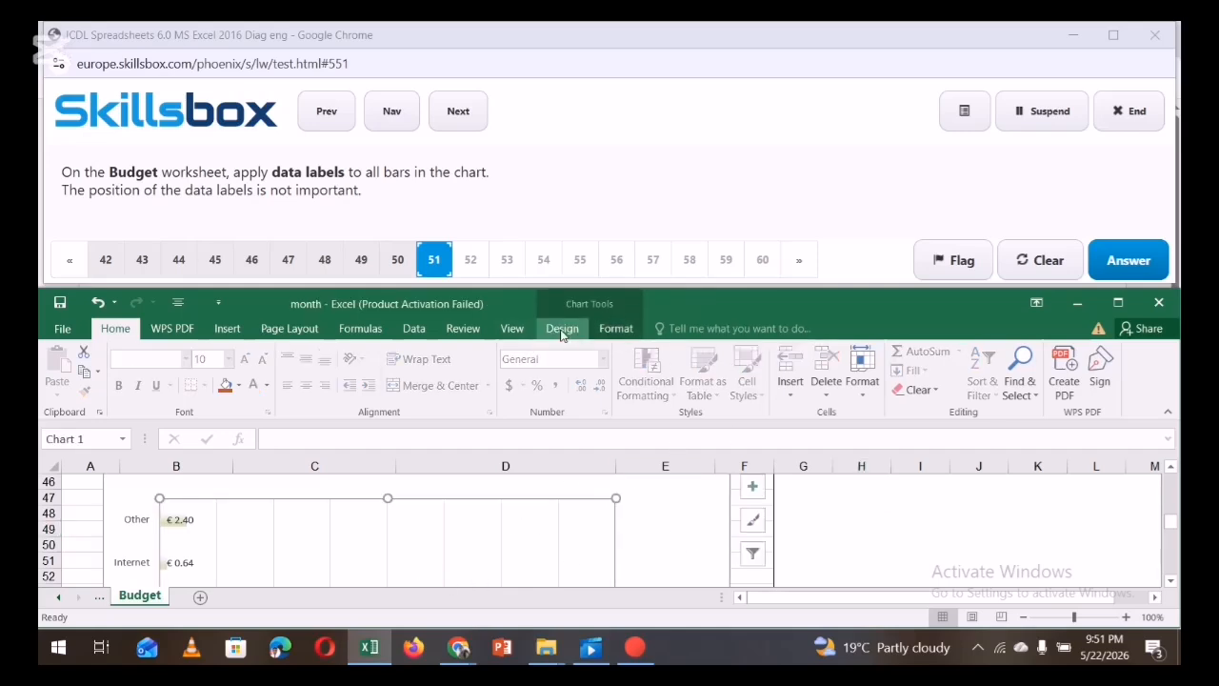
pyautogui.click(562, 330)
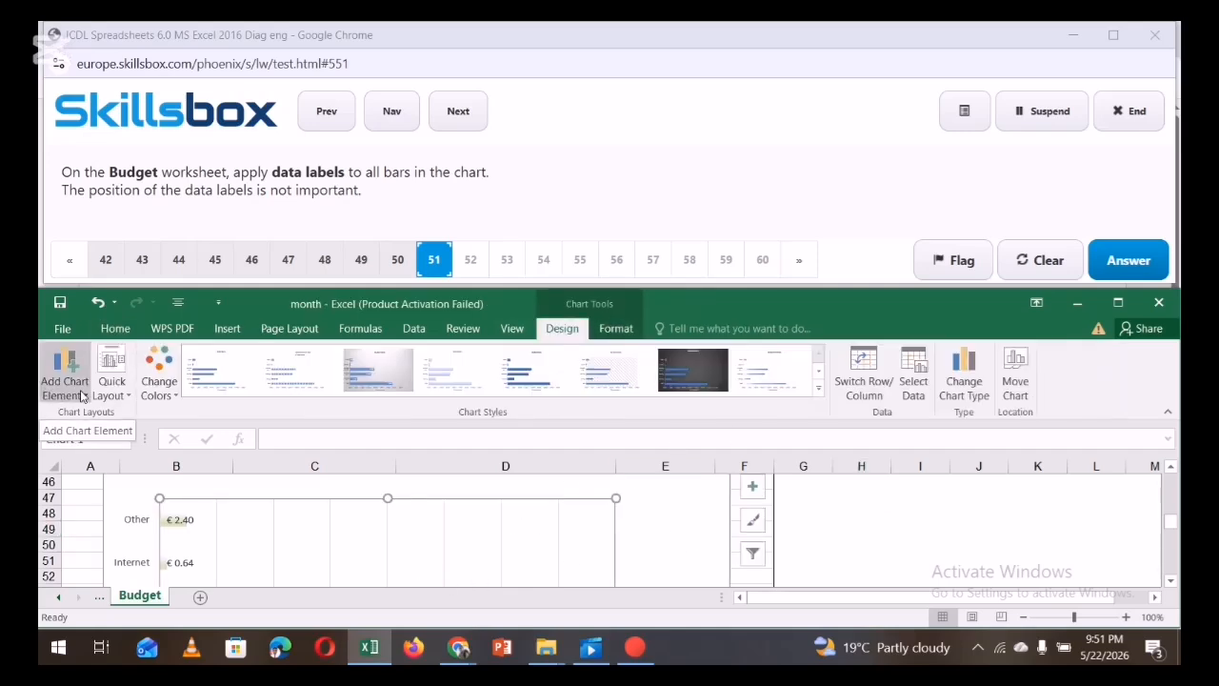
pyautogui.click(81, 390)
pyautogui.moveTo(83, 183)
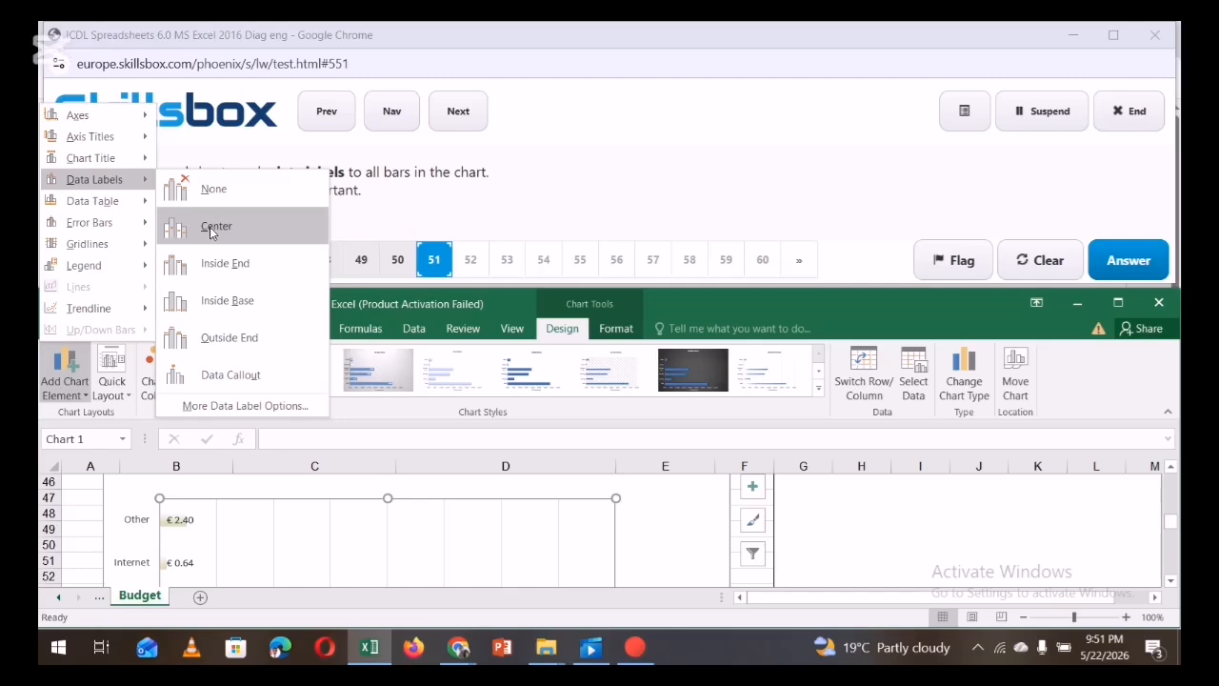
pyautogui.click(229, 337)
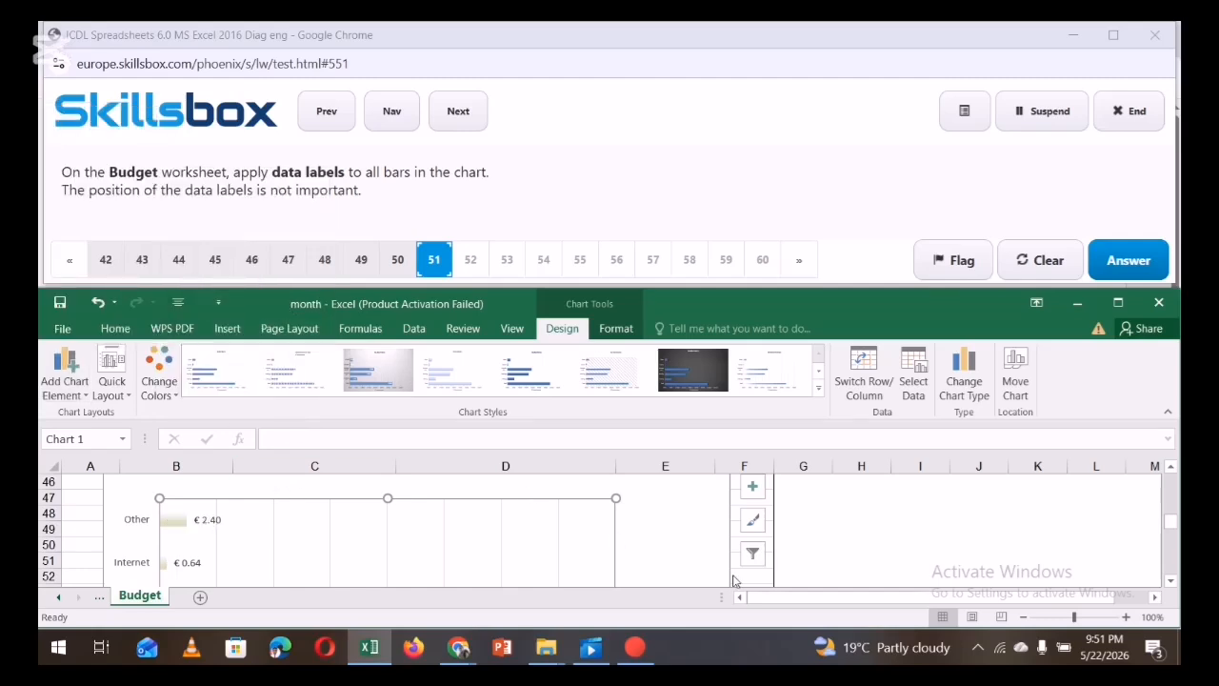
pyautogui.click(825, 560)
pyautogui.click(1124, 259)
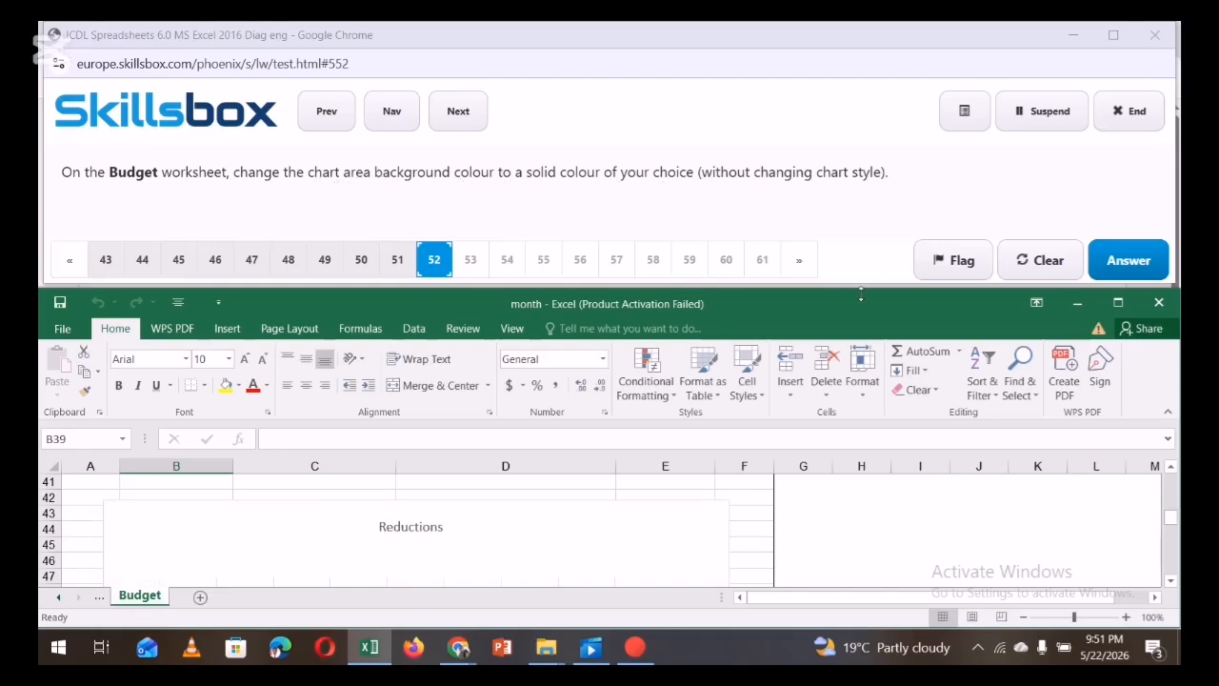
# Select the chart area of the Reductions chart and expand its fill formatting settings
pyautogui.click(789, 607)
pyautogui.moveTo(1174, 518); pyautogui.dragTo(1175, 522)
pyautogui.click(712, 548)
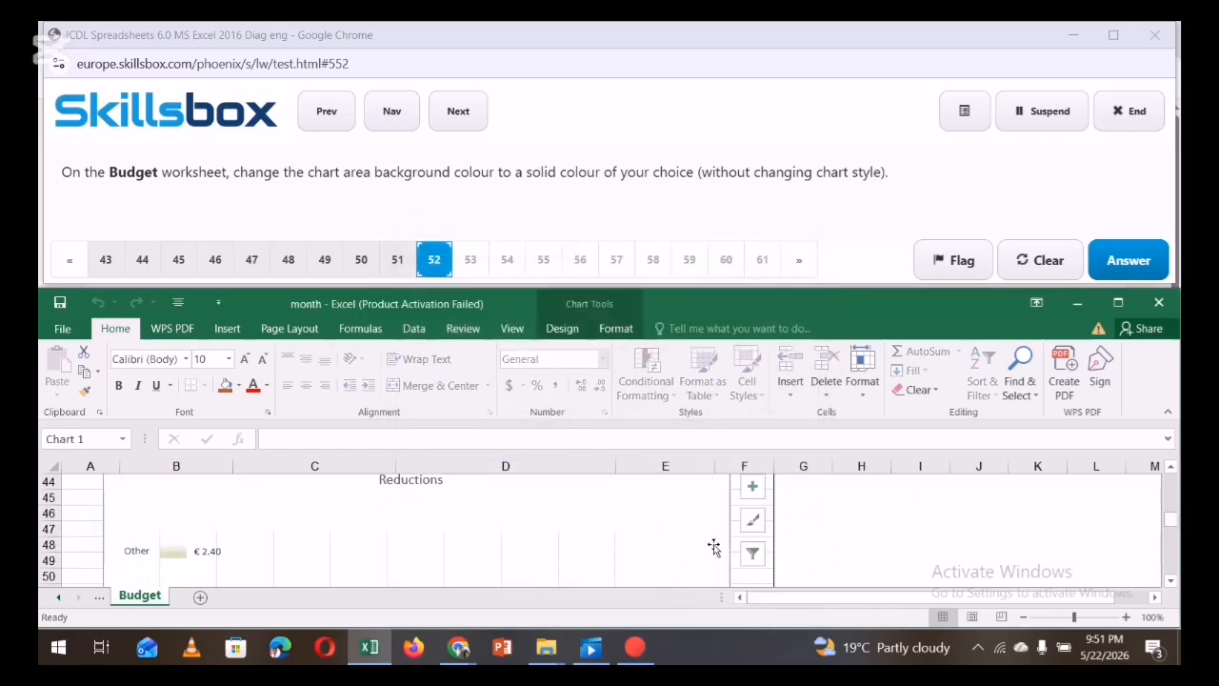
pyautogui.click(616, 328)
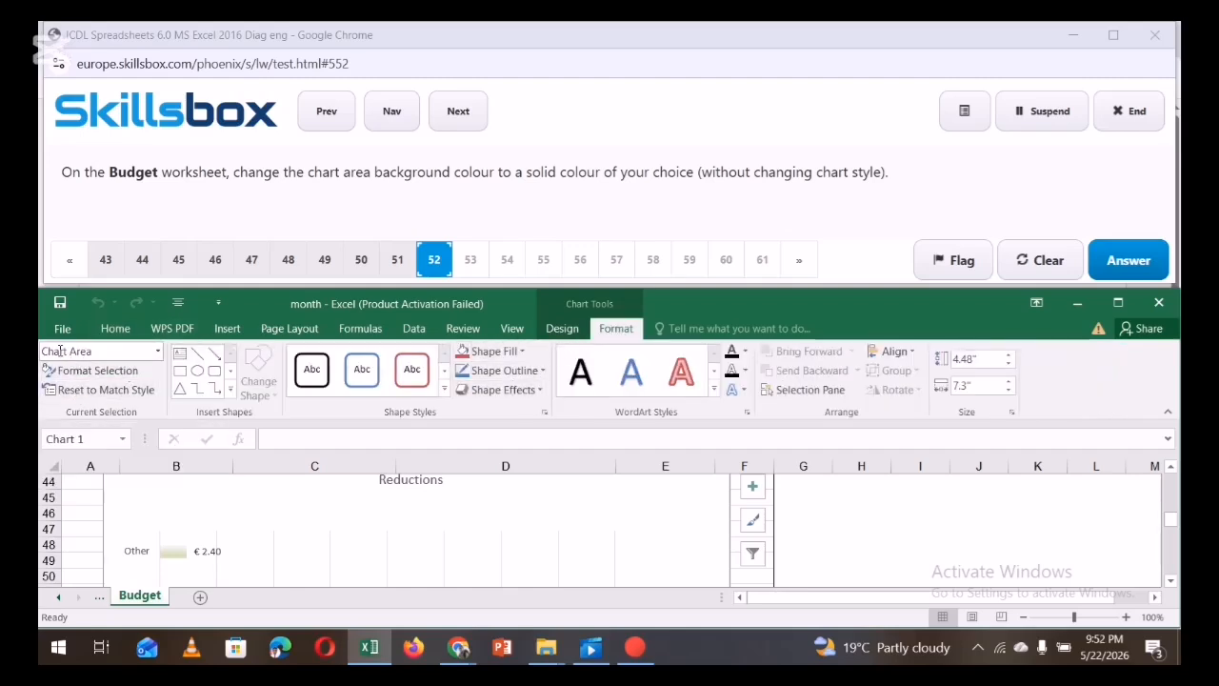
pyautogui.click(84, 373)
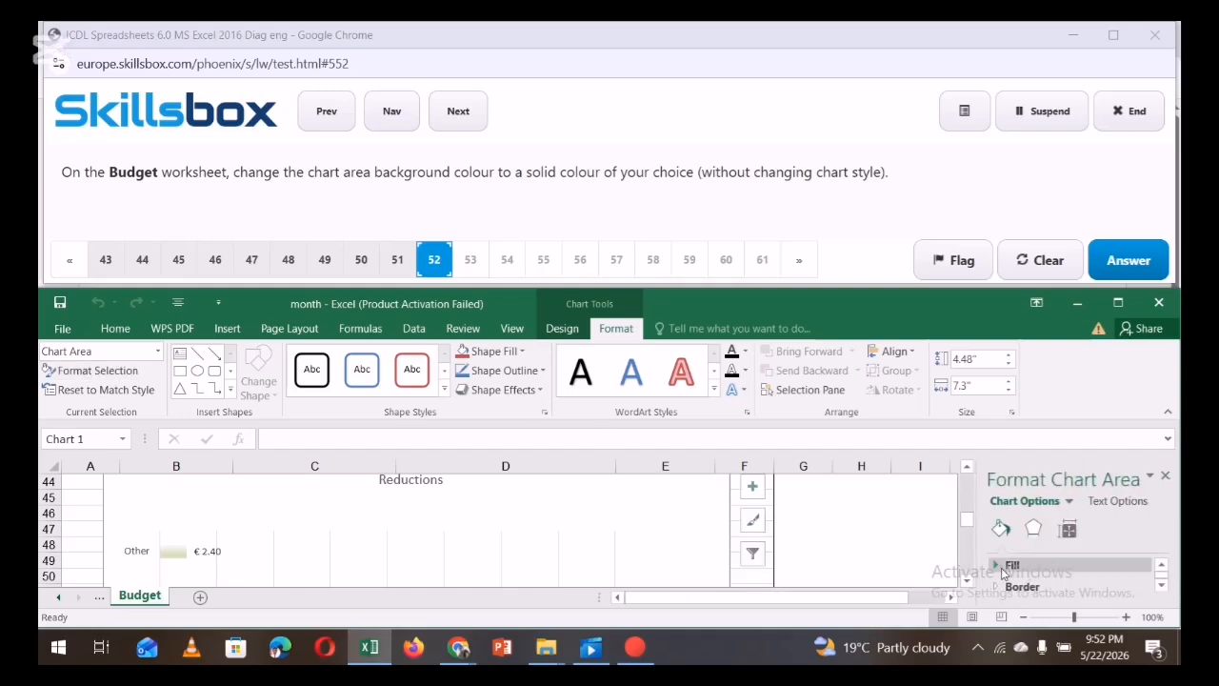
pyautogui.click(1046, 566)
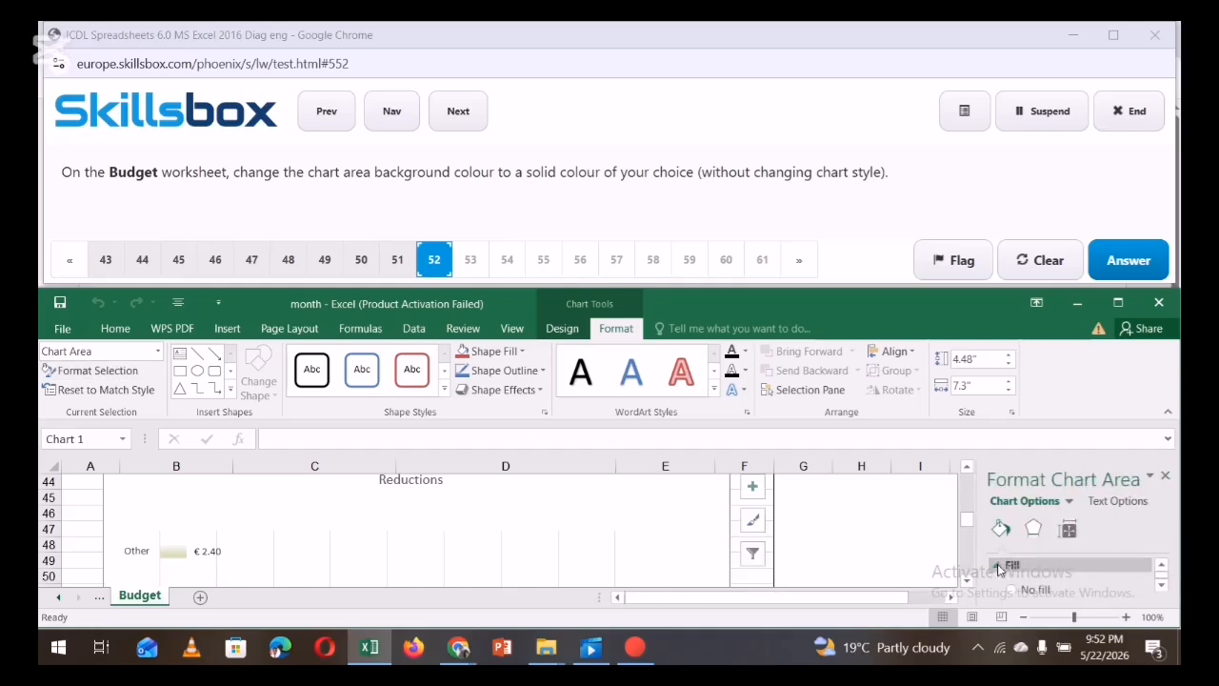
# Fill the chart area background of the Reductions chart with the standard red colour
pyautogui.click(1161, 588)
pyautogui.click(1161, 588)
pyautogui.click(1161, 588)
pyautogui.click(1162, 588)
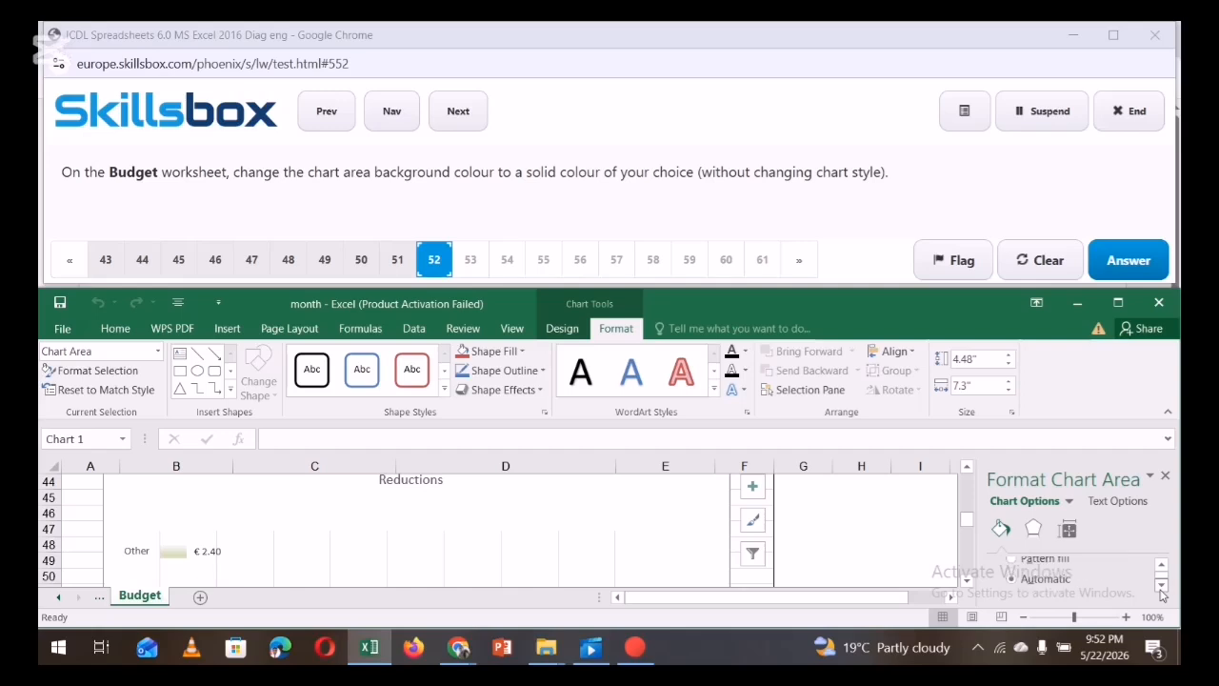
pyautogui.click(1161, 588)
pyautogui.click(1162, 588)
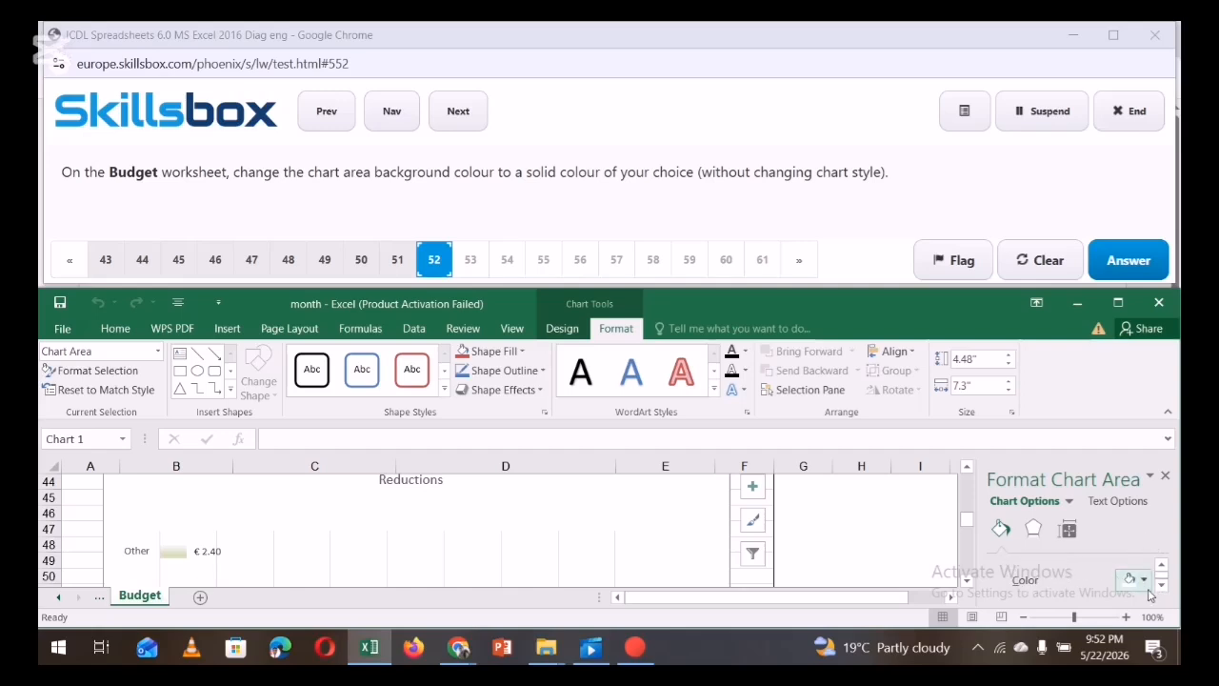
pyautogui.click(1146, 582)
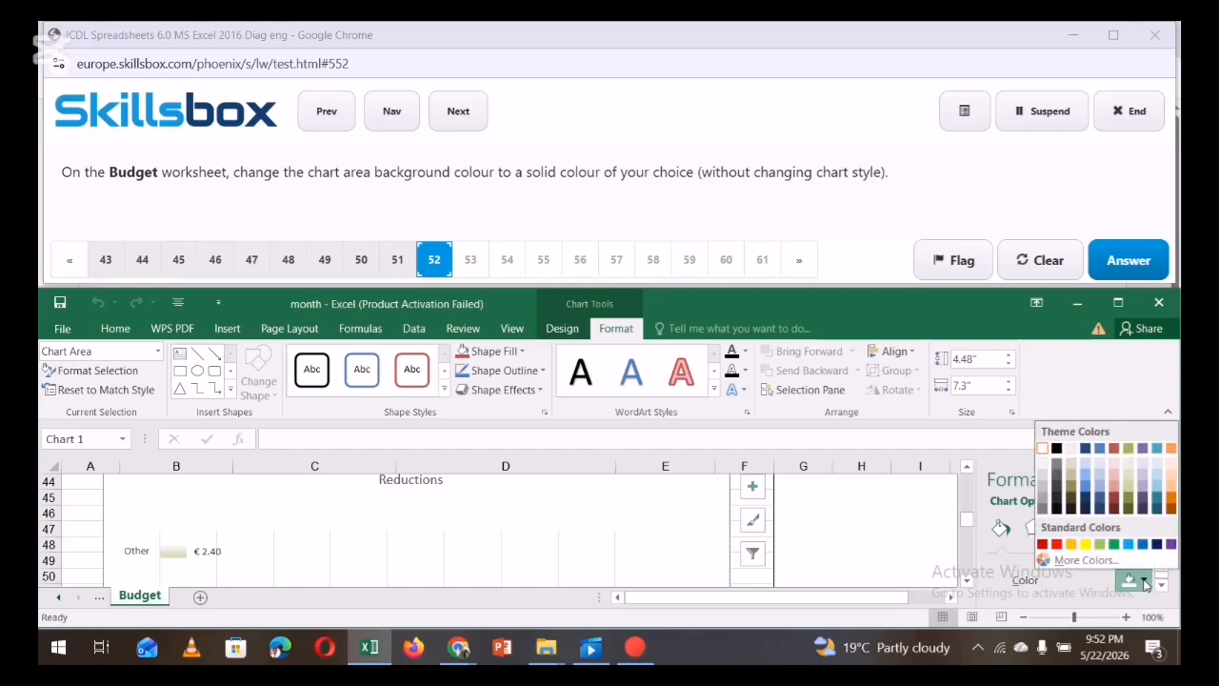
pyautogui.click(1056, 545)
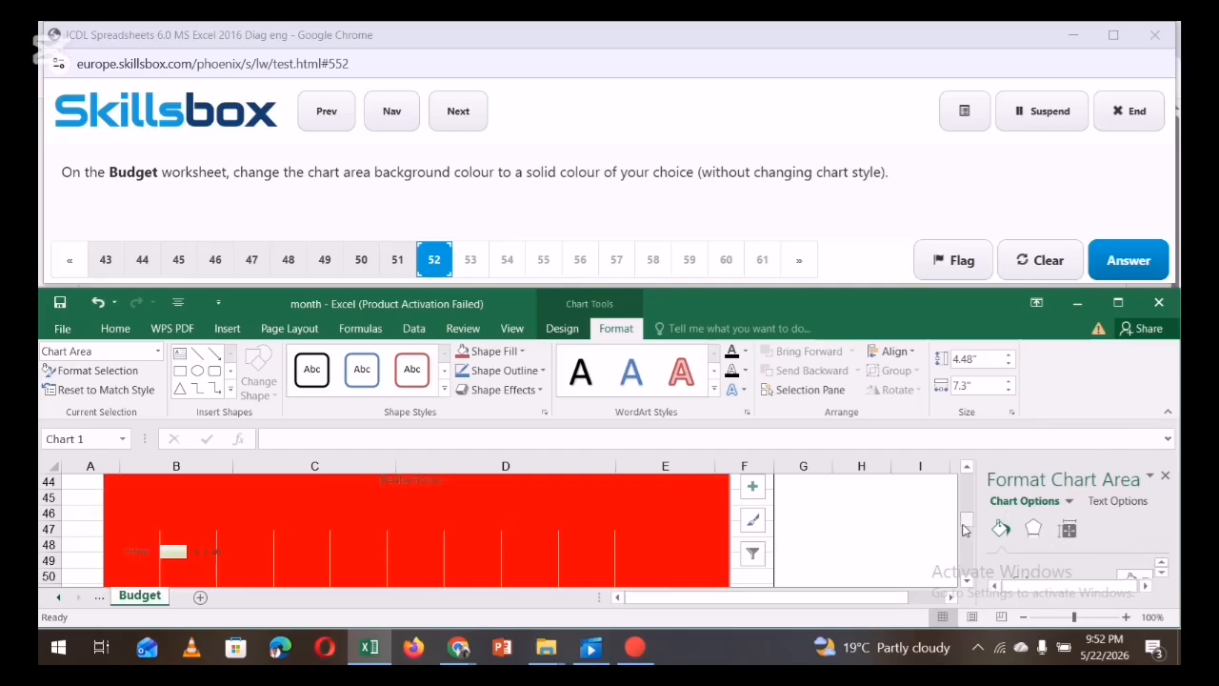
# Fill the plot area of the Reductions chart with the standard green colour and submit the answer
pyautogui.scroll(-3, 653, 537)
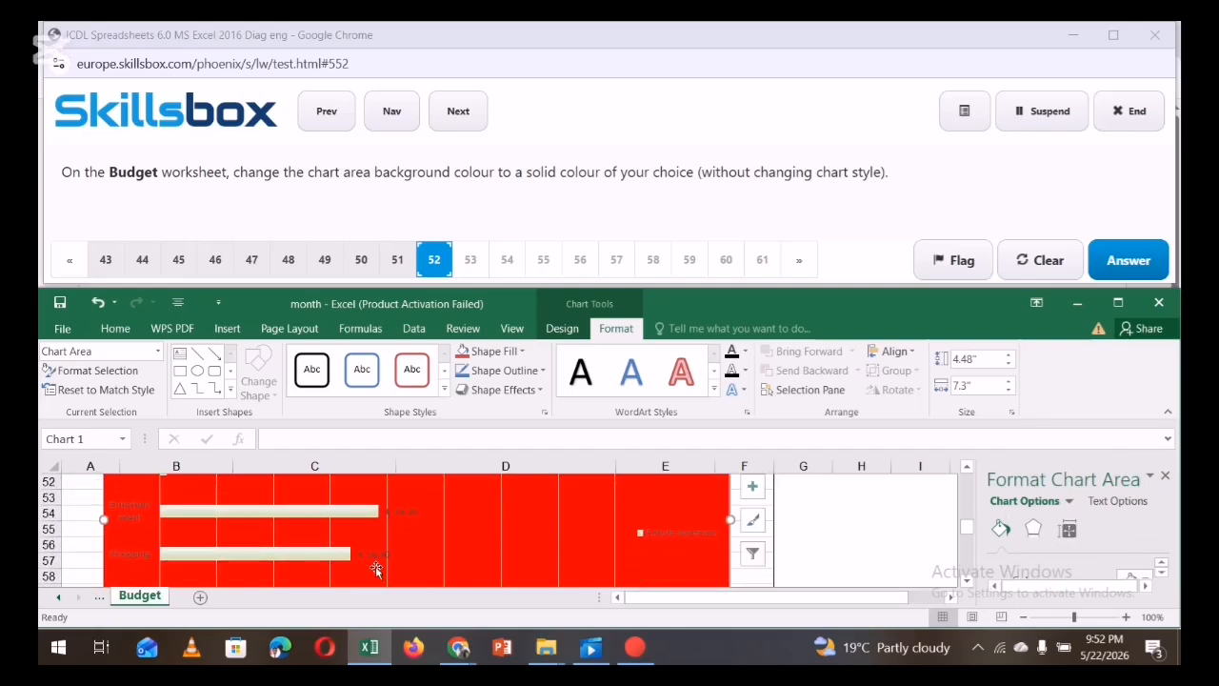
pyautogui.click(417, 553)
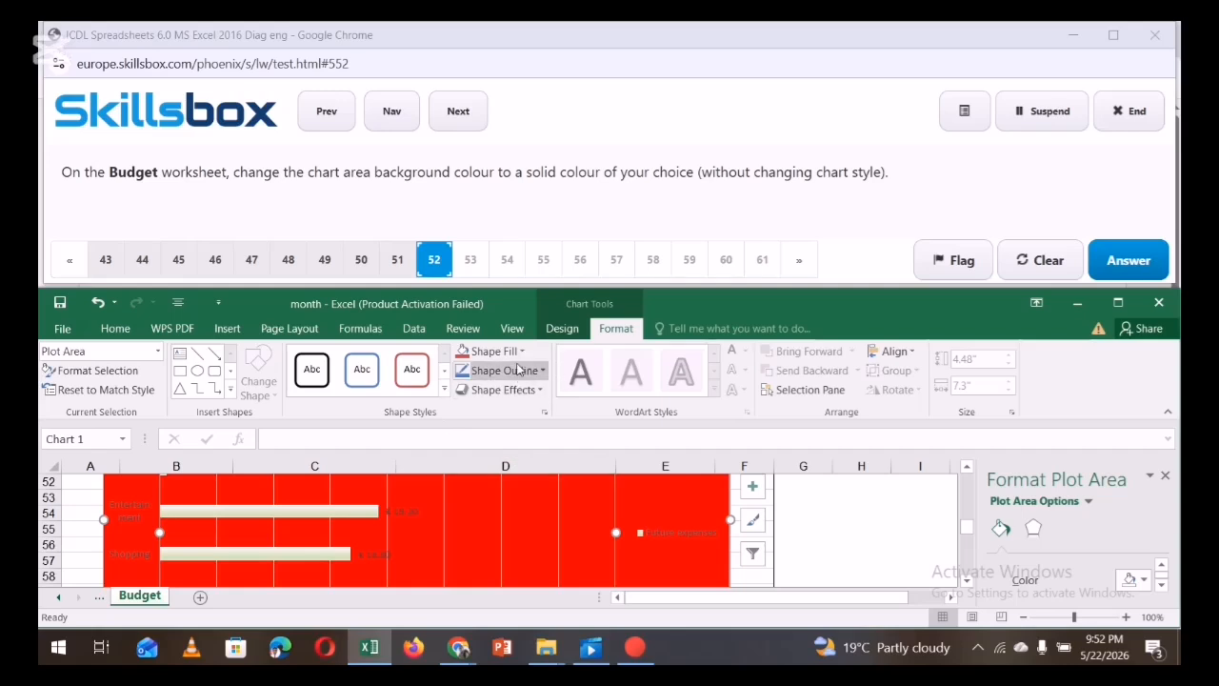
pyautogui.click(912, 545)
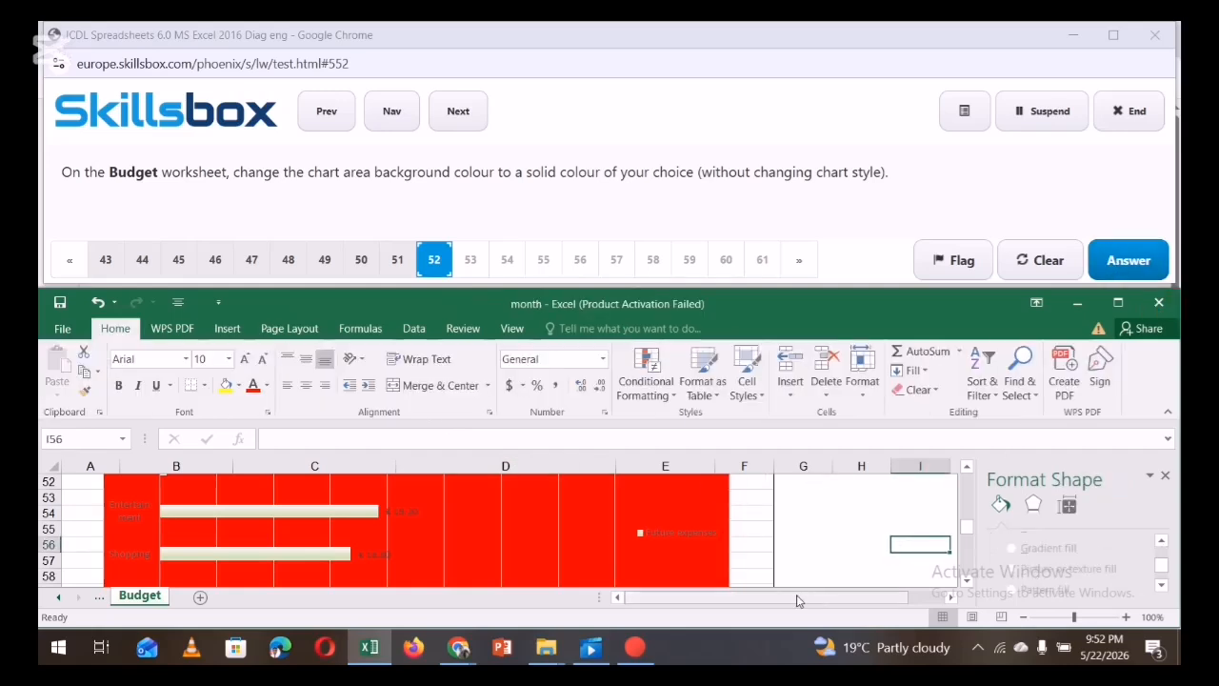
pyautogui.click(401, 552)
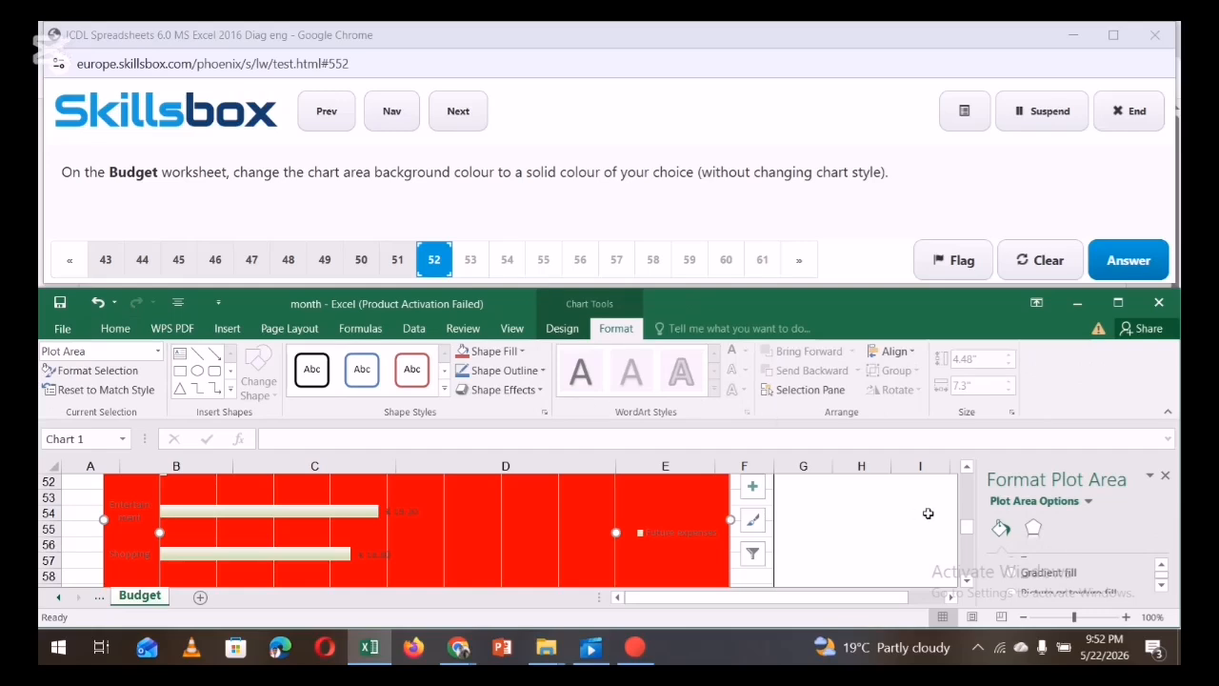
pyautogui.scroll(-3, 1161, 587)
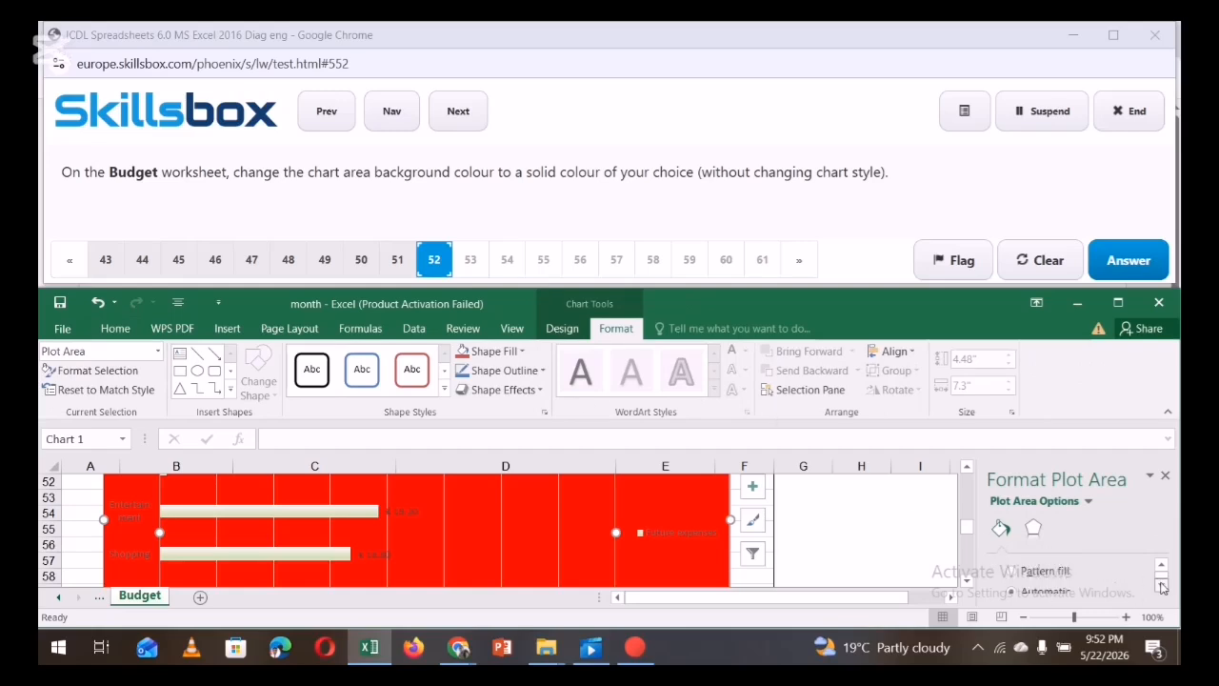
pyautogui.click(1146, 568)
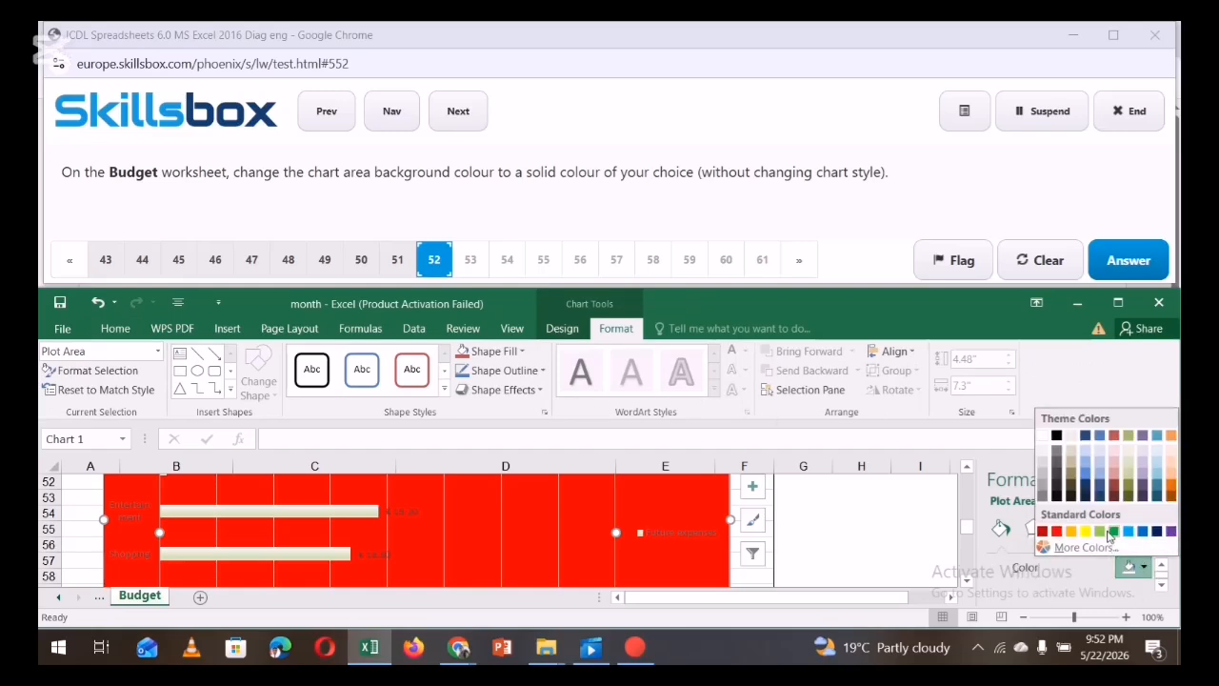
pyautogui.click(1110, 532)
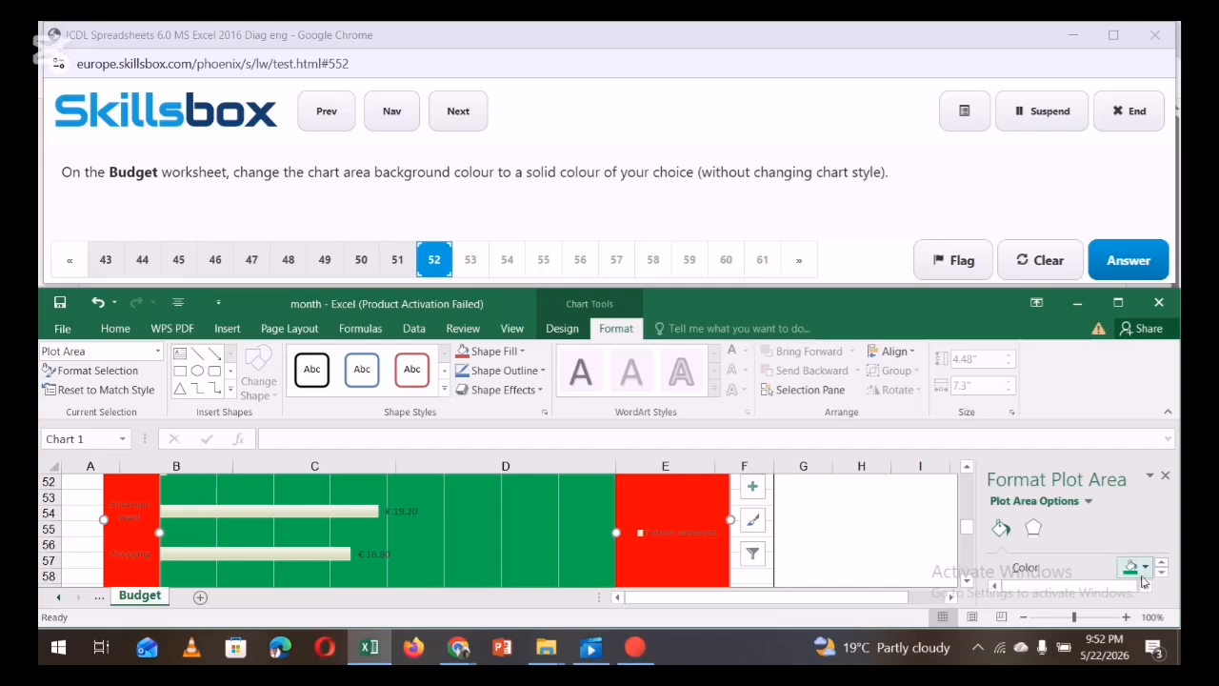
pyautogui.click(851, 533)
pyautogui.click(1129, 260)
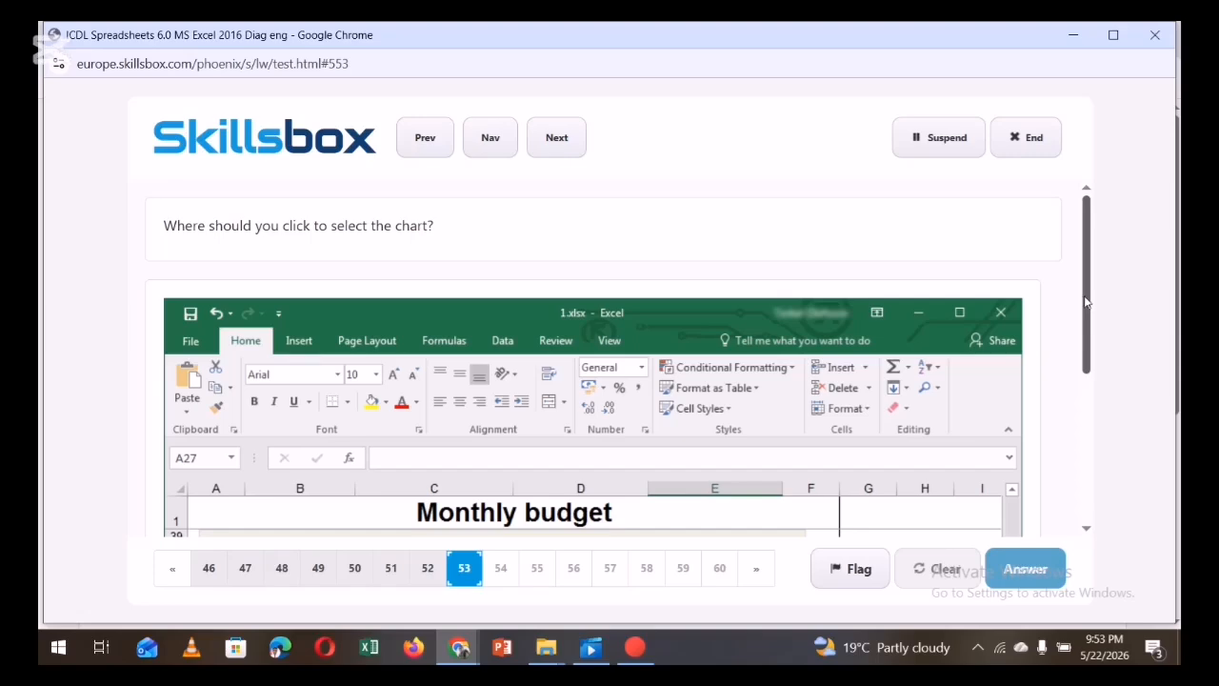
# Answer the question about where to click to select the chart and submit it
pyautogui.moveTo(1086, 302); pyautogui.dragTo(1115, 423)
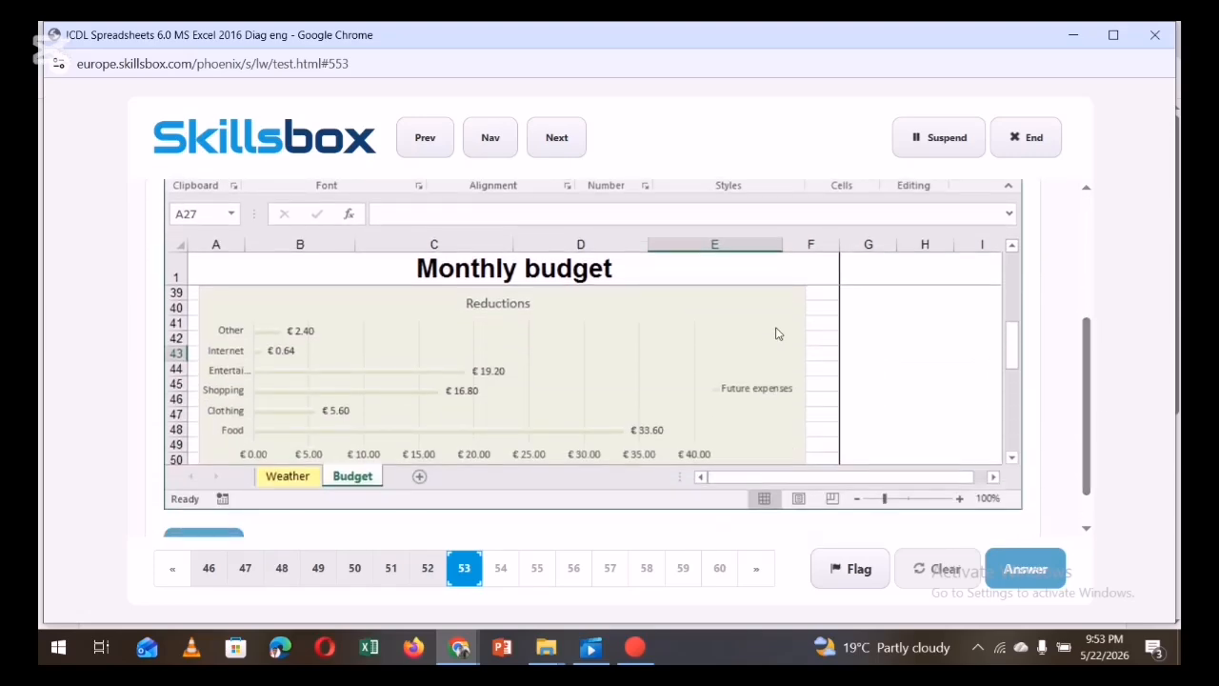
pyautogui.click(1040, 574)
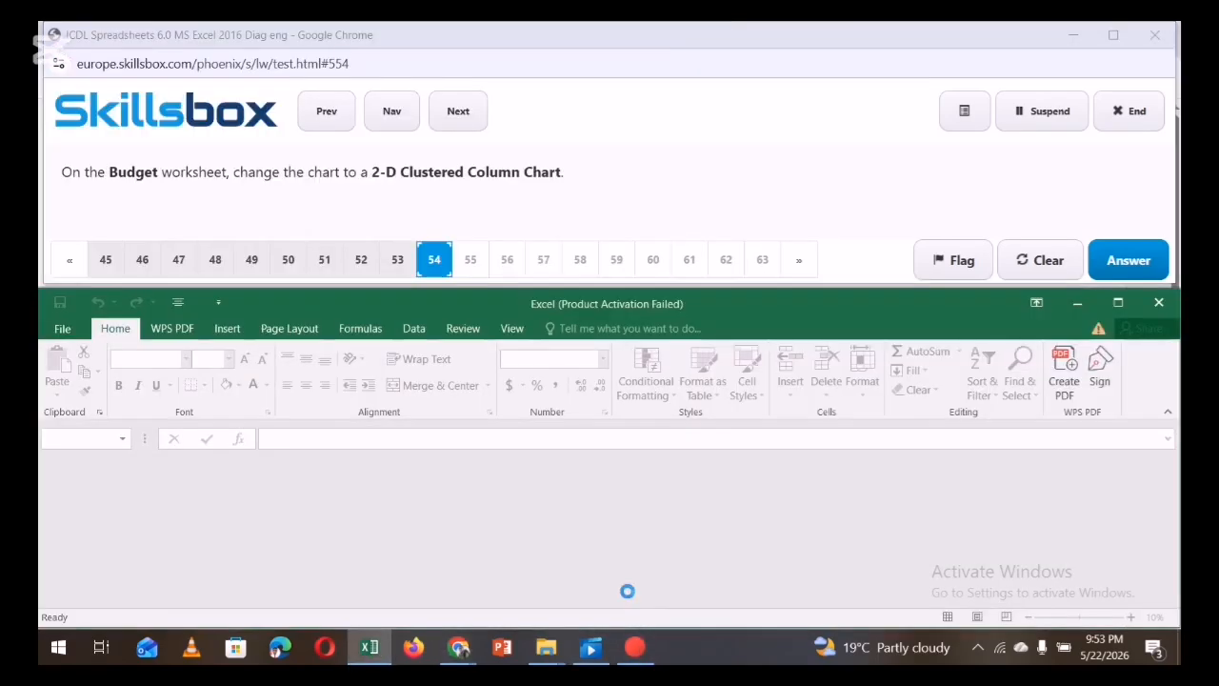
pyautogui.moveTo(636, 646)
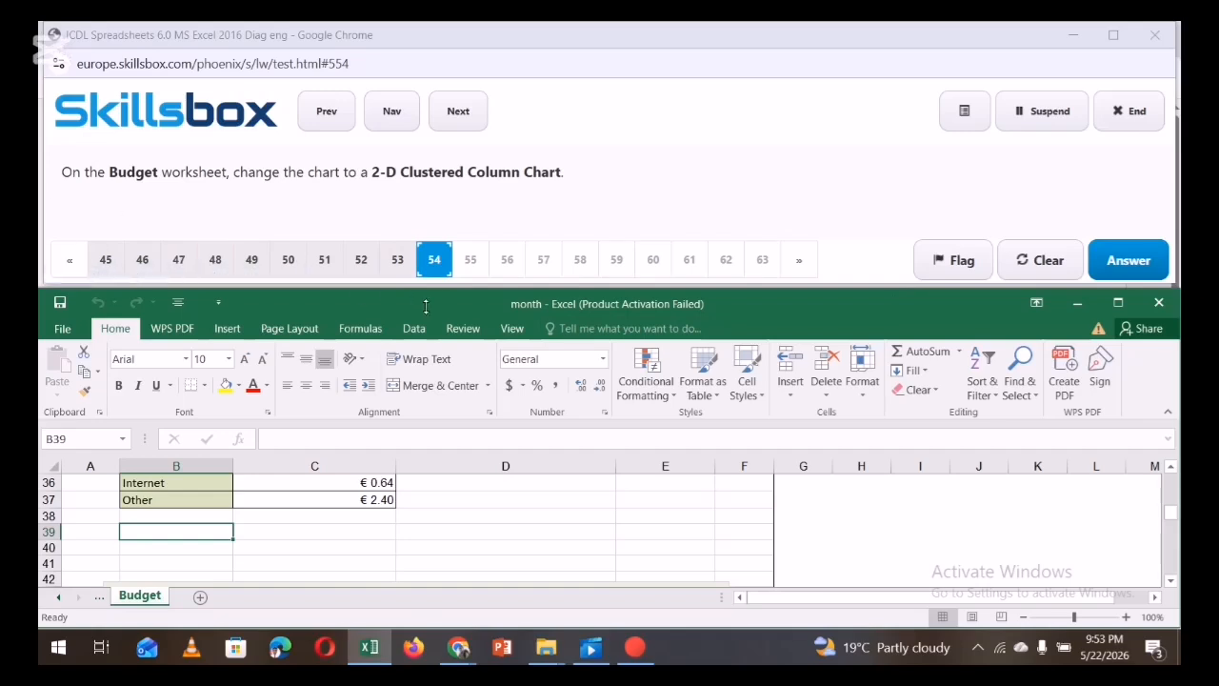
# Change the Reductions chart on the Budget worksheet to a 2-D Clustered Column chart and submit the answer
pyautogui.click(809, 228)
pyautogui.moveTo(1174, 517); pyautogui.dragTo(1174, 527)
pyautogui.click(394, 542)
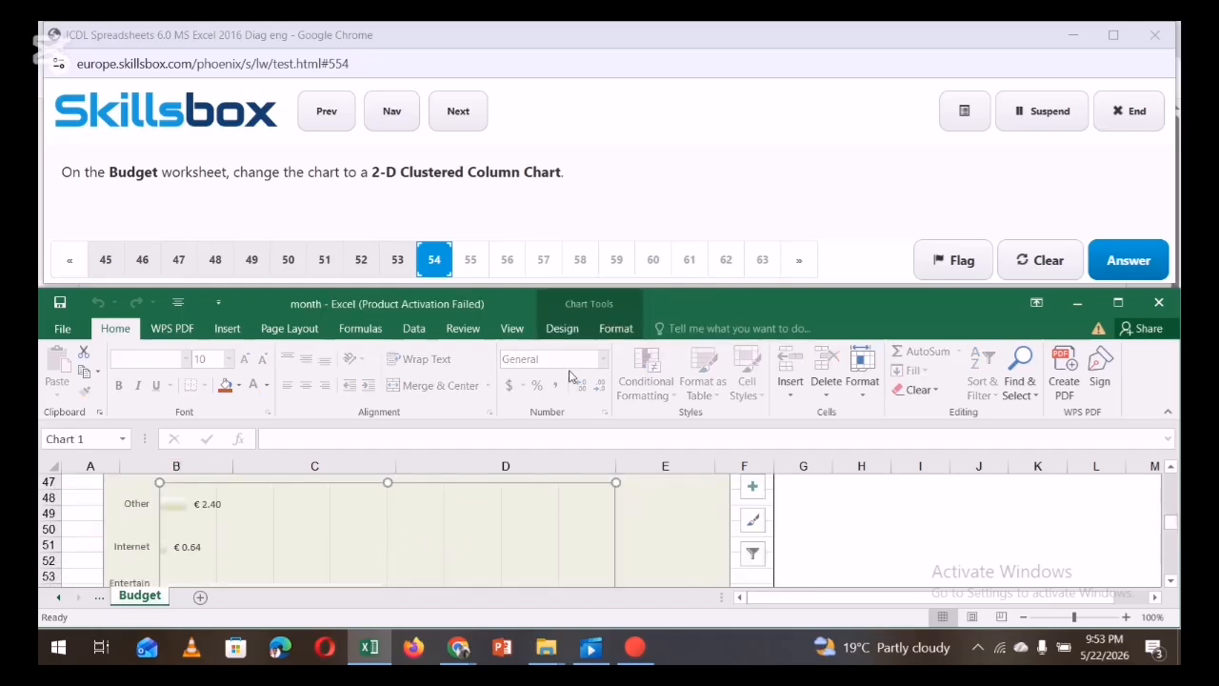
pyautogui.click(574, 329)
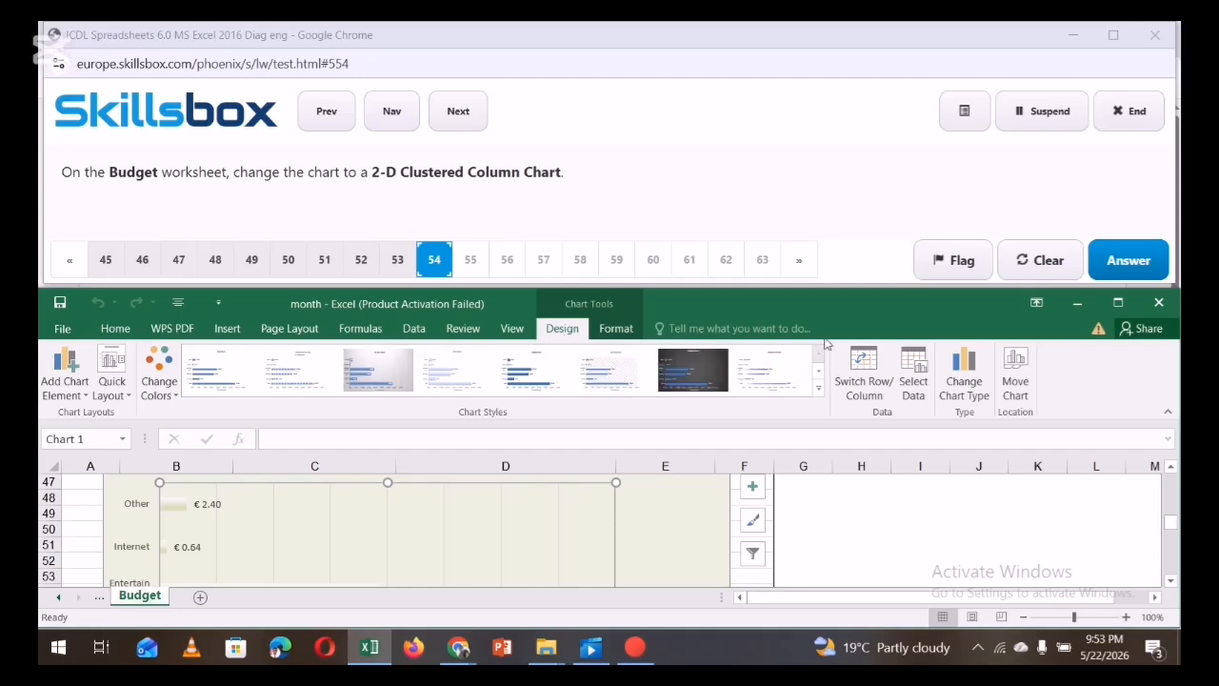
pyautogui.click(962, 387)
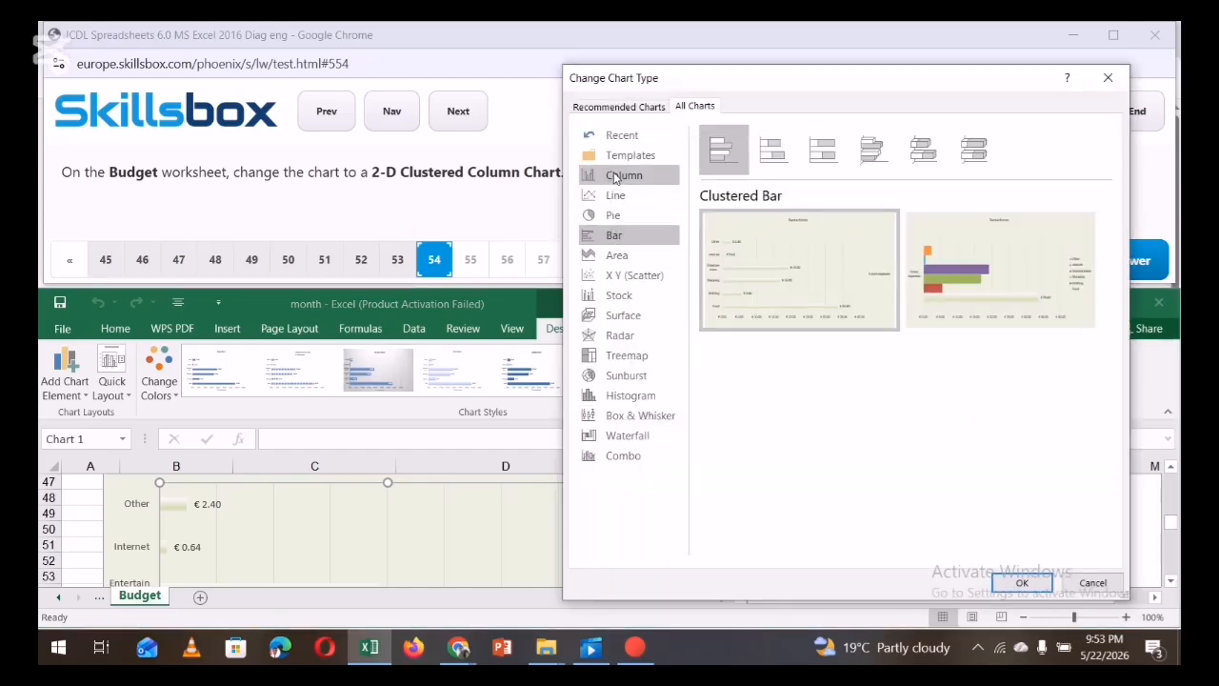
pyautogui.click(615, 177)
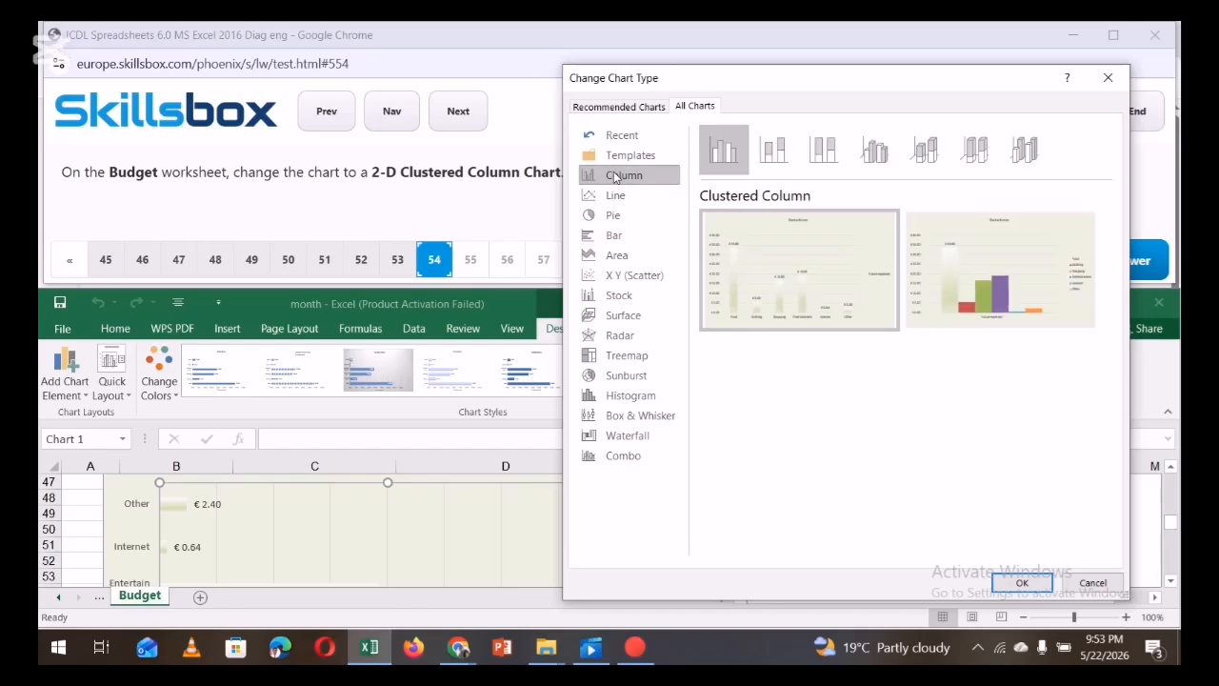
pyautogui.moveTo(793, 269)
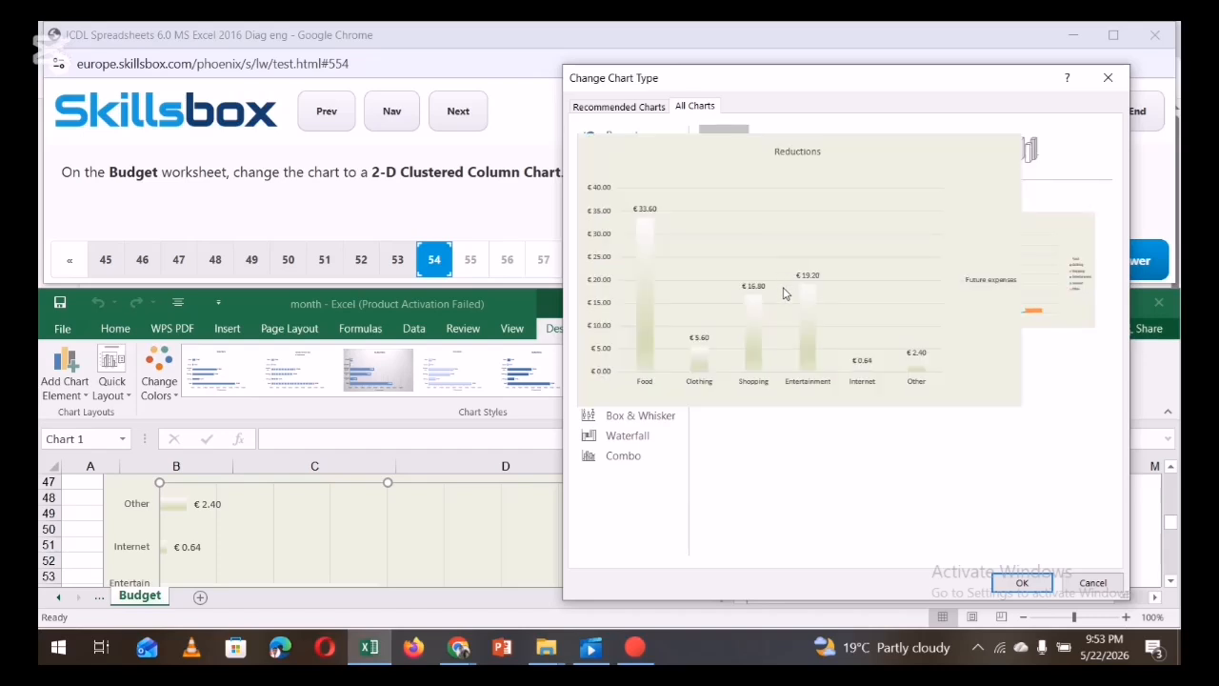
pyautogui.click(1022, 582)
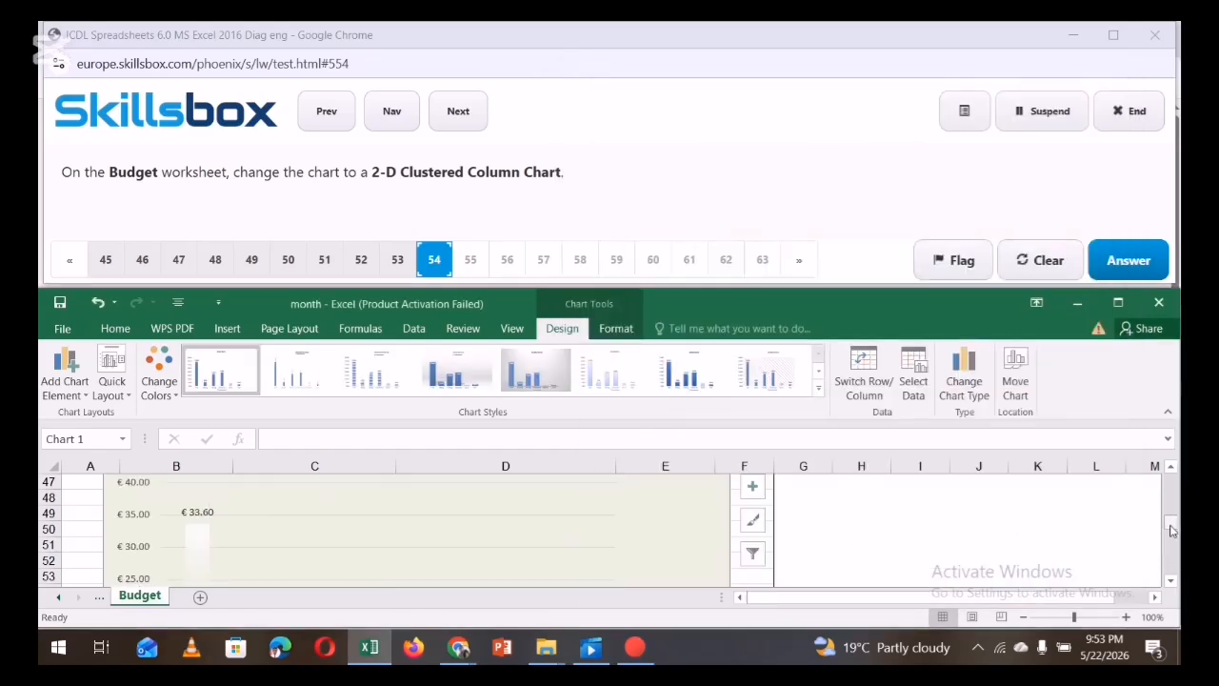
pyautogui.moveTo(1171, 530); pyautogui.dragTo(1172, 522)
pyautogui.click(955, 530)
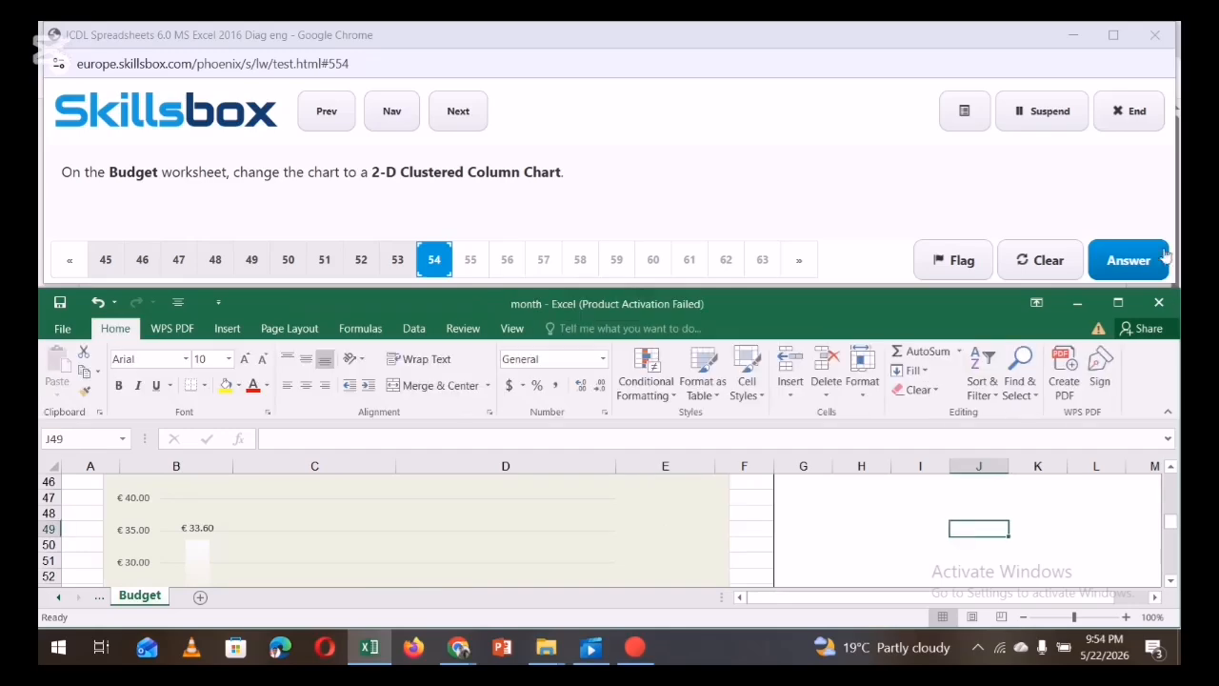
pyautogui.click(1164, 257)
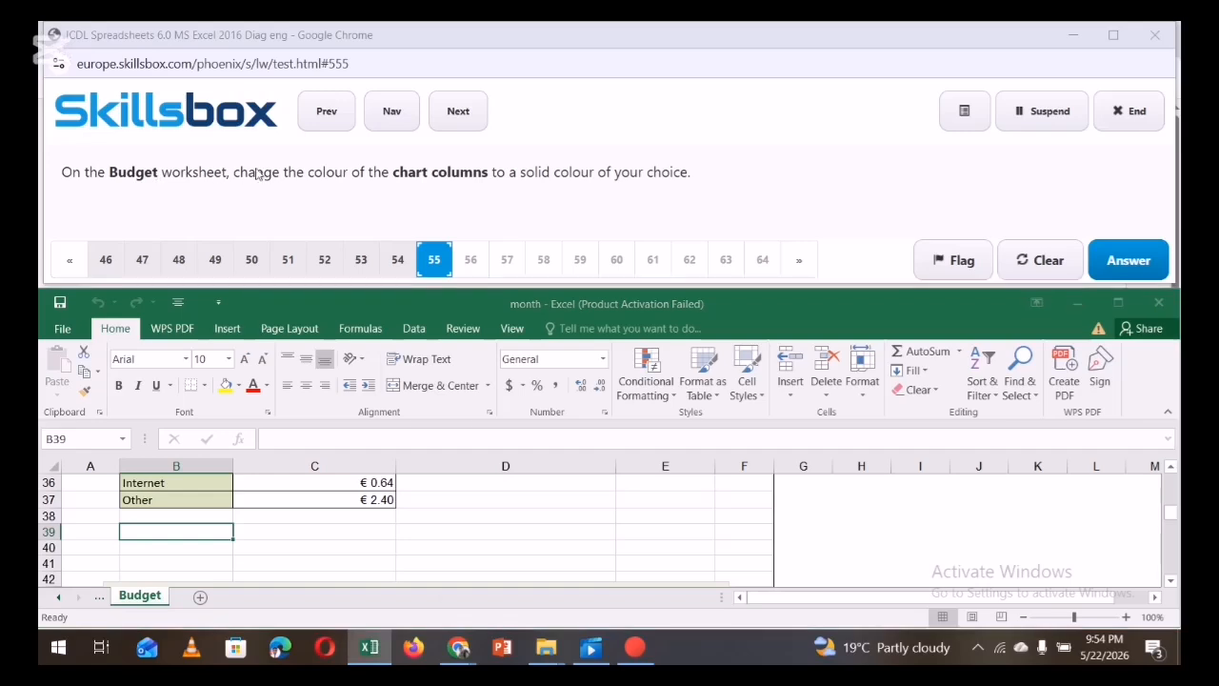
# Fill the chart columns on the Budget worksheet with solid yellow and submit the answer
pyautogui.click(812, 228)
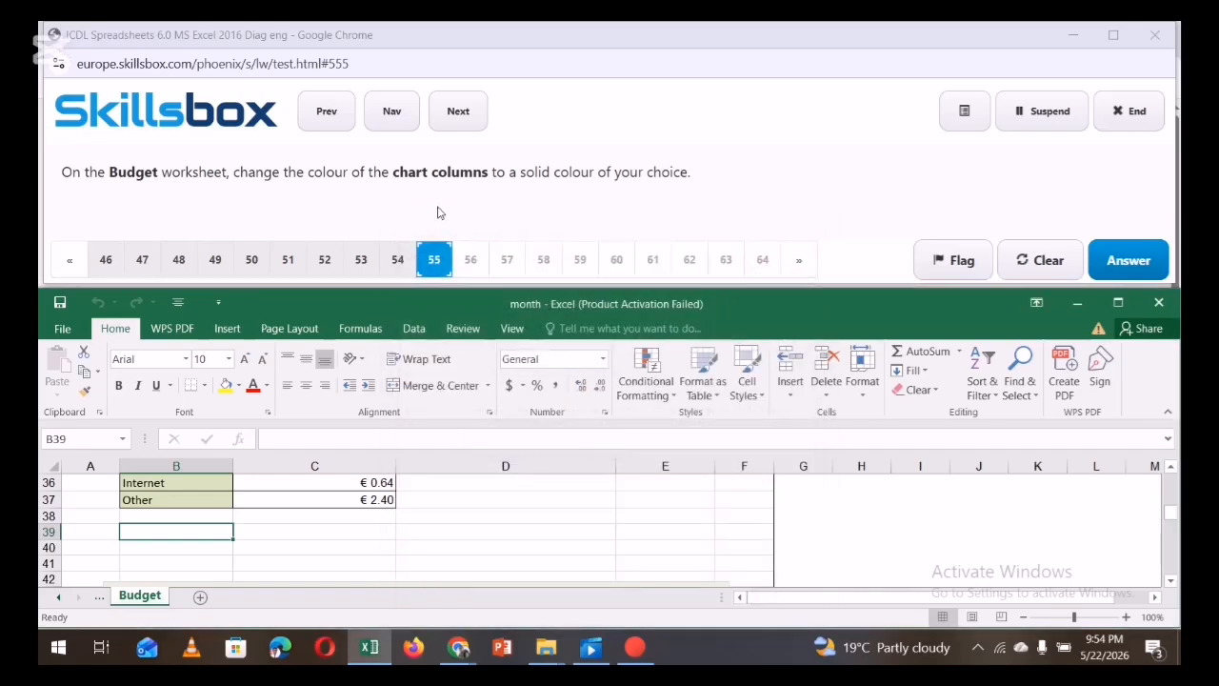
pyautogui.moveTo(1172, 513); pyautogui.dragTo(1174, 535)
pyautogui.click(192, 550)
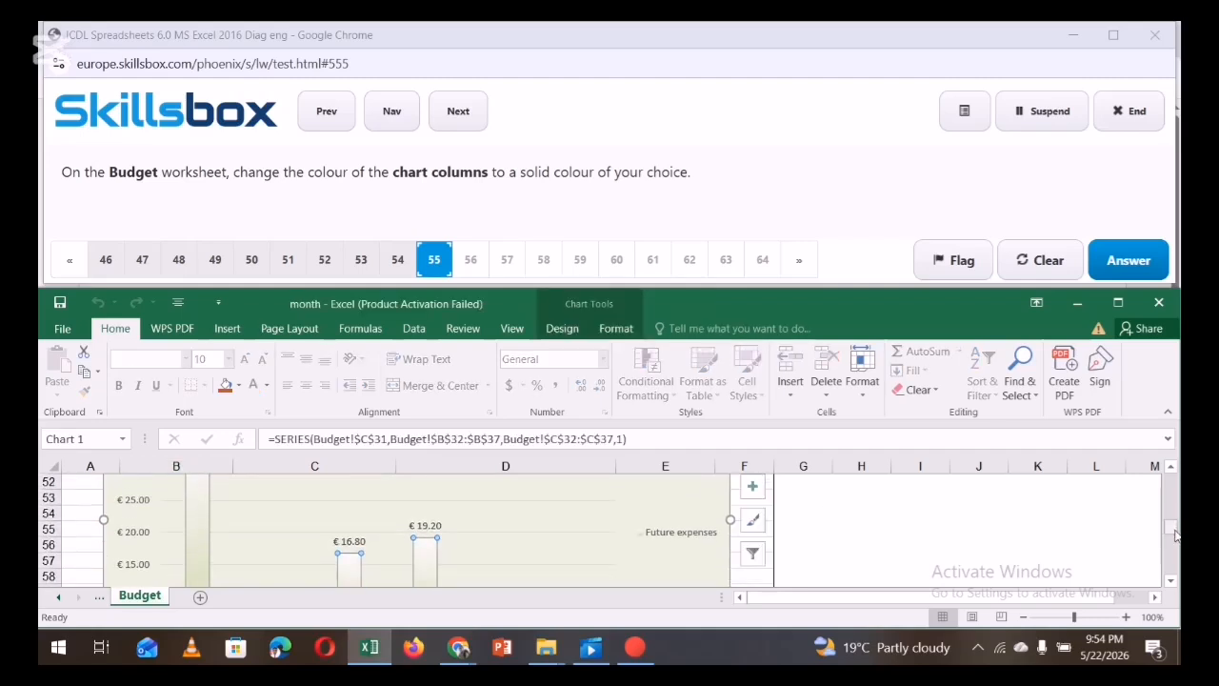
pyautogui.click(239, 385)
pyautogui.click(268, 540)
pyautogui.moveTo(1172, 527); pyautogui.dragTo(1171, 530)
pyautogui.click(894, 537)
pyautogui.click(1129, 260)
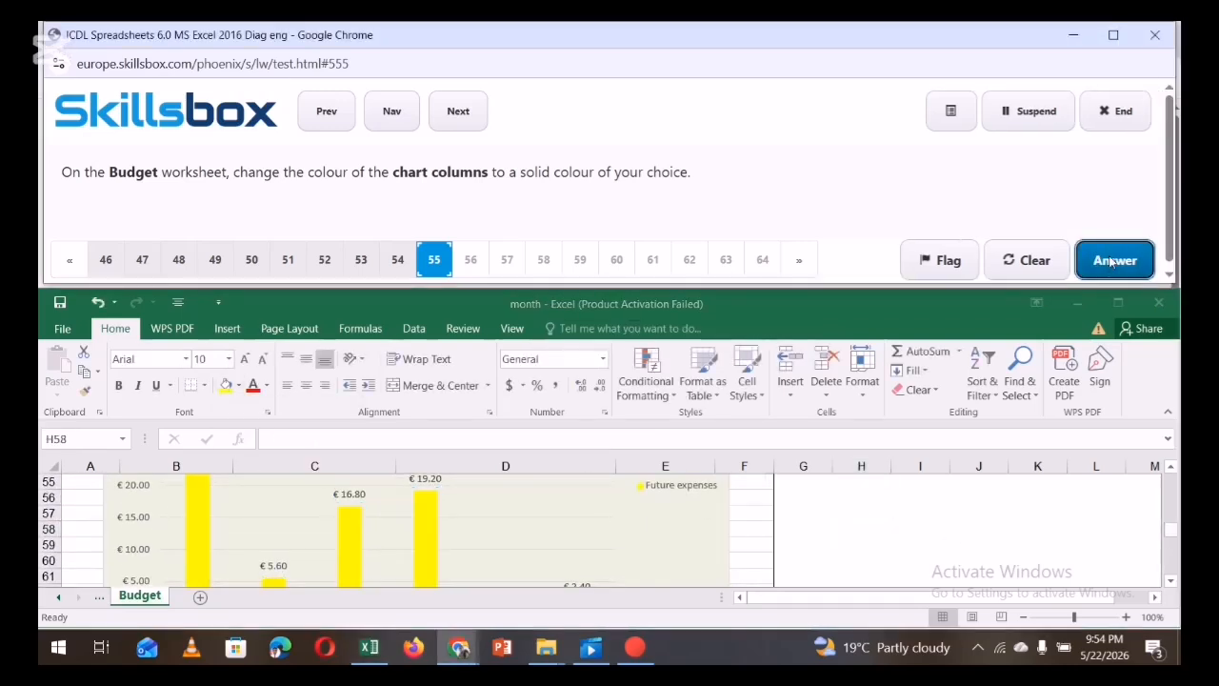
pyautogui.moveTo(640, 656)
pyautogui.click(639, 608)
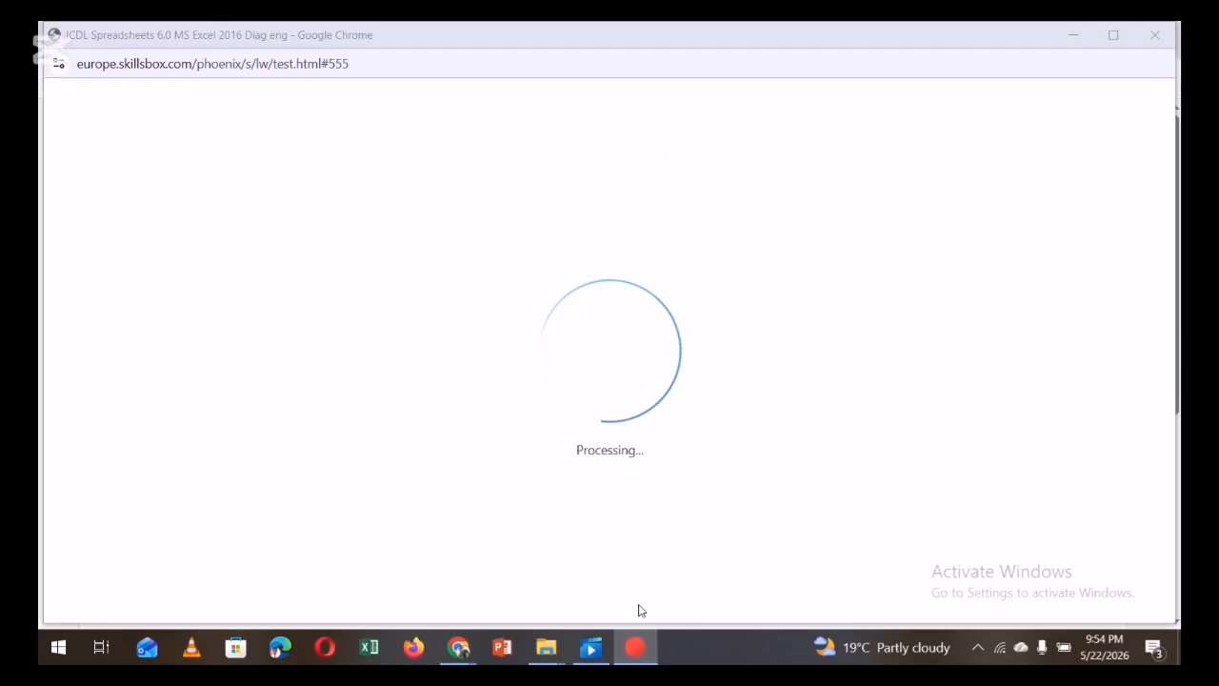
# Run the spell check on the Budget worksheet and accept the suggested correction for each misspelling, from Updated to Shopping
pyautogui.click(1115, 232)
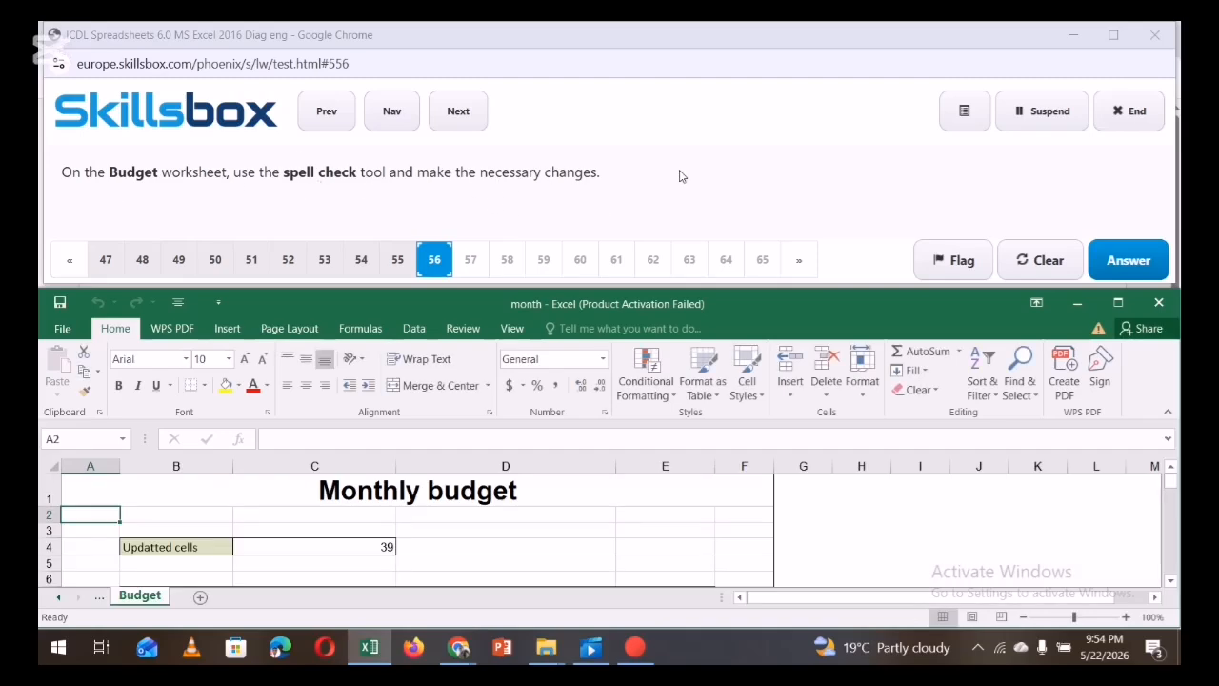
pyautogui.click(465, 329)
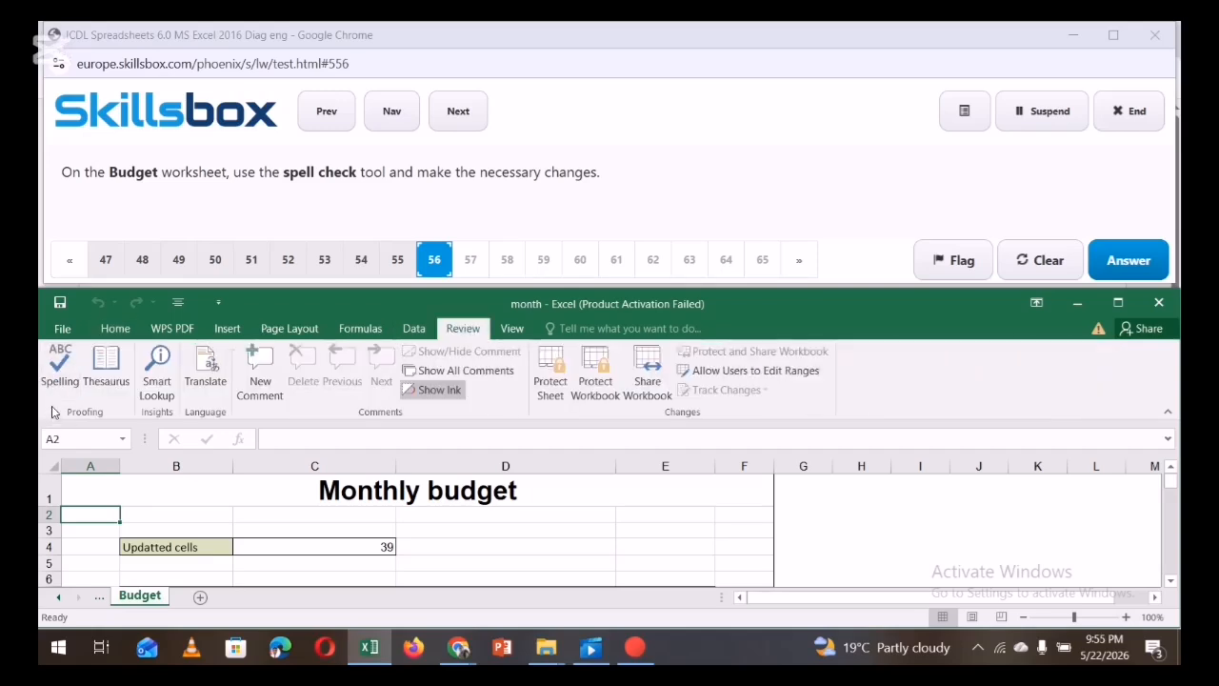
pyautogui.click(56, 364)
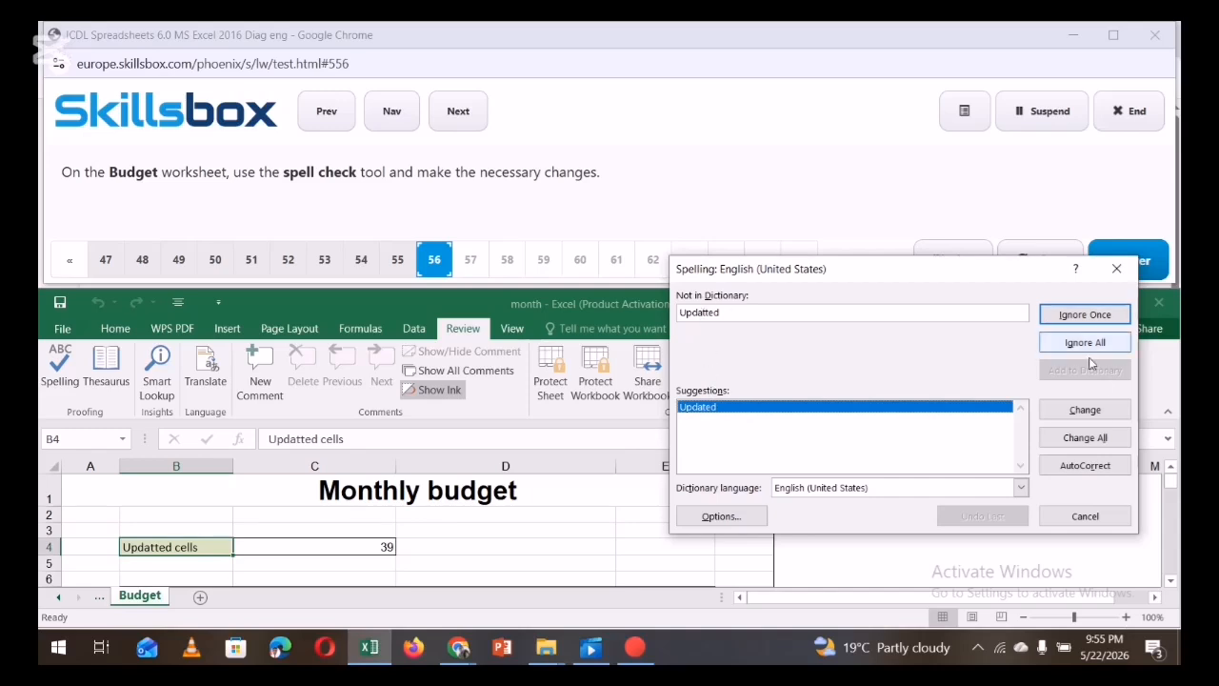
pyautogui.click(1085, 411)
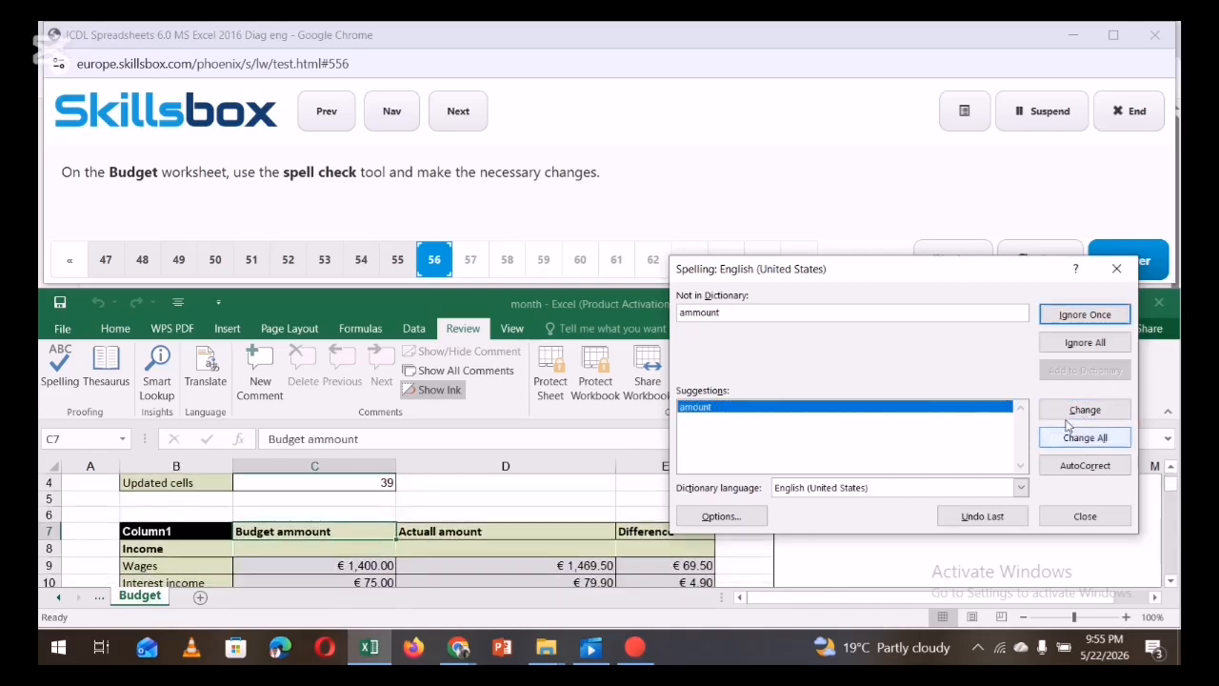
pyautogui.click(1080, 414)
pyautogui.click(1077, 416)
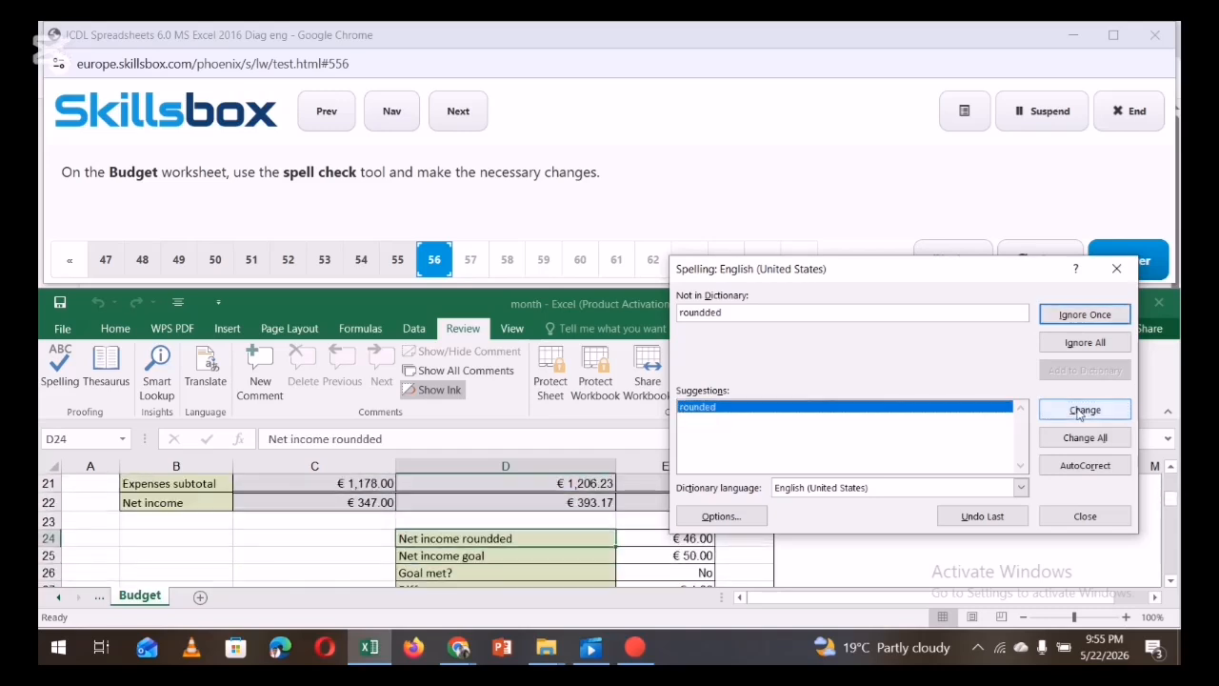
pyautogui.click(1080, 414)
pyautogui.click(1083, 411)
pyautogui.click(1084, 412)
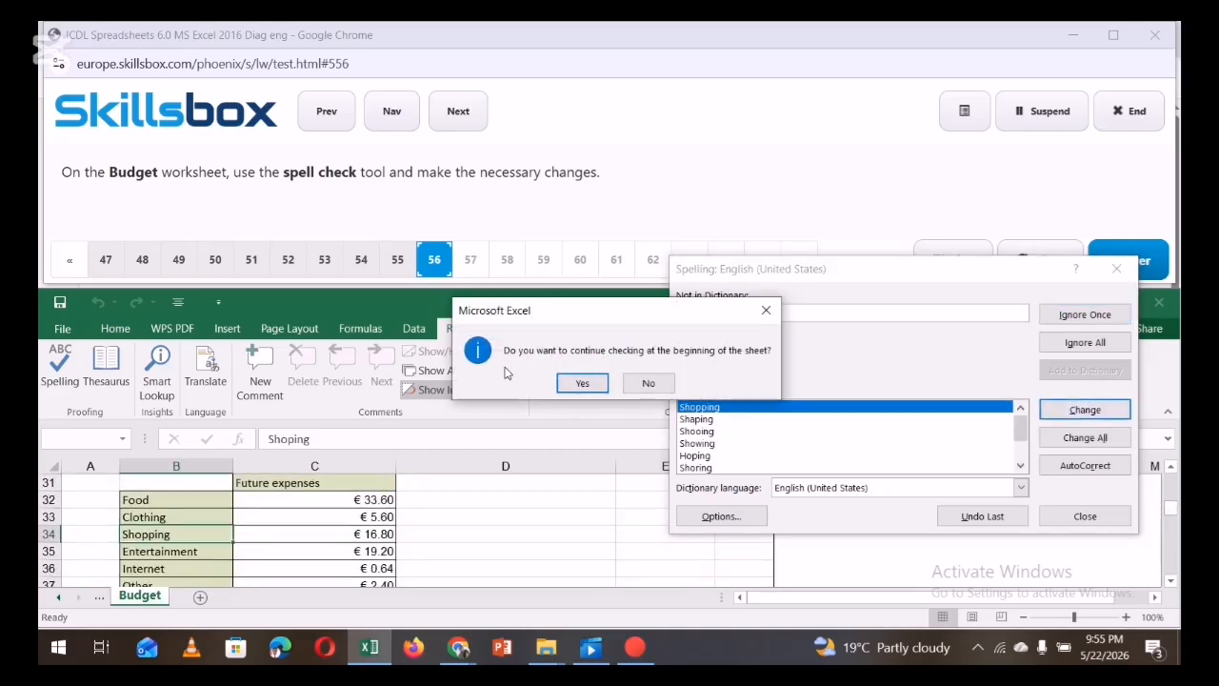
# Continue the spell check from the beginning of the sheet to finish it, and submit the answer
pyautogui.click(584, 384)
pyautogui.click(614, 384)
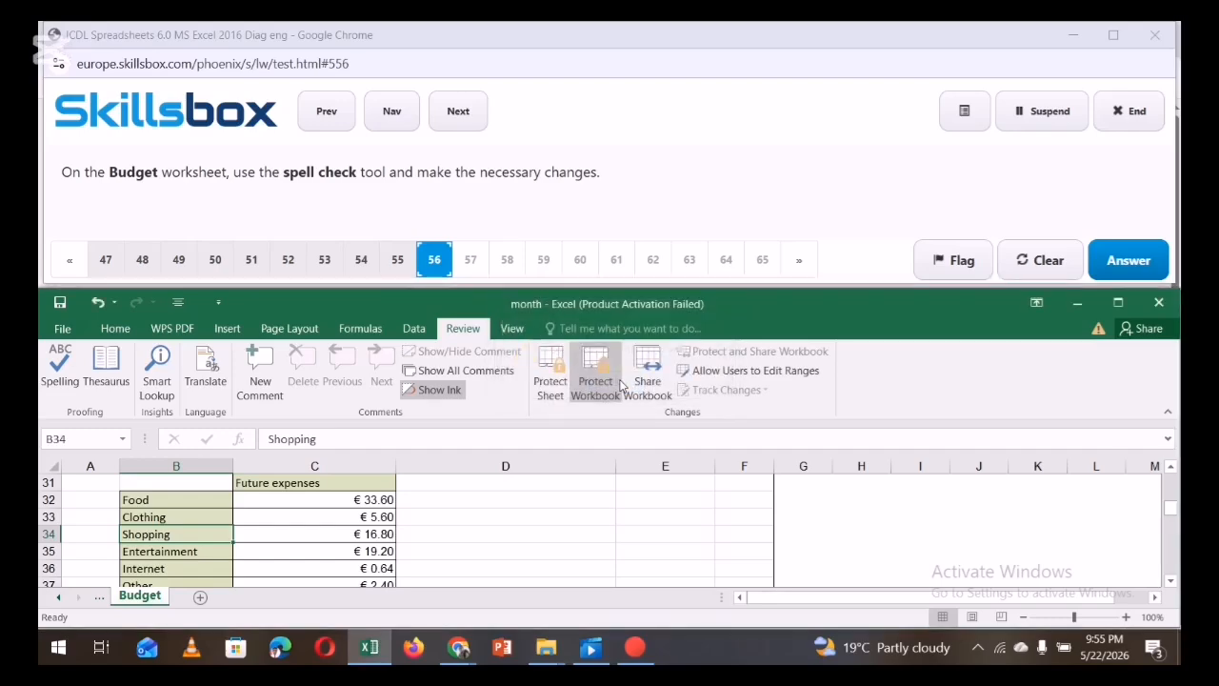
pyautogui.click(787, 604)
pyautogui.click(861, 533)
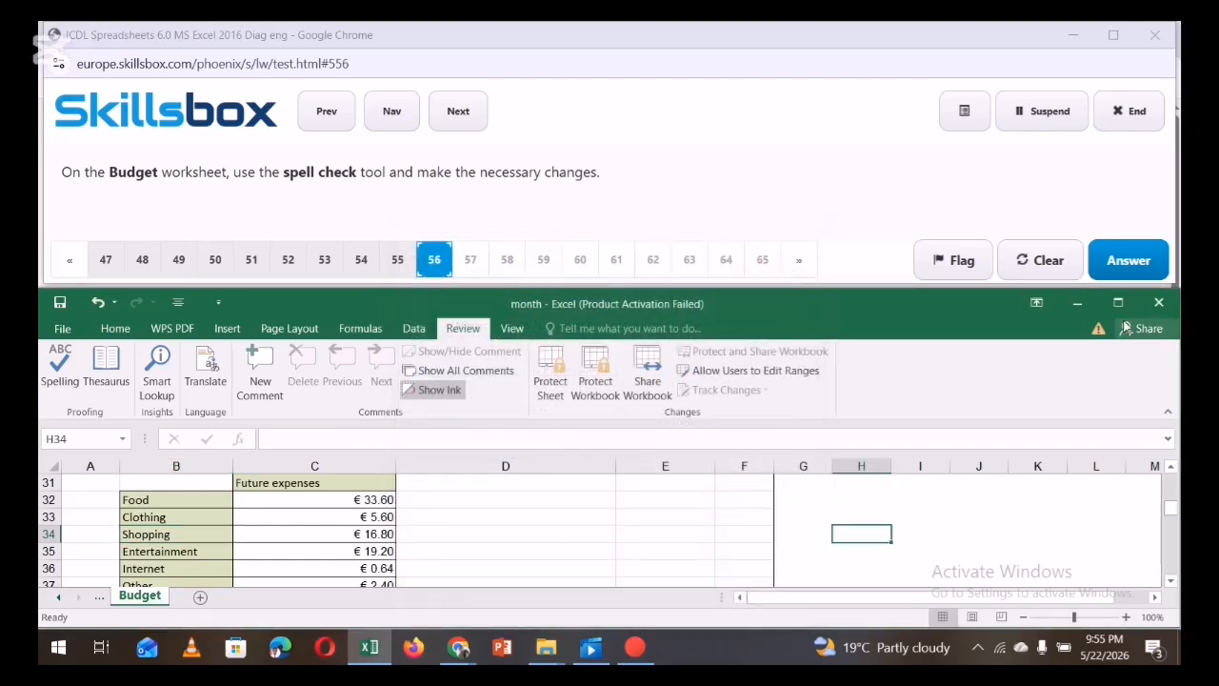
pyautogui.click(1126, 260)
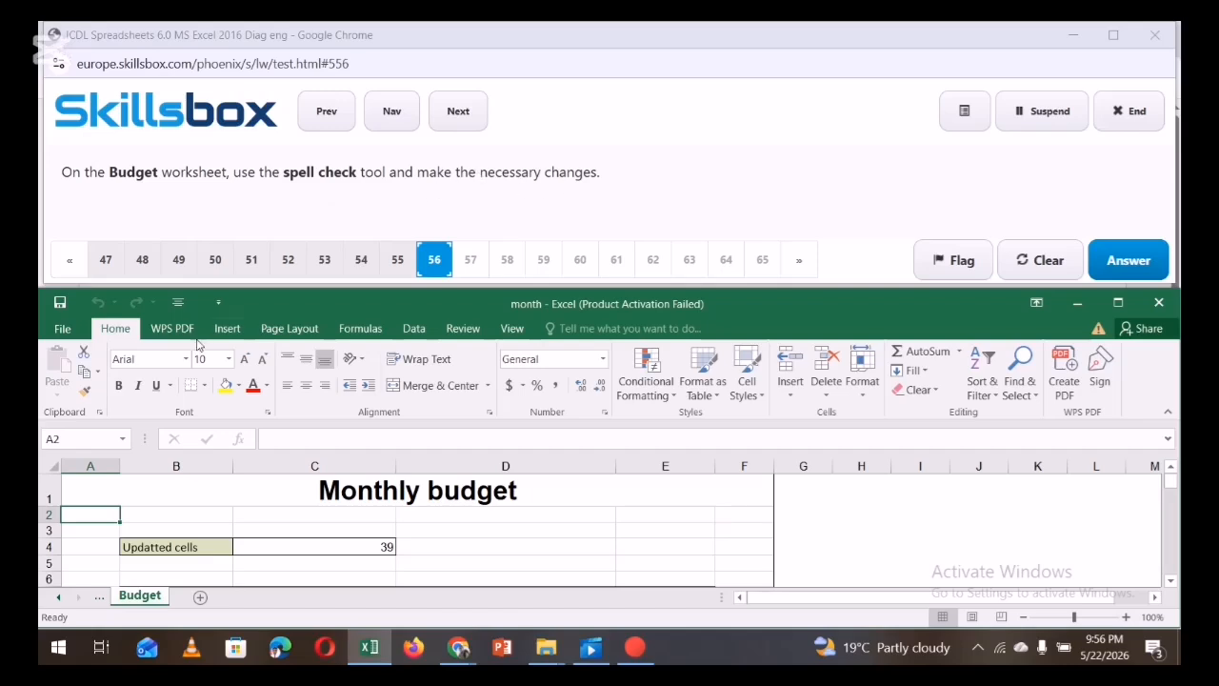
# Spell-check the Budget worksheet again, accepting the suggested corrections Updated, amount, Actual, rounded, Future and Shopping
pyautogui.click(463, 329)
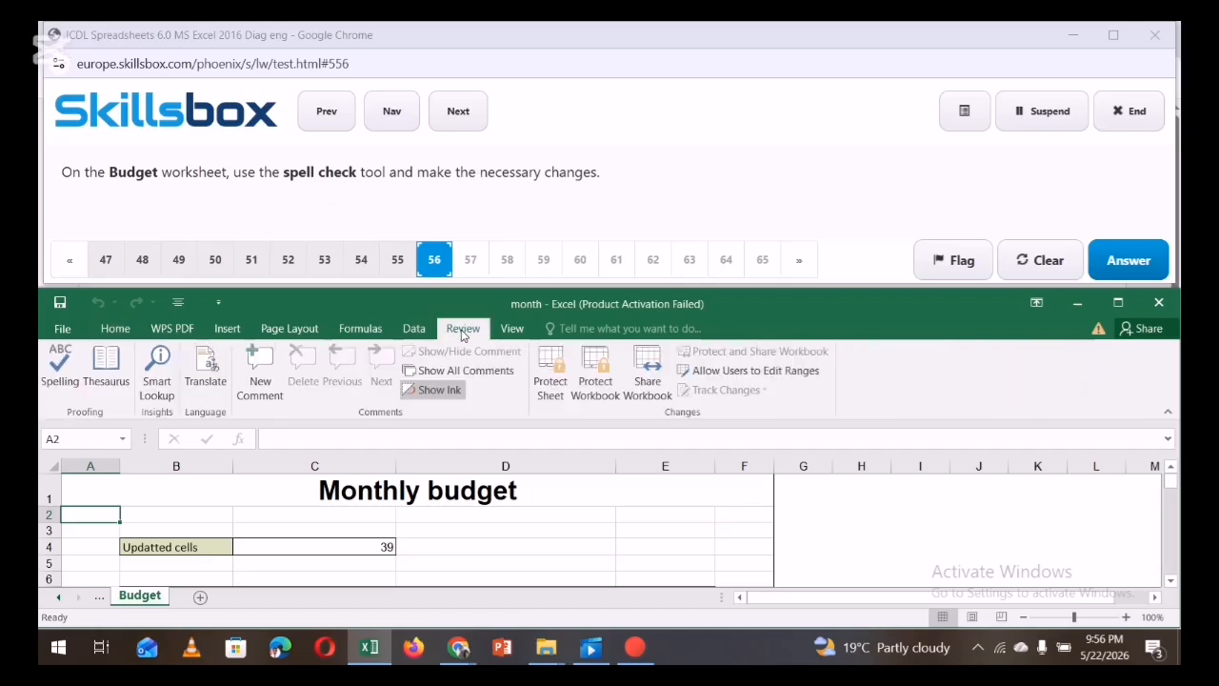
pyautogui.click(59, 371)
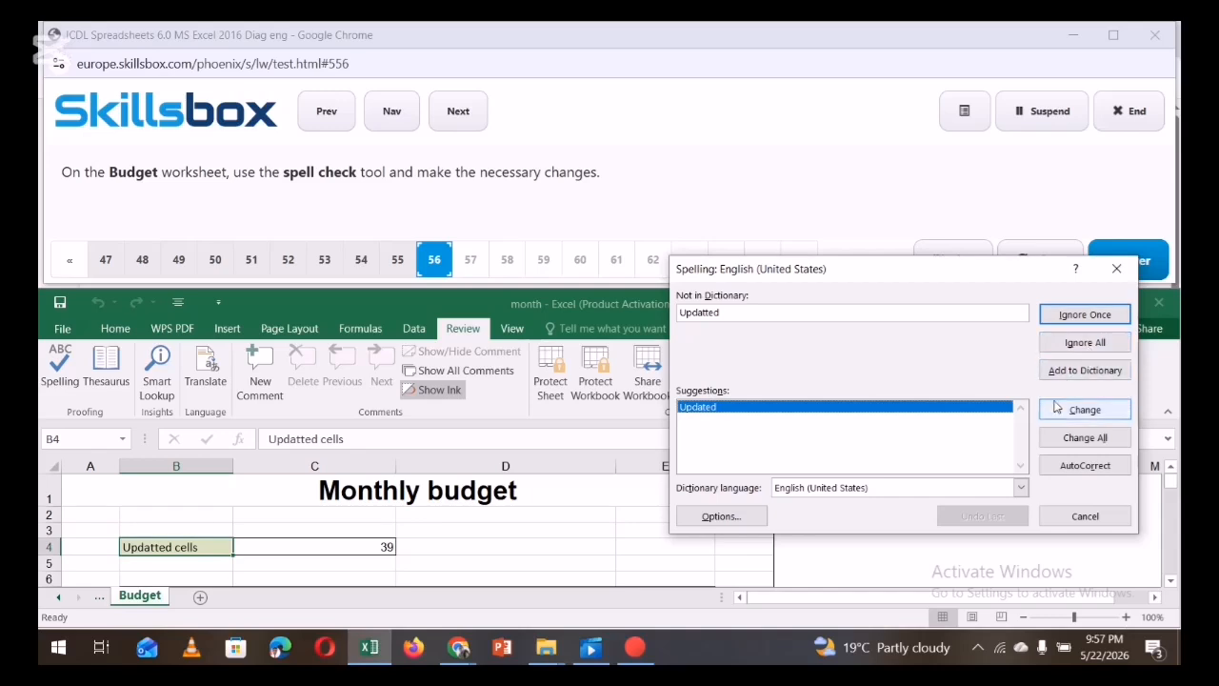
pyautogui.click(1084, 412)
pyautogui.click(1088, 411)
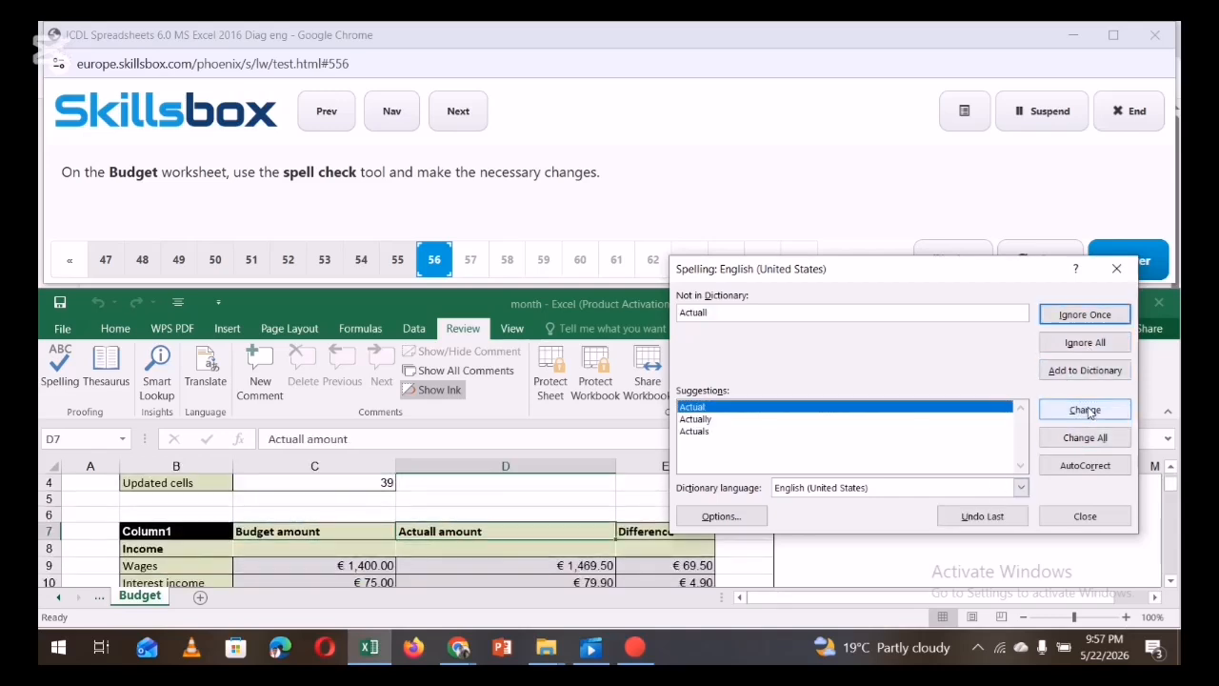
pyautogui.click(1086, 411)
pyautogui.click(1084, 411)
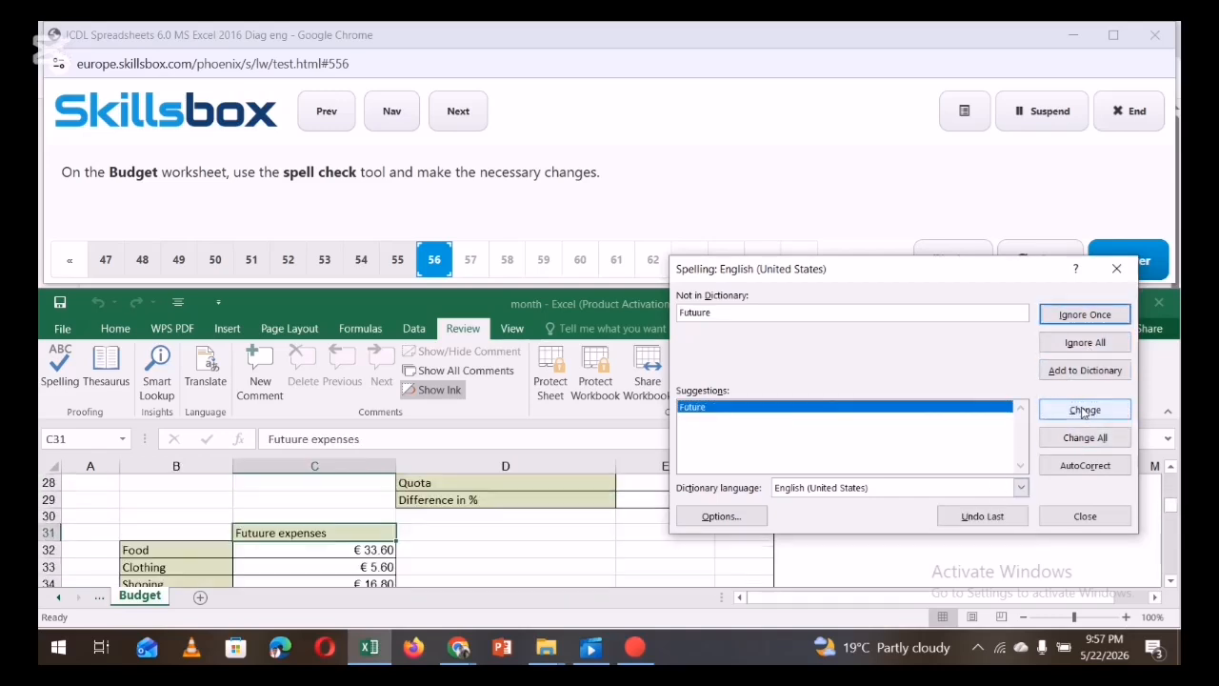
pyautogui.click(1086, 412)
pyautogui.click(1086, 411)
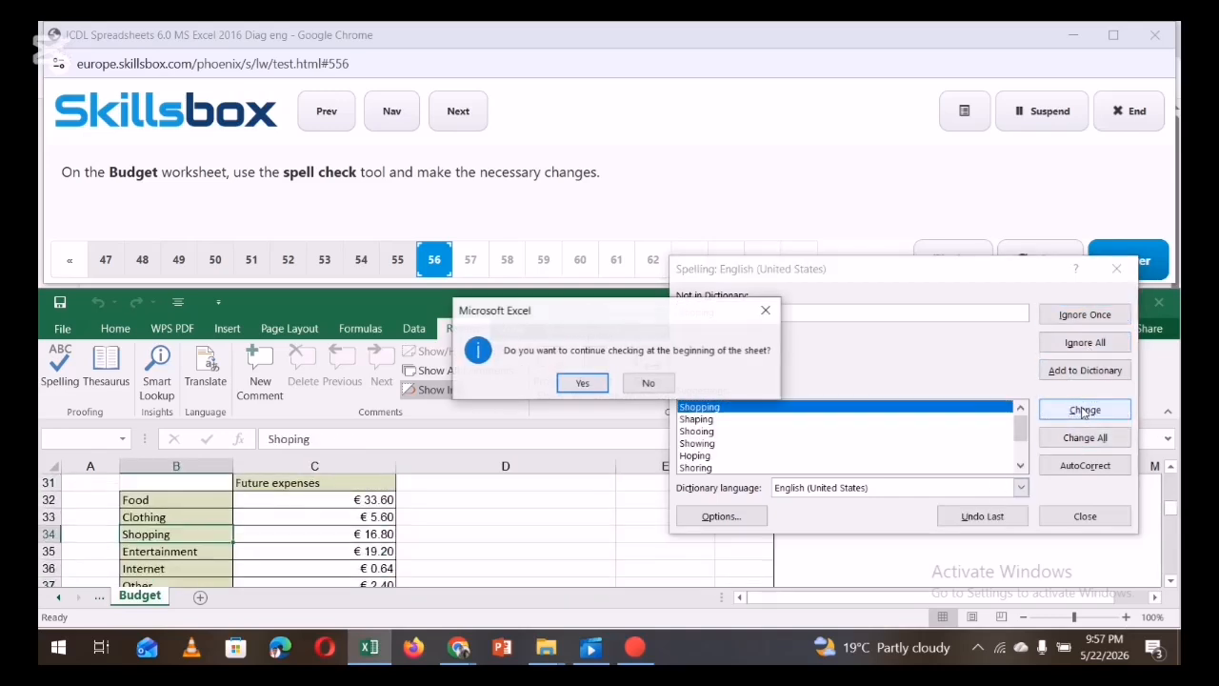
# Complete the spell check by continuing from the beginning of the sheet, and submit the answer
pyautogui.click(582, 383)
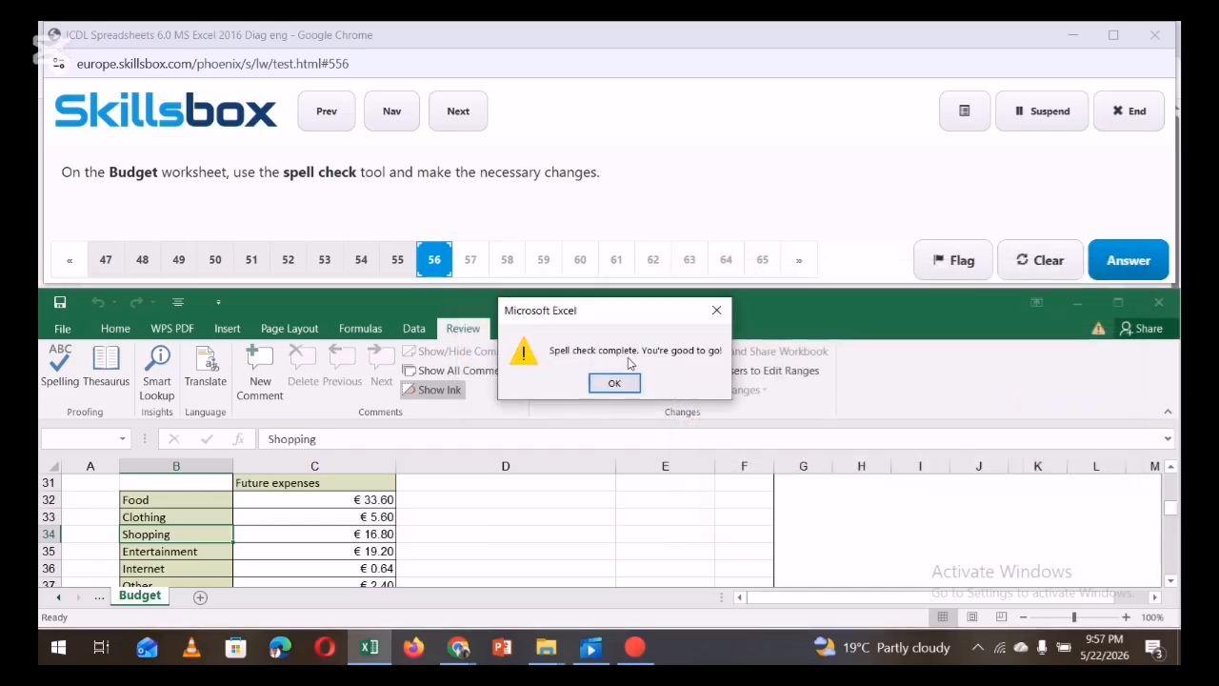
pyautogui.click(615, 383)
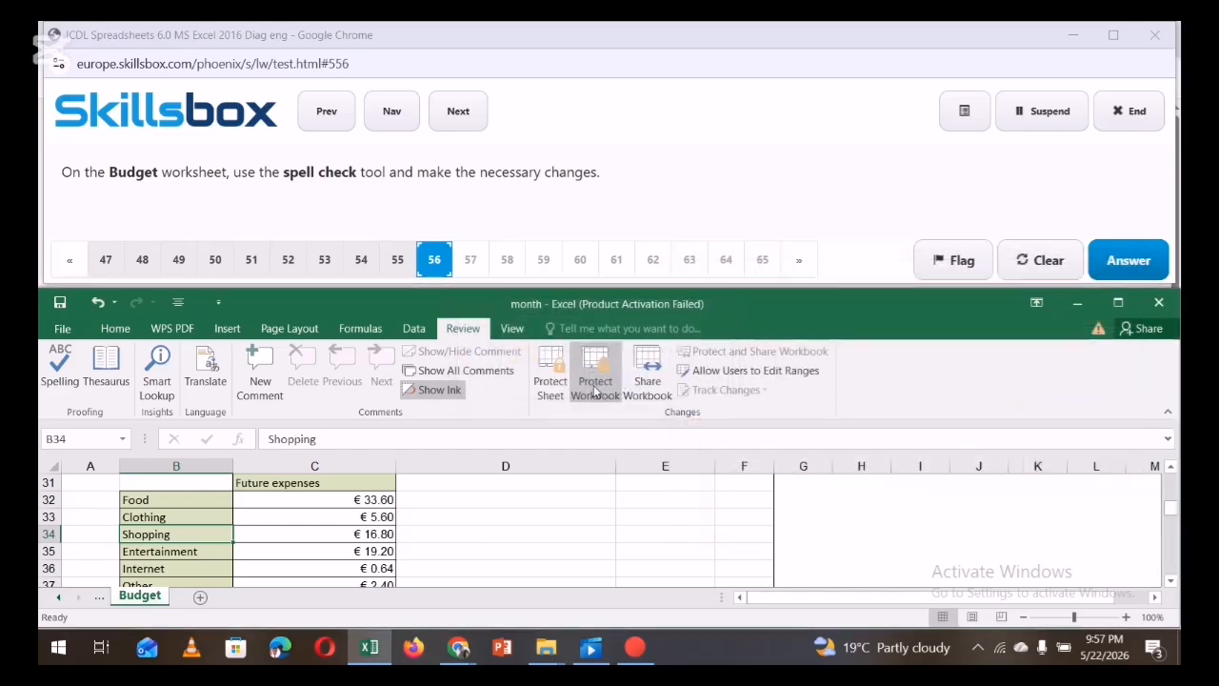
pyautogui.click(1121, 259)
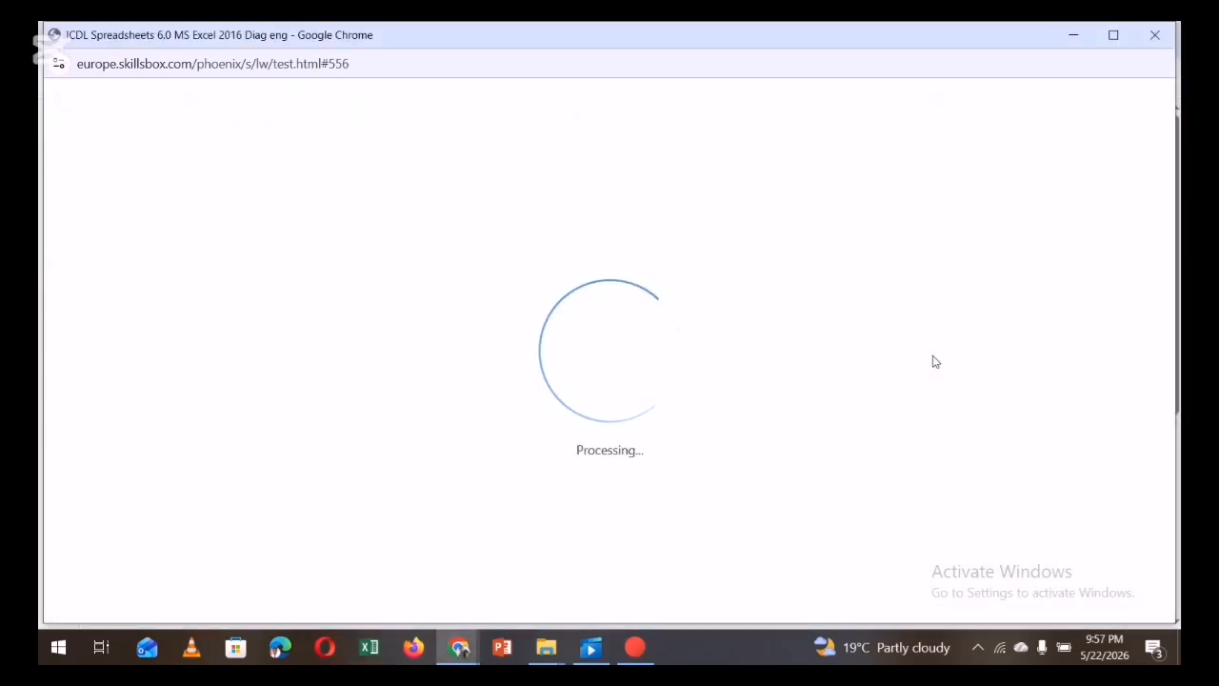
# Dismiss the Office activation notice, set the Budget worksheet's page orientation to Landscape and submit the answer
pyautogui.moveTo(645, 654)
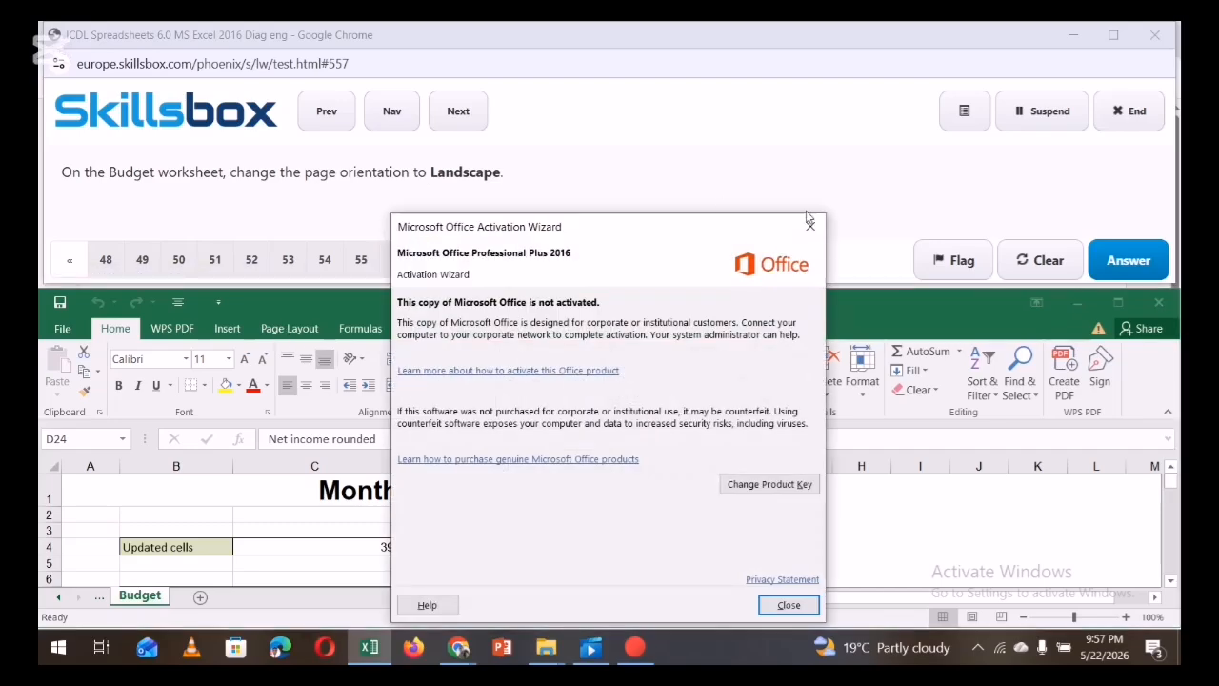
pyautogui.click(809, 221)
pyautogui.click(290, 327)
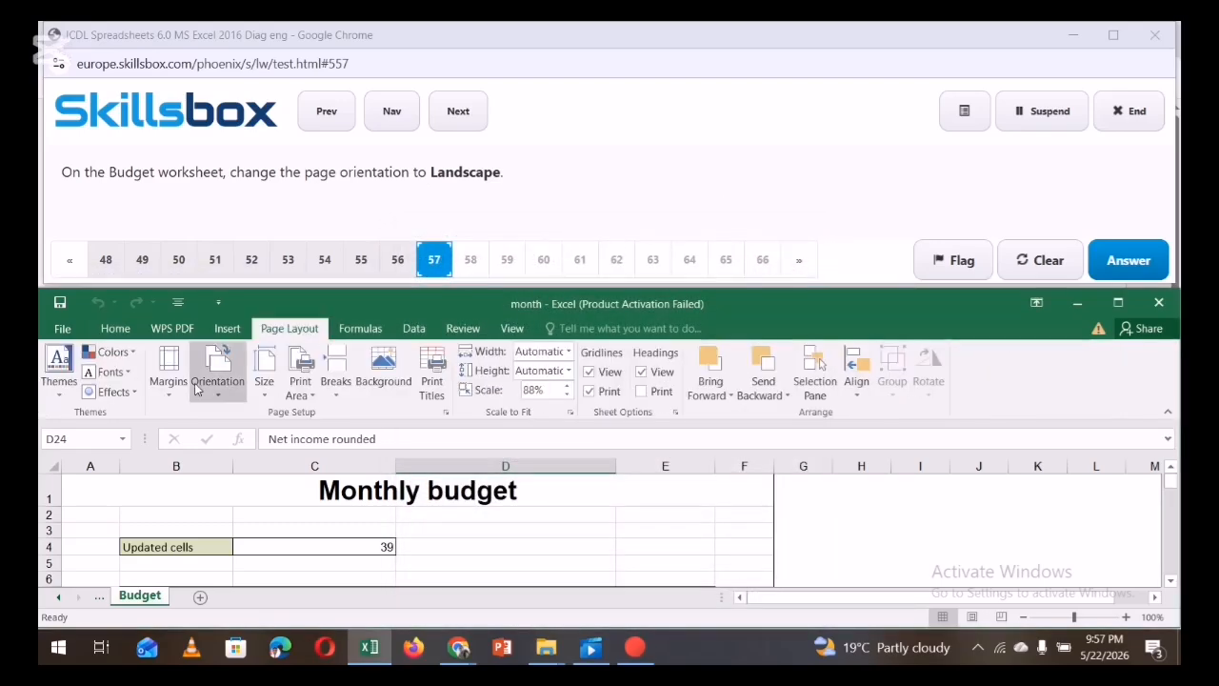
pyautogui.click(225, 386)
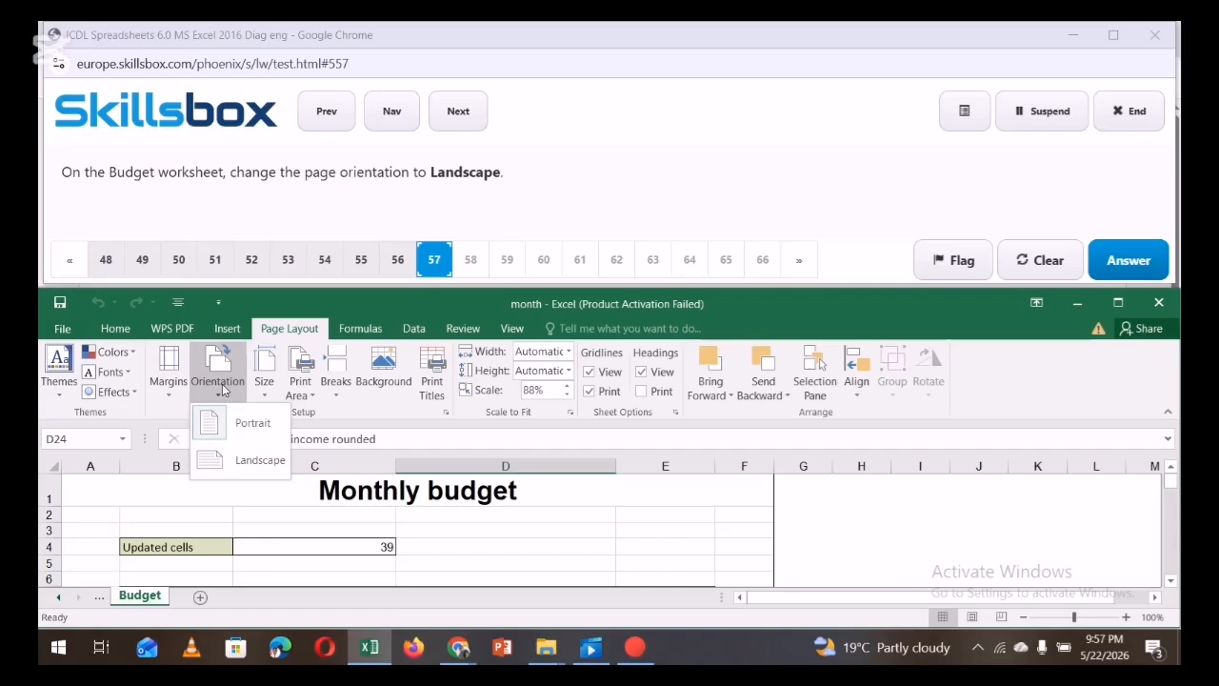
pyautogui.click(225, 461)
pyautogui.click(844, 527)
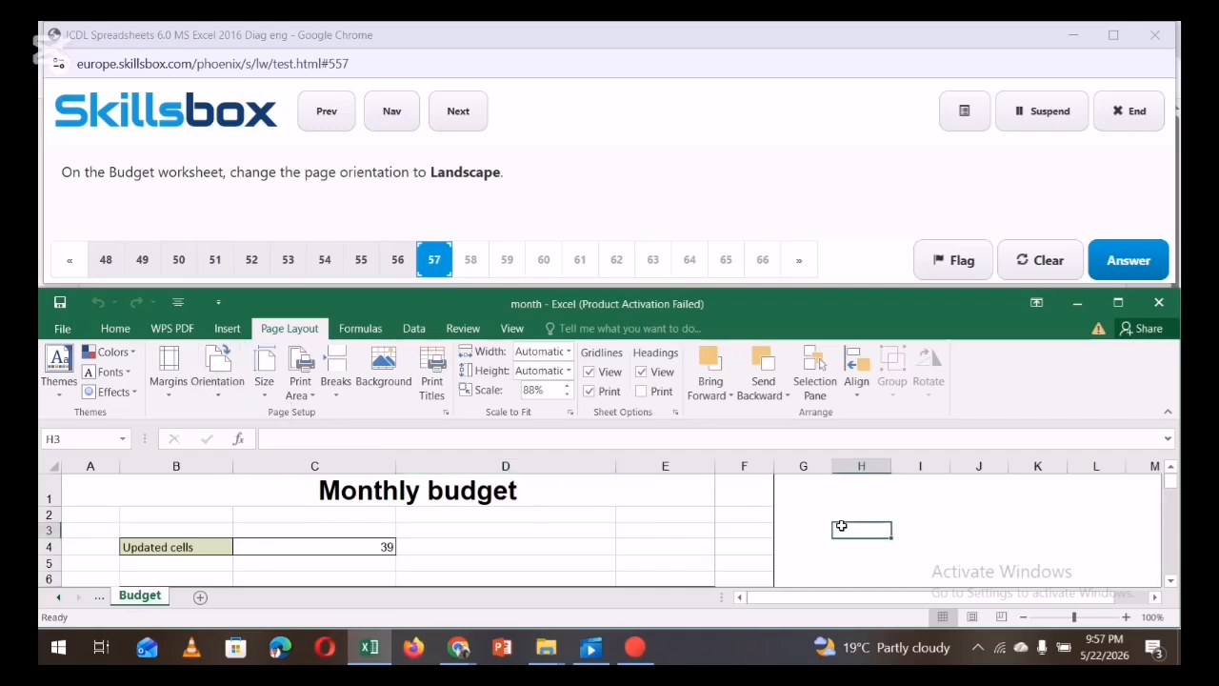
pyautogui.click(1130, 265)
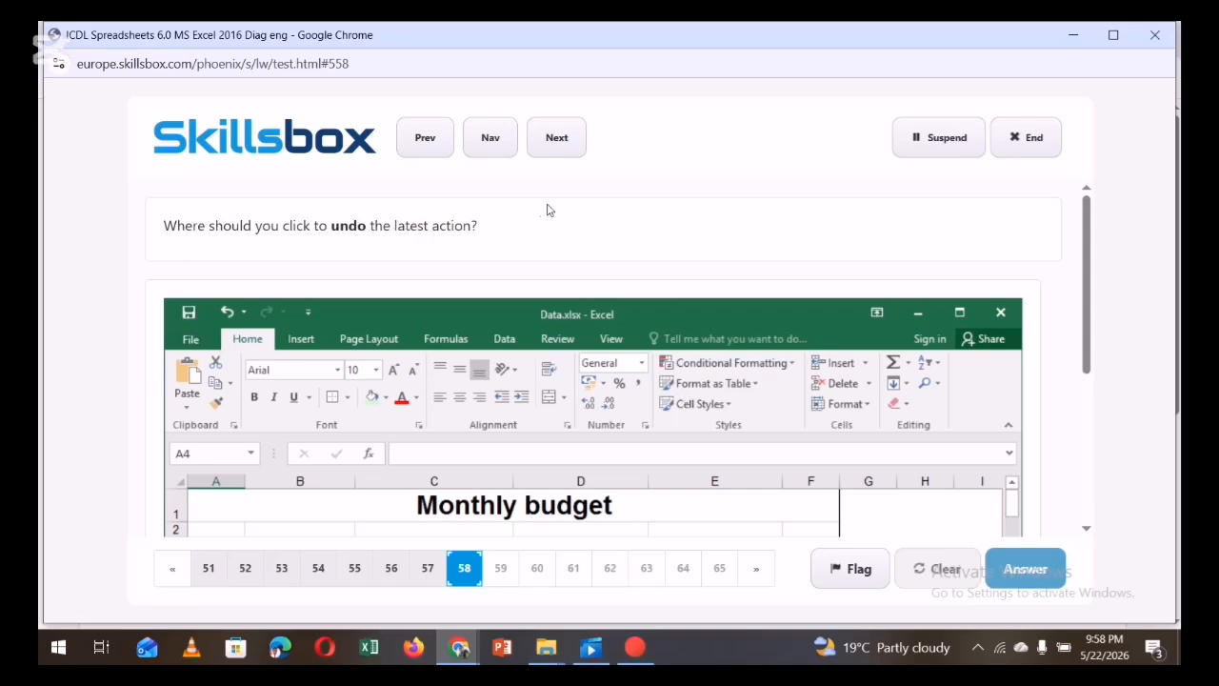
# Mark the Undo command in the Excel picture as the answer to question 58 and submit it
pyautogui.click(228, 314)
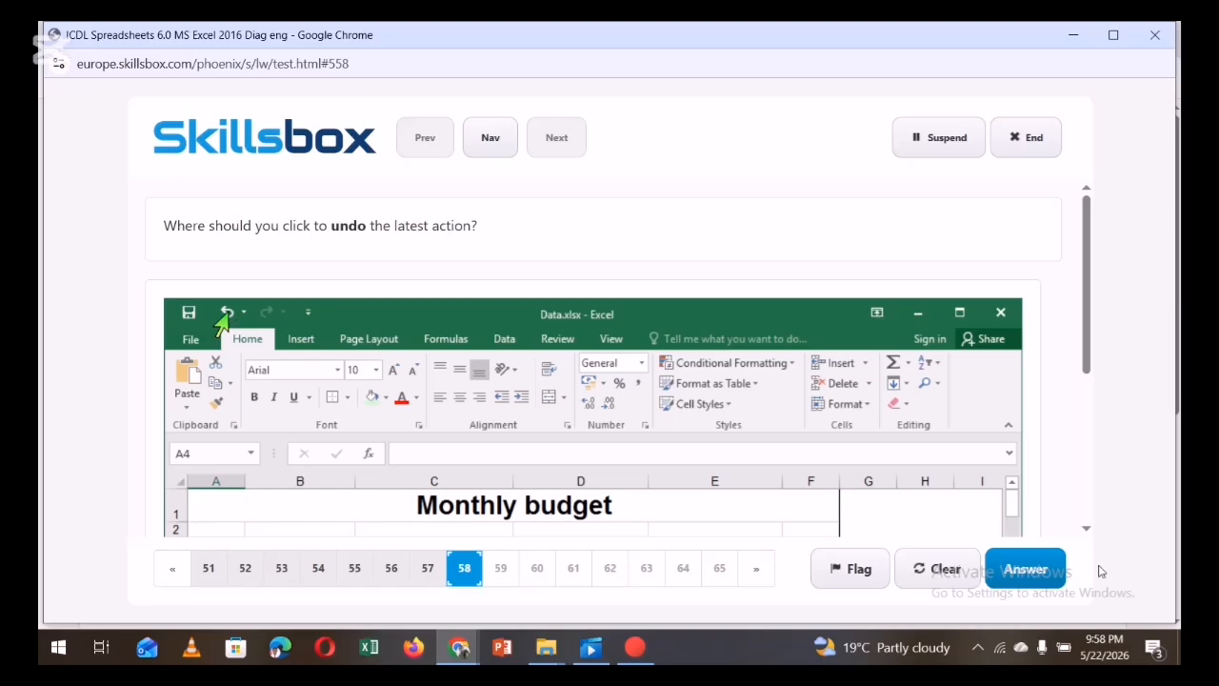
pyautogui.click(1021, 566)
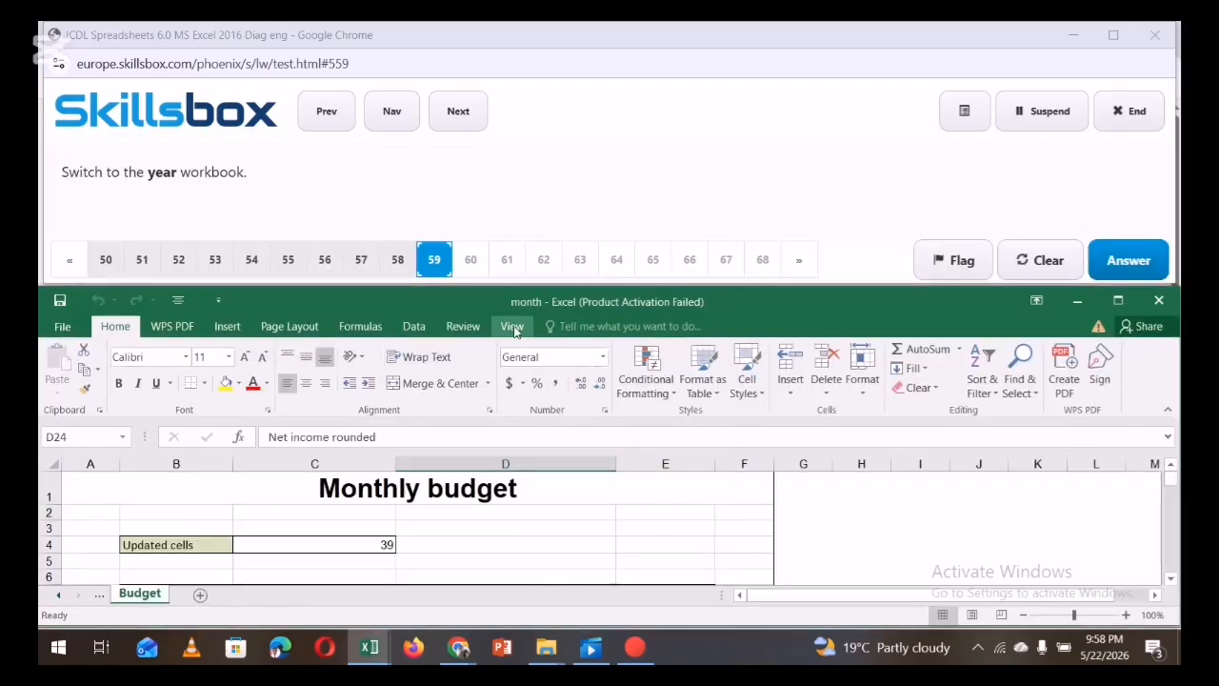
# Dismiss the Office activation notice, try to switch to the year workbook and submit the answer
pyautogui.click(519, 329)
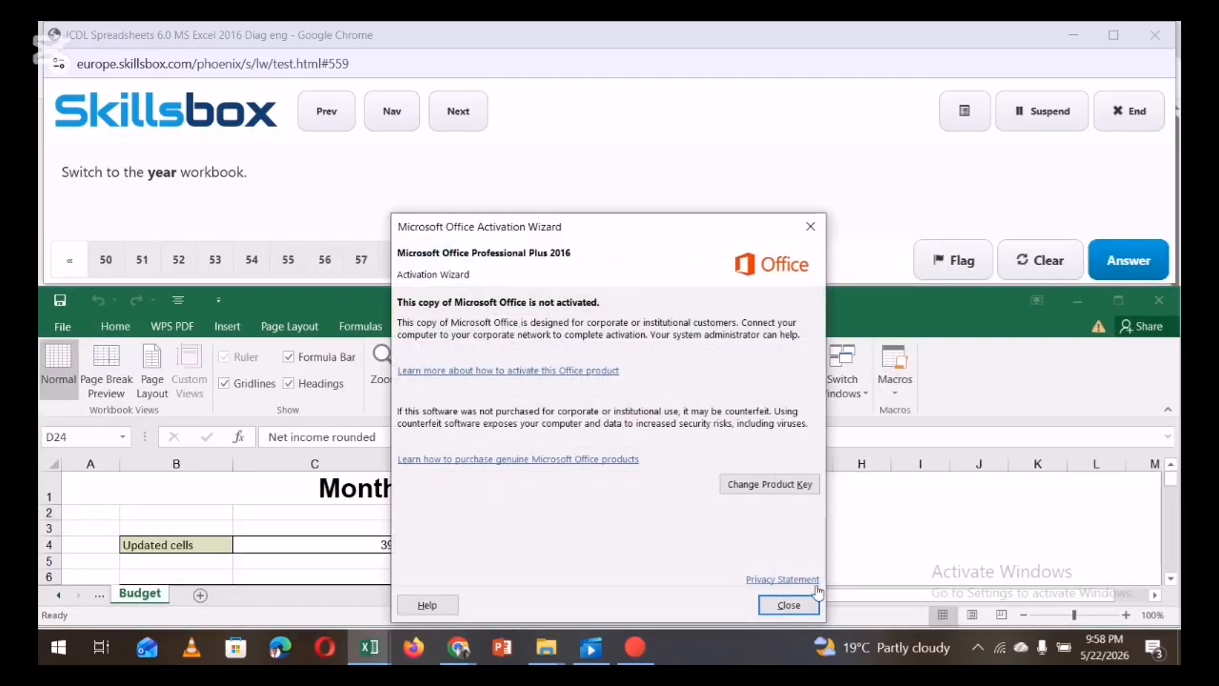
pyautogui.click(805, 605)
pyautogui.click(865, 393)
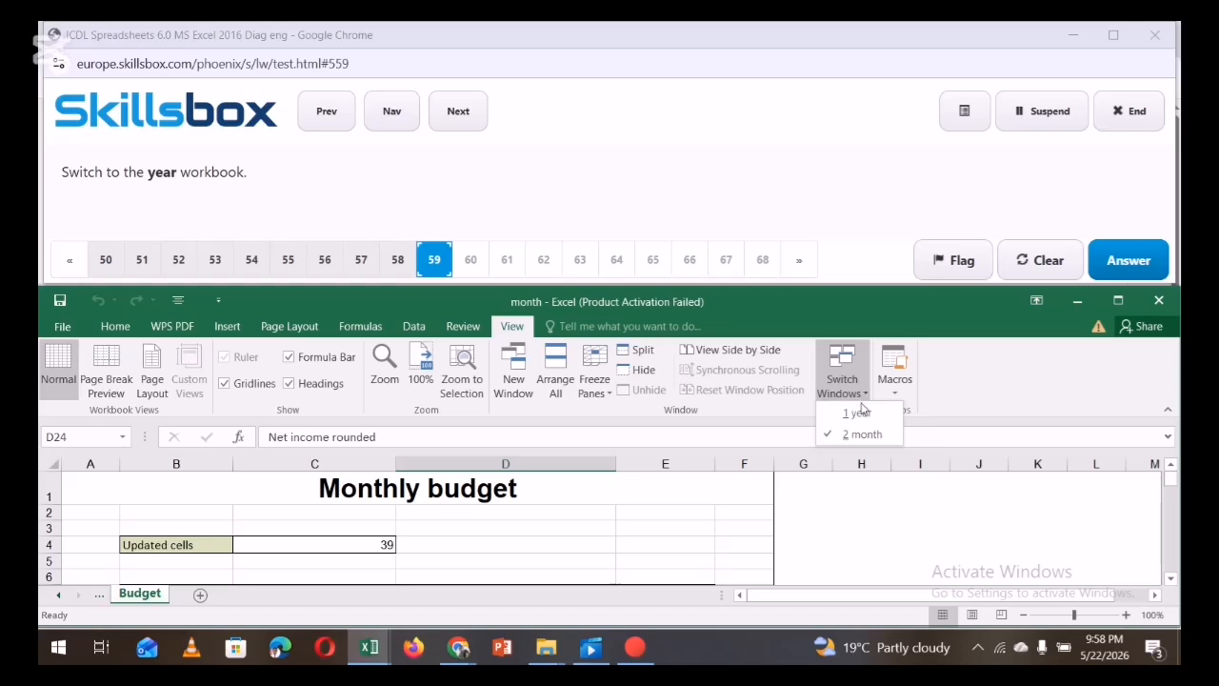
pyautogui.click(857, 414)
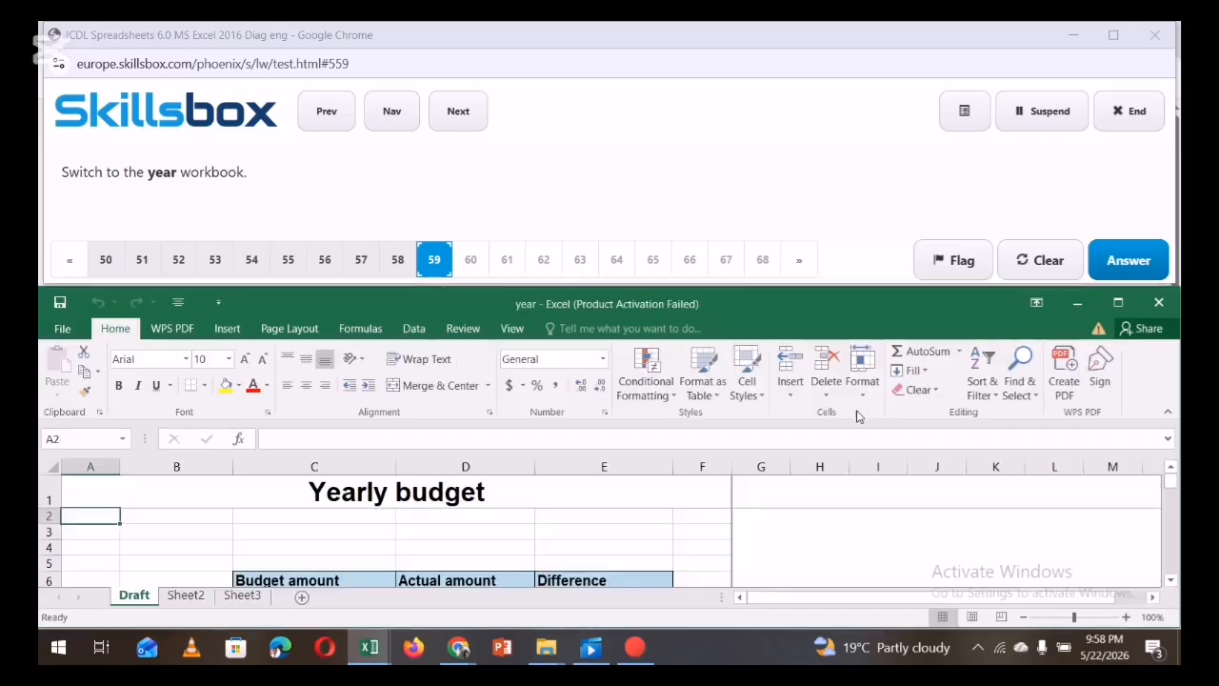
pyautogui.click(794, 530)
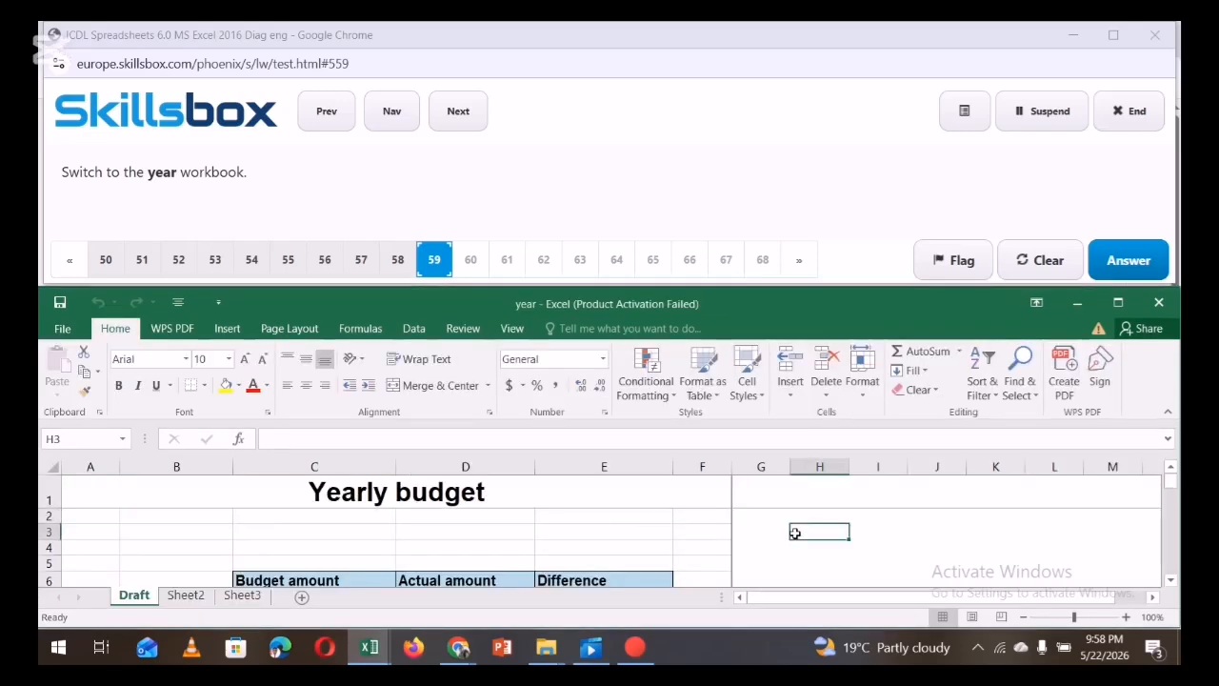
pyautogui.click(1105, 255)
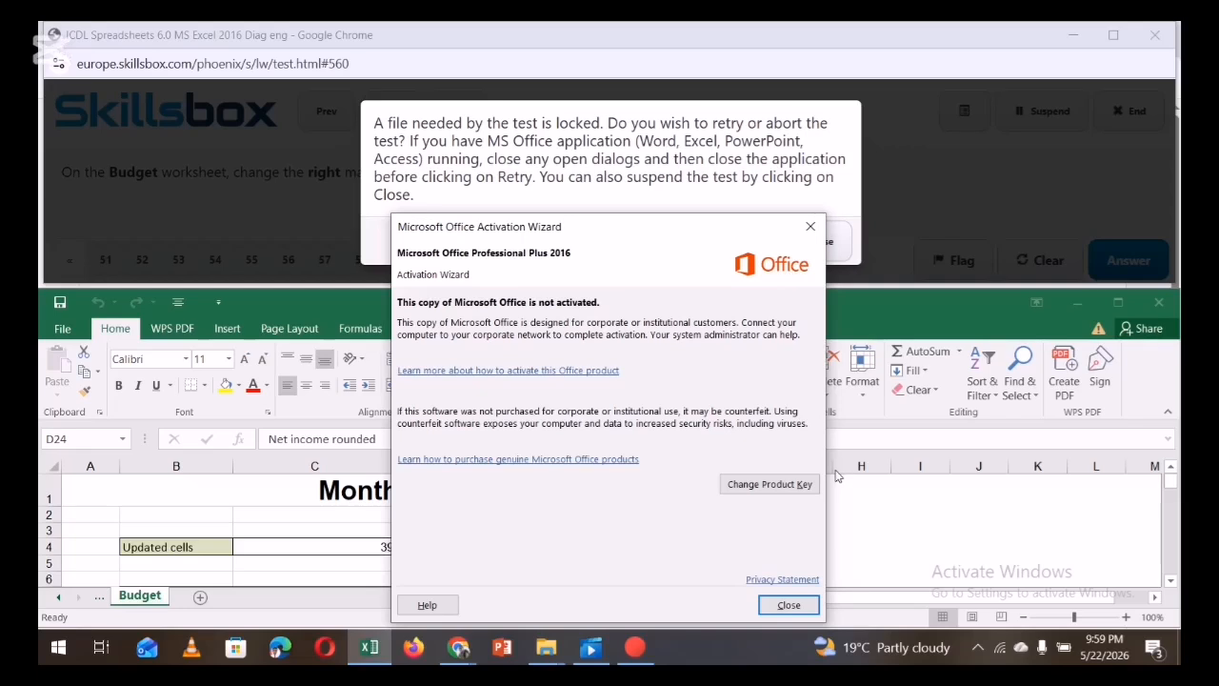
pyautogui.click(635, 648)
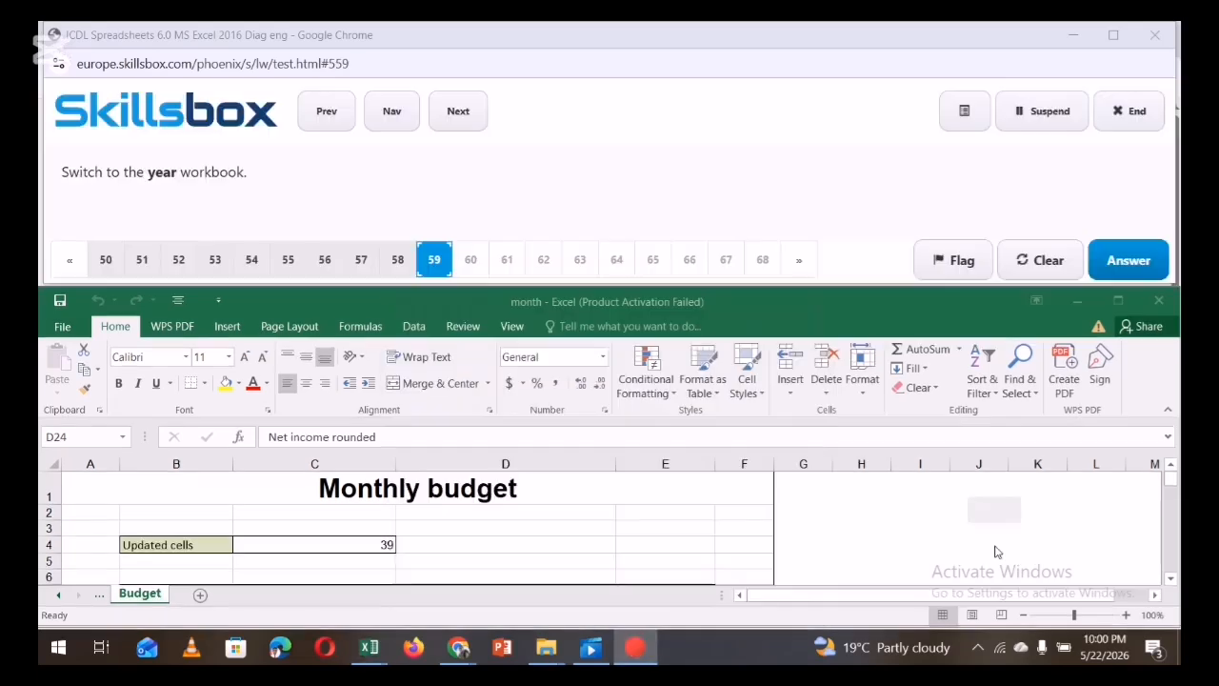
# Switch from the month workbook to the open year workbook and submit the answer to question 59
pyautogui.click(869, 509)
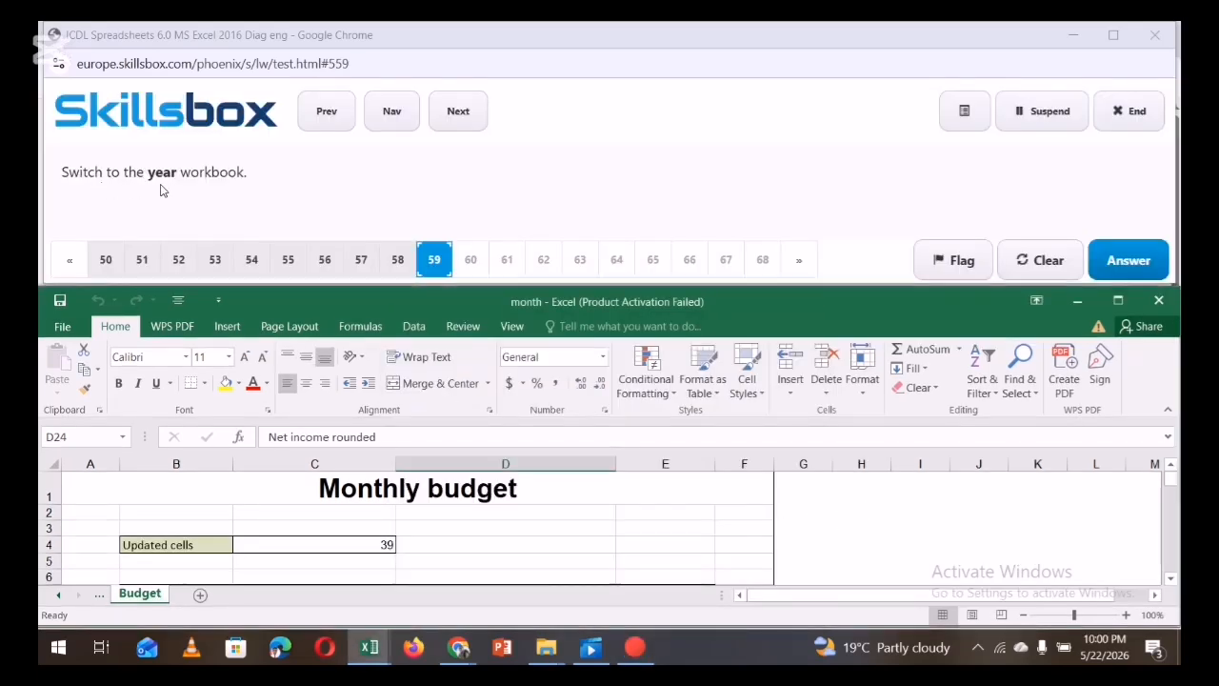
pyautogui.click(513, 326)
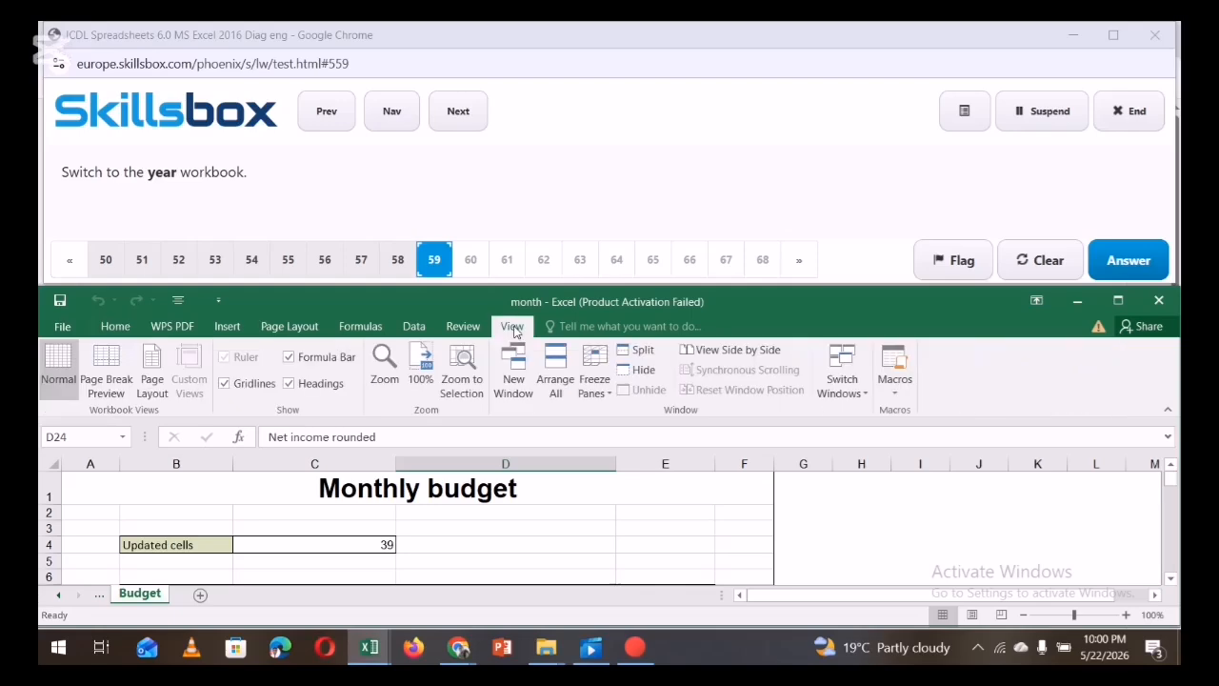
pyautogui.click(842, 376)
pyautogui.click(855, 416)
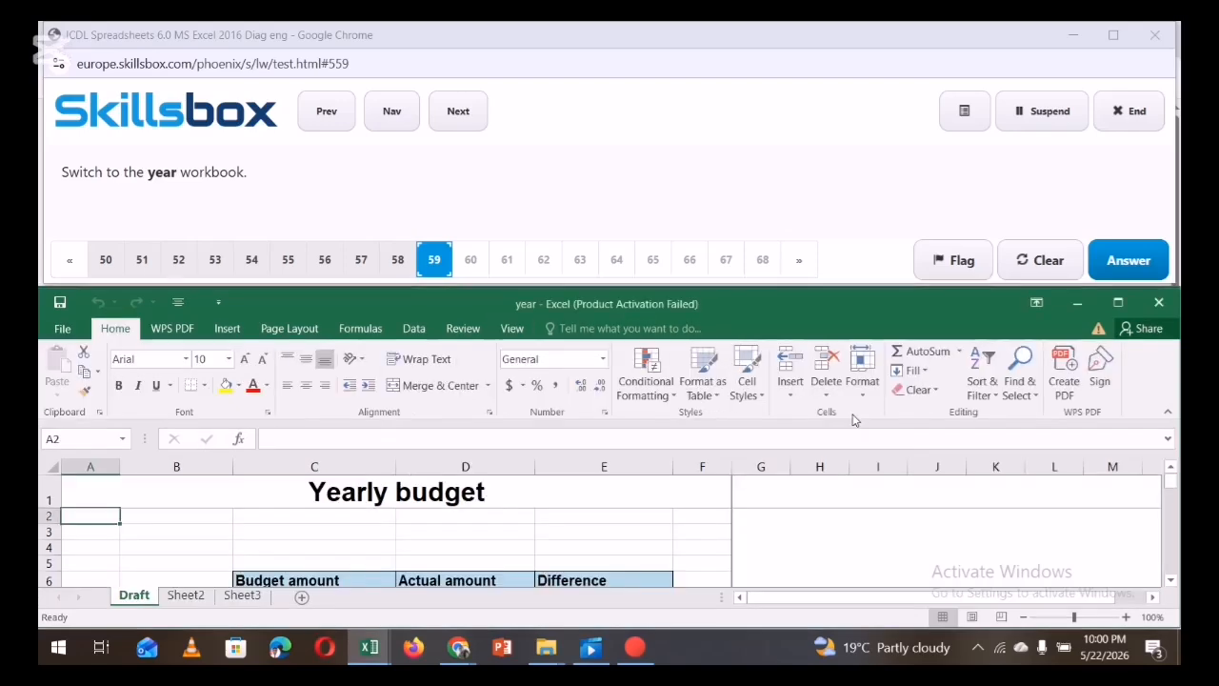
pyautogui.click(787, 604)
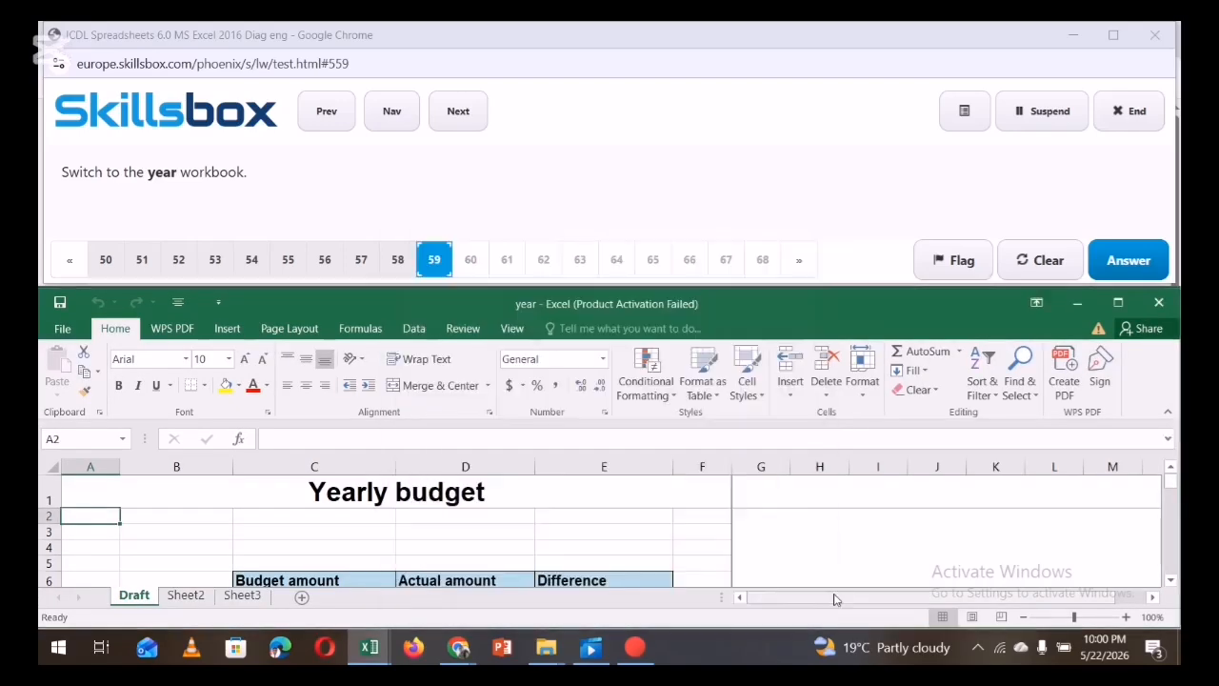
pyautogui.click(820, 562)
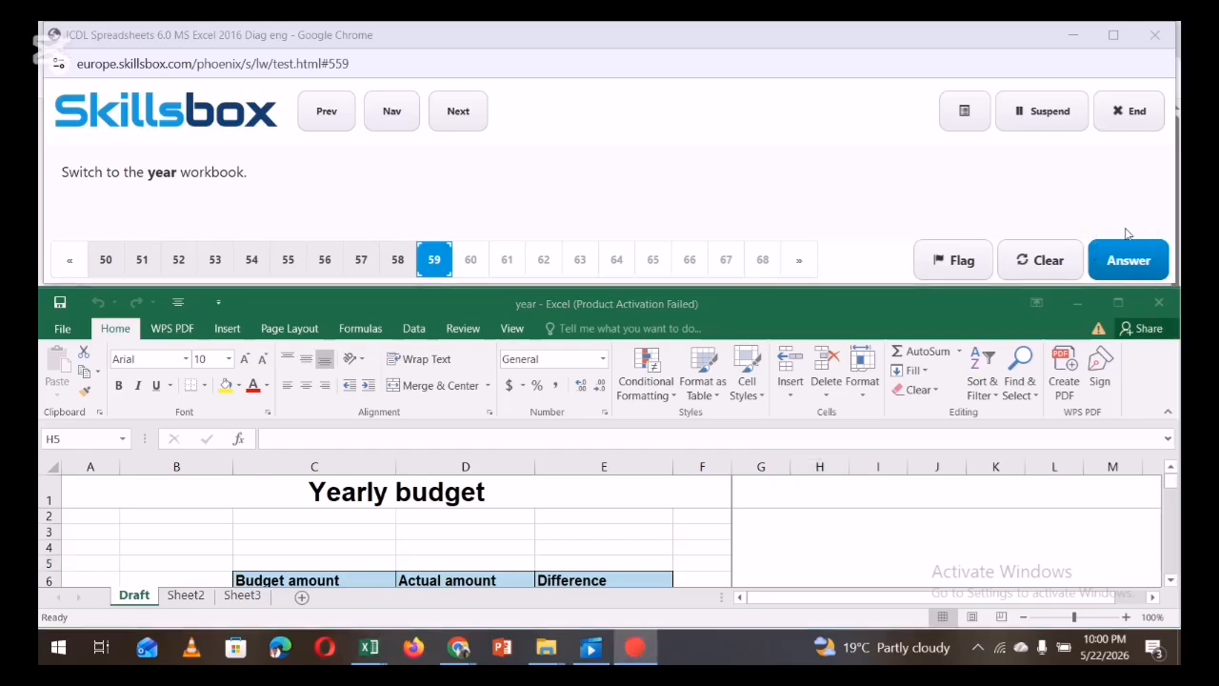
pyautogui.click(1127, 259)
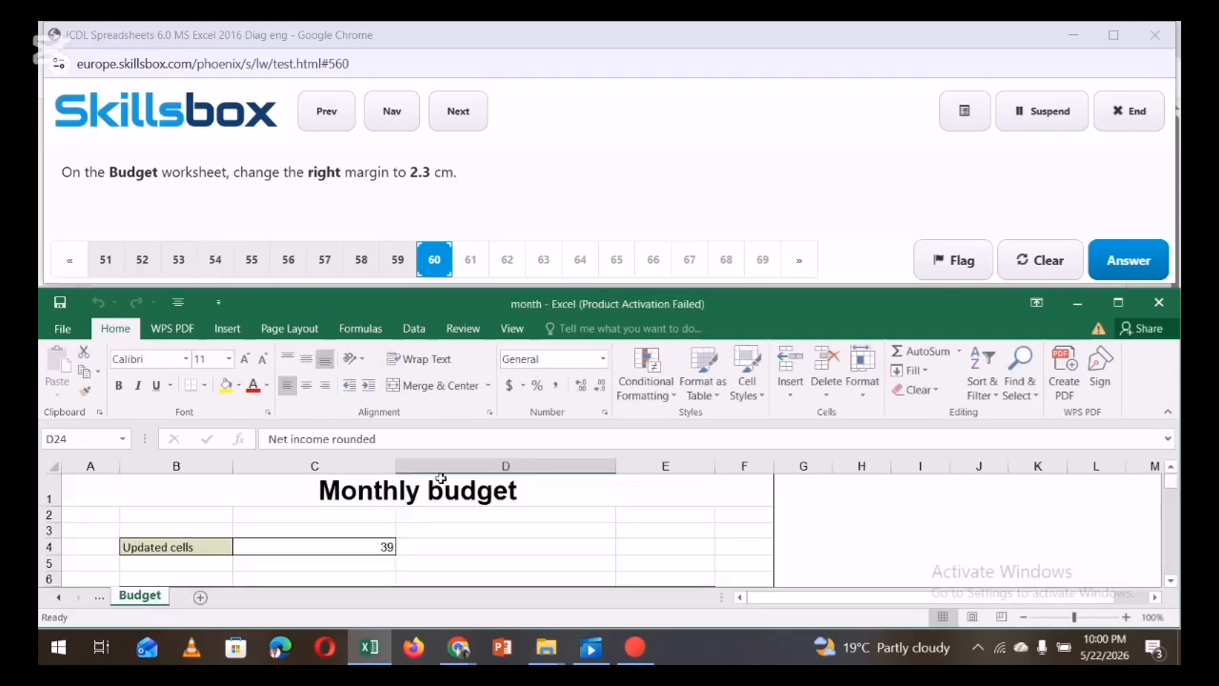
# Set the Budget worksheet's right page margin to 2.3 cm, dismissing the Office activation notice, and submit the answer
pyautogui.click(288, 330)
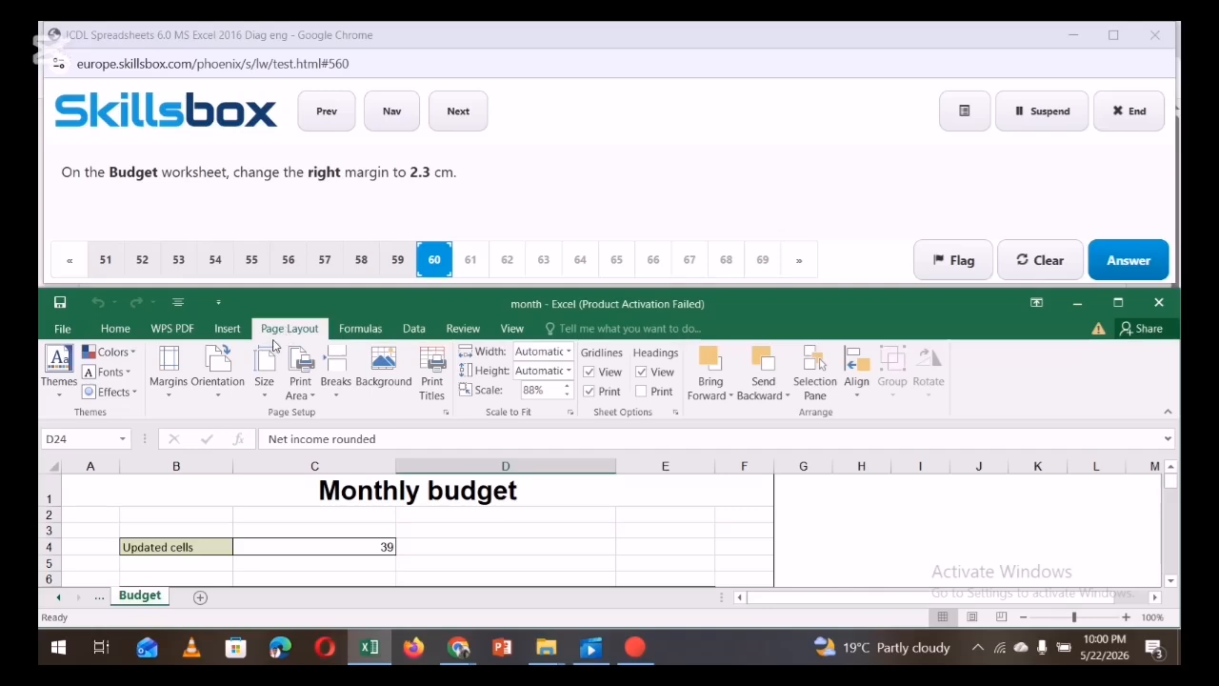
pyautogui.click(169, 386)
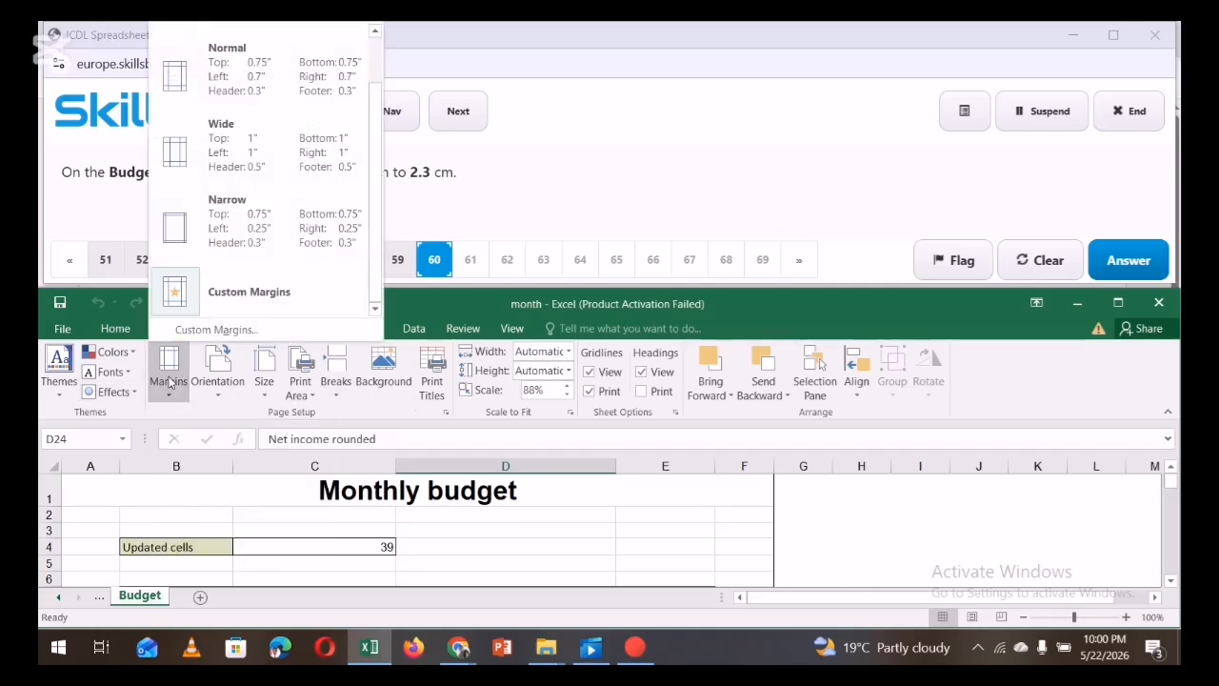
pyautogui.click(197, 330)
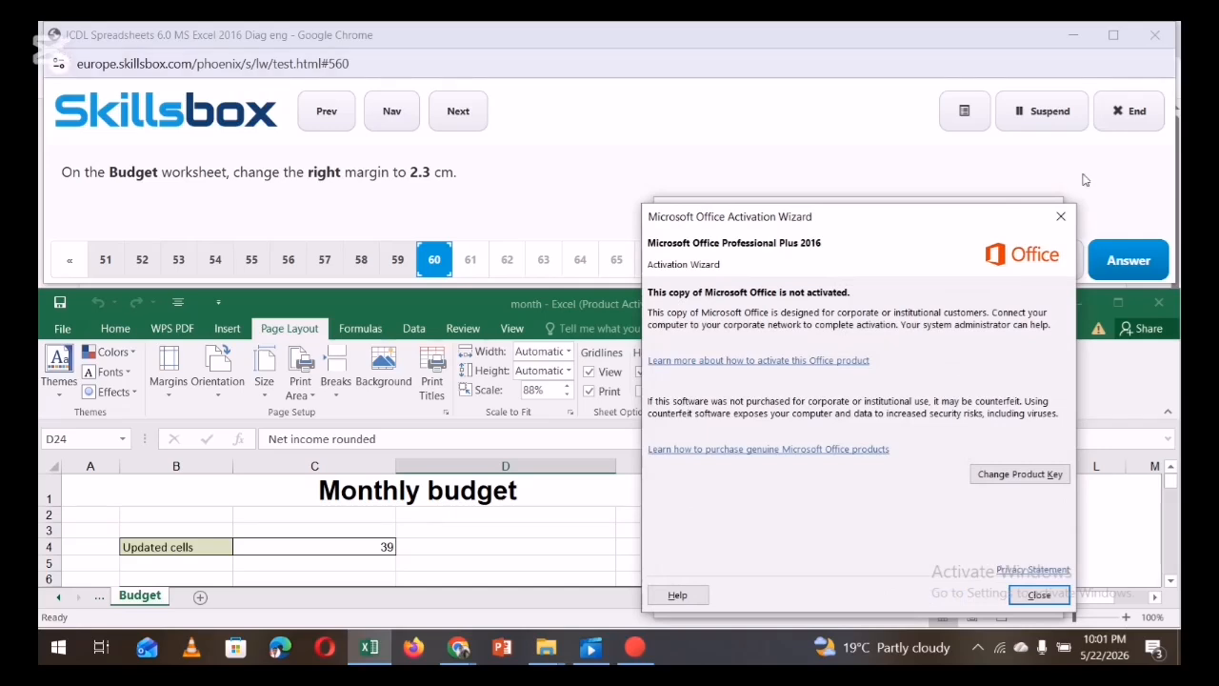
pyautogui.click(1063, 219)
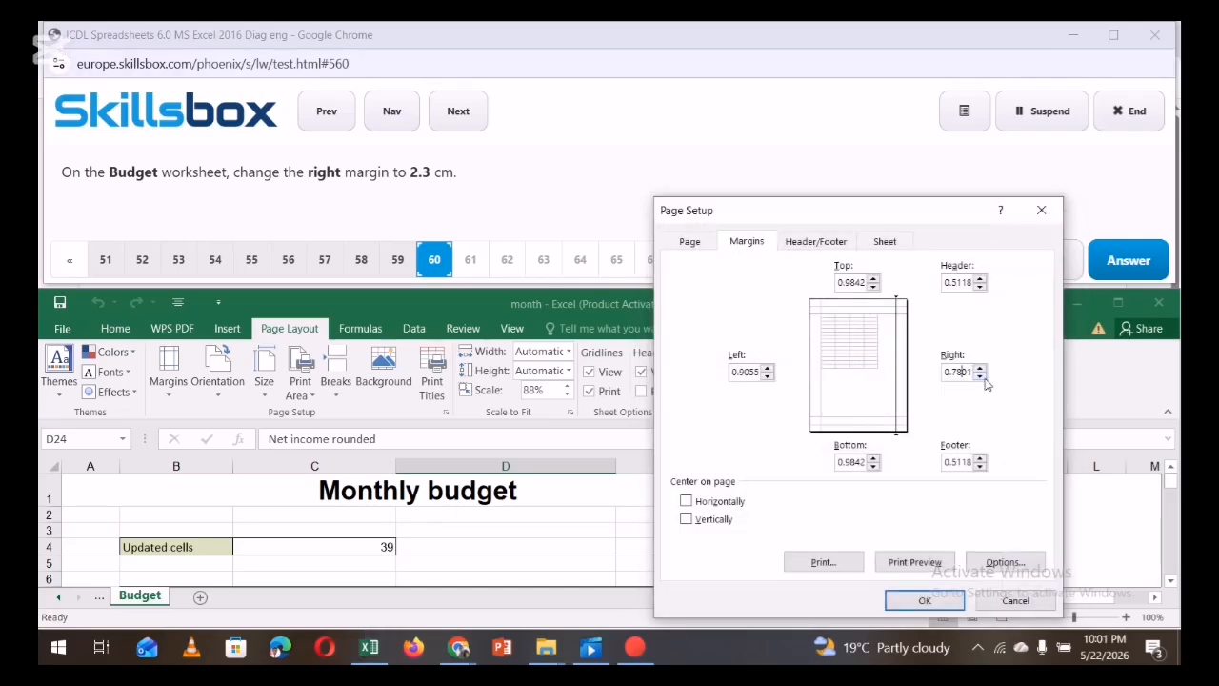
pyautogui.click(985, 380)
pyautogui.moveTo(968, 373); pyautogui.dragTo(951, 378)
pyautogui.press('BackSpace')
pyautogui.doubleClick(965, 372)
pyautogui.press('BackSpace')
pyautogui.moveTo(886, 648)
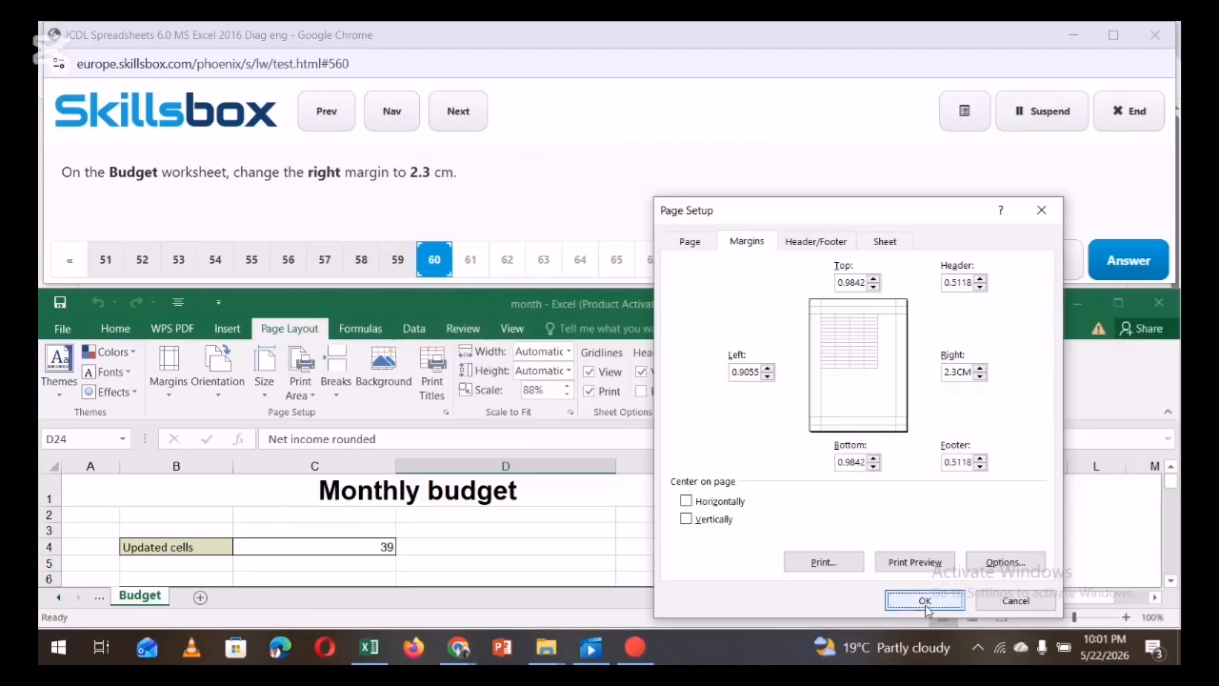
pyautogui.click(922, 599)
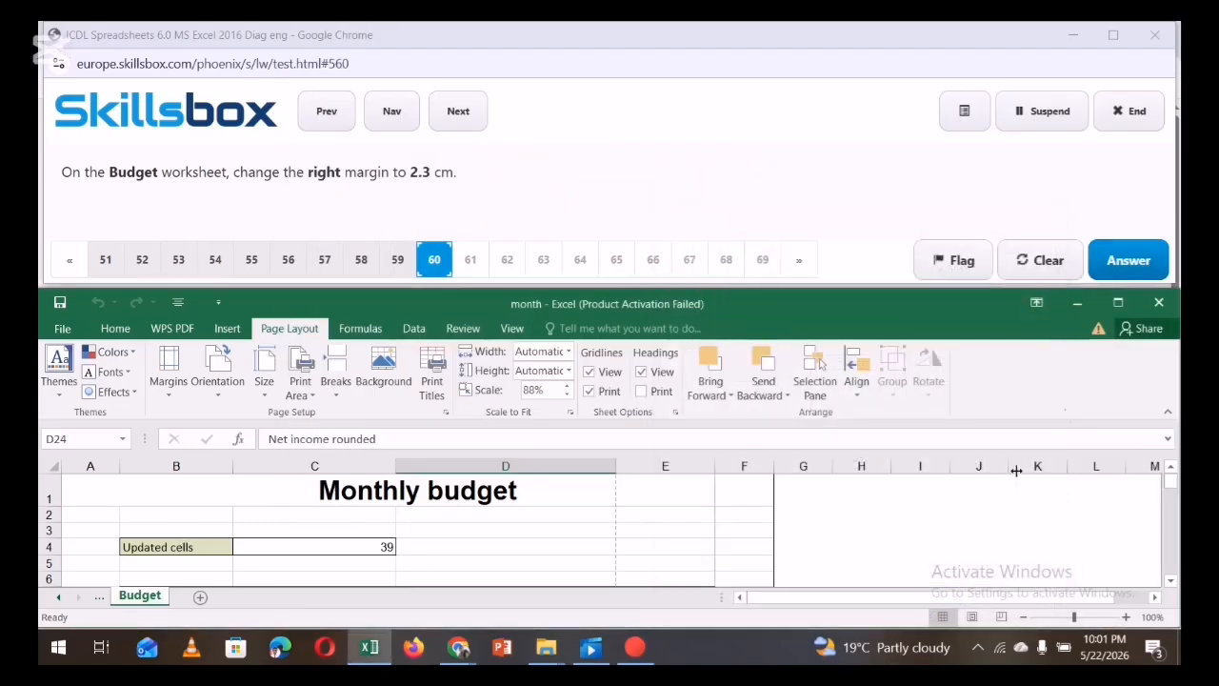
pyautogui.click(1126, 252)
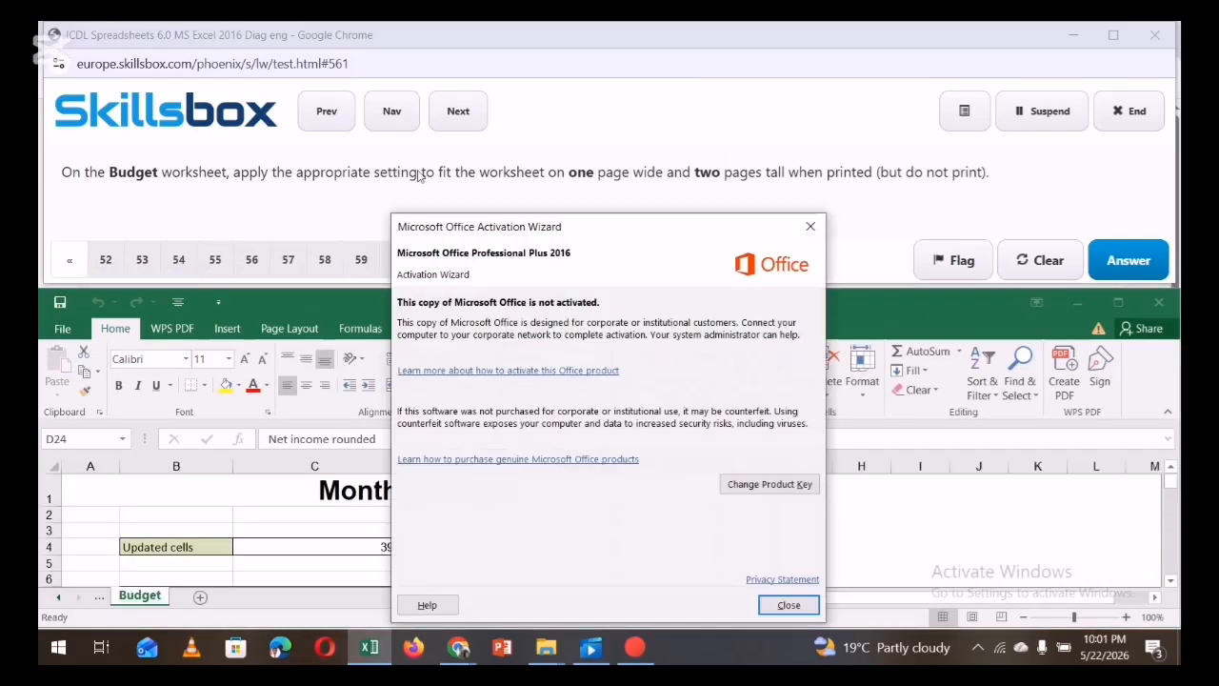
# Dismiss the Office activation notice, scale the Budget worksheet to print 1 page wide and 2 pages tall, and submit the answer
pyautogui.click(810, 227)
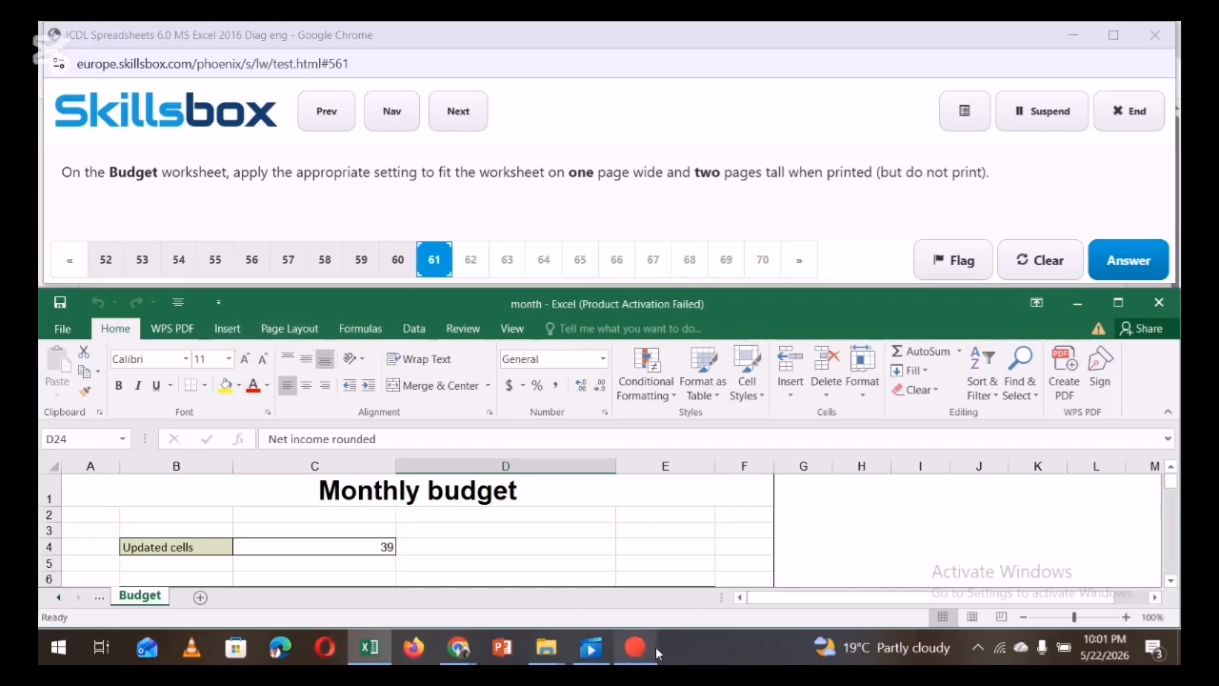
pyautogui.click(626, 601)
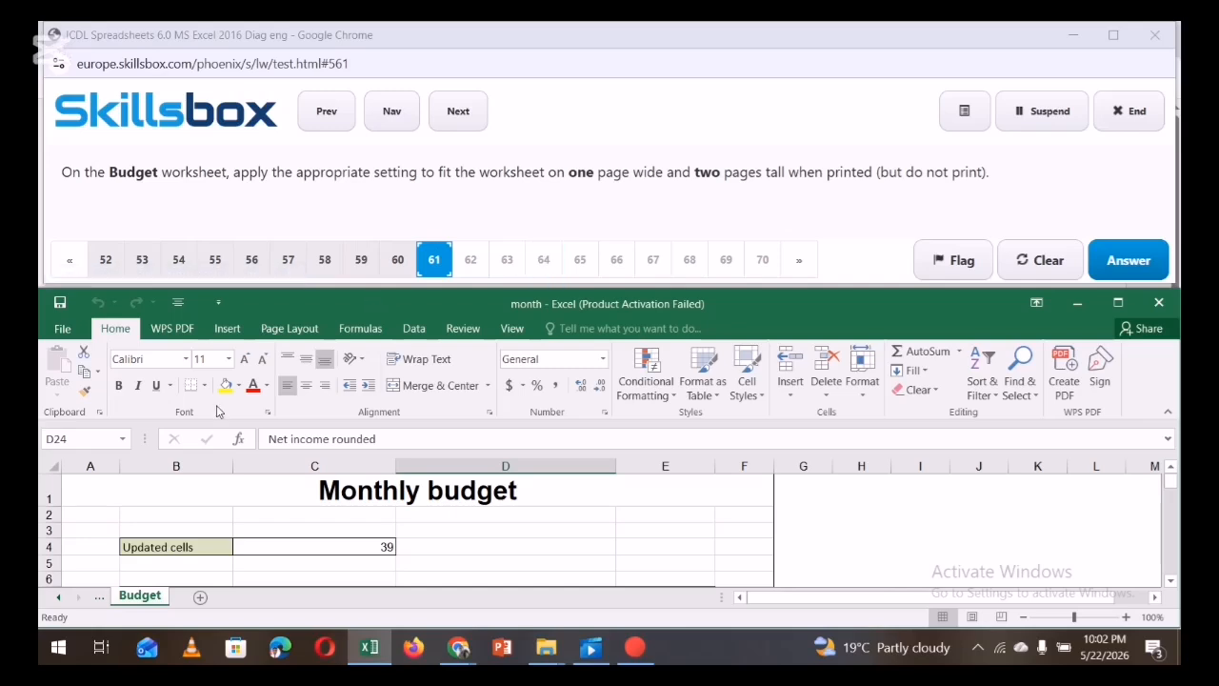
pyautogui.click(282, 330)
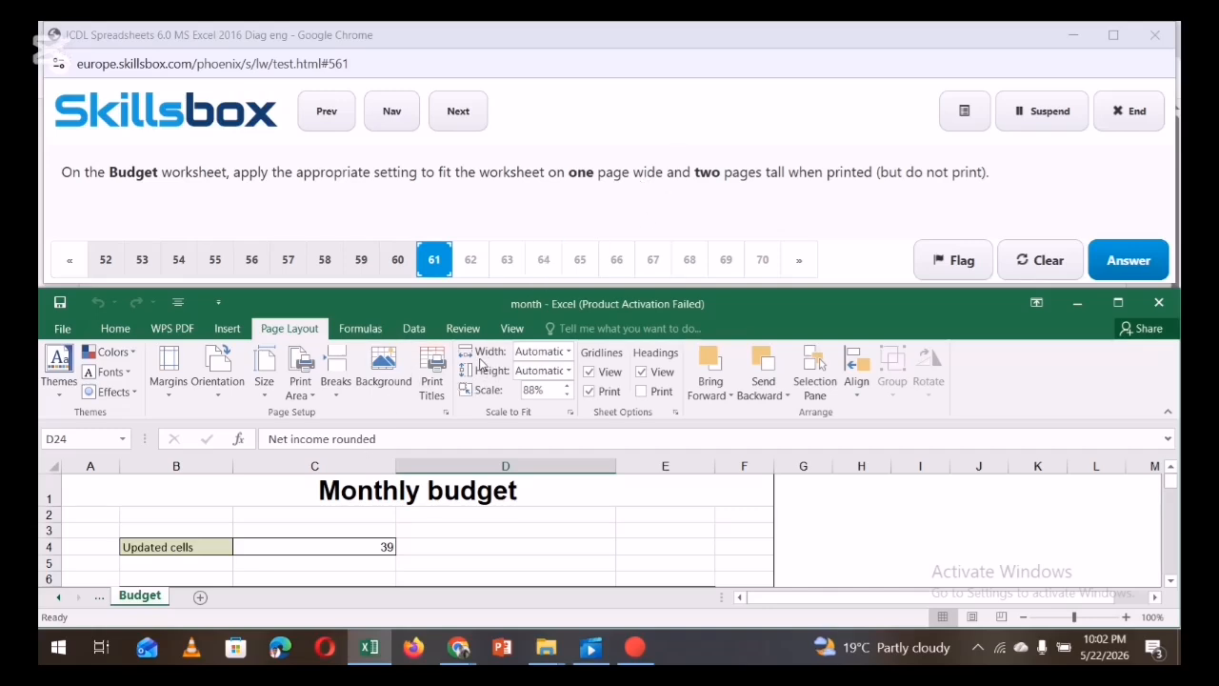
pyautogui.click(568, 351)
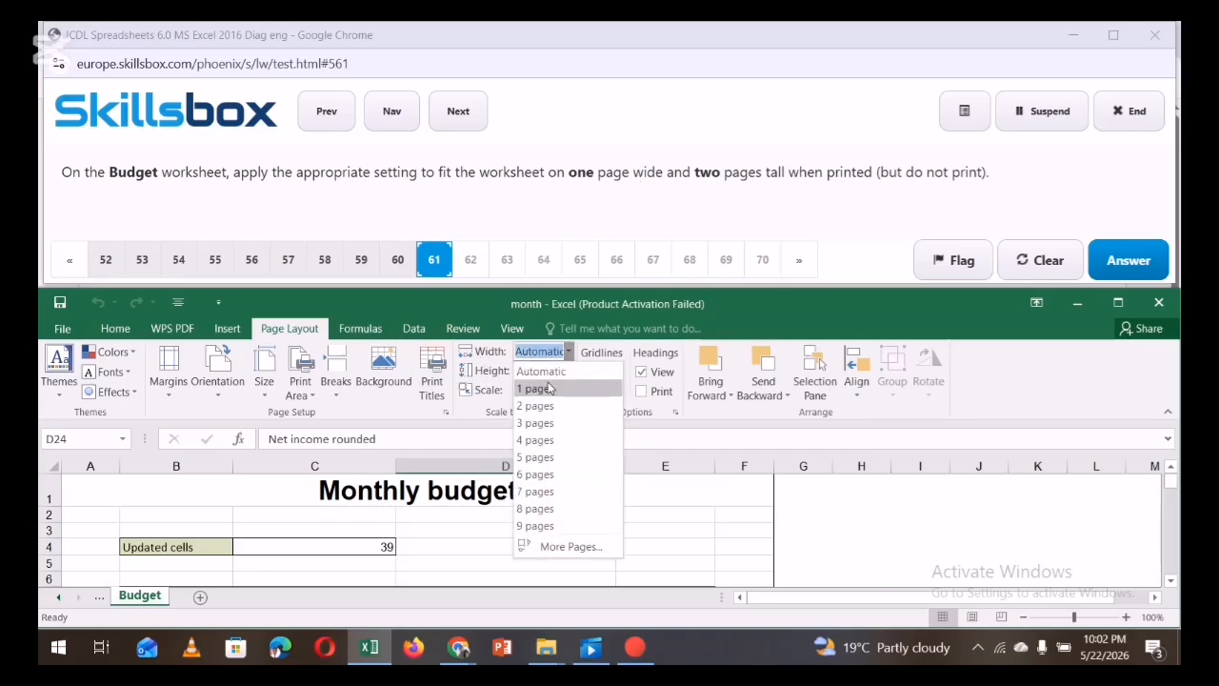
pyautogui.click(549, 387)
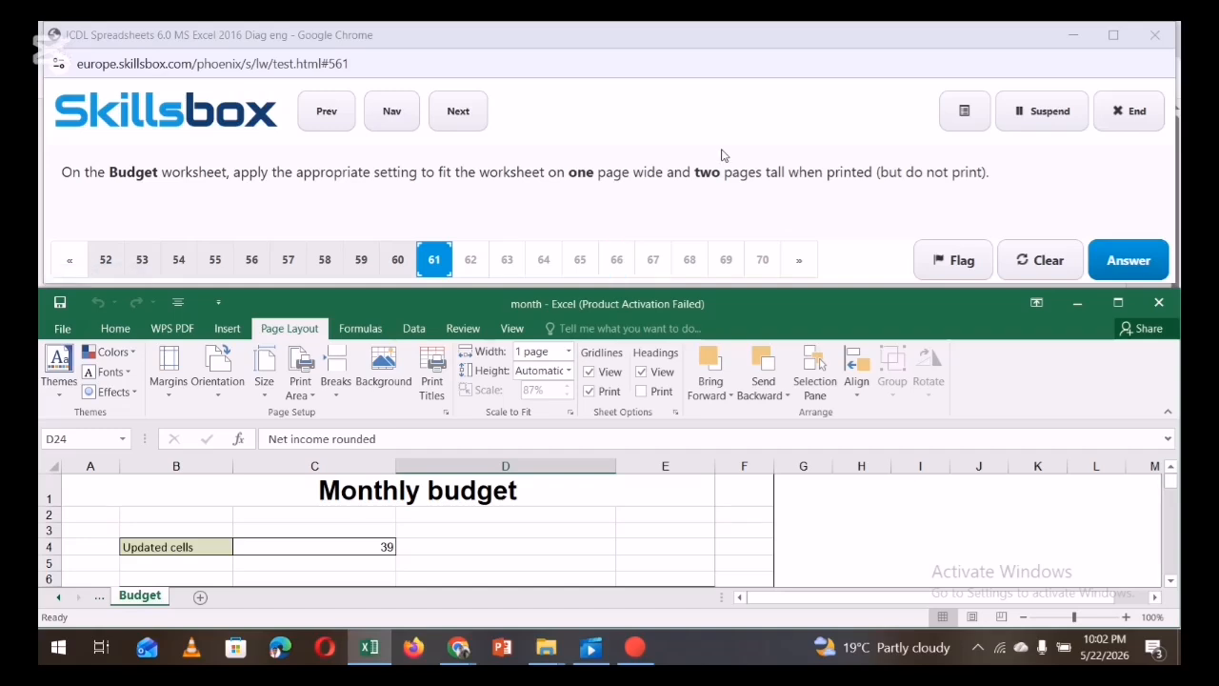
pyautogui.click(569, 370)
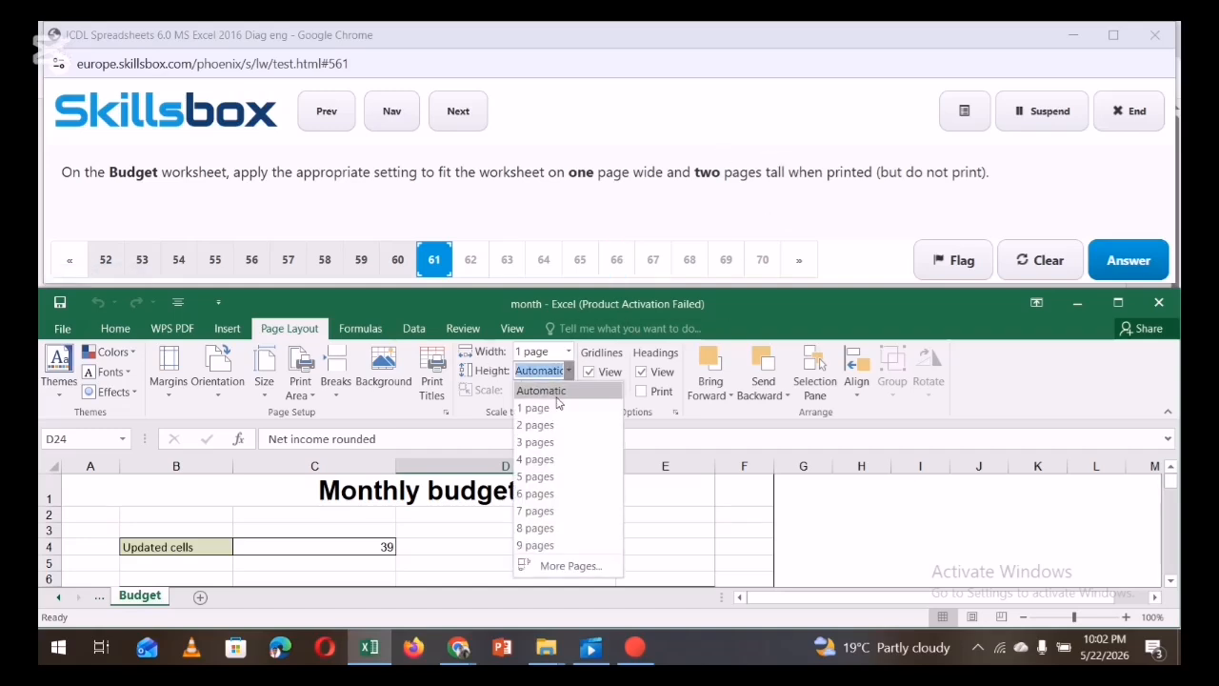
pyautogui.click(545, 423)
pyautogui.click(834, 525)
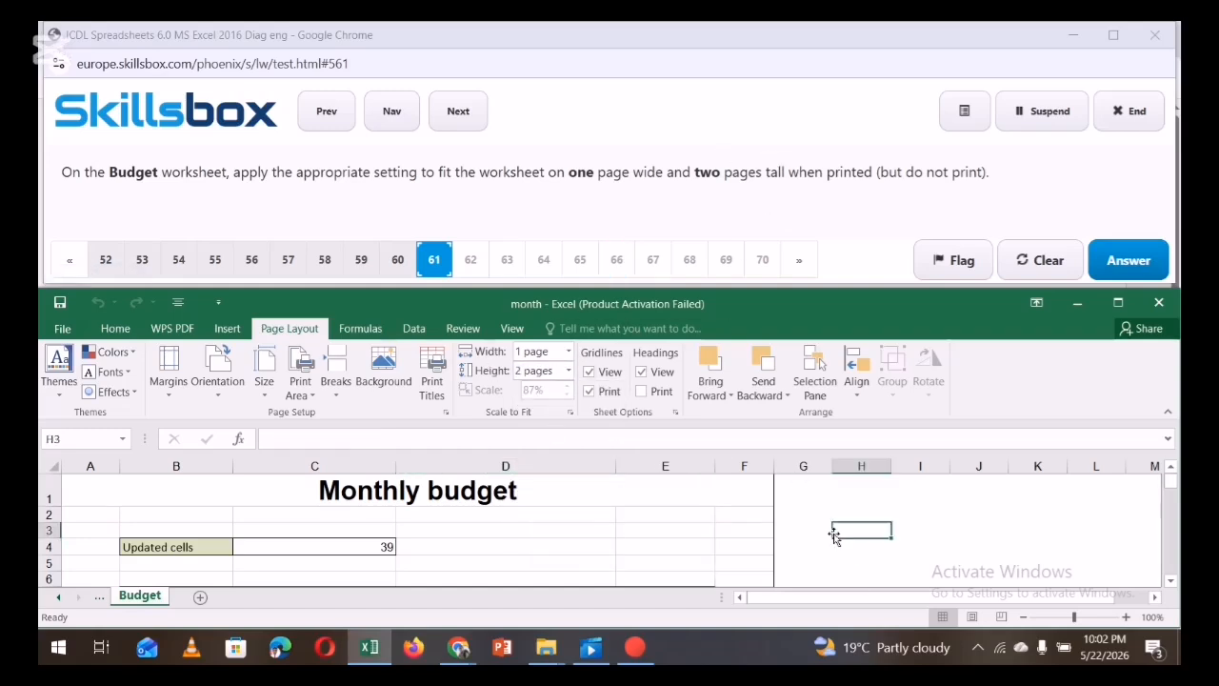
pyautogui.click(1129, 260)
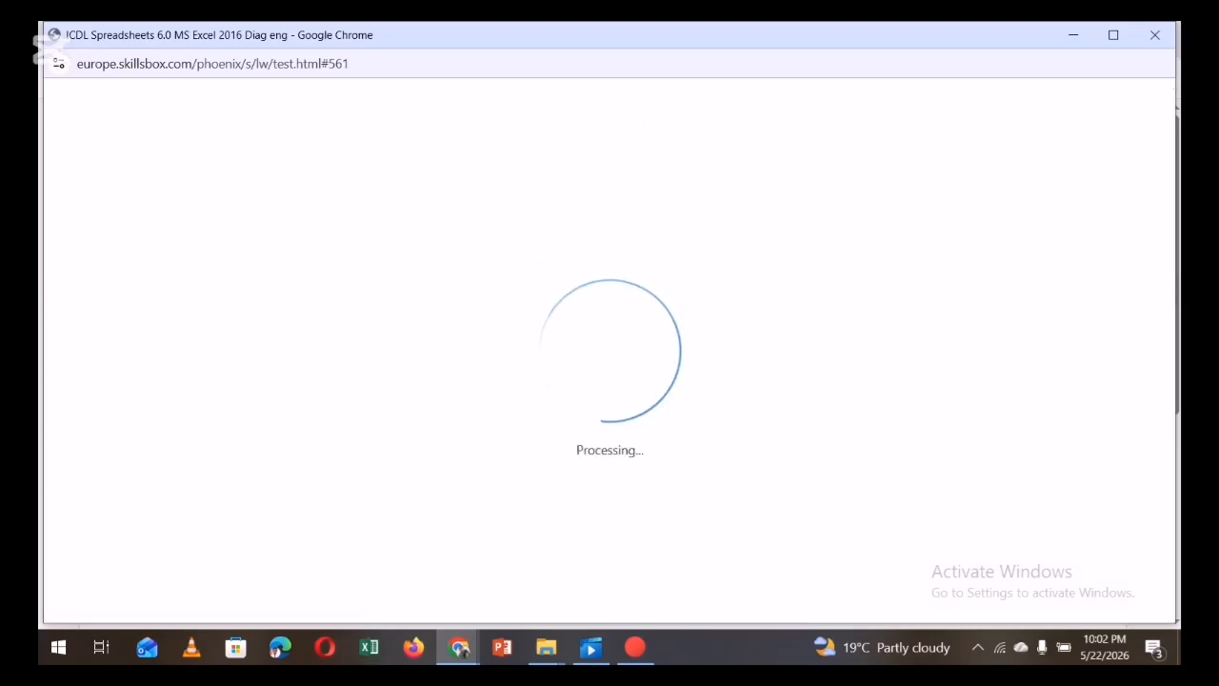
pyautogui.moveTo(640, 655)
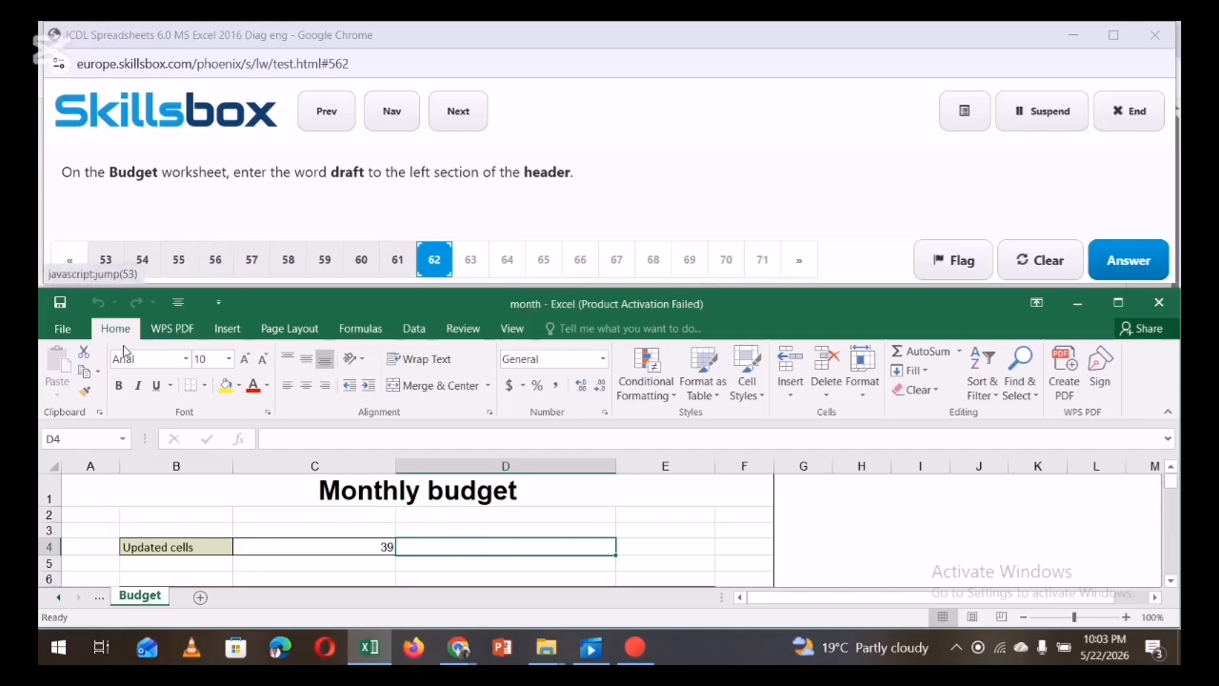
pyautogui.click(226, 329)
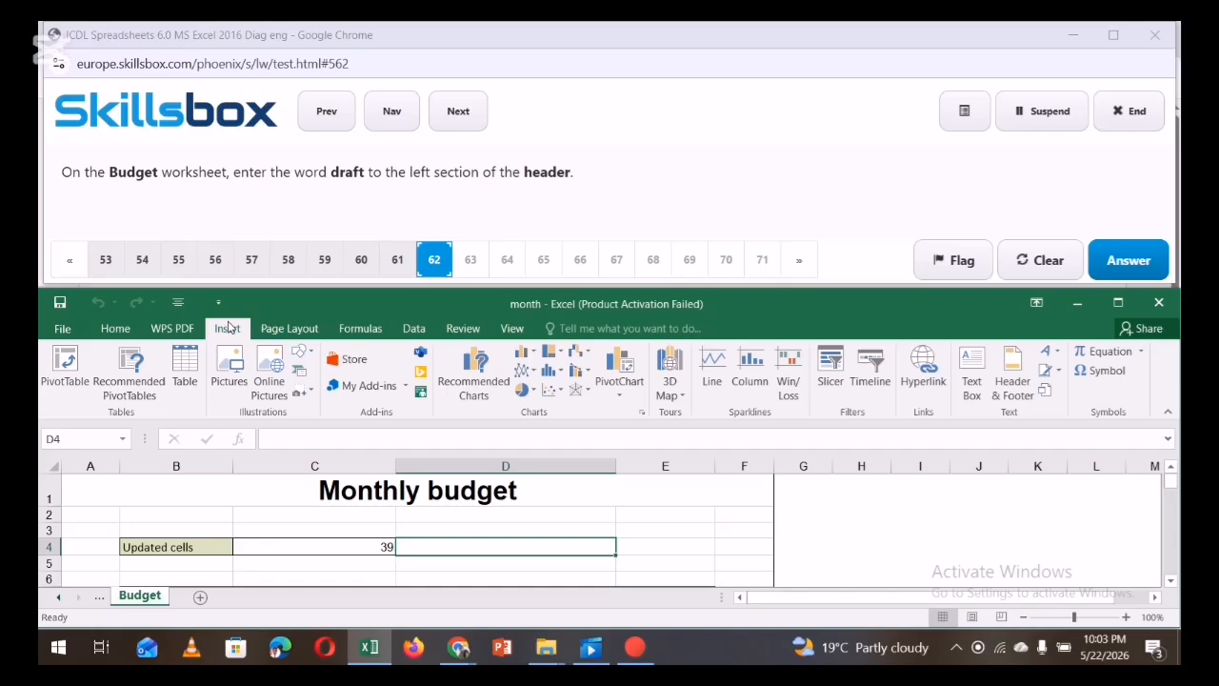
pyautogui.click(1014, 379)
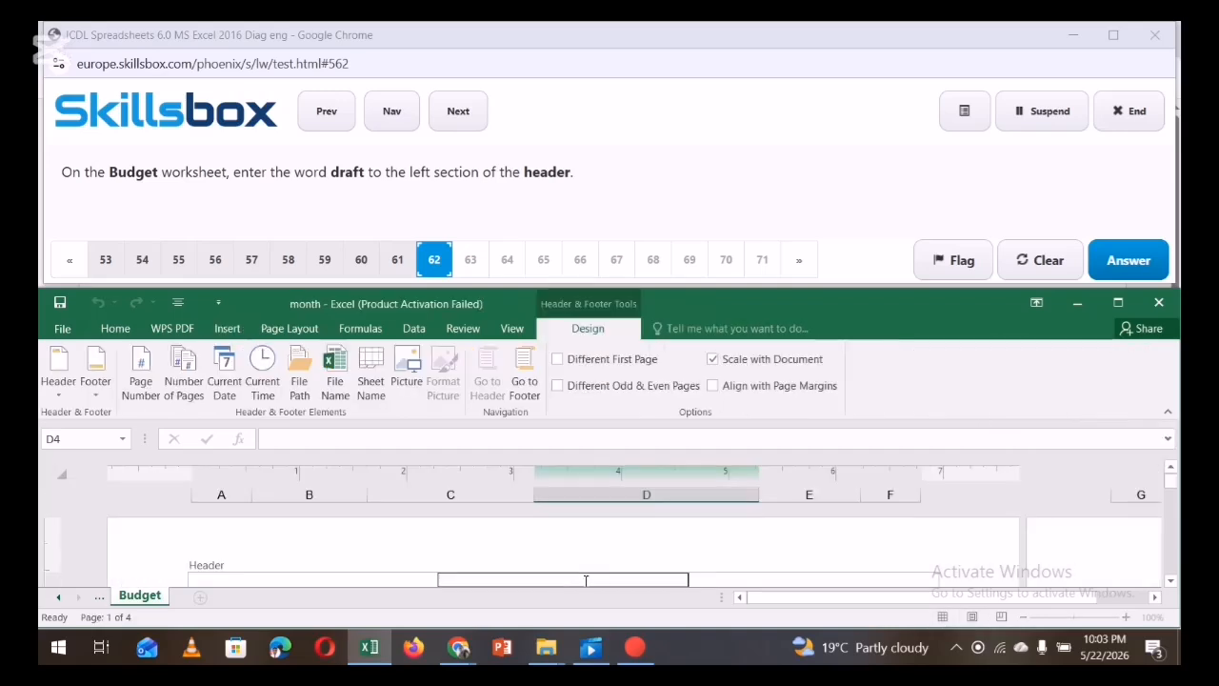
pyautogui.moveTo(1171, 477); pyautogui.dragTo(1171, 480)
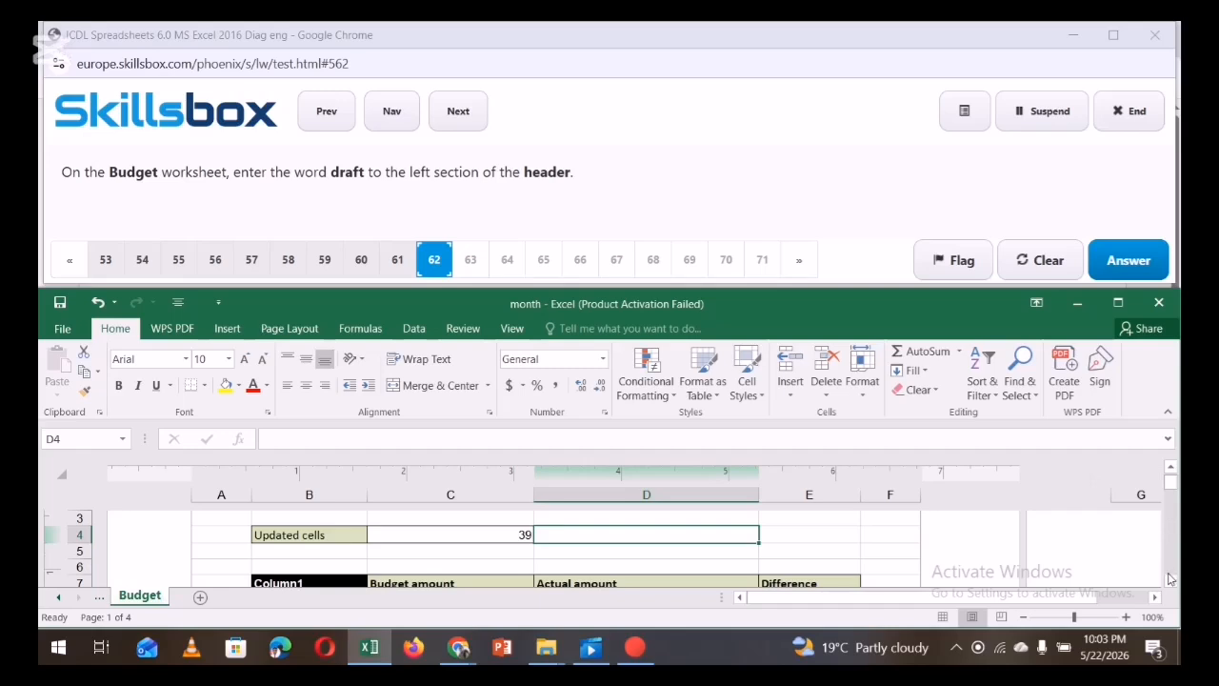
pyautogui.click(1171, 468)
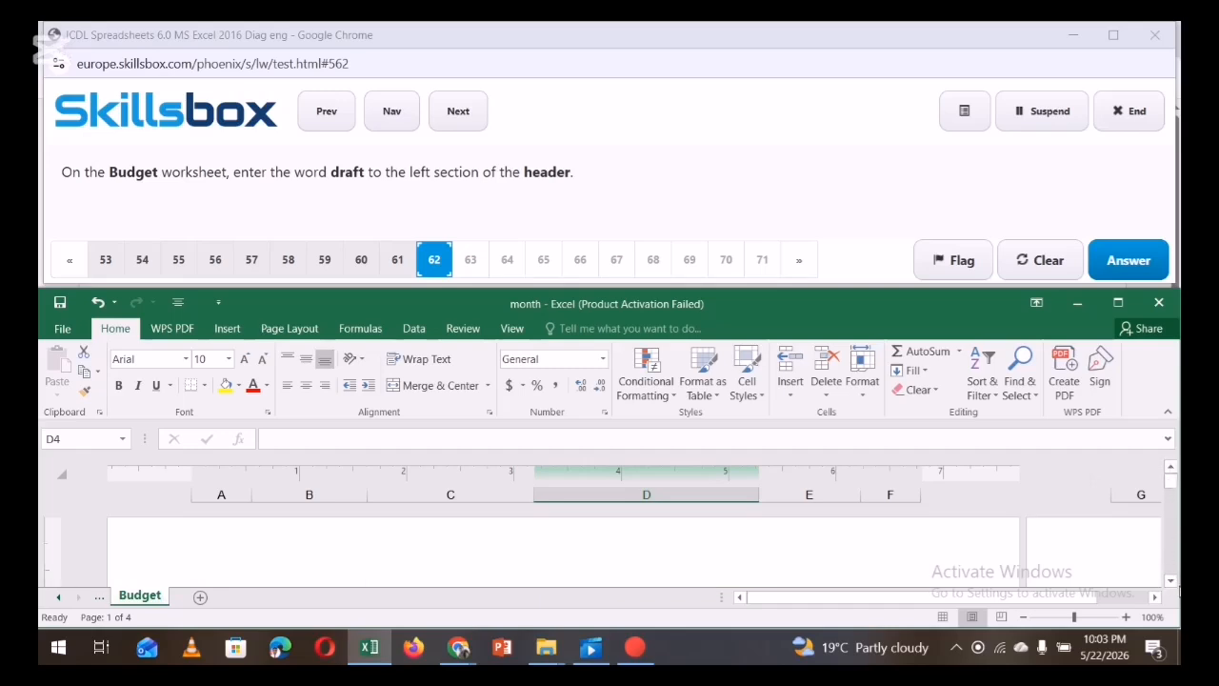
pyautogui.click(1171, 580)
pyautogui.click(1171, 580)
pyautogui.click(1171, 580)
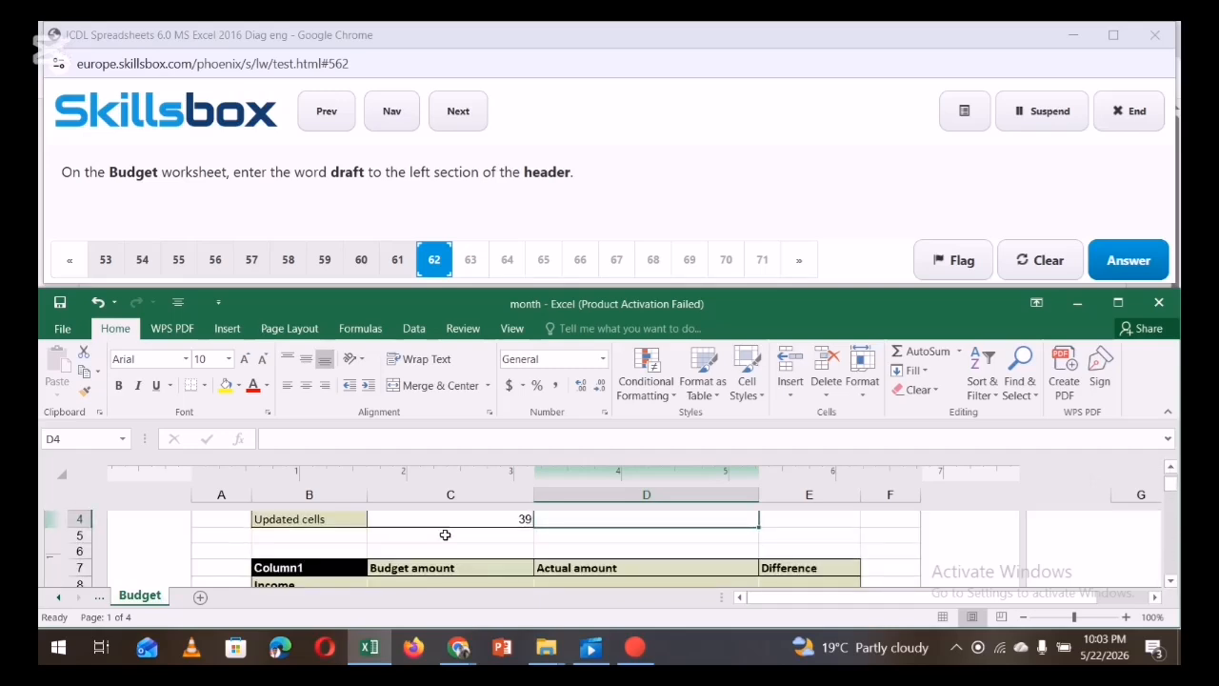
# Enter draft in the left section of the Budget worksheet's header and submit the answer
pyautogui.click(227, 327)
pyautogui.click(1013, 371)
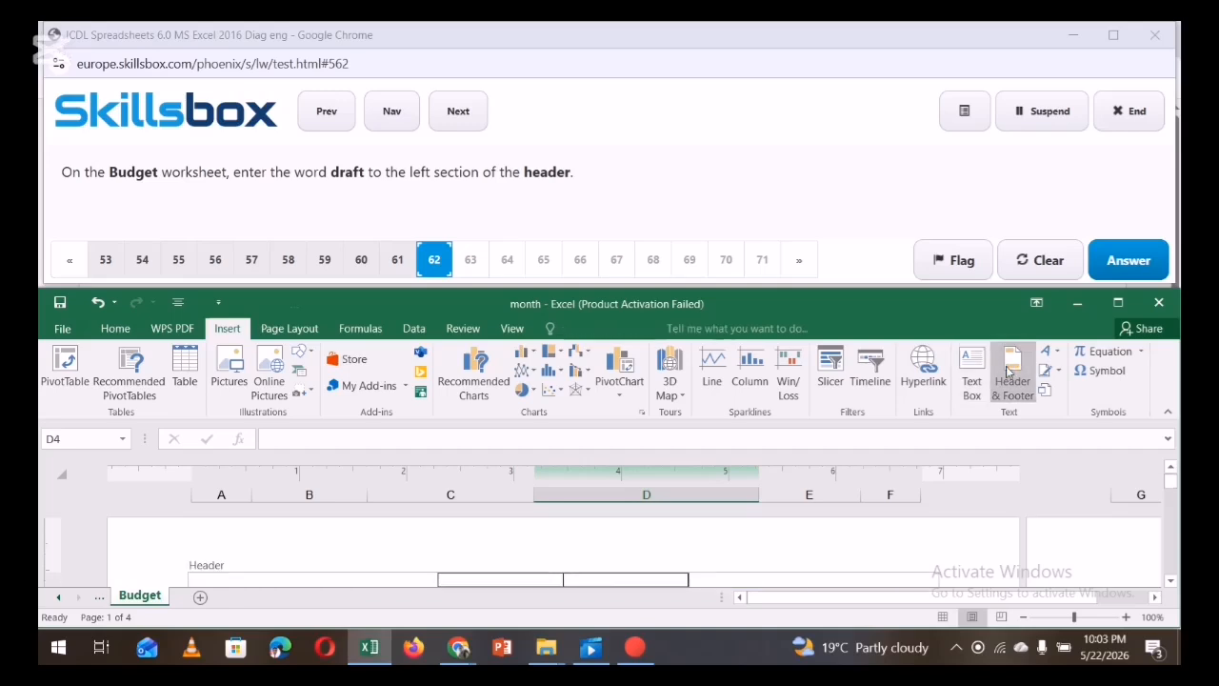
pyautogui.click(338, 579)
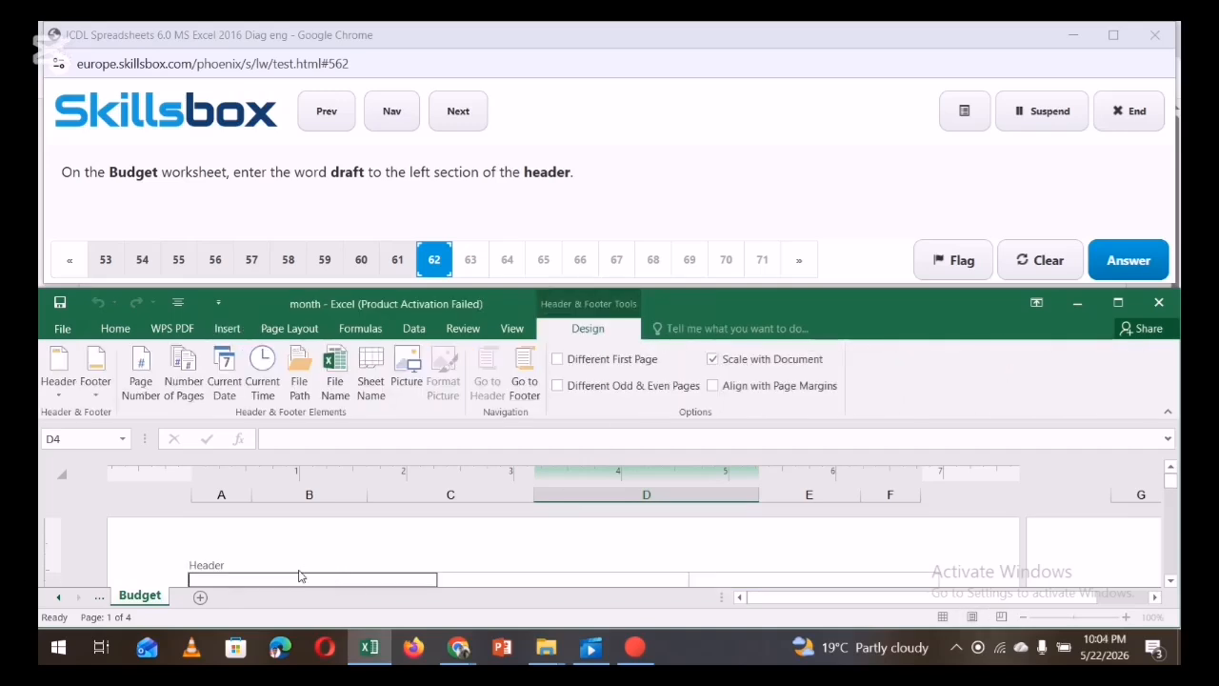
pyautogui.write('DRaft')
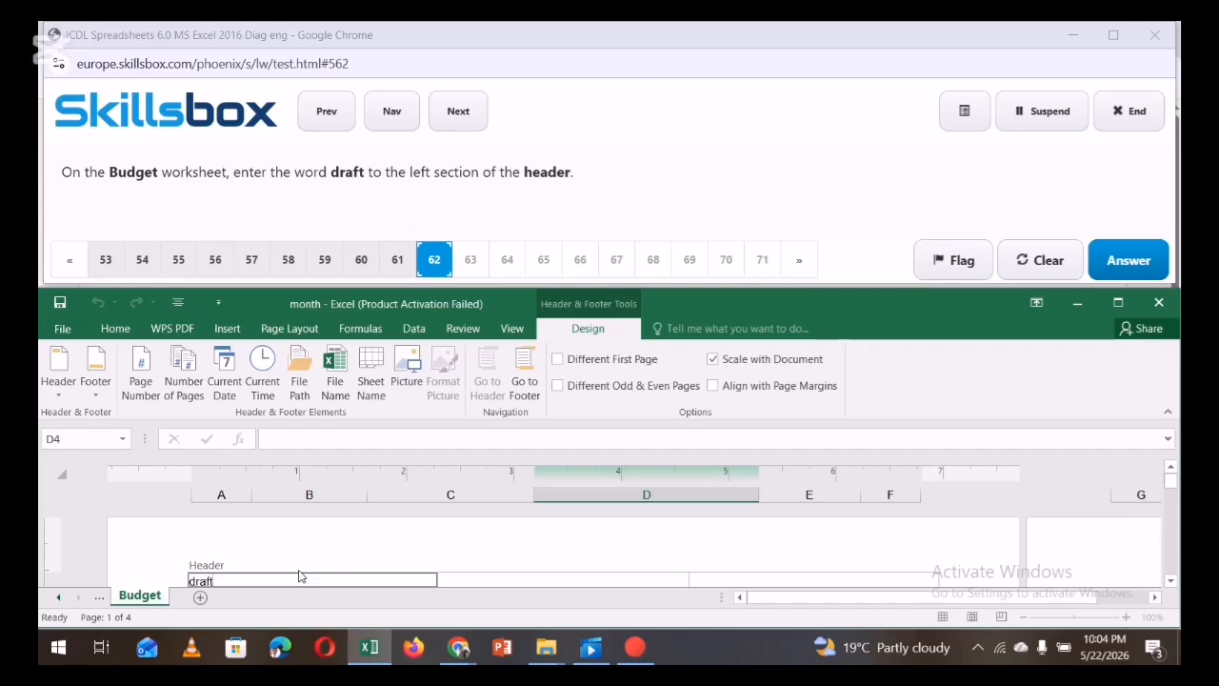
pyautogui.click(578, 539)
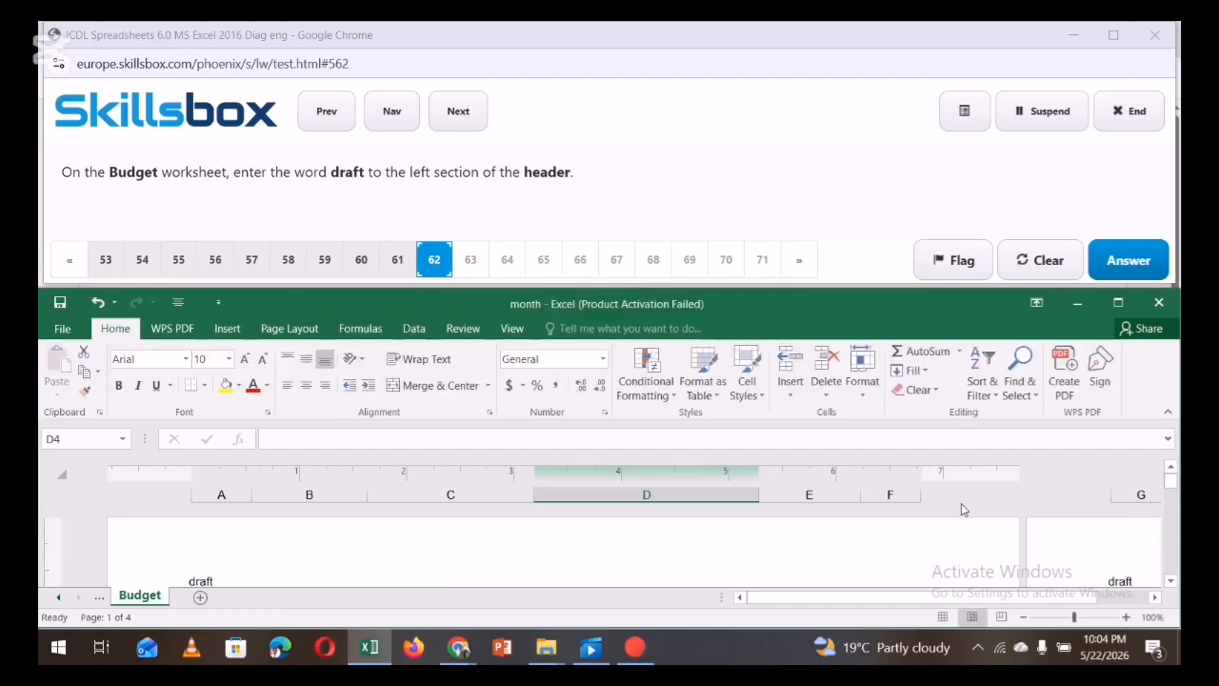
pyautogui.click(1134, 259)
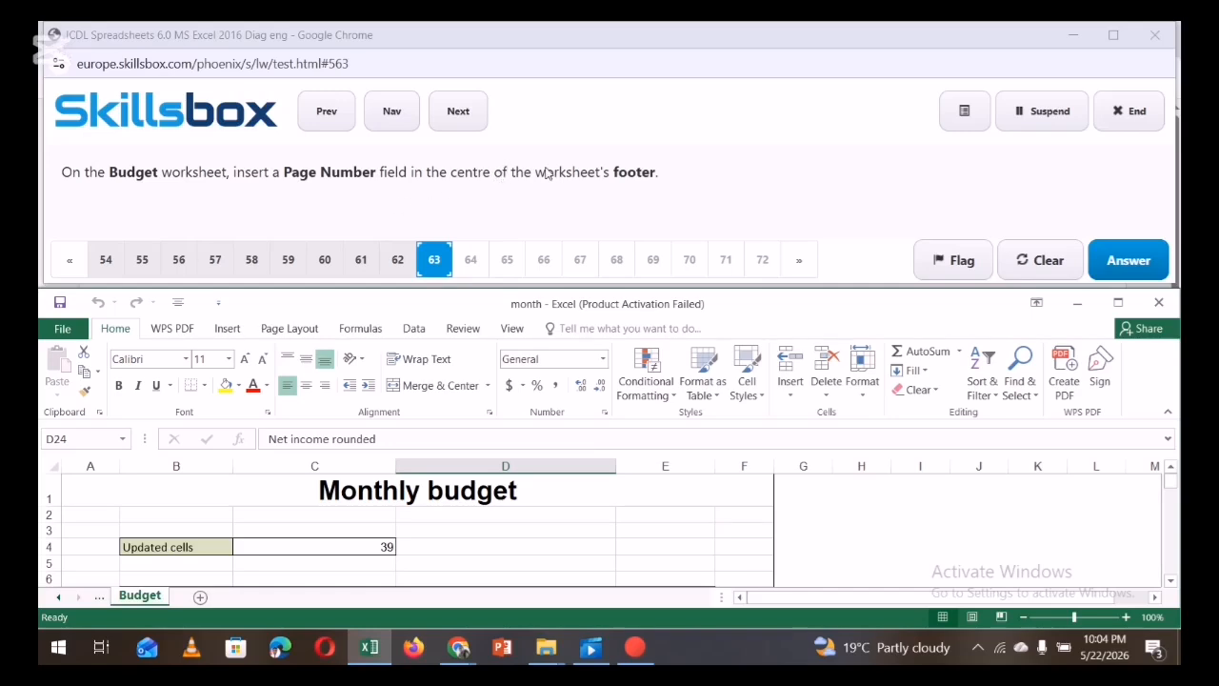
# Insert a Page Number field in the centre section of the Budget worksheet's footer and submit the answer
pyautogui.click(228, 329)
pyautogui.click(1013, 376)
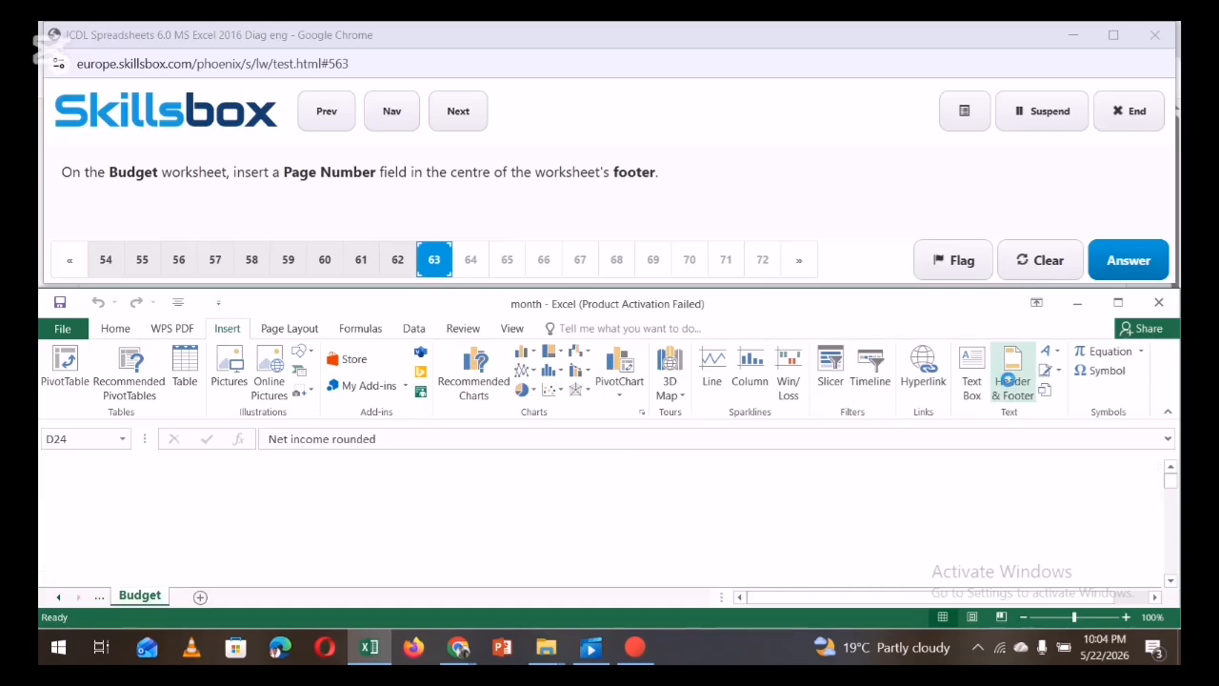
pyautogui.click(525, 381)
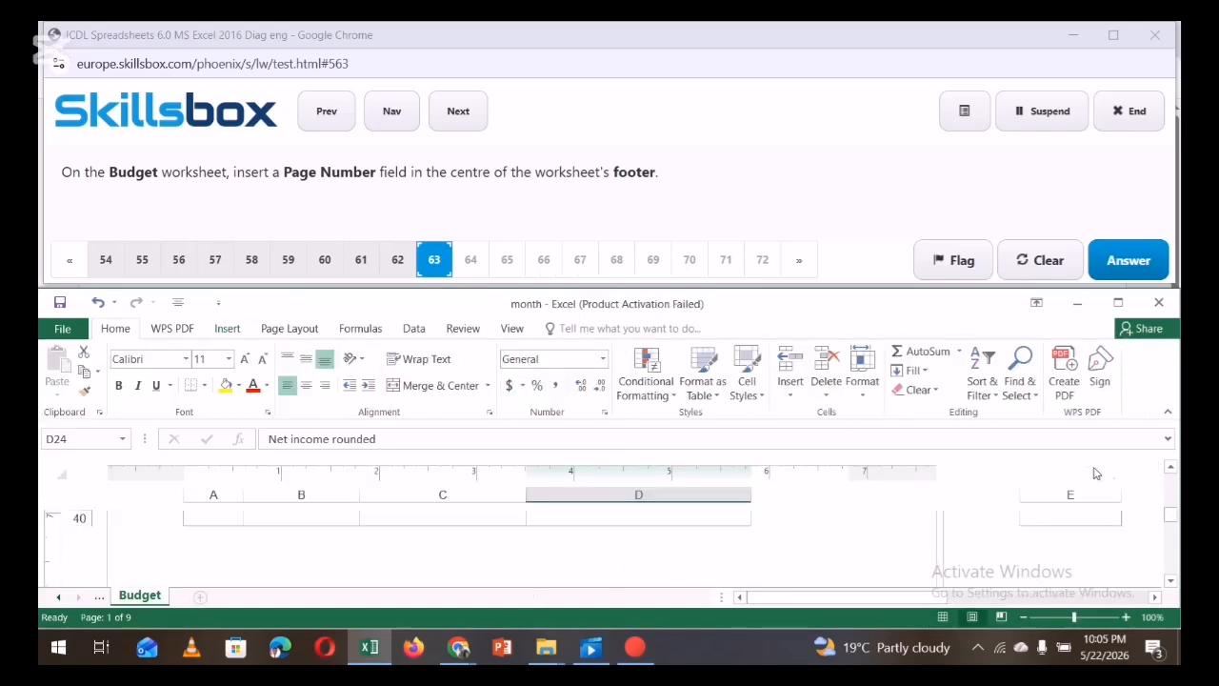
pyautogui.moveTo(1173, 515); pyautogui.dragTo(1173, 564)
pyautogui.click(522, 577)
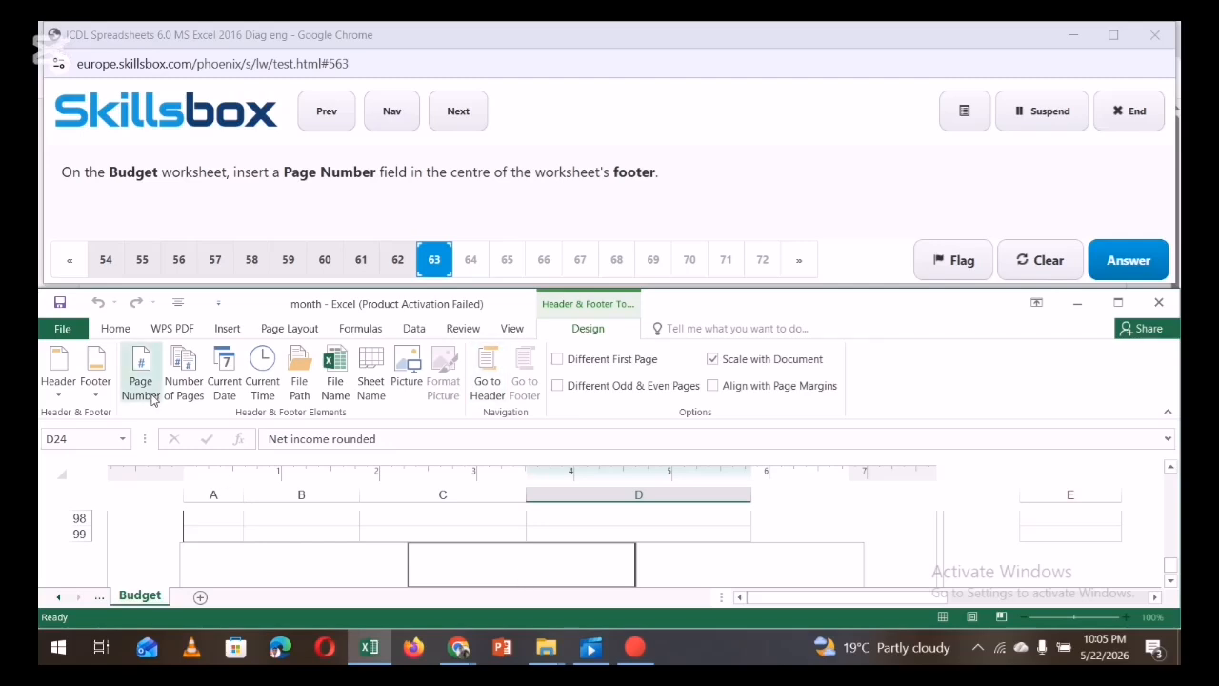
pyautogui.click(141, 366)
pyautogui.click(907, 539)
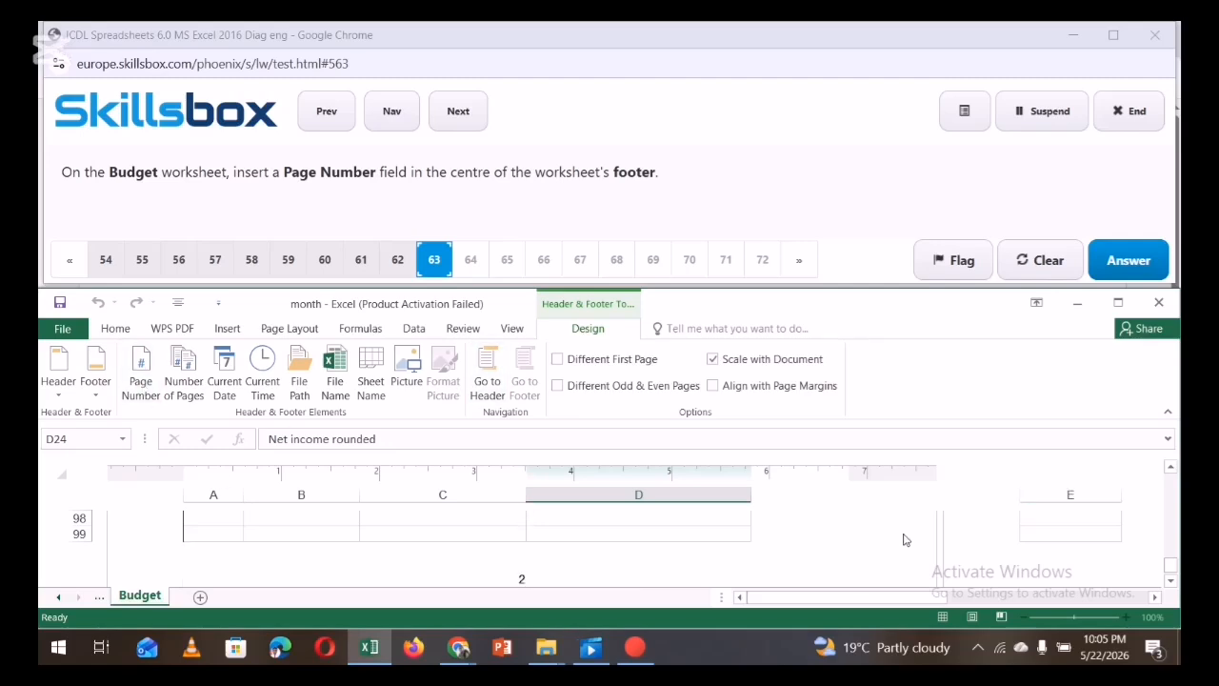
pyautogui.click(1136, 262)
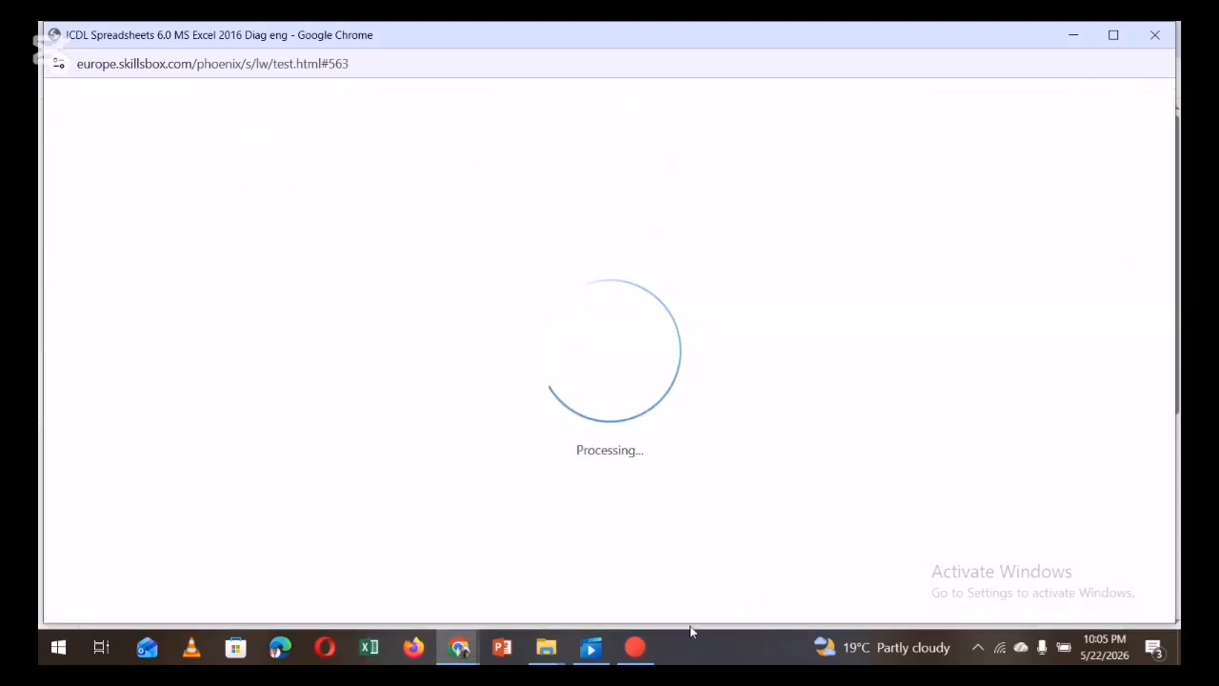
# Dismiss the Office activation notice, turn off gridline printing for the Budget worksheet, and submit the answer
pyautogui.click(640, 620)
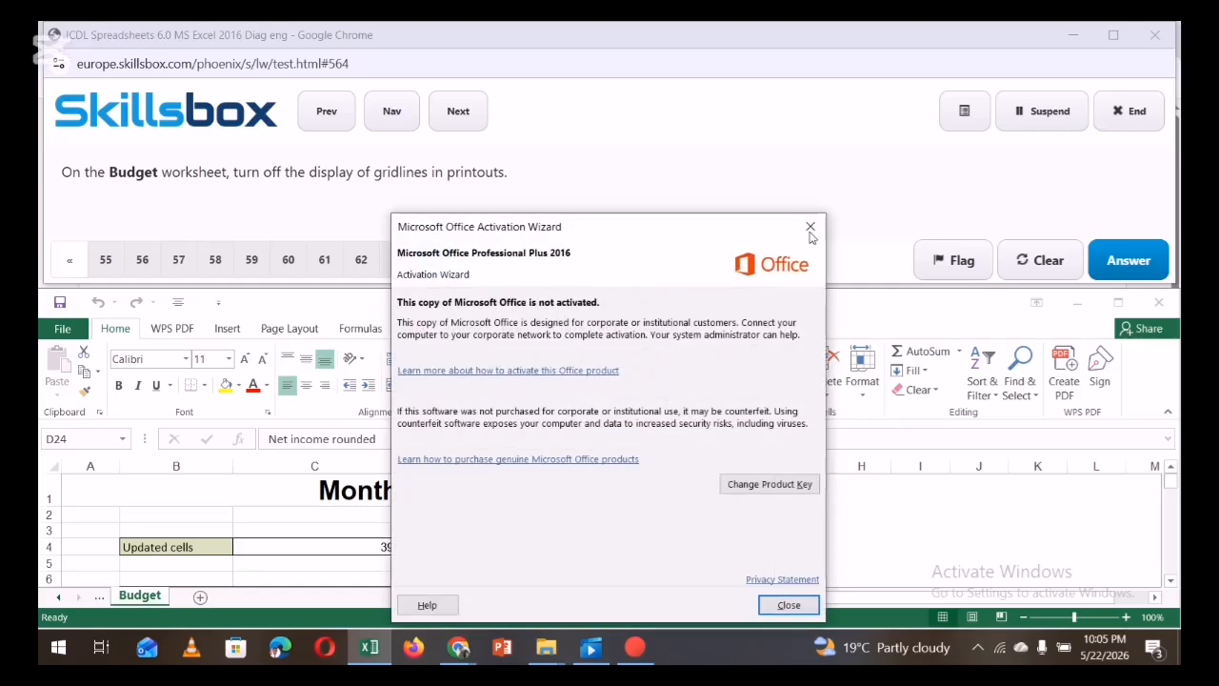
pyautogui.click(809, 229)
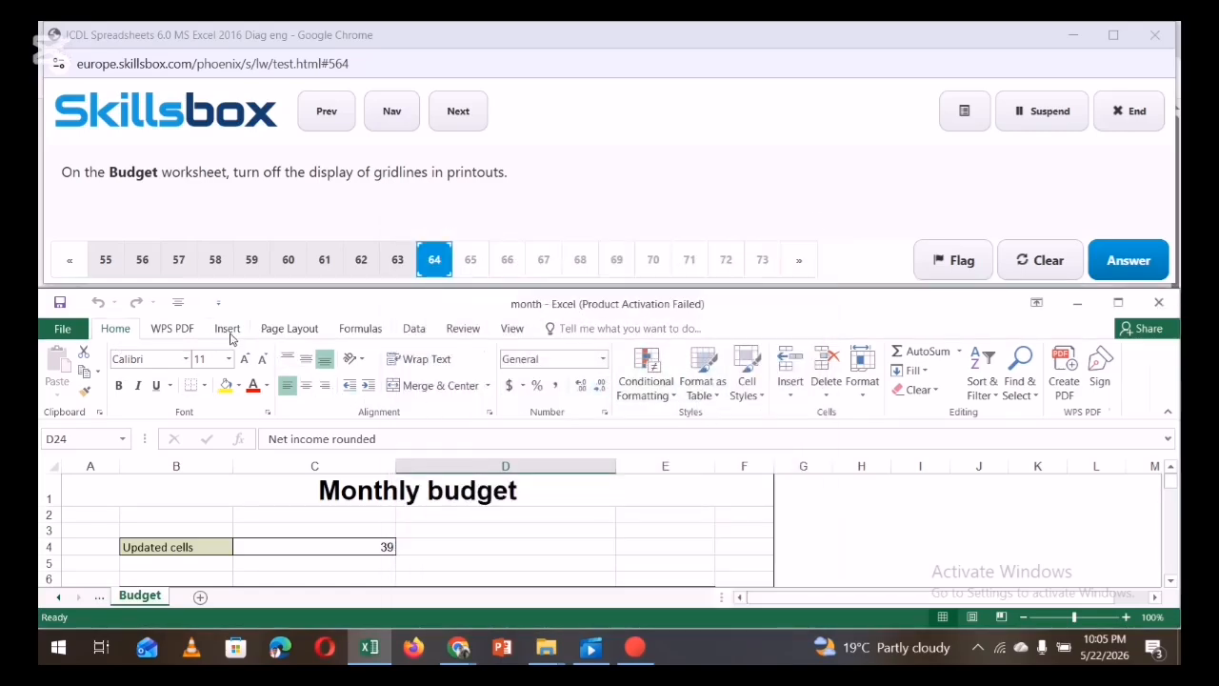
pyautogui.click(227, 328)
pyautogui.click(292, 329)
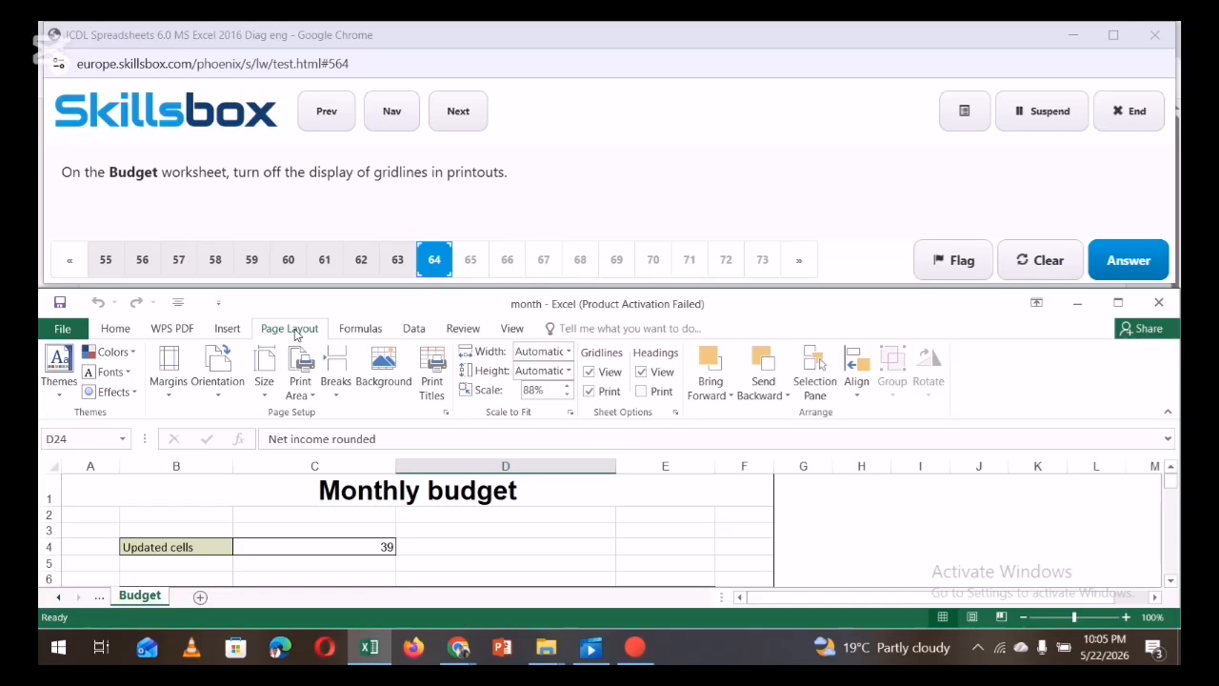
pyautogui.click(589, 391)
pyautogui.click(808, 515)
pyautogui.click(1132, 263)
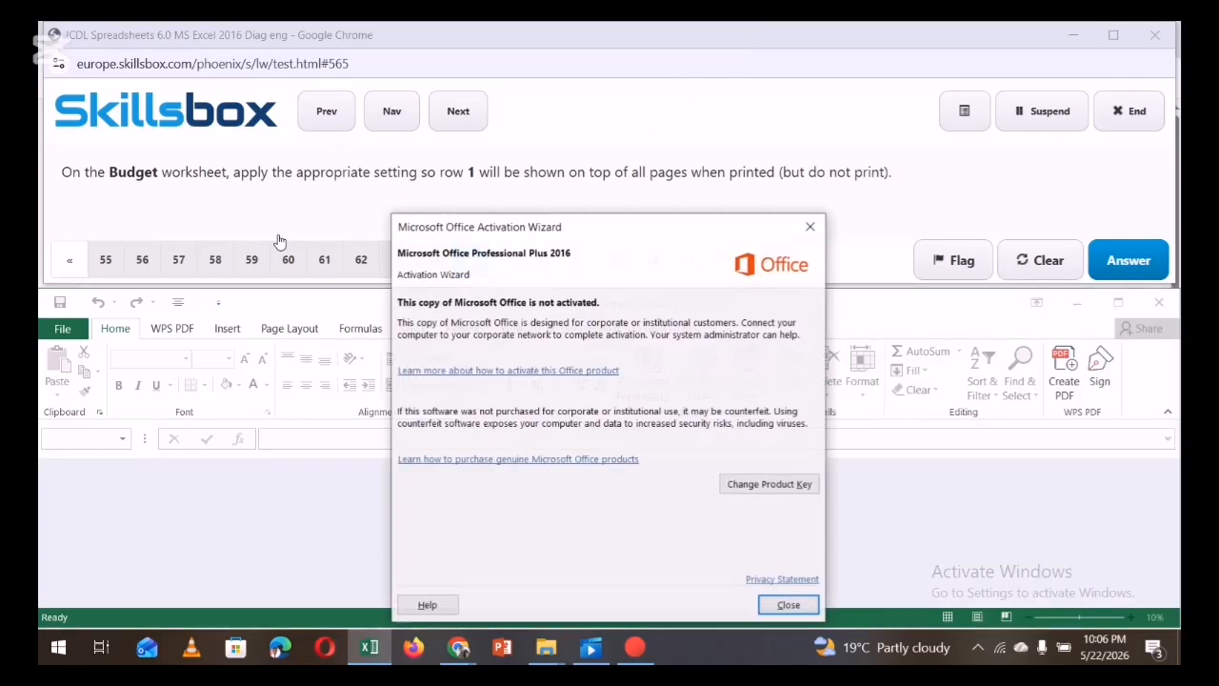
# Dismiss the Office activation notice and select row 1 of the Budget worksheet
pyautogui.click(810, 227)
pyautogui.moveTo(621, 662)
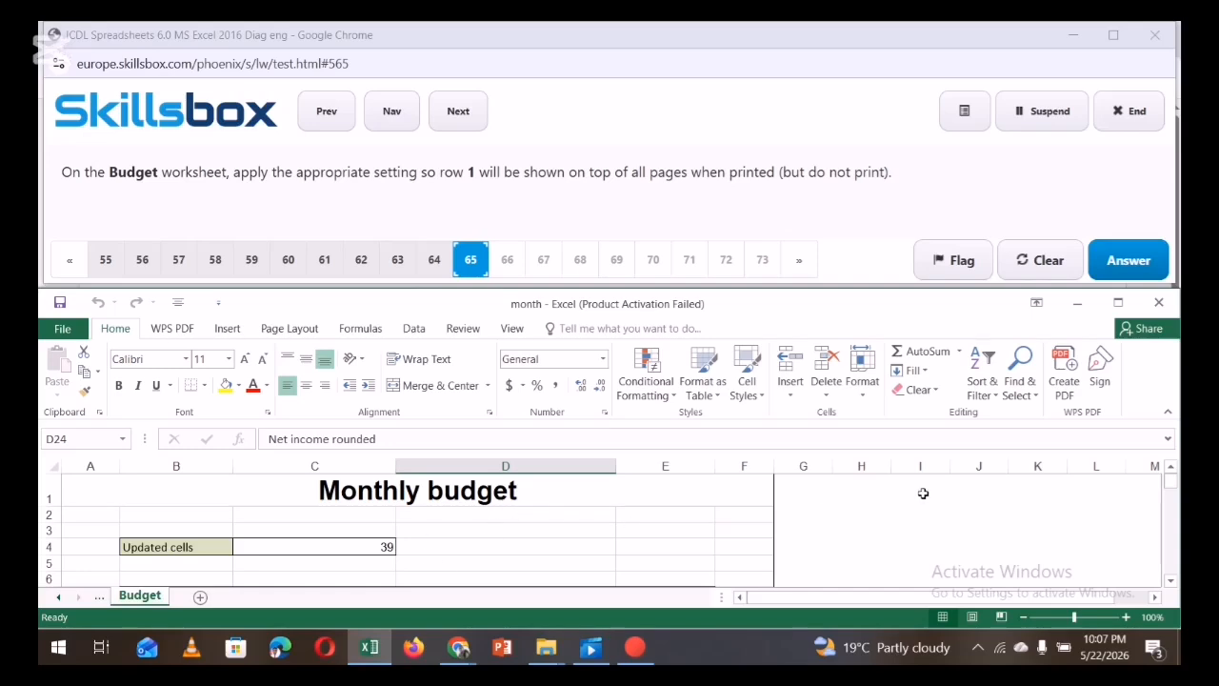
pyautogui.click(53, 496)
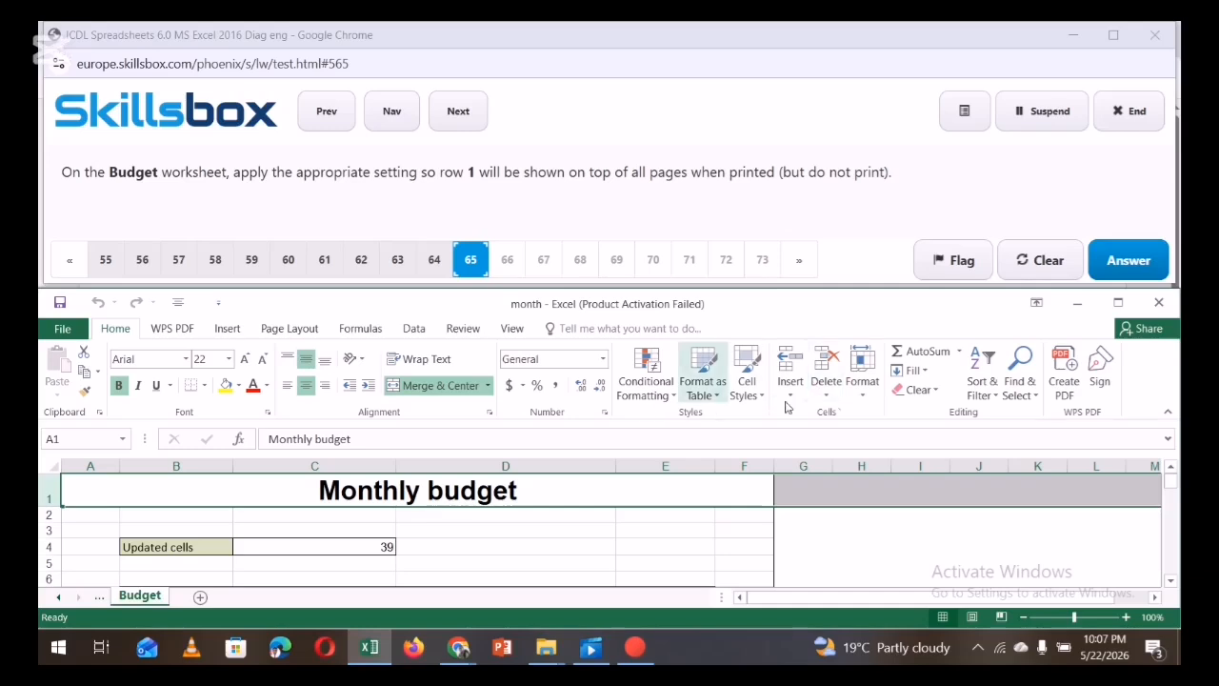
pyautogui.click(863, 394)
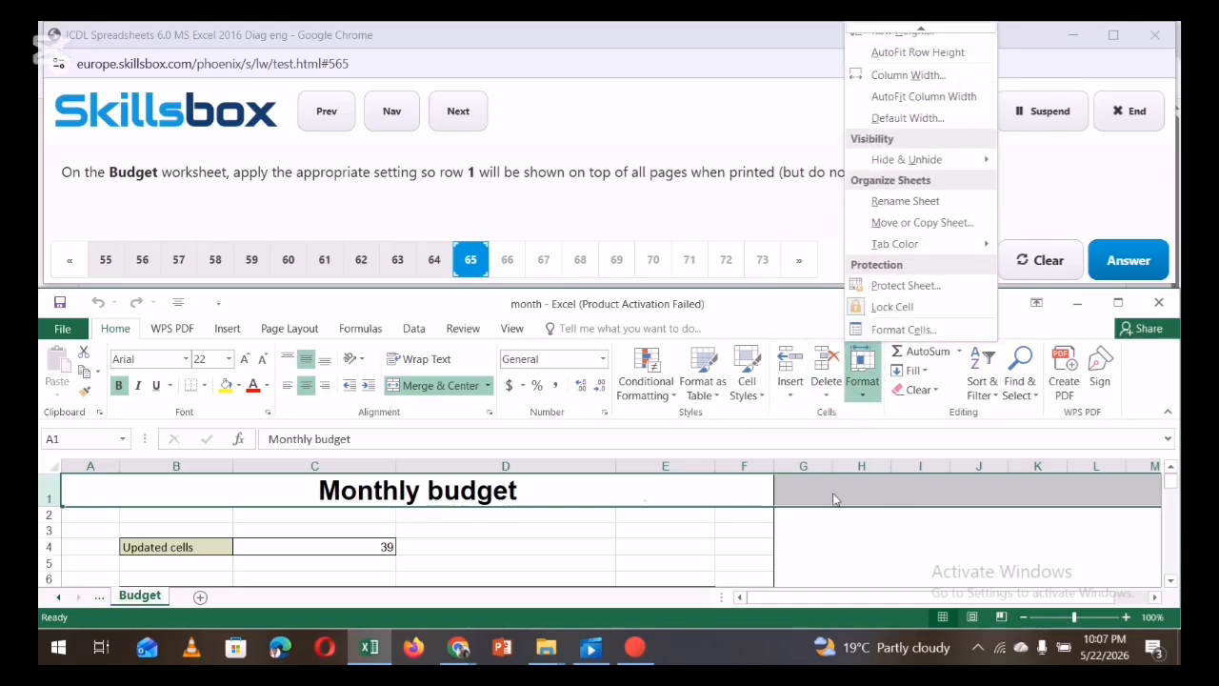
pyautogui.moveTo(636, 647)
pyautogui.click(629, 588)
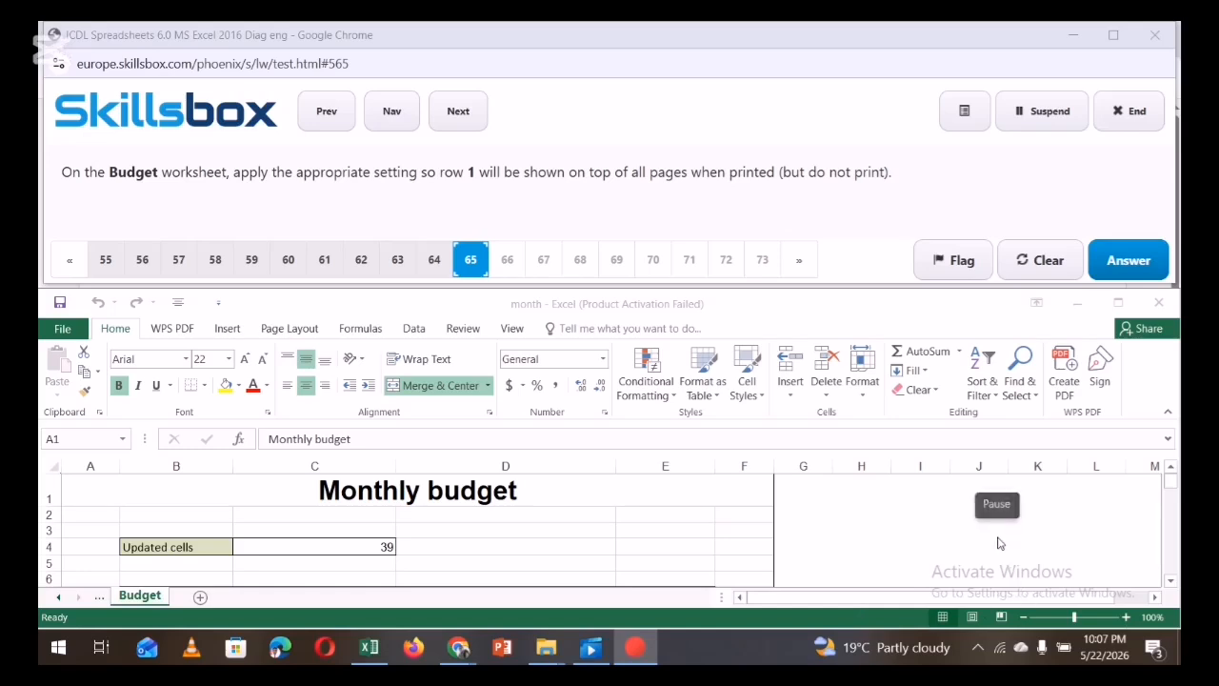
pyautogui.click(660, 283)
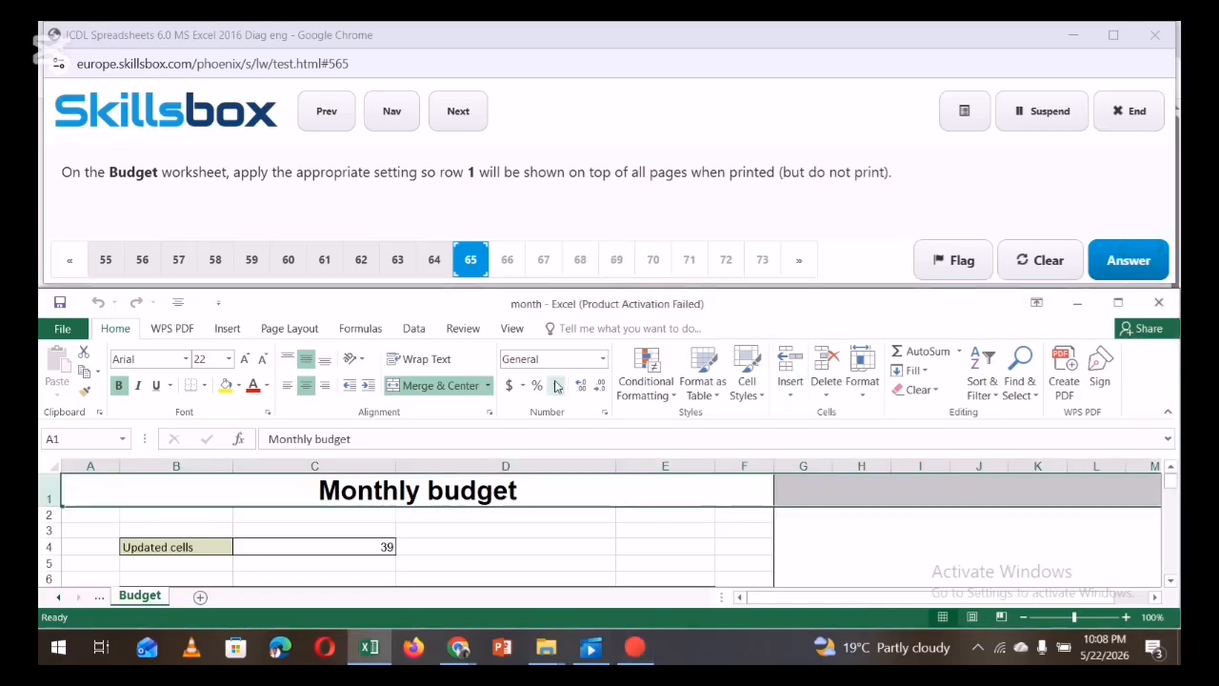
# Set row 1 ($1:$1) of the Budget worksheet to repeat at the top of every printed page
pyautogui.click(282, 330)
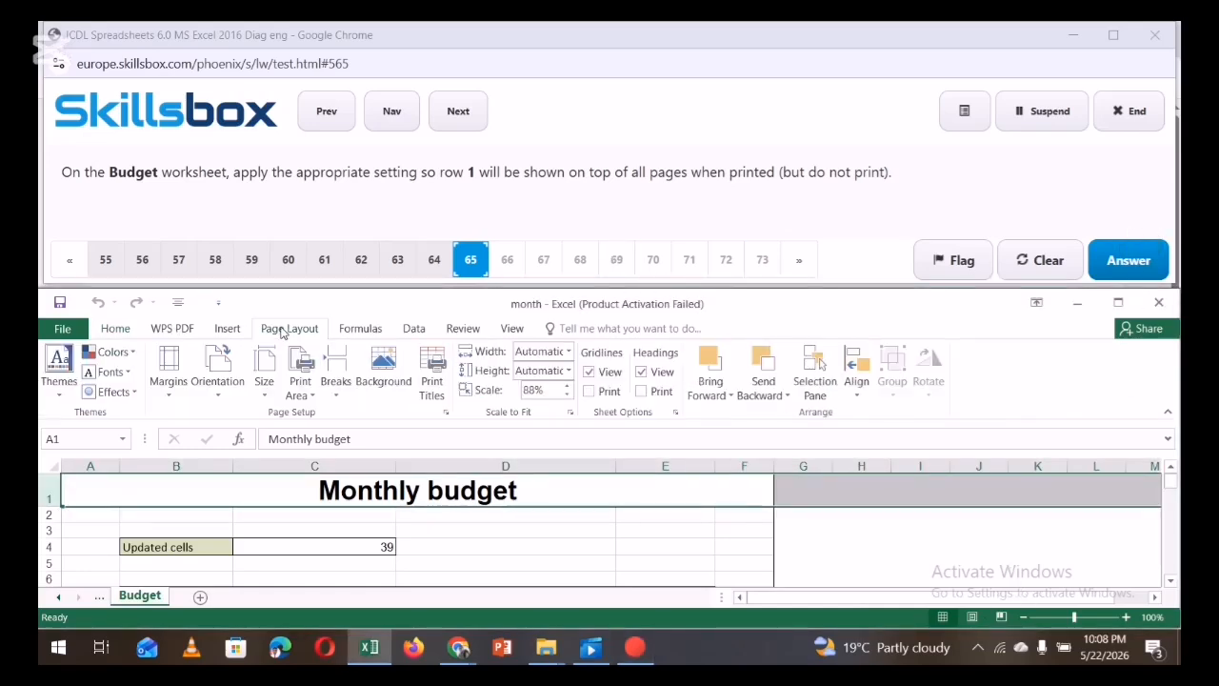
pyautogui.click(445, 414)
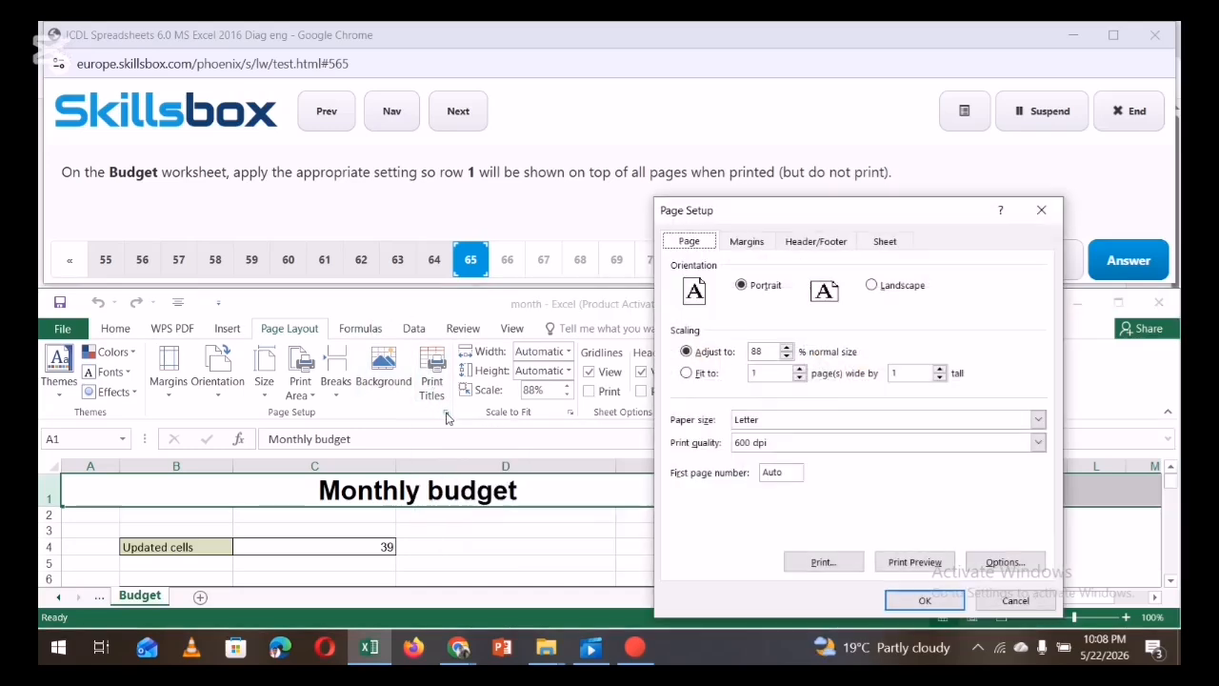
pyautogui.click(885, 242)
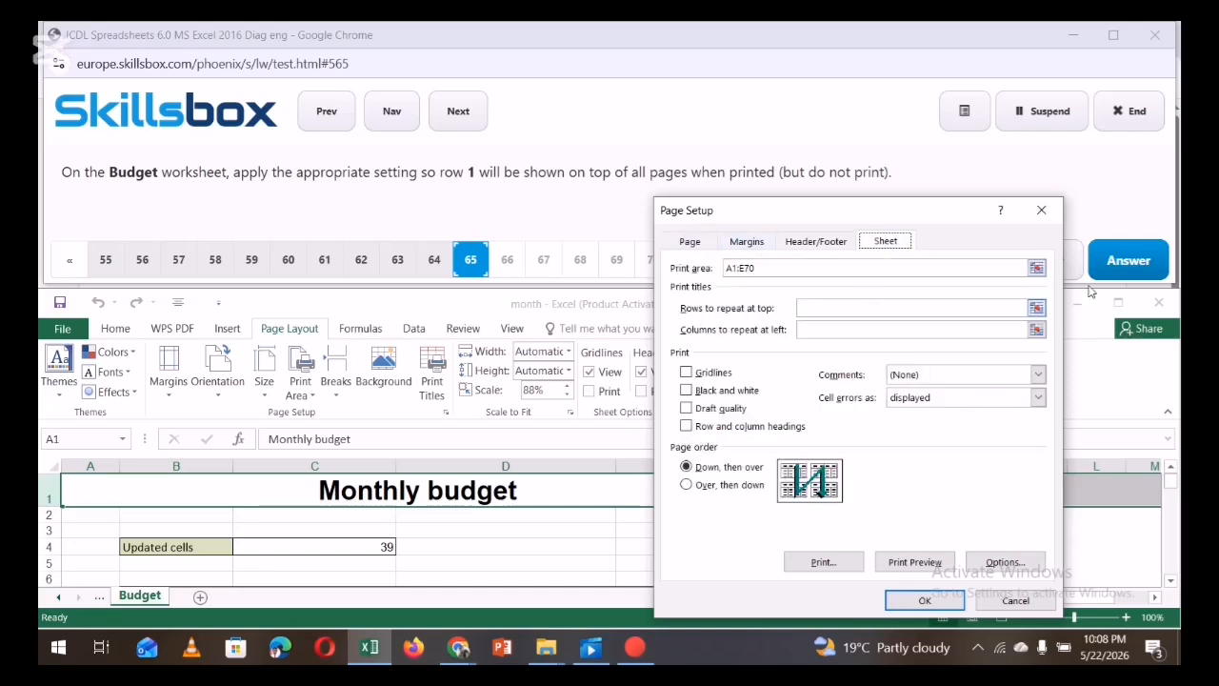
pyautogui.click(1036, 309)
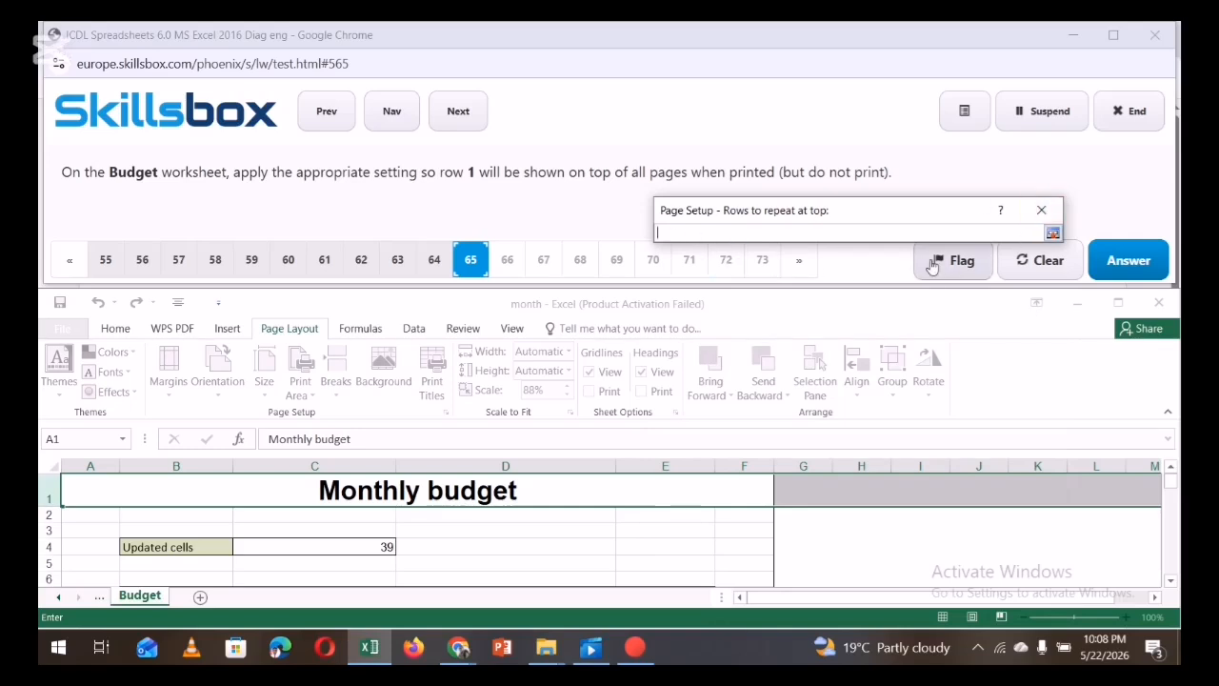
pyautogui.click(55, 492)
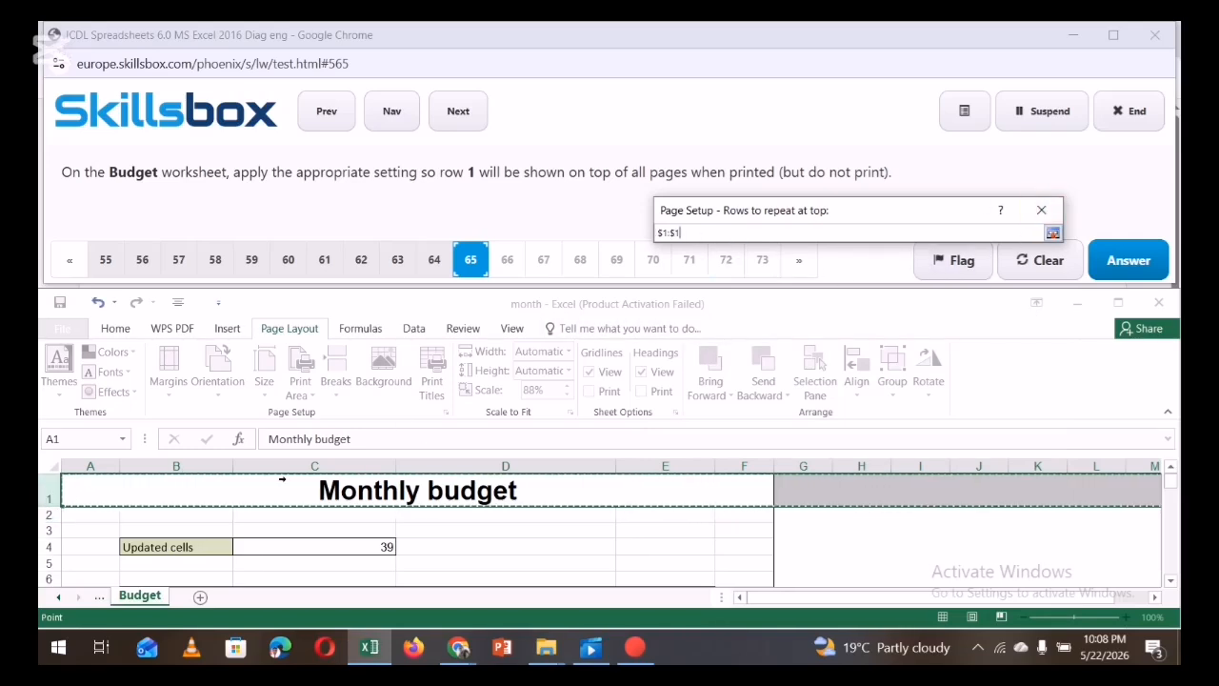
pyautogui.click(1053, 232)
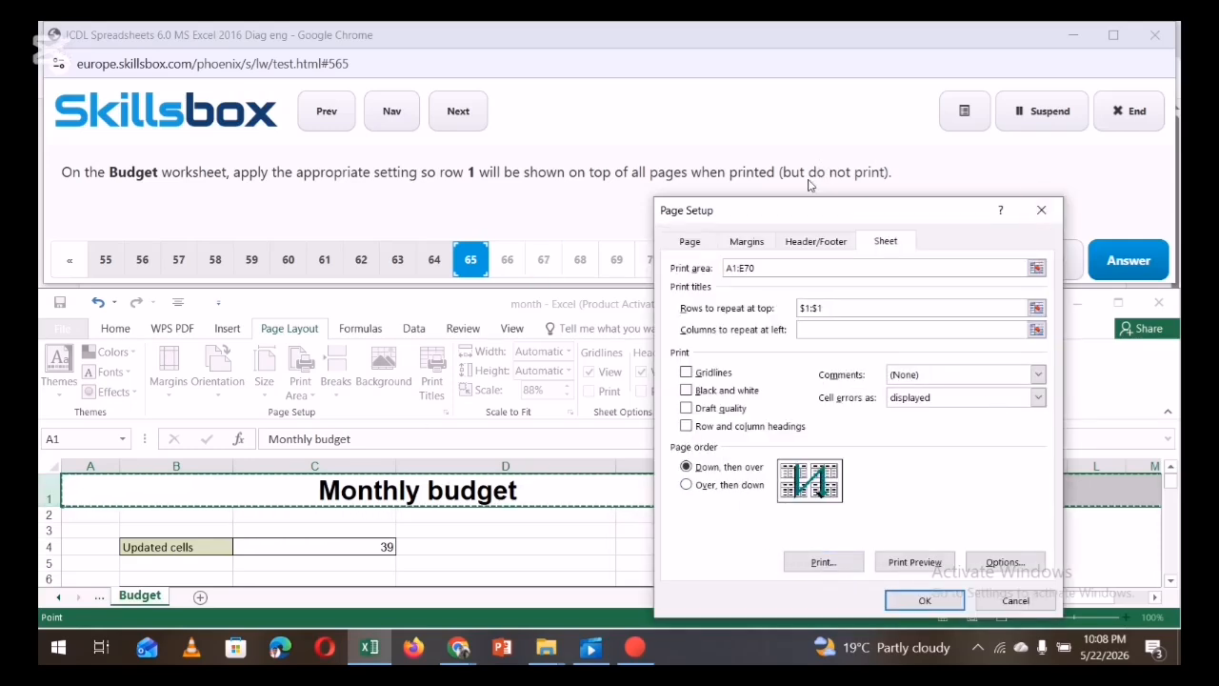
pyautogui.click(924, 600)
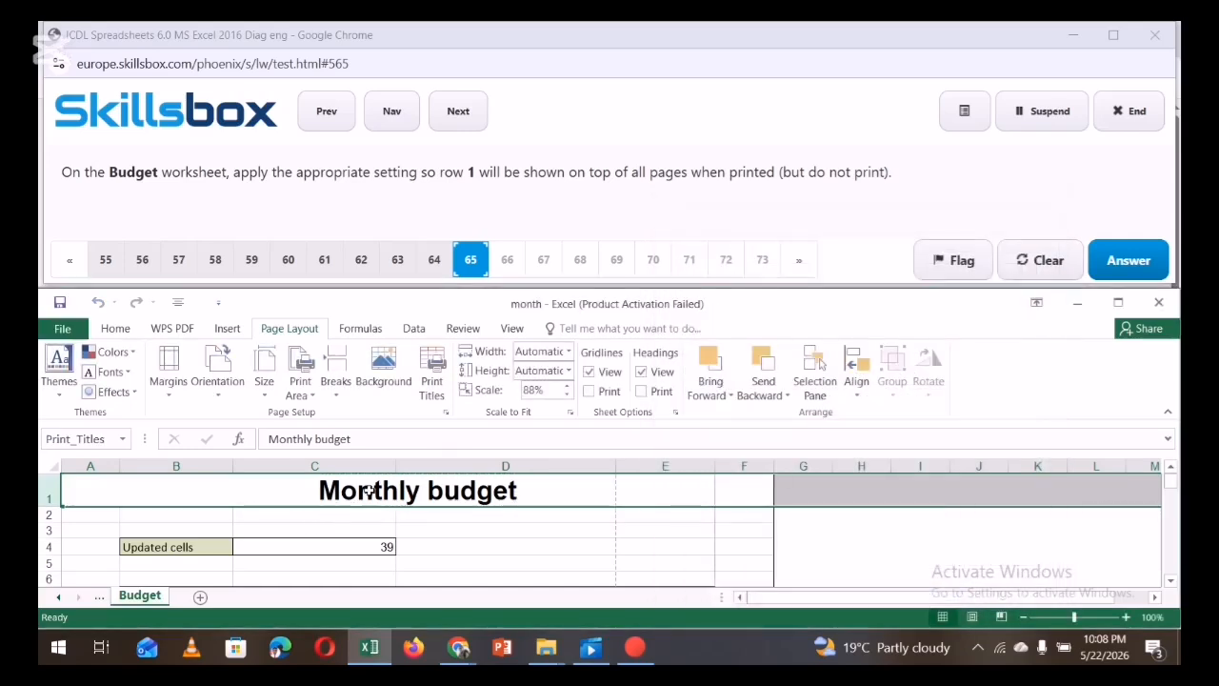
pyautogui.click(646, 583)
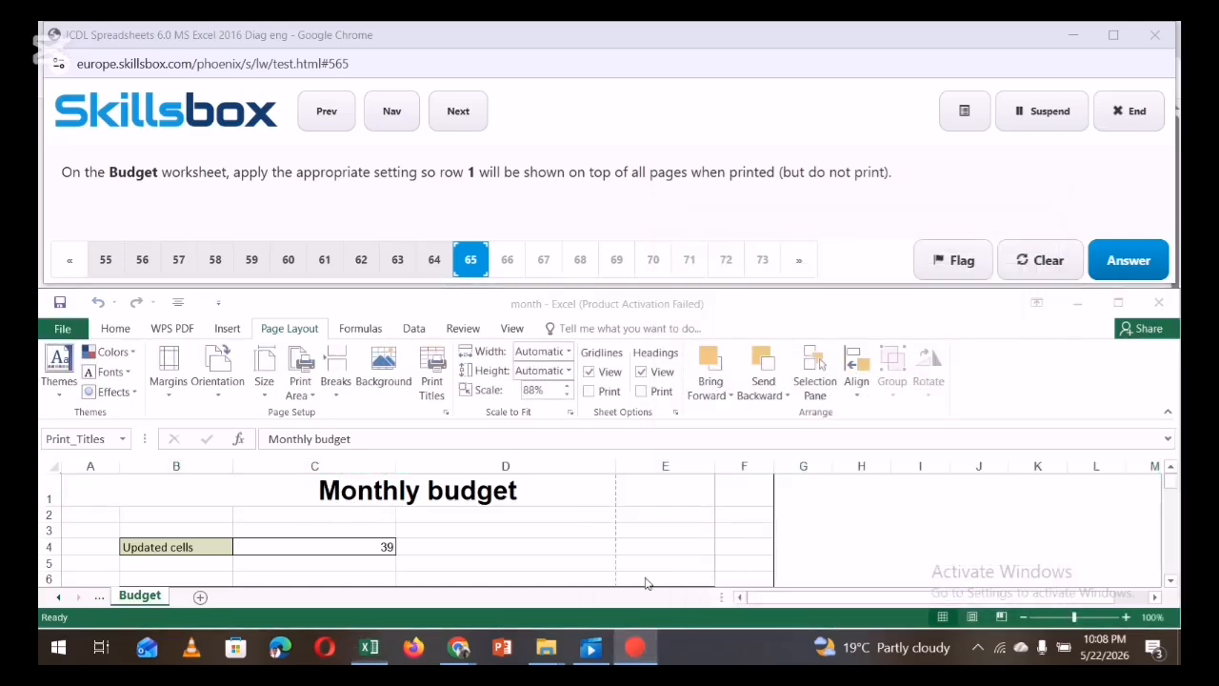
pyautogui.moveTo(624, 656)
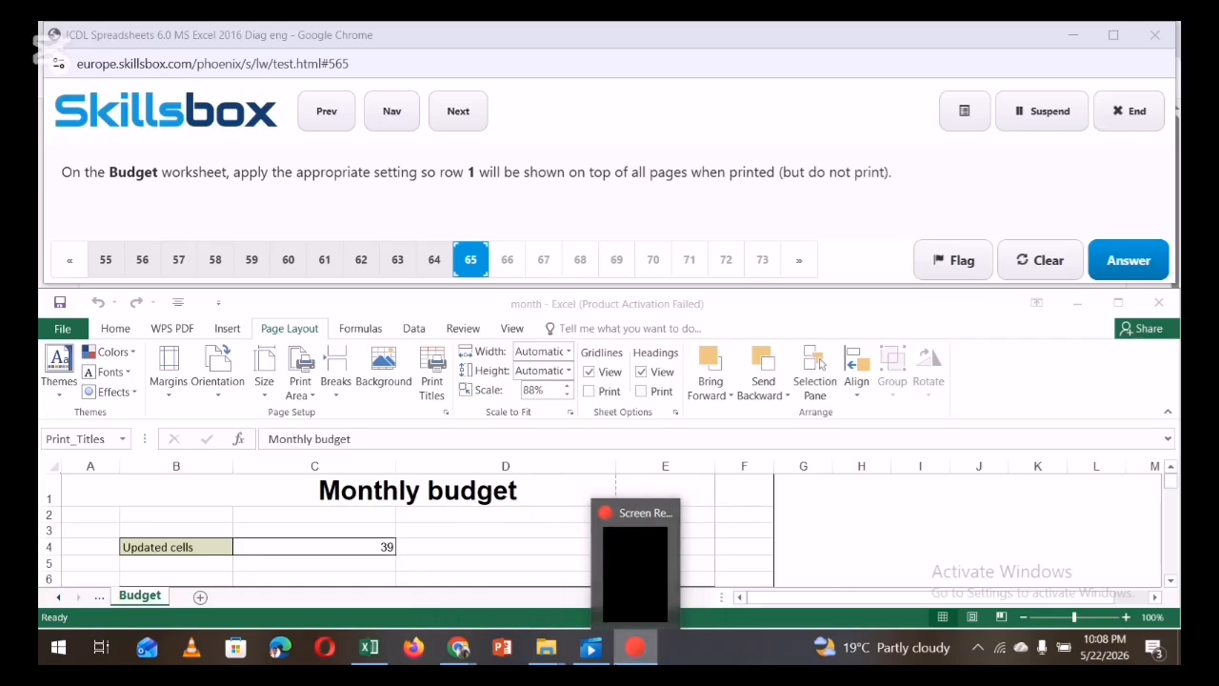
pyautogui.click(1035, 419)
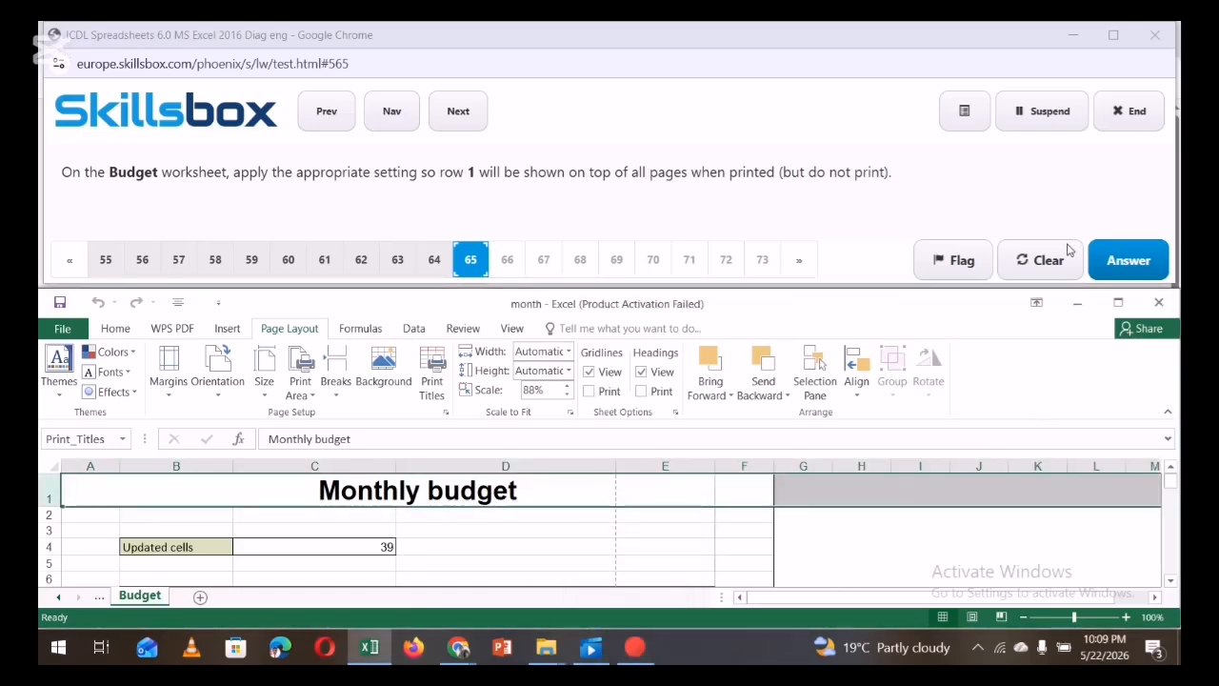
# Check the Budget worksheet's rows-to-repeat-at-top setting ($1:$1) in Page Setup, keep it, and submit the answer to question 65
pyautogui.click(1048, 294)
pyautogui.click(445, 412)
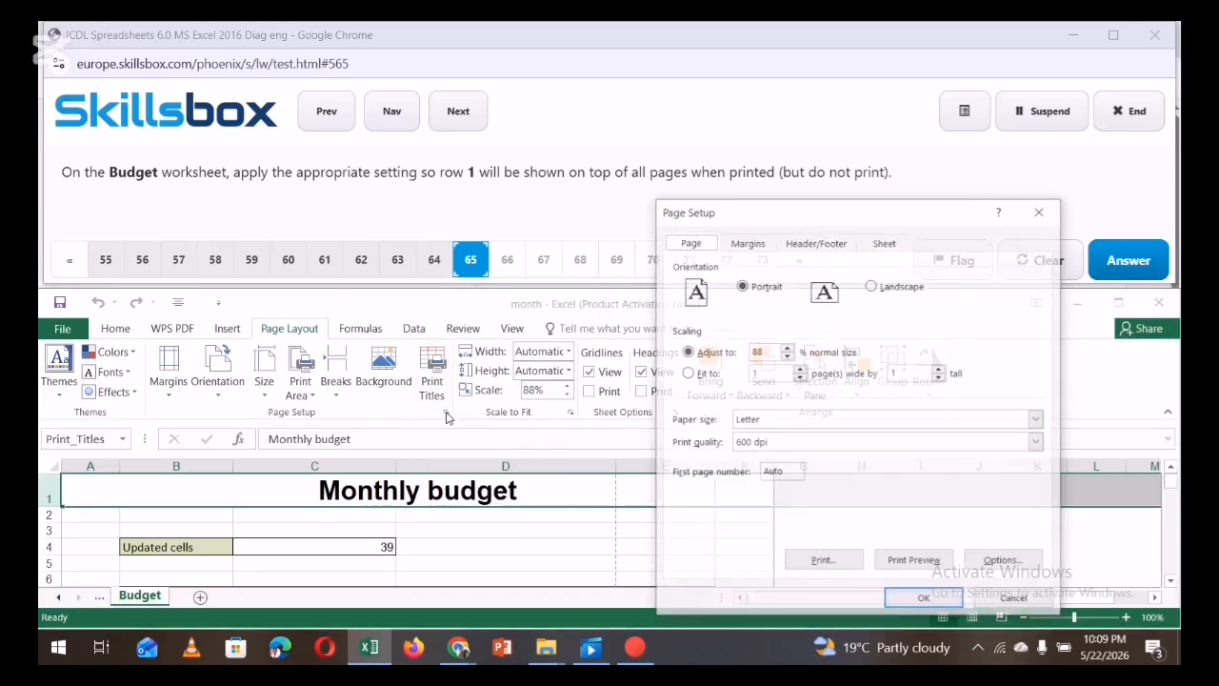
pyautogui.click(882, 242)
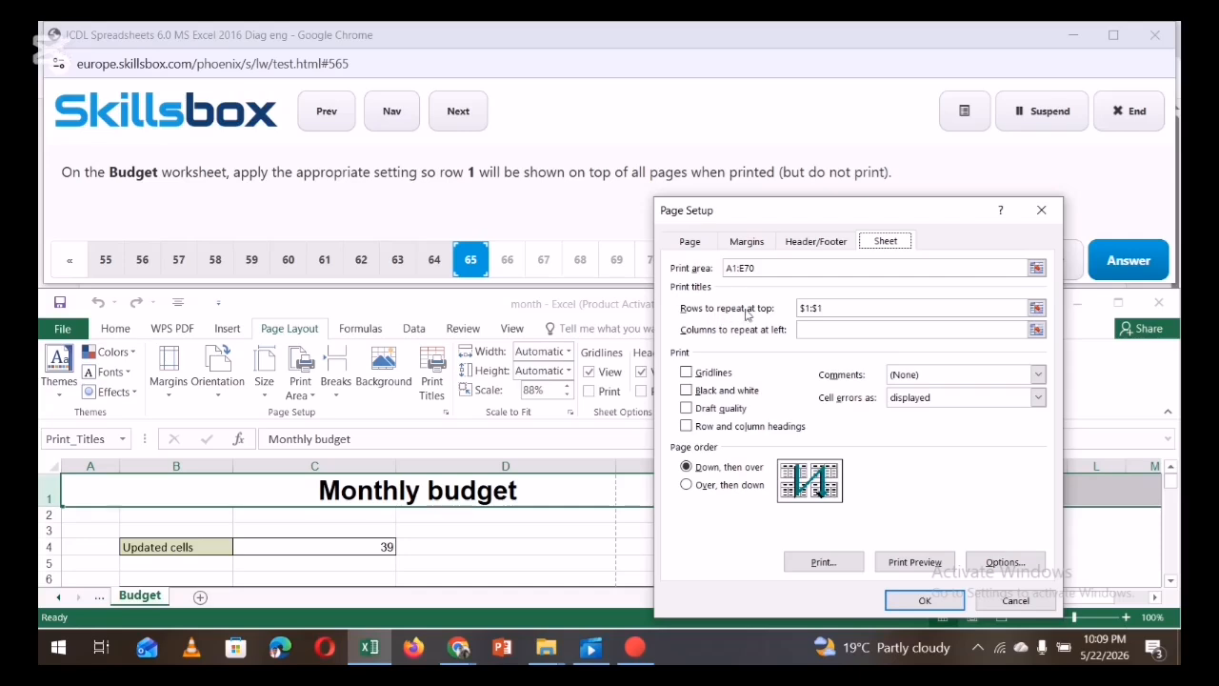
pyautogui.click(1037, 308)
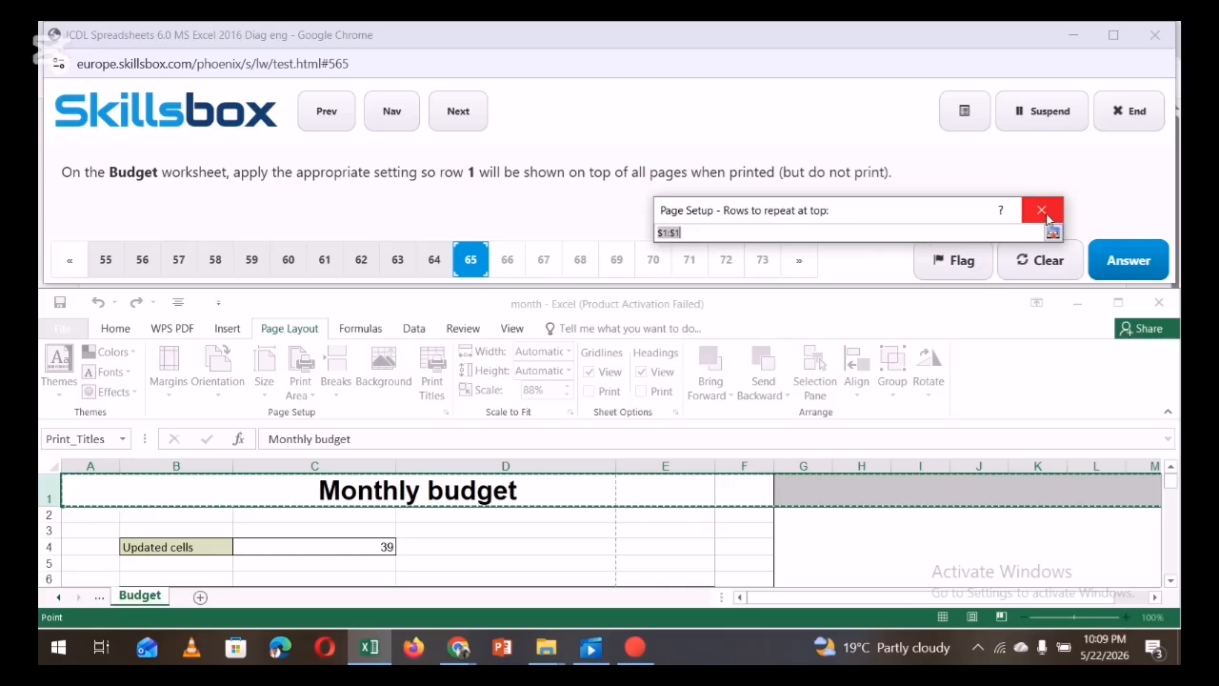
pyautogui.click(1041, 210)
pyautogui.click(924, 601)
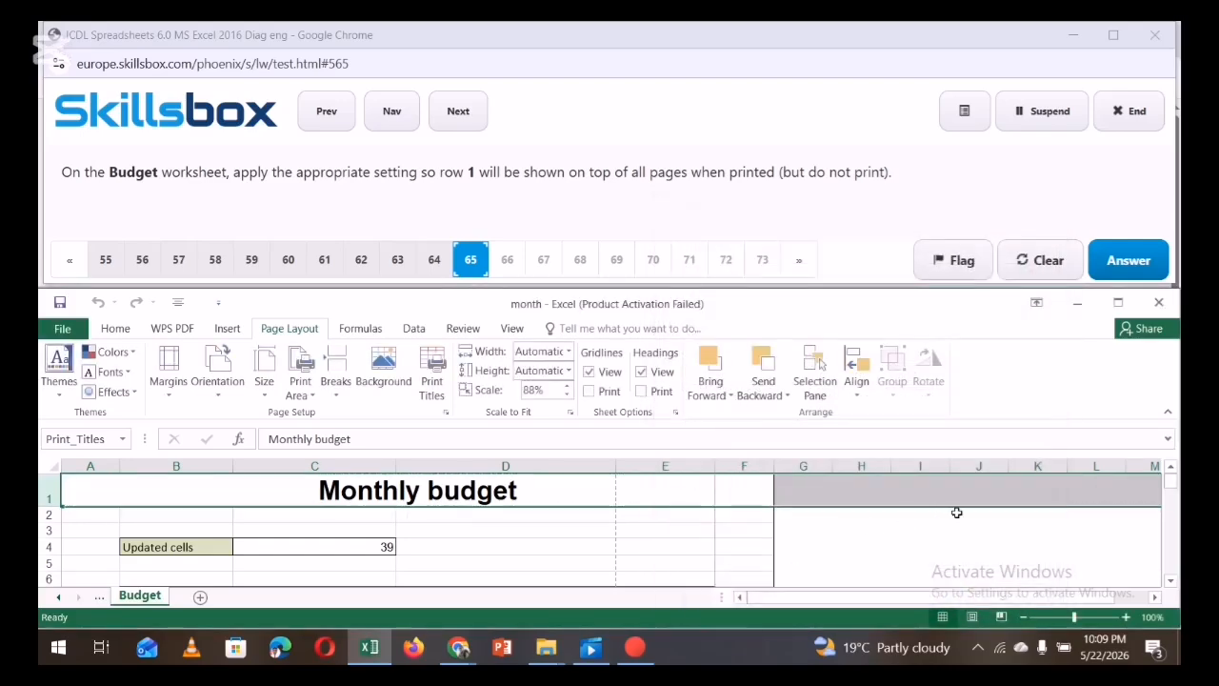
pyautogui.click(1124, 260)
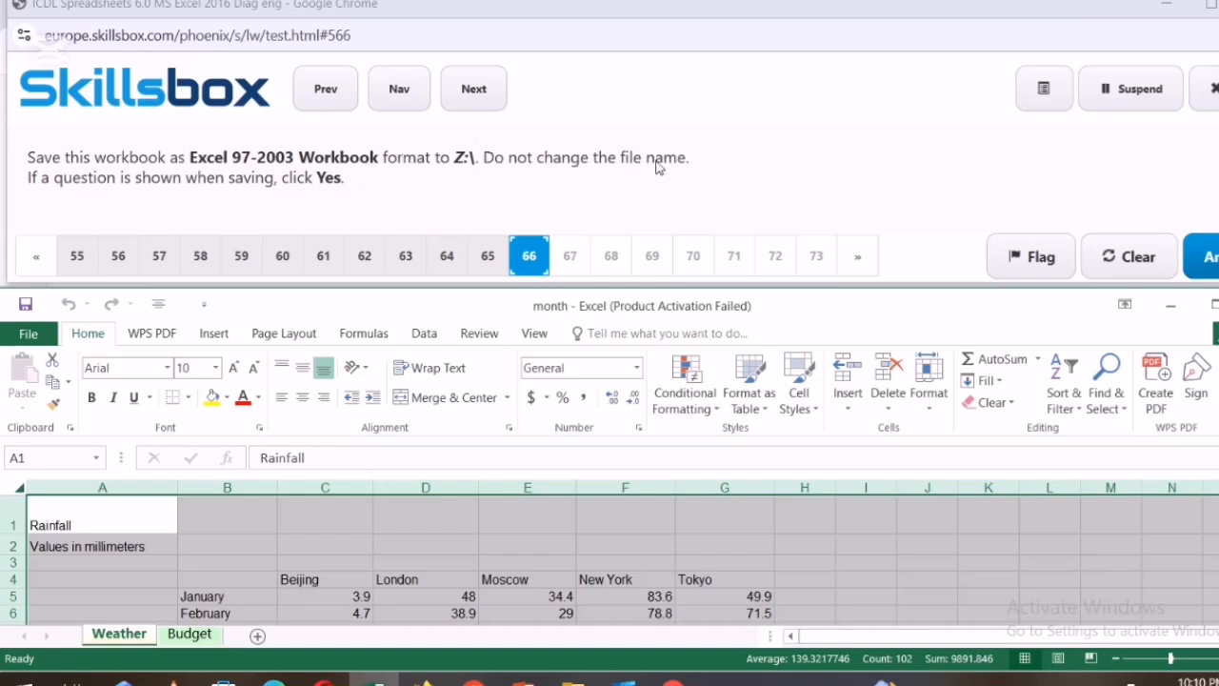
# Open the Save As options for the month workbook
pyautogui.click(29, 335)
pyautogui.click(42, 494)
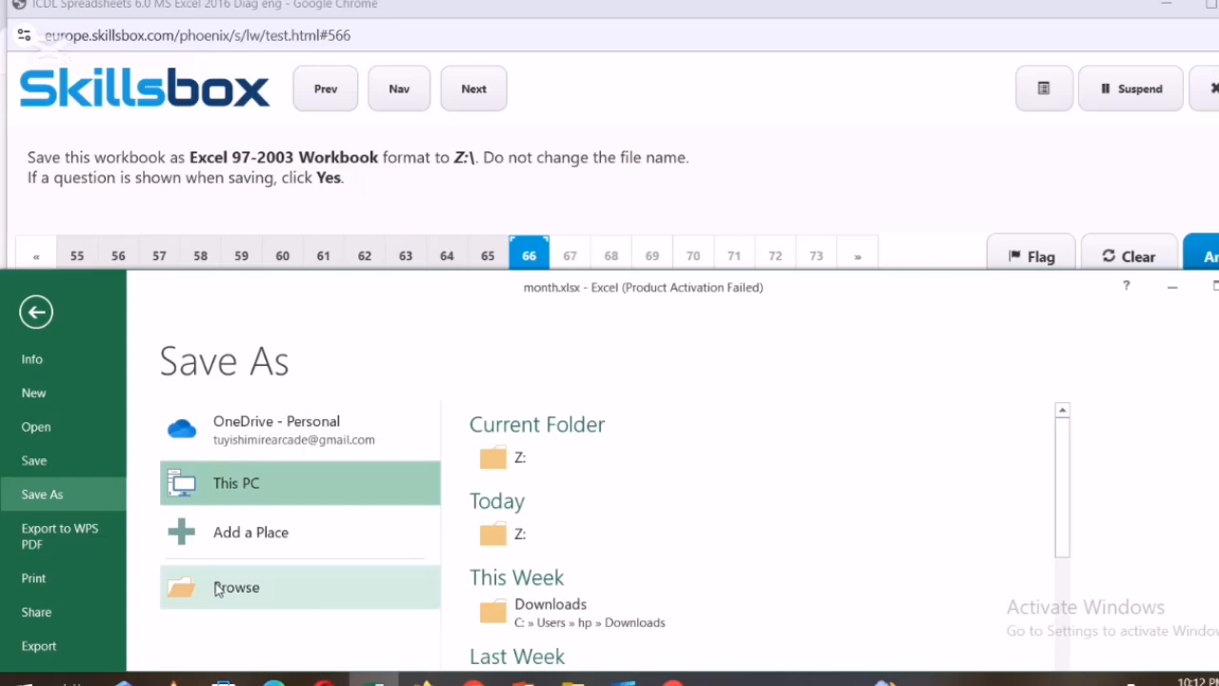
pyautogui.click(217, 590)
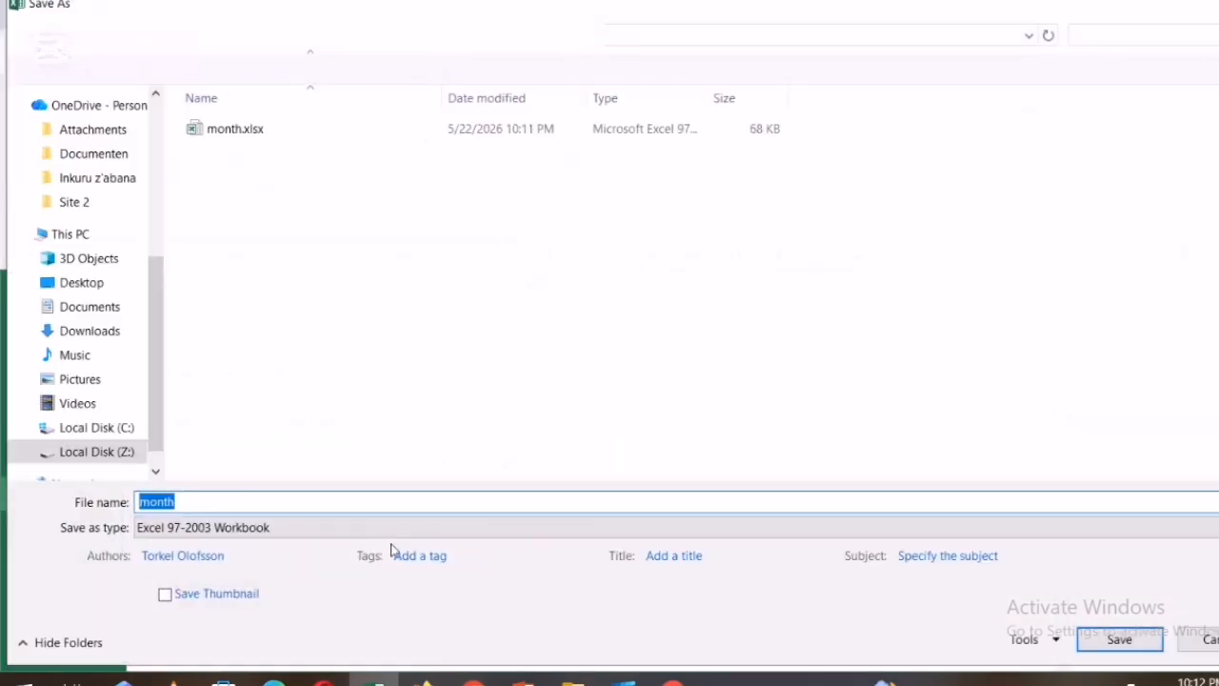
pyautogui.click(96, 456)
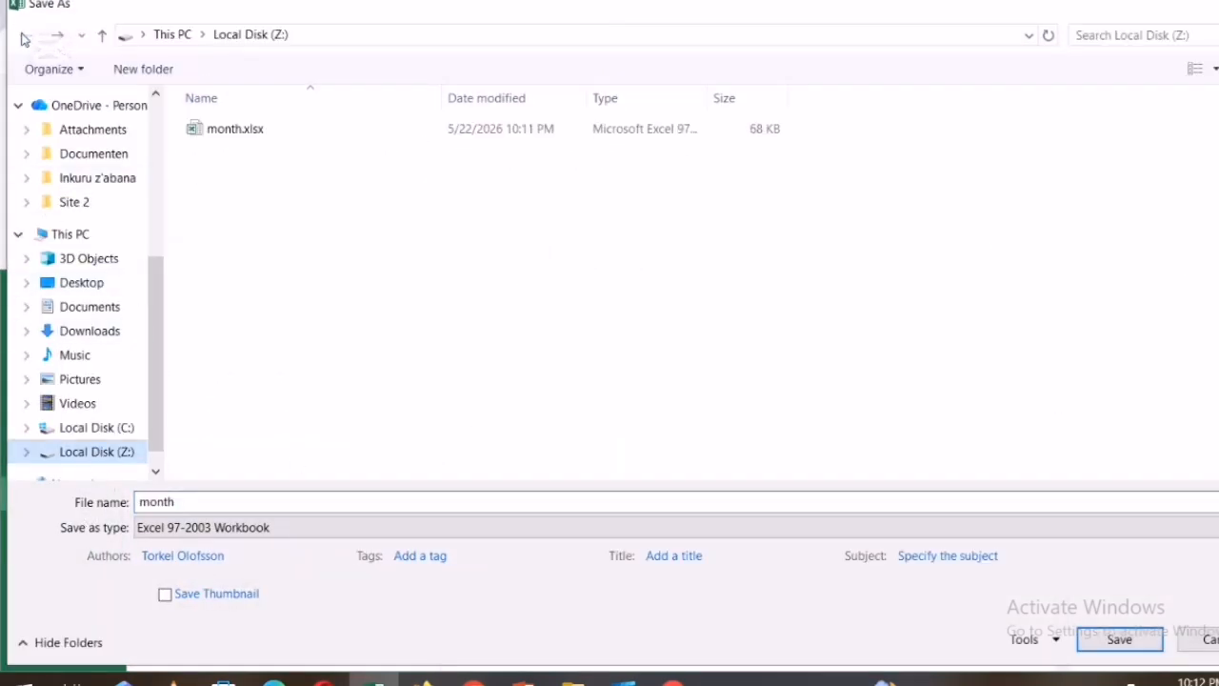
pyautogui.click(1218, 4)
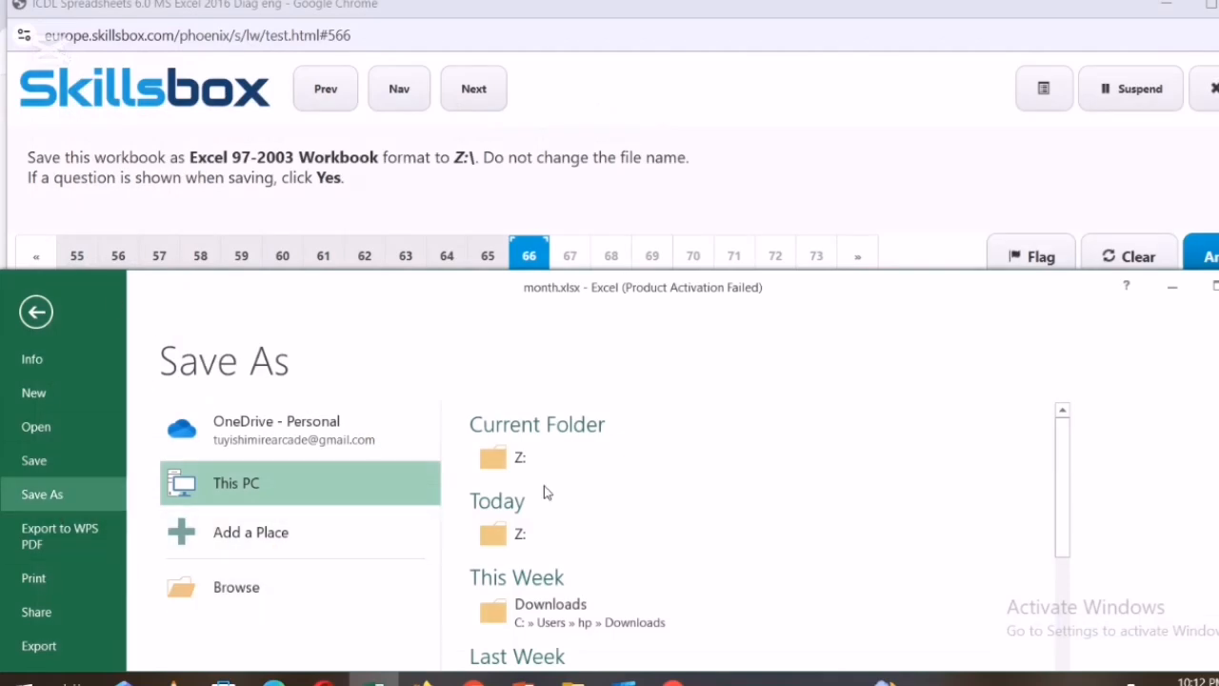
# Save the workbook as month in Excel 97-2003 Workbook format on Z:, replacing the existing file and accepting compatibility changes, and submit the answer
pyautogui.click(504, 460)
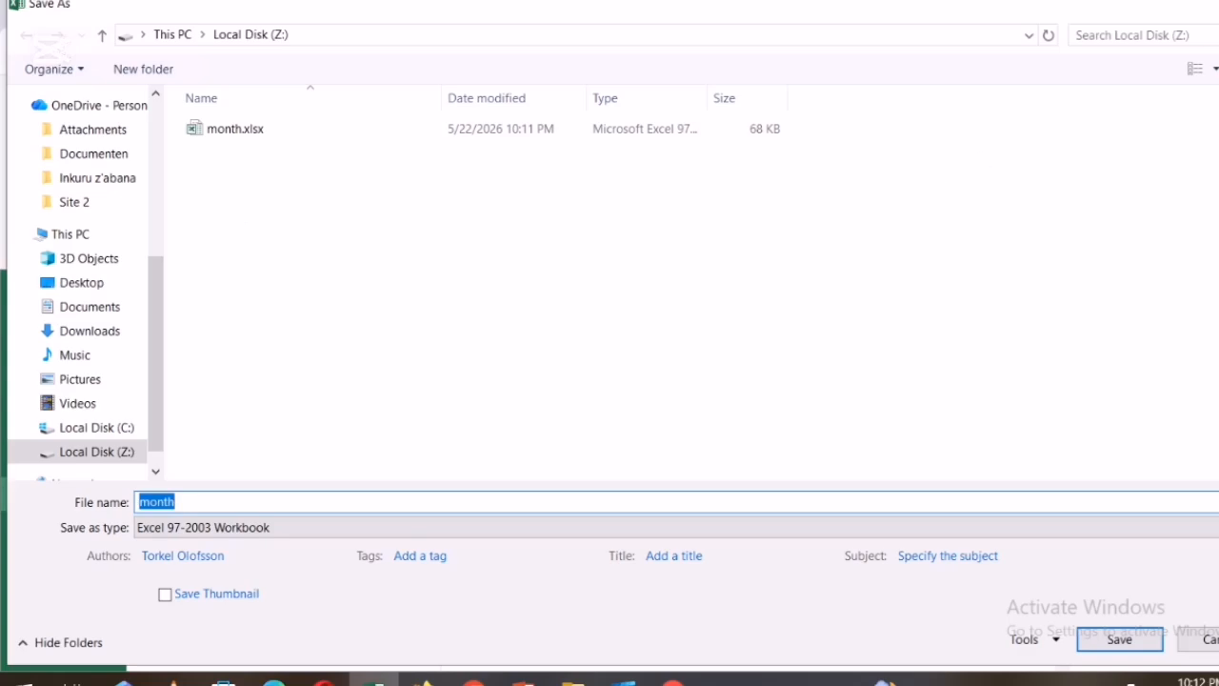
pyautogui.click(1121, 638)
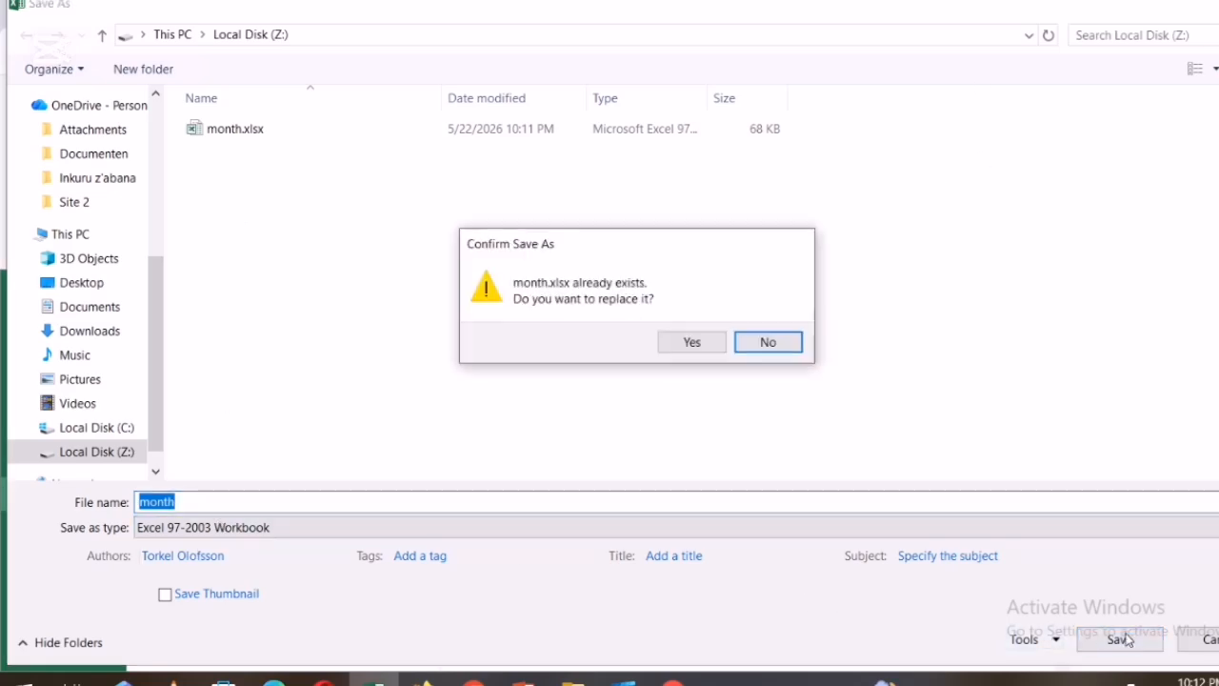
pyautogui.click(692, 342)
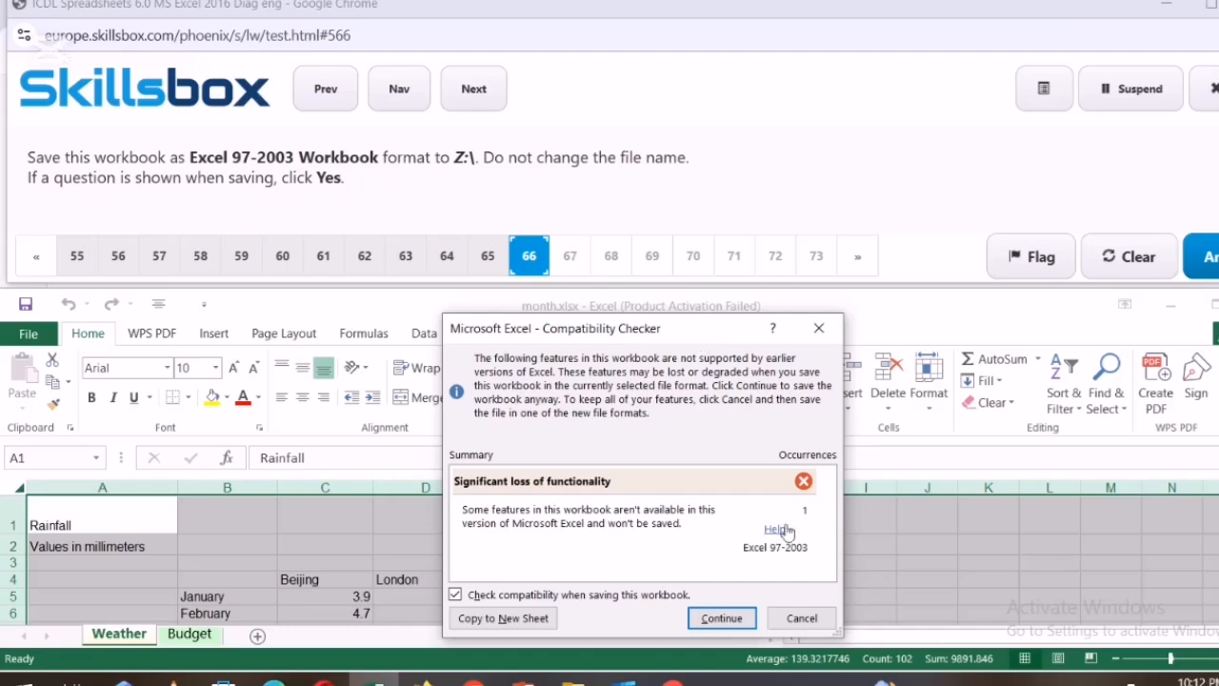
pyautogui.click(720, 619)
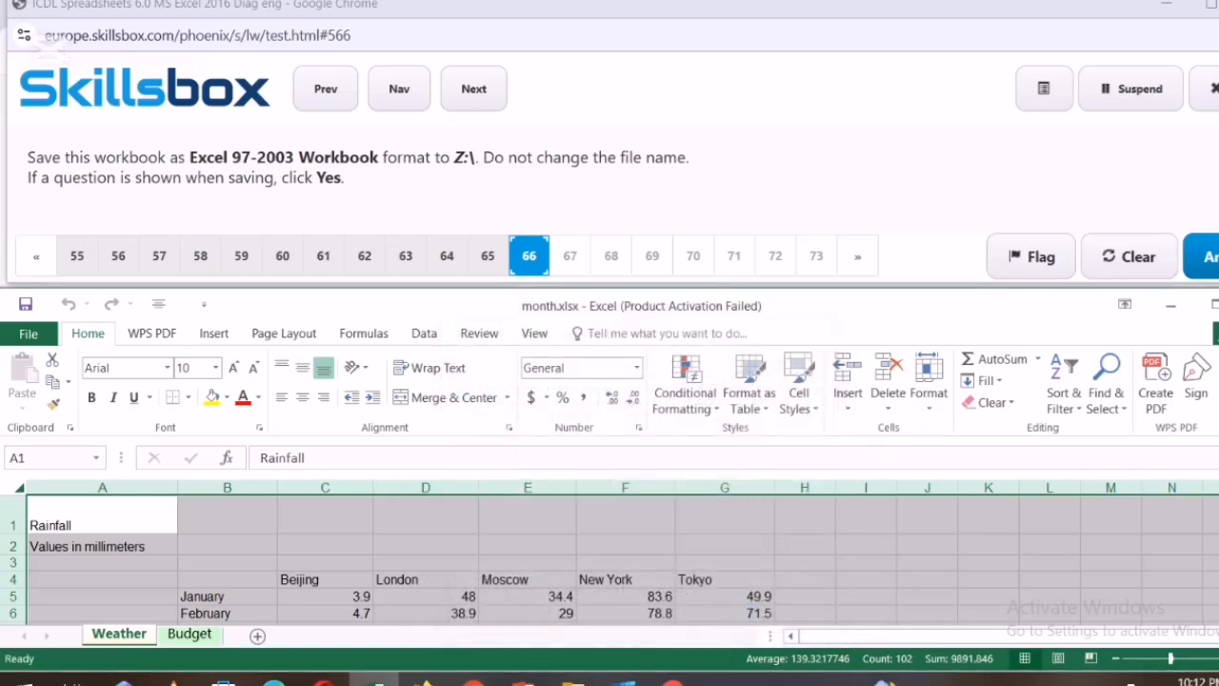
pyautogui.click(1117, 584)
pyautogui.click(1202, 256)
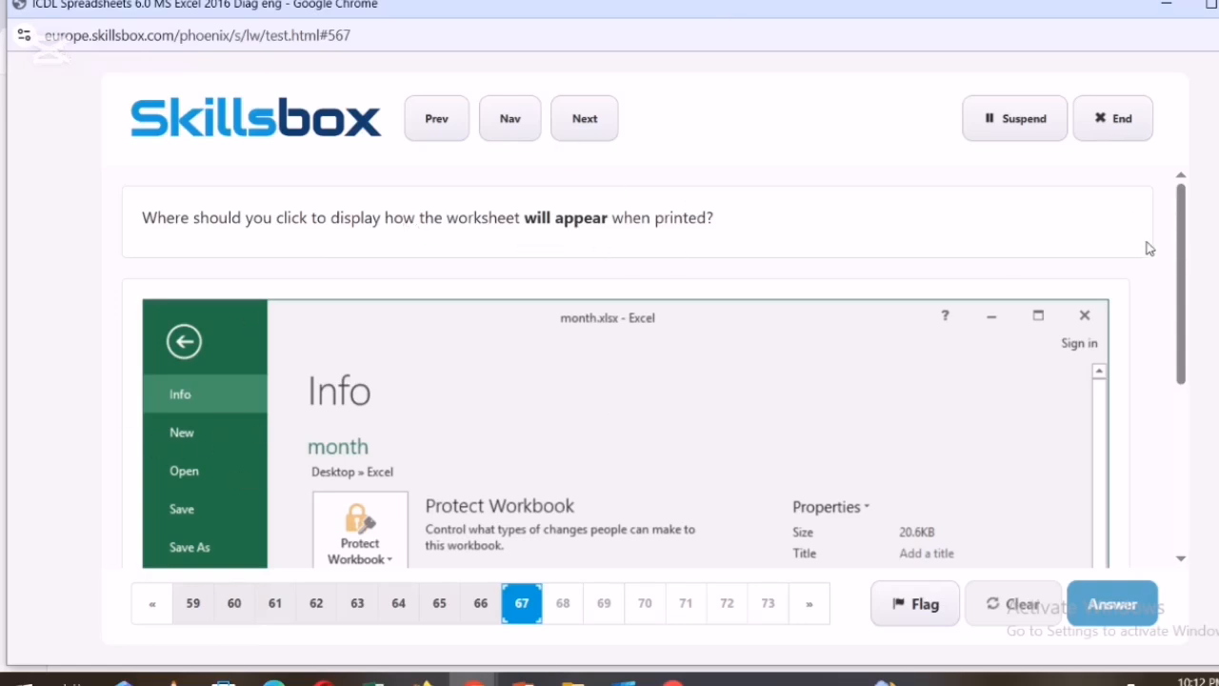
# Mark Print in the question 67 image as the place that displays the worksheet's printed appearance, and submit the answer
pyautogui.scroll(-1, 1188, 300)
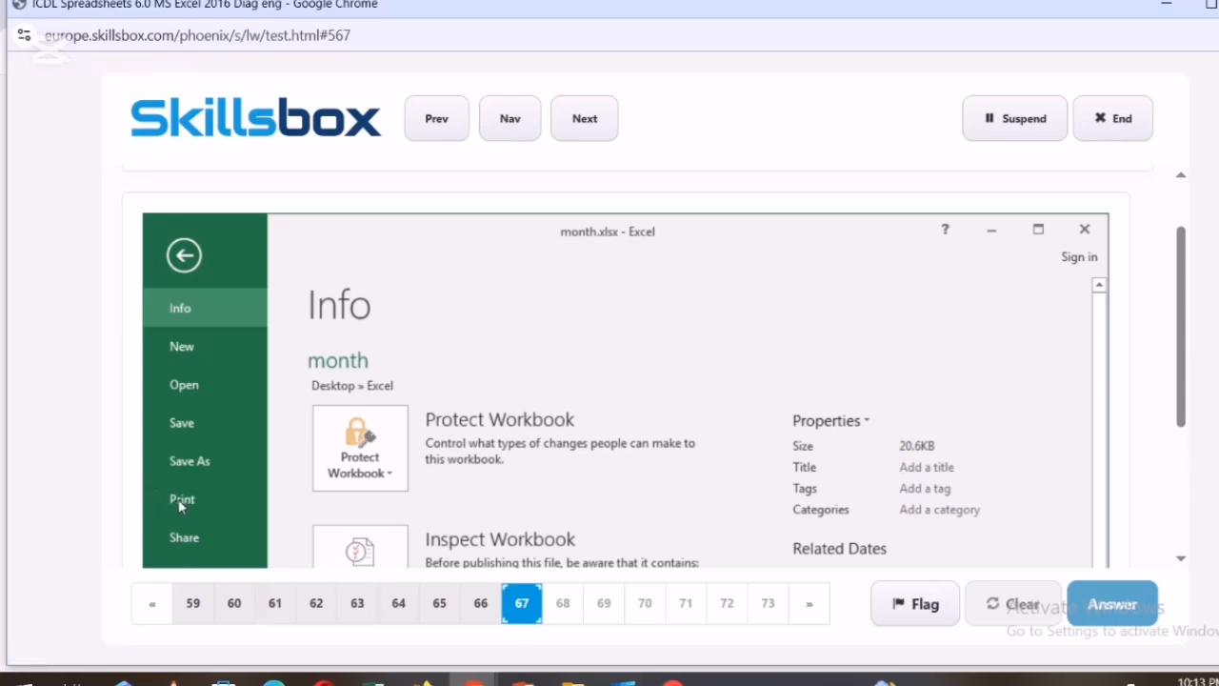
pyautogui.click(180, 506)
pyautogui.click(1112, 604)
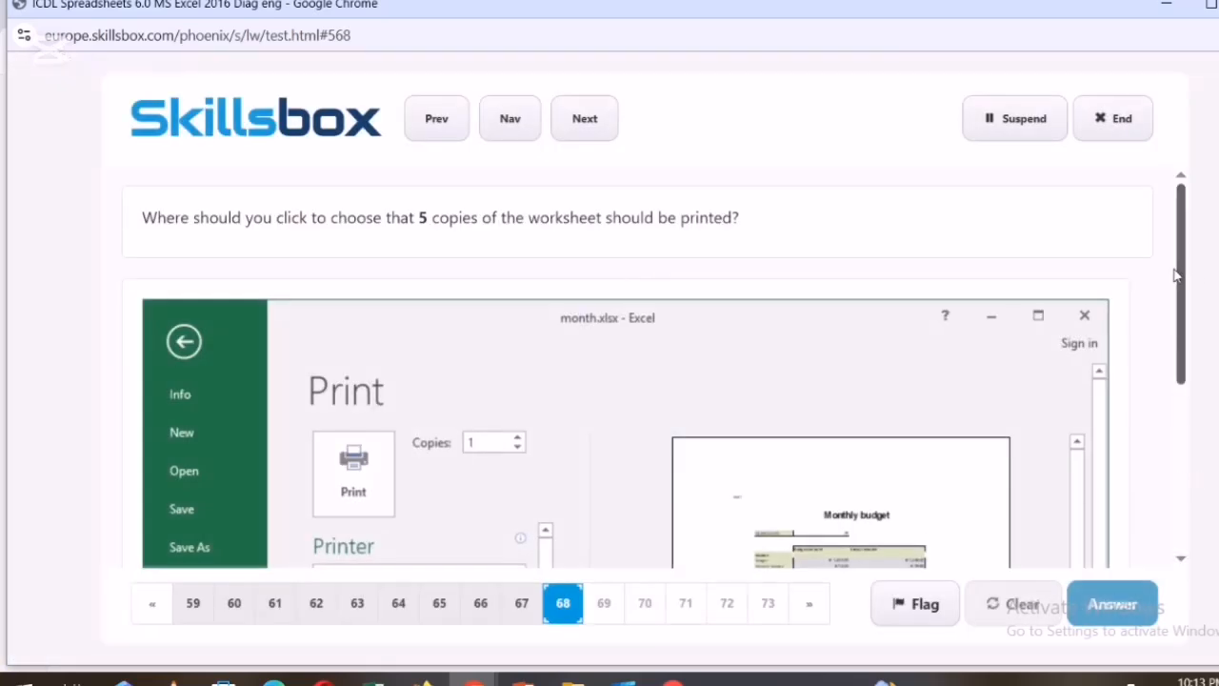
# Mark the Copies setting in the question 68 image as the place to choose 5 copies, and submit the answer
pyautogui.scroll(-1, 1177, 275)
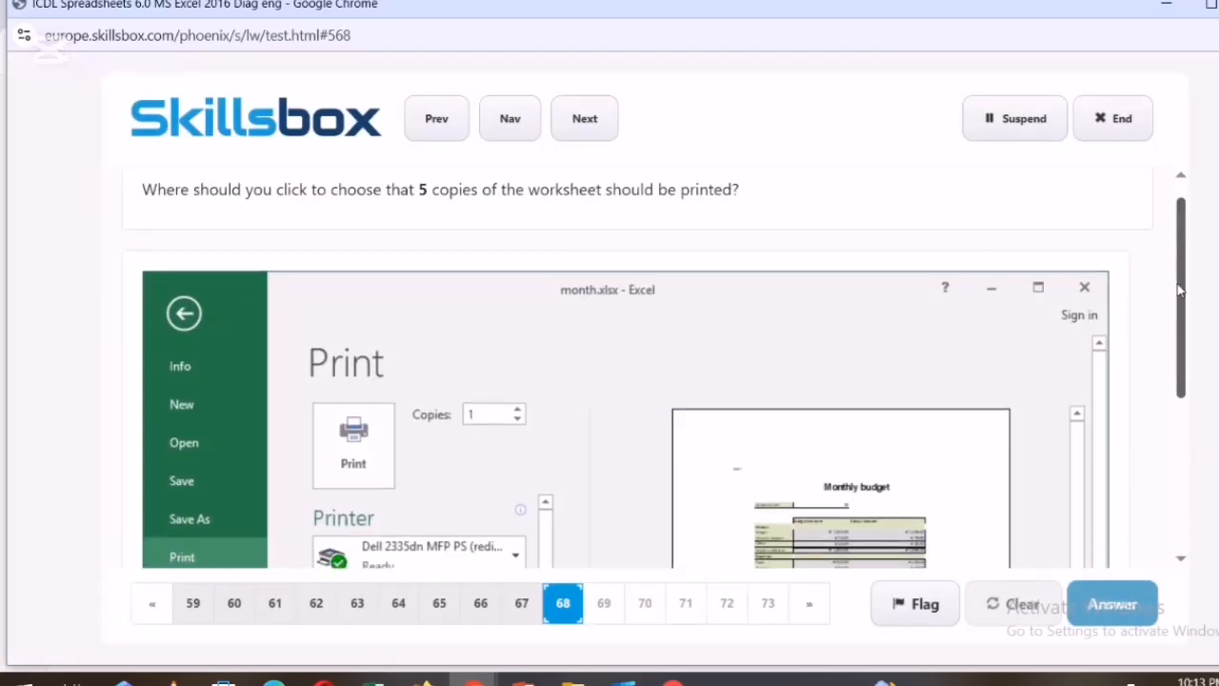
pyautogui.click(516, 419)
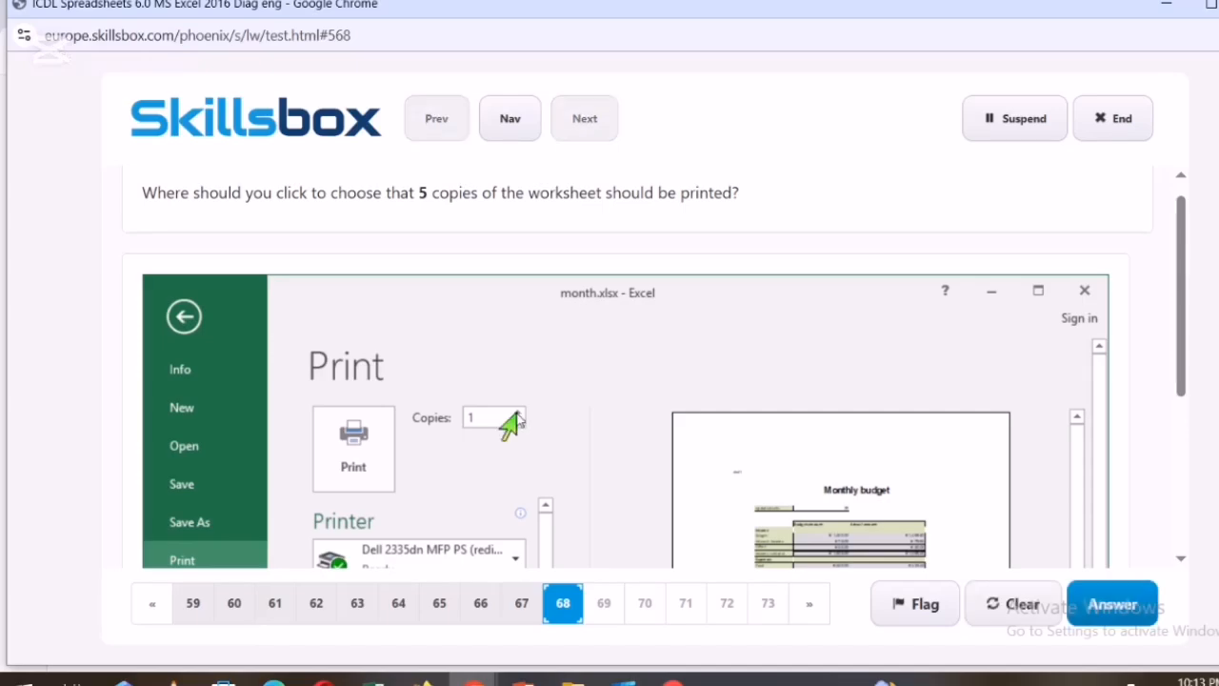
pyautogui.click(1113, 604)
# Review the four data entry examples in question 69, choose Example A as good practice, and submit the answer
pyautogui.moveTo(624, 680)
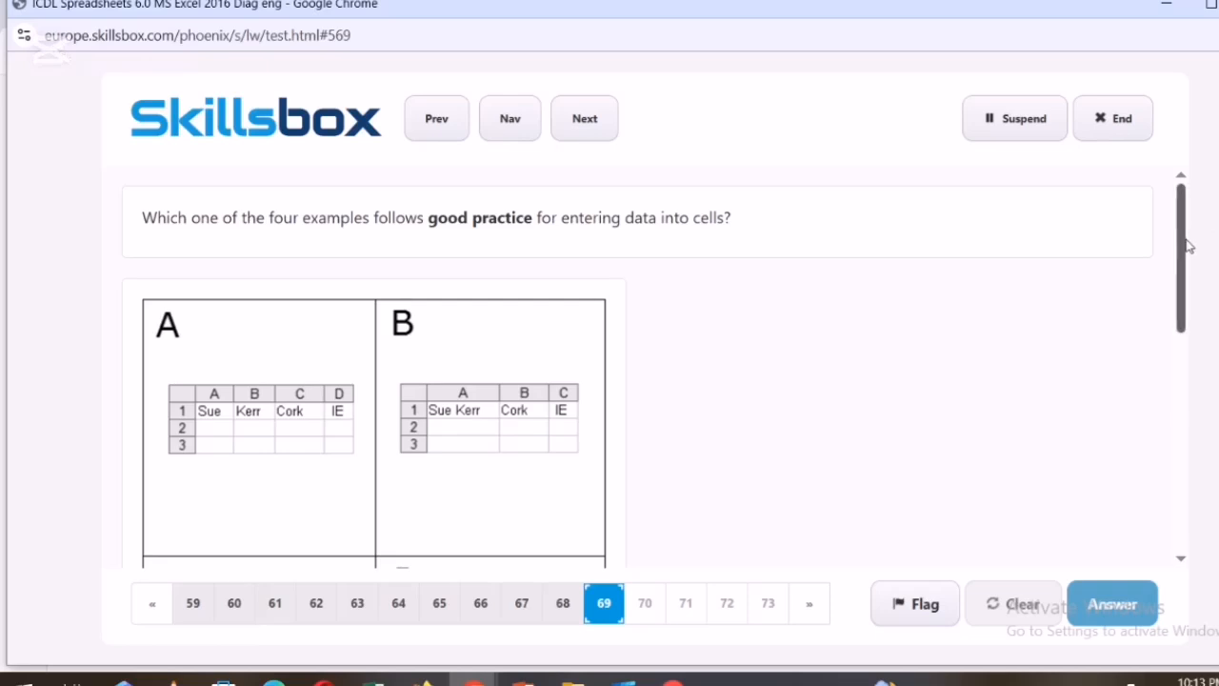
pyautogui.moveTo(1188, 246)
pyautogui.mouseDown()
pyautogui.moveTo(1190, 305)
pyautogui.moveTo(1186, 264)
pyautogui.mouseUp()
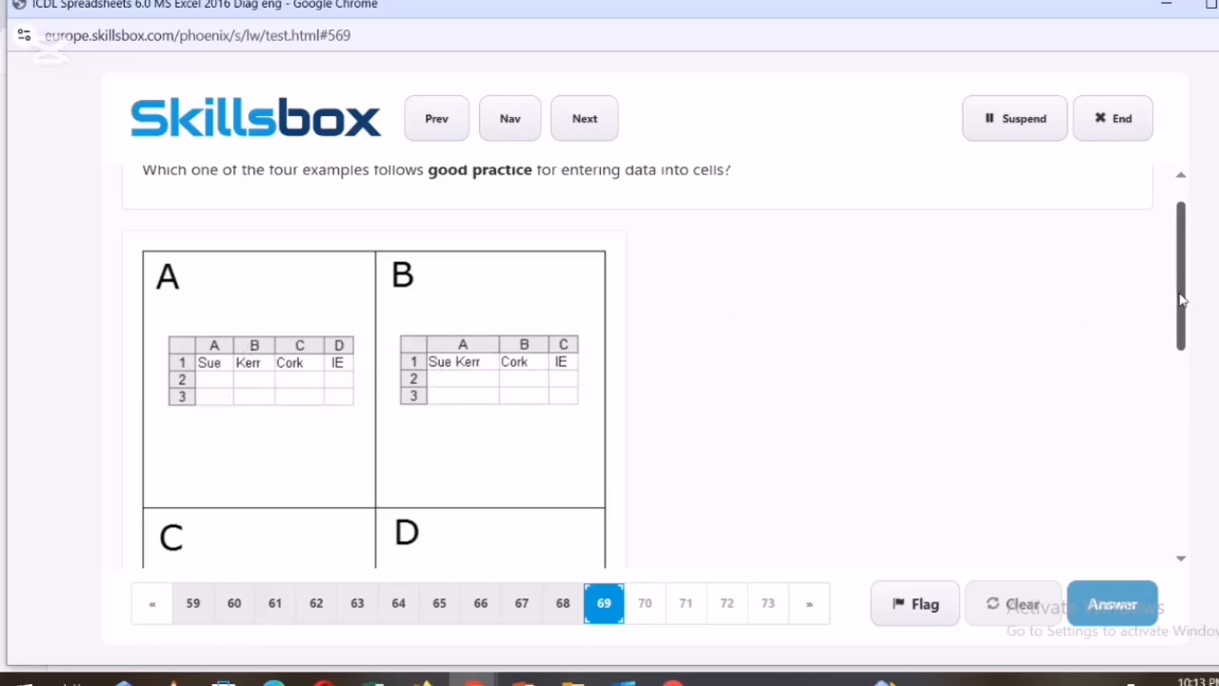
pyautogui.scroll(-4, 1186, 298)
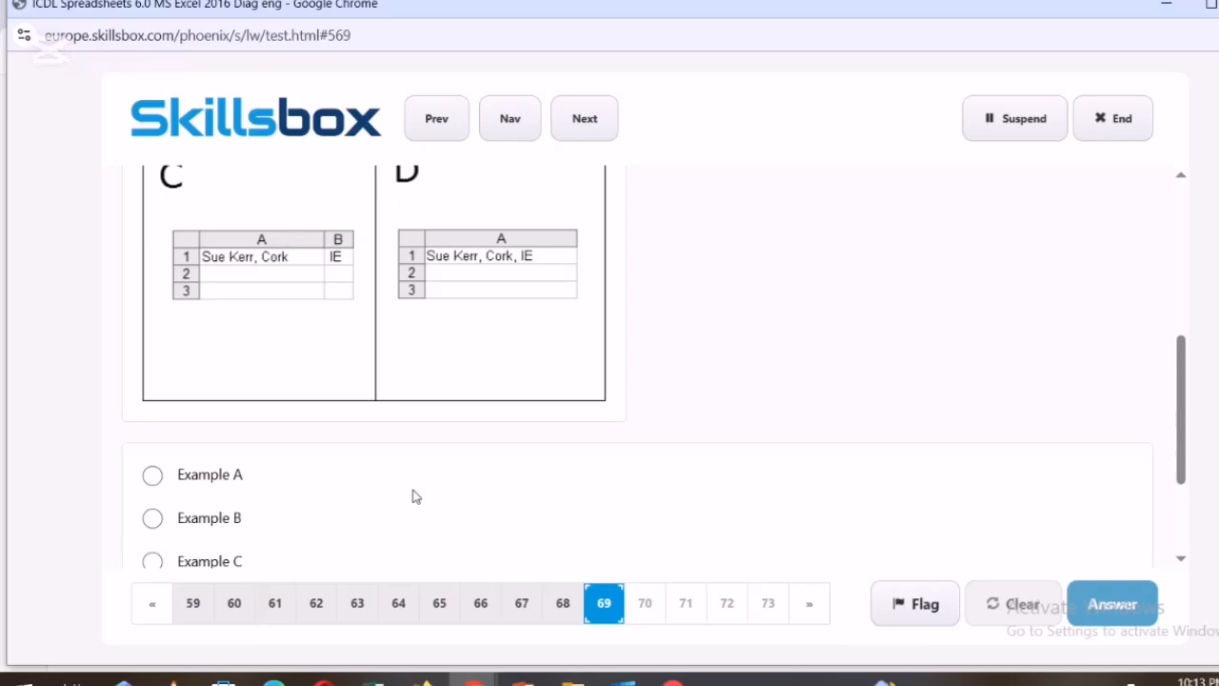
pyautogui.click(152, 475)
pyautogui.click(1105, 611)
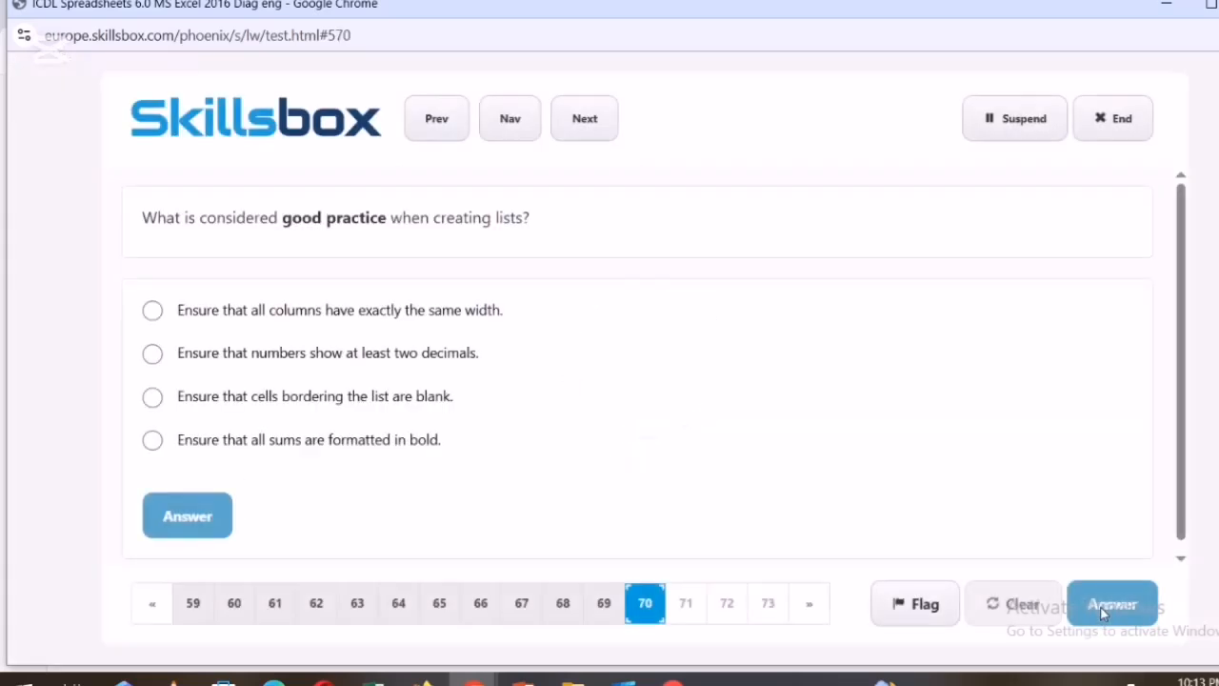
# Choose "Ensure that cells bordering the list are blank." as good practice for creating lists, and submit the answer
pyautogui.moveTo(672, 681)
pyautogui.click(151, 398)
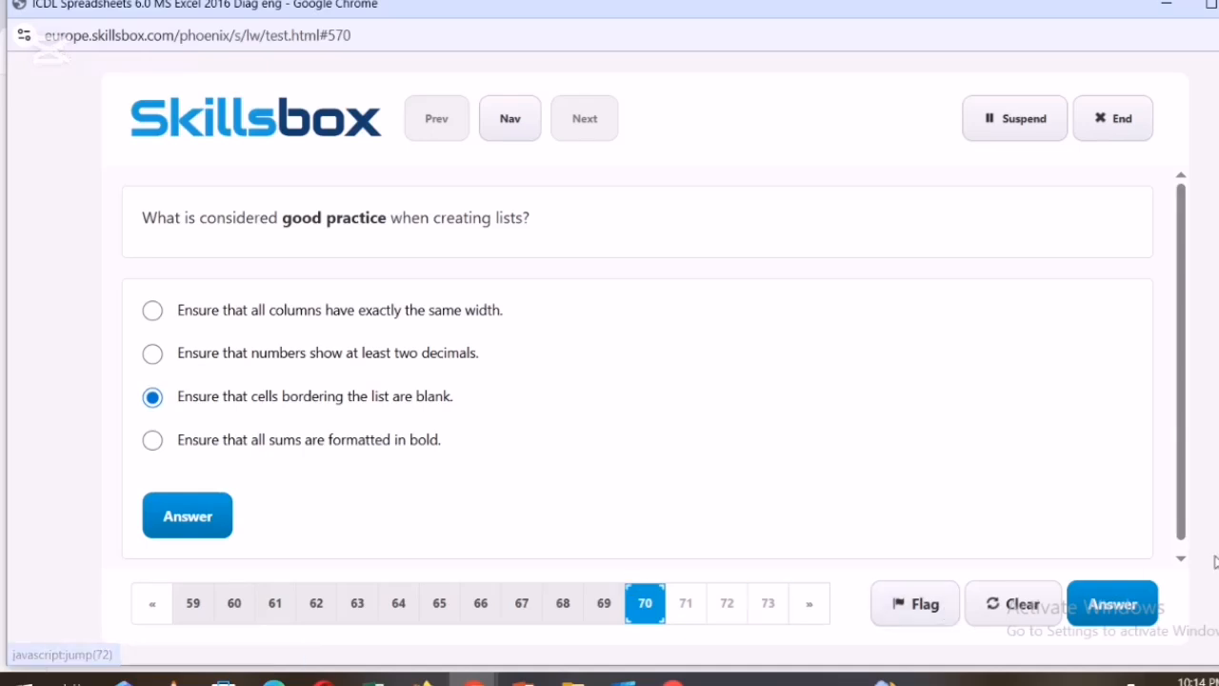
pyautogui.click(1128, 607)
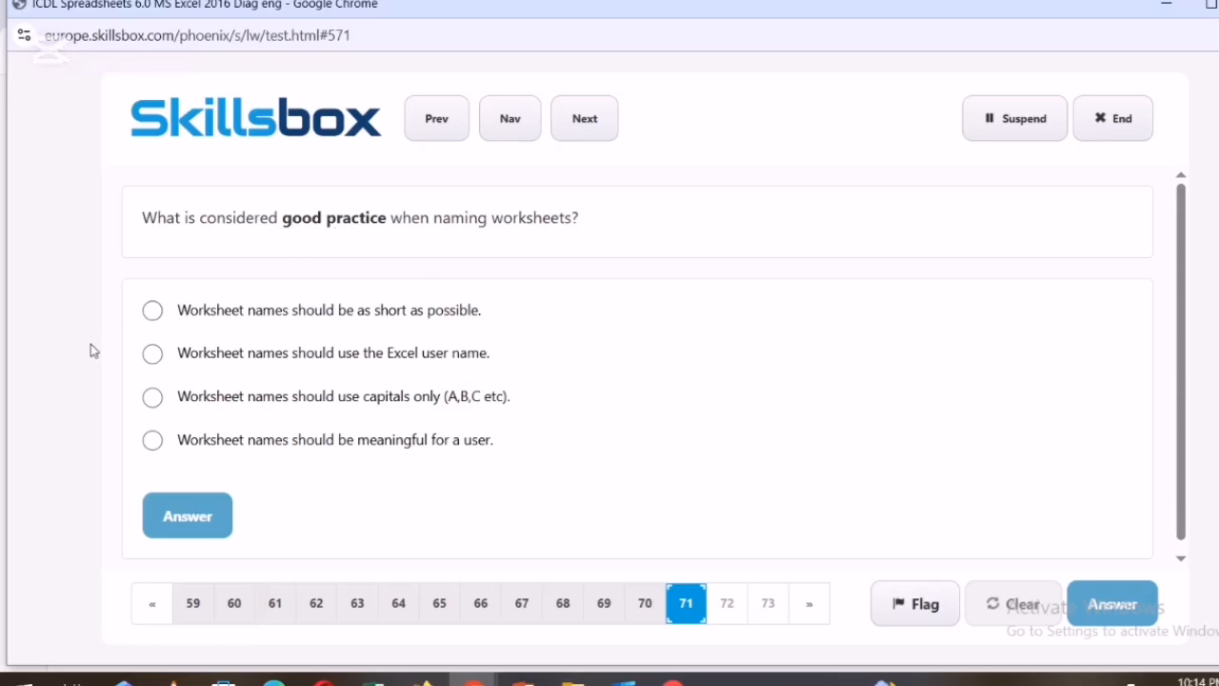
# Answer question 71 with worksheet names meaningful for a user and question 72 with references to cells rather than numbers, submitting each
pyautogui.click(152, 440)
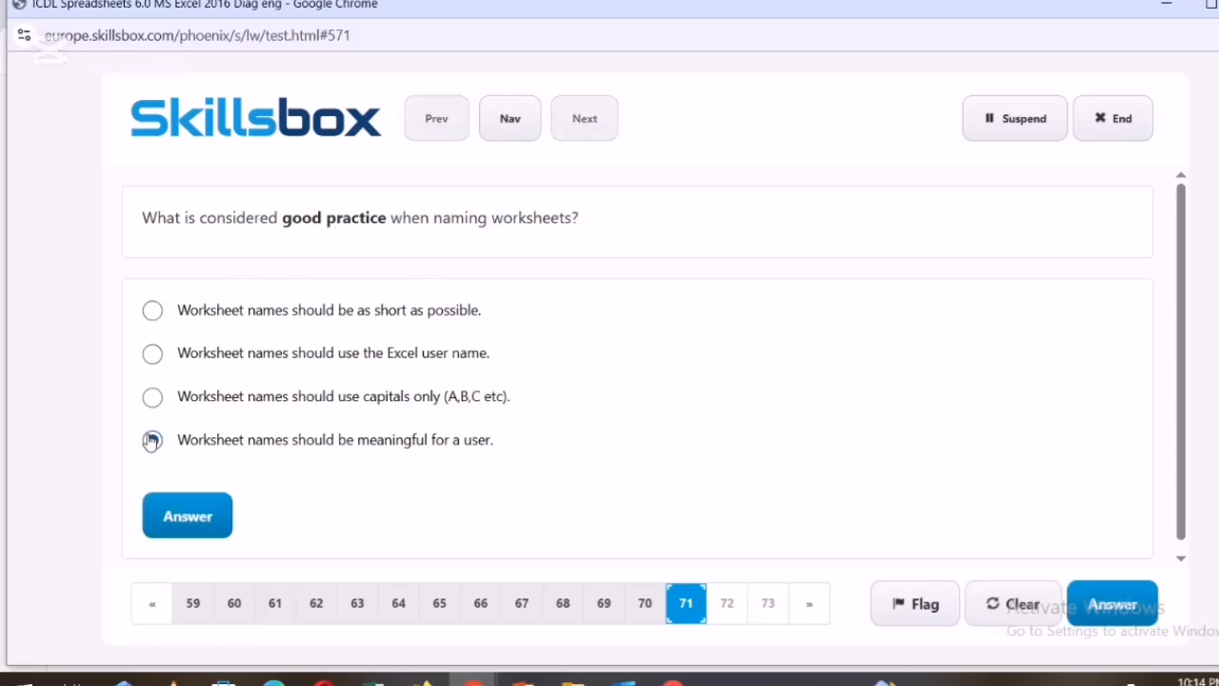
pyautogui.click(1114, 604)
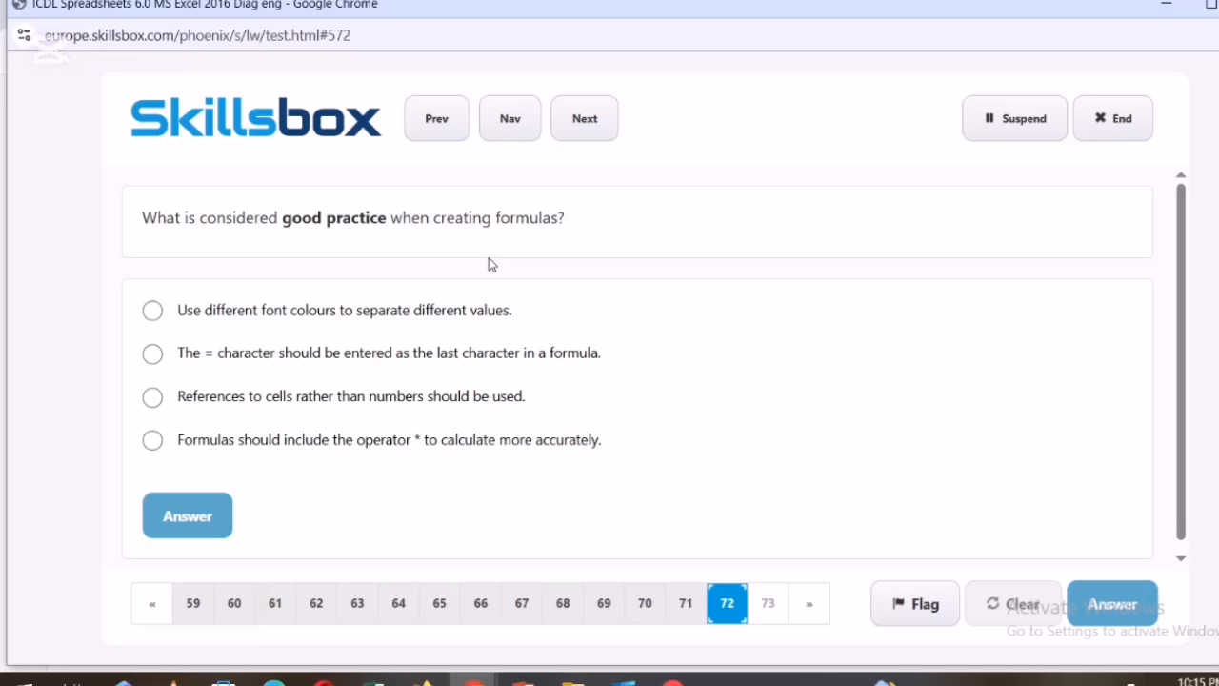
pyautogui.click(152, 398)
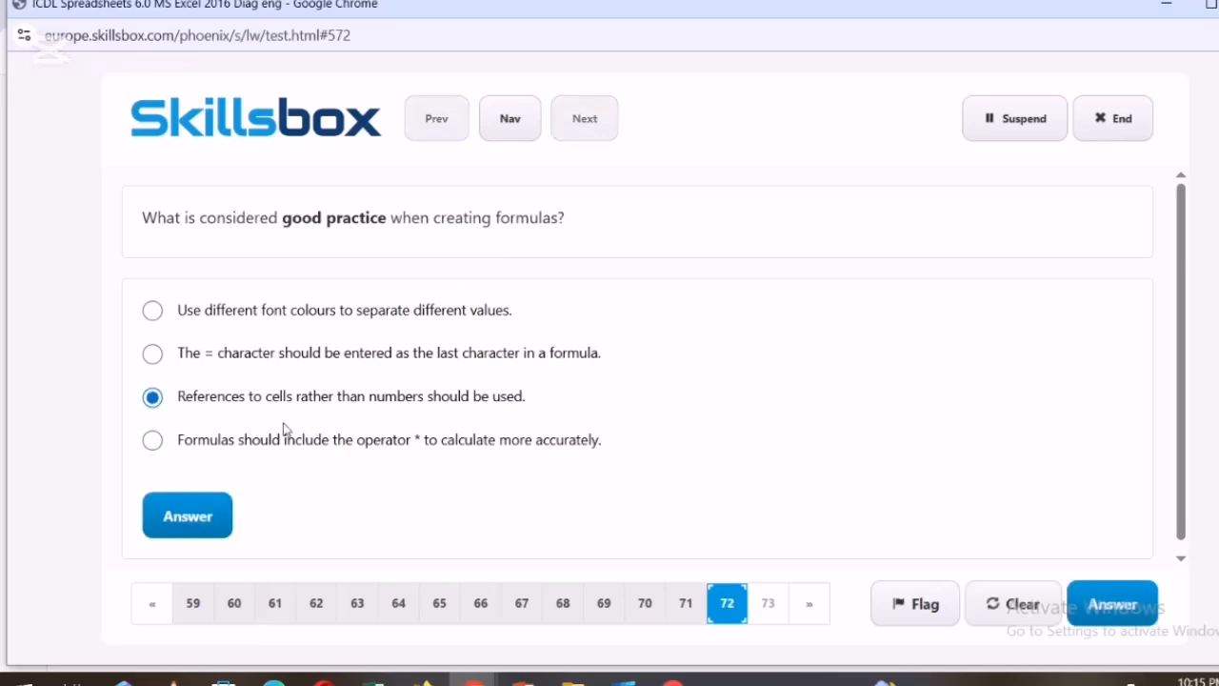
pyautogui.click(1110, 600)
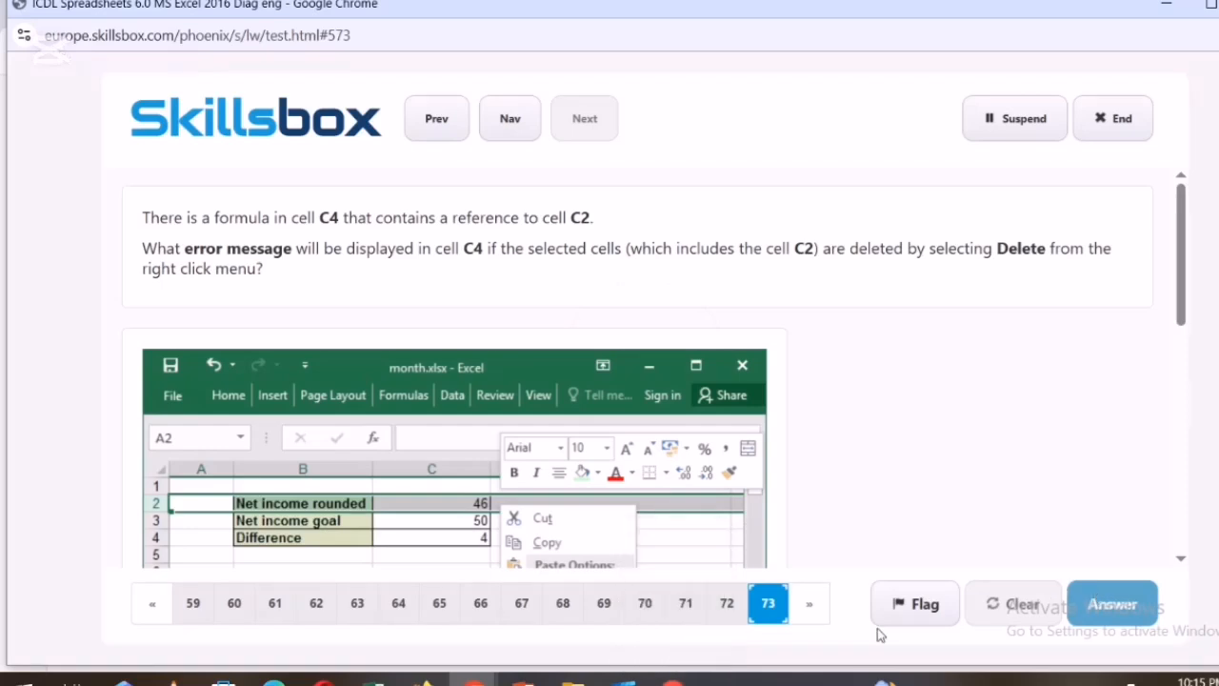
# Choose #REF! as the error message for question 73, submit the answer, and end the test with confirmation
pyautogui.scroll(-6, 648, 367)
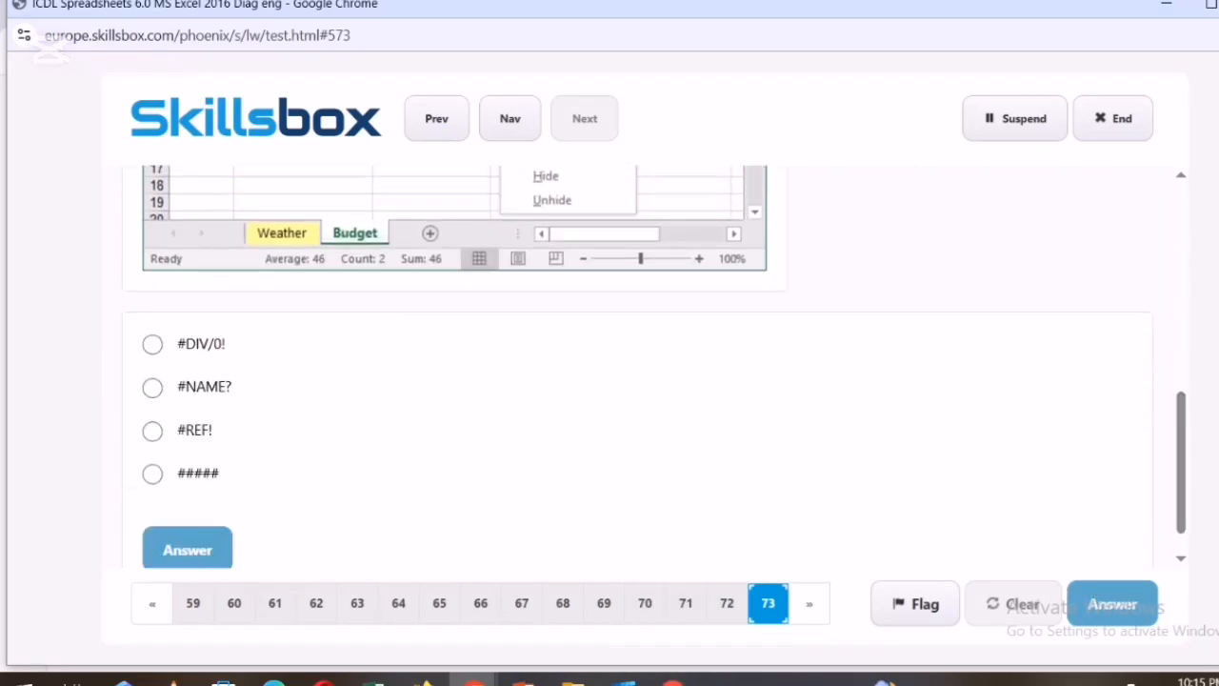
pyautogui.click(152, 430)
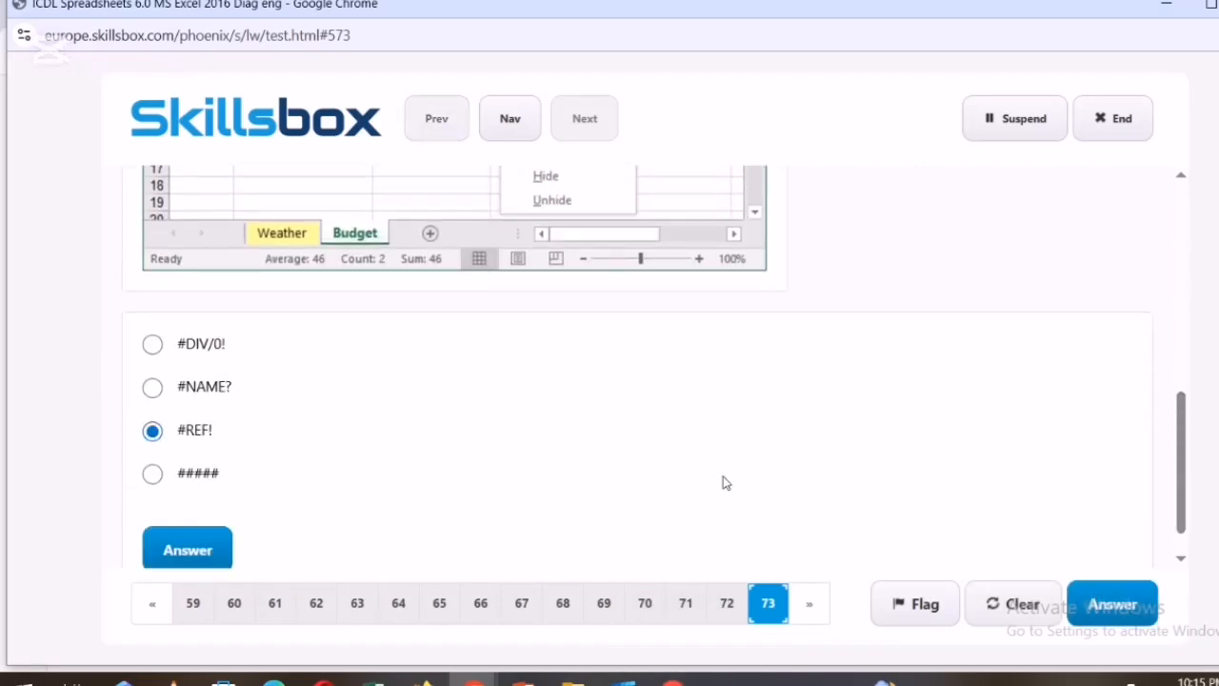
pyautogui.click(1129, 608)
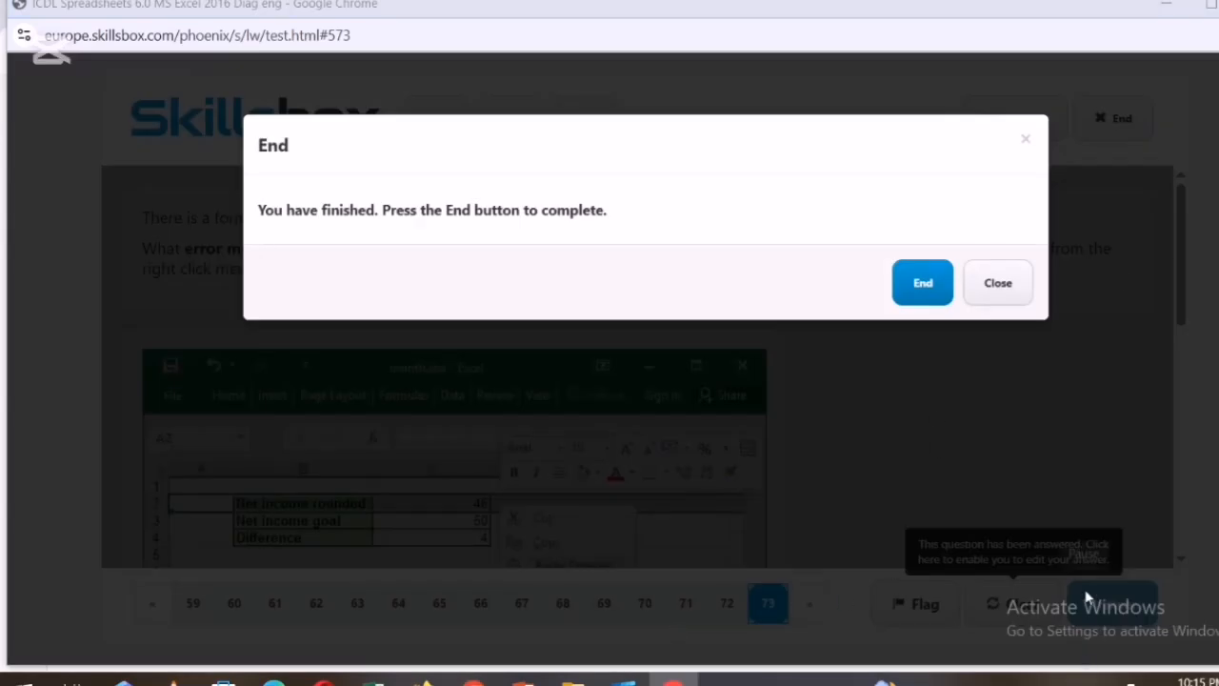
pyautogui.click(923, 286)
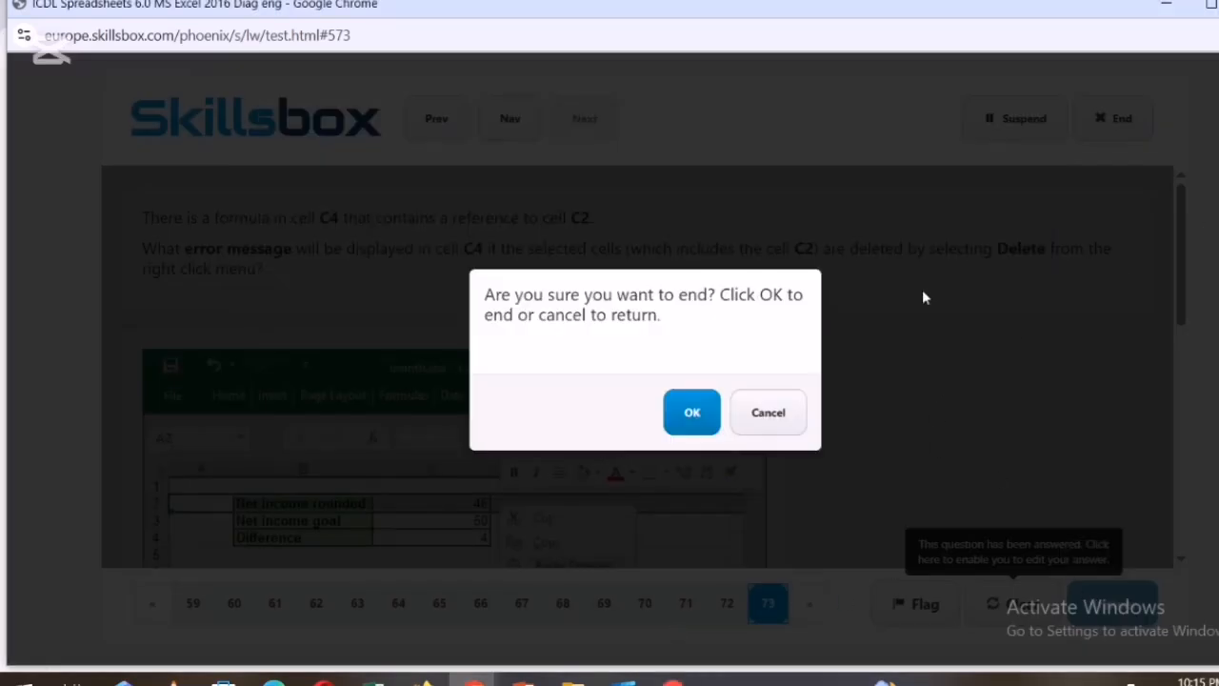
pyautogui.click(691, 411)
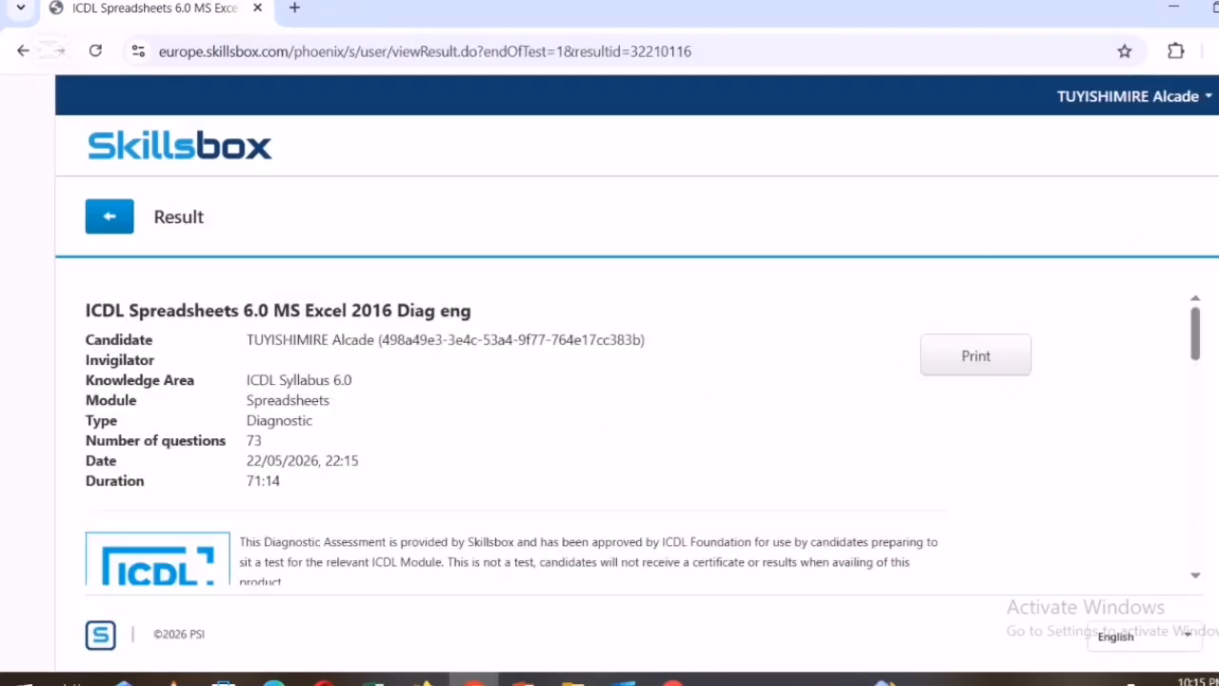
# Examine the test result page: the total and category scores, and the incorrect items with their suggested solutions
pyautogui.scroll(-5, 1188, 343)
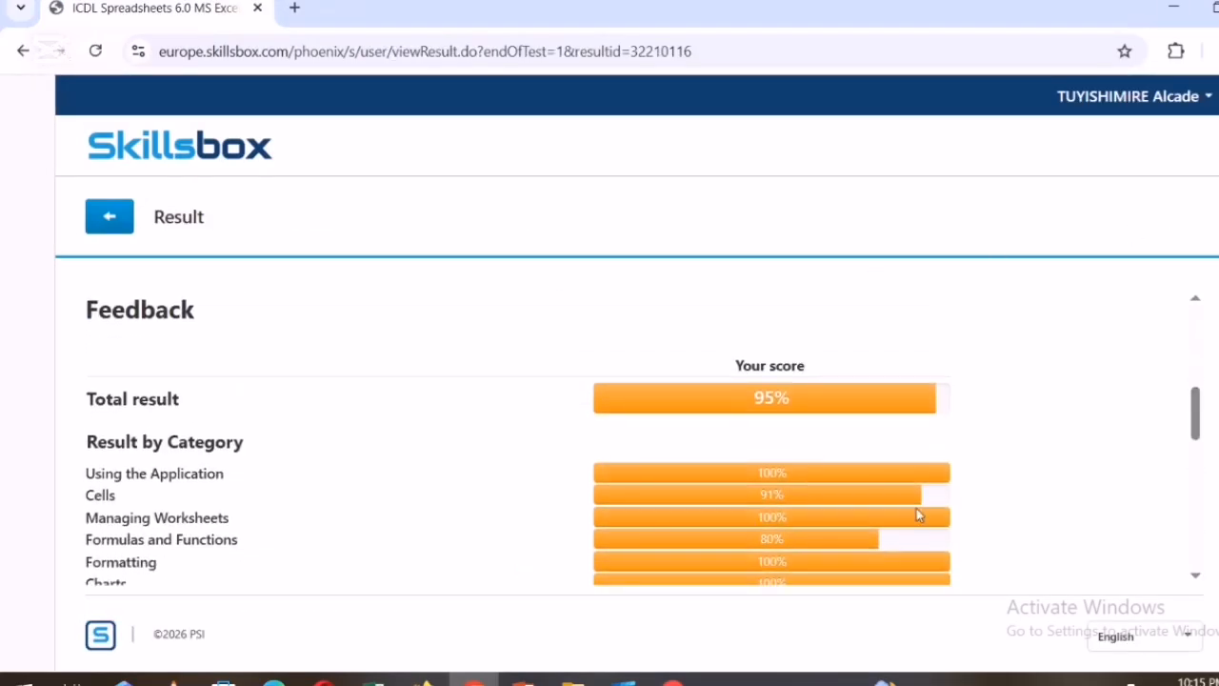
pyautogui.moveTo(1188, 414); pyautogui.dragTo(1191, 543)
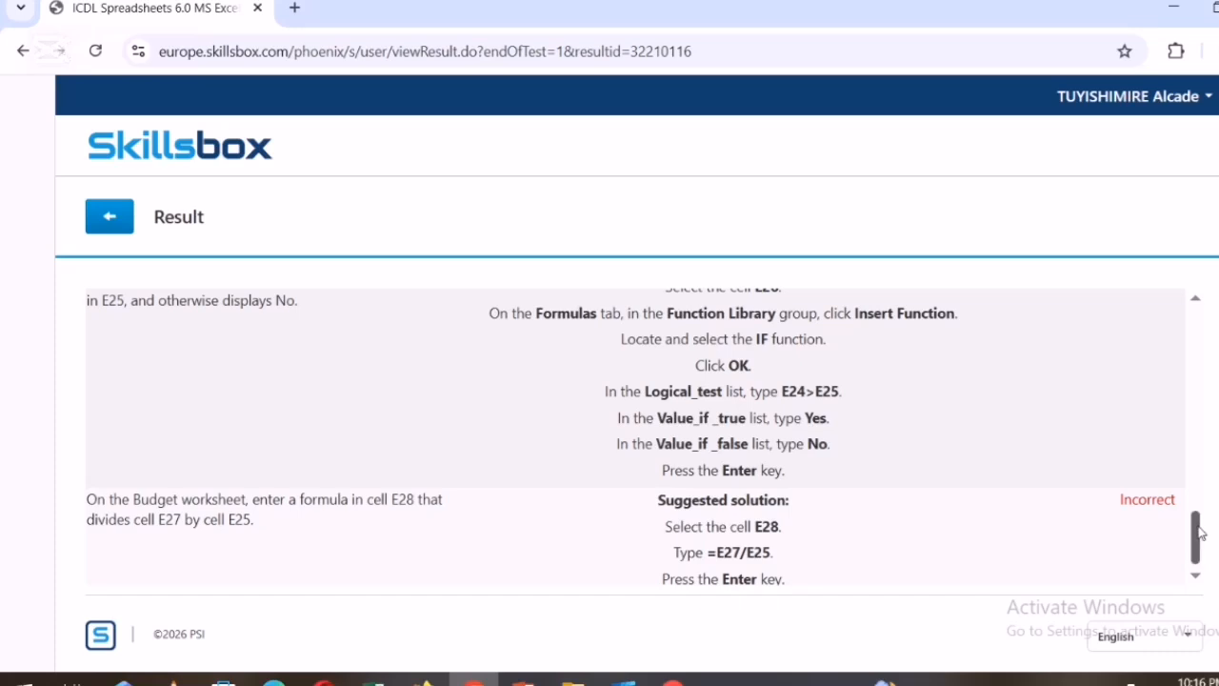
pyautogui.moveTo(1198, 531); pyautogui.dragTo(1202, 572)
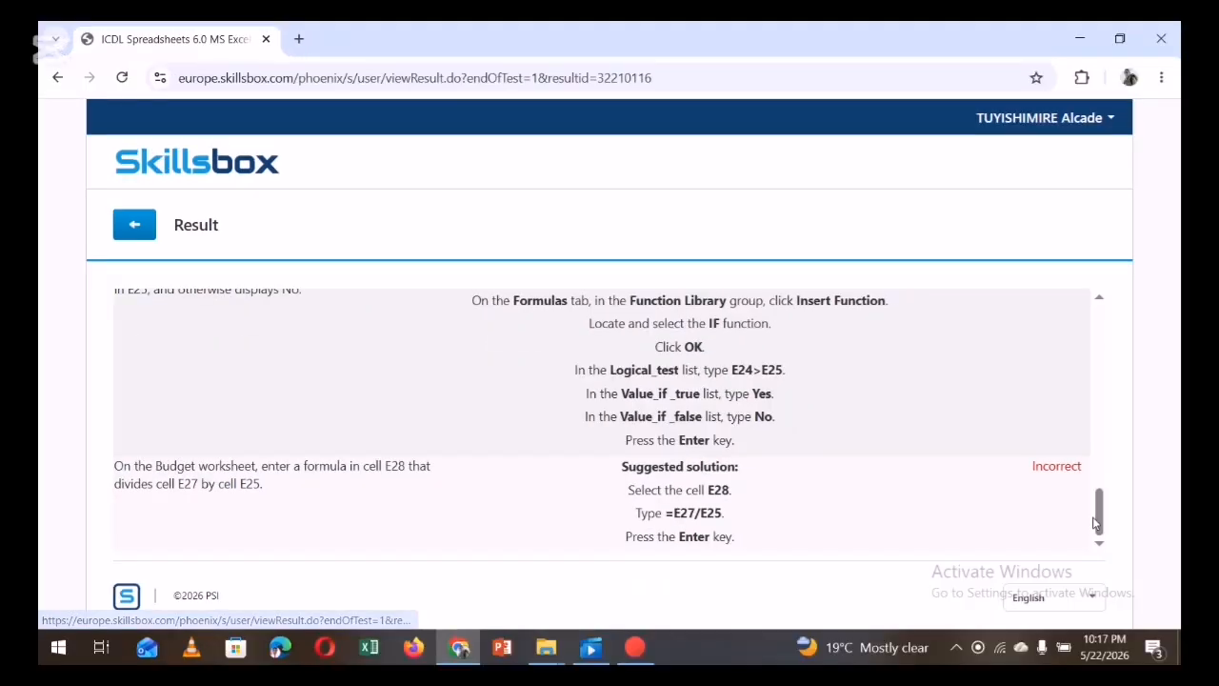
pyautogui.moveTo(1099, 524); pyautogui.dragTo(1109, 472)
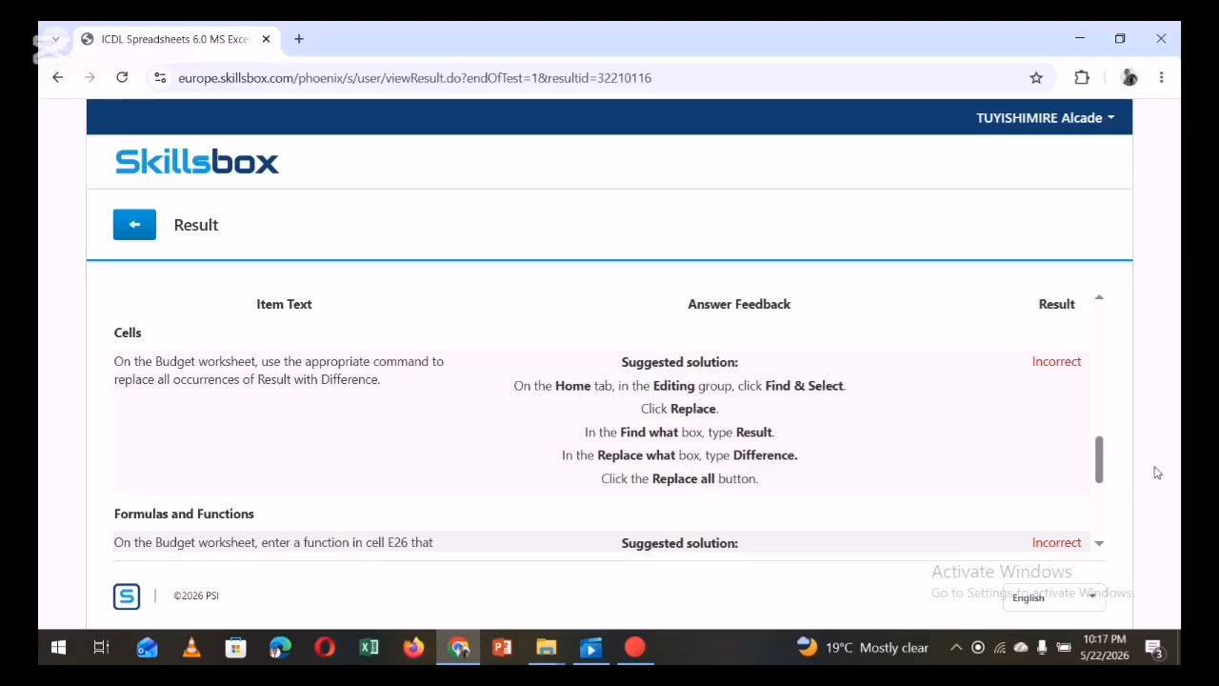
pyautogui.moveTo(1100, 466); pyautogui.dragTo(1113, 556)
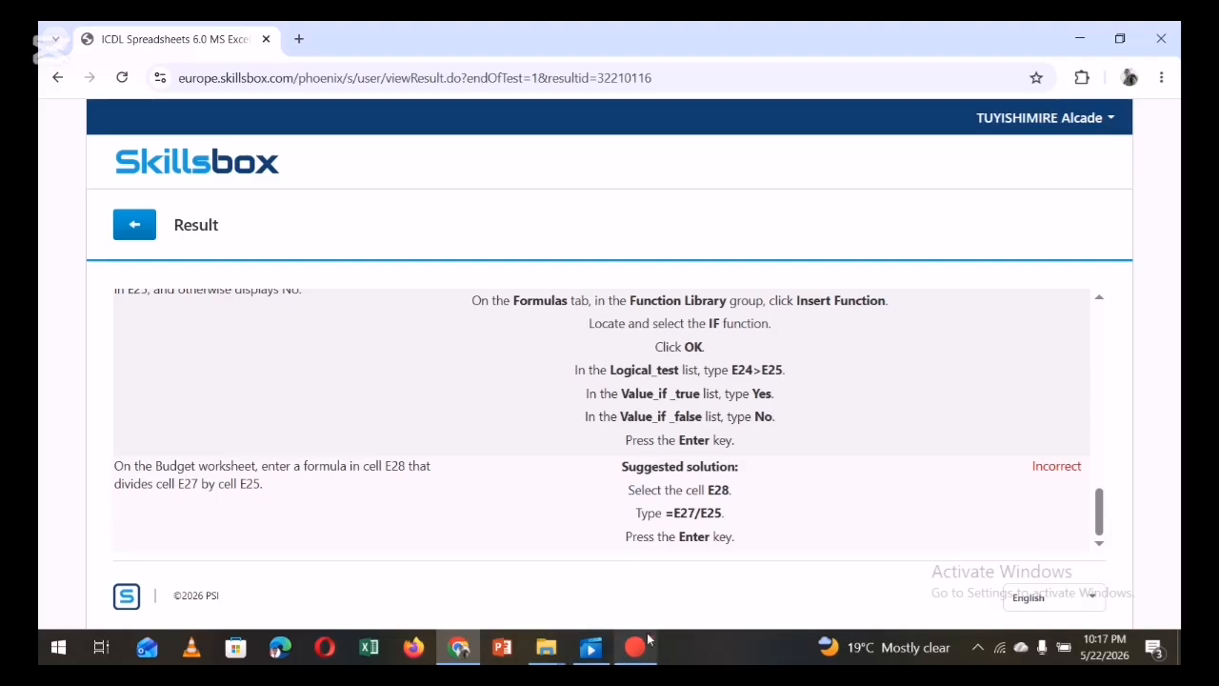
pyautogui.moveTo(635, 648)
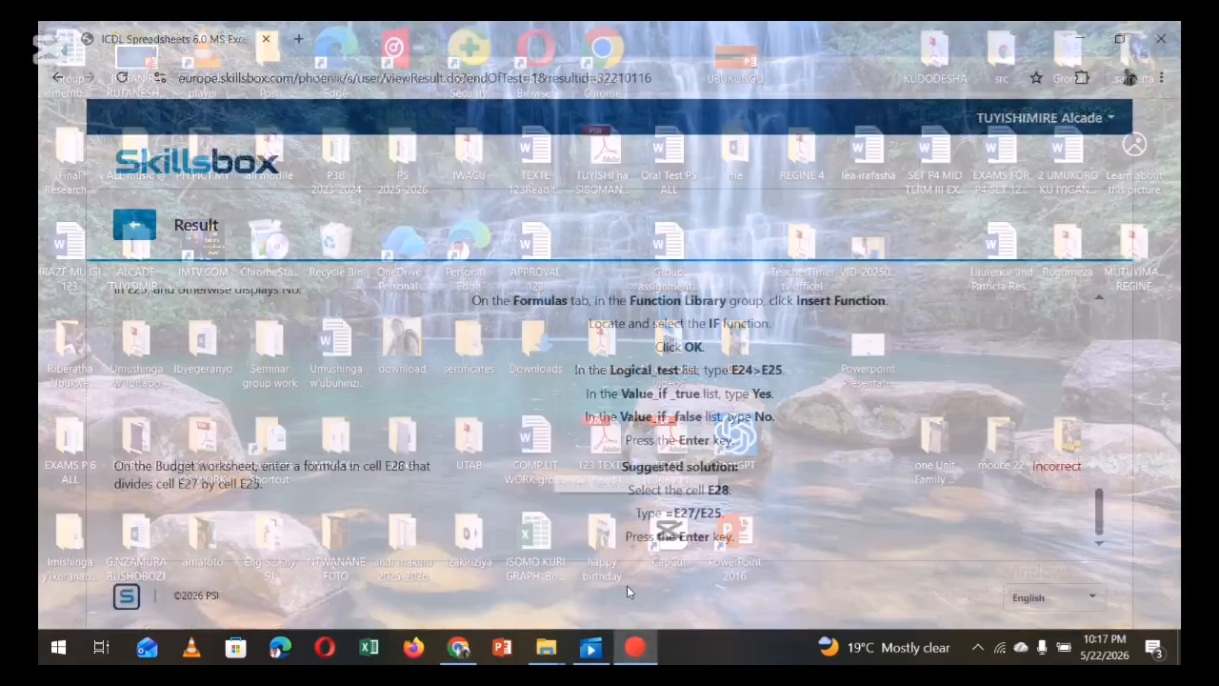
pyautogui.click(627, 591)
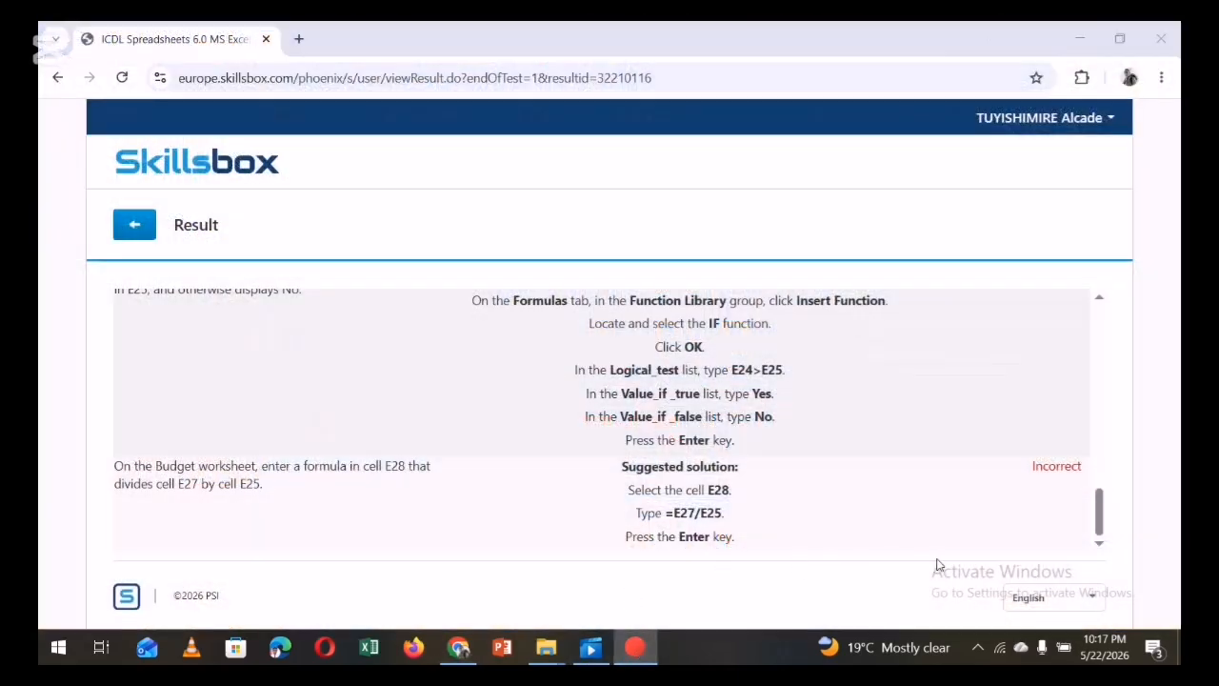